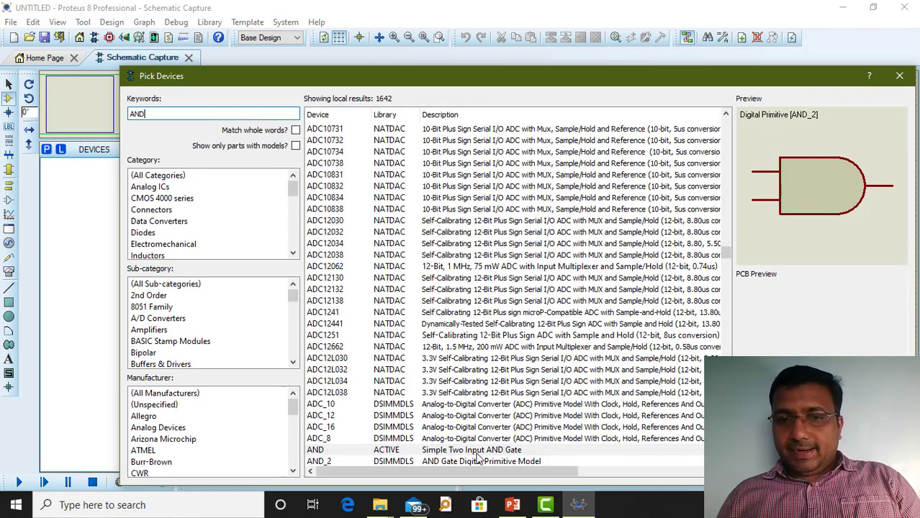
- Add the simple two-input AND gate from the ACTIVE library and place it in the upper-left area of the sheet
double_click(475, 452)
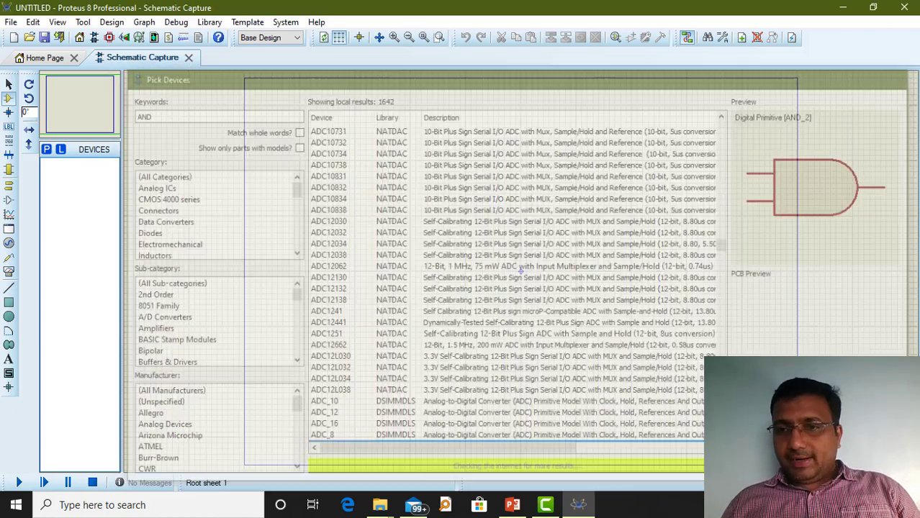
left_click(407, 178)
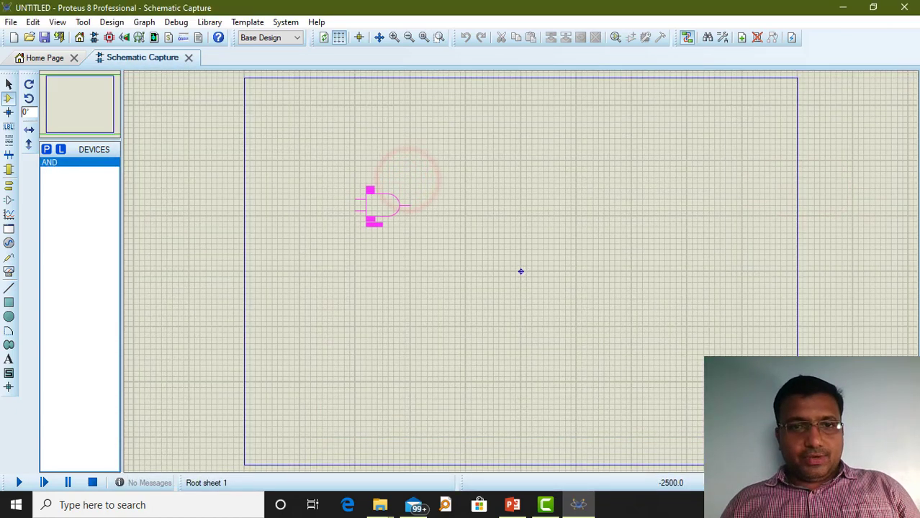
scroll(520, 272, "up", 2)
left_click(458, 220)
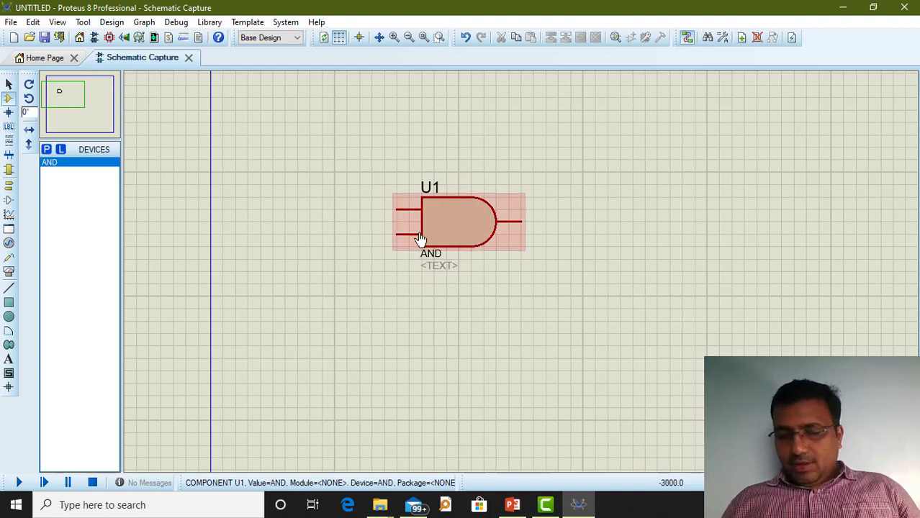
- Place two DCLOCK generators, one above the other, on the input side of the AND gate
left_click(10, 243)
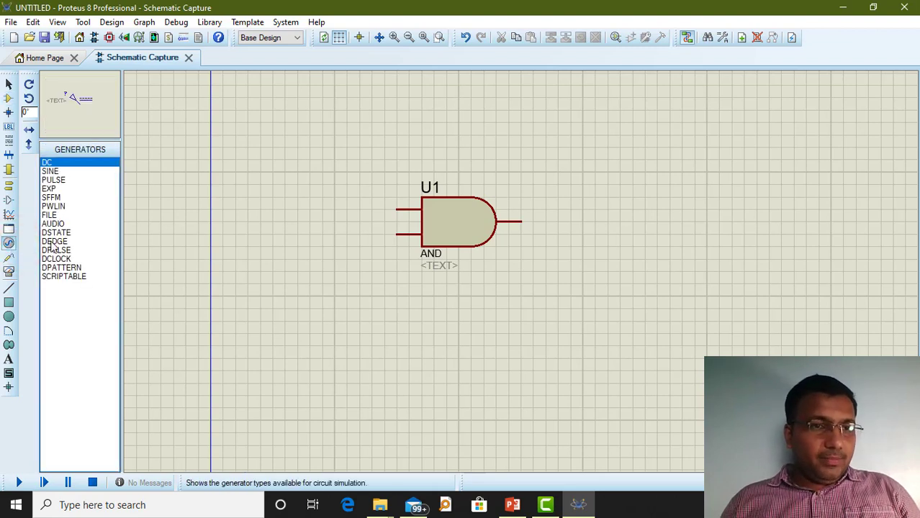
left_click(63, 259)
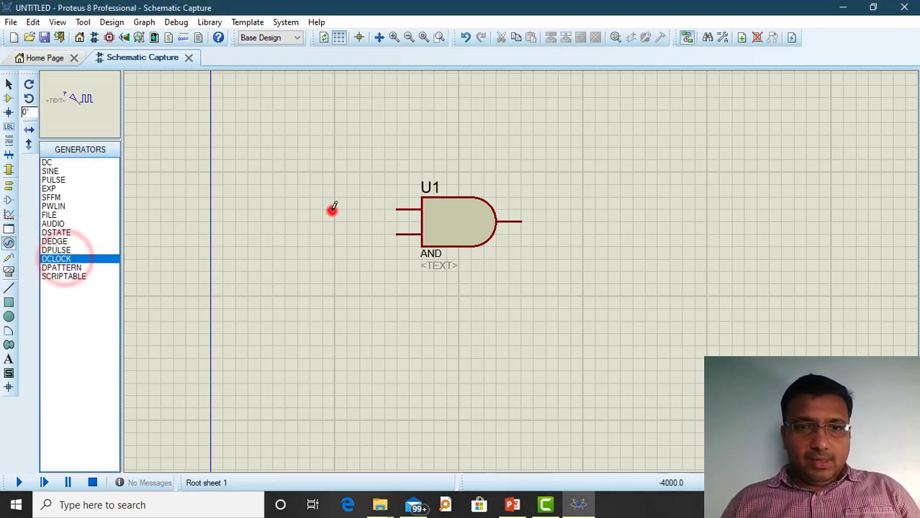
left_click(332, 209)
left_click(303, 189)
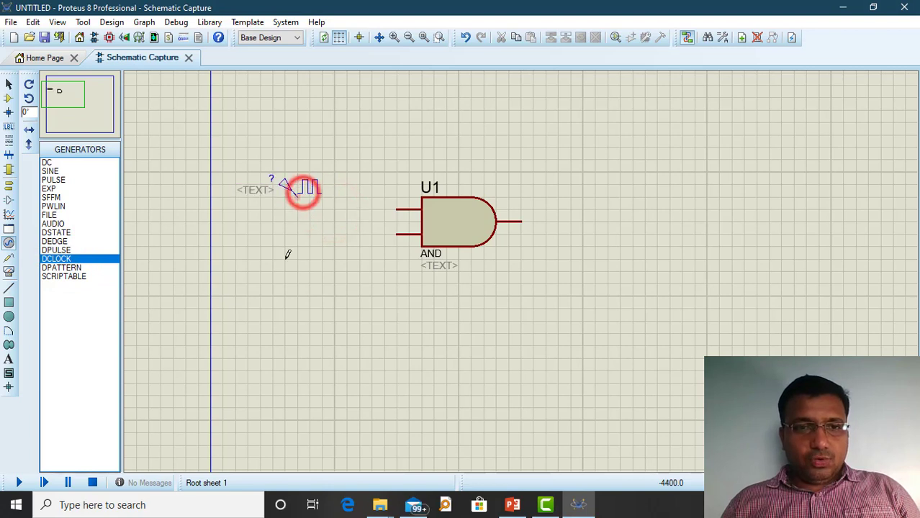
left_click(289, 252)
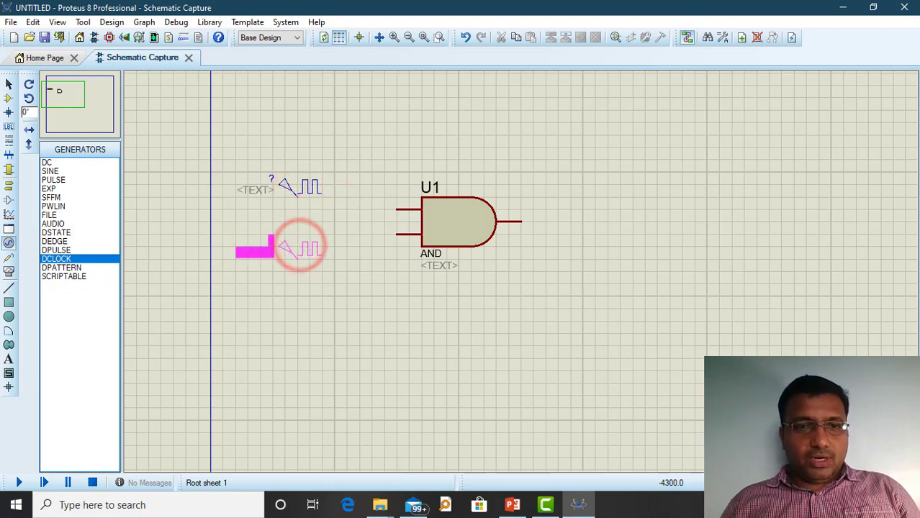
left_click(295, 251)
- Wire the upper clock generator to the AND gate's upper input and the lower generator to its lower input
left_click(298, 198)
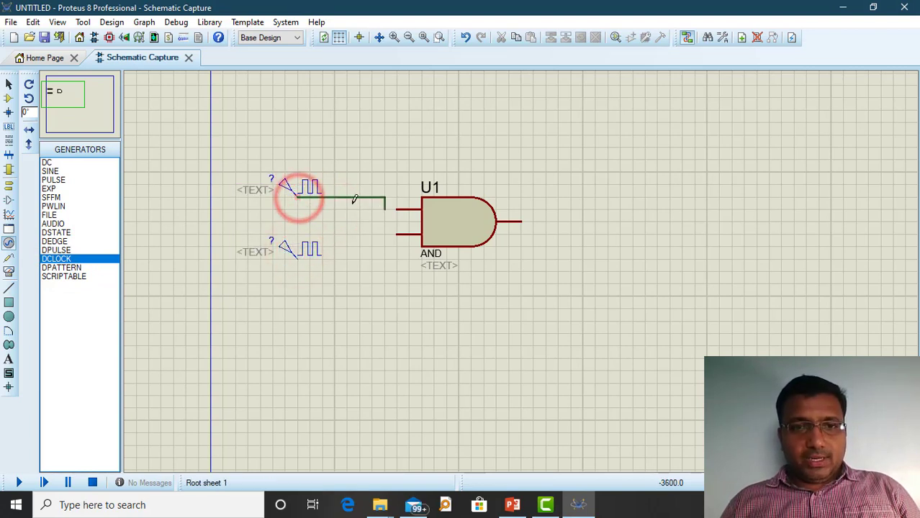
left_click(304, 208)
left_click(396, 209)
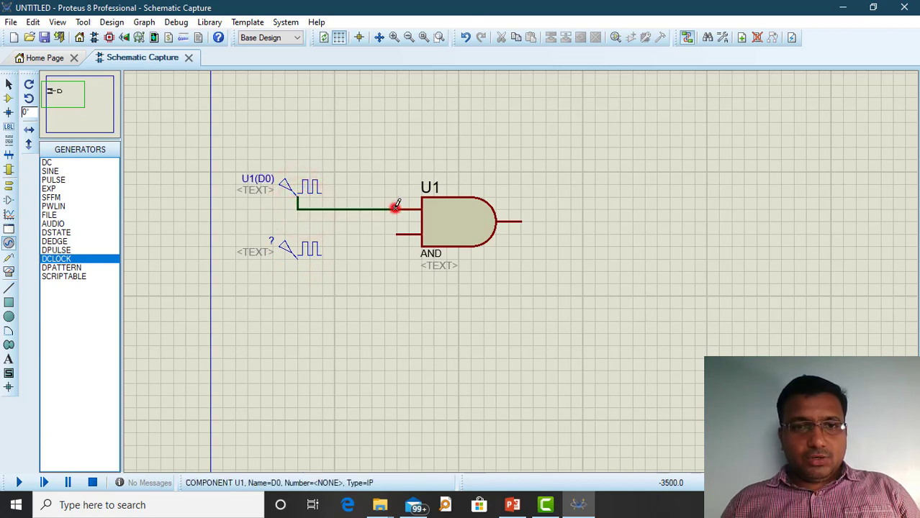
left_click(298, 258)
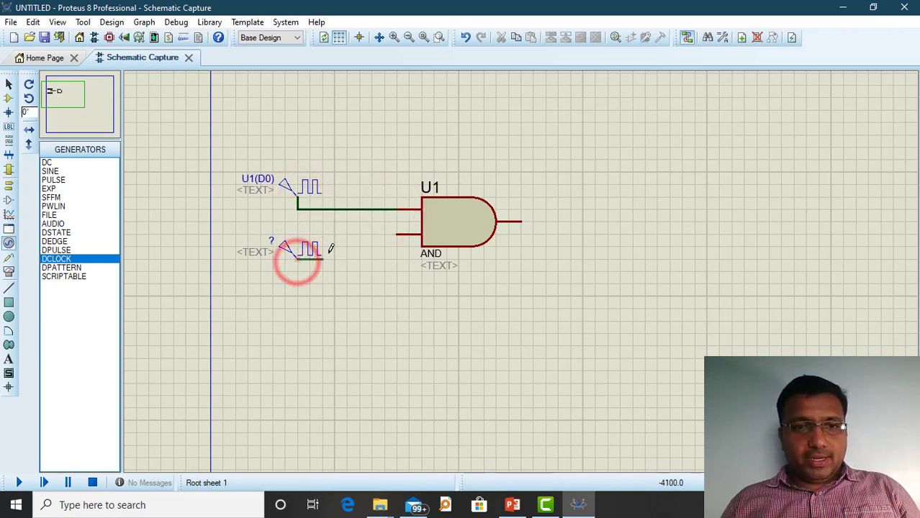
left_click(324, 235)
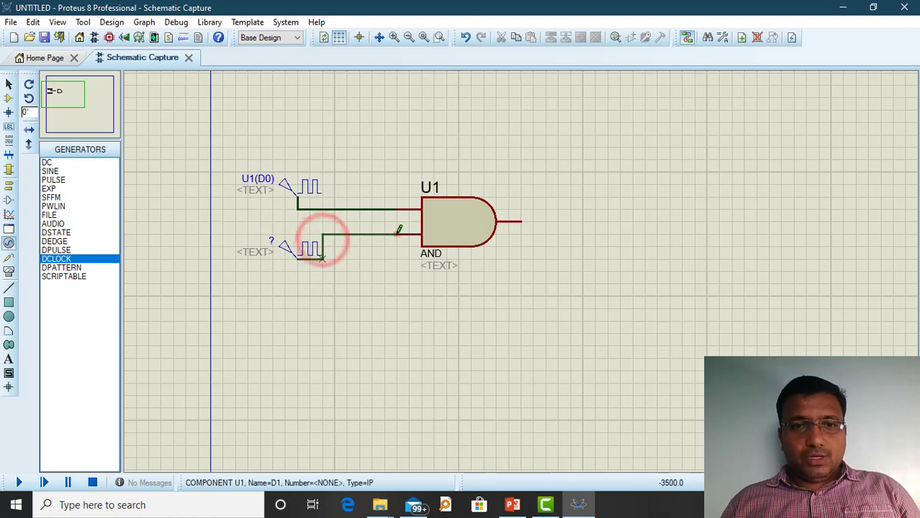
left_click(396, 235)
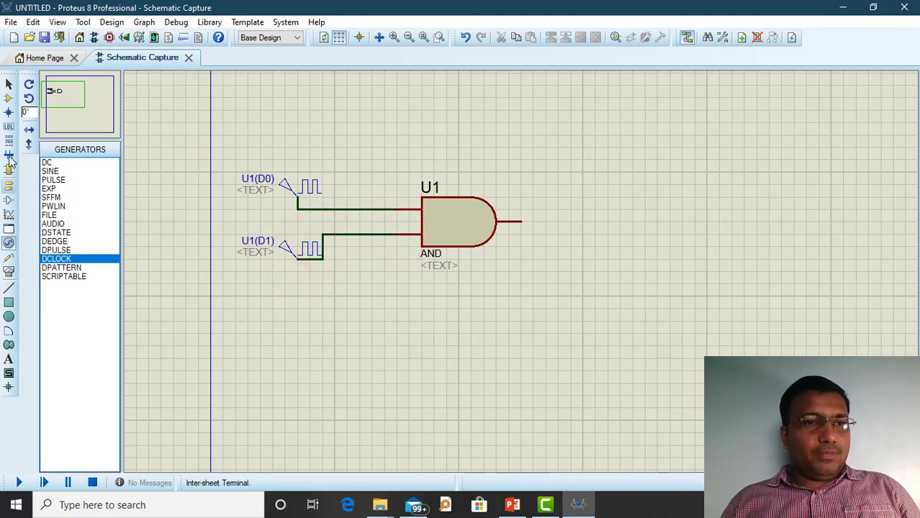
- Find LOGICPROBE (BIG) with the keywords "logic state", place it beyond the AND gate's output and wire it to that output
left_click(9, 98)
left_click(46, 149)
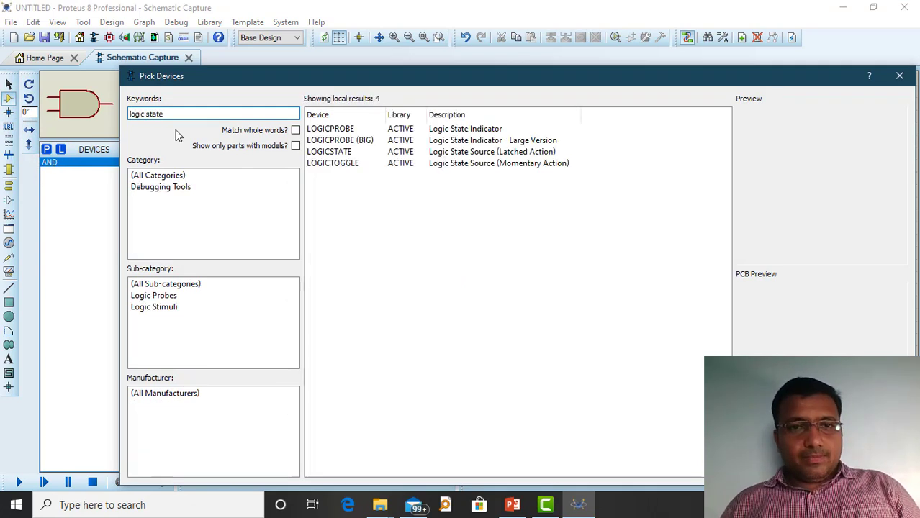
left_click(360, 141)
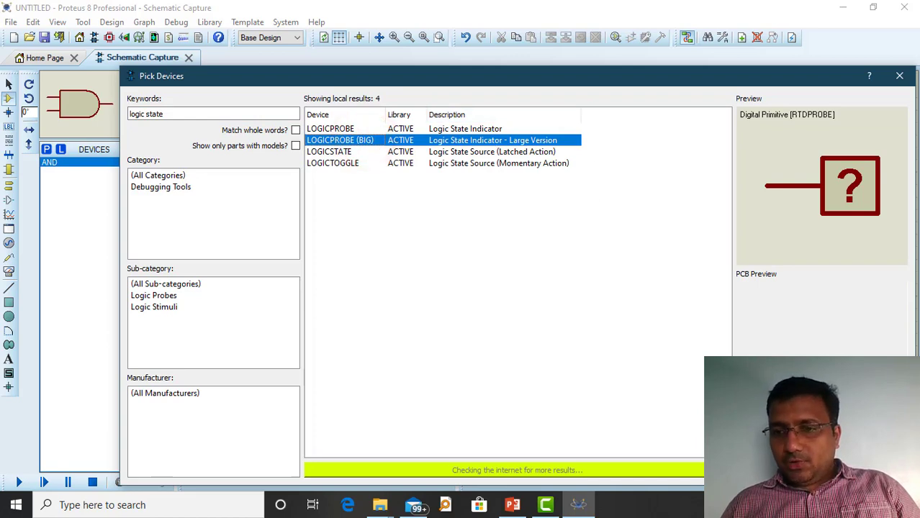
key("Return")
left_click(610, 221)
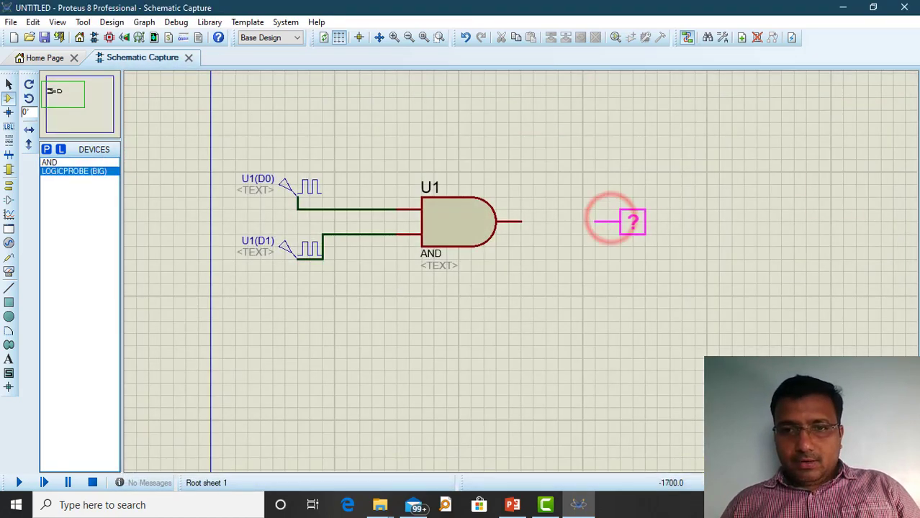
left_click(609, 223)
left_click(582, 223)
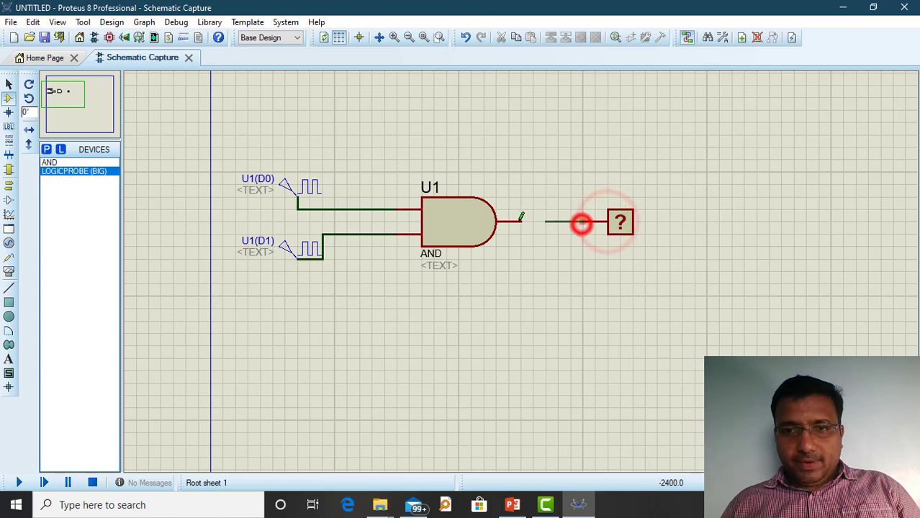
left_click(520, 221)
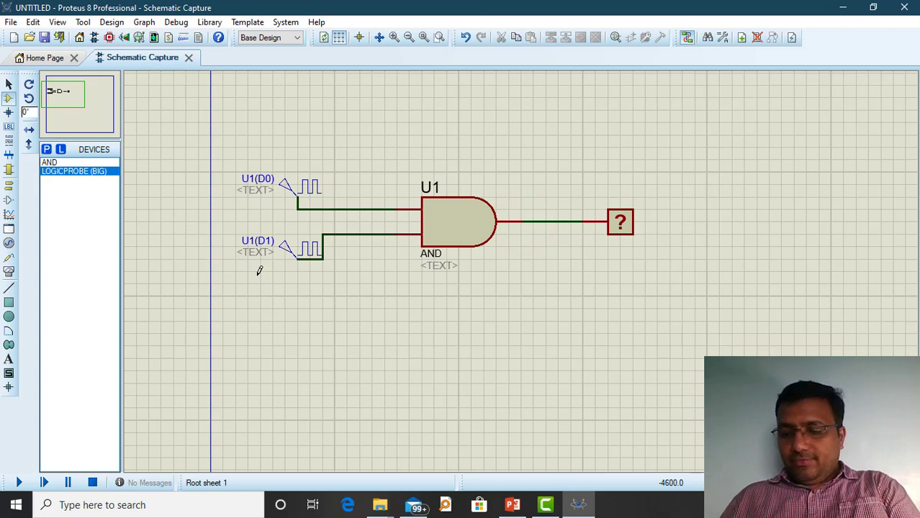
- Label the AND gate's upper input wire A, the lower input wire B and the output wire Y
left_click(8, 126)
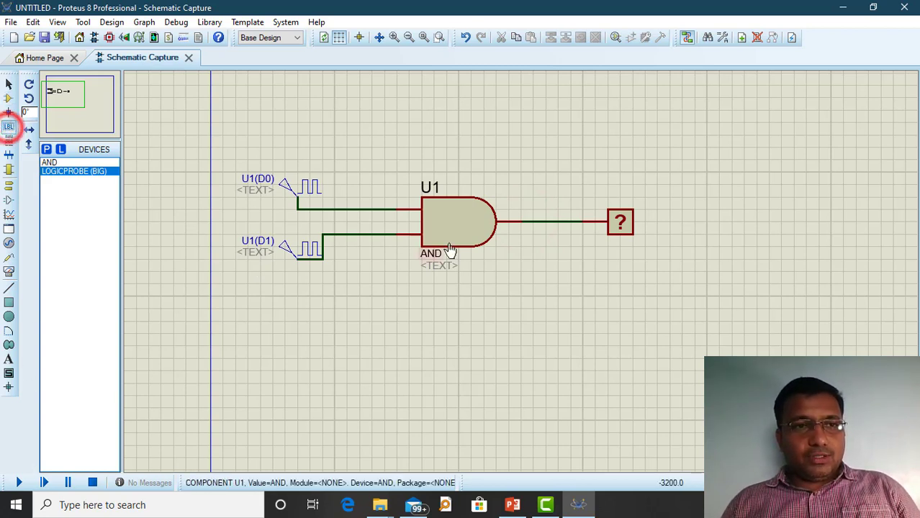
left_click(315, 209)
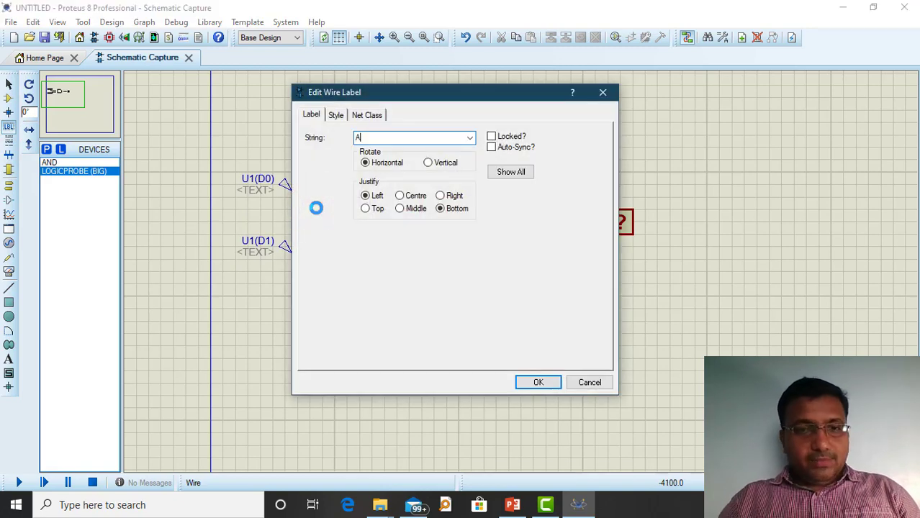
key("Return")
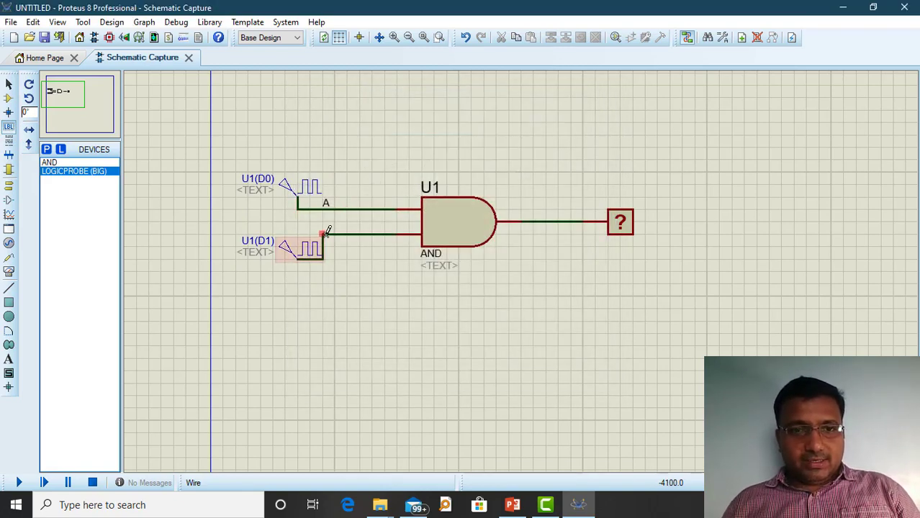
left_click(325, 235)
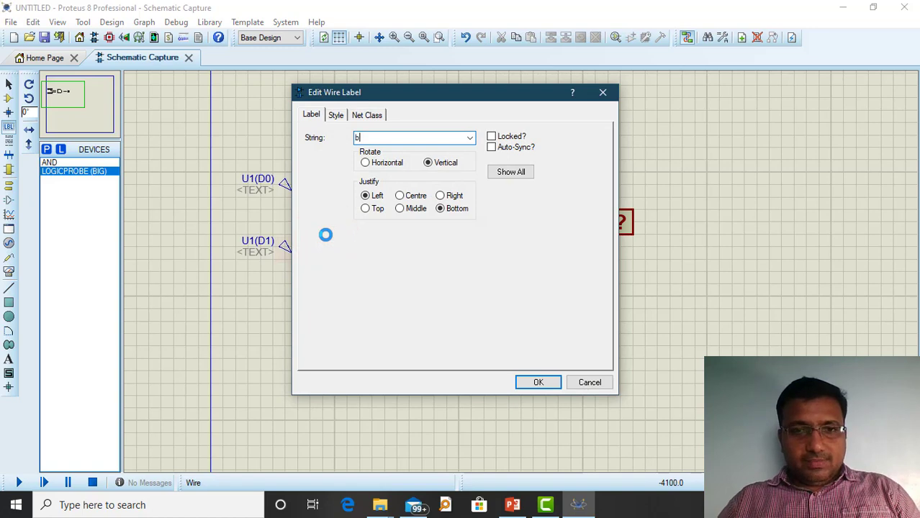
type("B")
key("Return")
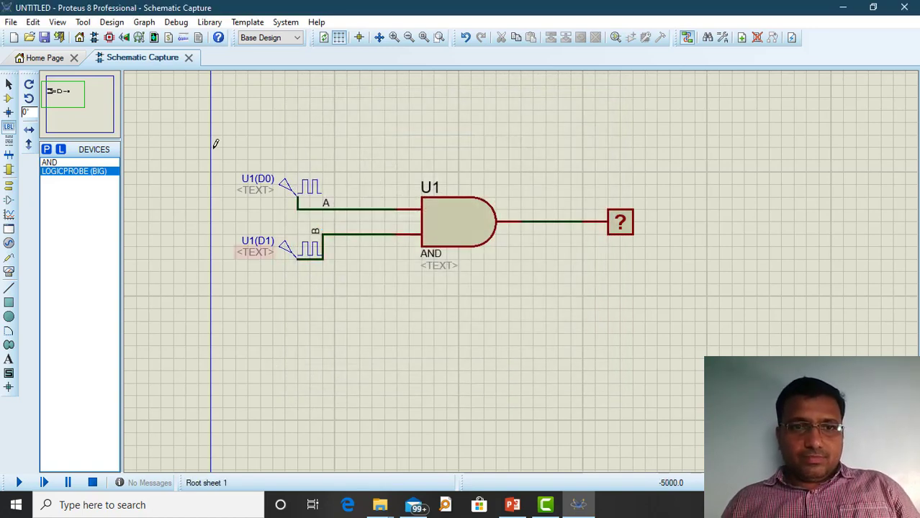
left_click(566, 220)
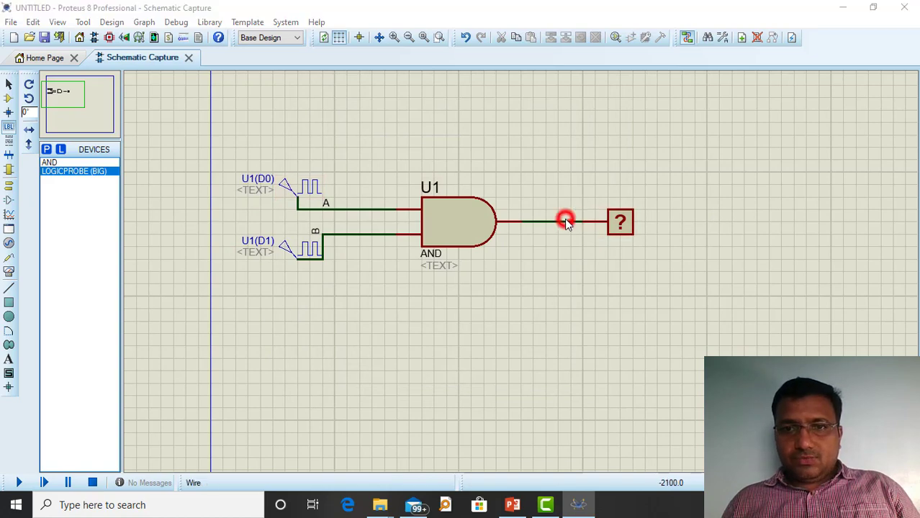
key("Return")
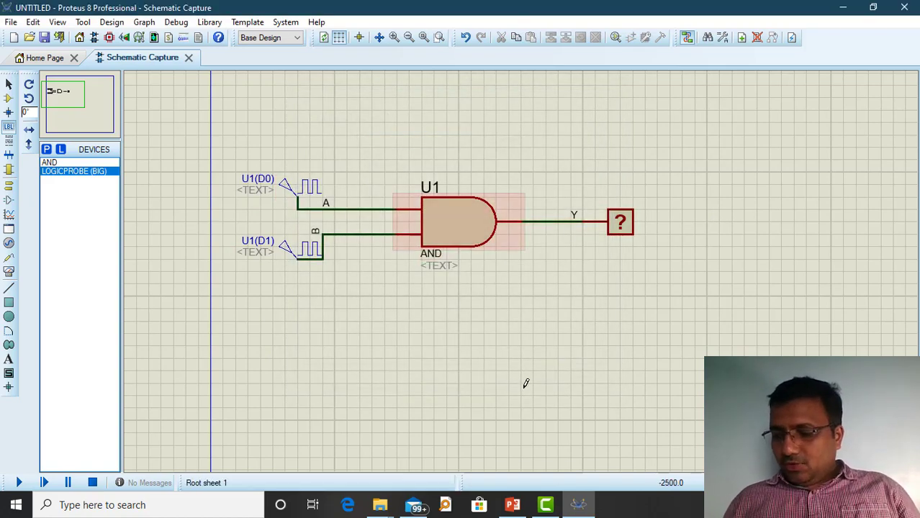
- Place voltage probes on the A and B input wires and on the Y output wire
left_click(7, 262)
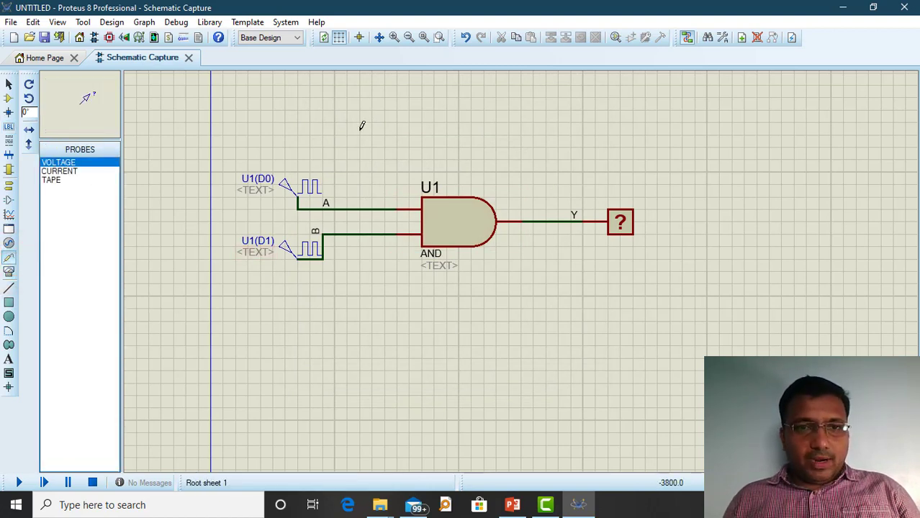
left_click(372, 176)
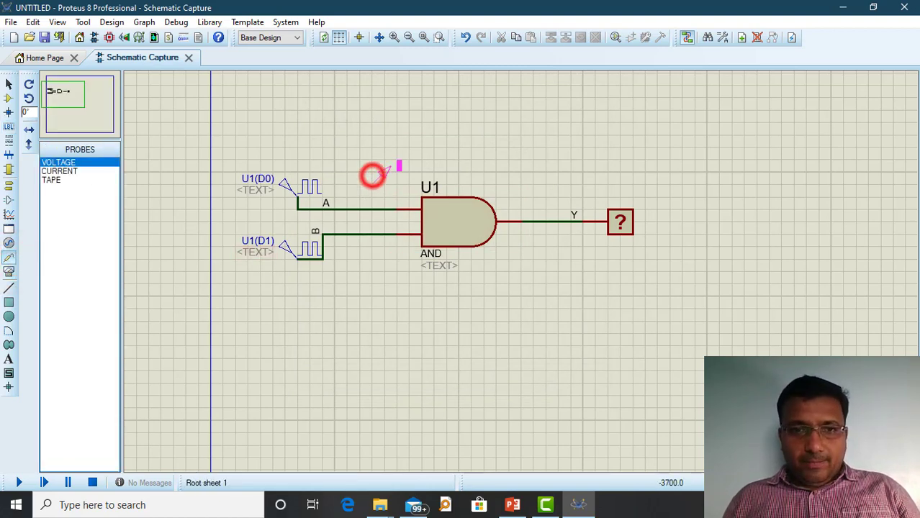
left_click(348, 209)
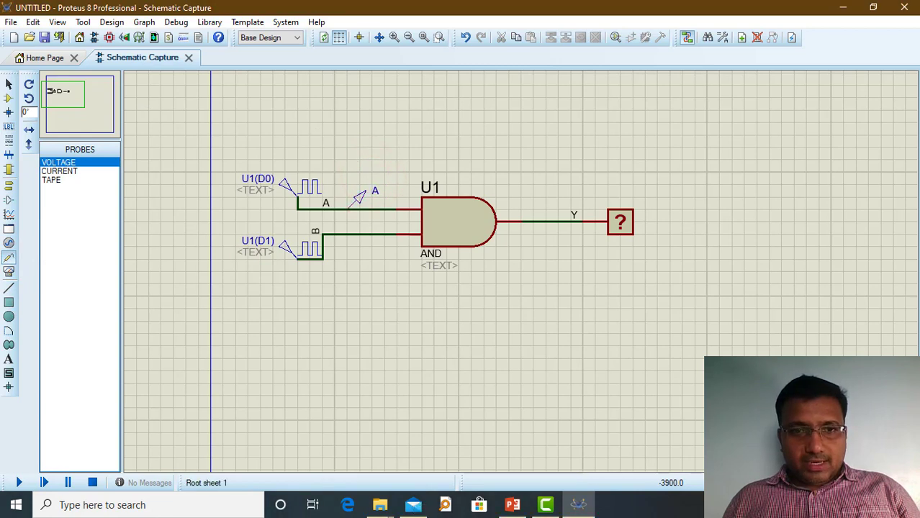
left_click(348, 232)
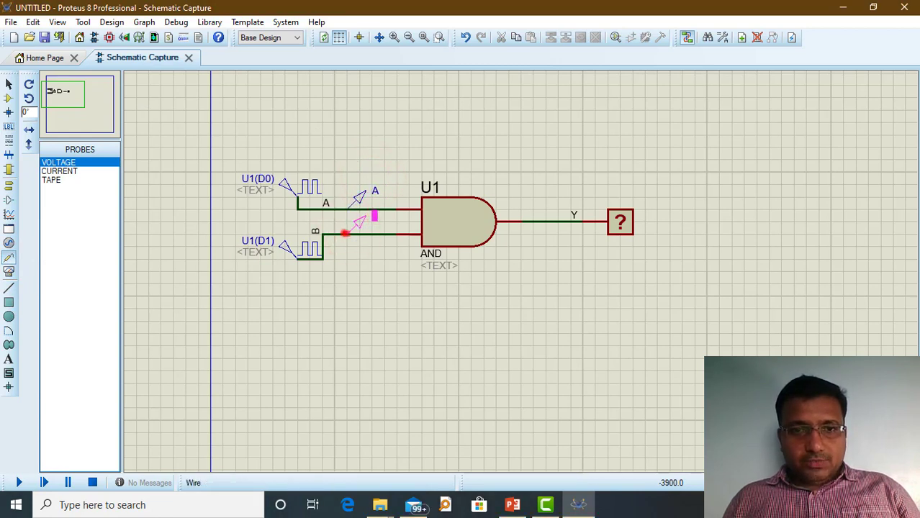
left_click(346, 232)
left_click(555, 160)
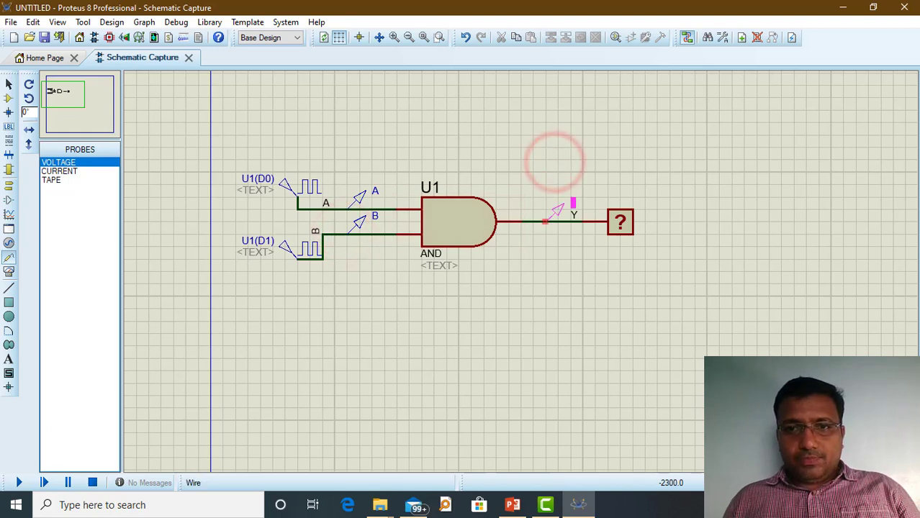
left_click(545, 219)
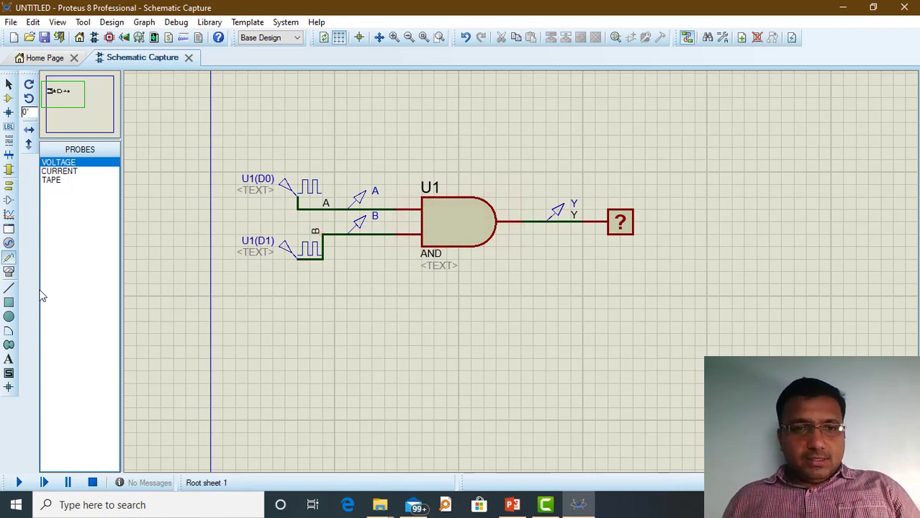
- Set the frequency of the lower clock generator, on input B, to 5 Hz
double_click(309, 249)
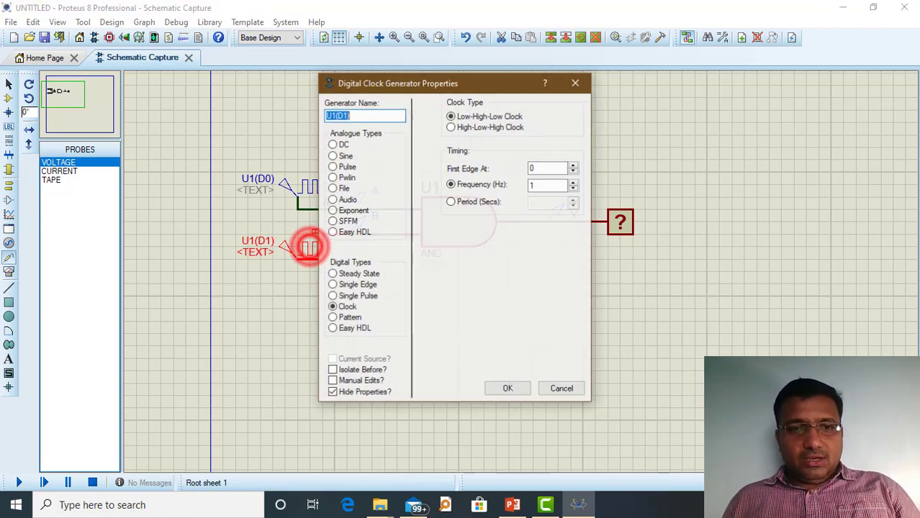
left_click(538, 187)
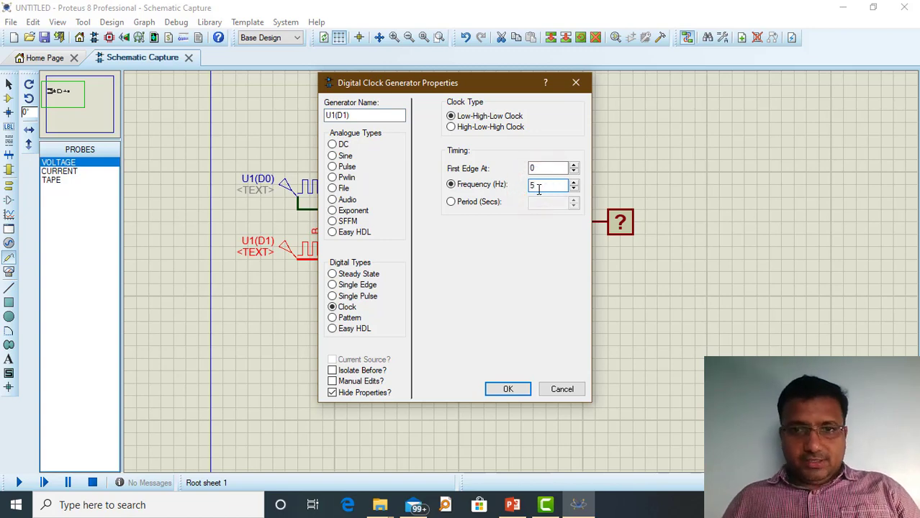
type("5")
left_click(508, 389)
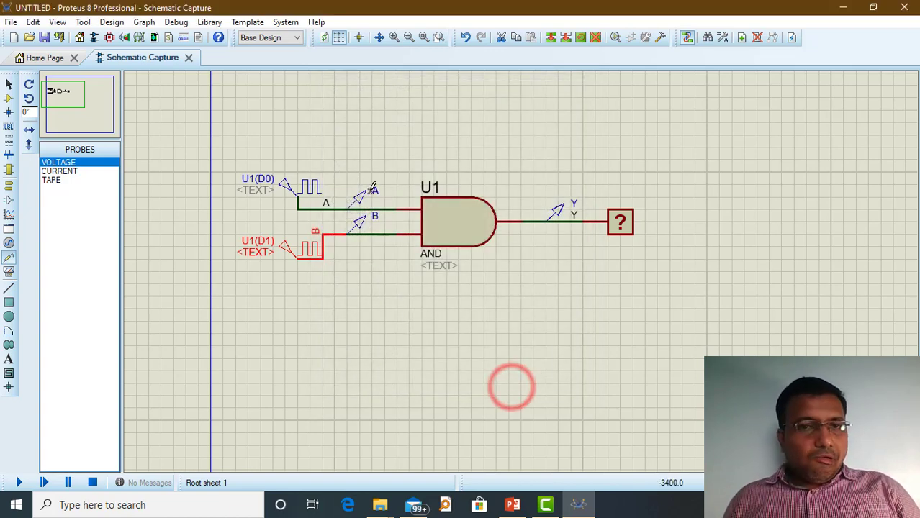
- Place a digital simulation graph in the empty area below the AND gate circuit
left_click(9, 216)
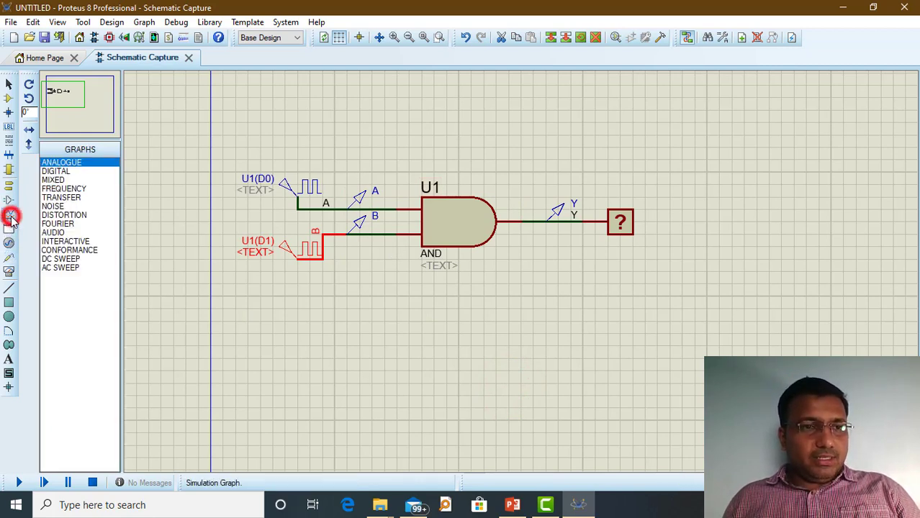
left_click(62, 174)
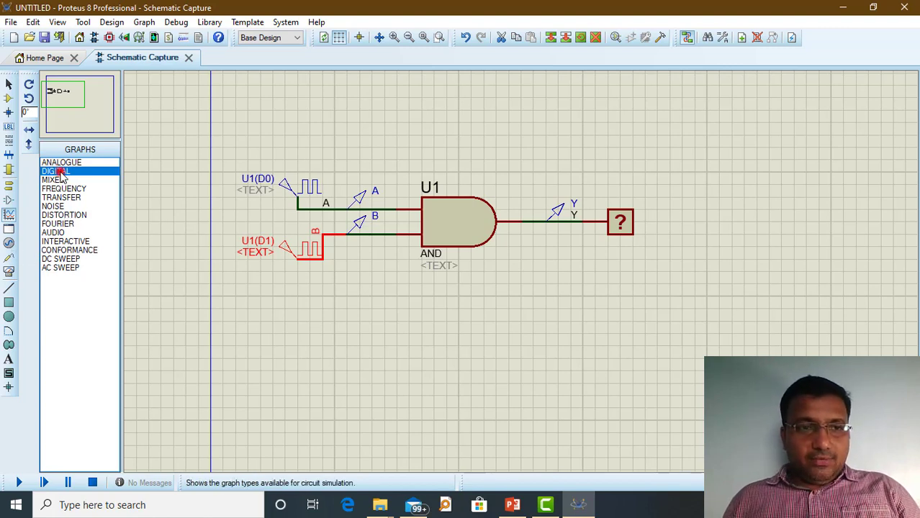
left_click(302, 291)
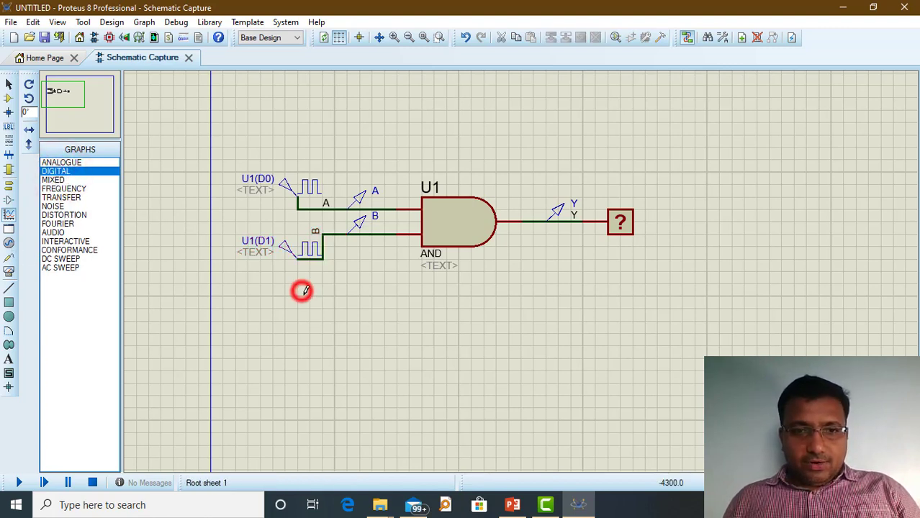
left_click_drag(261, 283, 594, 445)
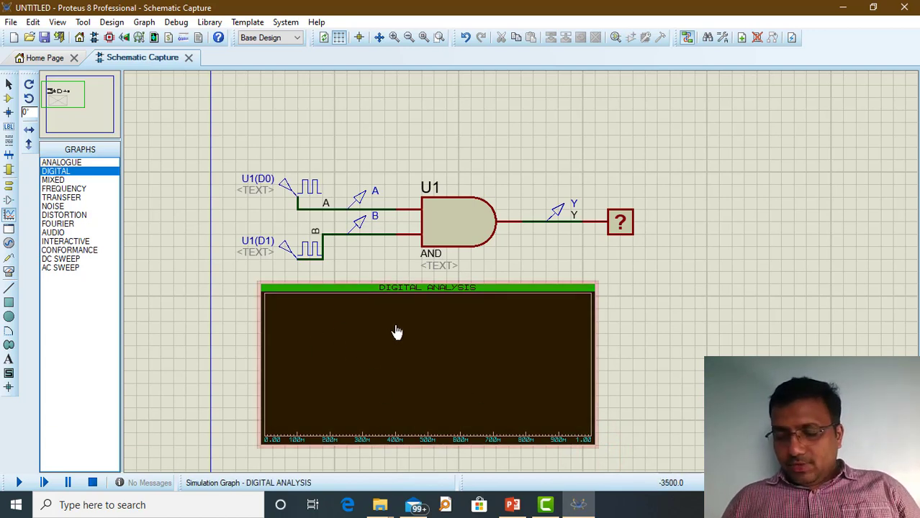
- Add a digital trace named A to the graph, using probe A as Probe P1
right_click(345, 342)
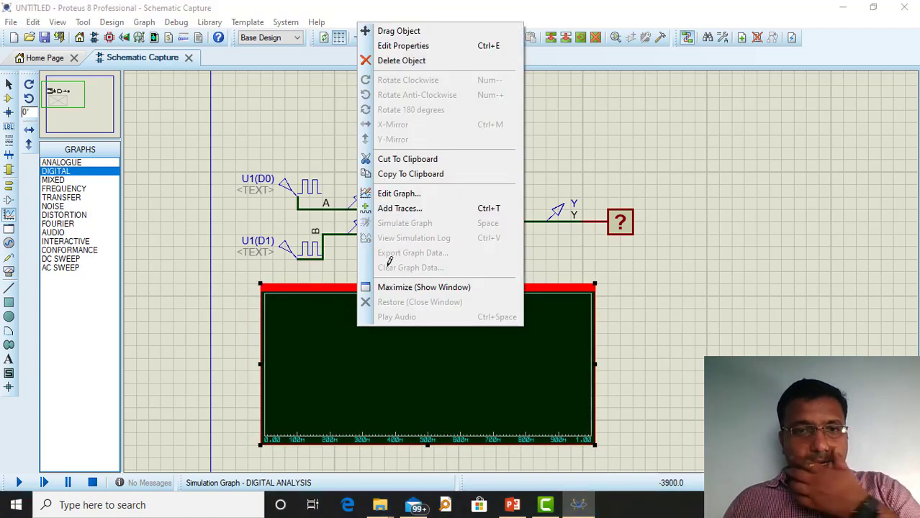
left_click(400, 209)
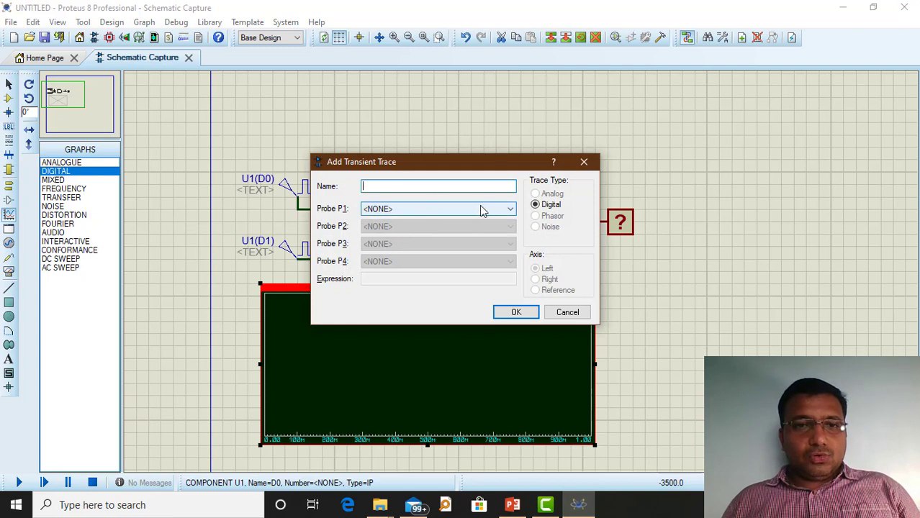
type("A")
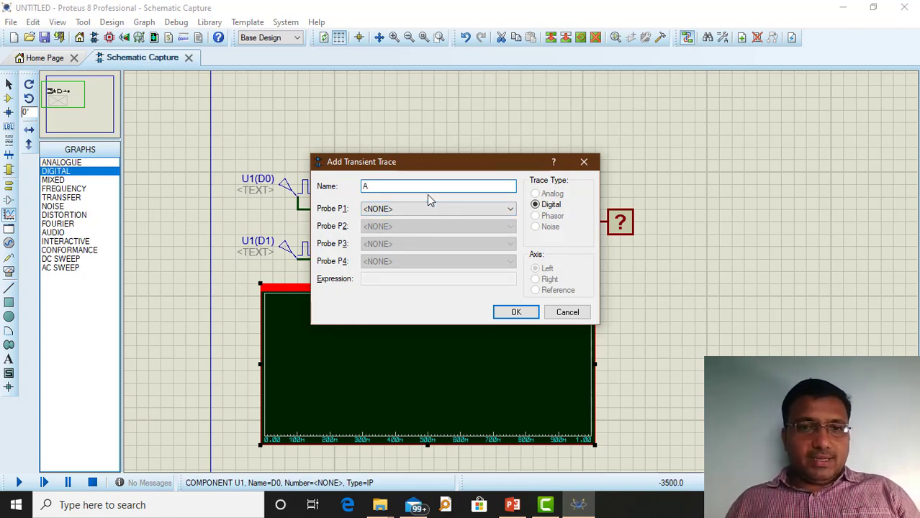
left_click(435, 208)
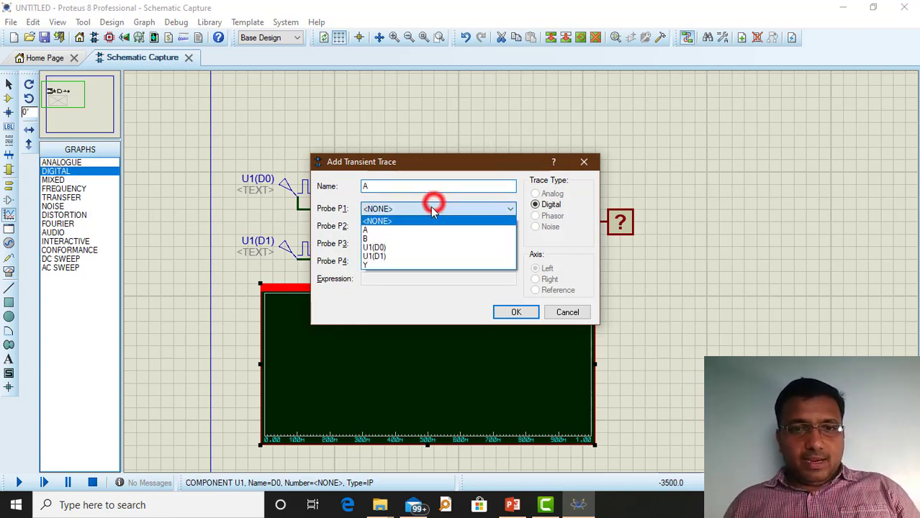
left_click(392, 230)
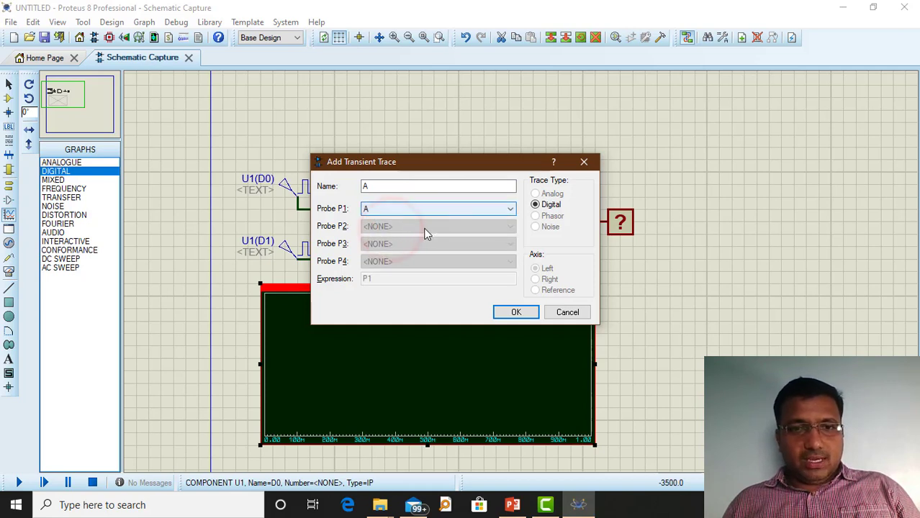
left_click(514, 312)
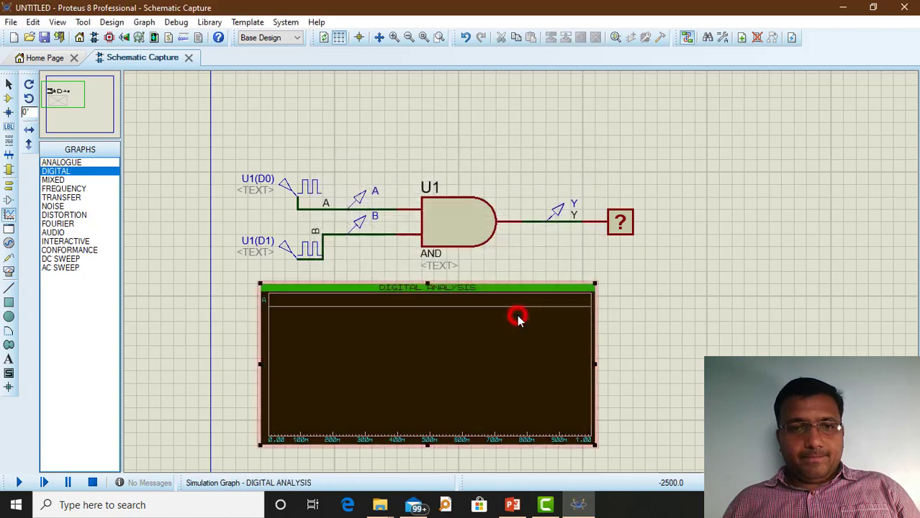
- Add a digital trace named B to the graph, using probe B as Probe P1
right_click(344, 367)
left_click(413, 233)
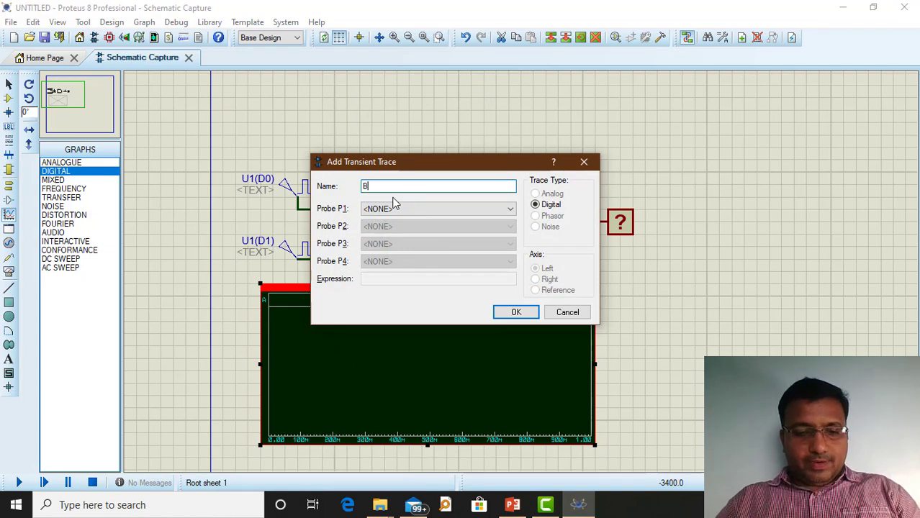
left_click(400, 208)
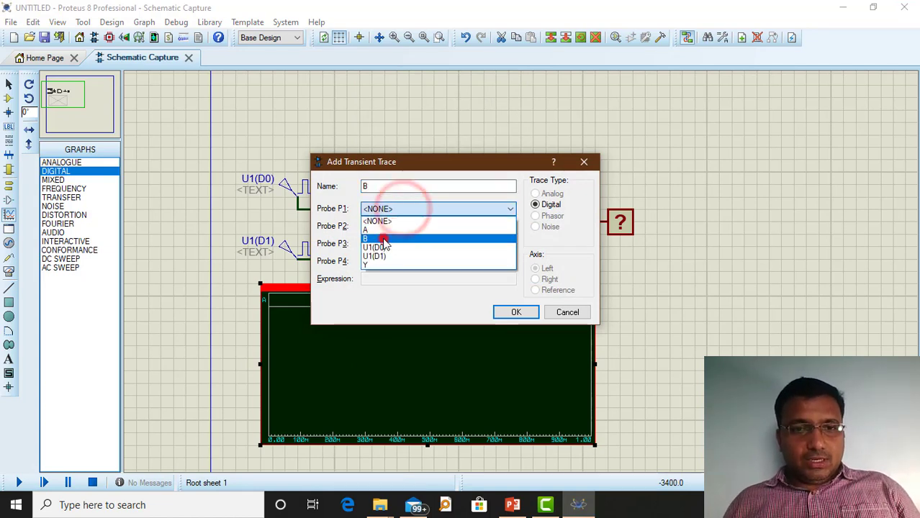
left_click(381, 239)
left_click(516, 315)
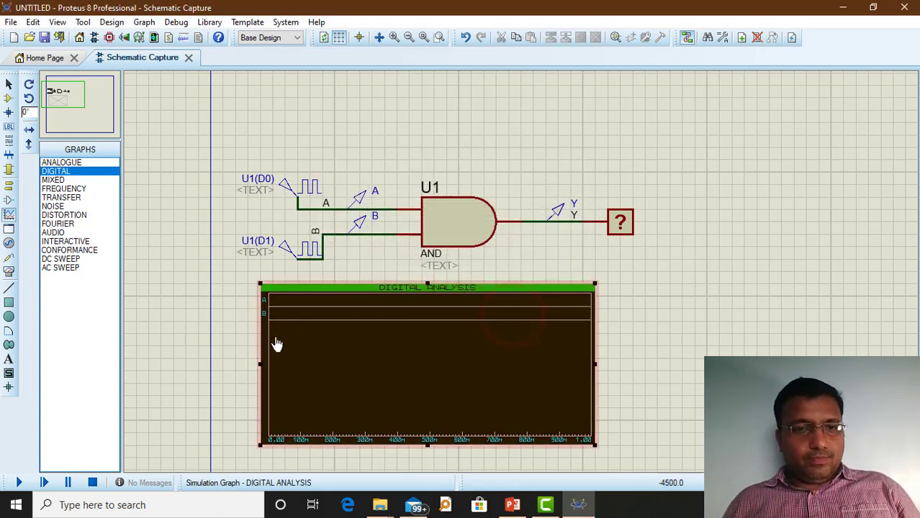
- Add a digital trace named Y to the graph, using probe Y as Probe P1
right_click(364, 360)
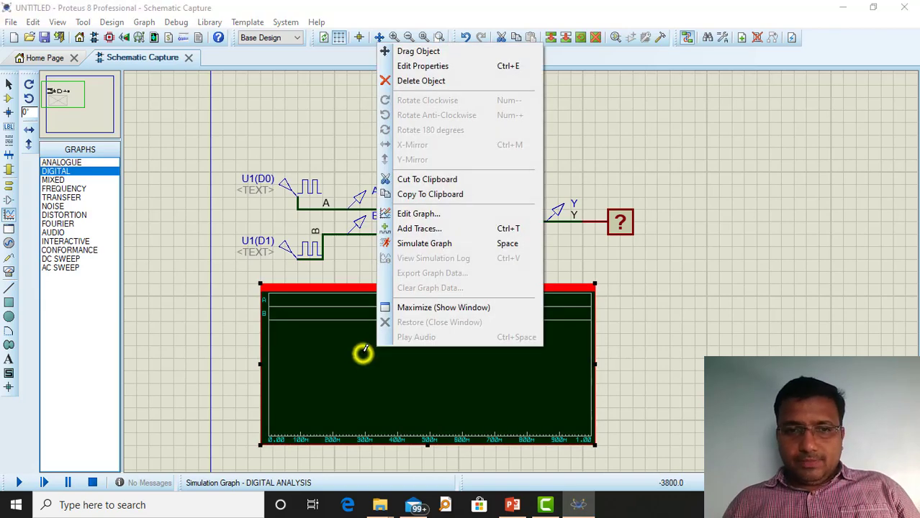
left_click(416, 229)
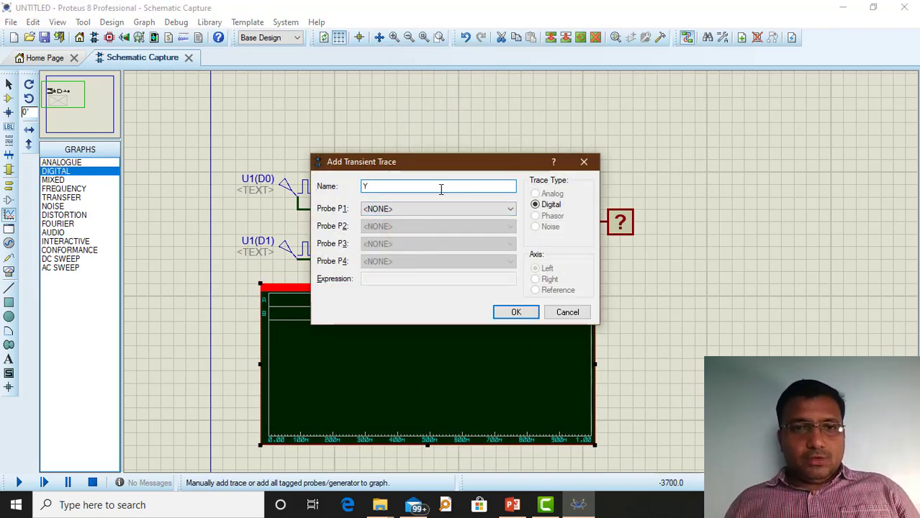
left_click(432, 208)
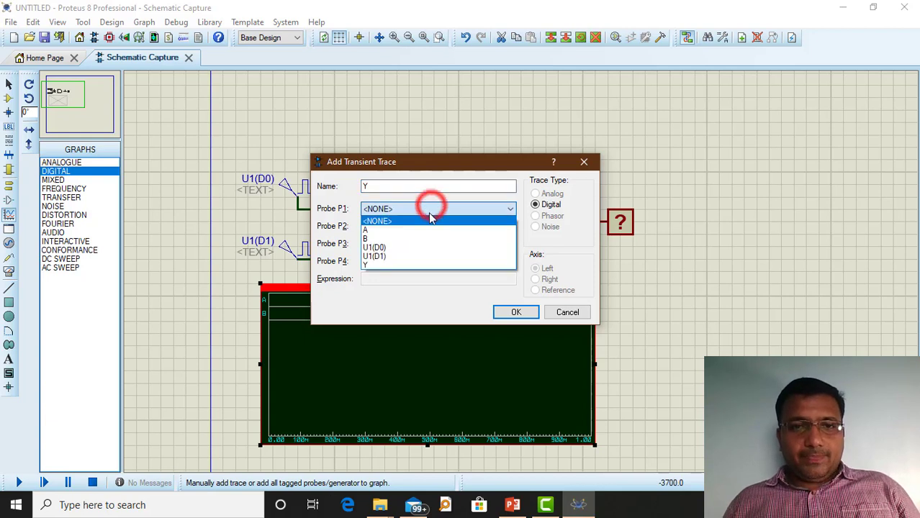
left_click(394, 264)
left_click(516, 312)
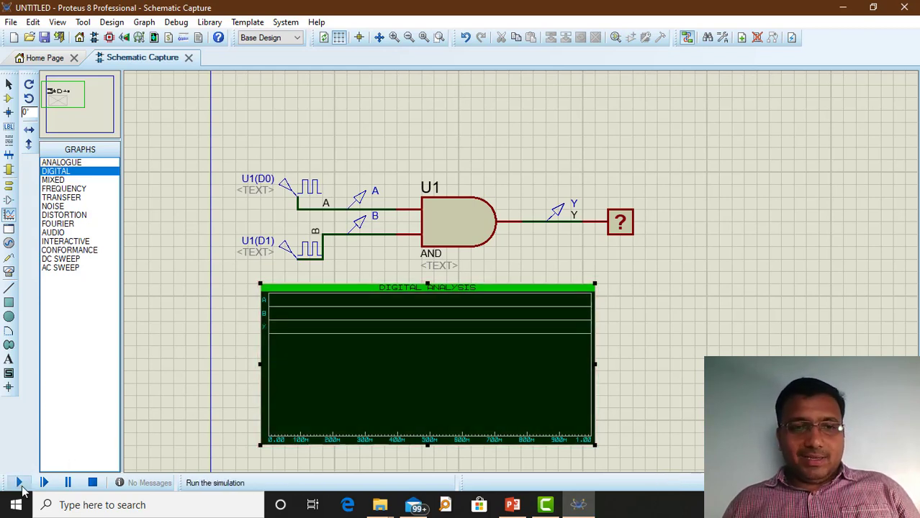
- Run the circuit simulation to check the logic states at the gate, and stop it
left_click(22, 483)
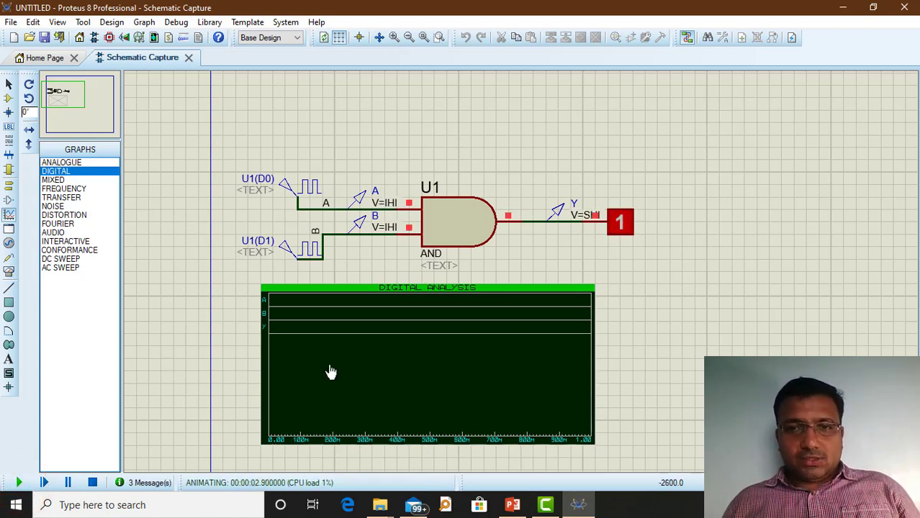
left_click(98, 483)
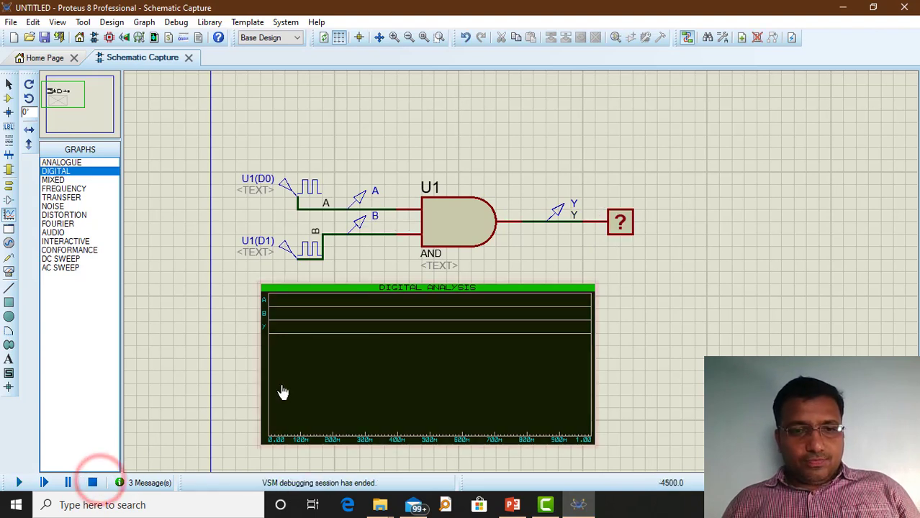
- Simulate the digital graph to plot the A, B and Y waveforms
left_click(378, 368)
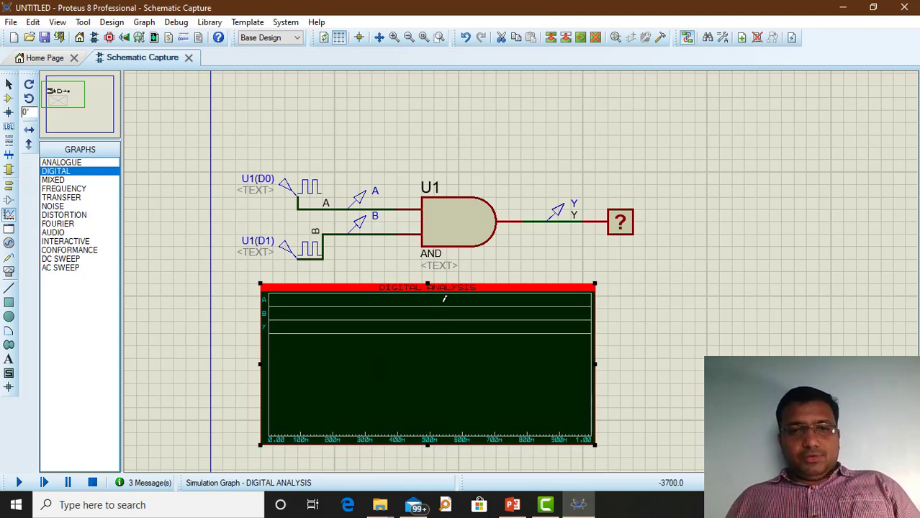
left_click(635, 368)
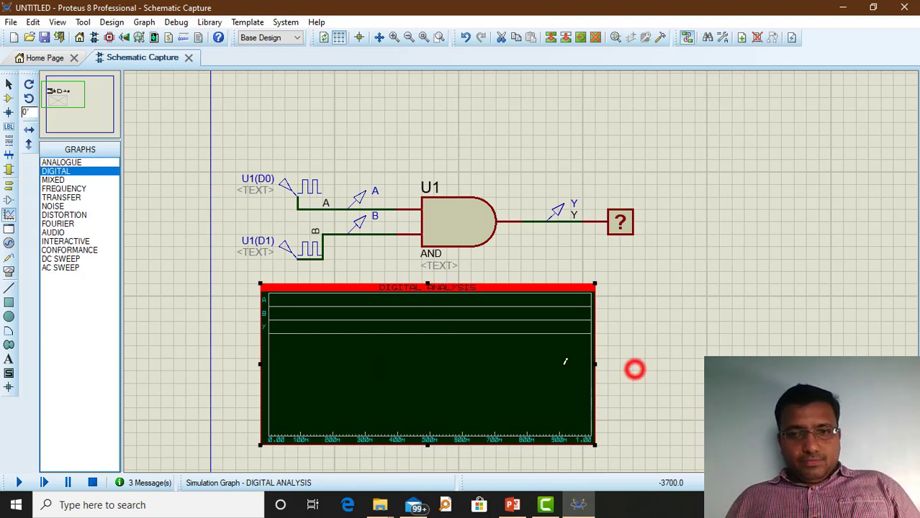
left_click(313, 373)
key("space")
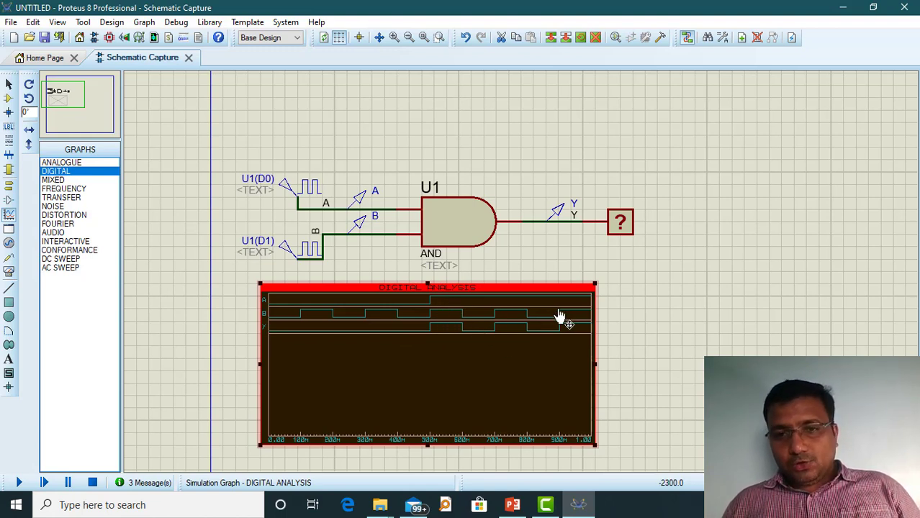
- Review the graph's simulation log and close it
right_click(313, 292)
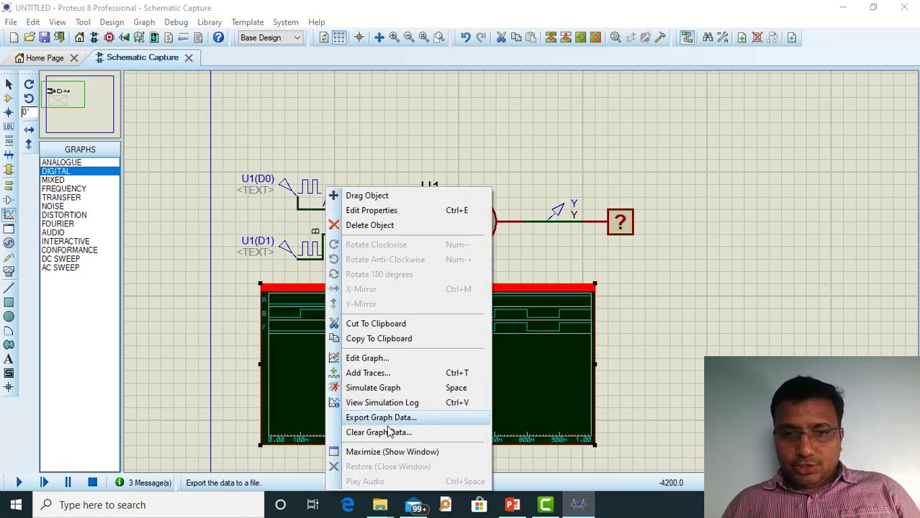
left_click(397, 405)
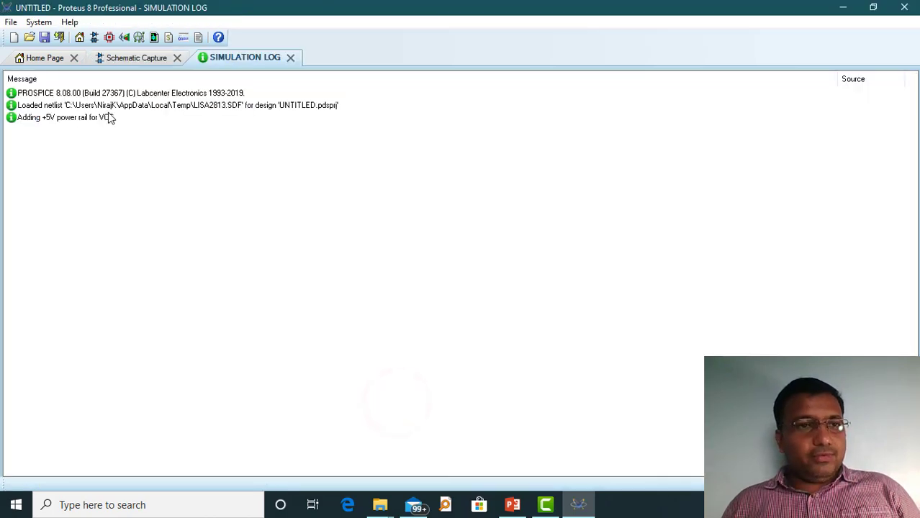
left_click(290, 59)
- Maximize the digital graph to examine the A, B and Y waveforms, and close the maximized view
right_click(355, 344)
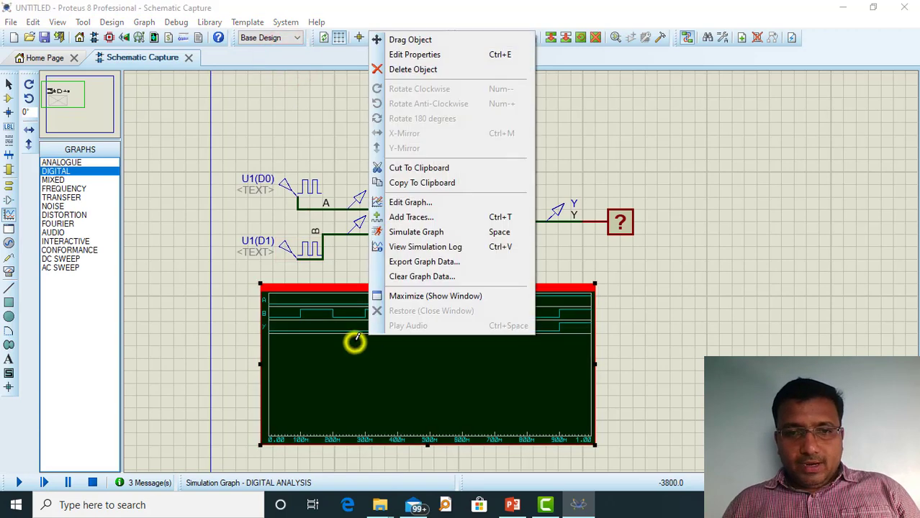
left_click(433, 299)
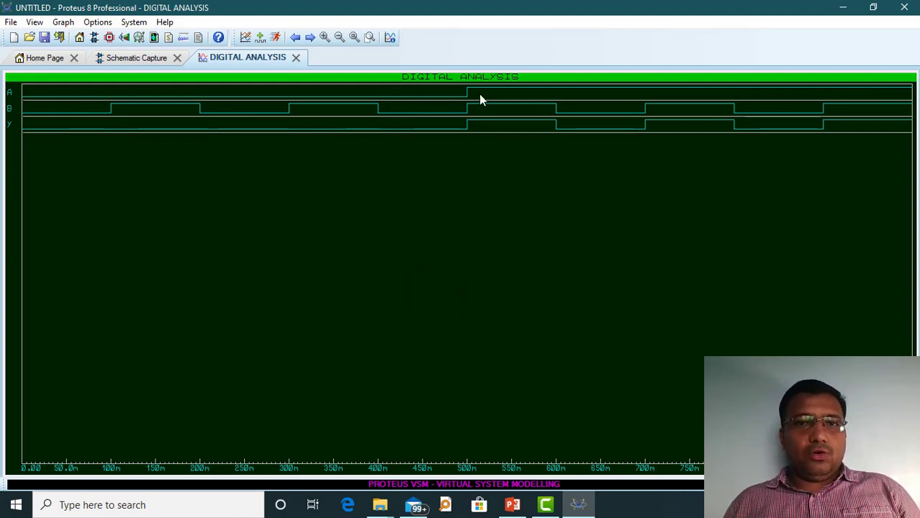
left_click(168, 63)
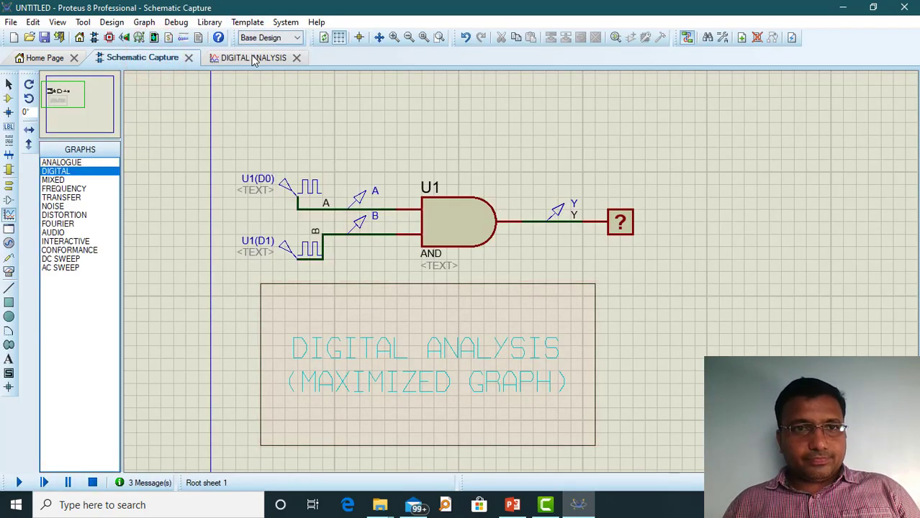
left_click(252, 58)
left_click(296, 57)
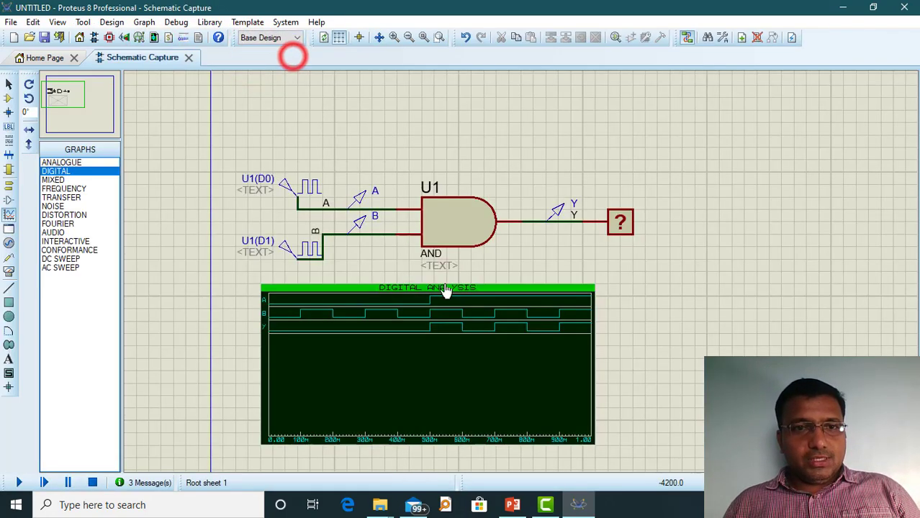
right_click(326, 359)
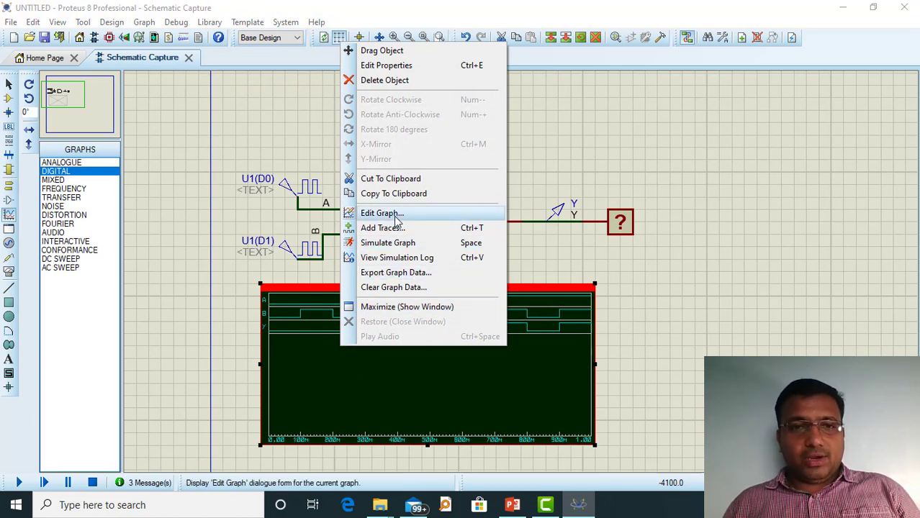
left_click(405, 272)
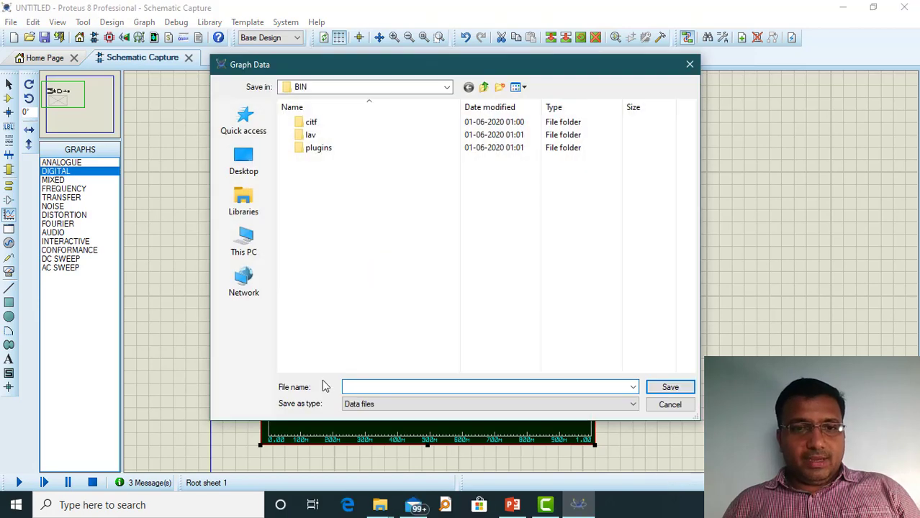
left_click(398, 404)
left_click(401, 406)
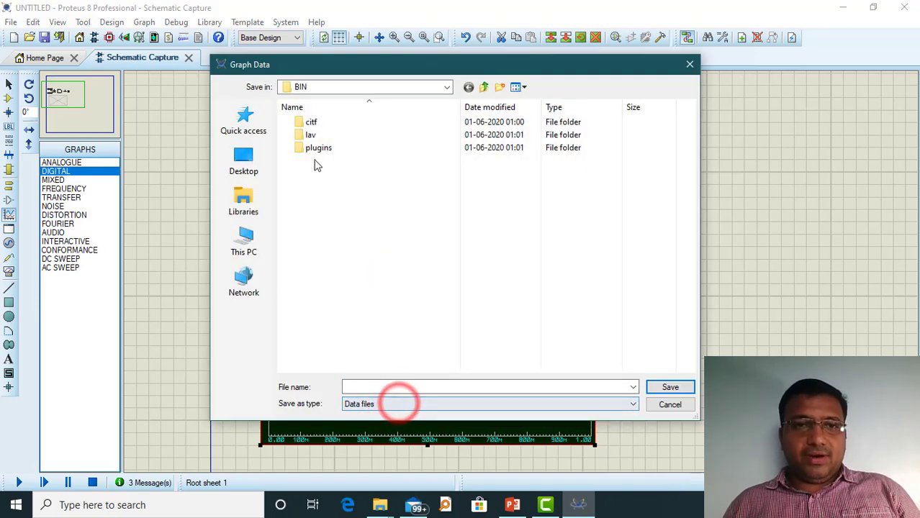
left_click(668, 407)
- Simulate the digital graph again to refresh its waveforms
right_click(361, 358)
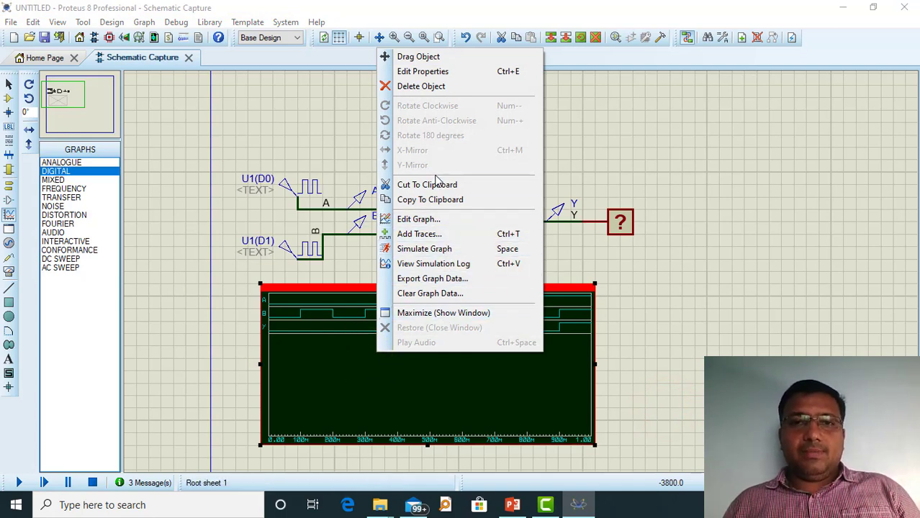
left_click(435, 252)
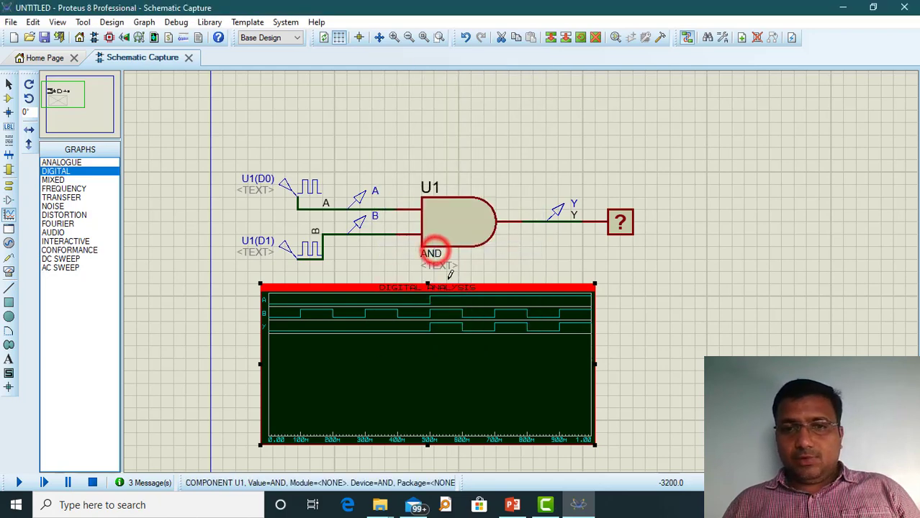
right_click(421, 363)
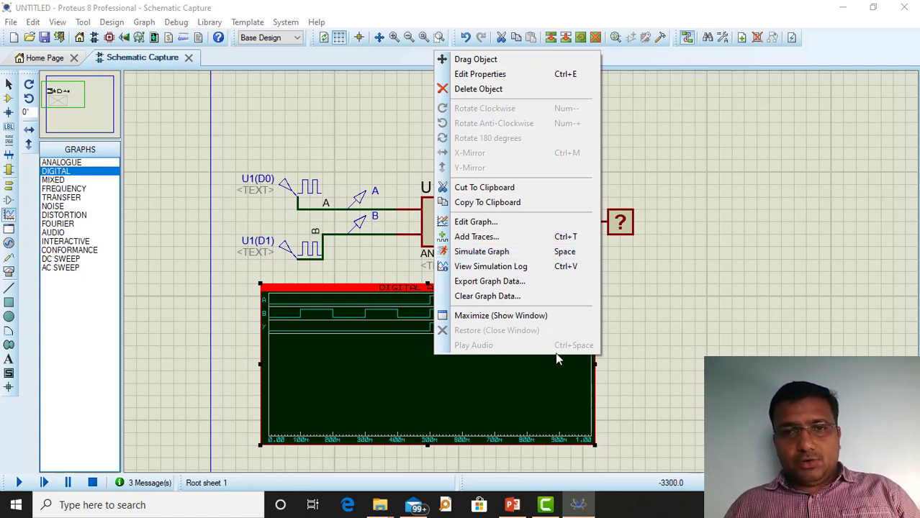
left_click(513, 395)
double_click(514, 390)
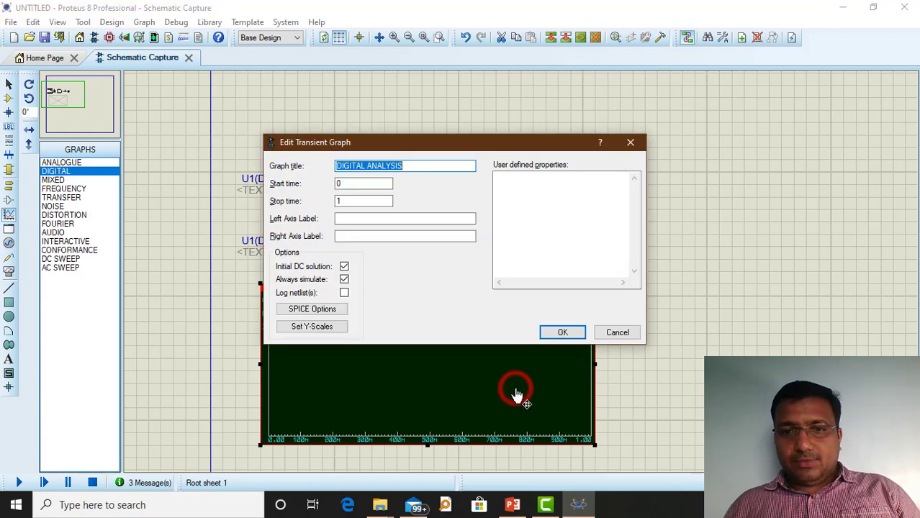
left_click(611, 333)
- Change the digital graph's title to AND GATE ANALYSIS
double_click(448, 361)
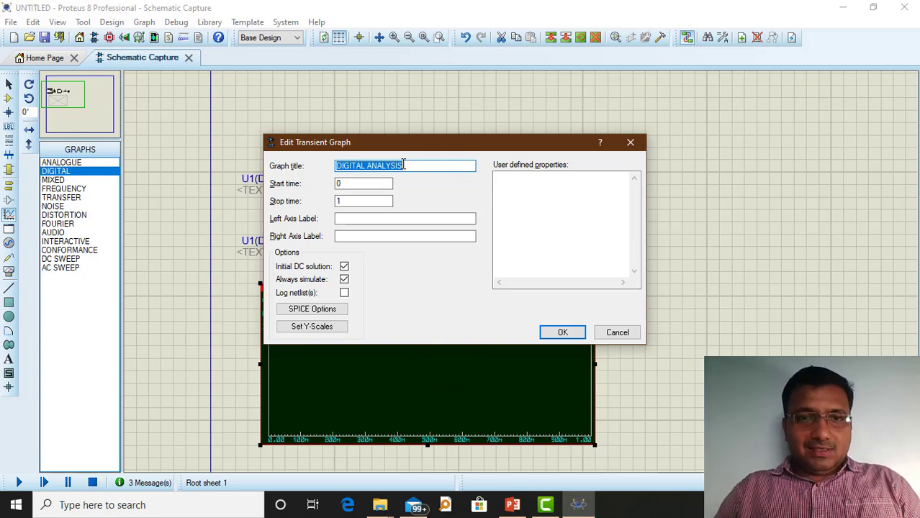
key("BackSpace")
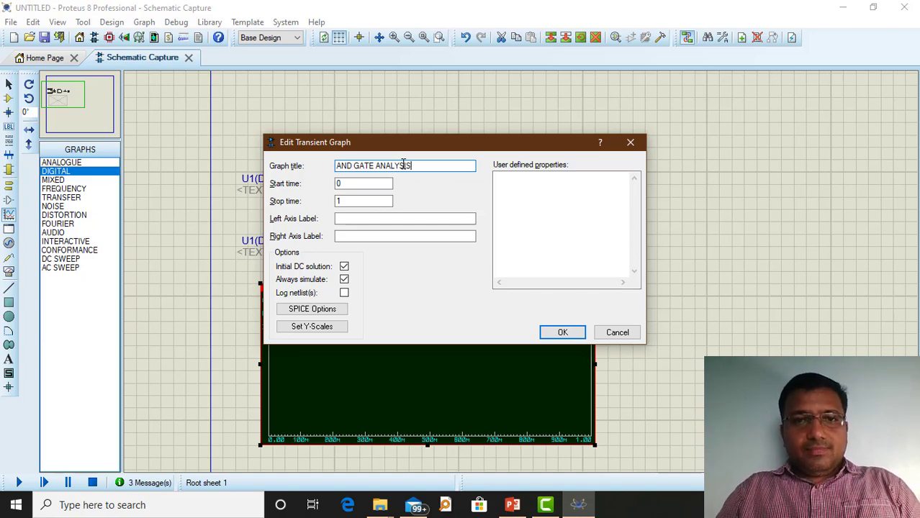
key("Return")
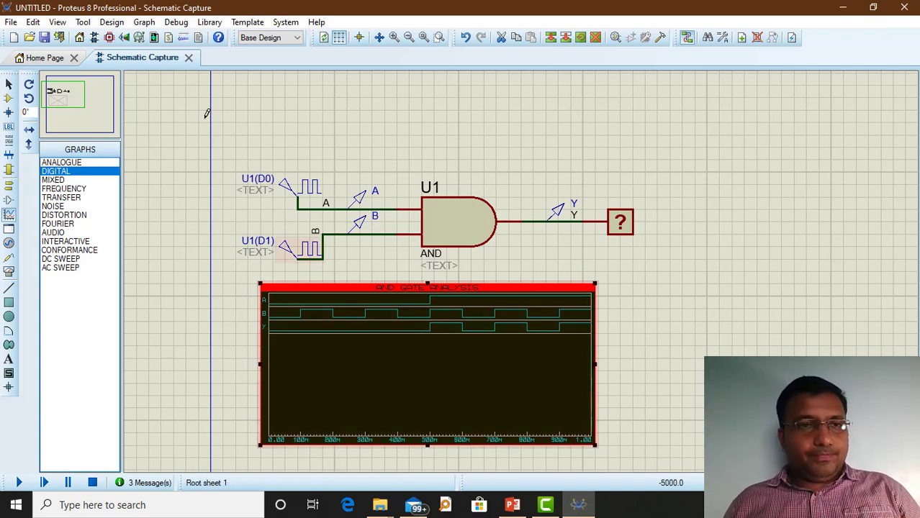
- Save the project as Cir17 in the Circuits folder on the Desktop
left_click(96, 479)
left_click(44, 39)
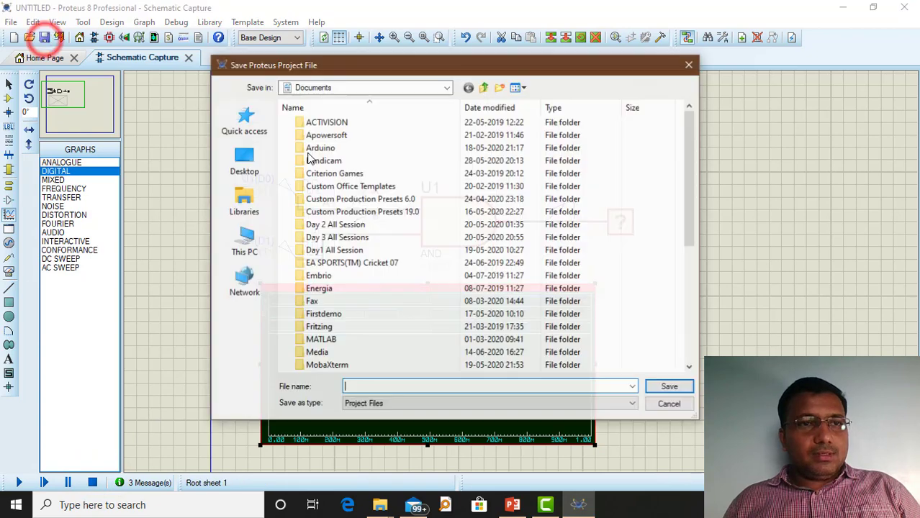
left_click(245, 157)
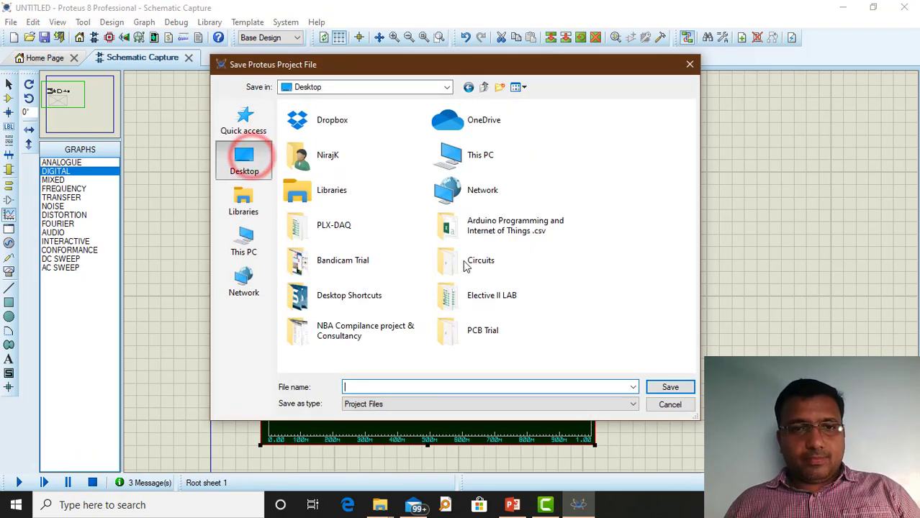
double_click(487, 255)
left_click(373, 386)
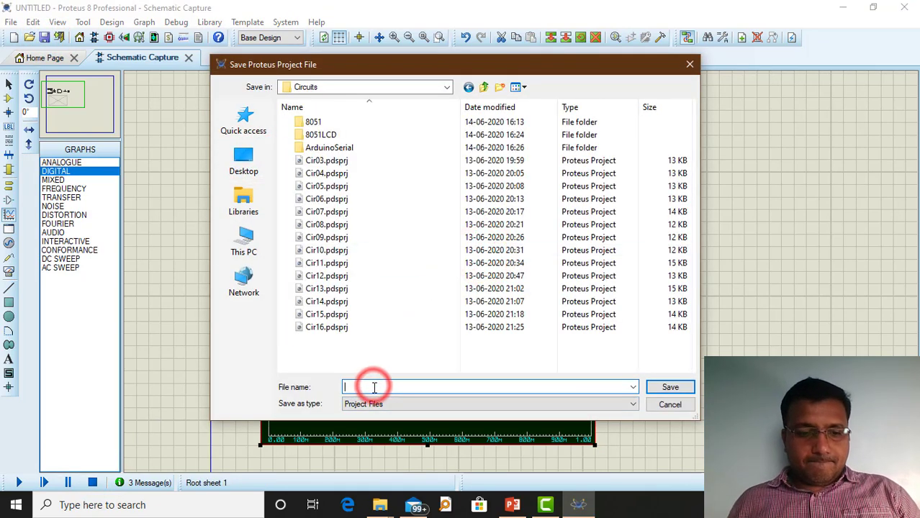
type("CIR")
key("BackSpace")
key("BackSpace")
key("BackSpace")
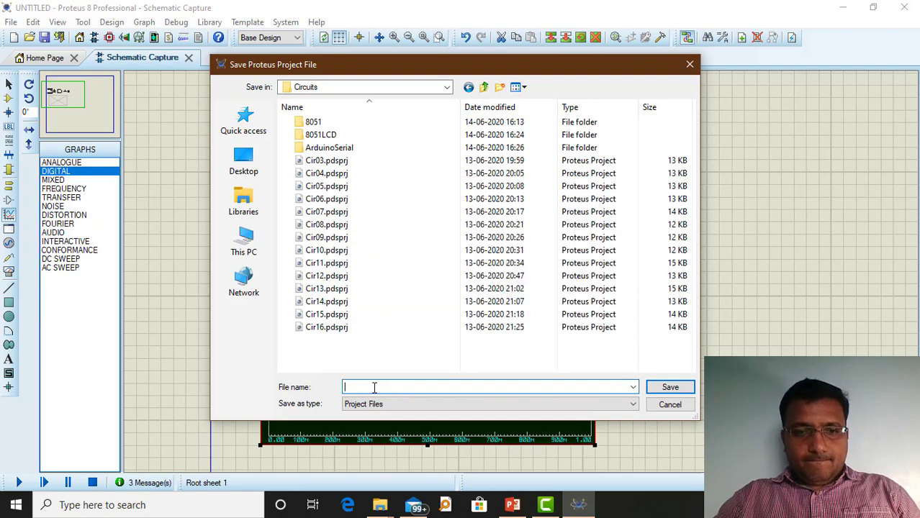
type("Cir17")
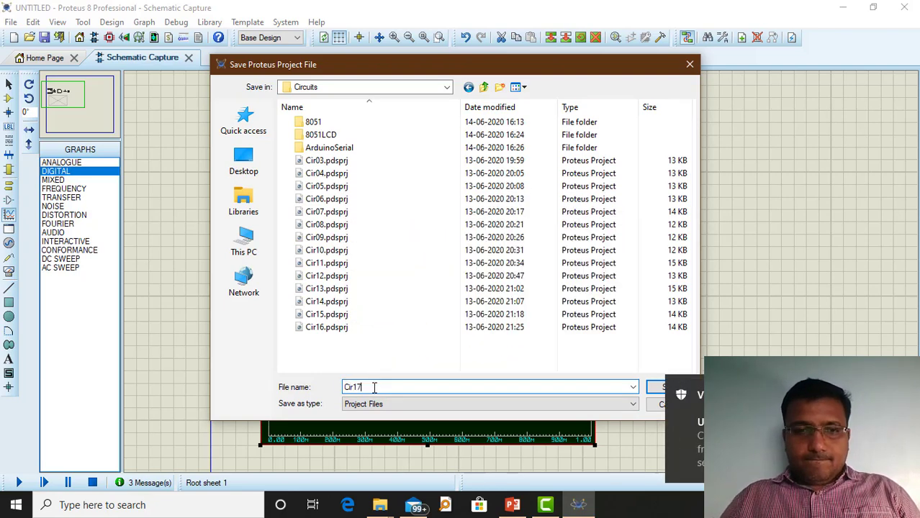
key("Return")
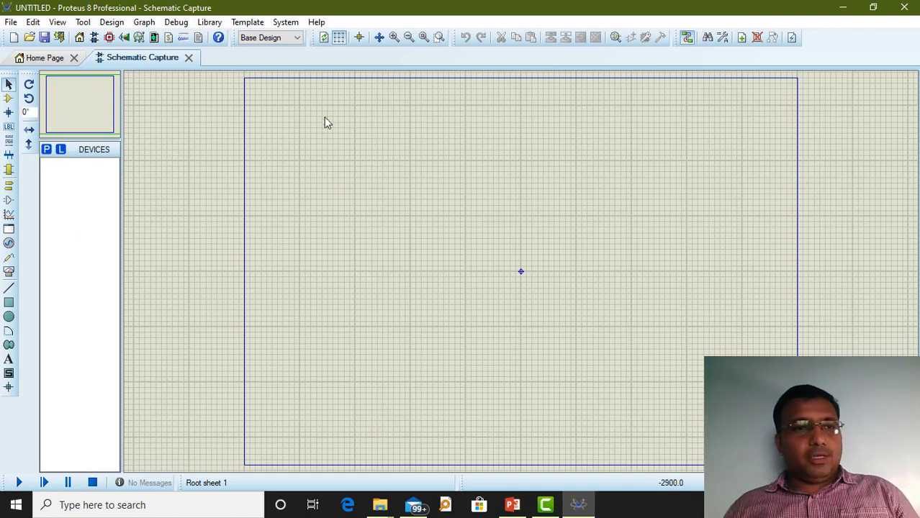
- Search the device library for 1n4007 and pick the 1N4007 silicon rectifier from the DIODE library
left_click(47, 148)
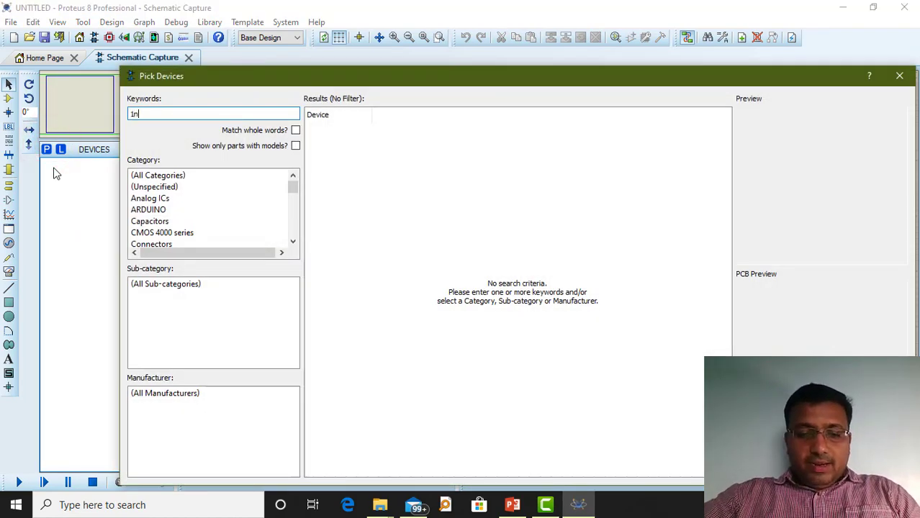
type("1n4007")
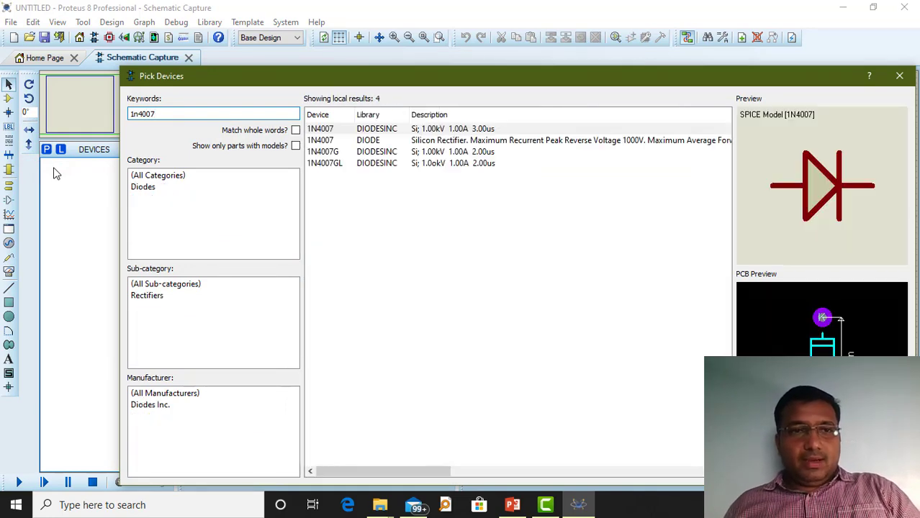
left_click(394, 143)
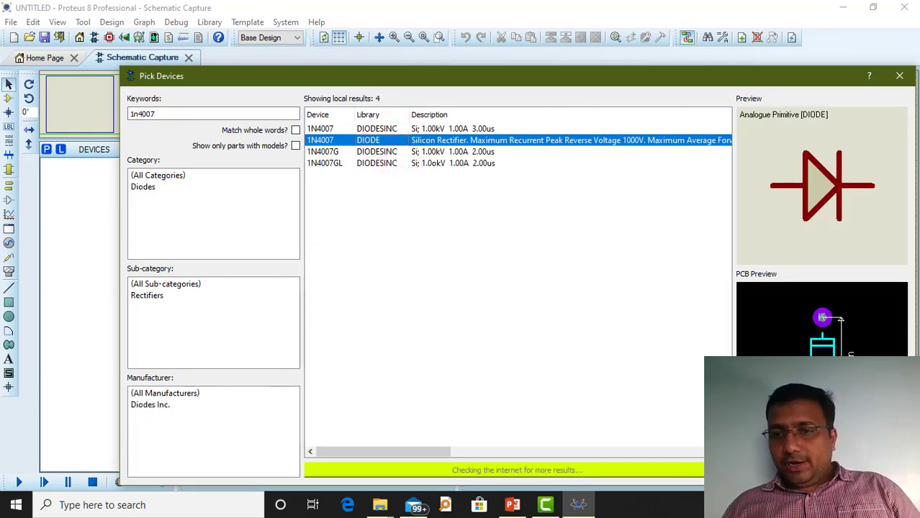
key("Return")
- Place the 1N4007 diode in the upper-left area of the schematic sheet
left_click(364, 192)
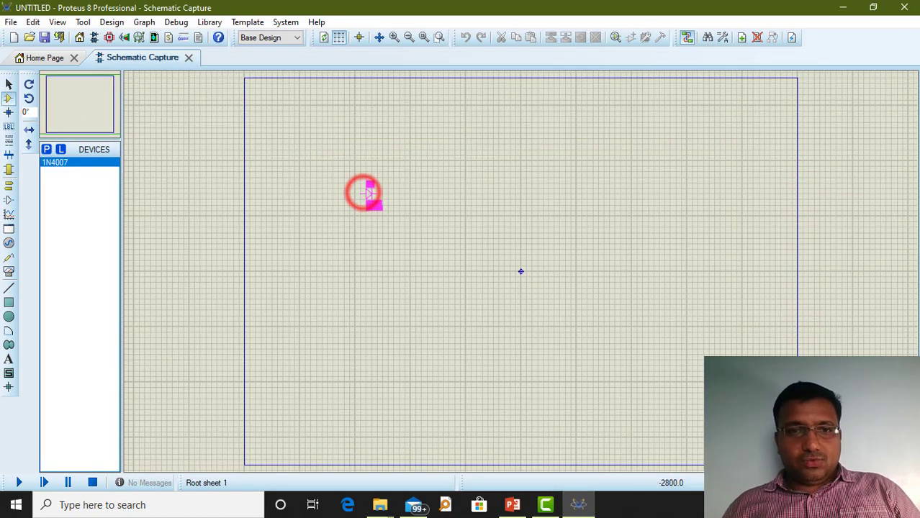
scroll(364, 191, "up", 2)
scroll(530, 273, "down", 2)
scroll(546, 285, "up", 3)
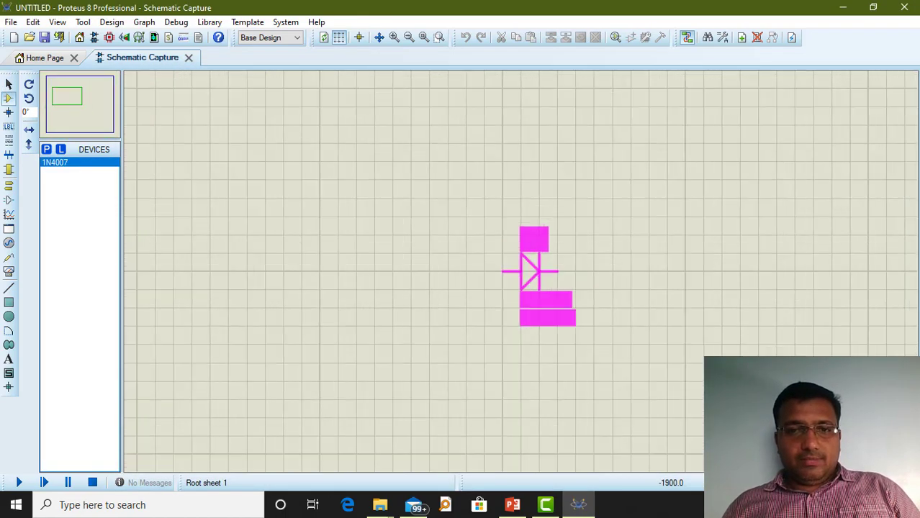
left_click(303, 195)
scroll(284, 312, "down", 1)
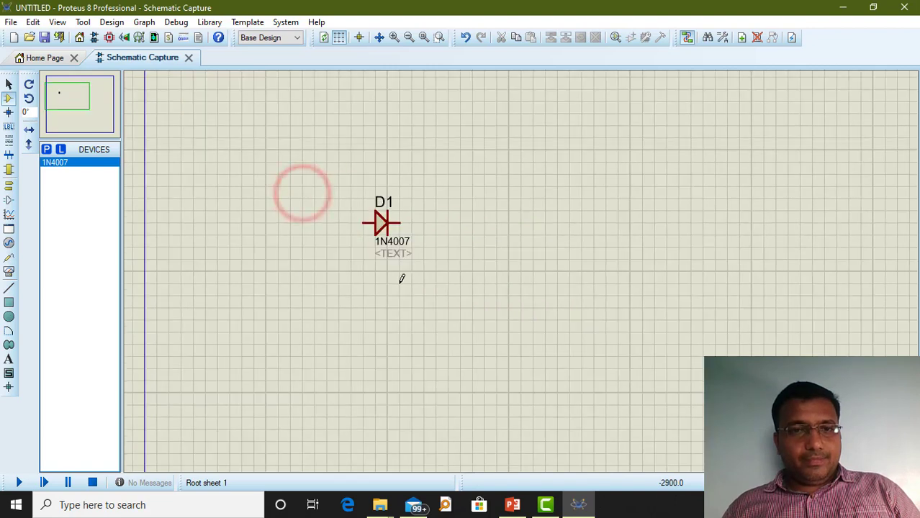
scroll(400, 277, "down", 1)
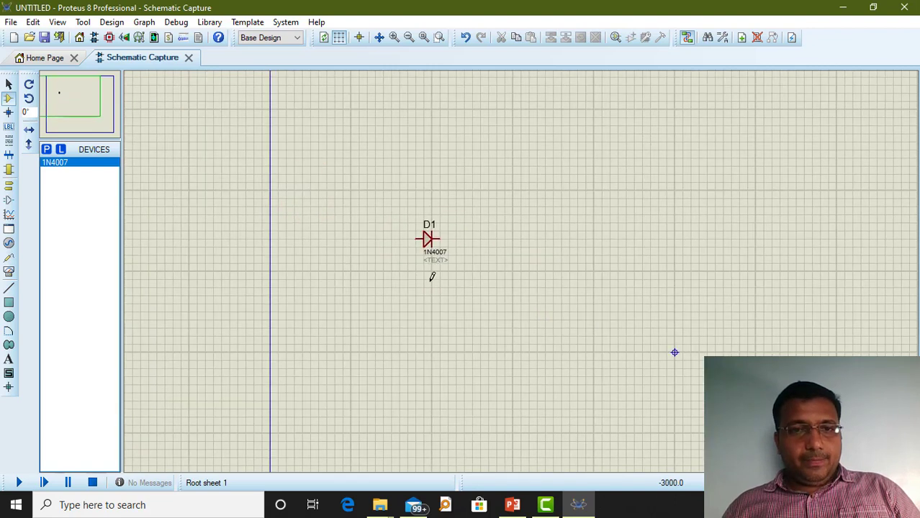
- Place a DC generator to the left of diode D1 and wire it to the diode's anode
left_click(9, 243)
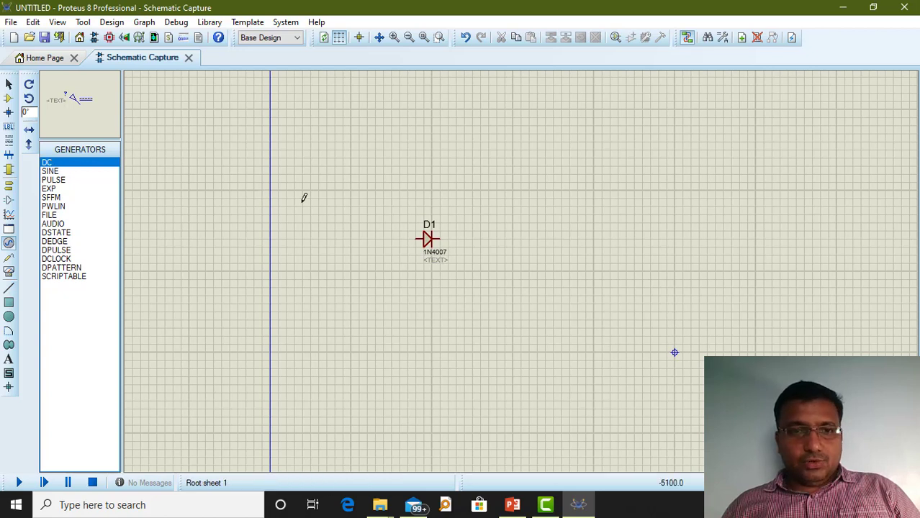
left_click(371, 209)
left_click(334, 234)
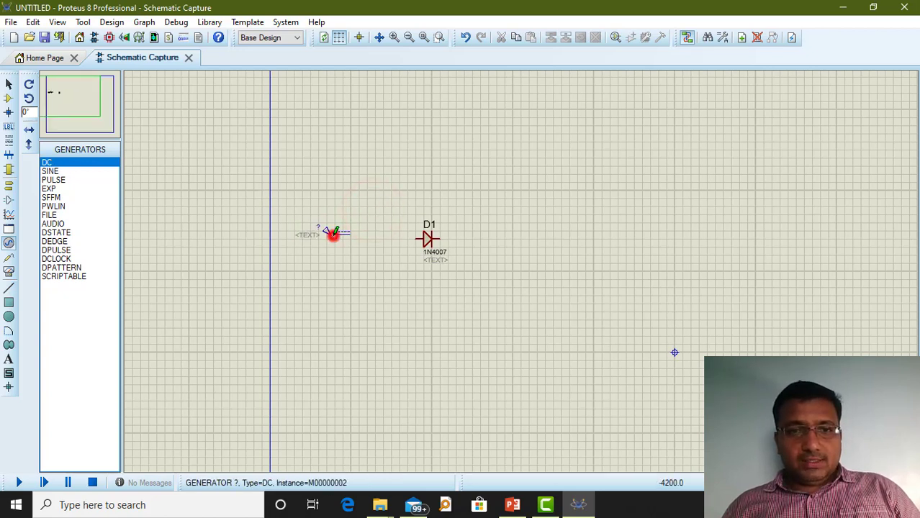
left_click(333, 234)
left_click(420, 238)
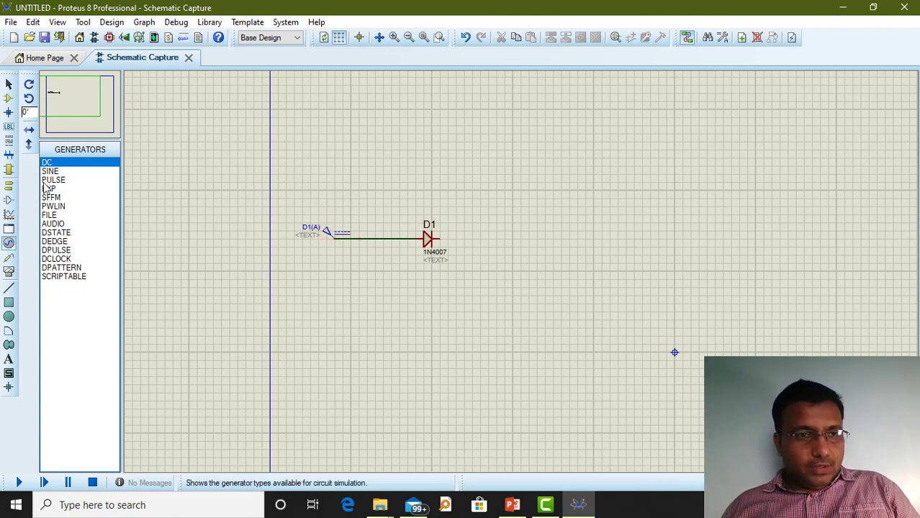
- Try to place a ground subcircuit port below and to the right of diode D1
left_click(9, 170)
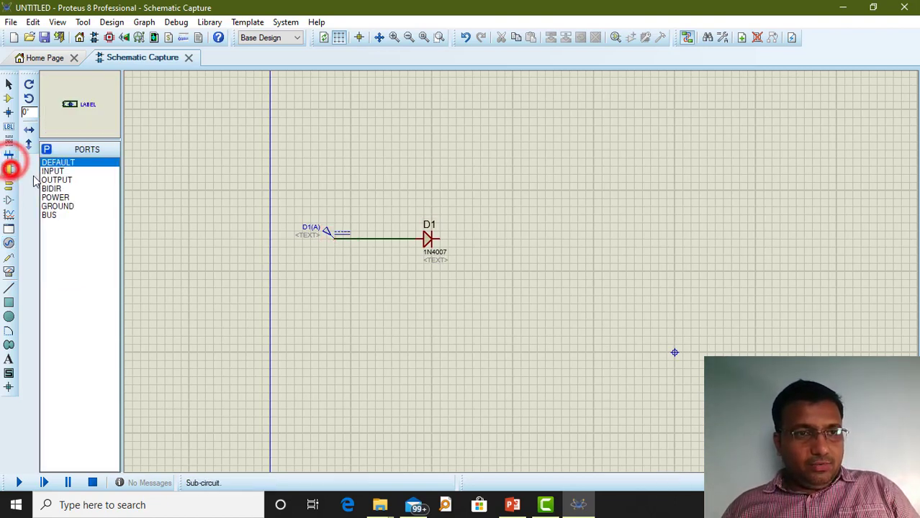
left_click(72, 206)
left_click(497, 283)
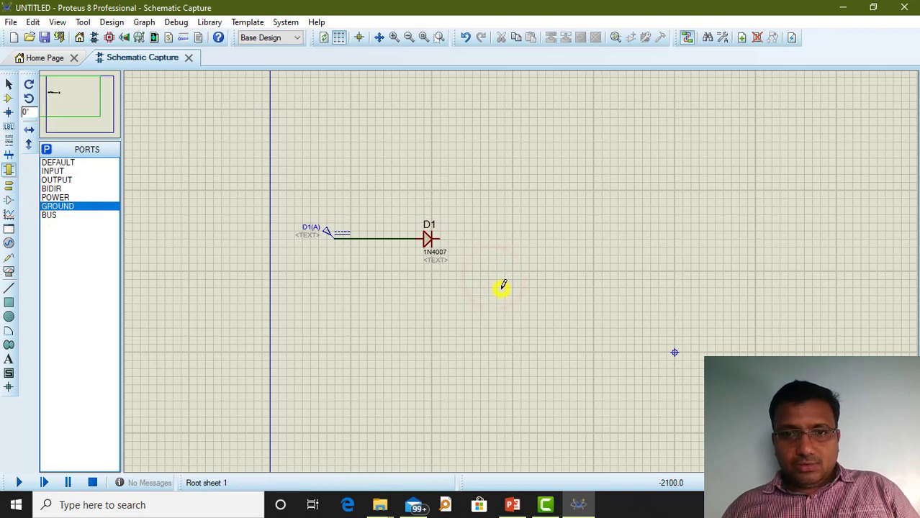
left_click(502, 289)
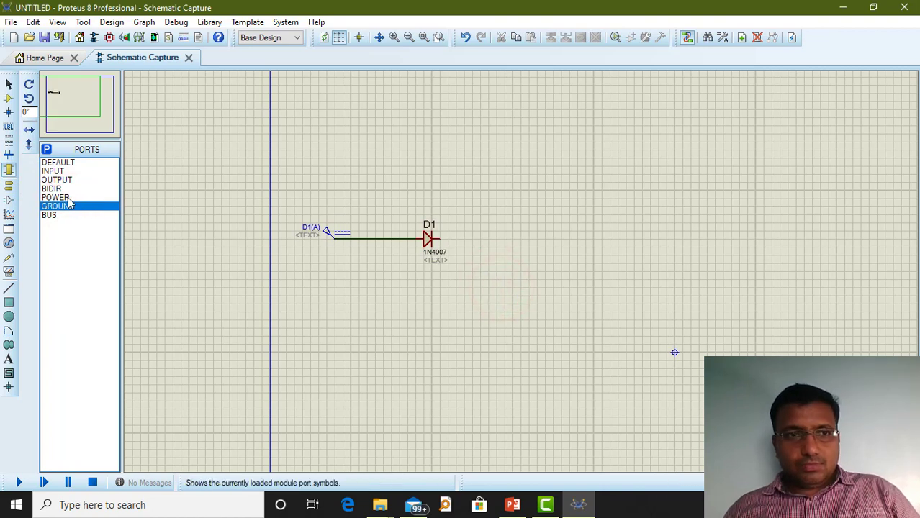
- Place a ground terminal below and to the right of diode D1 and wire the diode's cathode to it
left_click(9, 184)
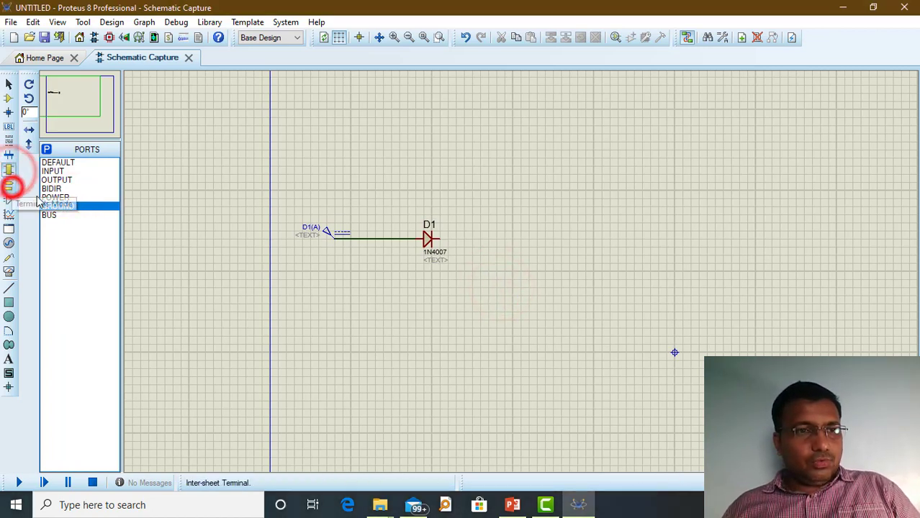
left_click(60, 207)
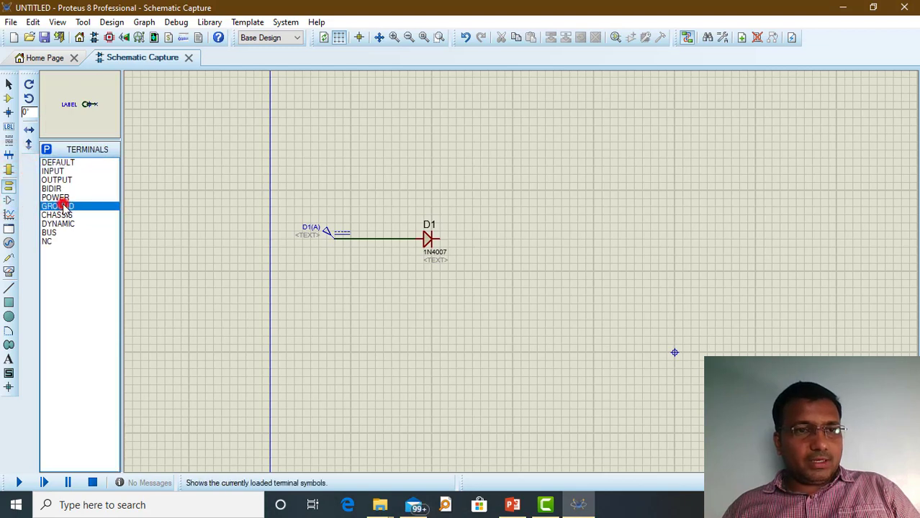
left_click(532, 278)
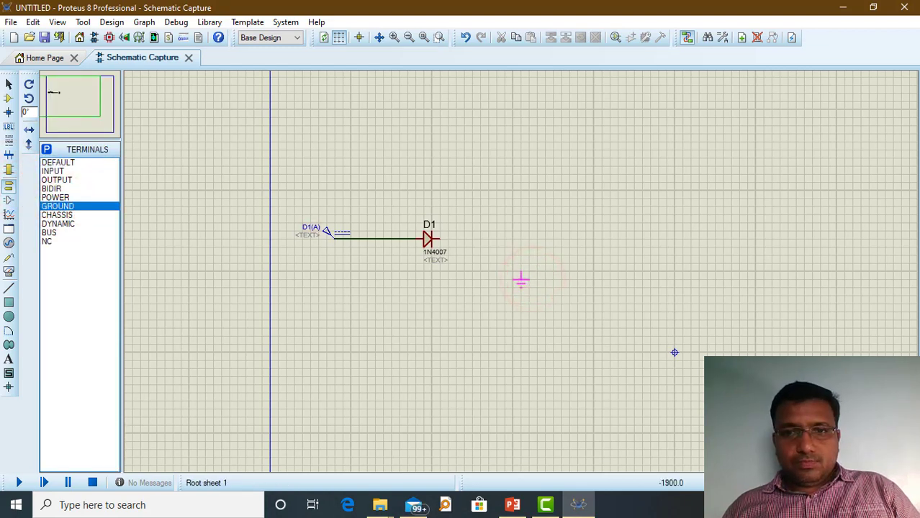
left_click(519, 279)
left_click(440, 236)
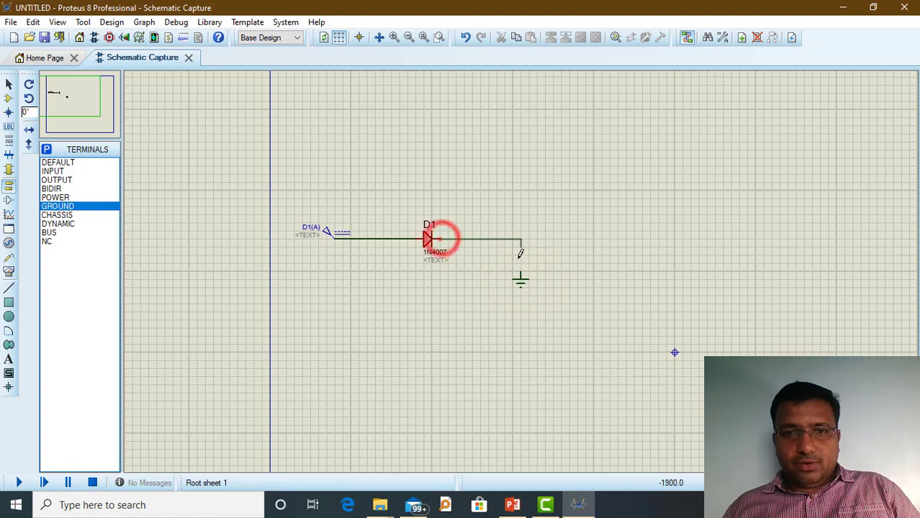
left_click(522, 272)
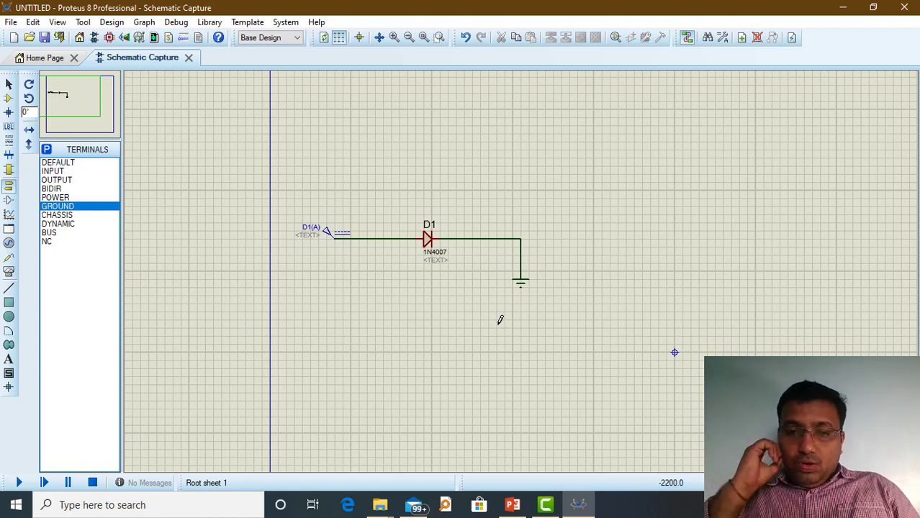
- Enable manual edits for the DC generator and set its property to VALUE=V
double_click(339, 234)
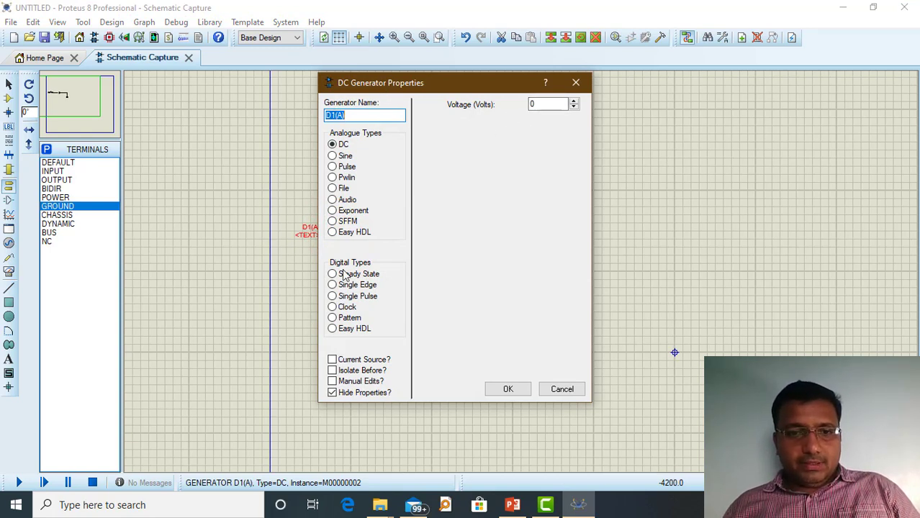
left_click(332, 381)
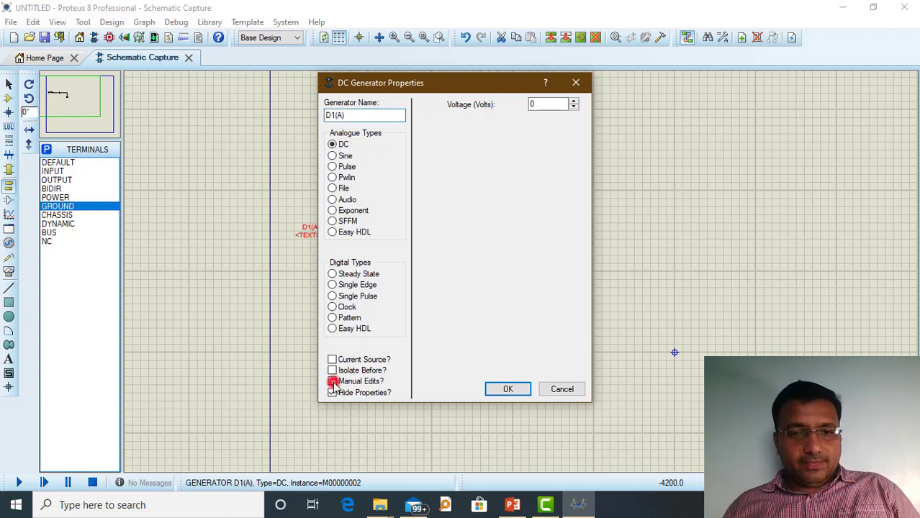
left_click(457, 121)
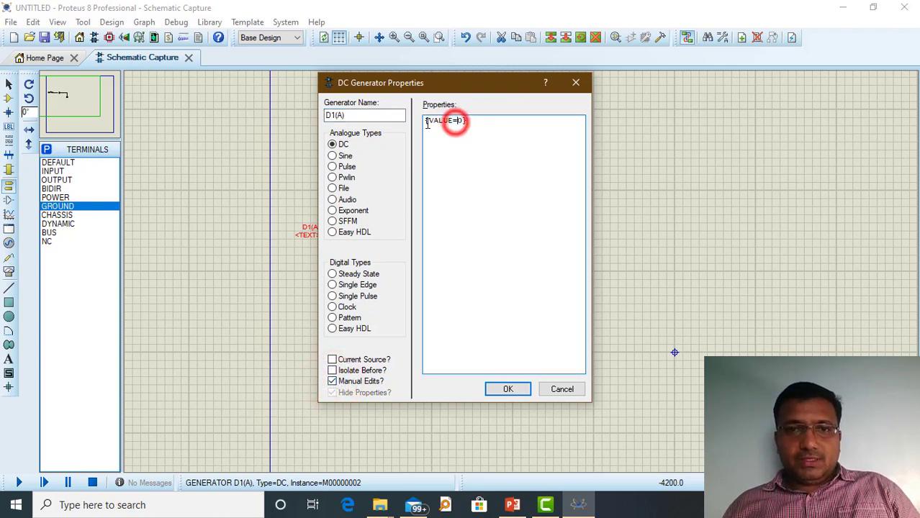
left_click(463, 121)
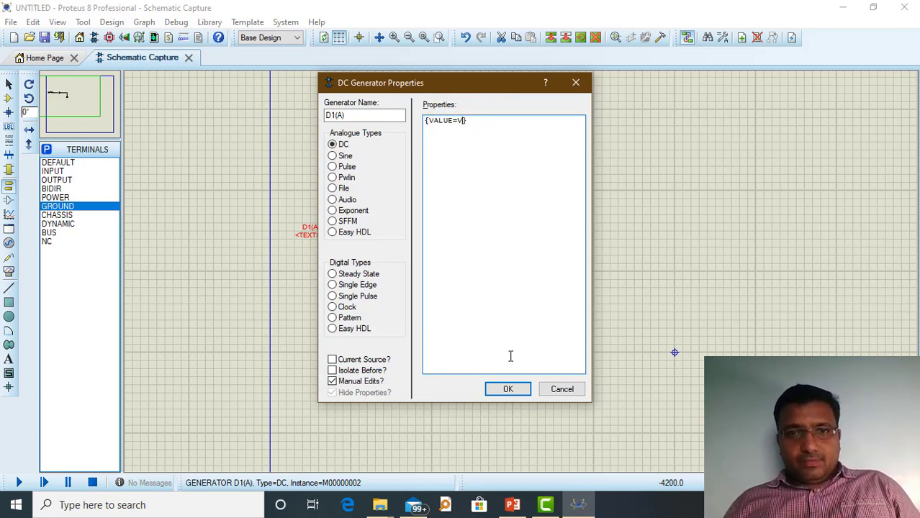
left_click(510, 389)
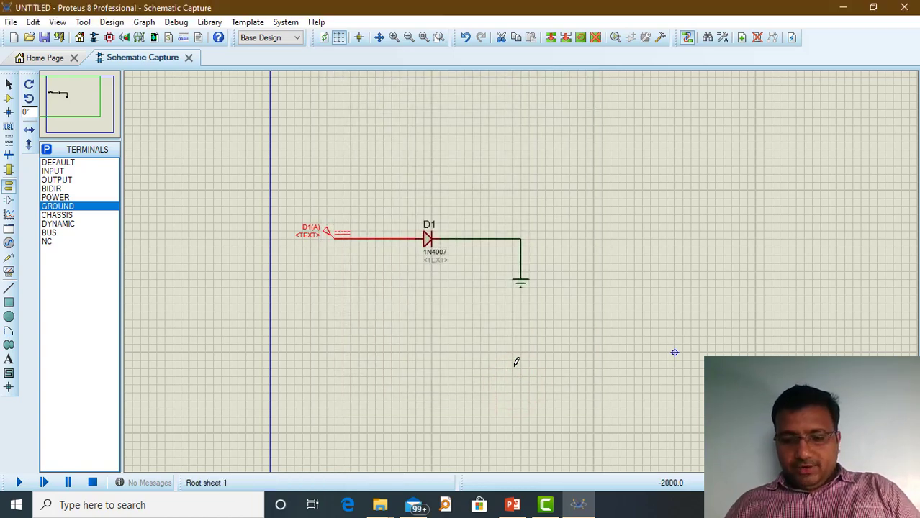
- Place a current probe on the wire between the DC generator and diode D1's anode
left_click(8, 260)
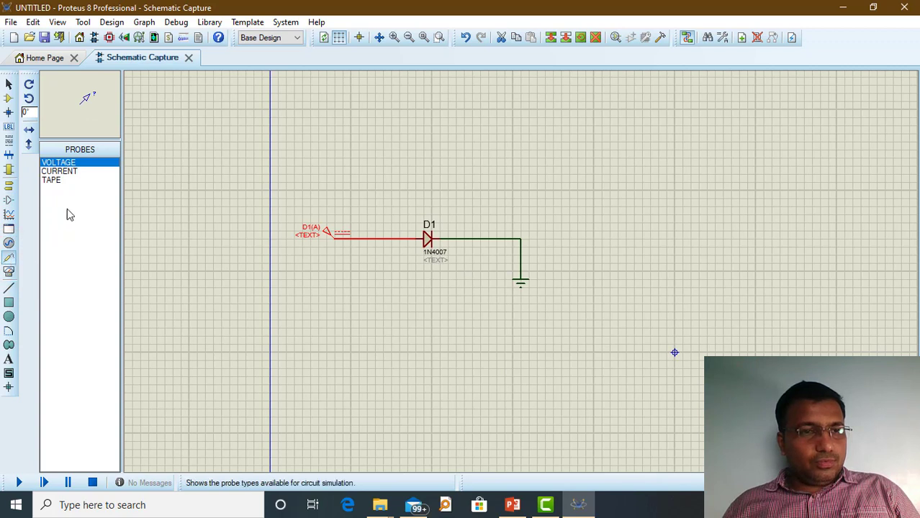
left_click(67, 172)
left_click(384, 166)
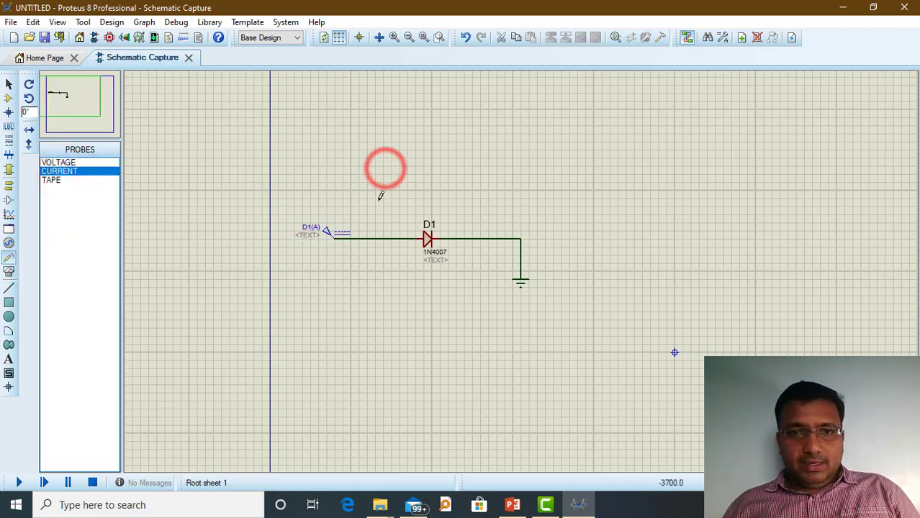
left_click(379, 199)
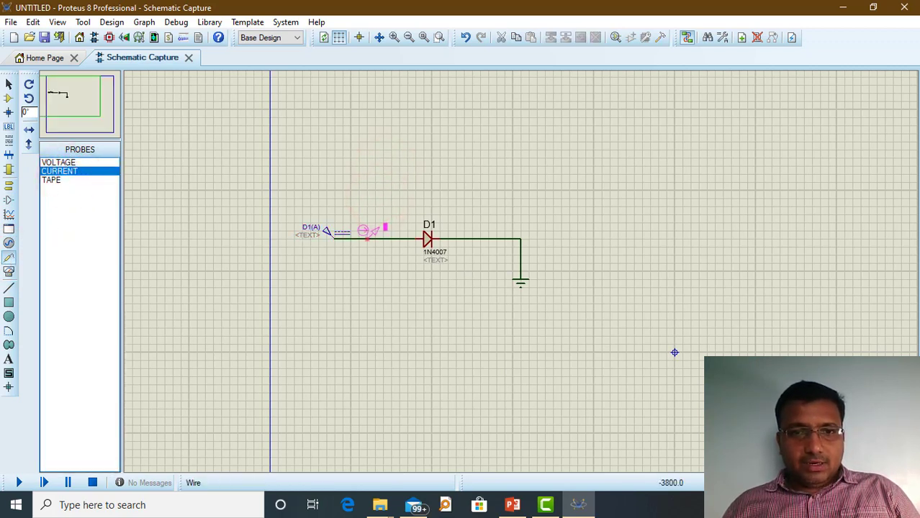
left_click(373, 237)
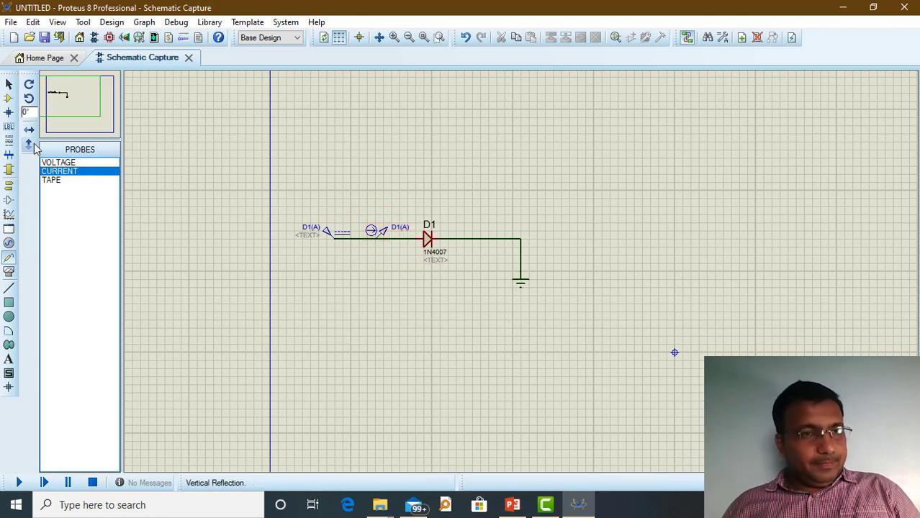
- Draw a DC sweep graph below the diode circuit and add a trace with D1(A) as probe P1
left_click(8, 214)
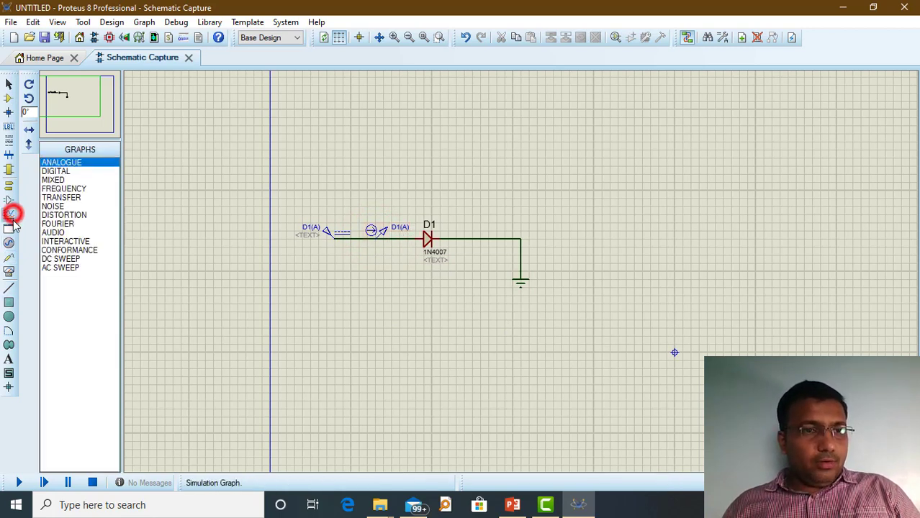
left_click(68, 260)
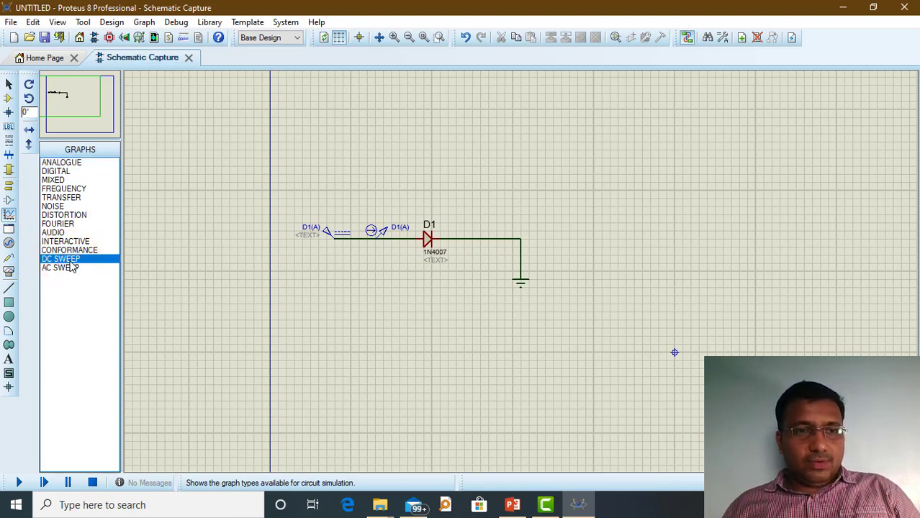
left_click_drag(308, 296, 675, 455)
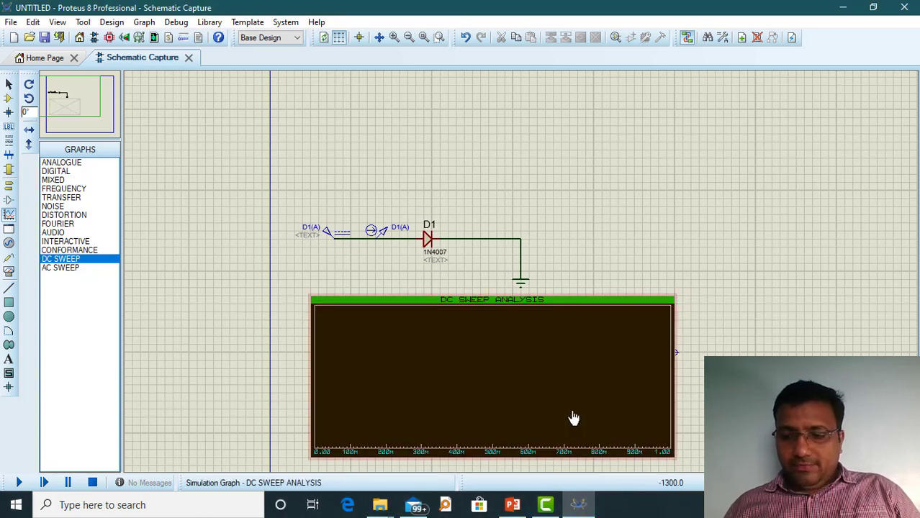
right_click(405, 368)
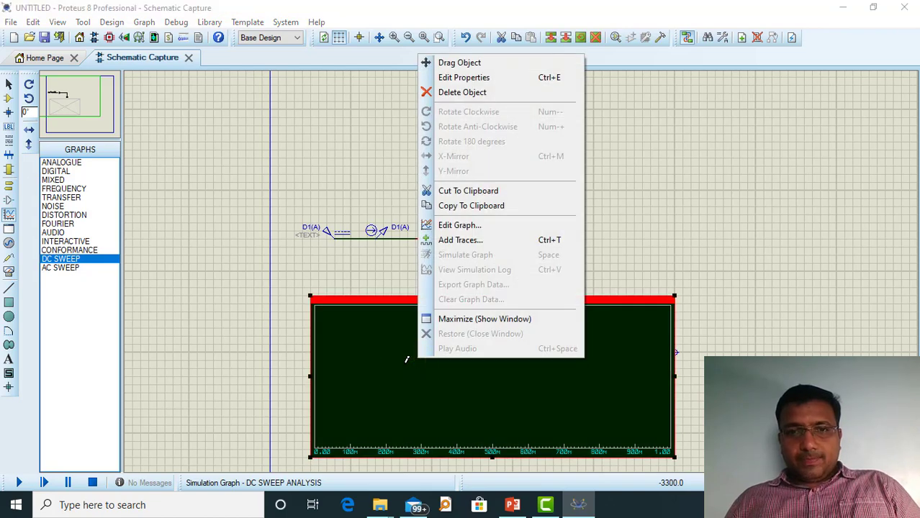
left_click(469, 241)
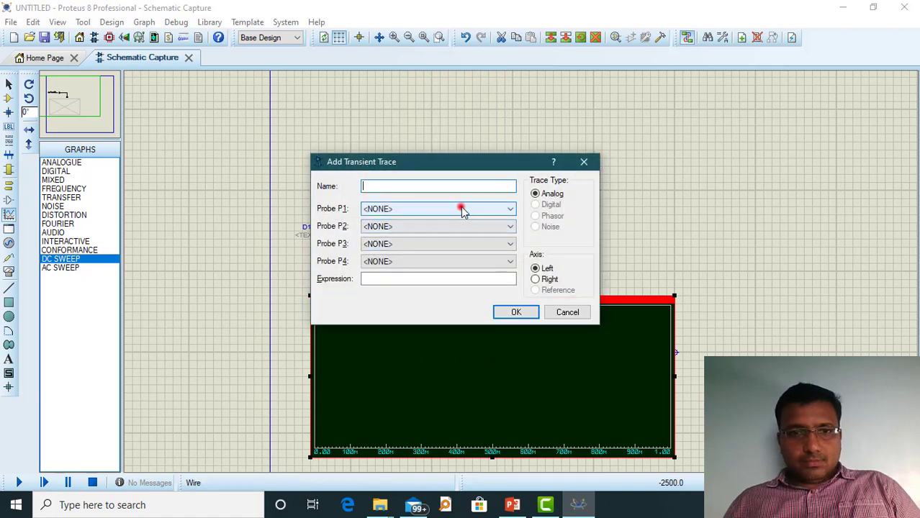
left_click(462, 209)
left_click(395, 232)
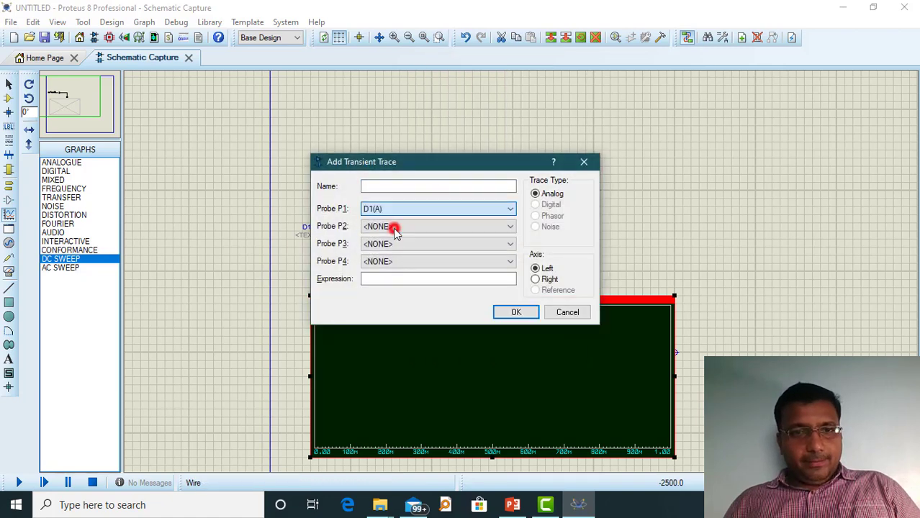
left_click(517, 314)
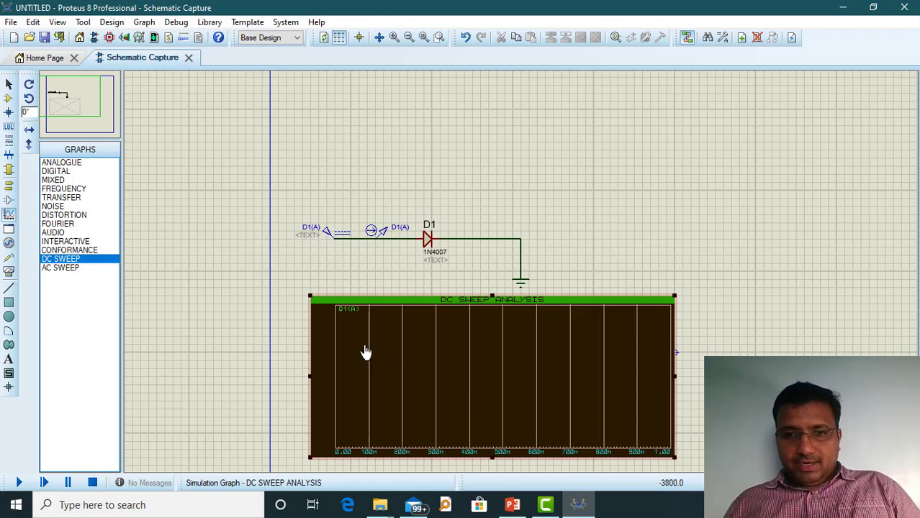
- Set the DC sweep graph's sweep variable to V and its stop value to 5
right_click(401, 352)
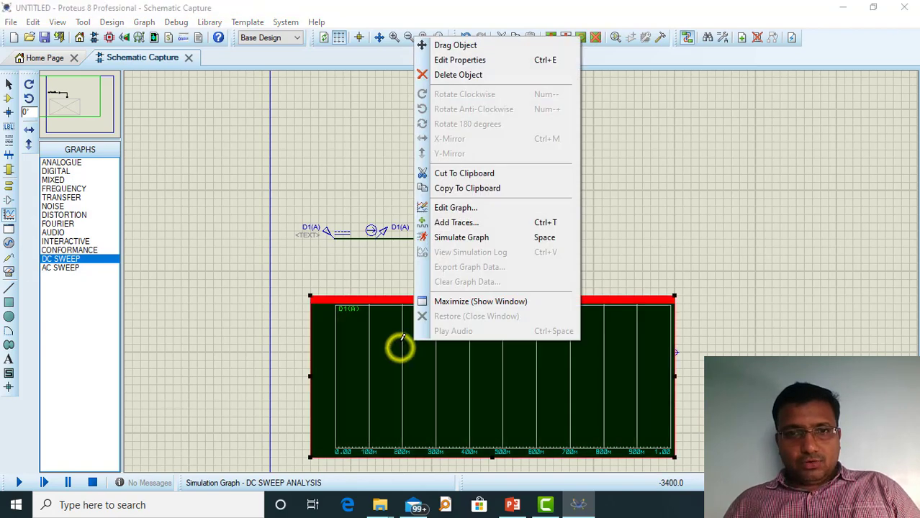
left_click(464, 63)
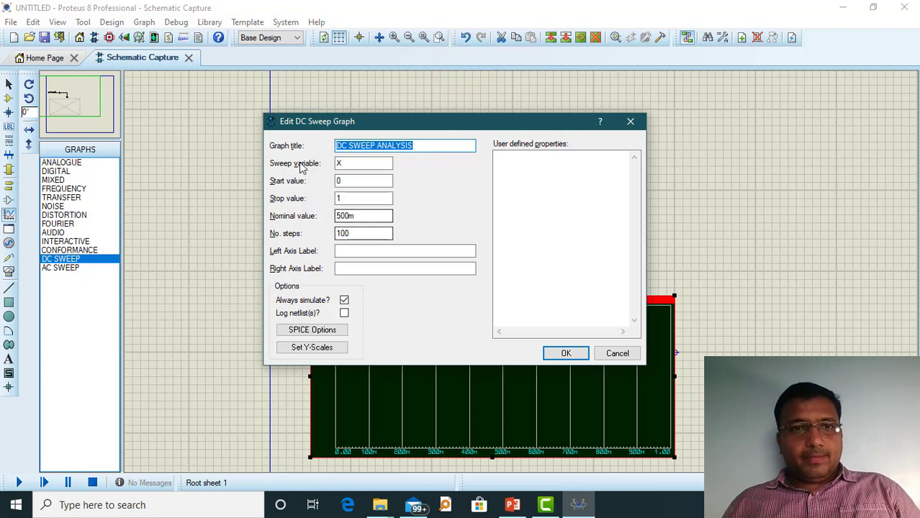
double_click(350, 163)
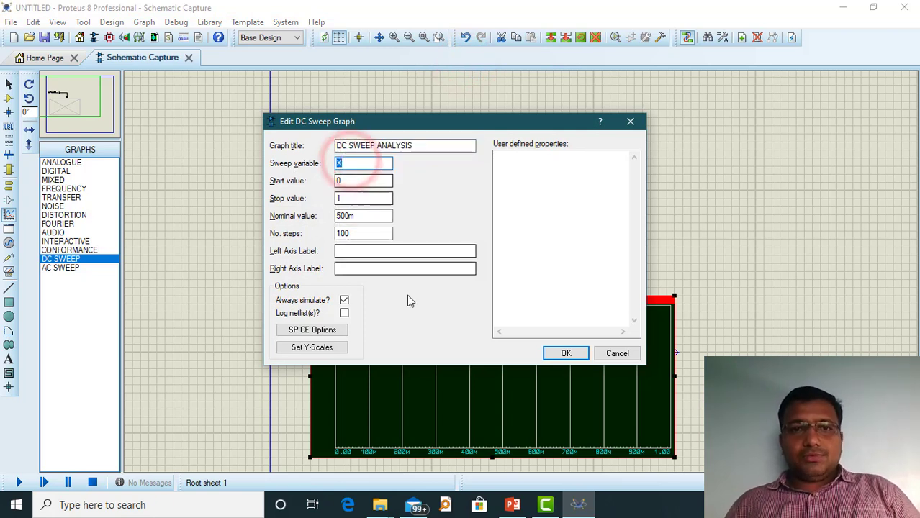
key("BackSpace")
type("V")
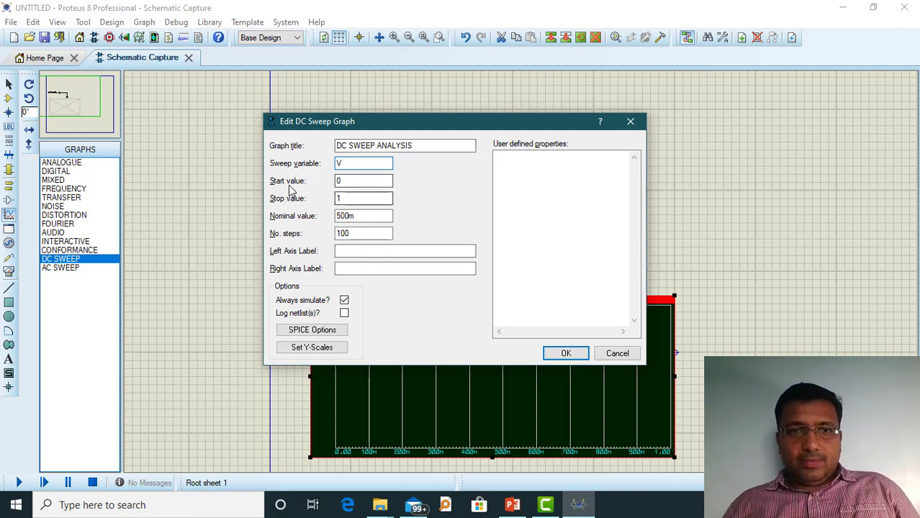
left_click(365, 181)
left_click(357, 198)
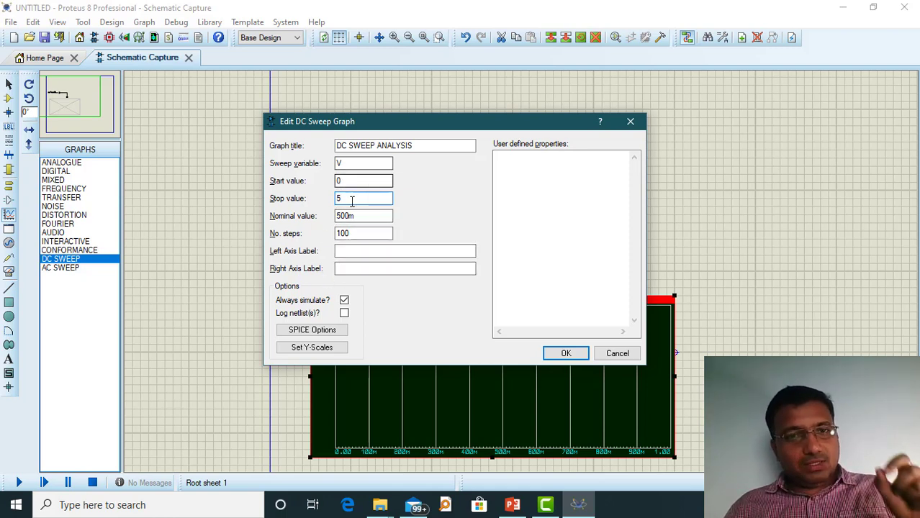
left_click(566, 355)
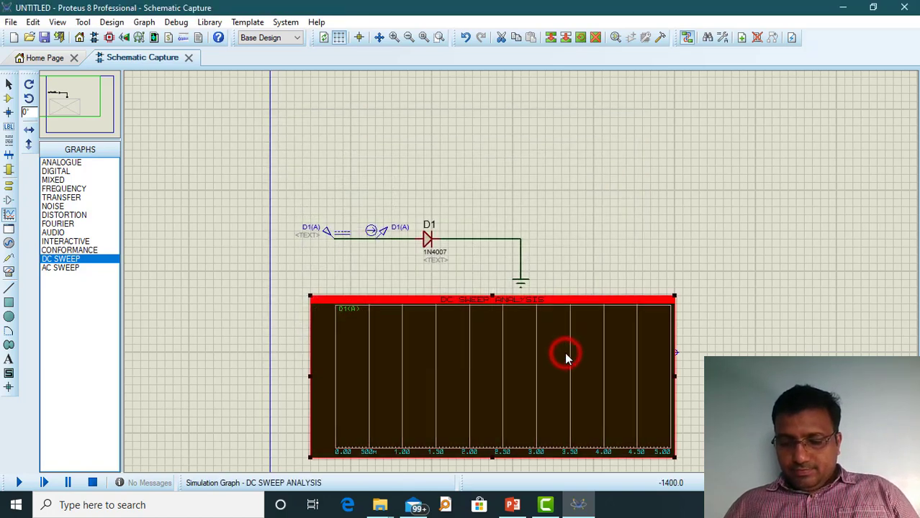
- Run and stop the circuit simulation, then simulate the DC sweep graph and inspect the curve near the origin
left_click(19, 482)
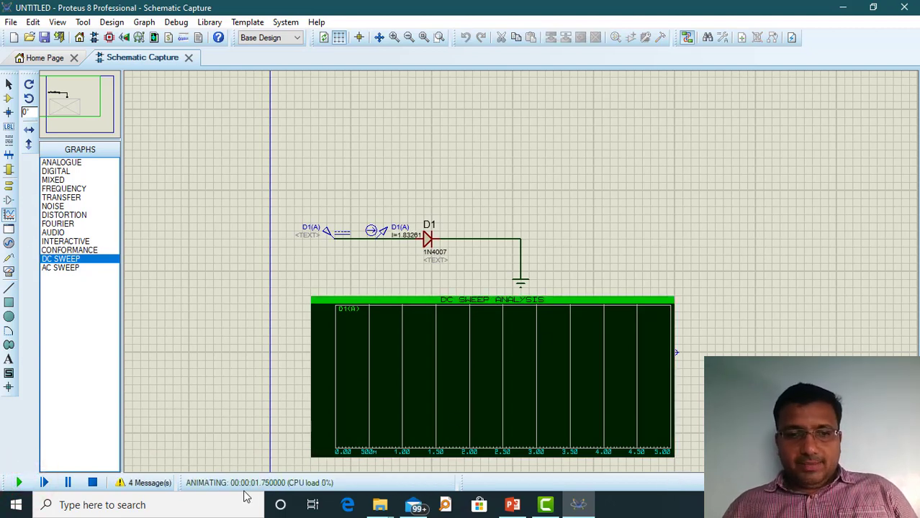
left_click(94, 479)
left_click(504, 348)
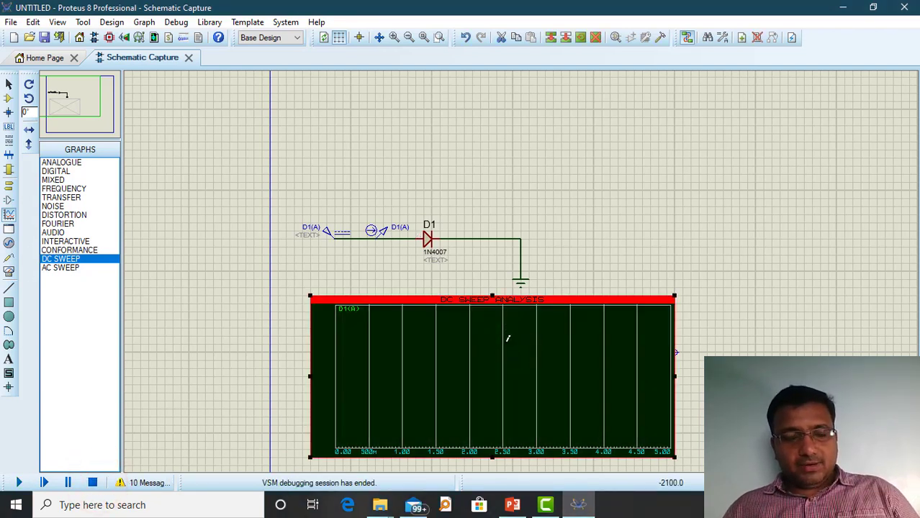
key("space")
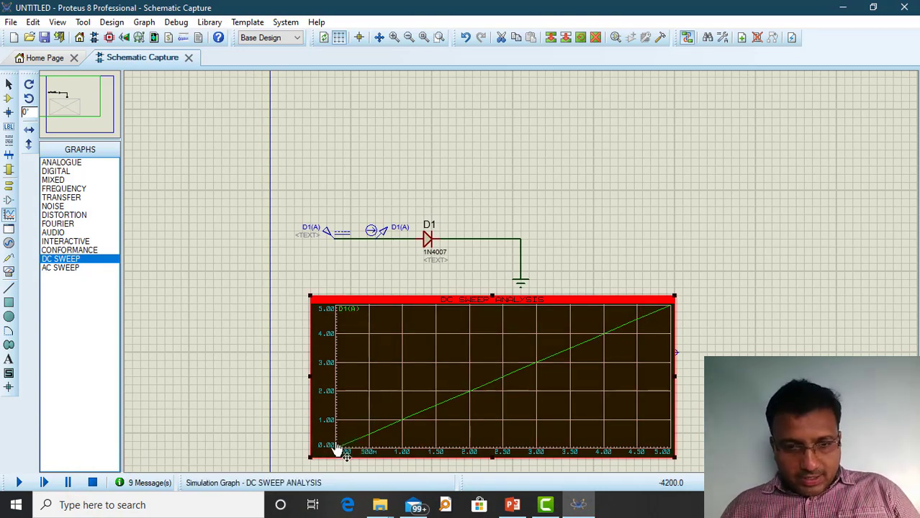
scroll(343, 454, "up", 4)
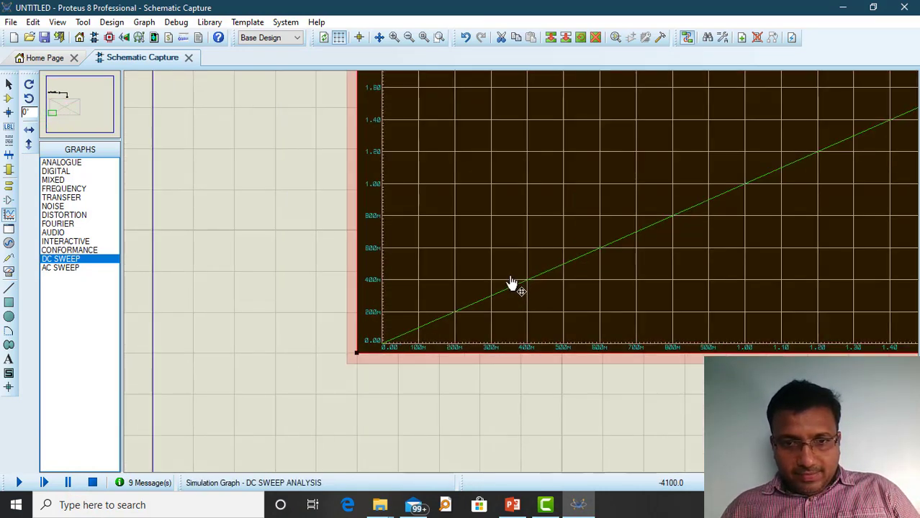
scroll(523, 270, "down", 5)
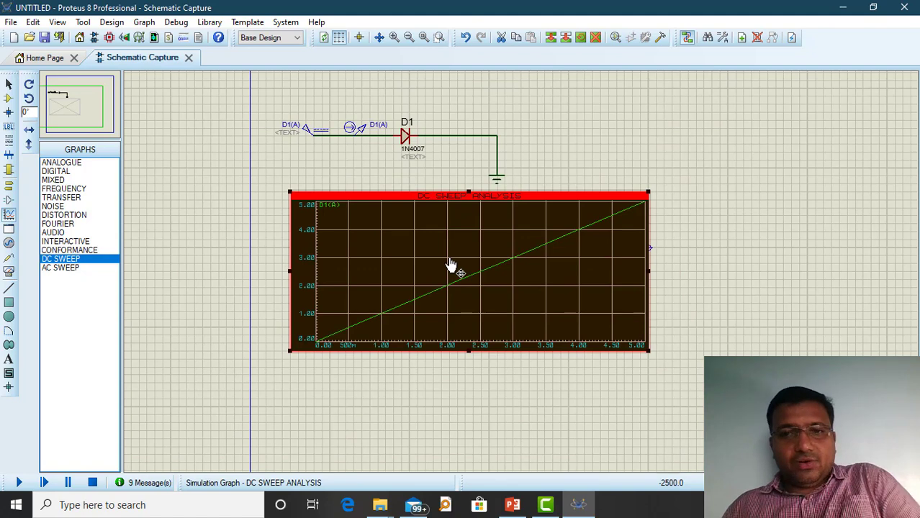
- Set the DC sweep graph's stop value to 2 and simulate the graph again
double_click(428, 278)
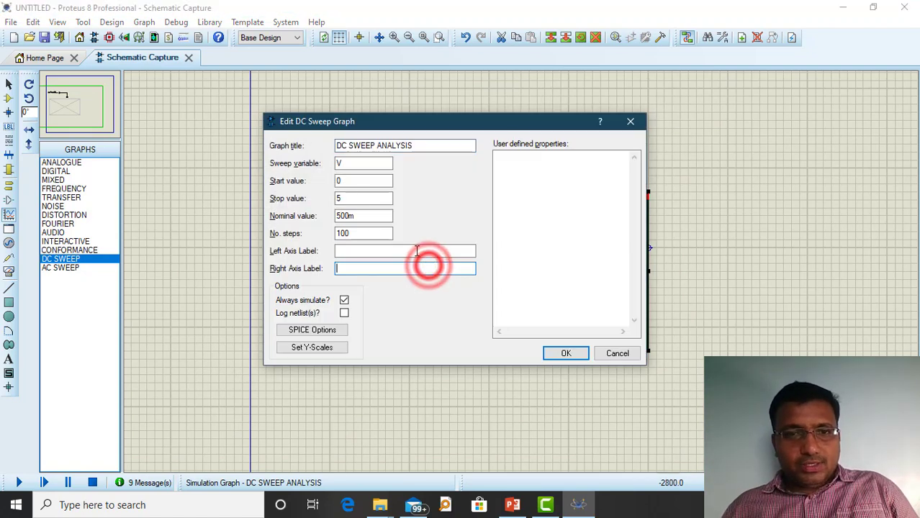
double_click(342, 197)
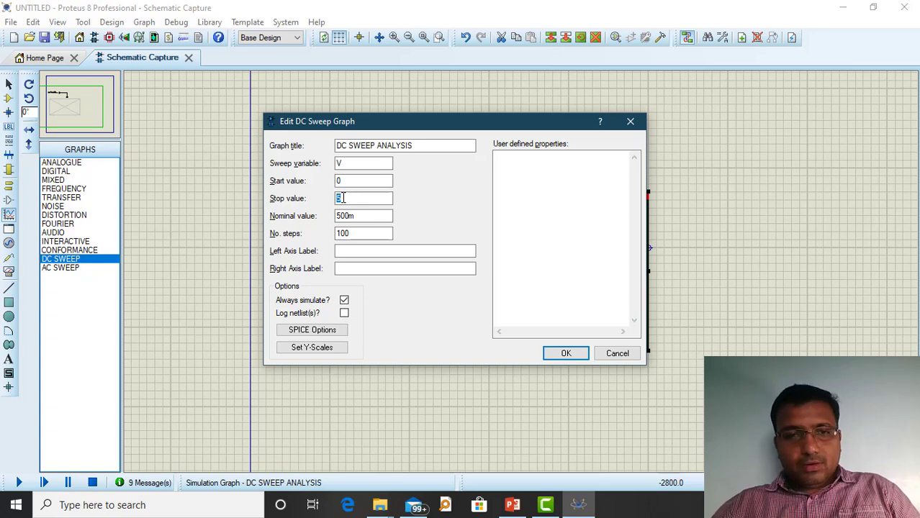
left_click(557, 352)
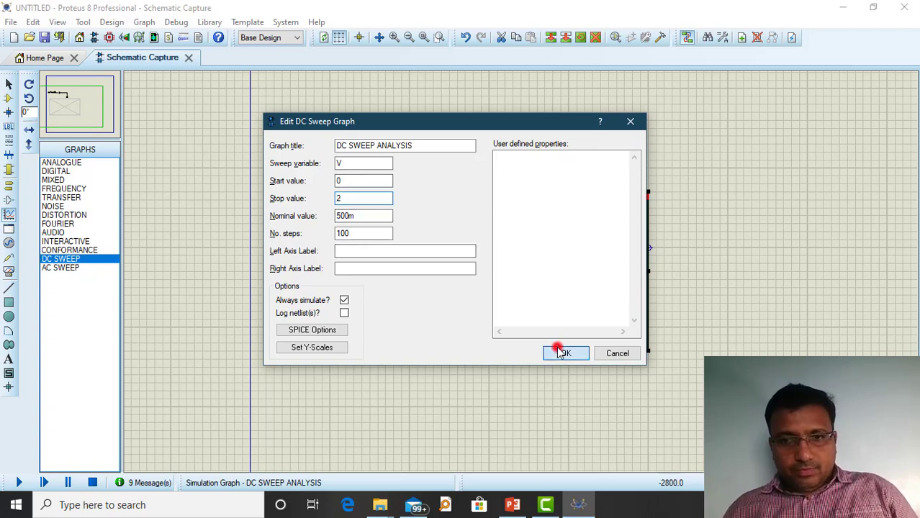
left_click(19, 482)
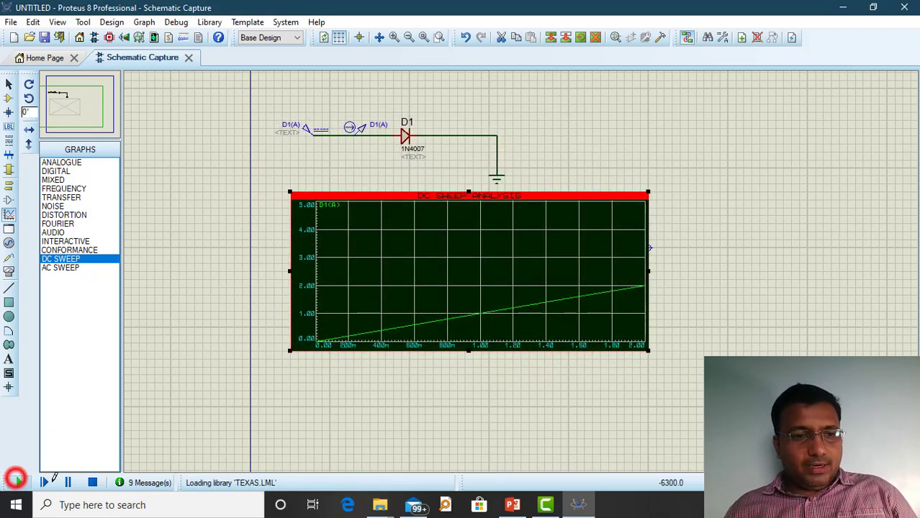
left_click(93, 481)
left_click(354, 303)
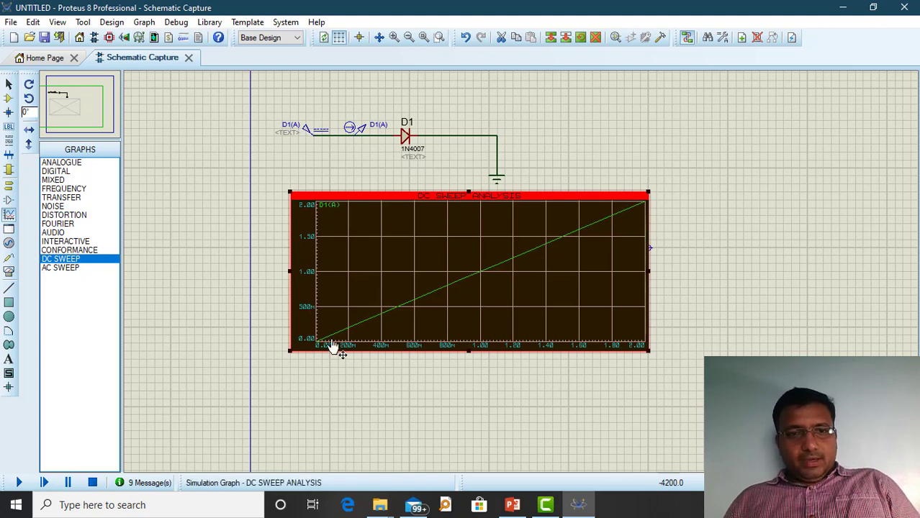
- Review the DC sweep graph's properties and close them without making changes
right_click(376, 233)
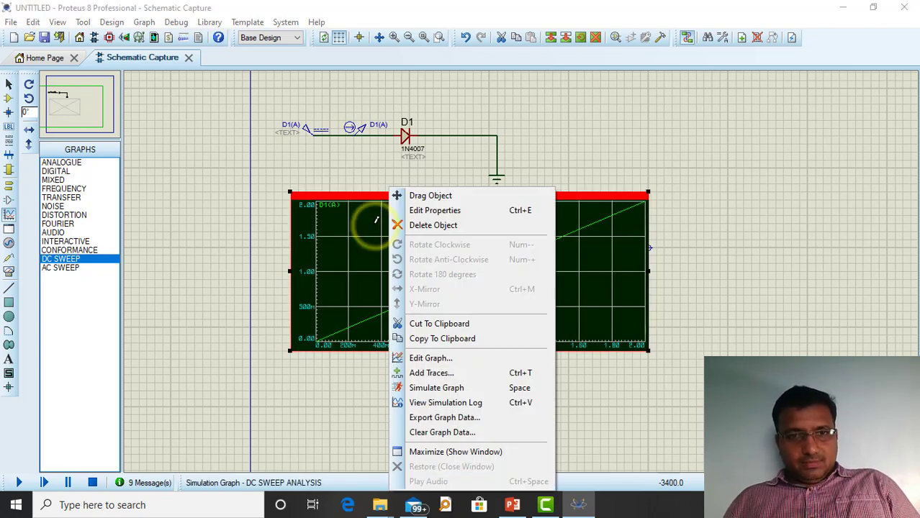
left_click(362, 233)
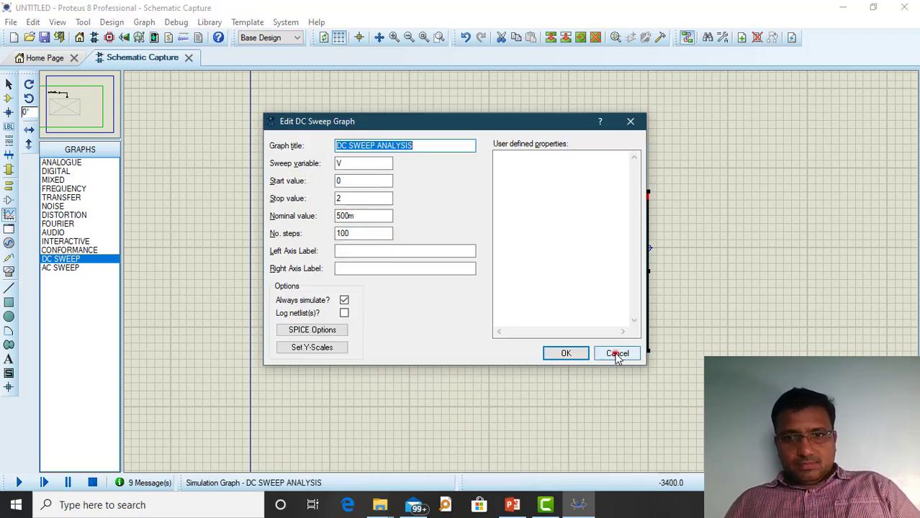
left_click(616, 353)
right_click(425, 226)
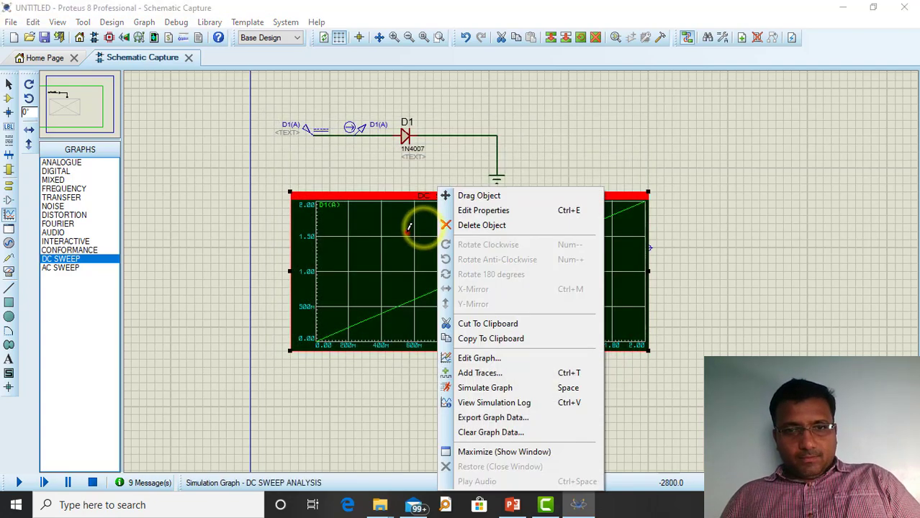
left_click(425, 213)
left_click(612, 353)
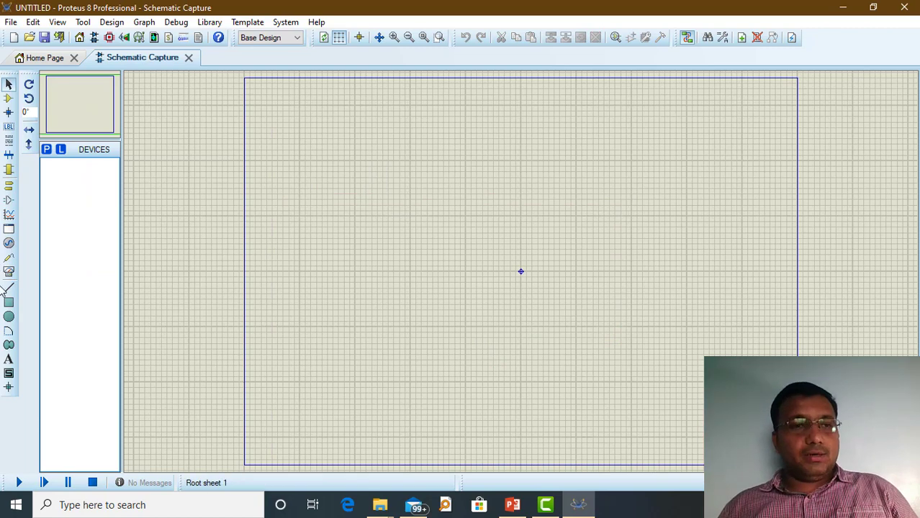
- Add the RES resistor and CAP capacitor parts from the library to the device list
left_click(47, 150)
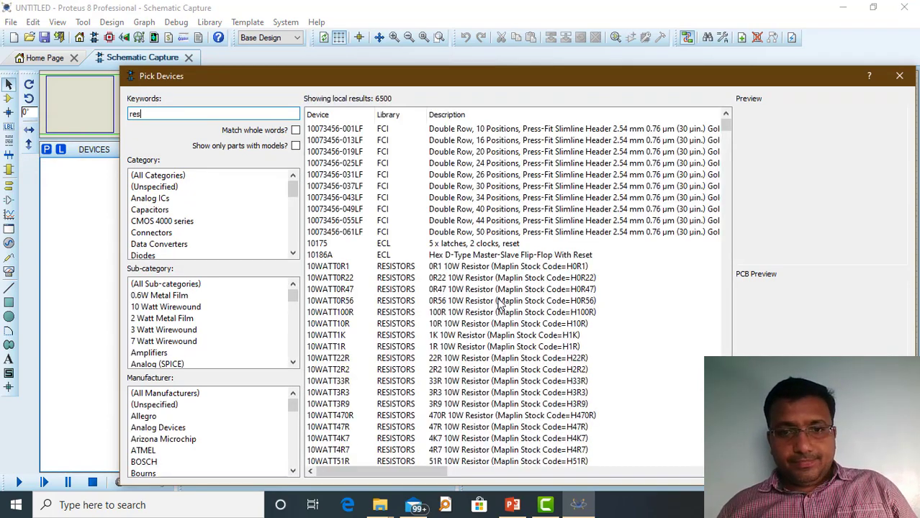
left_click(826, 472)
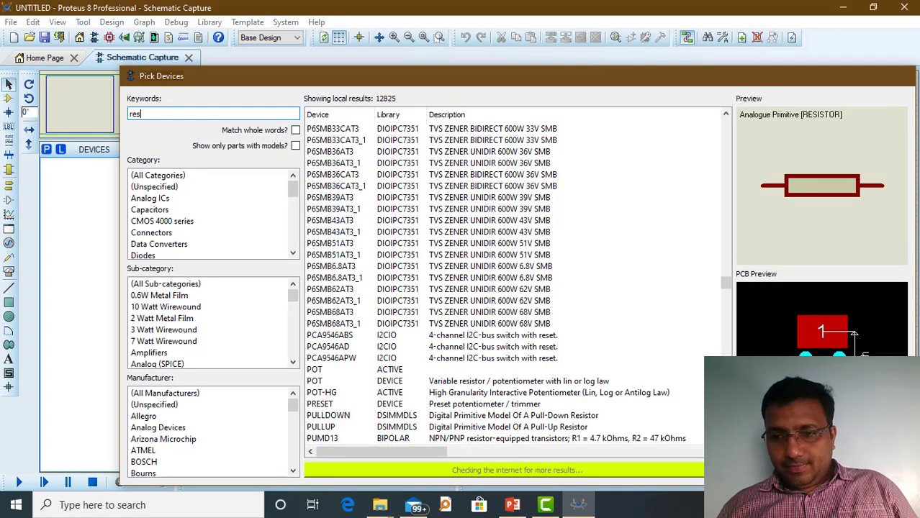
left_click(46, 149)
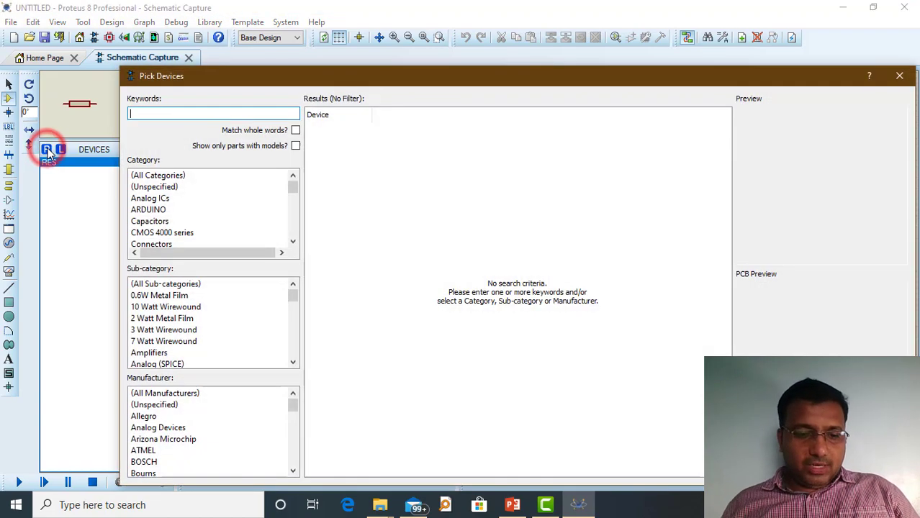
type("cp")
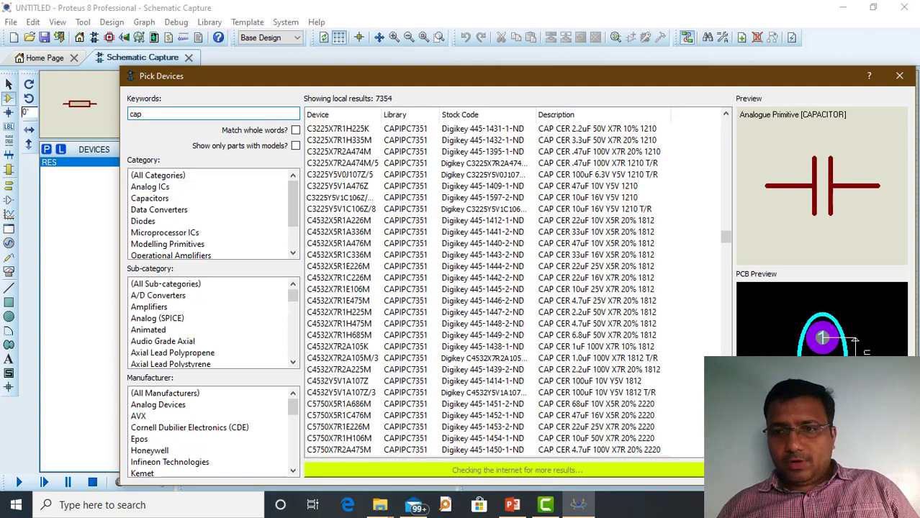
key("Return")
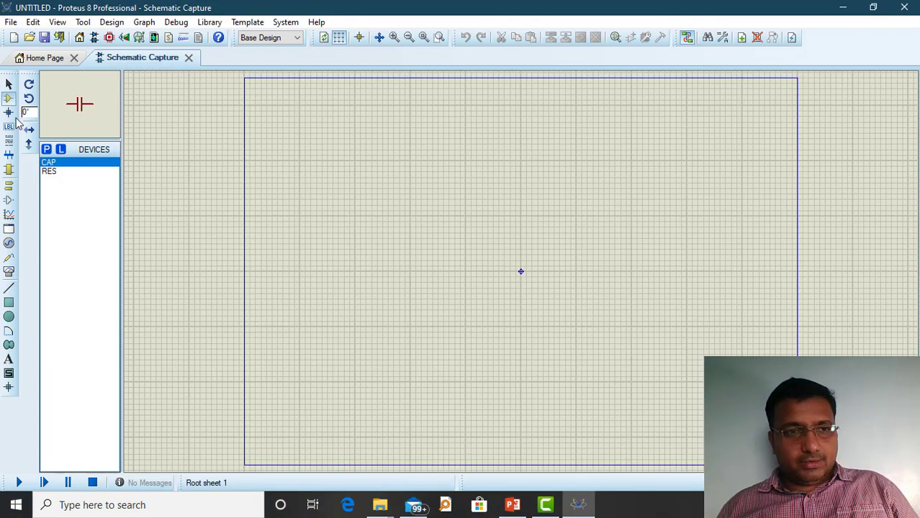
- Place a resistor in the sheet's upper-left area and a capacitor rotated 90° to its lower right
left_click(56, 171)
left_click(363, 144)
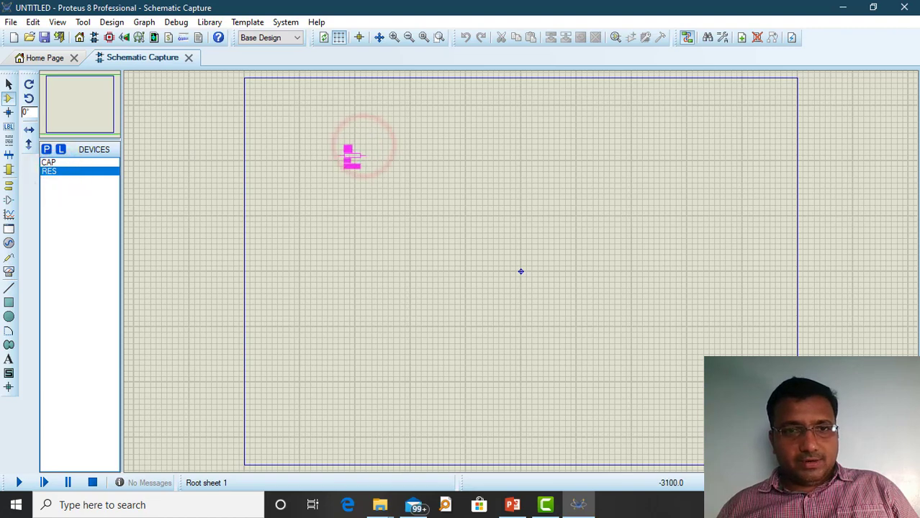
left_click(347, 156)
scroll(369, 171, "up", 2)
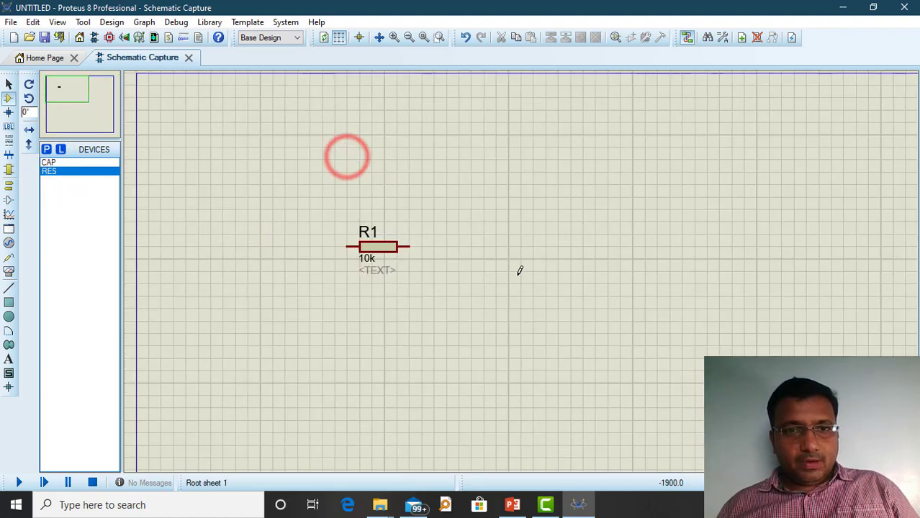
left_click(50, 163)
key("KP_Add")
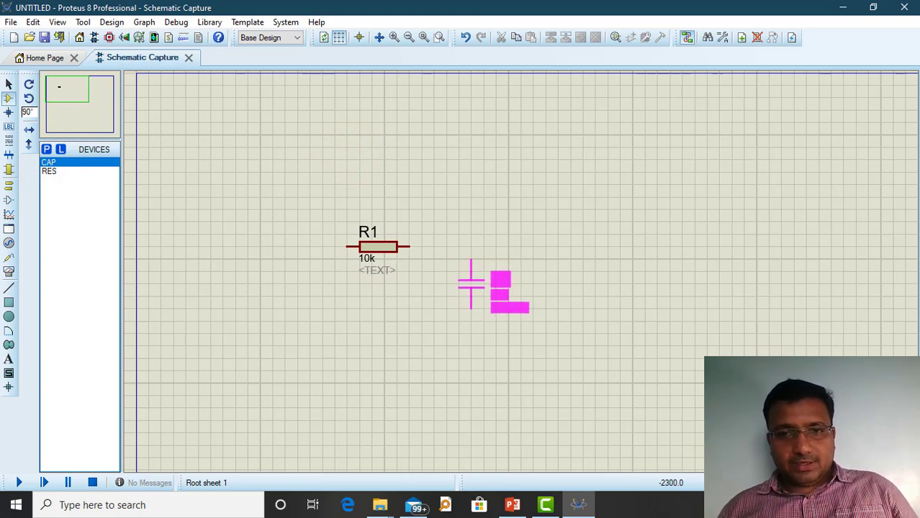
left_click(471, 284)
- Place a ground terminal below the capacitor and wire the capacitor between it and the resistor's right end
left_click(9, 185)
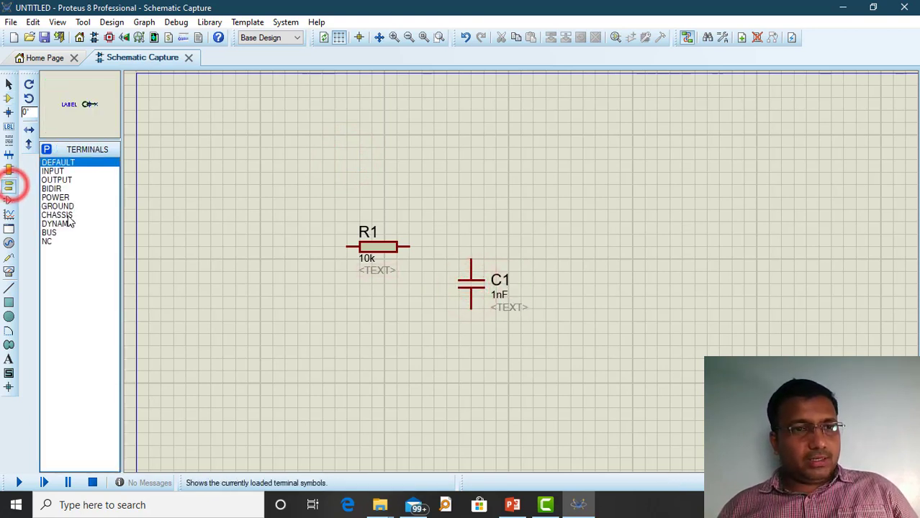
left_click(65, 207)
left_click(484, 357)
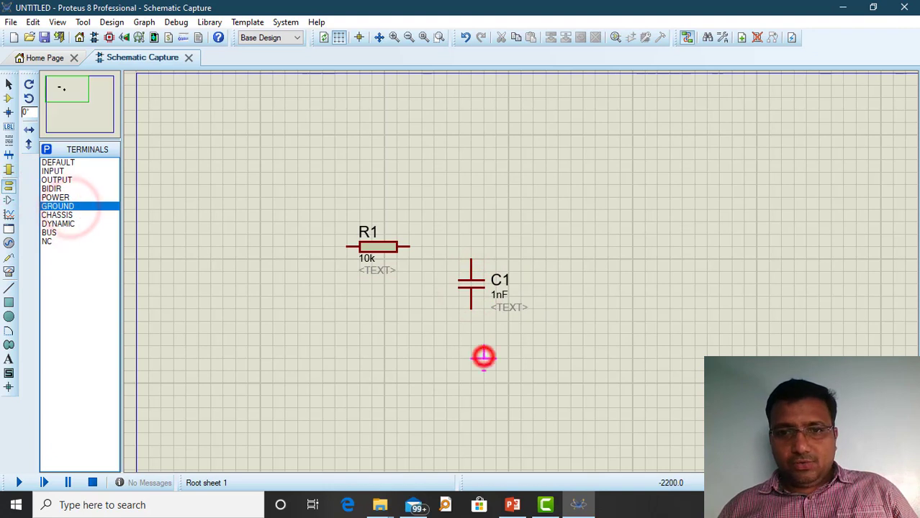
left_click_drag(484, 357, 469, 339)
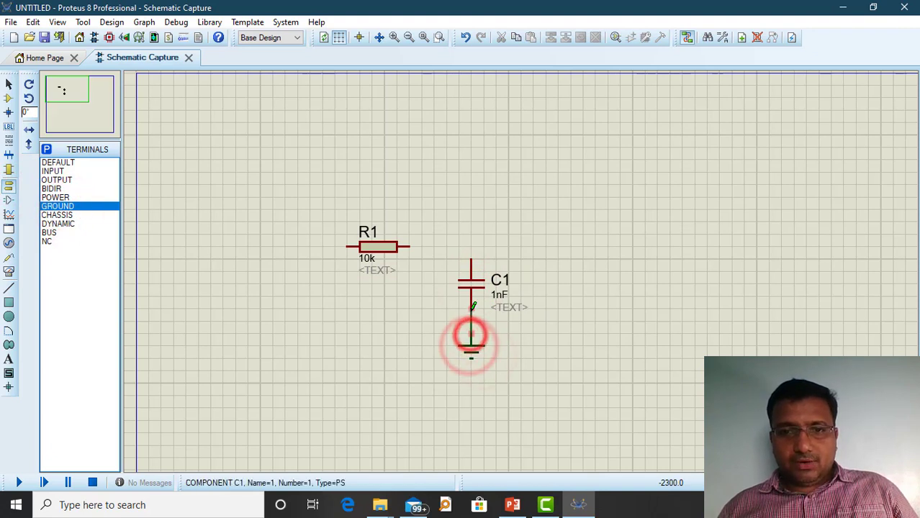
left_click(471, 259)
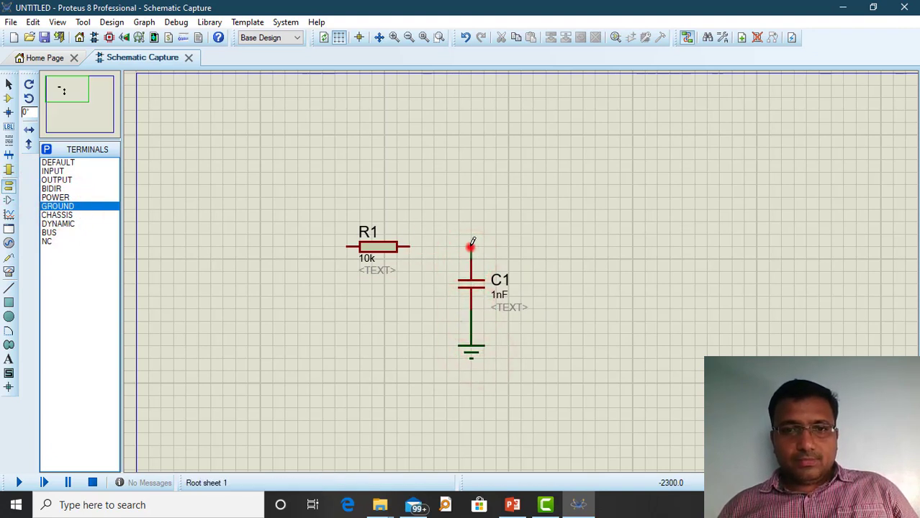
left_click(407, 247)
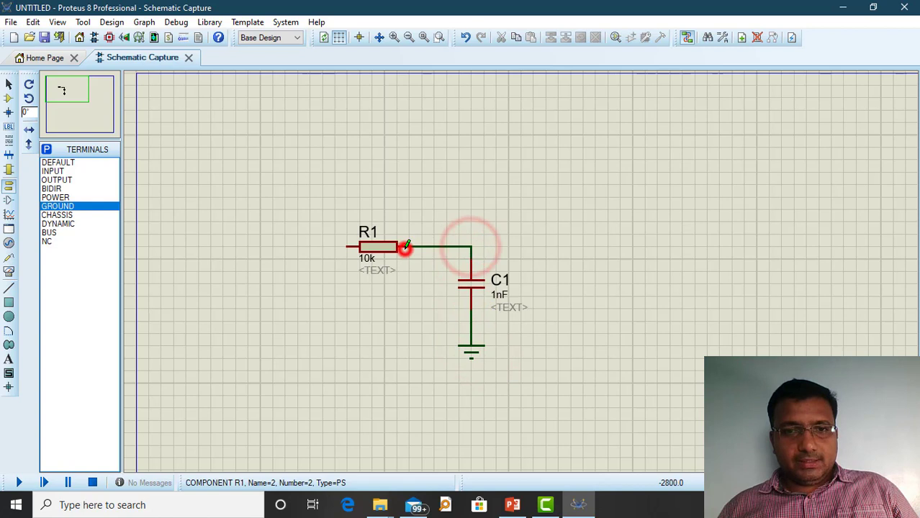
- Place a sine generator wired to the resistor's free end and accept its default properties
left_click(8, 243)
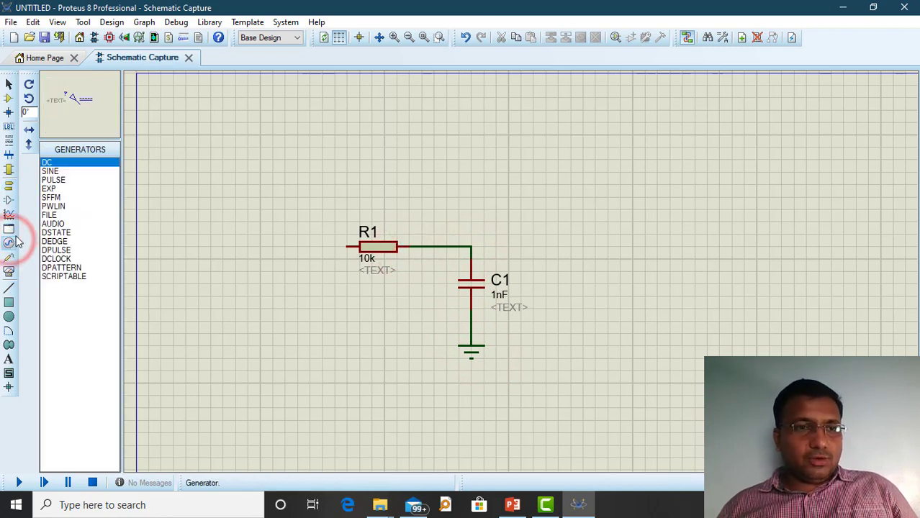
left_click(57, 172)
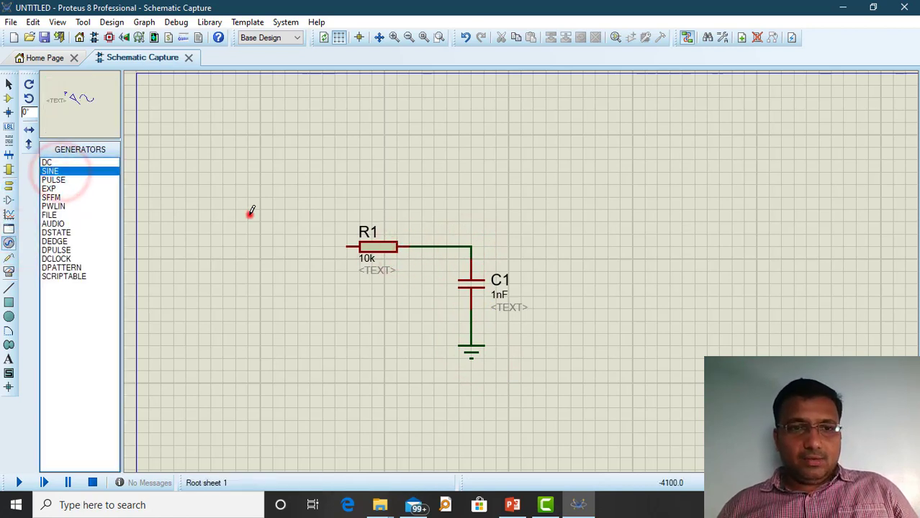
left_click(251, 212)
left_click(237, 231)
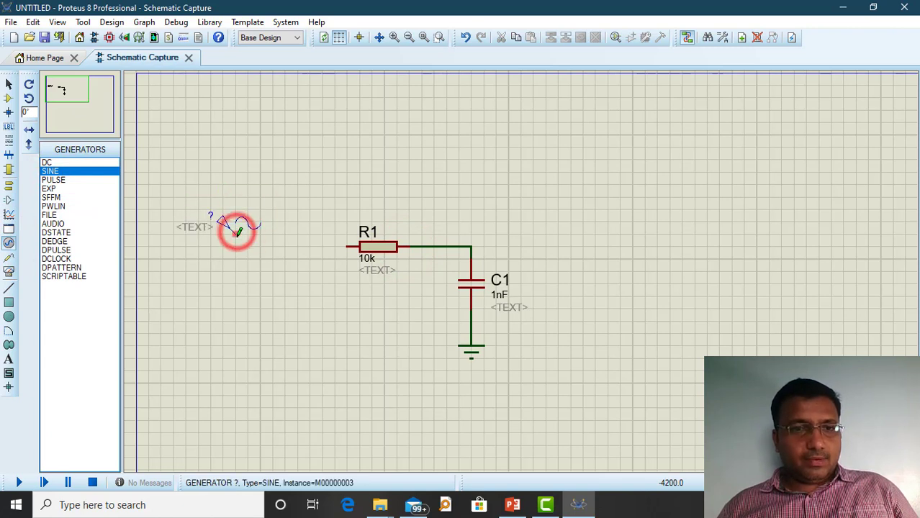
left_click(236, 232)
left_click(345, 247)
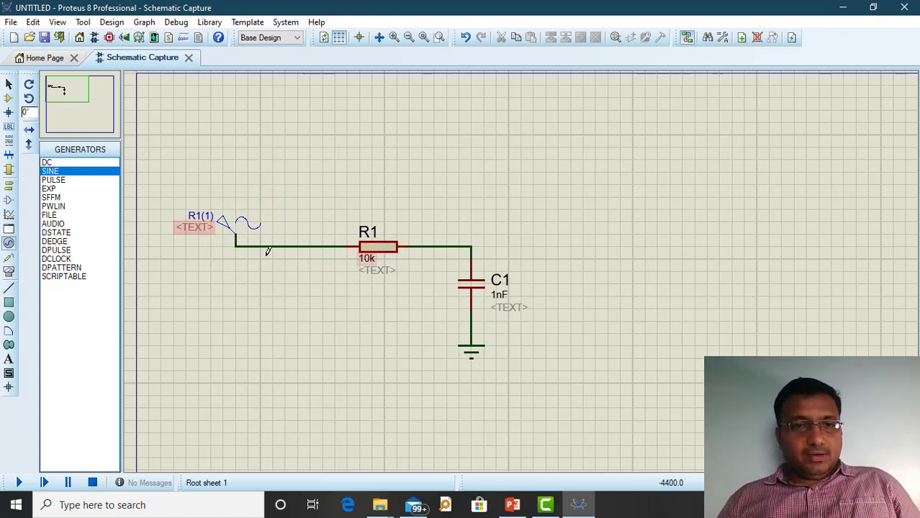
double_click(227, 223)
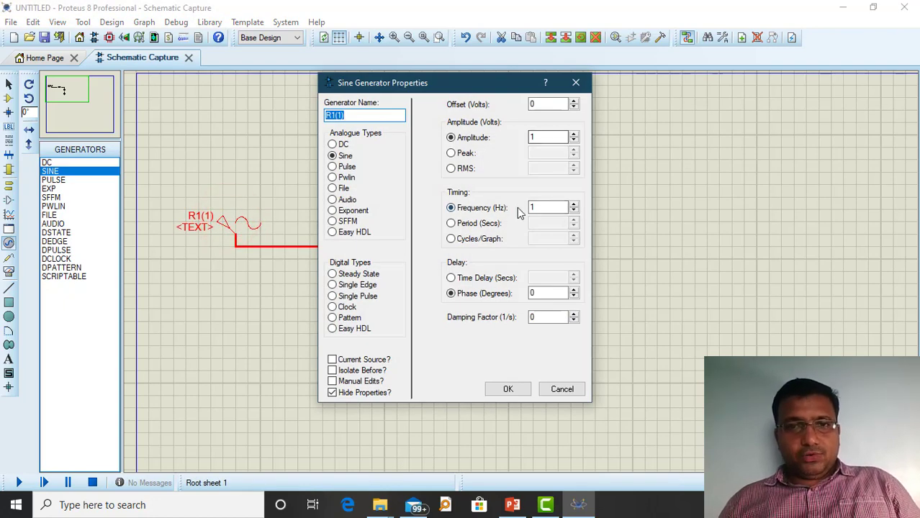
left_click(513, 392)
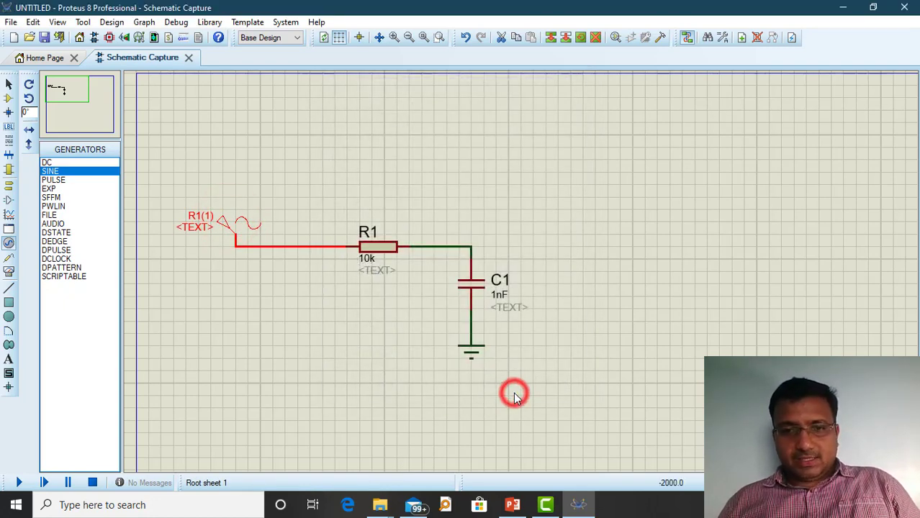
- Set the resistor R1's value to the variable expression 10 * X
double_click(371, 257)
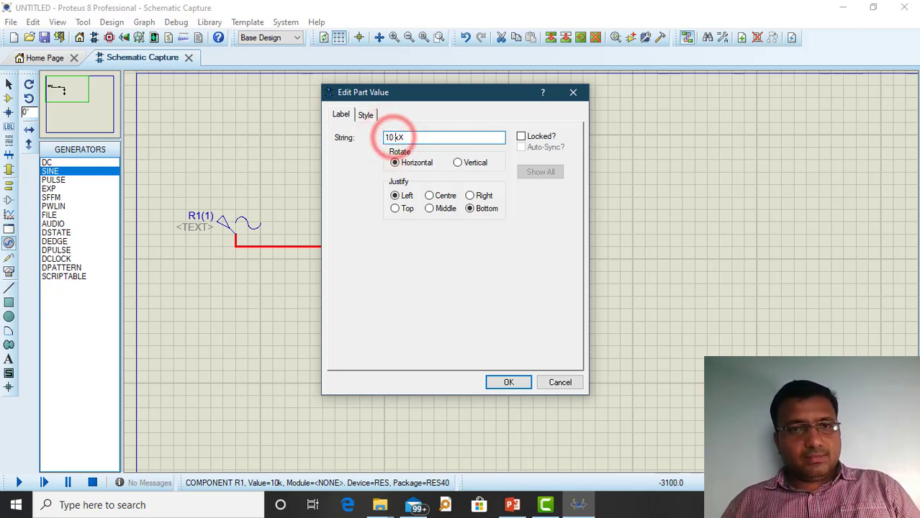
left_click(396, 138)
left_click(397, 137)
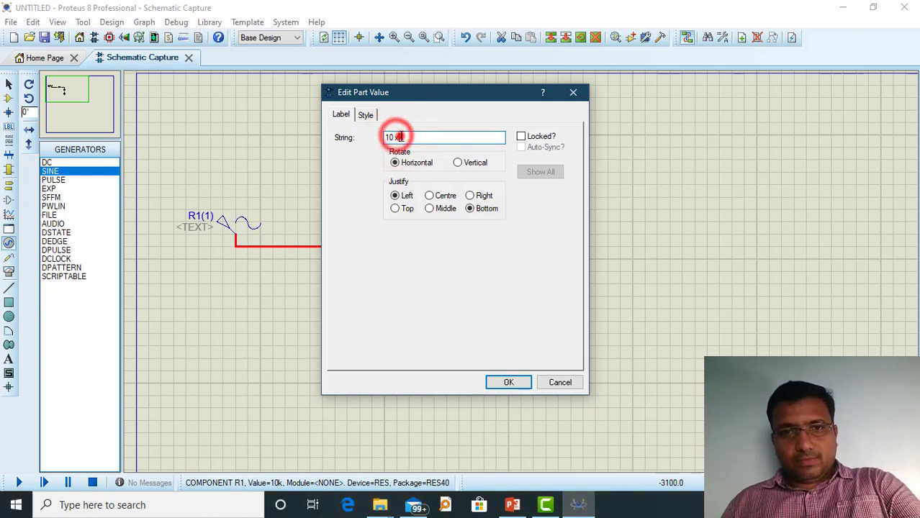
left_click(401, 138)
key("BackSpace")
type("*")
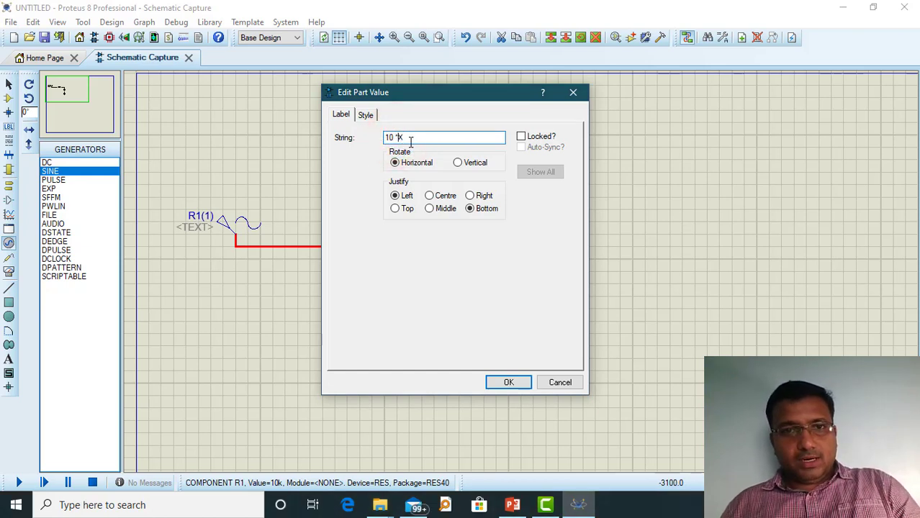
left_click(509, 384)
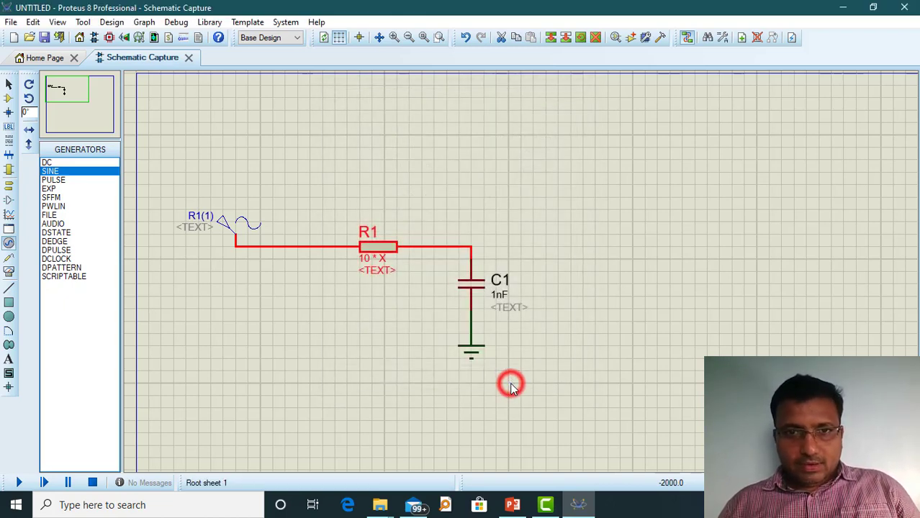
- Place a voltage probe on the wire between the resistor and the capacitor and name it V
left_click(9, 258)
left_click(617, 220)
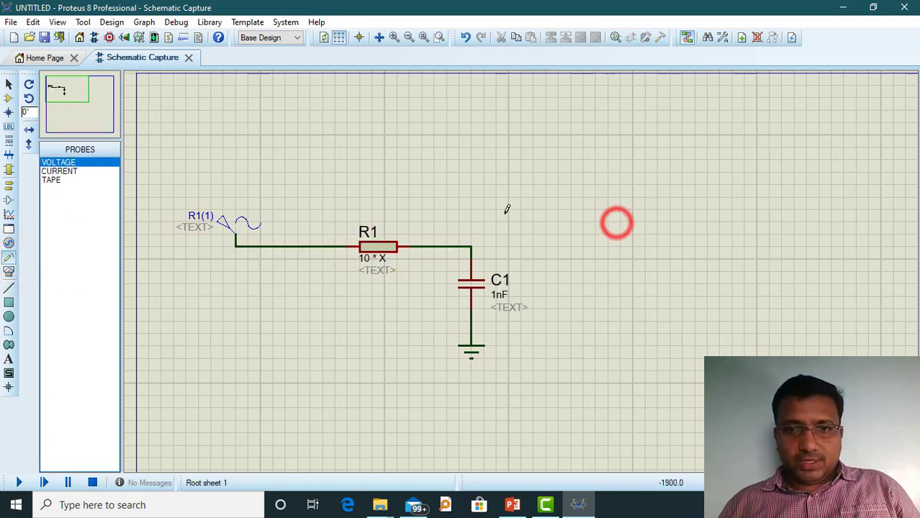
left_click(459, 246)
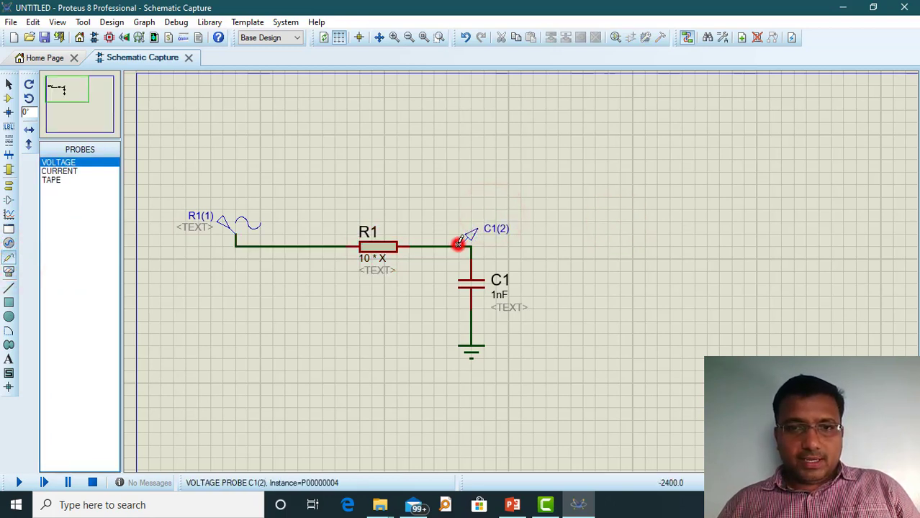
double_click(499, 230)
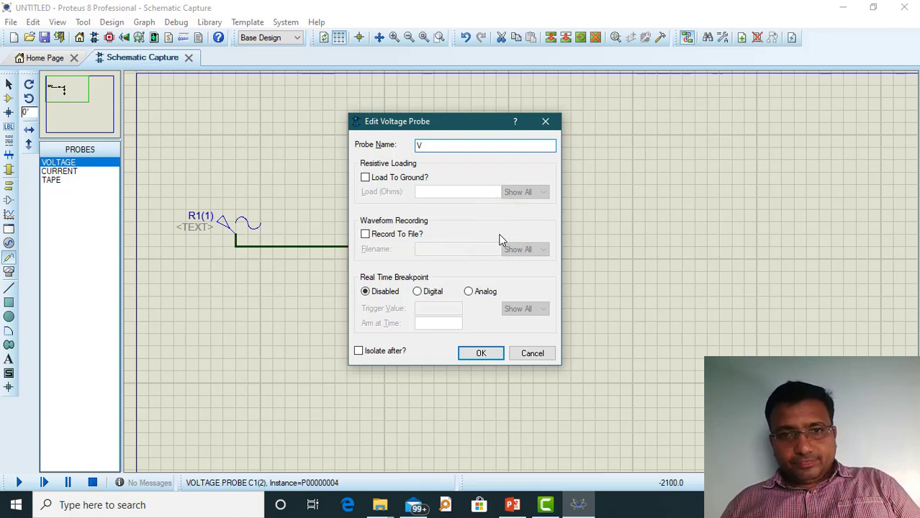
type("V")
left_click(481, 353)
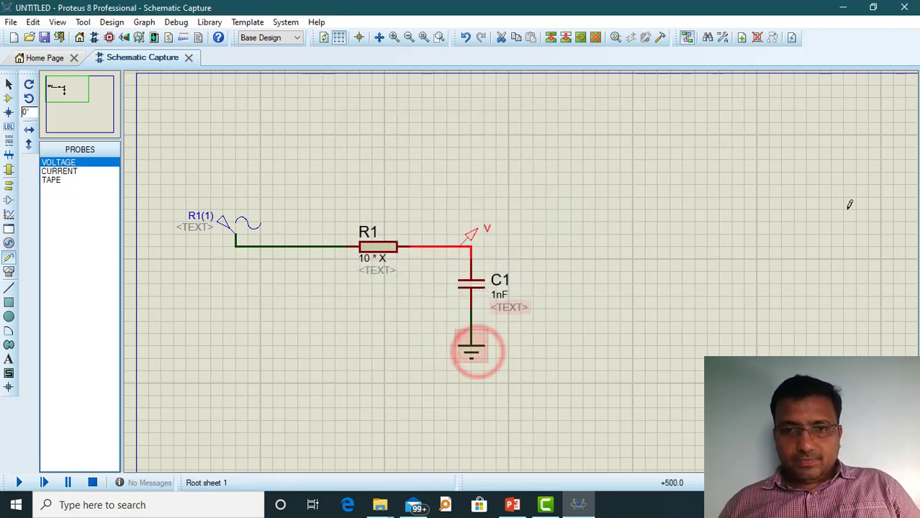
- Draw a large AC sweep graph in the empty area below the circuit
scroll(520, 308, "down", 3)
scroll(525, 269, "up", 2)
scroll(526, 272, "down", 1)
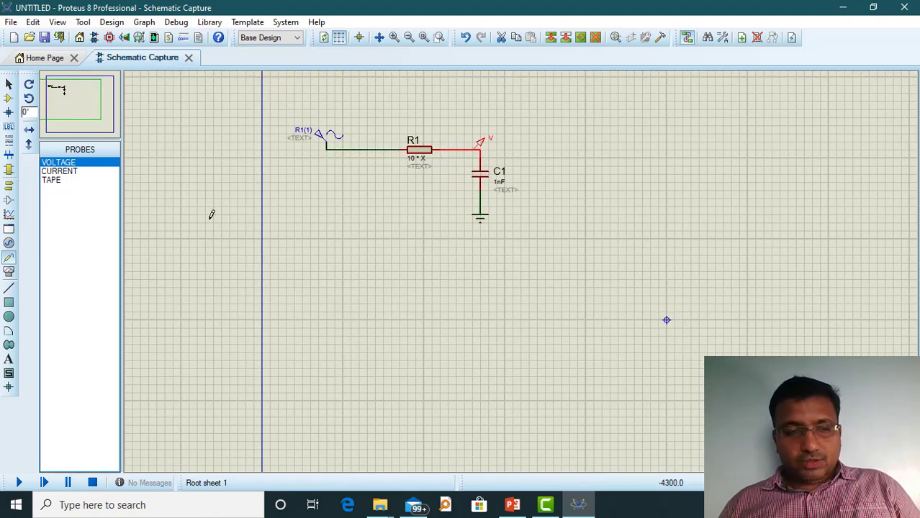
left_click(9, 214)
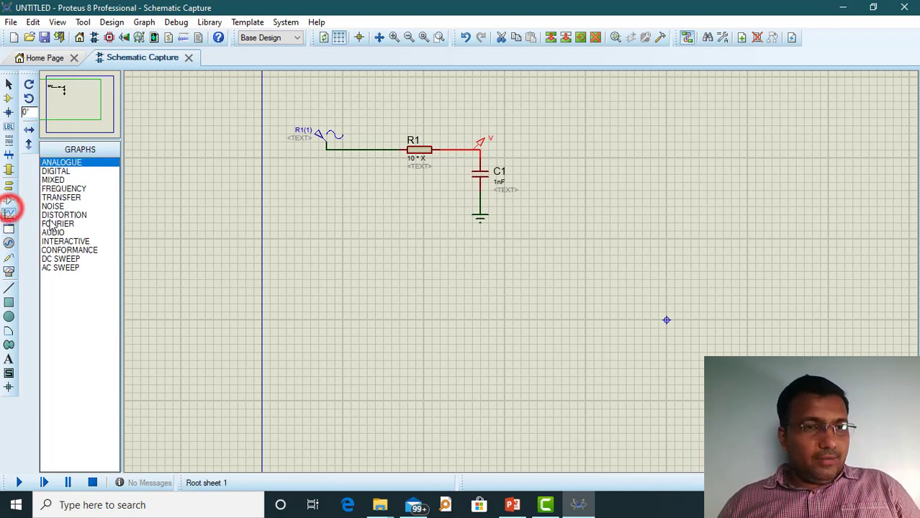
left_click(63, 267)
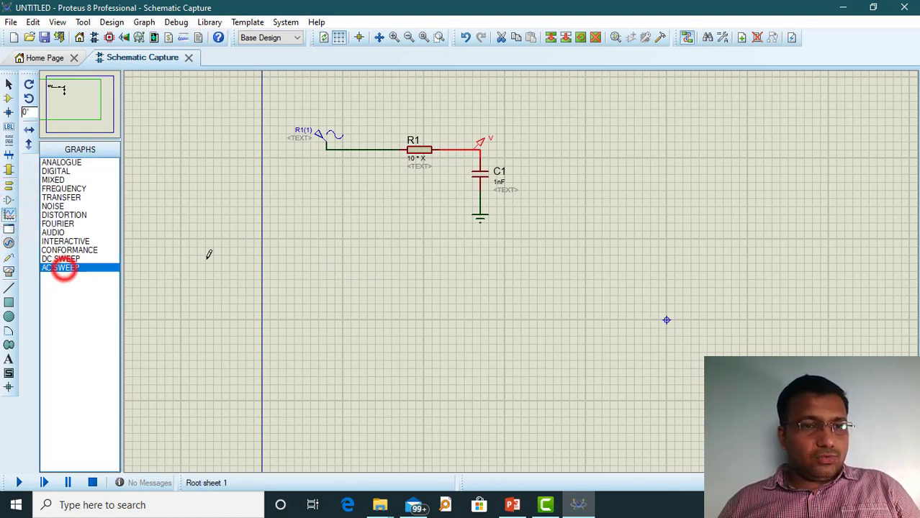
left_click(316, 244)
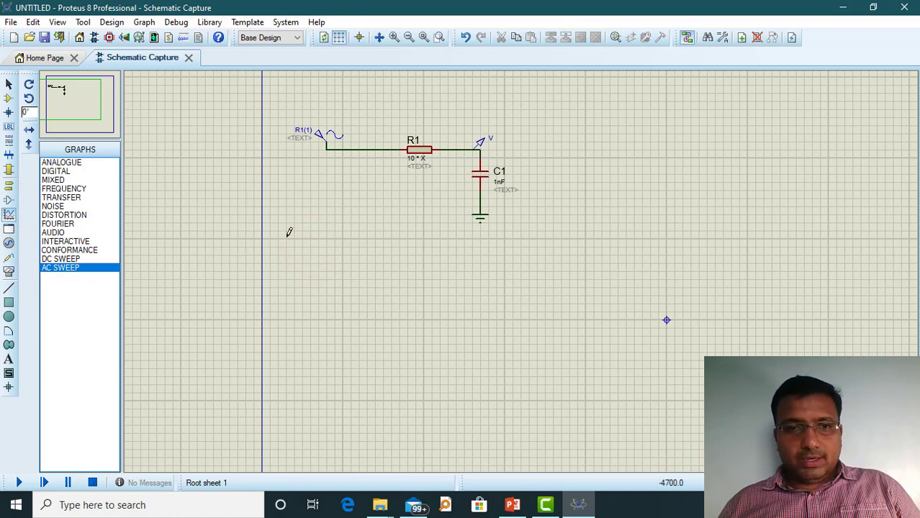
left_click_drag(287, 239, 658, 452)
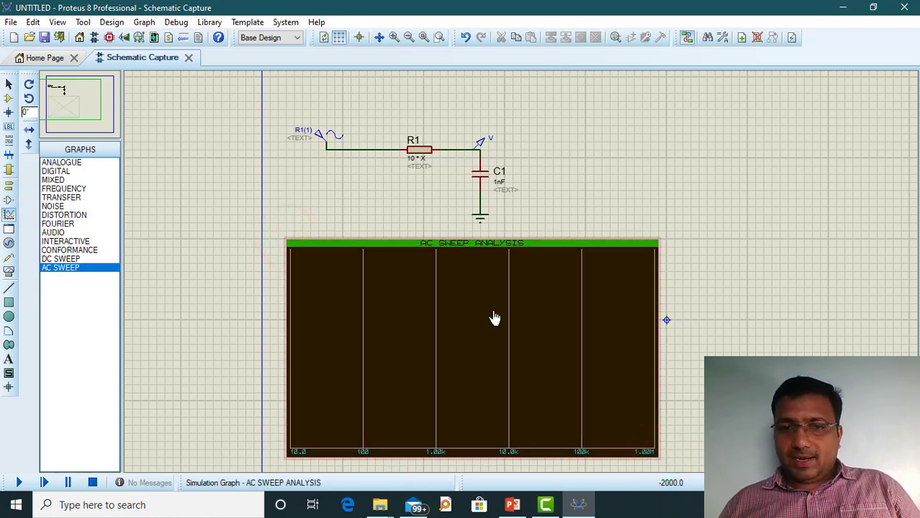
- Add a phasor trace for probe V on the left axis of the AC sweep graph
right_click(404, 320)
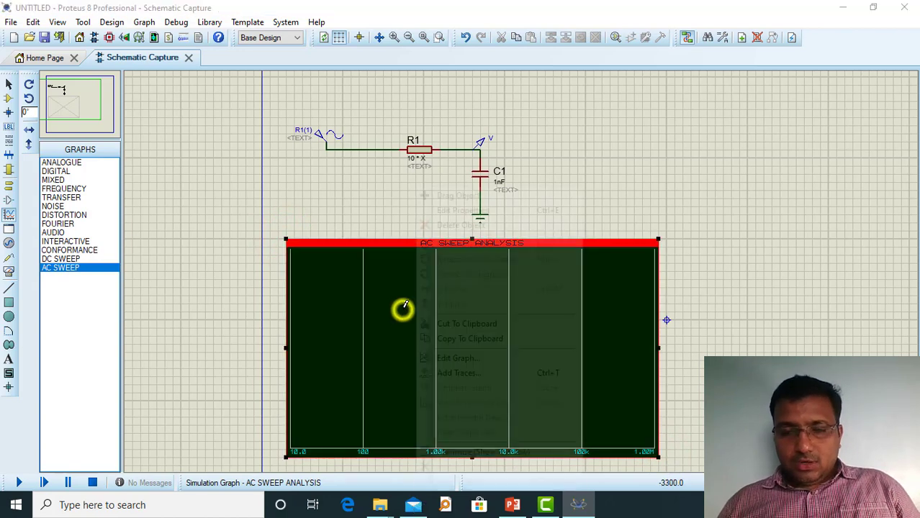
left_click(471, 373)
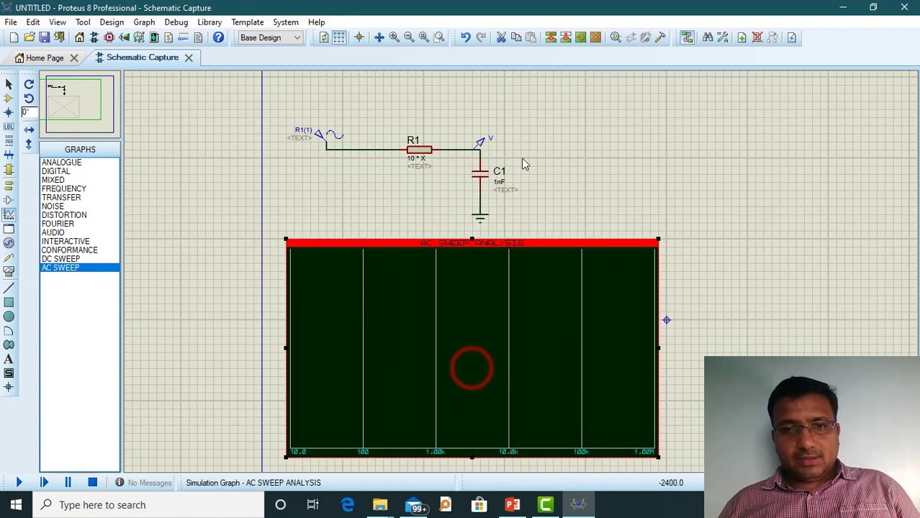
left_click(401, 209)
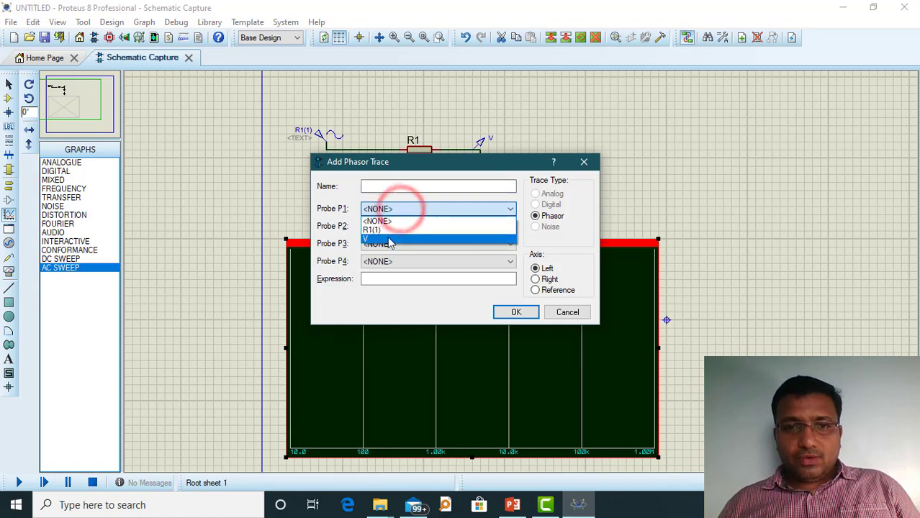
left_click(389, 239)
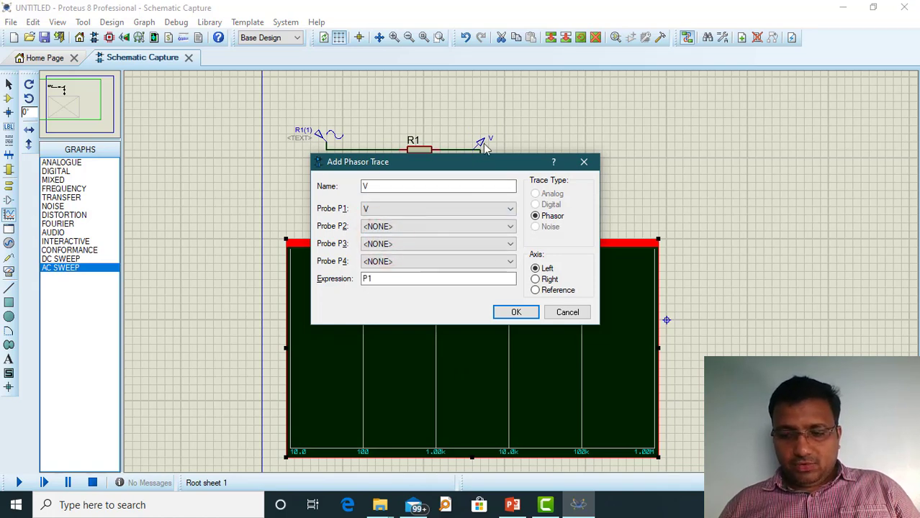
left_click(515, 312)
- Set the AC sweep graph's reference to R1(1), keeping the 10 to 1M frequency range and sweep variable X
left_click(399, 303)
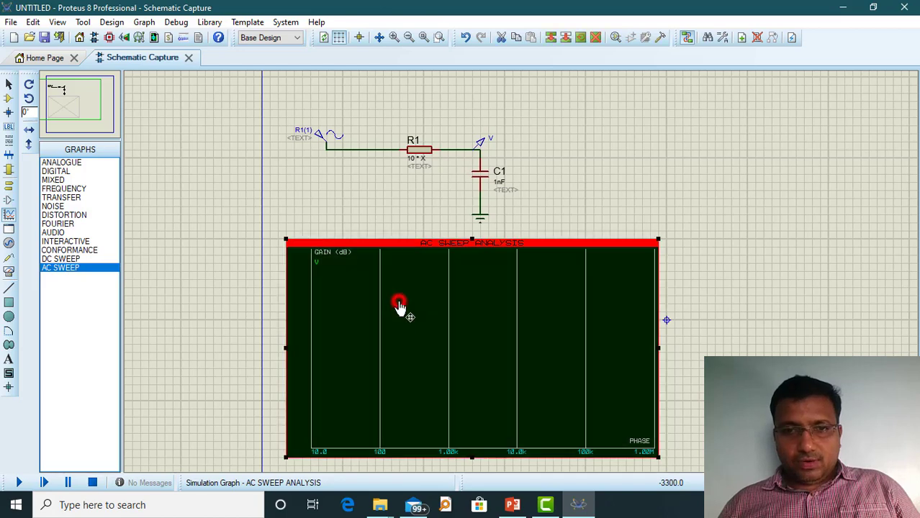
right_click(399, 303)
left_click(434, 207)
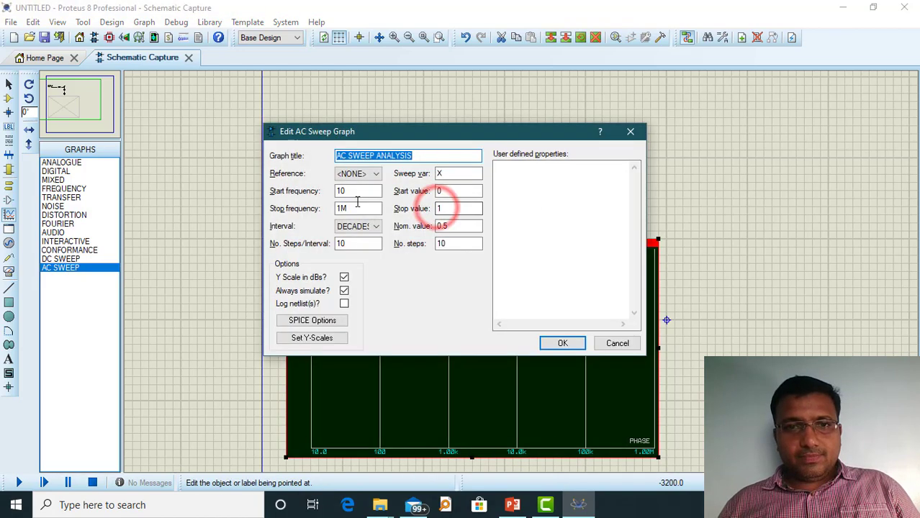
left_click(369, 174)
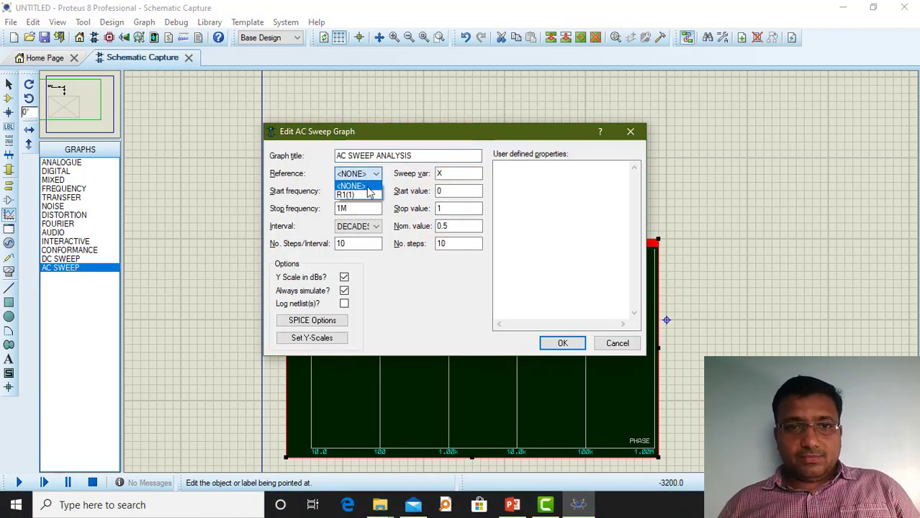
left_click(355, 196)
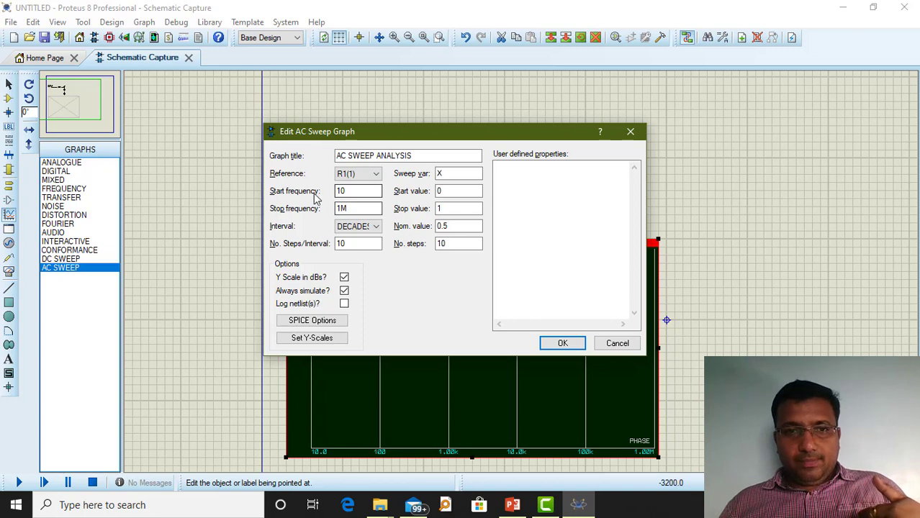
left_click(347, 190)
left_click(354, 209)
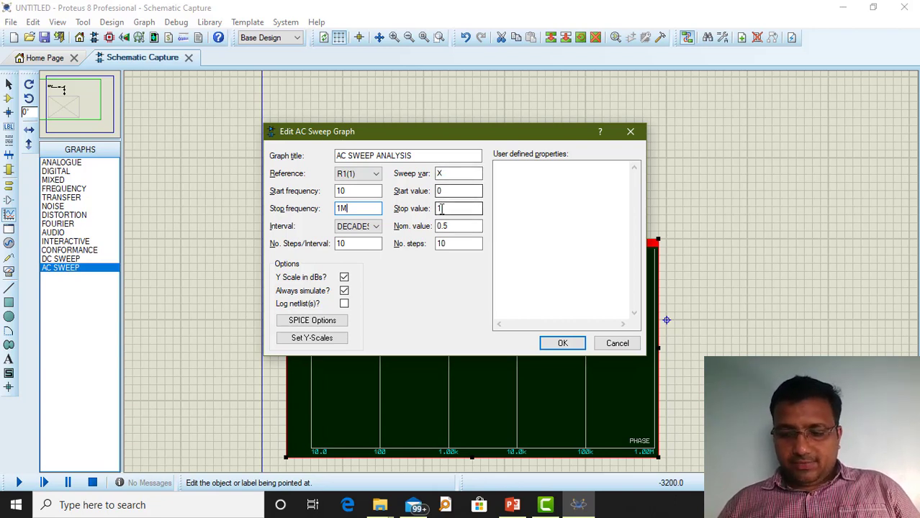
left_click(558, 344)
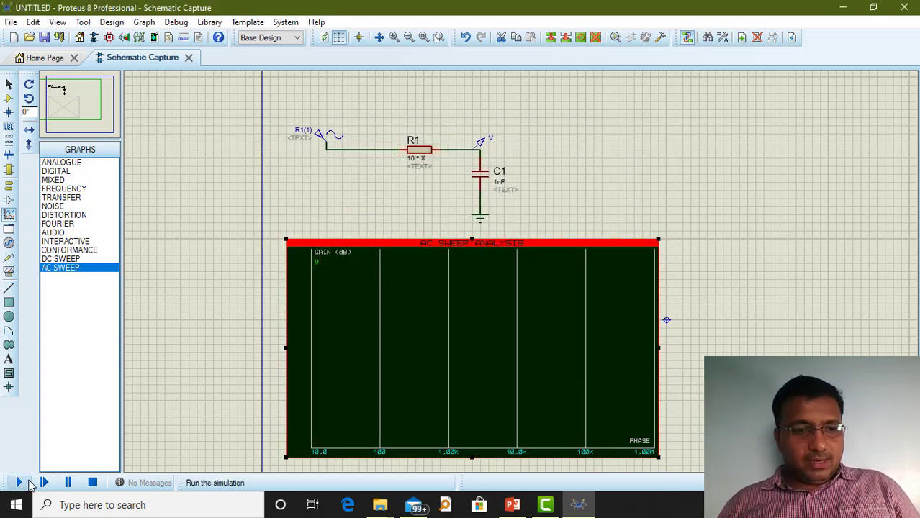
- Run the circuit simulation briefly, stop it, and simulate the AC sweep graph to plot trace V
left_click(23, 483)
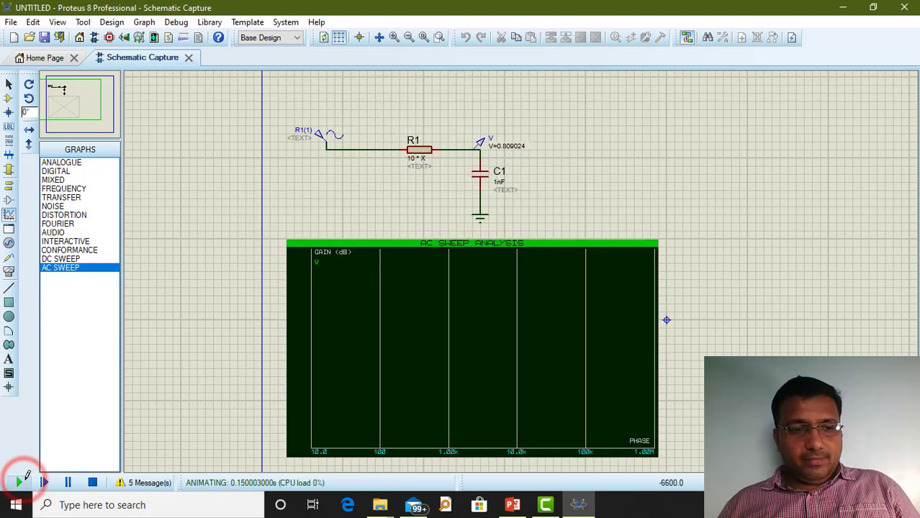
left_click(94, 482)
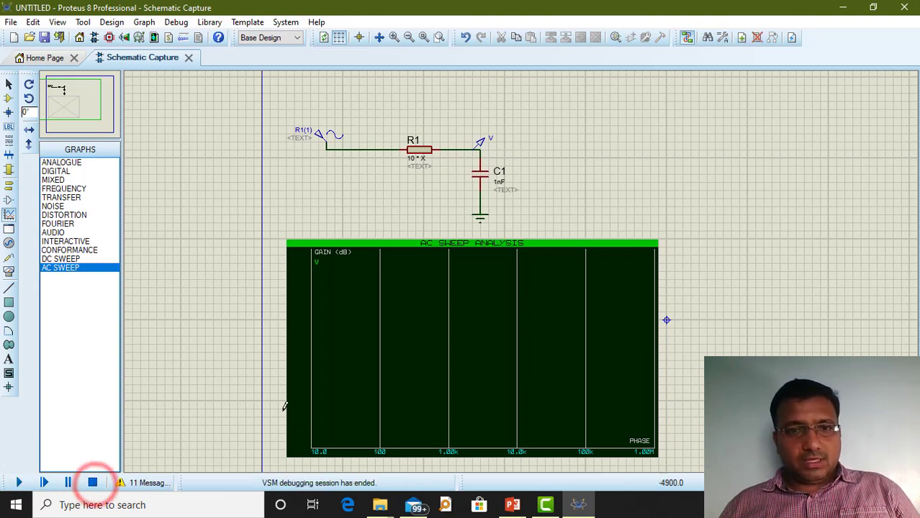
left_click(319, 400)
key("space")
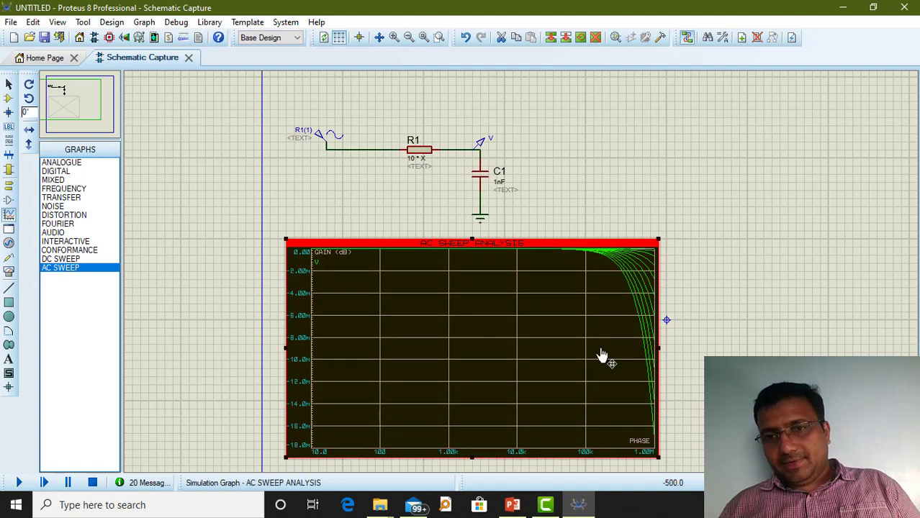
- View the AC sweep graph maximized to examine the gain curves at high frequency, and close the enlarged view
scroll(632, 267, "up", 1)
scroll(522, 279, "down", 1)
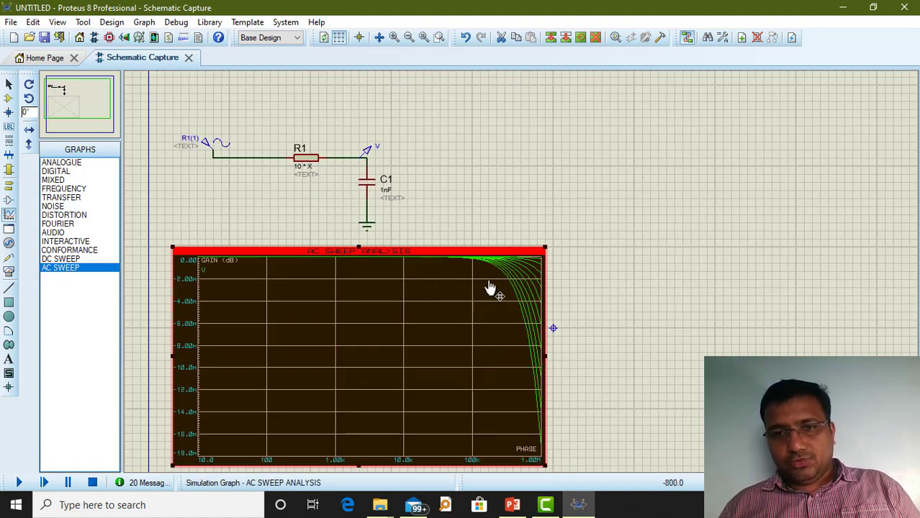
right_click(356, 309)
left_click(439, 450)
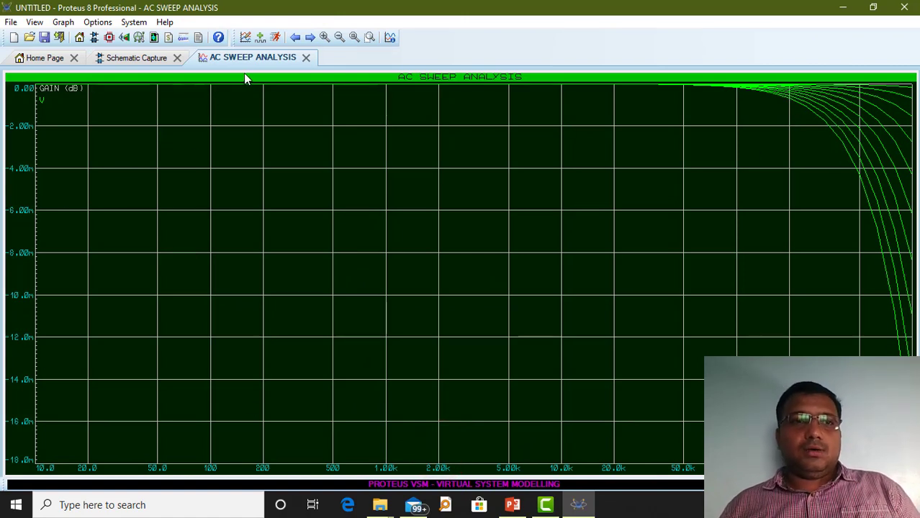
left_click(306, 57)
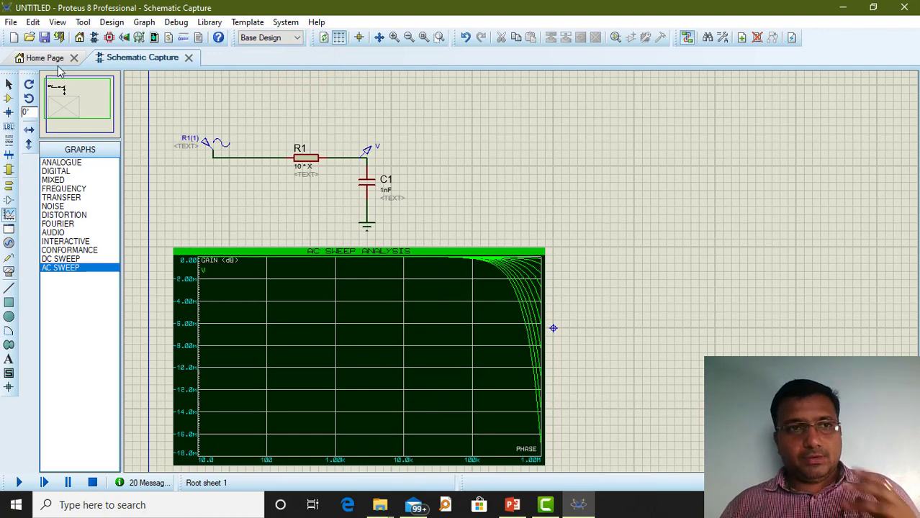
- Save the project as Cir19 in the Circuits folder on the desktop
left_click(44, 38)
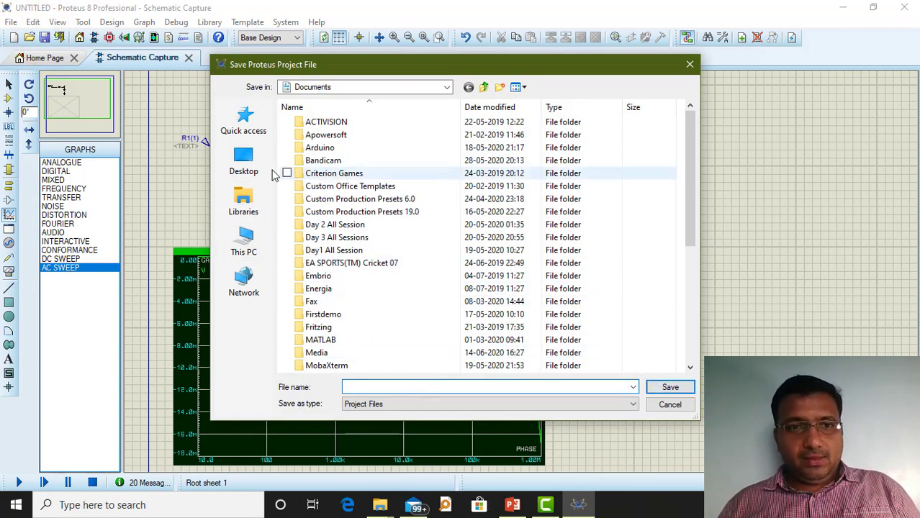
left_click(244, 160)
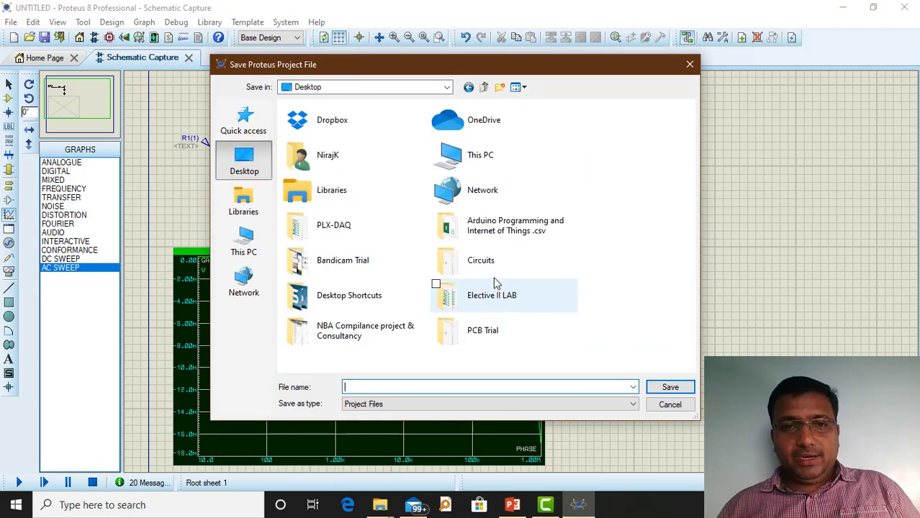
double_click(496, 261)
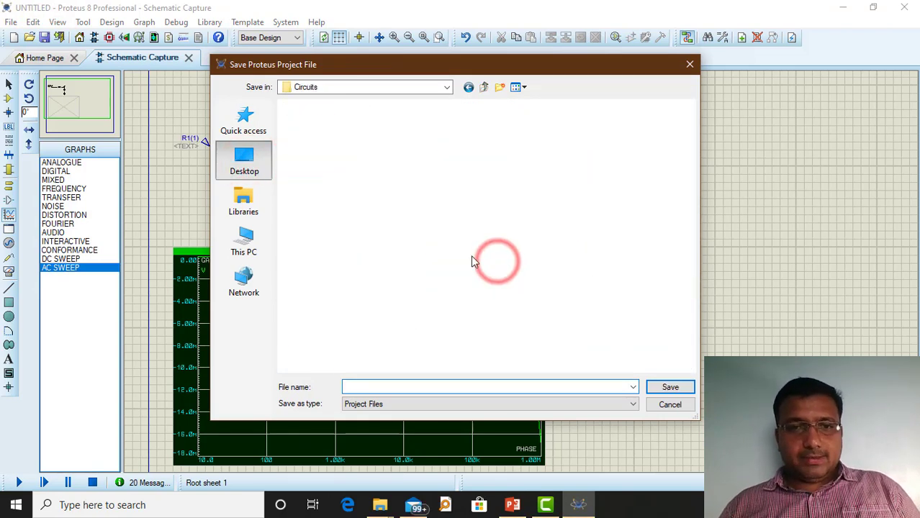
left_click(373, 389)
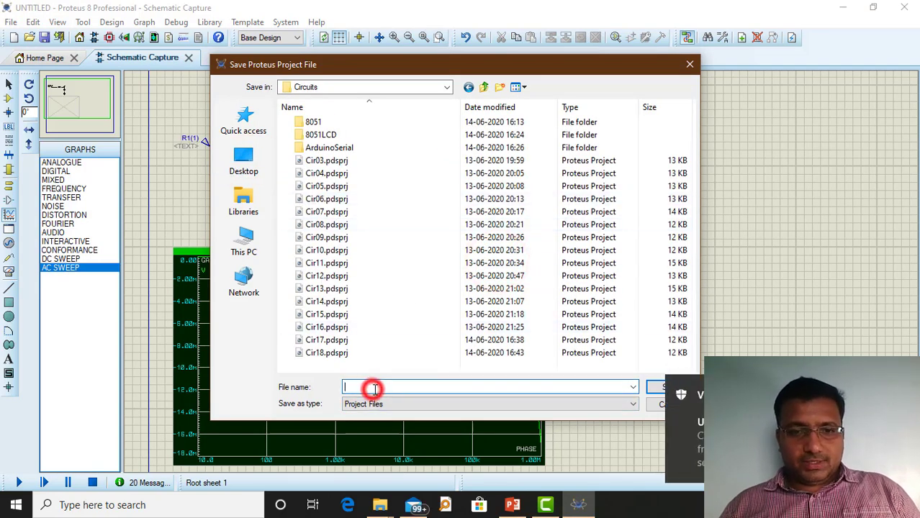
type("C")
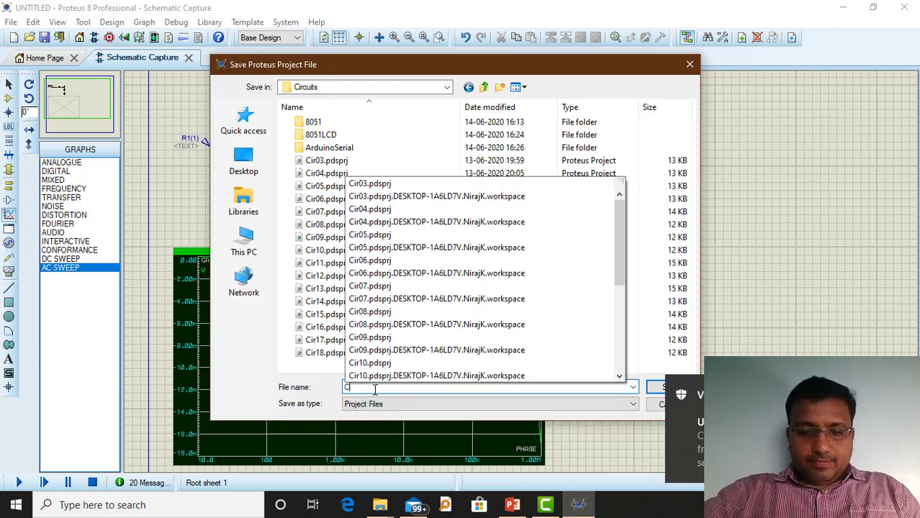
type("ir19")
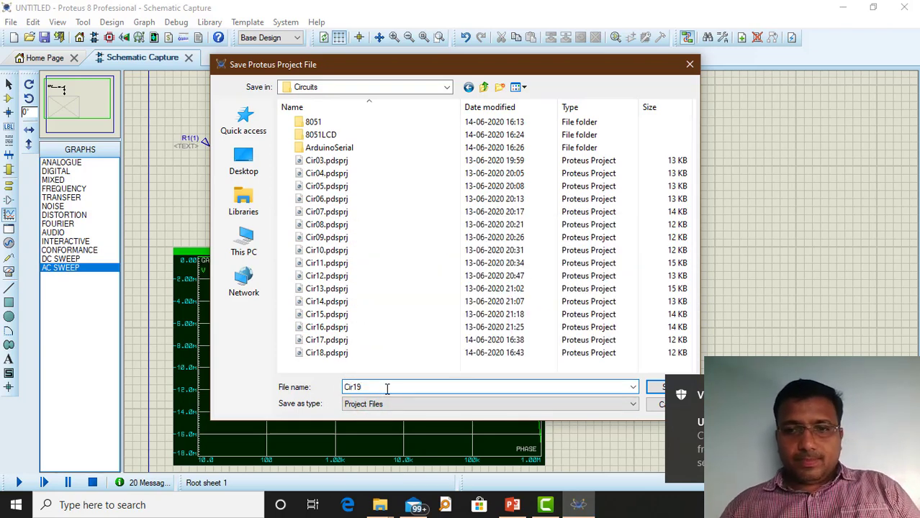
left_click(650, 386)
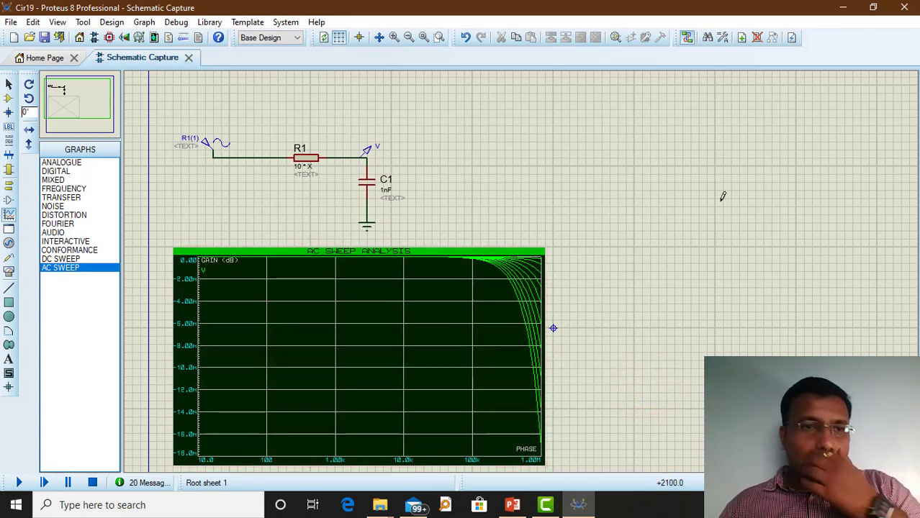
- Close Proteus, minimize the Desktop Shortcuts window, and open the Circuits folder on the desktop
left_click(905, 13)
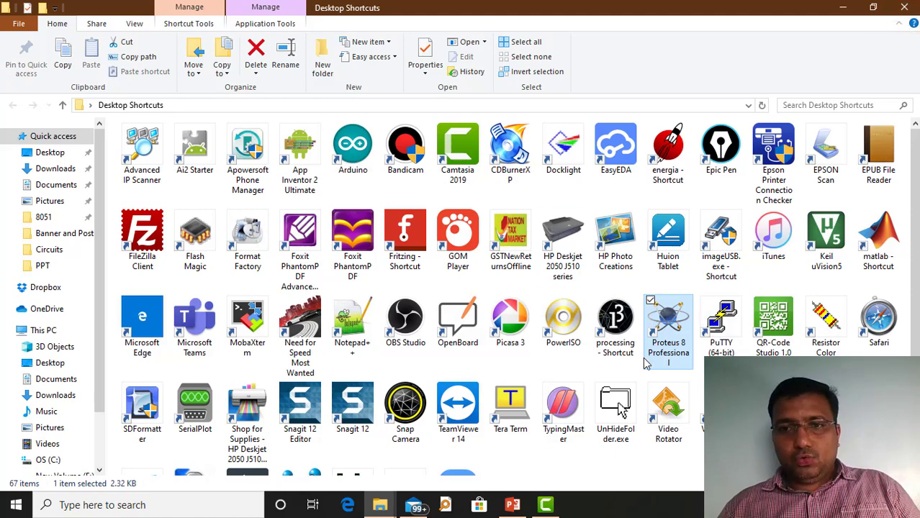
left_click(842, 7)
double_click(372, 101)
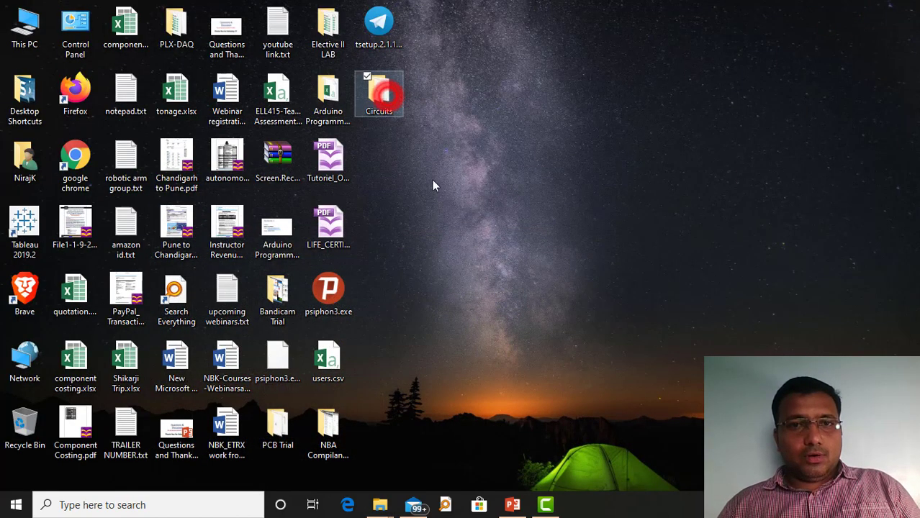
left_click(570, 203)
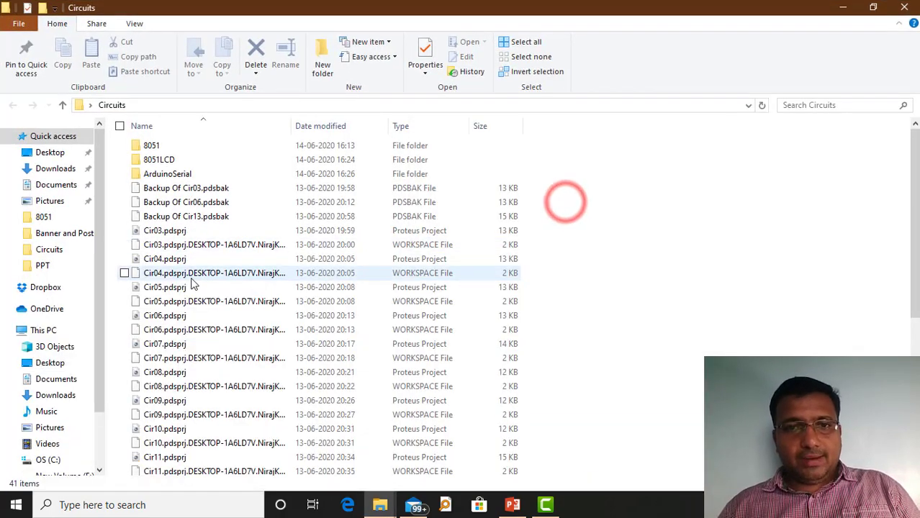
- Open the ledblink.uvproj project from the 8051 folder in µVision
left_click(167, 147)
double_click(167, 148)
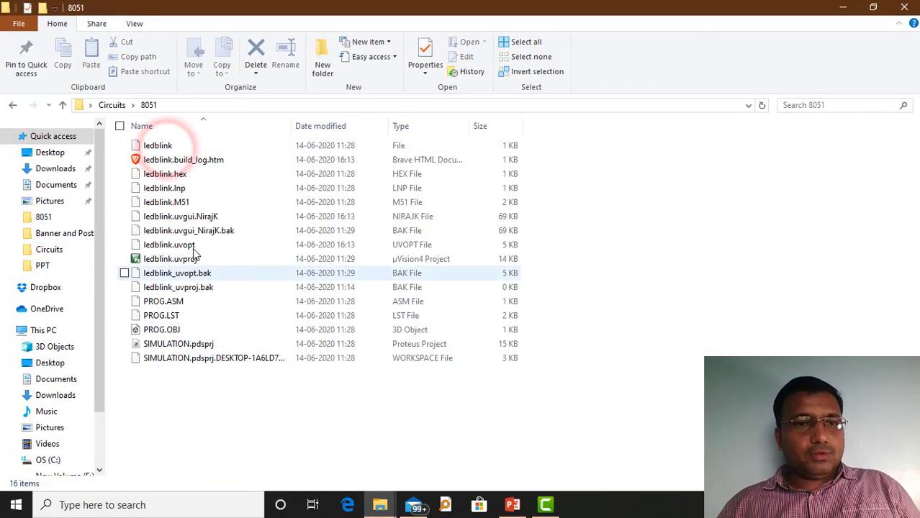
left_click(189, 260)
double_click(191, 260)
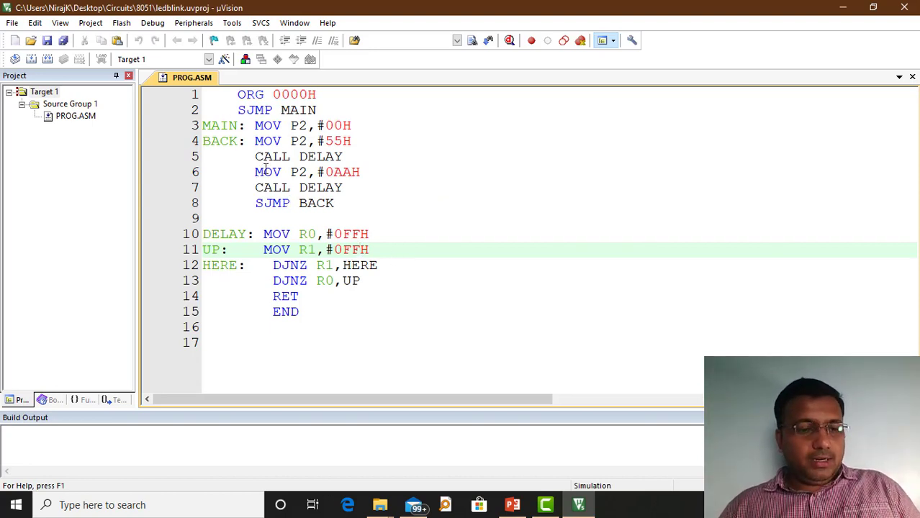
- Enlarge the PROG.ASM code text and review the crystal frequency in Target 1's options, accepting them as they are
scroll(265, 169, "up", 2)
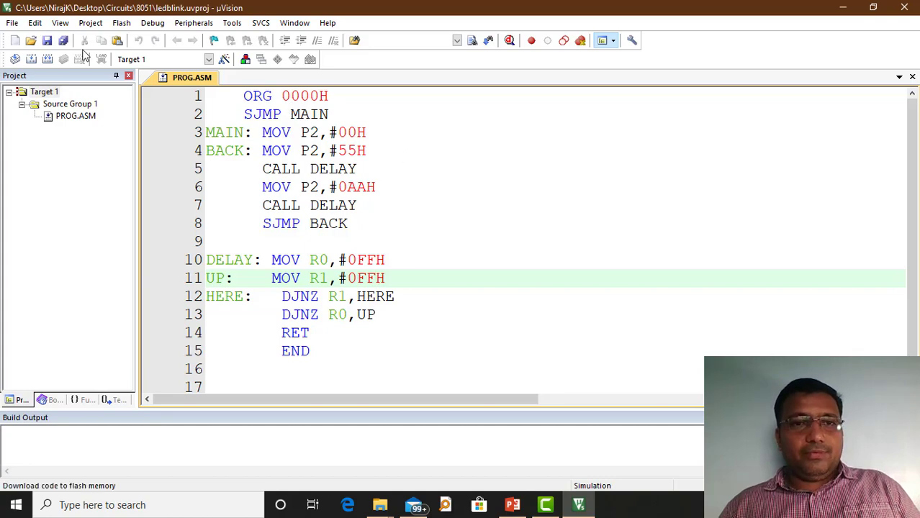
right_click(36, 92)
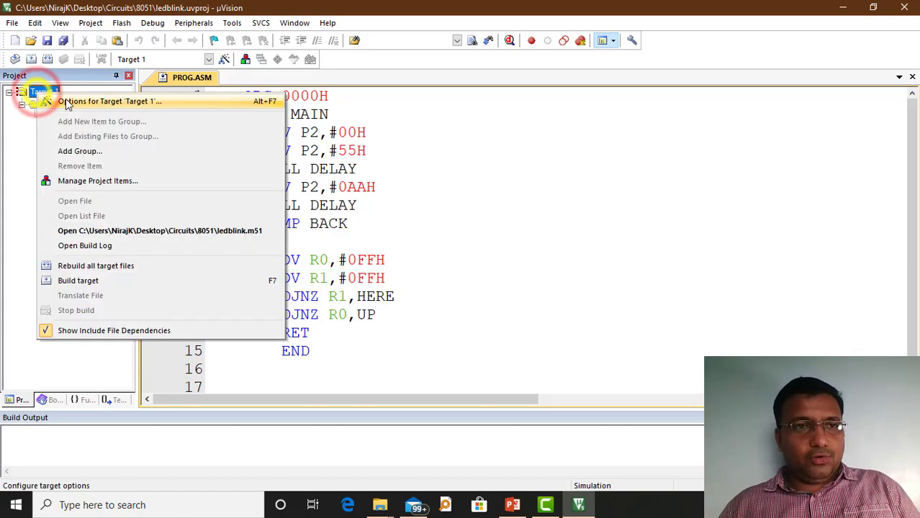
left_click(64, 98)
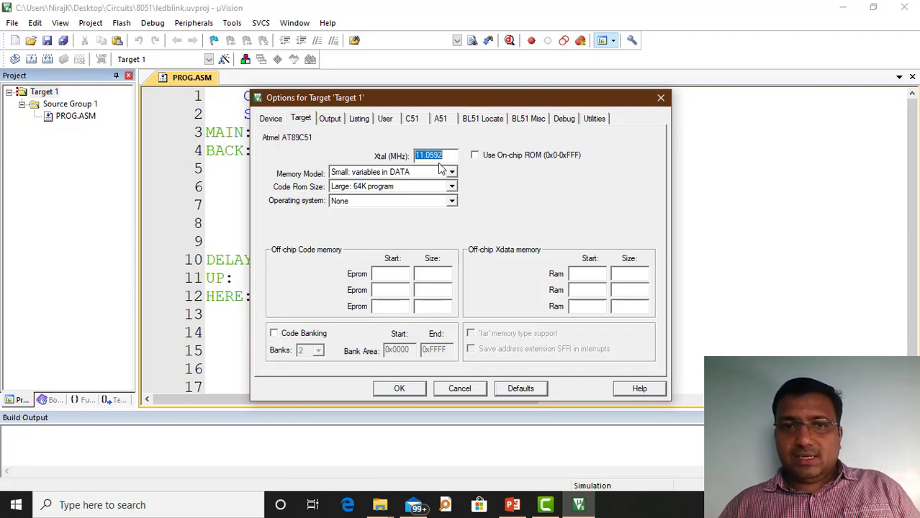
left_click(400, 388)
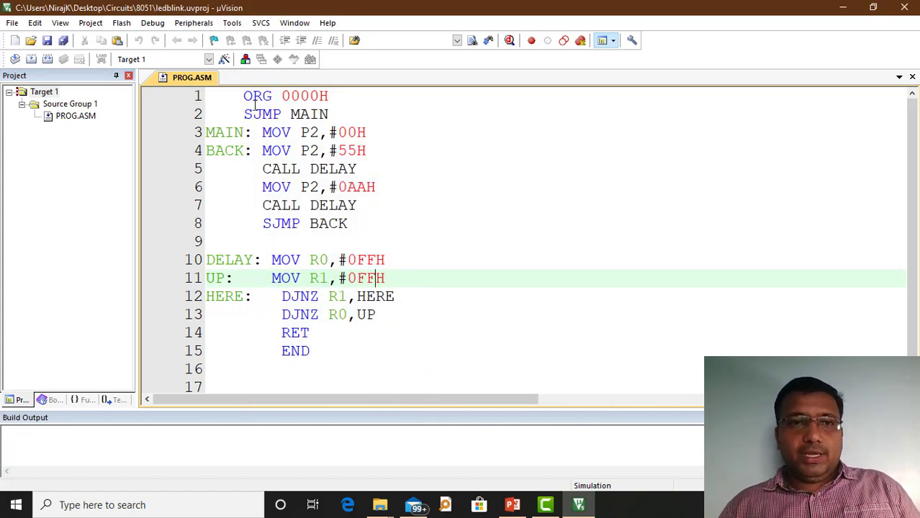
- Review the PROG.ASM code, covering the jump to MAIN, the P2 values 00H, 55H and 0AAH, and the DELAY routine's counts
left_click(340, 113)
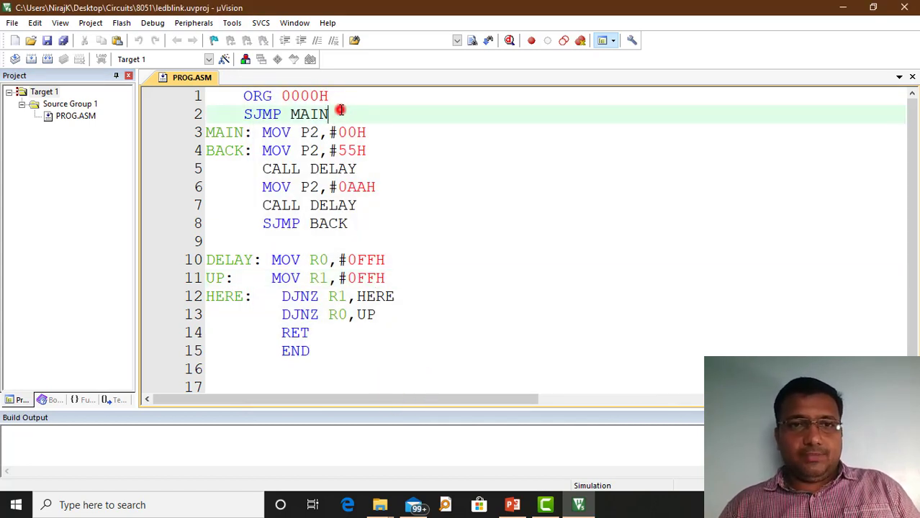
left_click(226, 135)
left_click_drag(262, 133, 378, 131)
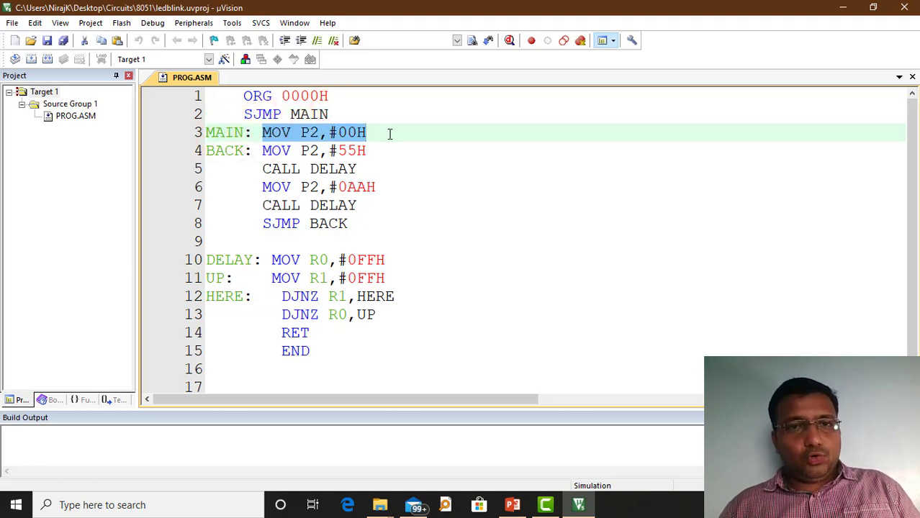
left_click_drag(261, 150, 372, 150)
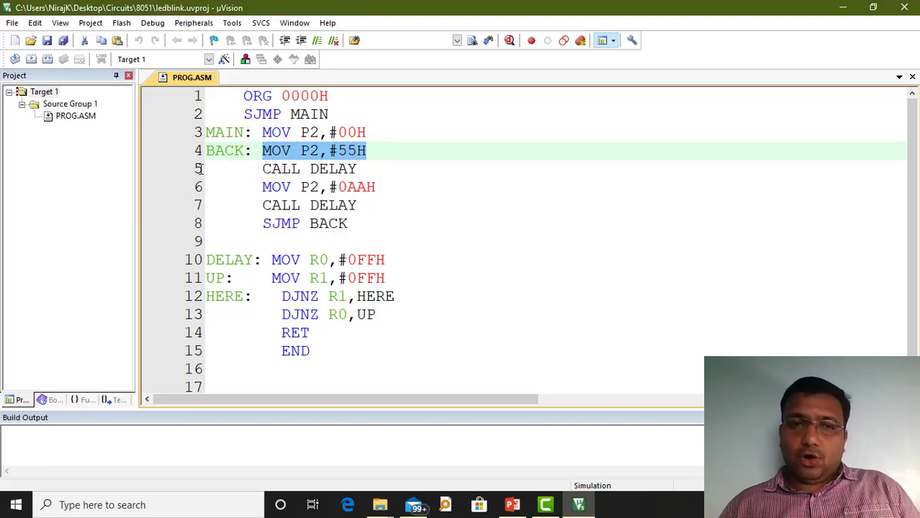
left_click_drag(262, 187, 388, 187)
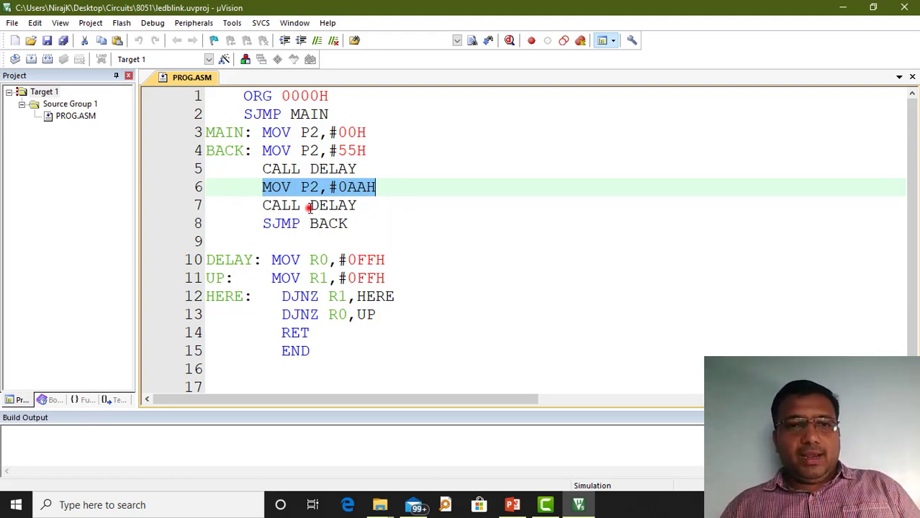
left_click(309, 207)
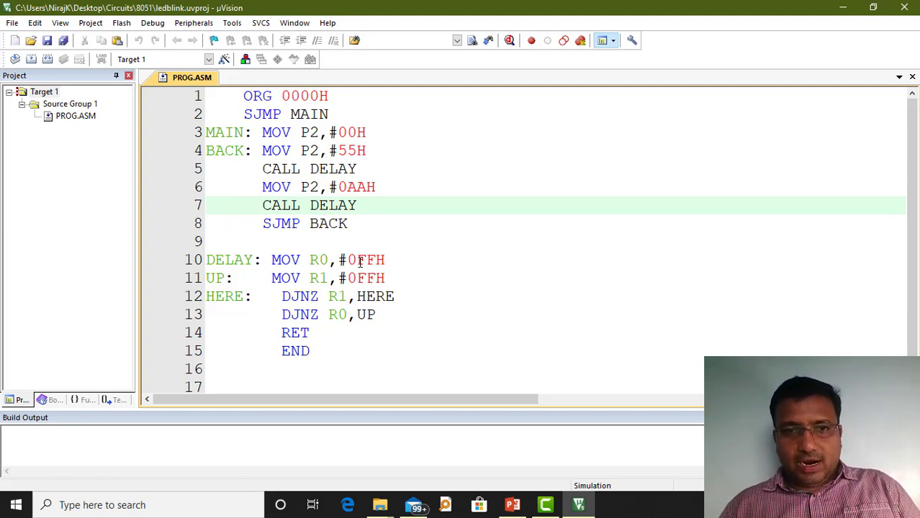
left_click_drag(348, 259, 375, 278)
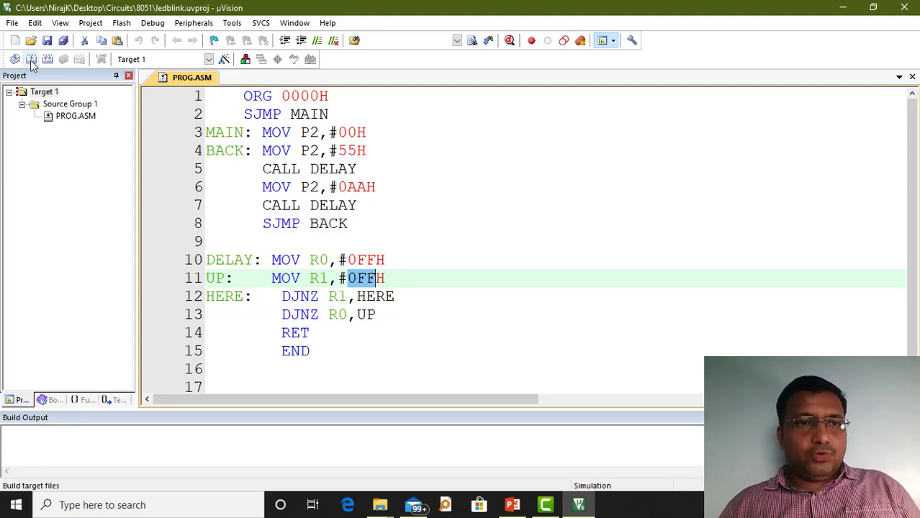
- Check that HEX file creation is enabled in Target 1's output options, accept them, and build the target
right_click(40, 96)
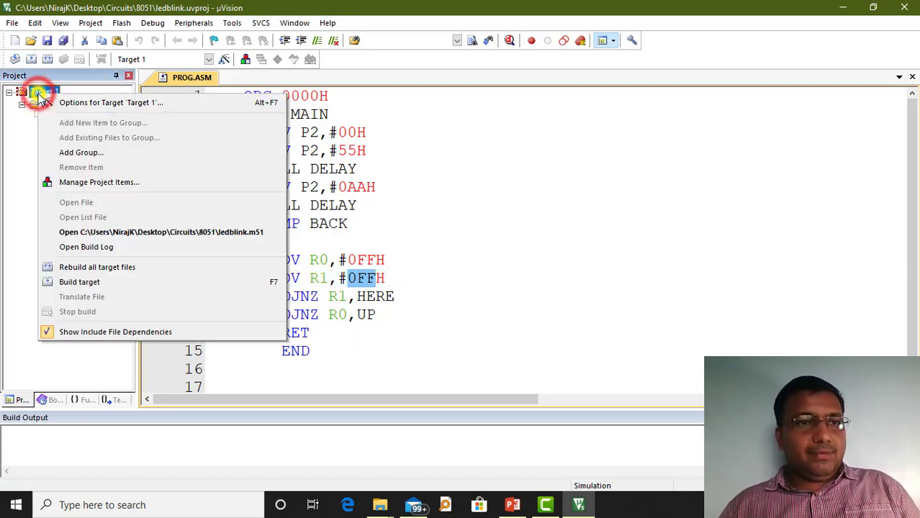
left_click(93, 103)
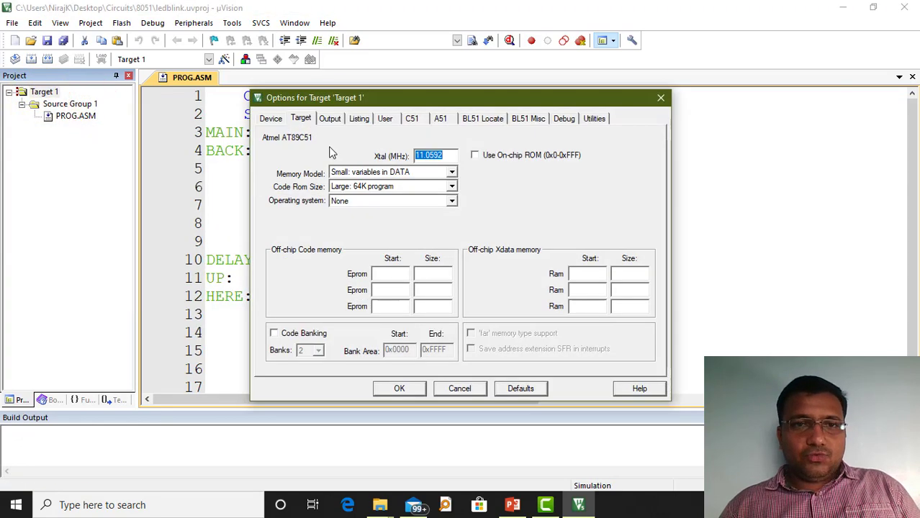
left_click(329, 119)
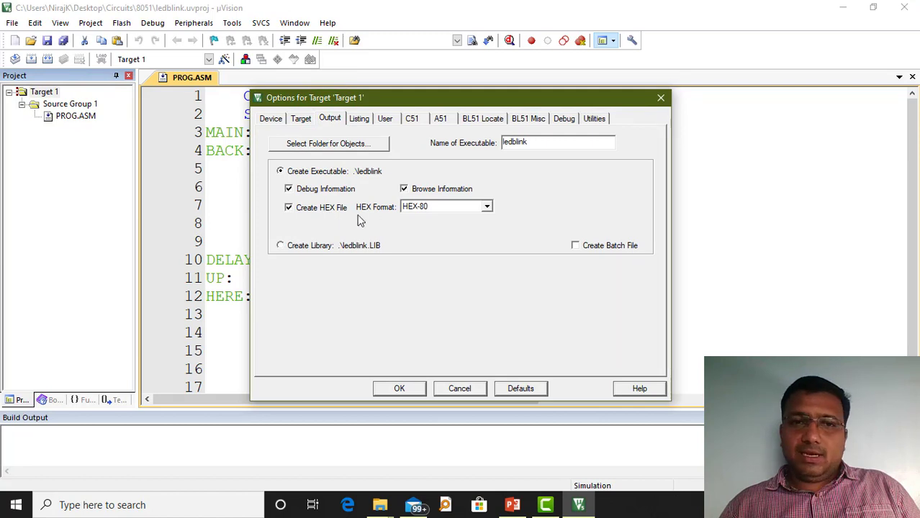
left_click(408, 389)
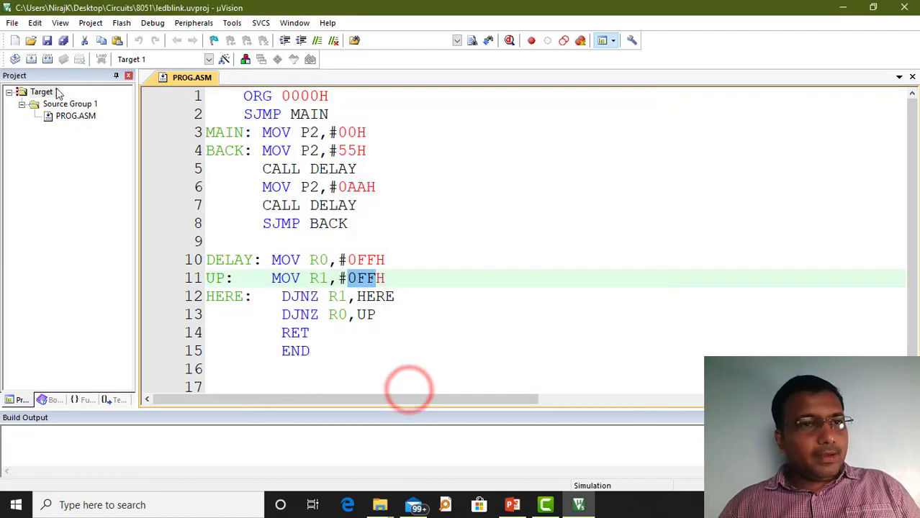
left_click(31, 60)
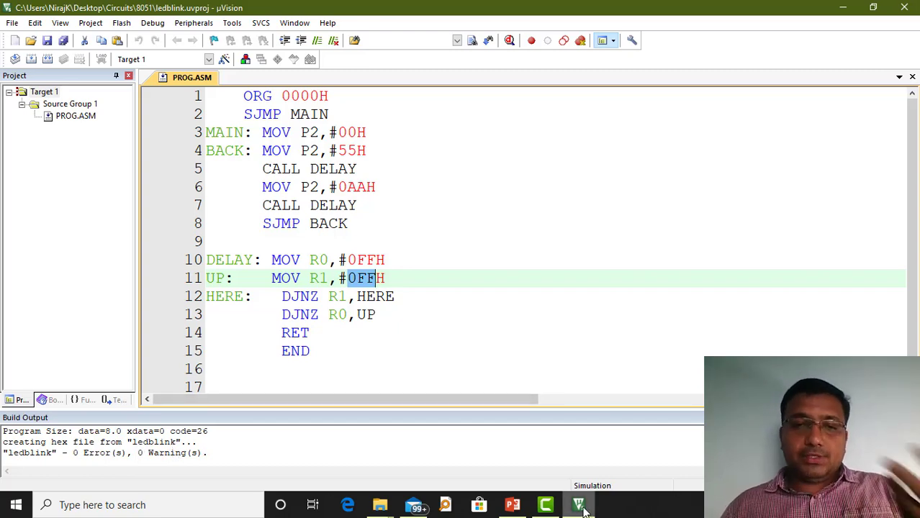
- Minimize µVision and the 8051 folder, and switch to a blank schematic in Proteus
left_click(843, 9)
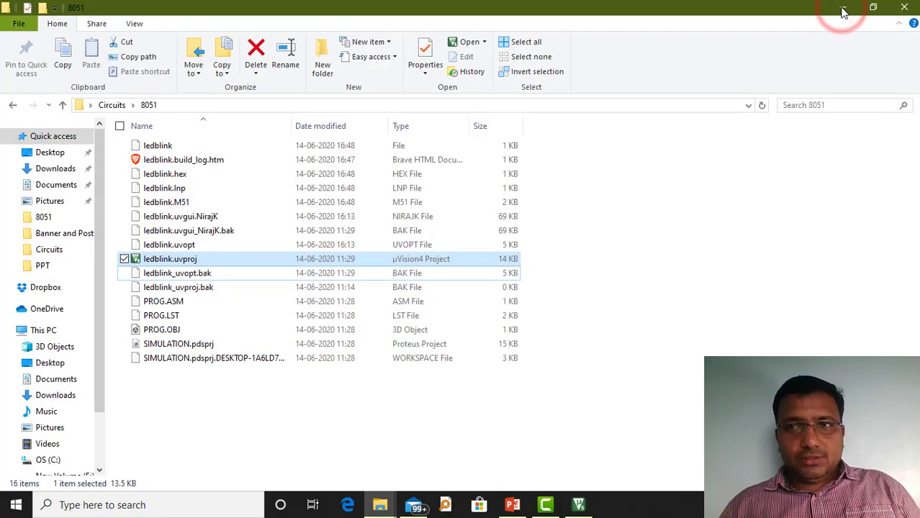
left_click(843, 9)
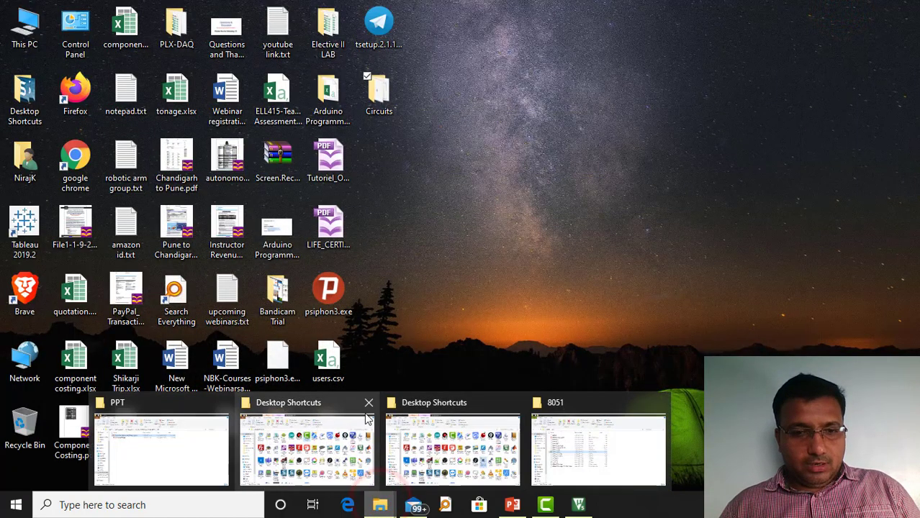
left_click(369, 407)
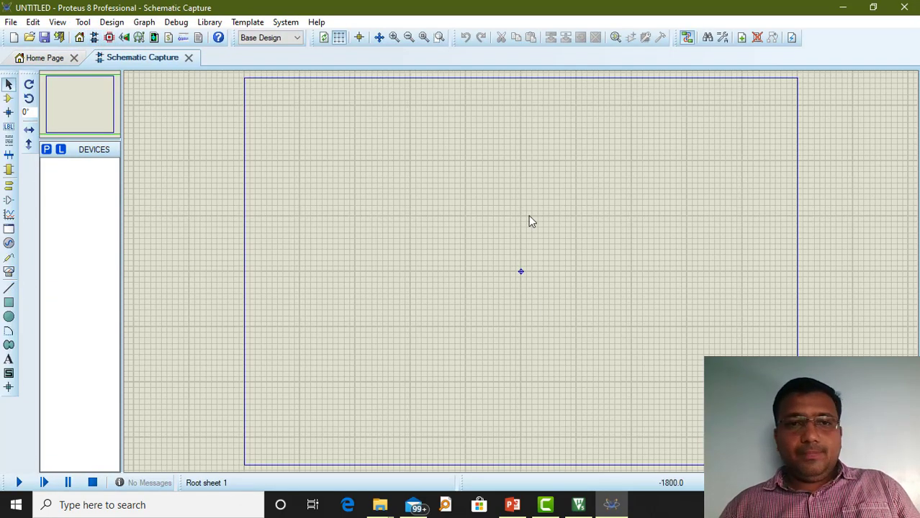
- Pick the AT89C51 microcontroller from the device library and place it in the upper-left area of the sheet
left_click(45, 151)
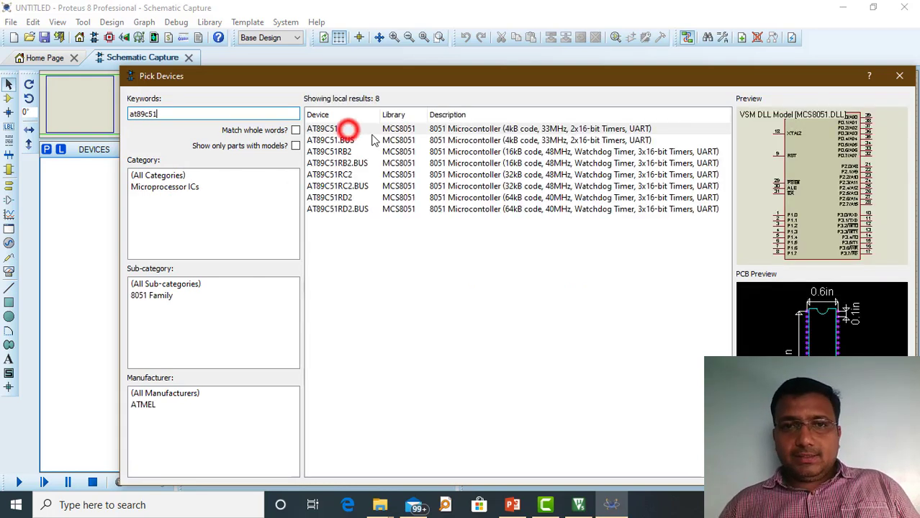
left_click(348, 129)
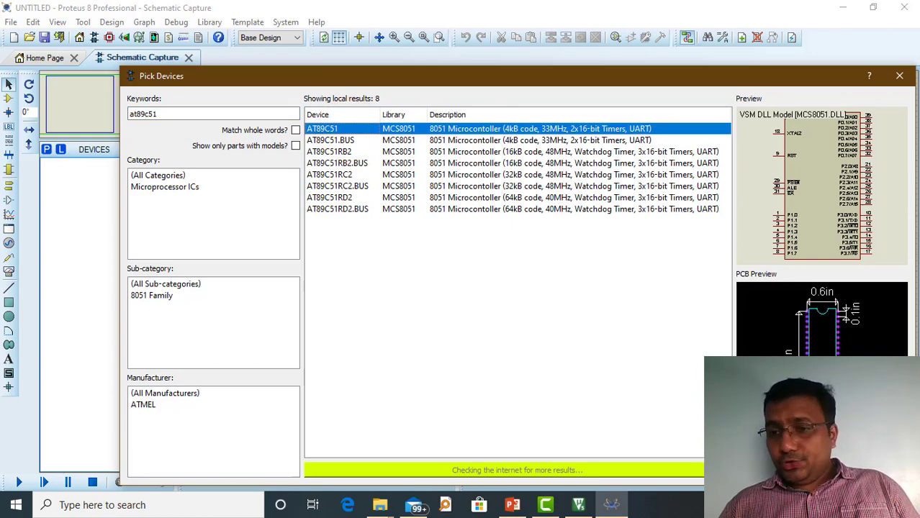
left_click(823, 470)
left_click(336, 187)
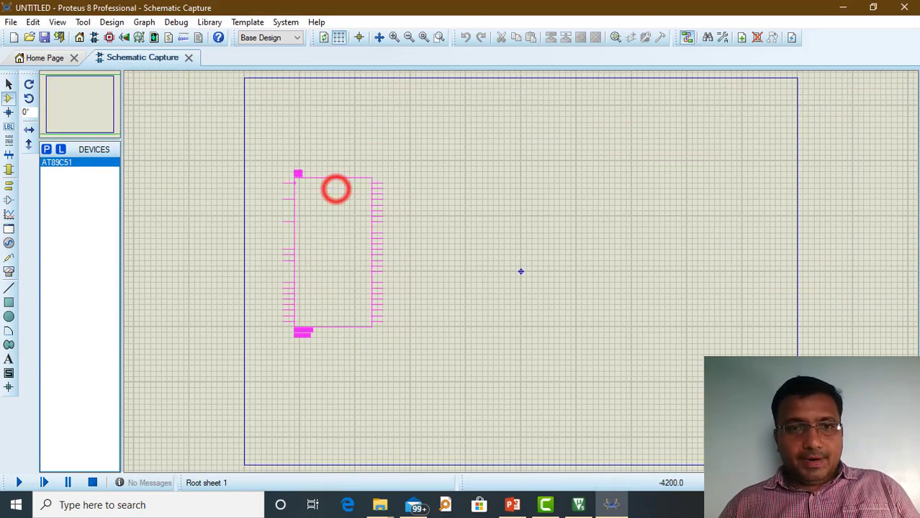
left_click(291, 150)
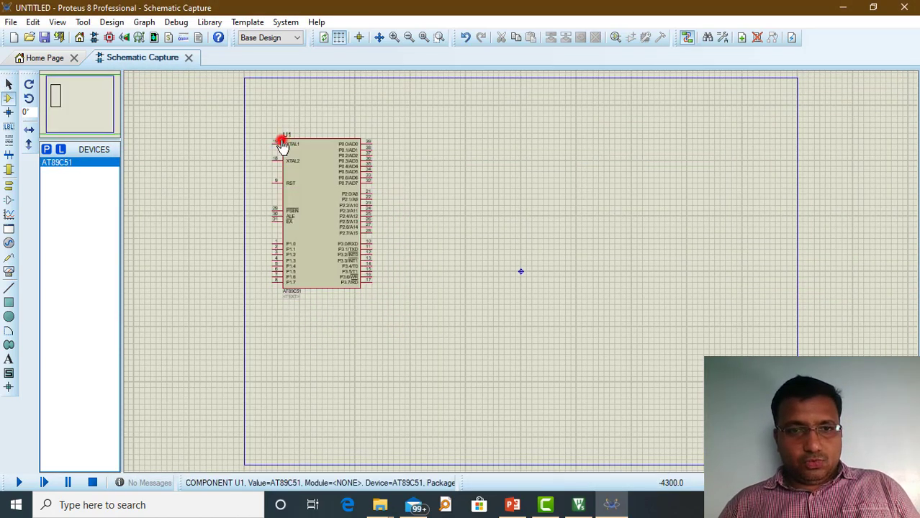
- Search the device library for led and pick the animated LED-BLUE model
scroll(504, 259, "up", 2)
scroll(671, 305, "up", 2)
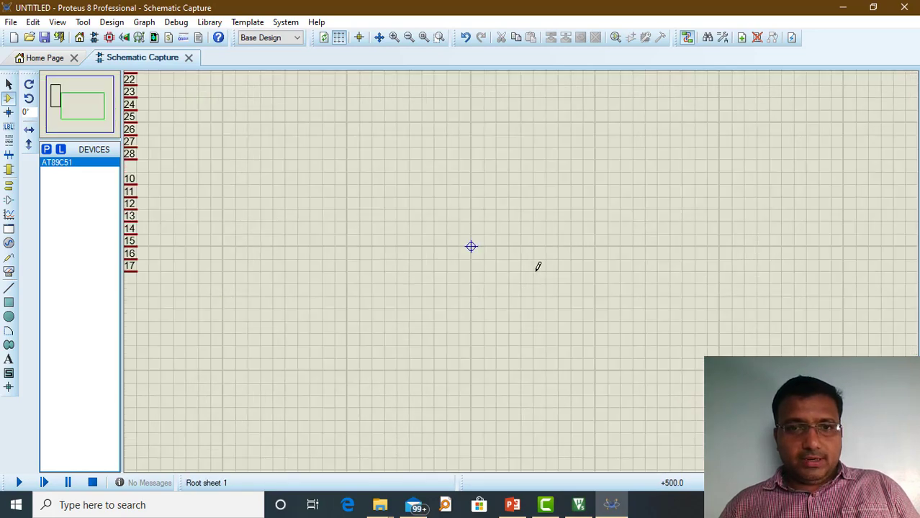
scroll(465, 263, "down", 1)
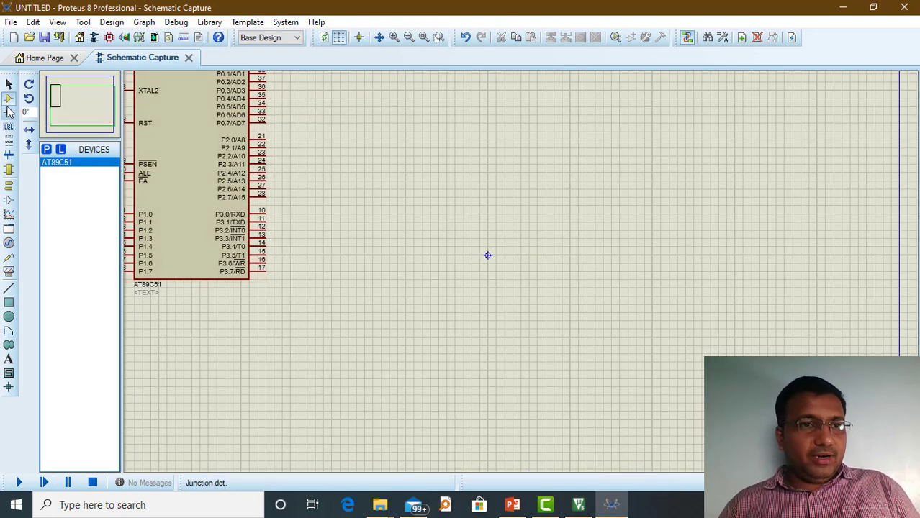
left_click(47, 149)
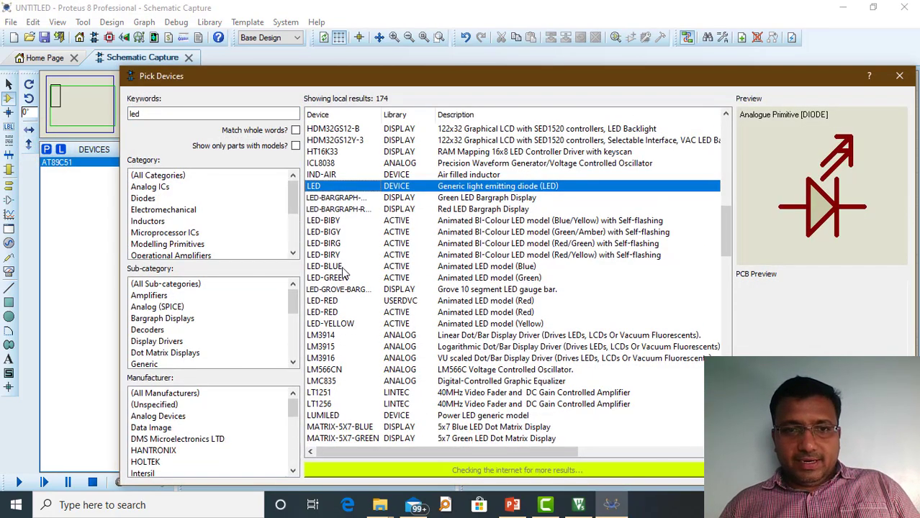
left_click(342, 268)
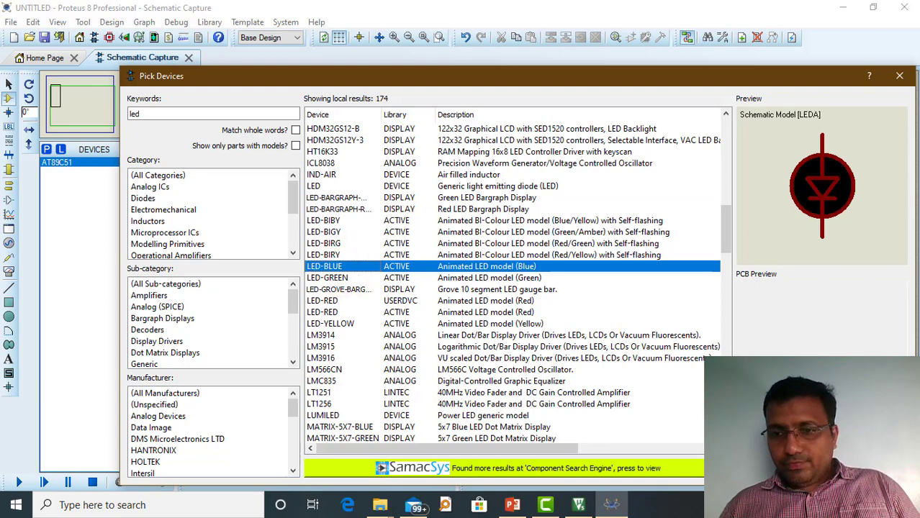
key("Return")
- Place four LED-BLUE components in an evenly spaced horizontal row to the right of the AT89C51's port 3 pins
left_click(365, 232)
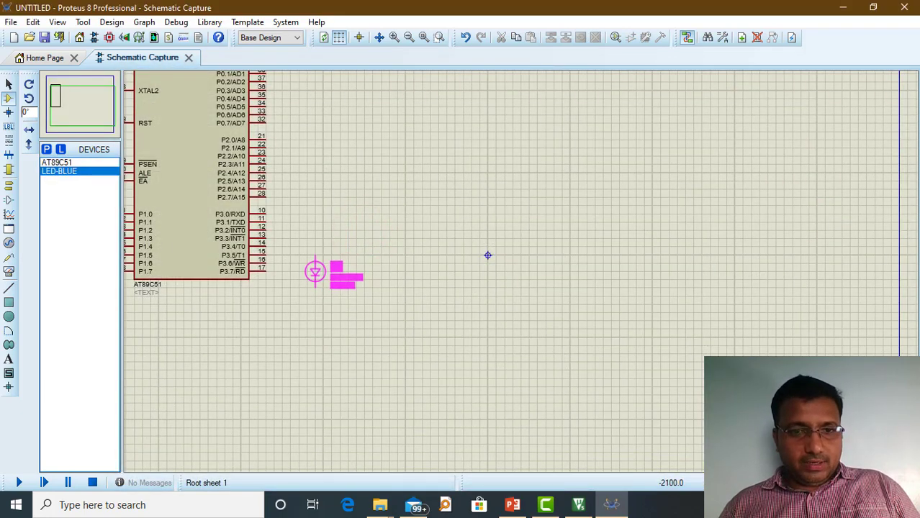
left_click(308, 263)
left_click(382, 262)
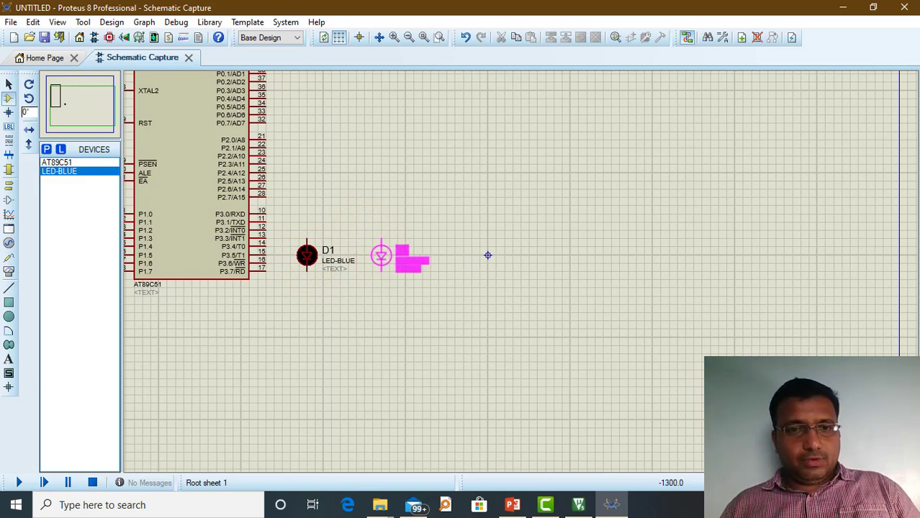
left_click(372, 257)
left_click(474, 256)
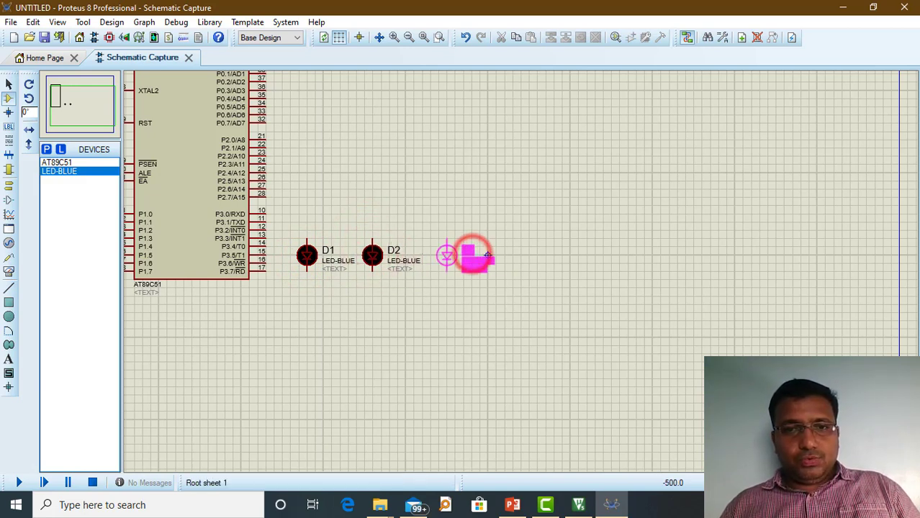
left_click(438, 257)
left_click(555, 249)
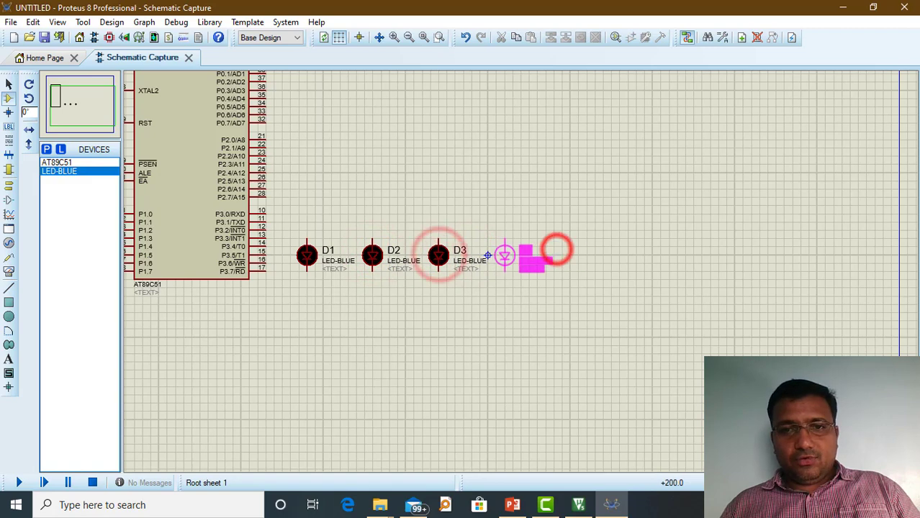
left_click(505, 257)
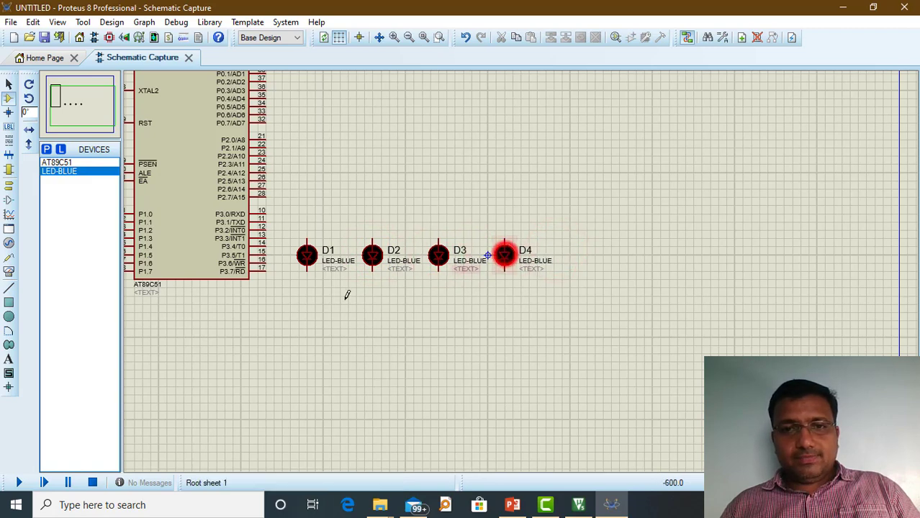
- Pick the animated LED-RED model from the ACTIVE library and place one between blue LEDs D1 and D2
left_click(46, 149)
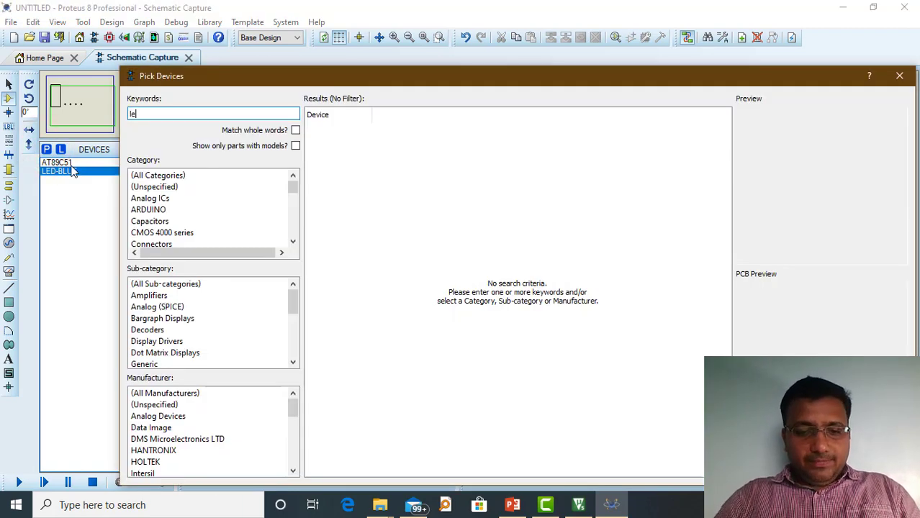
scroll(532, 335, "down", 8)
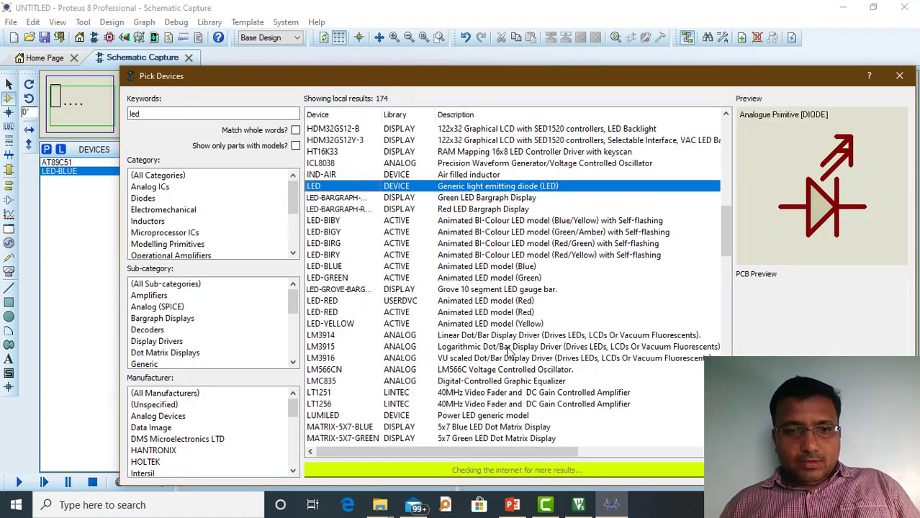
double_click(367, 313)
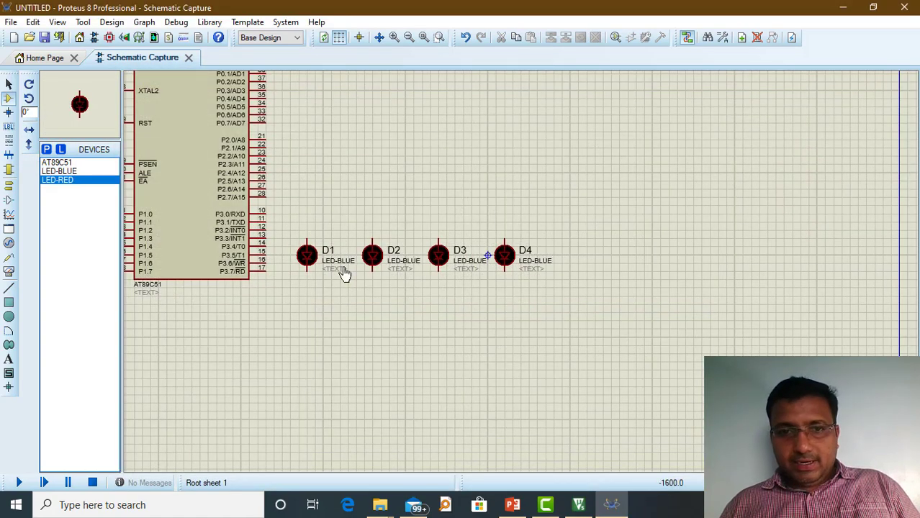
left_click(339, 255)
left_click(360, 229)
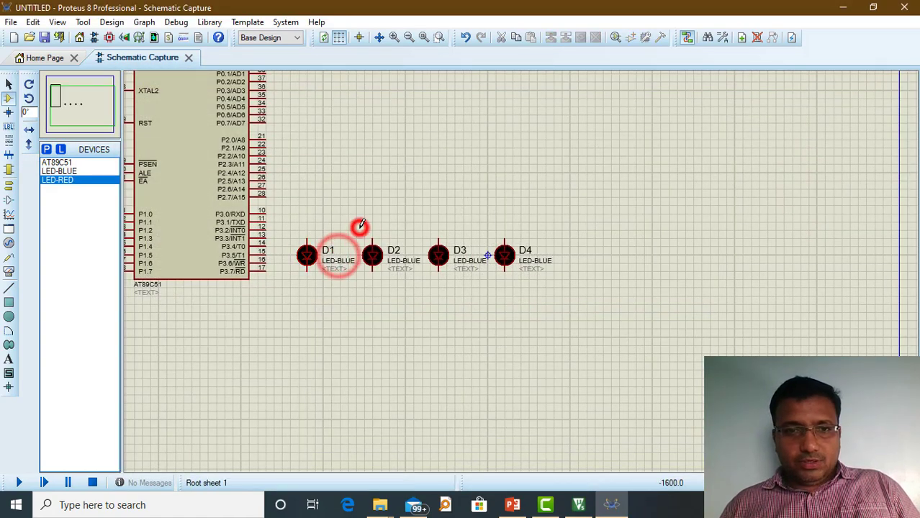
left_click(360, 228)
left_click(338, 255)
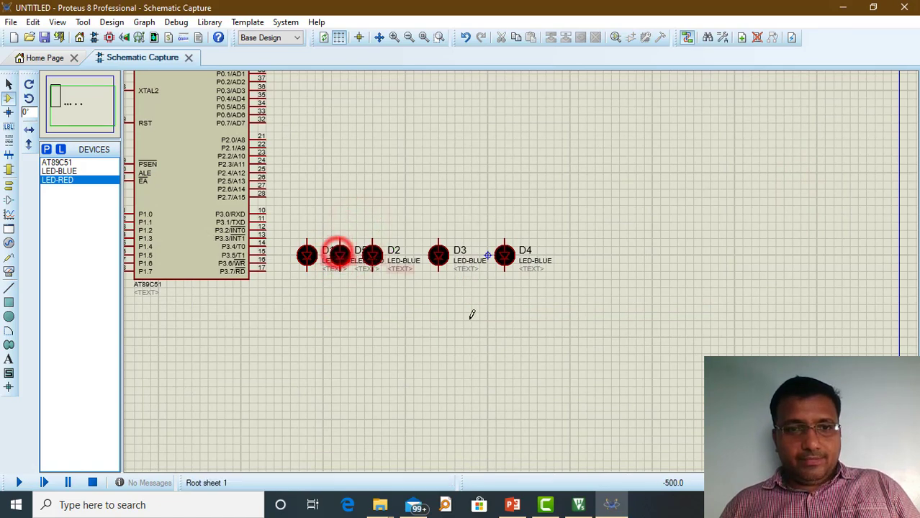
- Search the device library for led, pick the animated LED-GREEN model and place one between blue LEDs D2 and D3
left_click(46, 149)
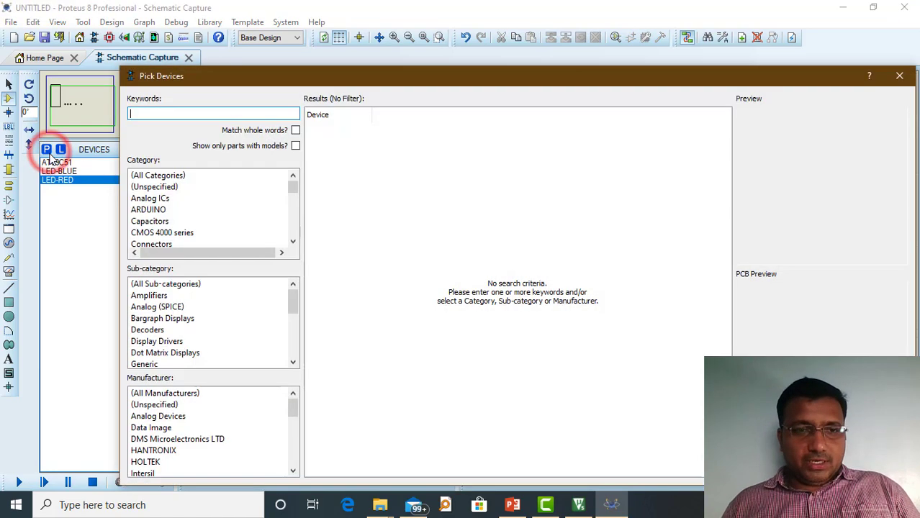
type("led")
scroll(343, 344, "down", 8)
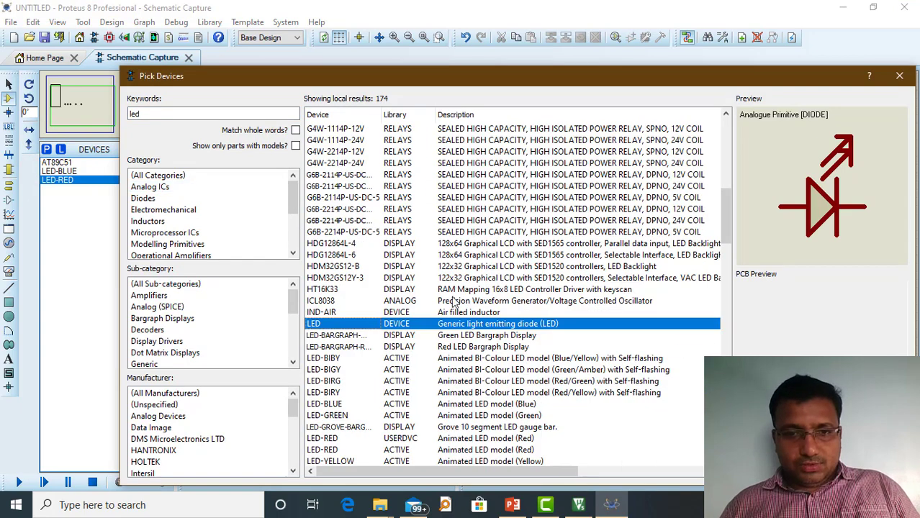
double_click(332, 278)
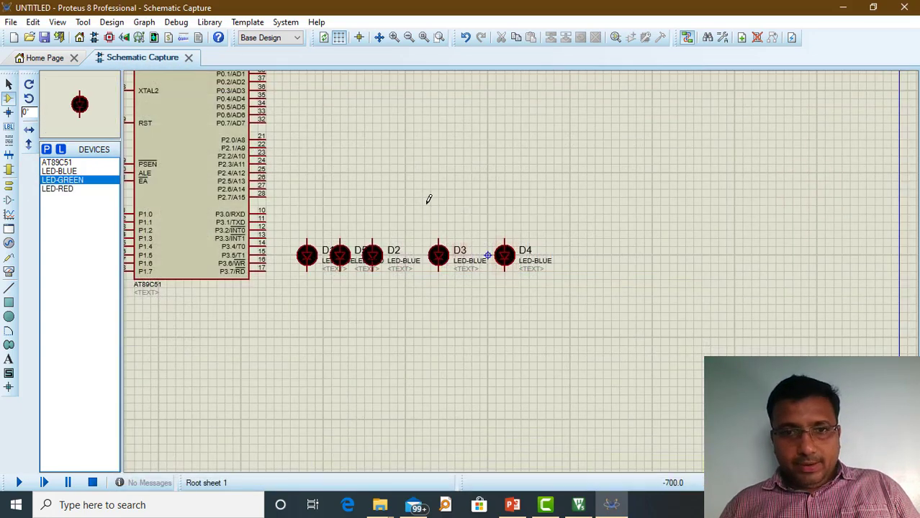
left_click(427, 203)
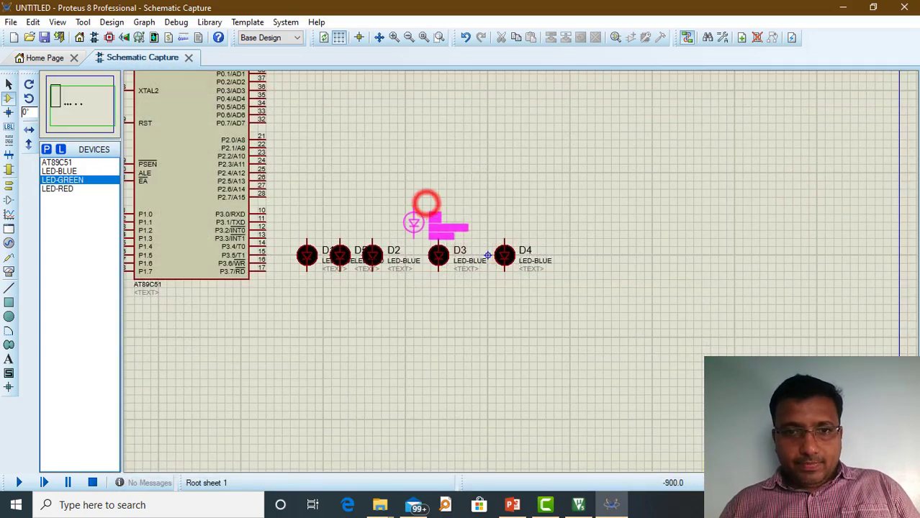
left_click(405, 256)
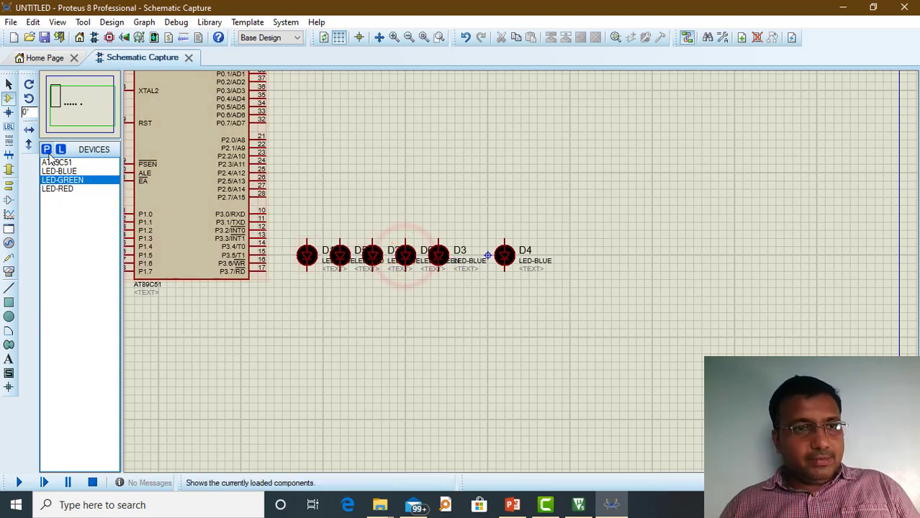
- Search the device library for led, pick the animated LED-YELLOW model and place one between D3 and D4, aligned with the row
left_click(47, 149)
type("led")
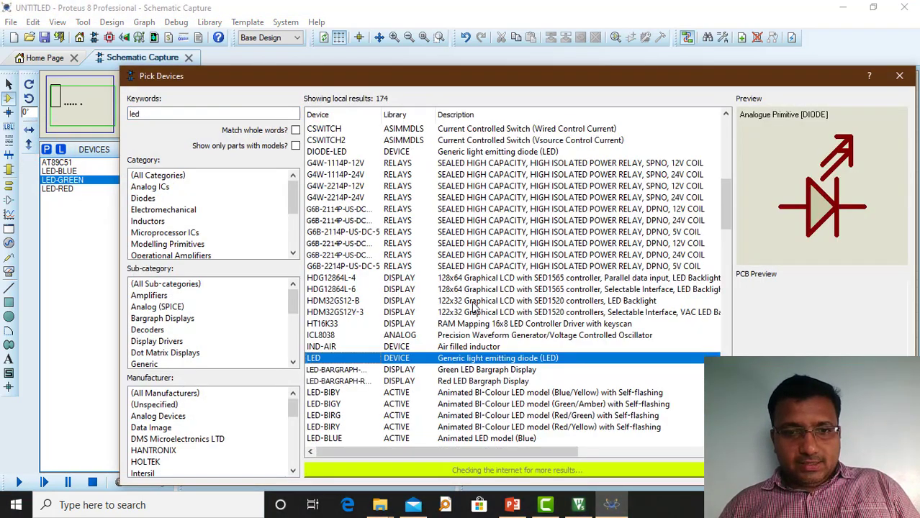
scroll(474, 308, "down", 4)
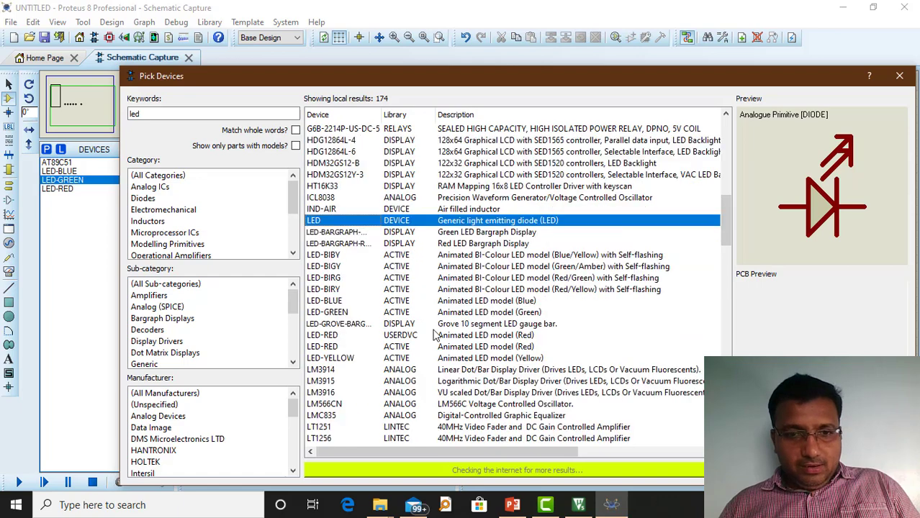
left_click(350, 359)
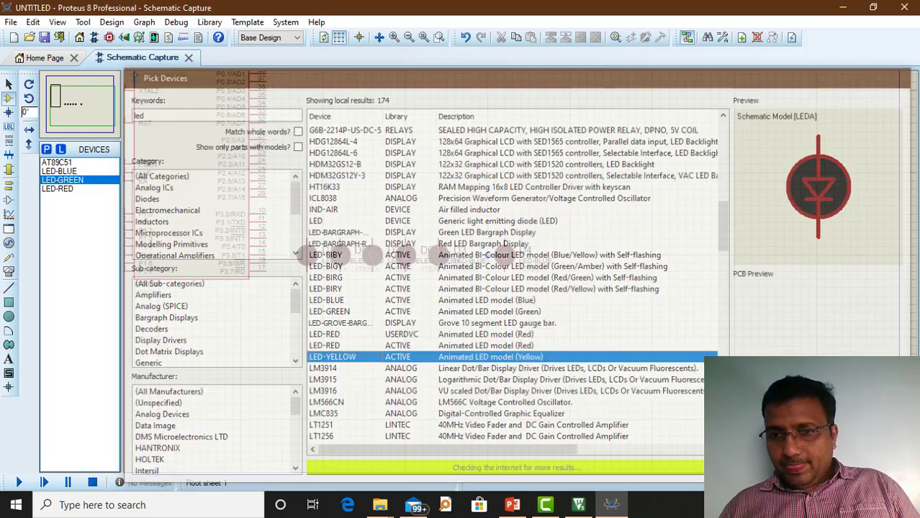
double_click(350, 358)
left_click(532, 199)
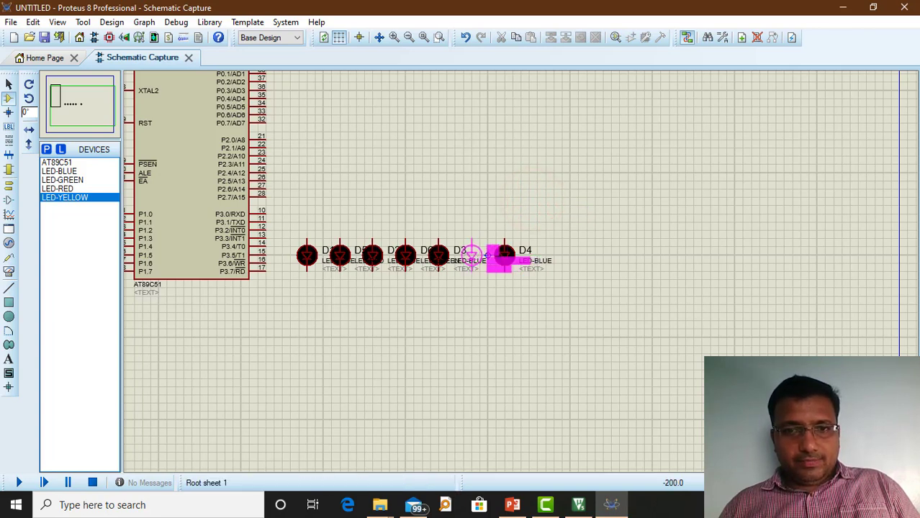
left_click(472, 247)
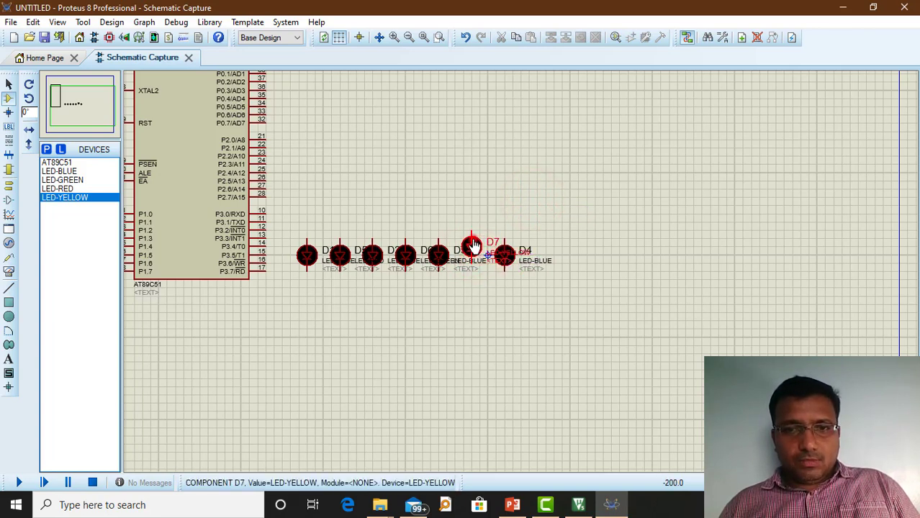
mouse_move(472, 241)
left_mouse_down()
mouse_move(479, 257)
mouse_move(472, 251)
left_mouse_up()
left_click(649, 226)
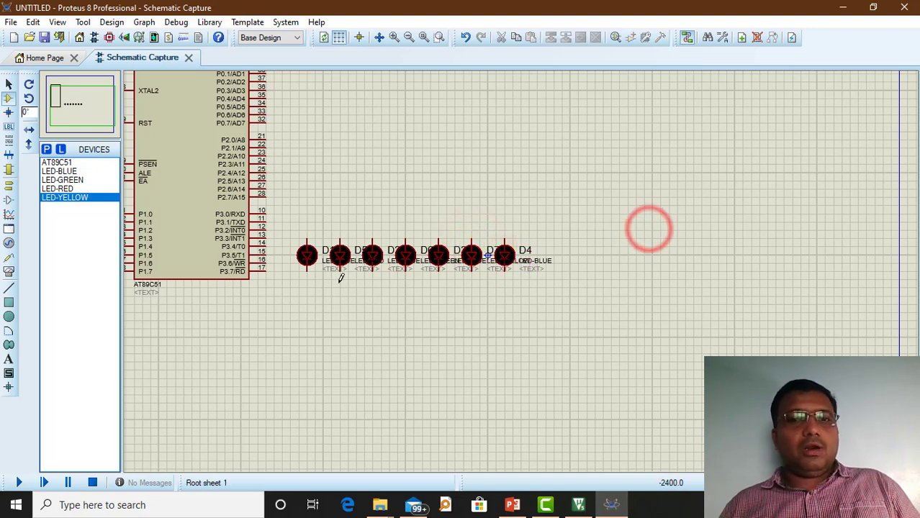
- Wire the cathode of D1 to the cathode of D4 with a common line running below the LED row
scroll(496, 273, "up", 1)
left_click(211, 270)
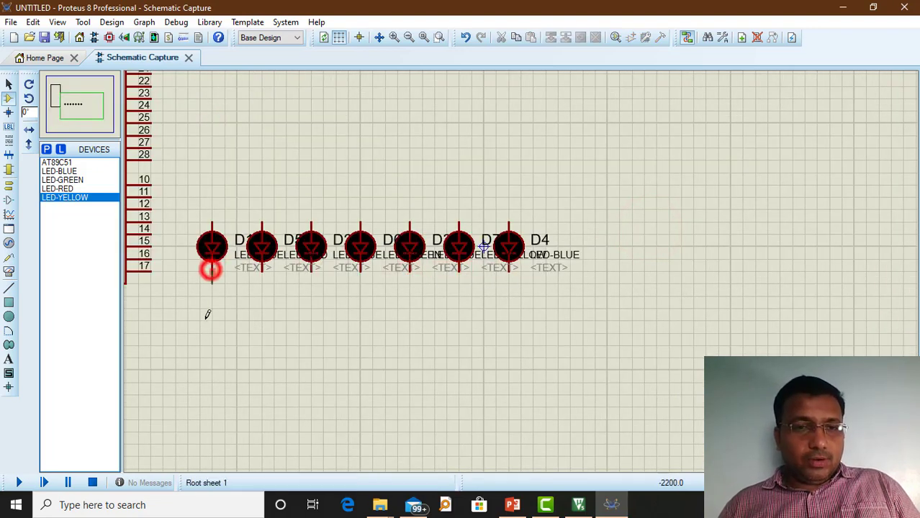
left_click(211, 319)
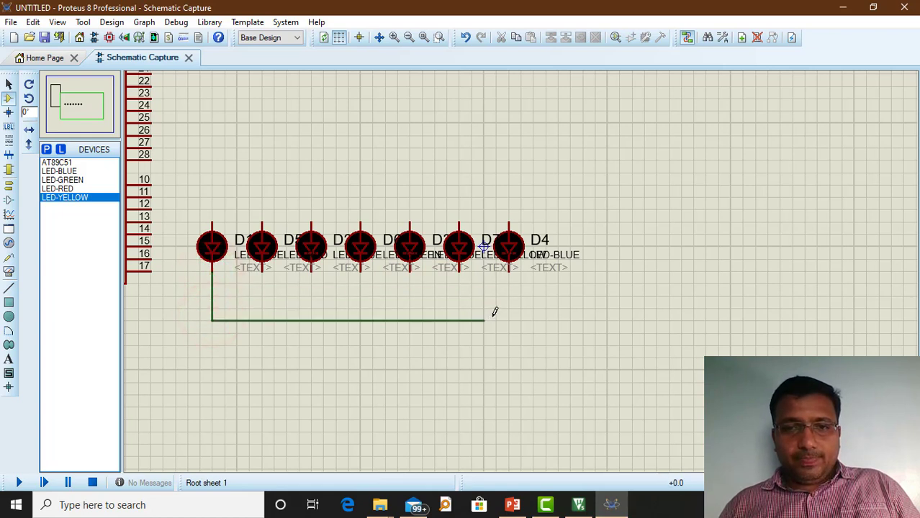
left_click(507, 319)
left_click(509, 272)
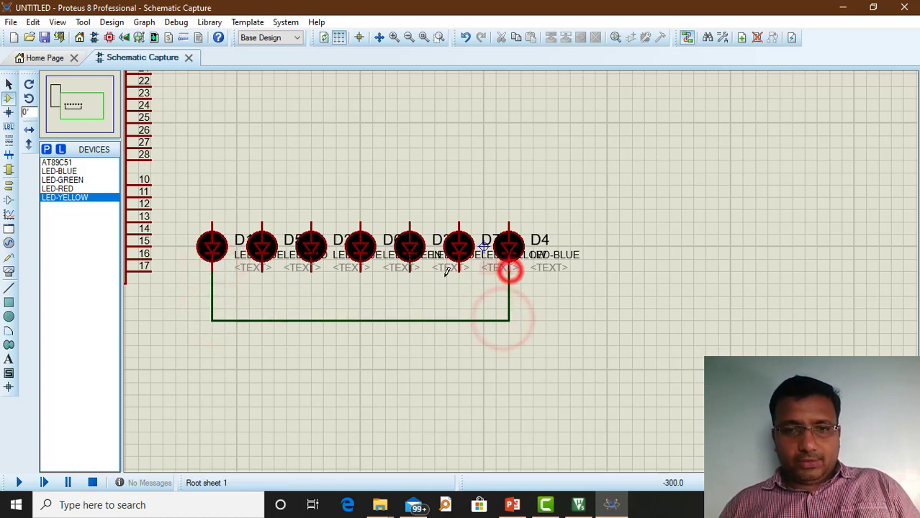
- Connect the cathodes of the five LEDs between D1 and D4 straight down to the common wire
left_click(459, 271)
left_click(459, 320)
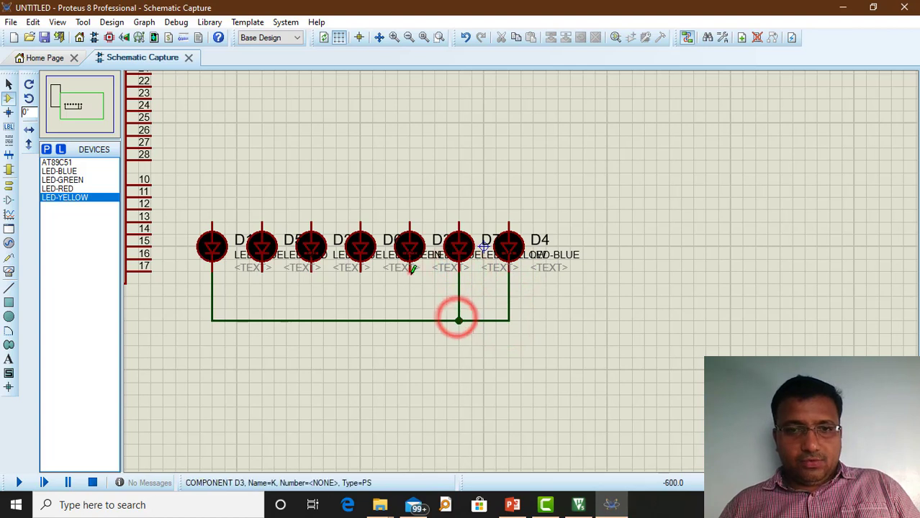
left_click(410, 271)
left_click(410, 319)
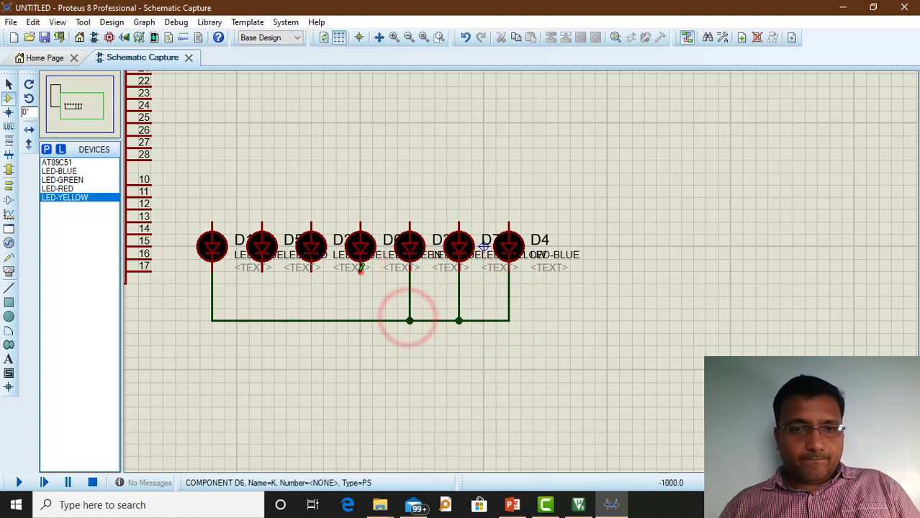
left_click(360, 269)
left_click(359, 320)
left_click(311, 271)
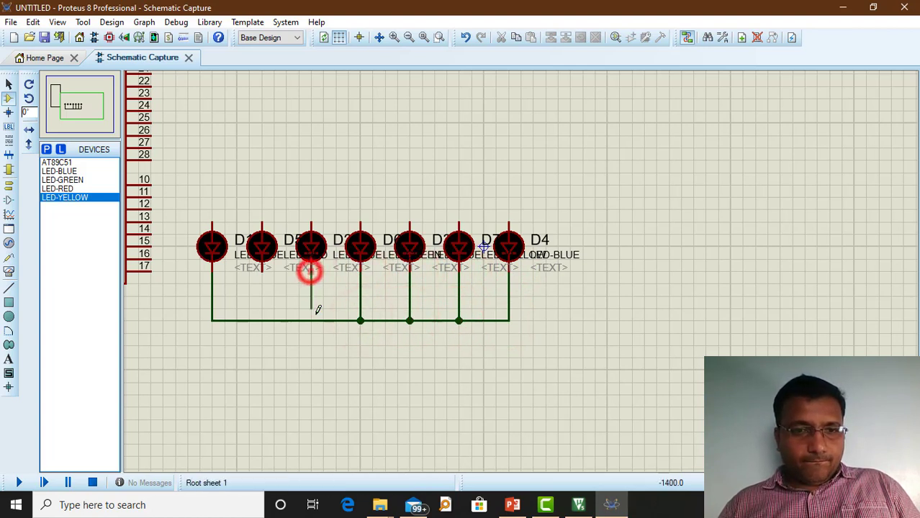
left_click(311, 320)
left_click(262, 272)
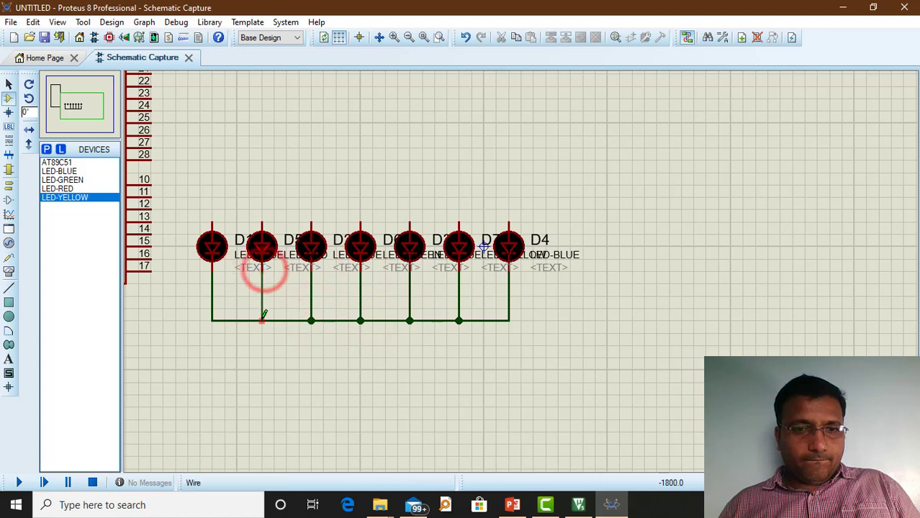
left_click(262, 319)
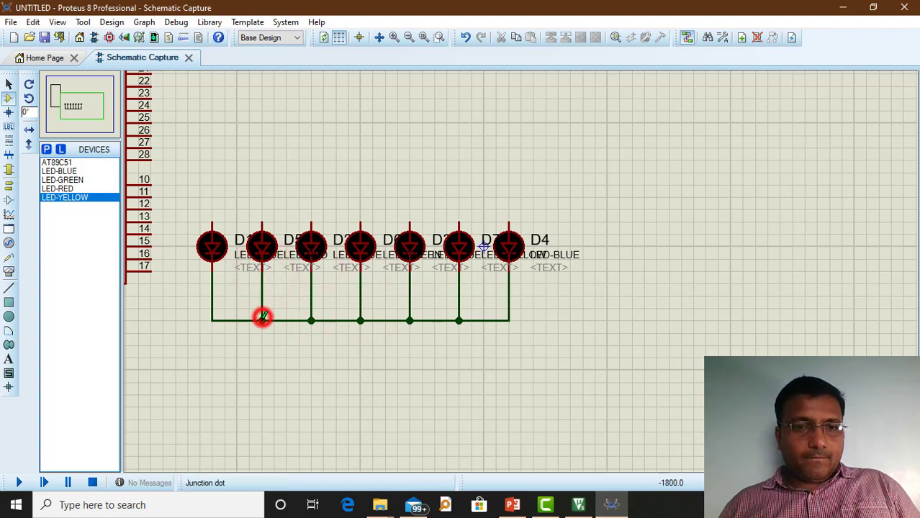
- Place a GROUND terminal centrally below the LED row and wire it to the common cathode line
left_click(10, 190)
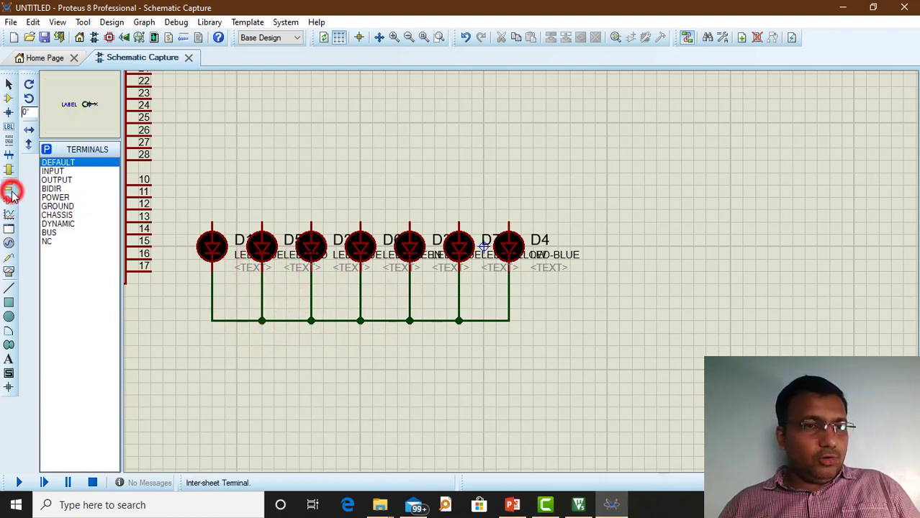
left_click(65, 207)
left_click(374, 350)
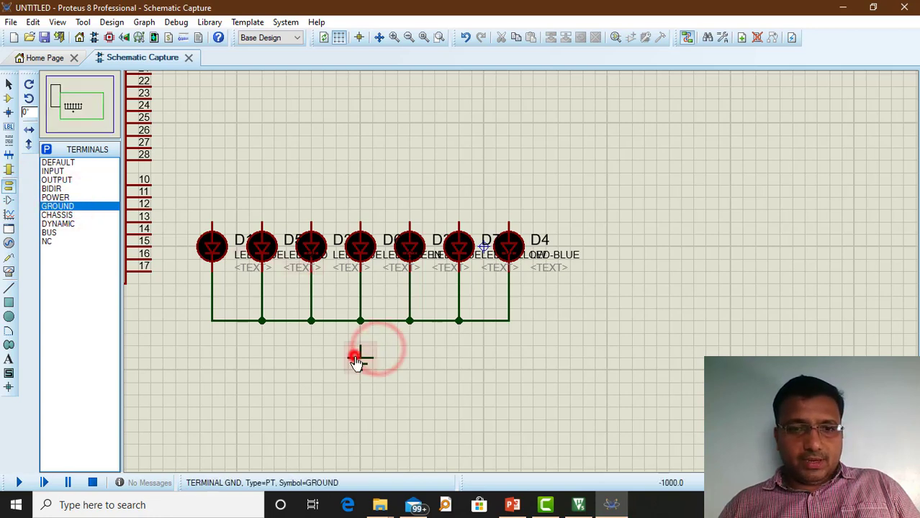
left_click(359, 354)
left_click(360, 320)
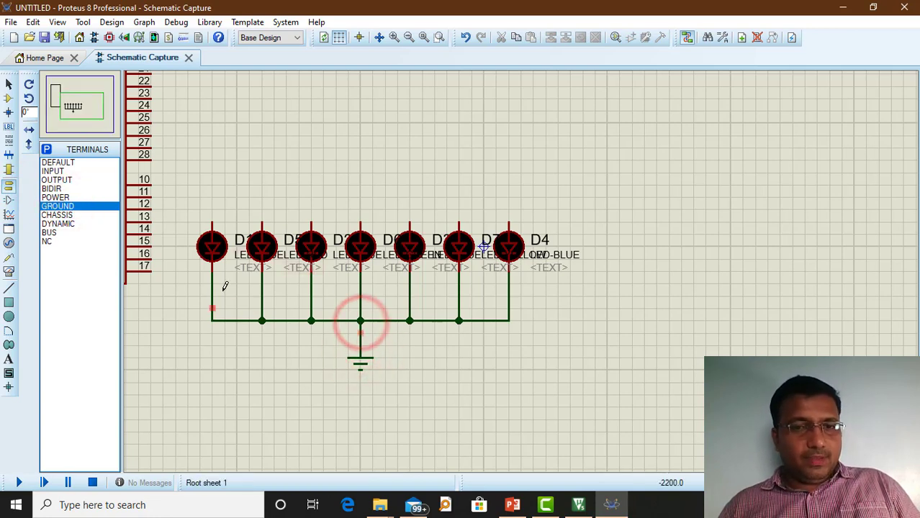
scroll(430, 170, "down", 1)
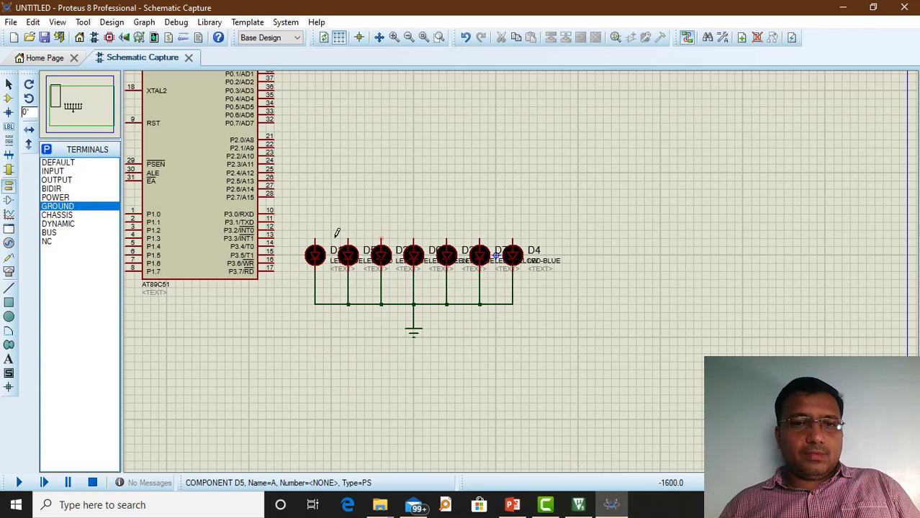
left_click(275, 139)
left_click(314, 241)
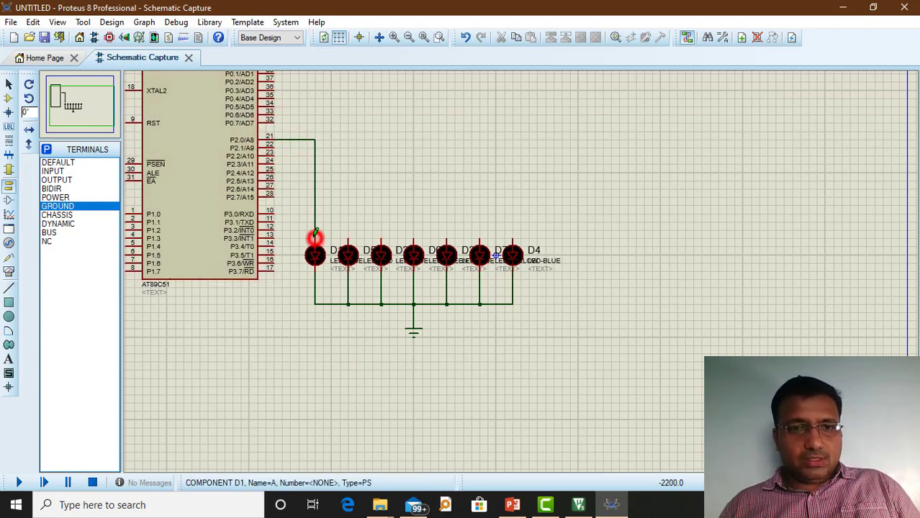
right_click(317, 143)
right_click(317, 142)
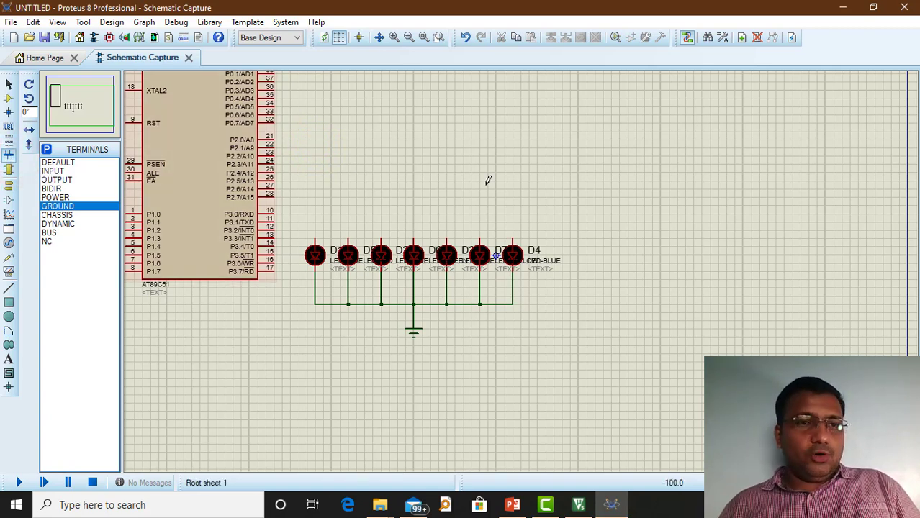
- Draw an L-shaped bus running down beside the AT89C51's port 2 pins and across above the LED row to just past D4
left_click(300, 130)
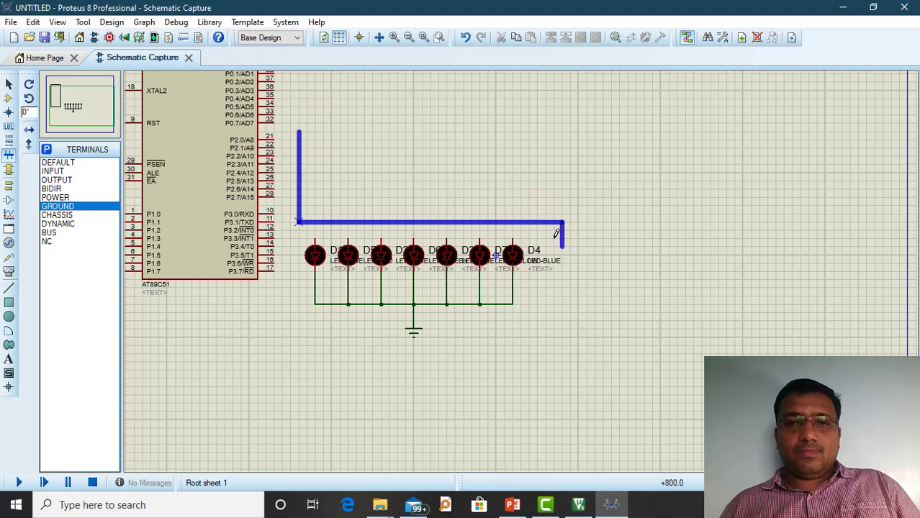
left_click(534, 221)
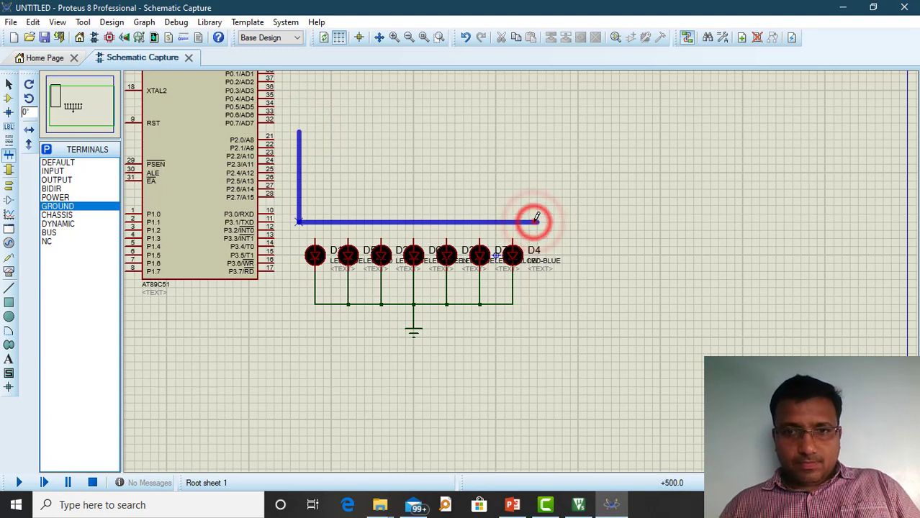
double_click(534, 222)
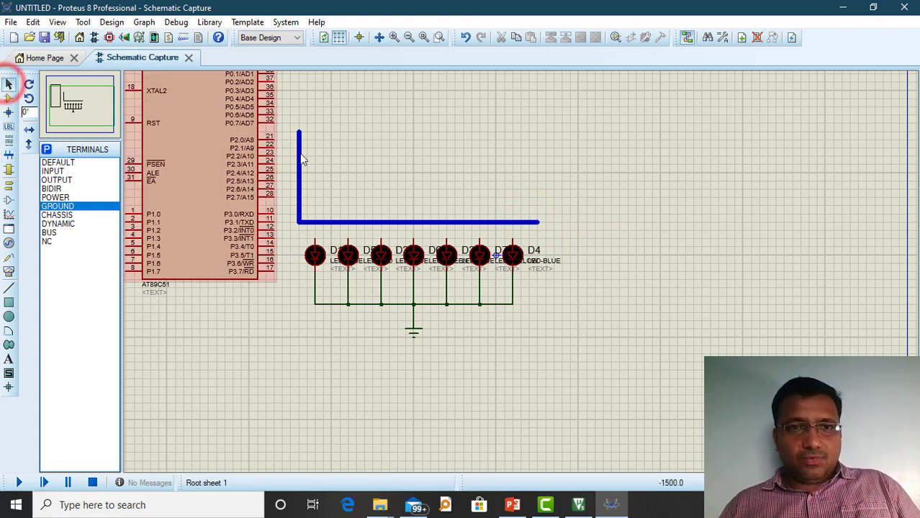
- Wire the AT89C51's port 2 pins P2.0 to P2.5 to the vertical part of the bus
left_click(272, 137)
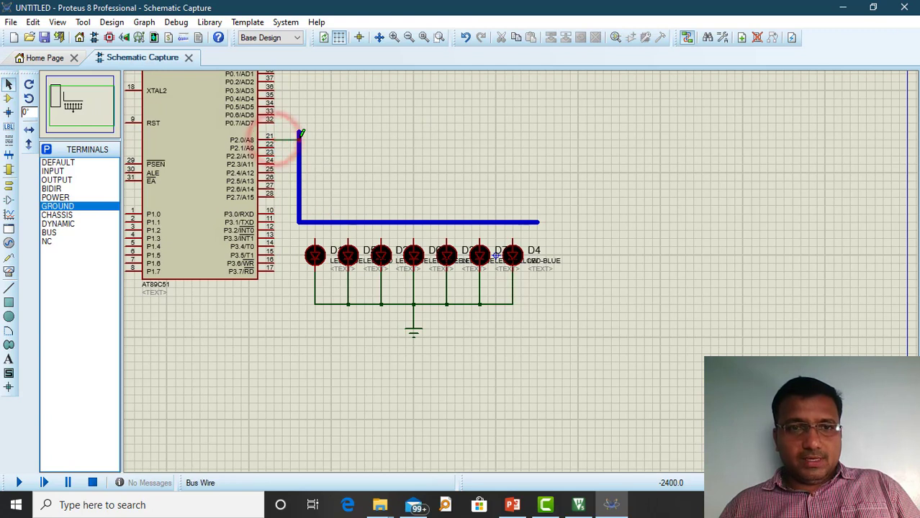
left_click(299, 137)
left_click(270, 145)
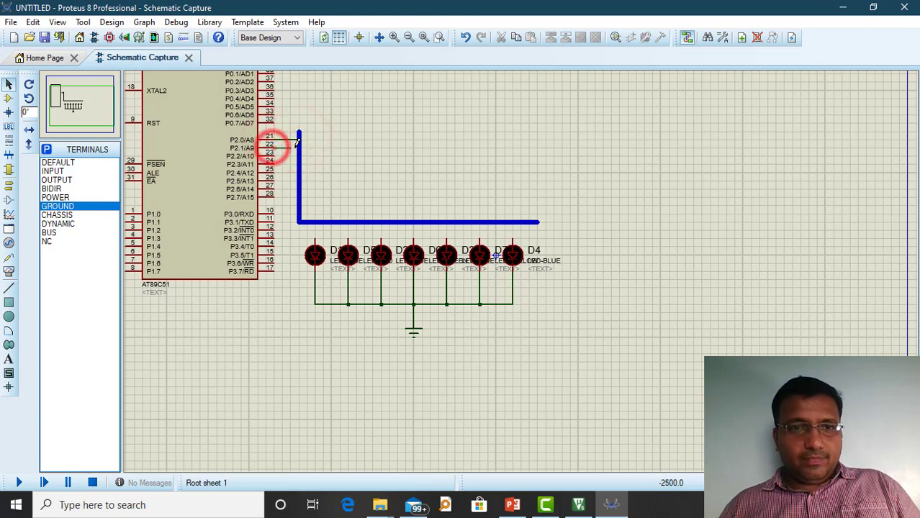
left_click(299, 146)
left_click(273, 154)
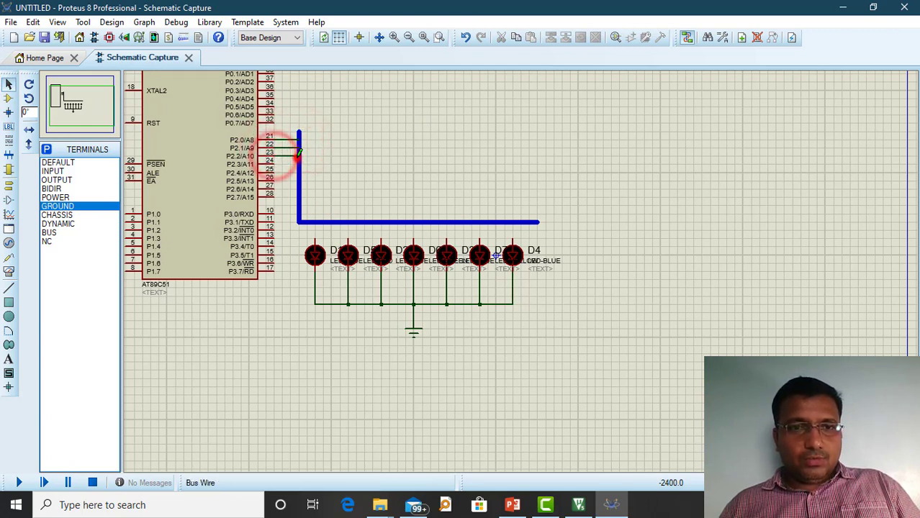
left_click(273, 161)
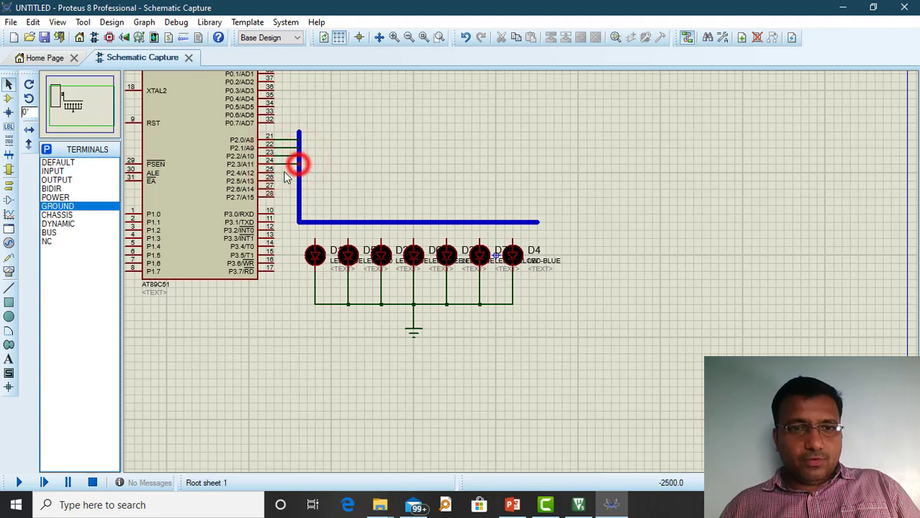
left_click(274, 169)
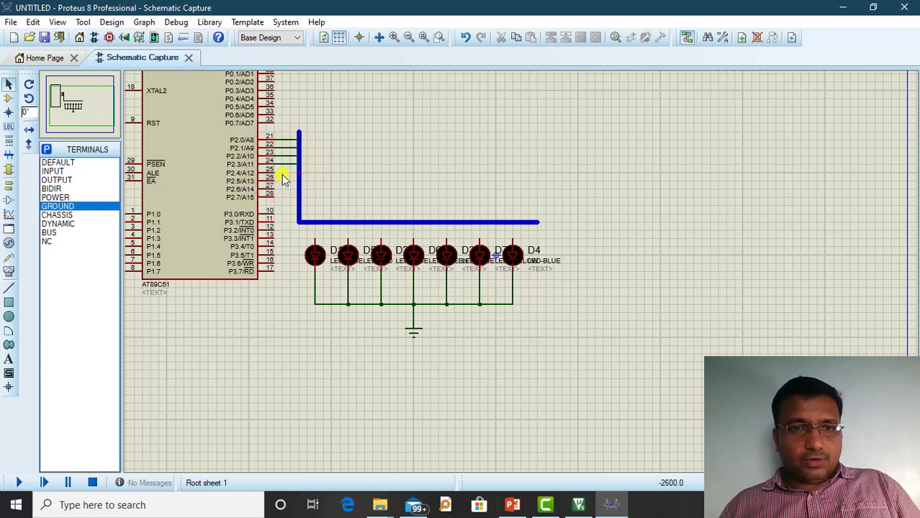
left_click(278, 171)
left_click(299, 170)
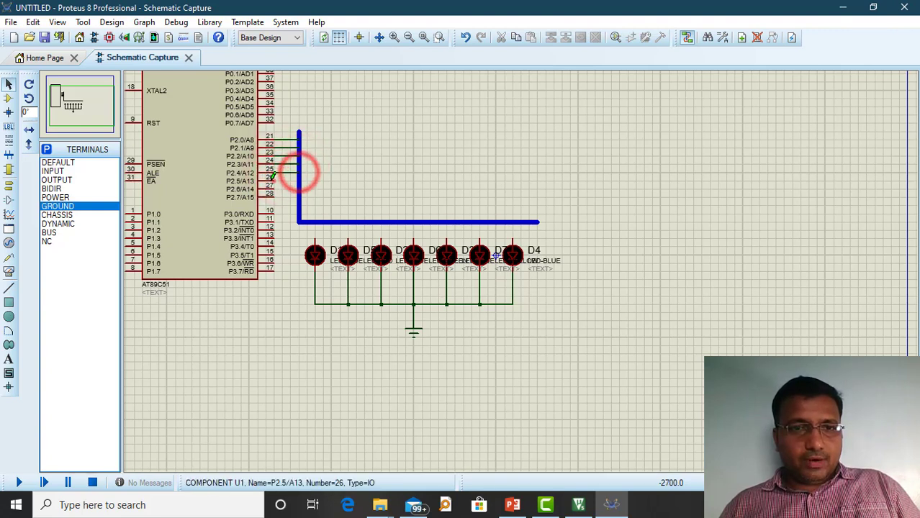
left_click(275, 177)
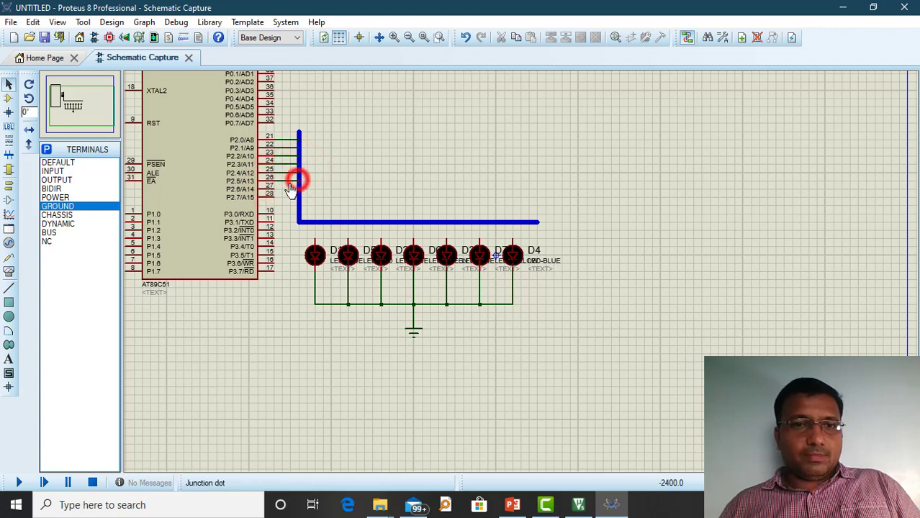
- Wire the AT89C51's port 2 pins P2.6 and P2.7 to the vertical part of the bus
left_click(273, 186)
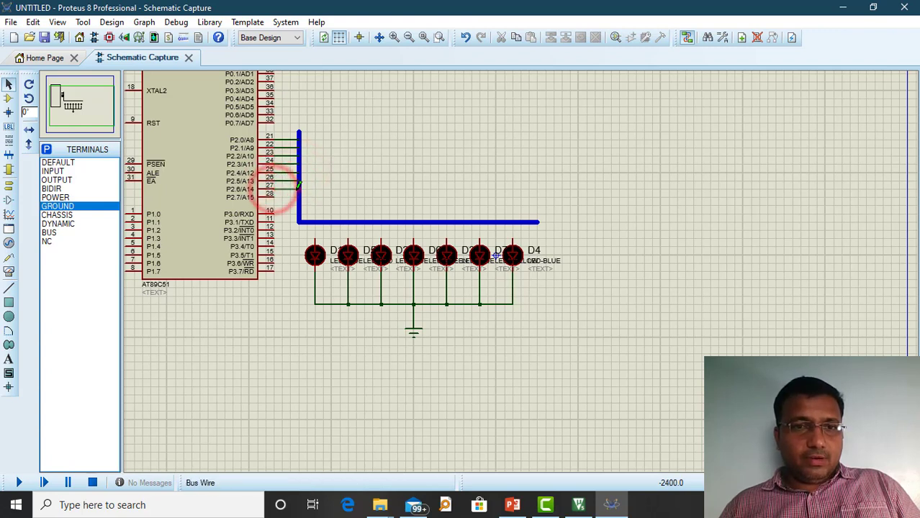
left_click(274, 195)
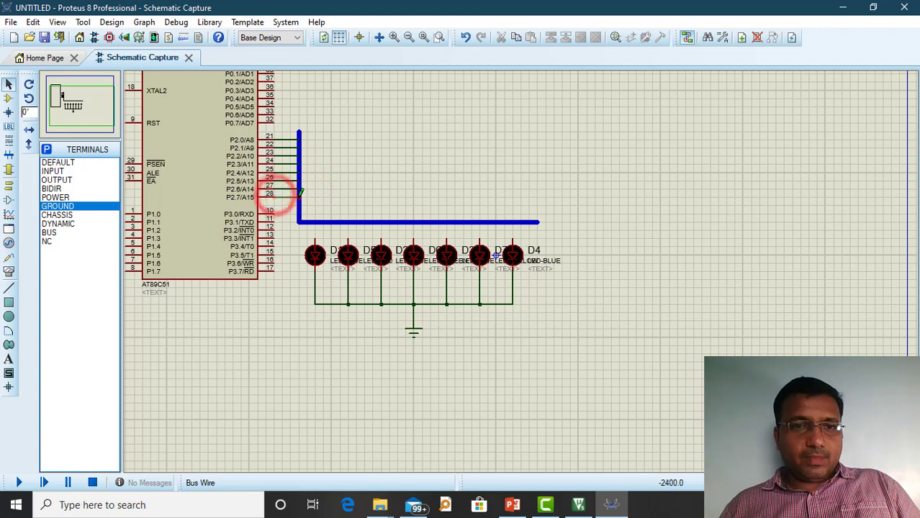
left_click(298, 195)
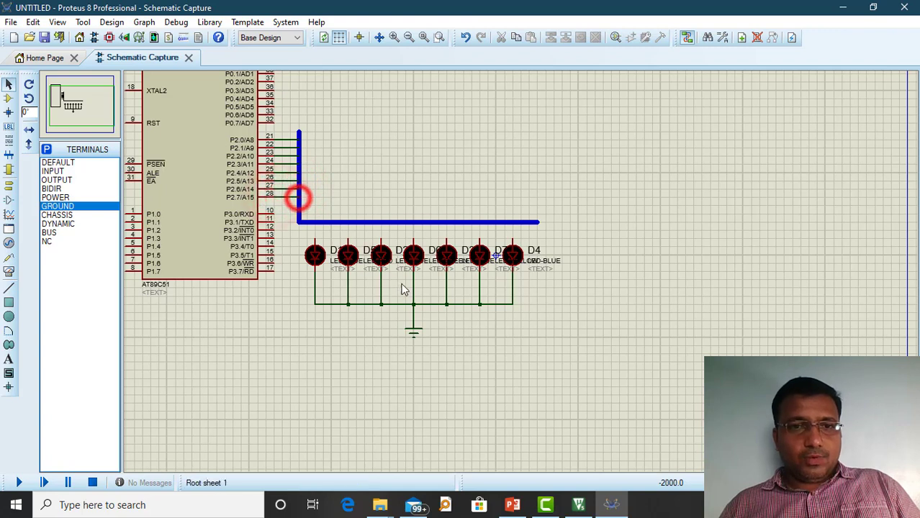
- Wire the anodes of all seven LEDs from D1 to D4 straight up to the horizontal part of the bus
left_click(315, 222)
left_click(348, 238)
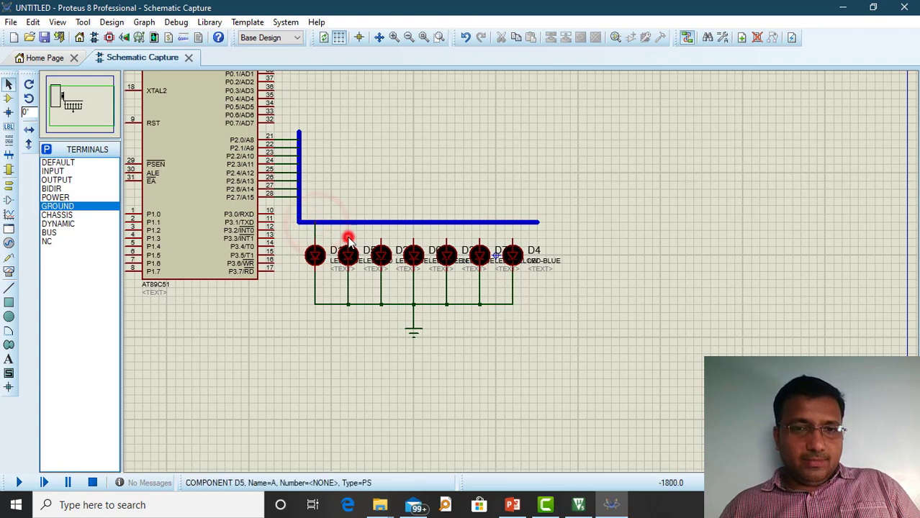
left_click(348, 222)
left_click(380, 239)
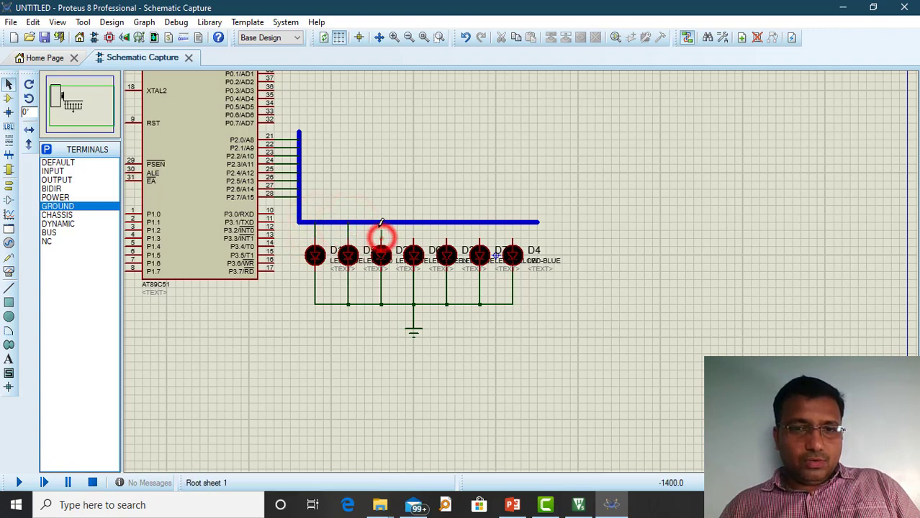
left_click(381, 222)
left_click(414, 238)
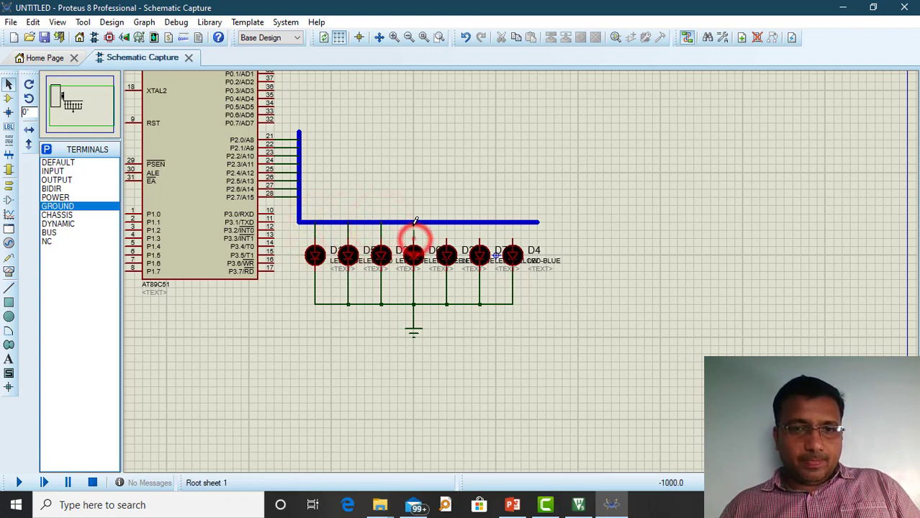
left_click(414, 222)
left_click(447, 238)
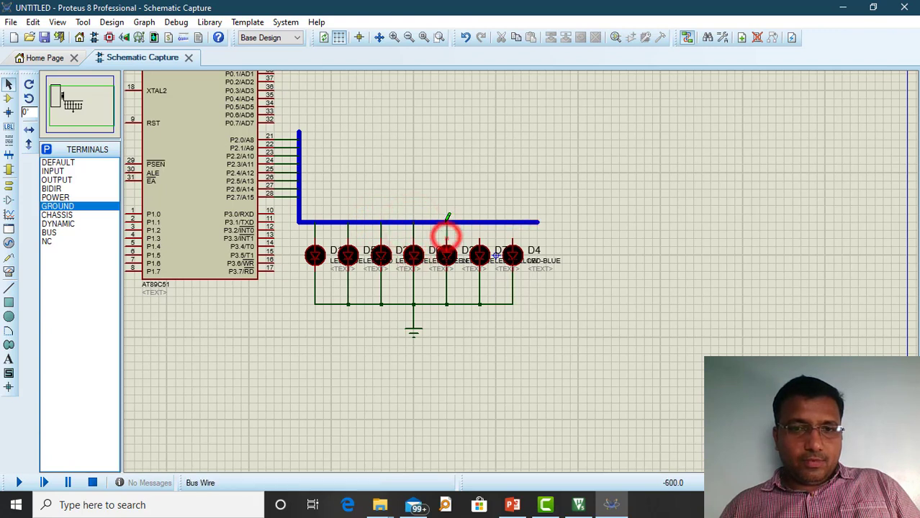
left_click(447, 222)
left_click(480, 236)
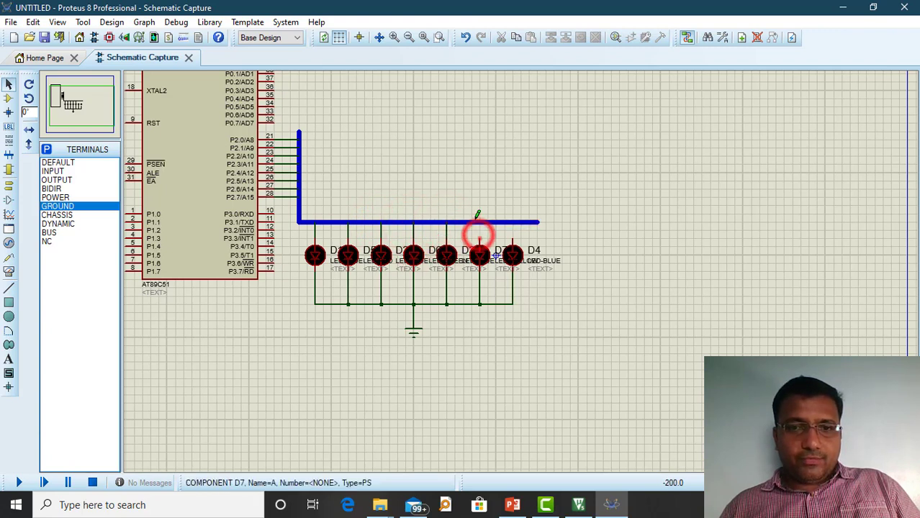
left_click(480, 221)
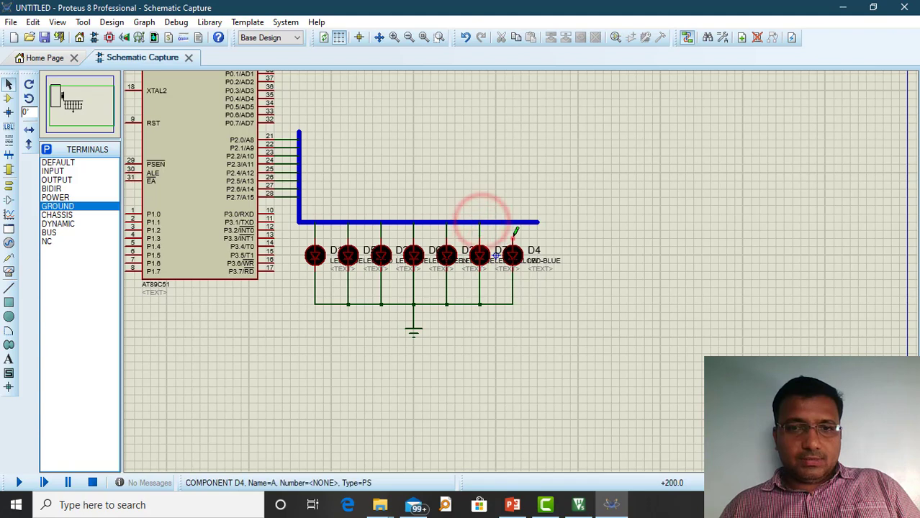
left_click(512, 237)
left_click(514, 223)
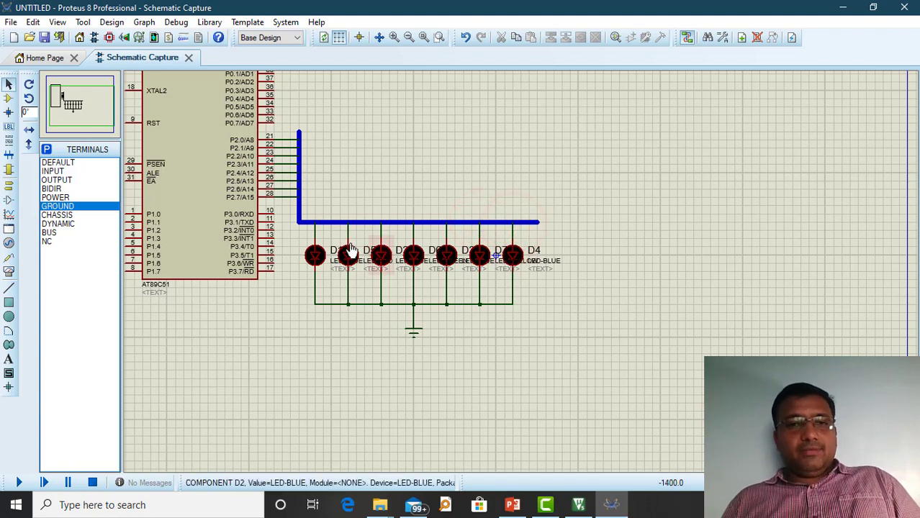
- Try to label the P2.0 wire with the Property Assignment Tool using the string PROPERTY=P2.#
scroll(349, 255, "up", 1)
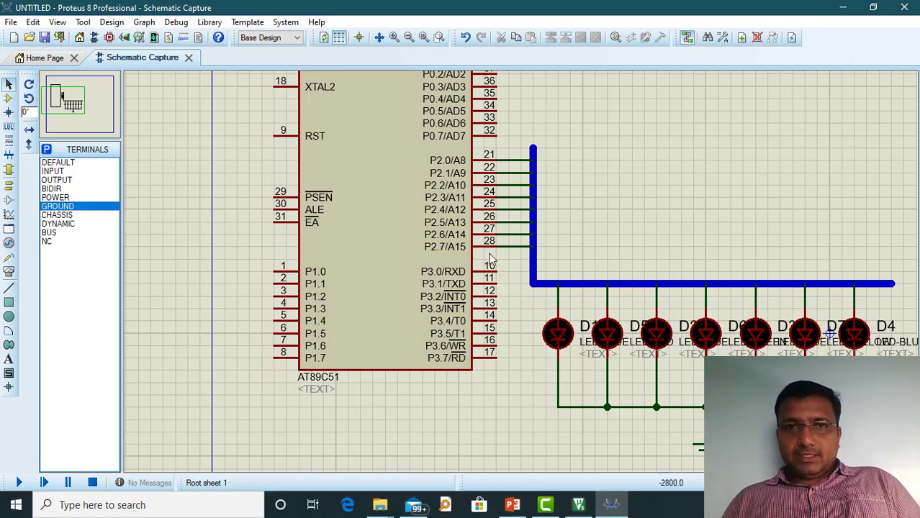
left_click(533, 270)
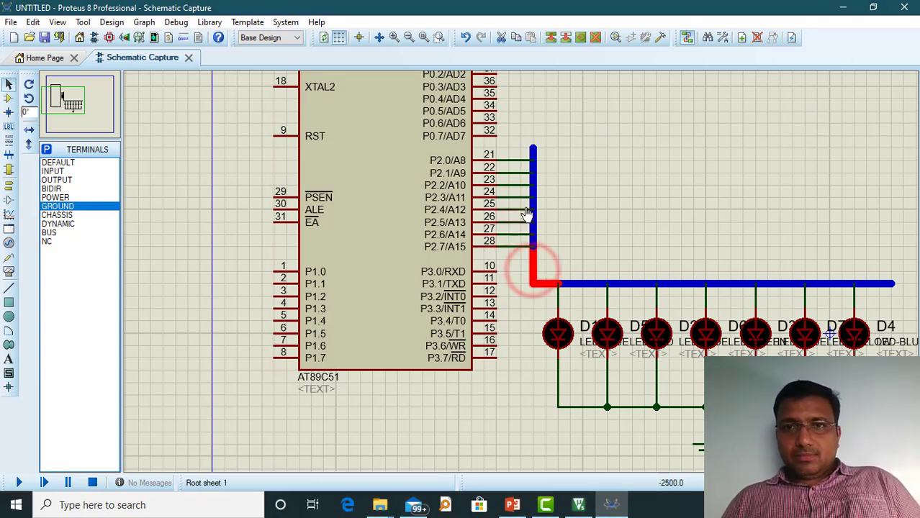
left_click(723, 37)
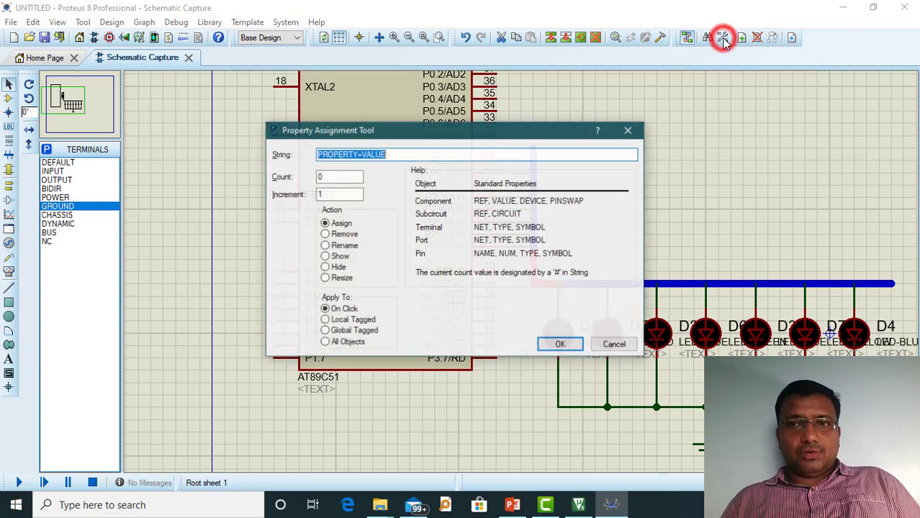
left_click(399, 154)
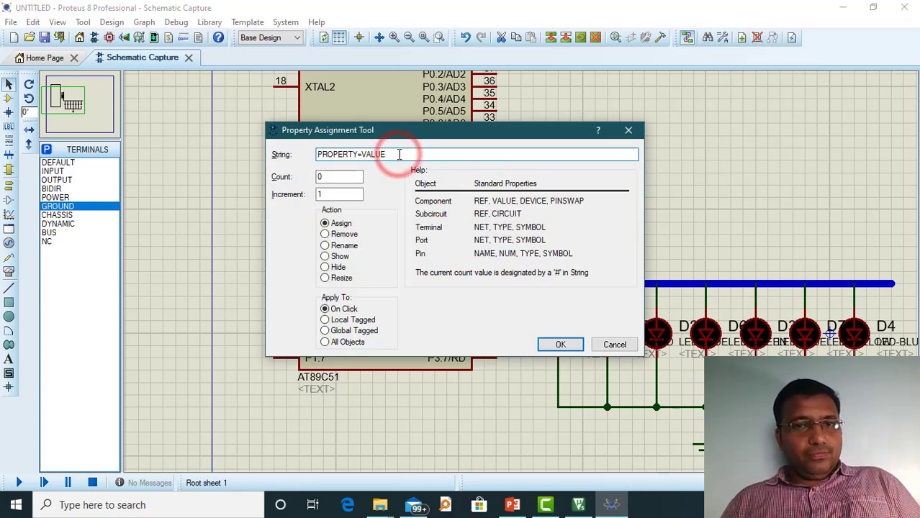
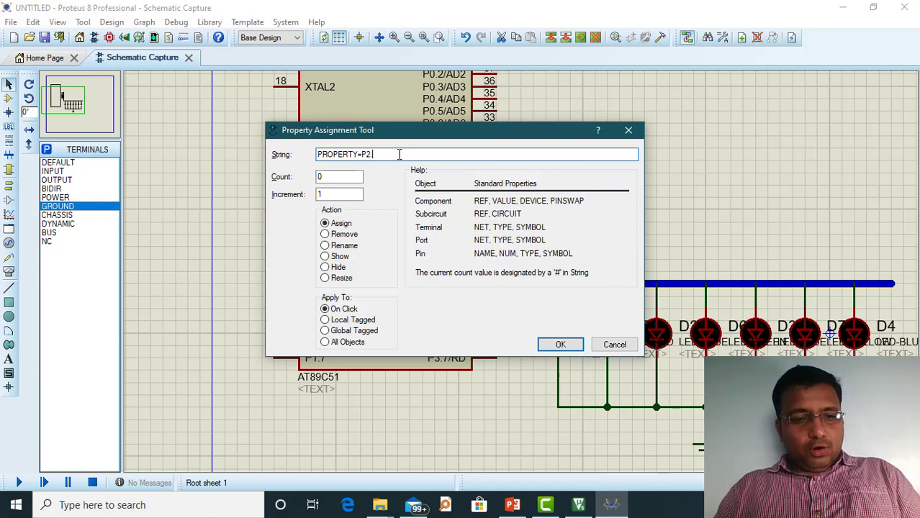
type(".#")
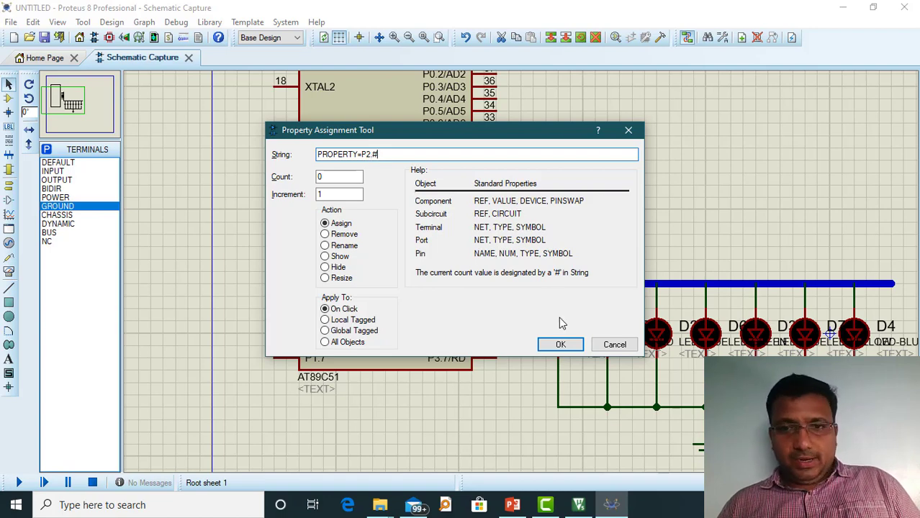
left_click(561, 345)
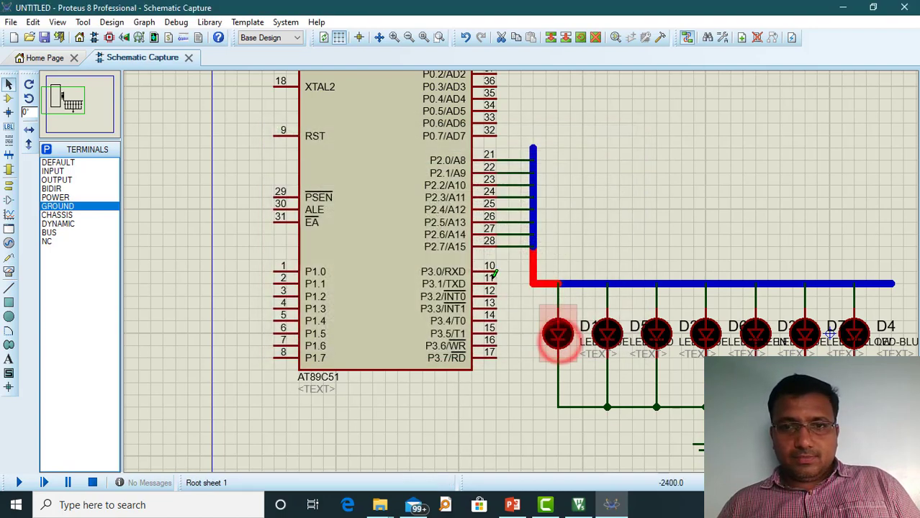
left_click(509, 165)
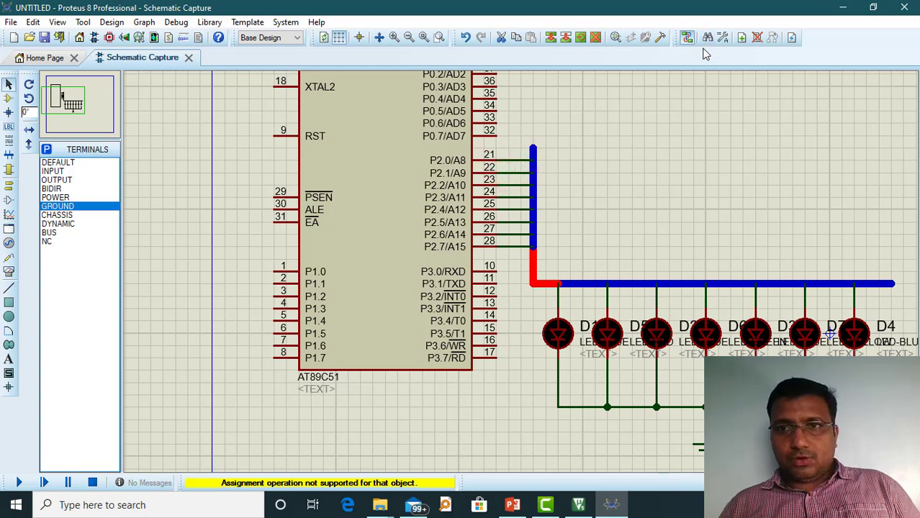
- Try to label the P2.0 wire with the property assignment string VALUE=P2.#
left_click(724, 39)
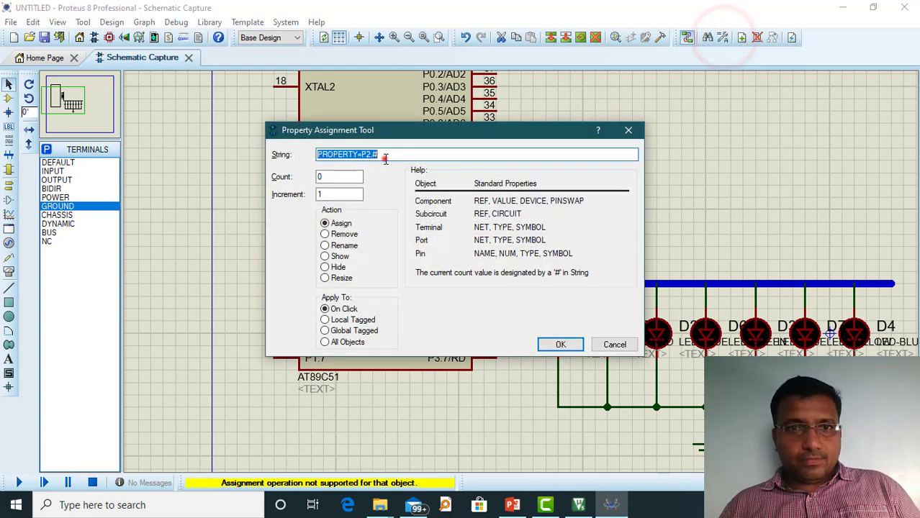
left_click(386, 154)
key("BackSpace")
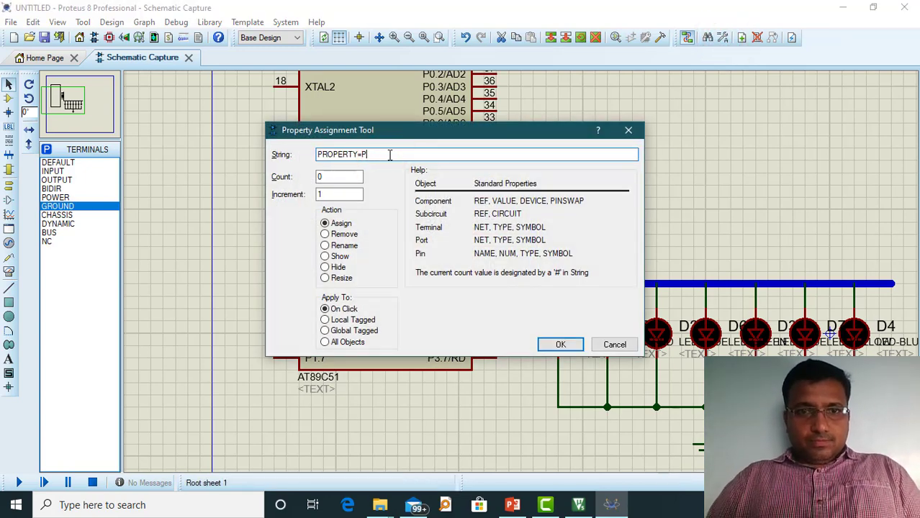
key("BackSpace")
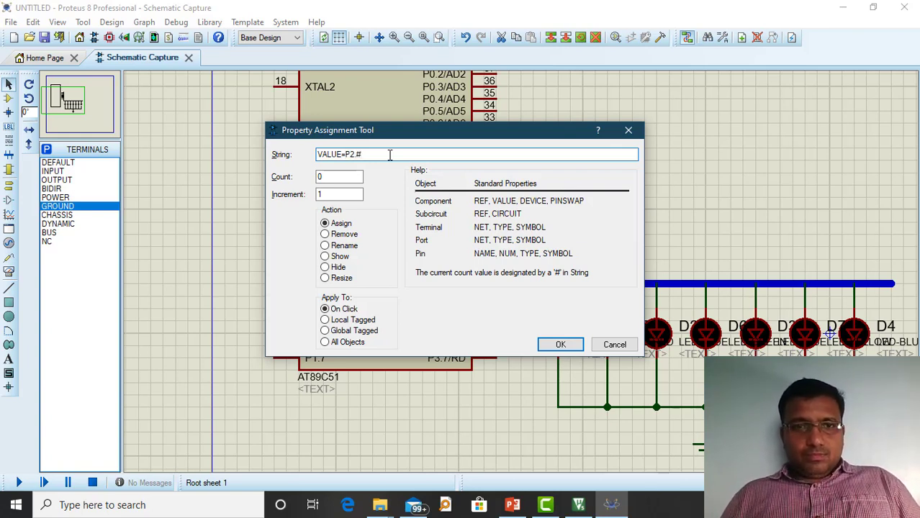
left_click(559, 345)
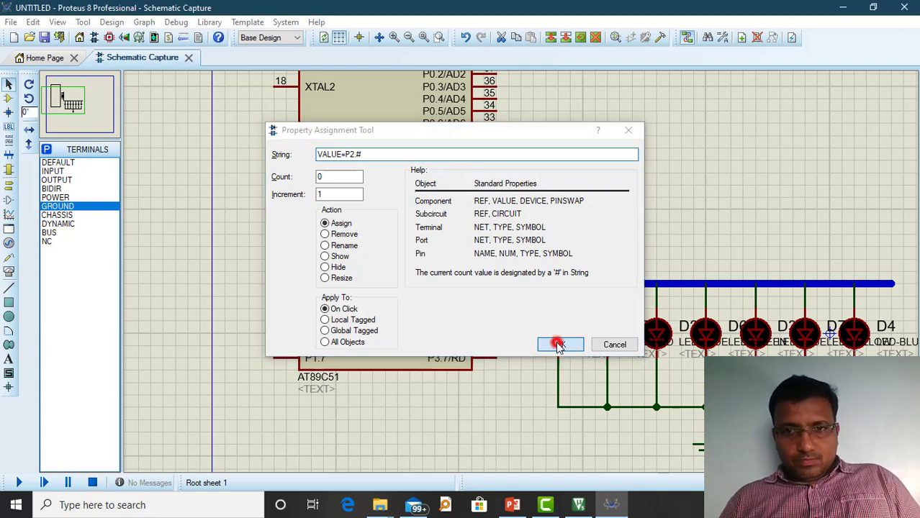
left_click(523, 138)
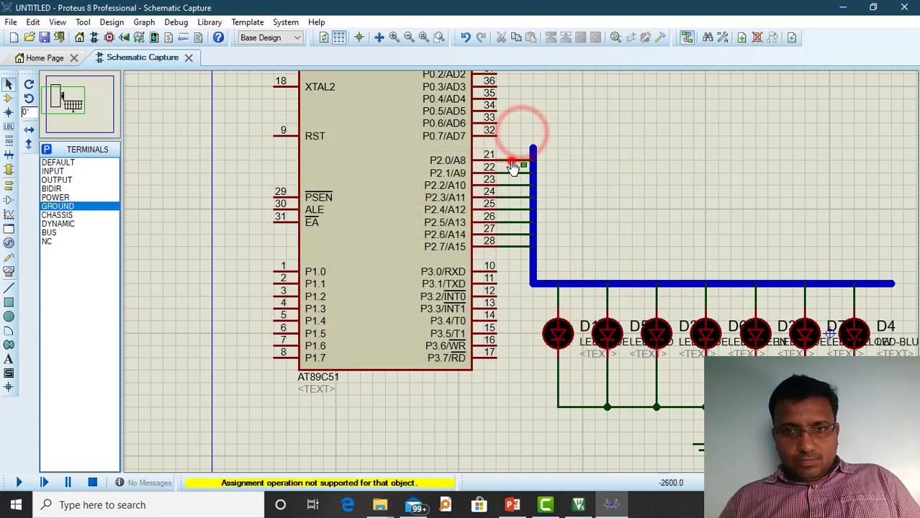
left_click(511, 162)
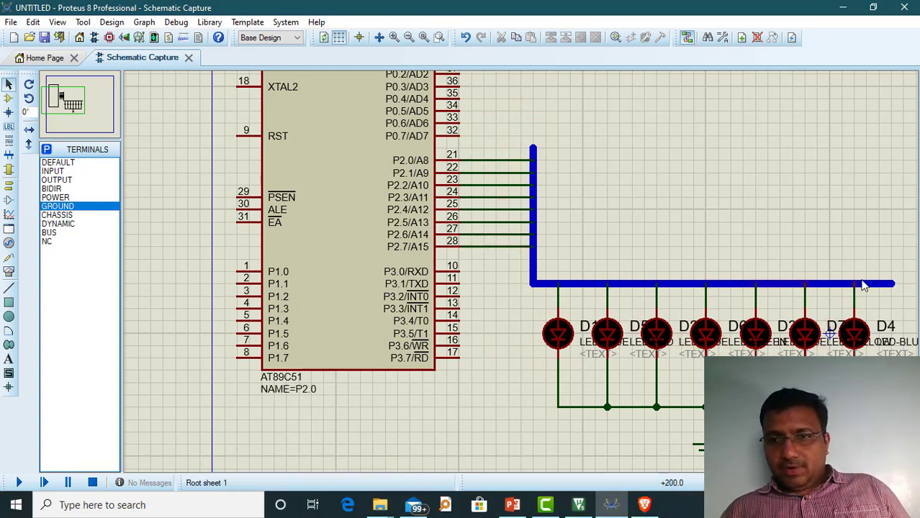
- Label the eight port 2 wires P2.0 to P2.7 in order with the Property Assignment Tool, using NET=P2.#, count 0 and increment 1
left_click(724, 40)
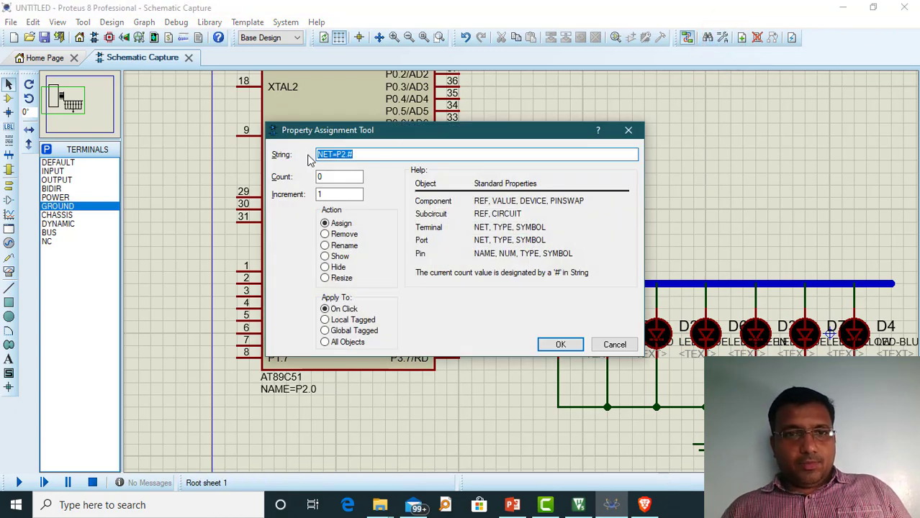
left_click(354, 154)
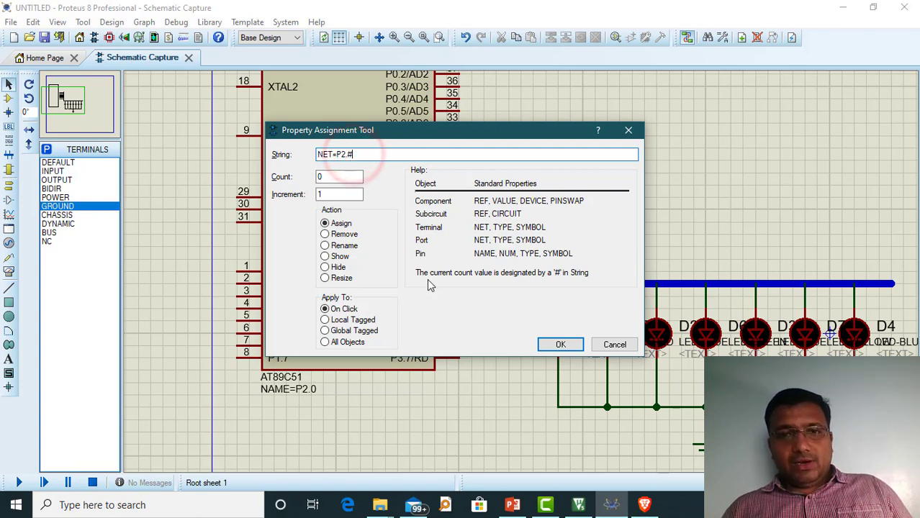
left_click(321, 195)
type("1")
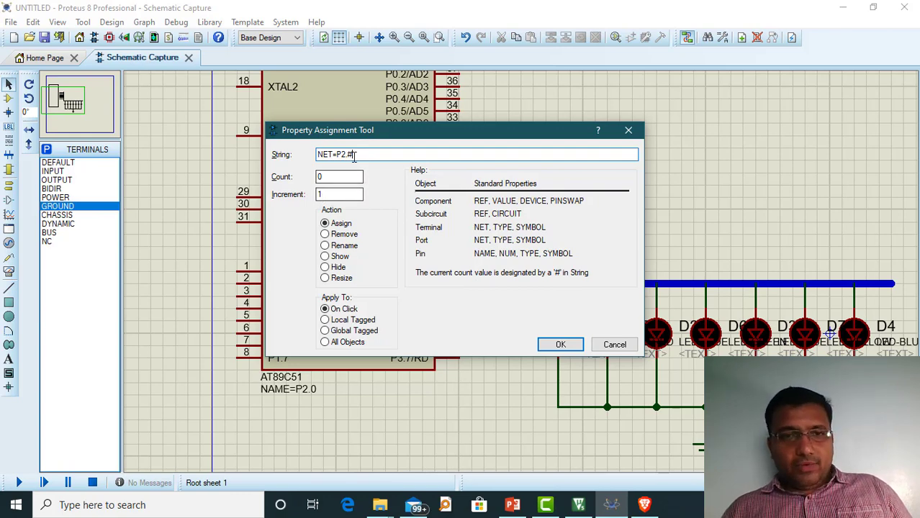
left_click(561, 345)
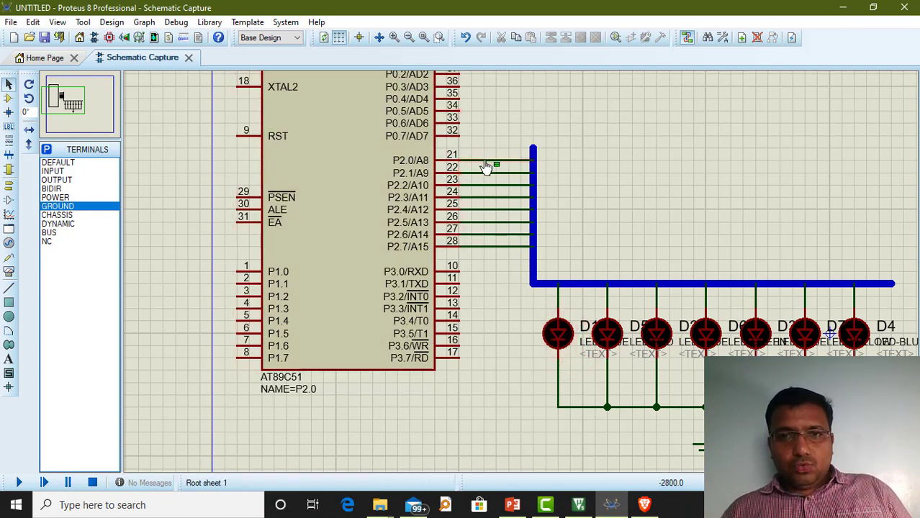
left_click(485, 159)
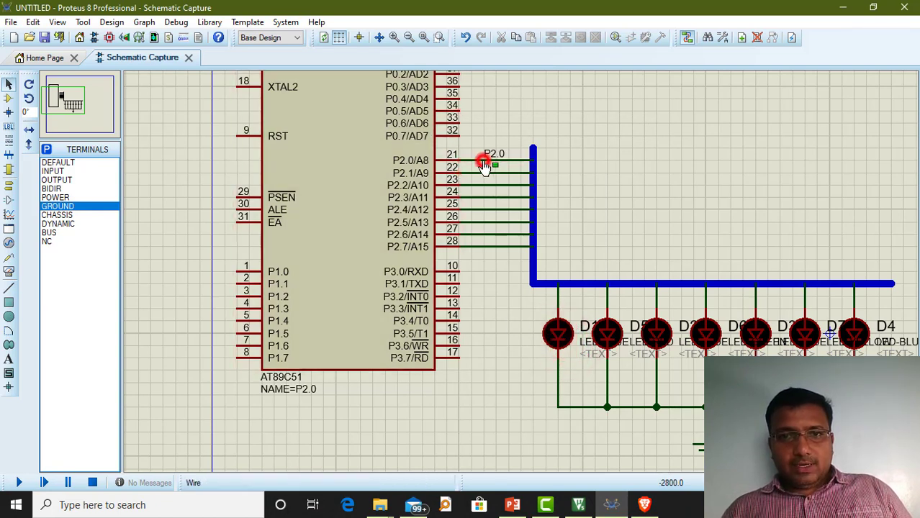
left_click(486, 172)
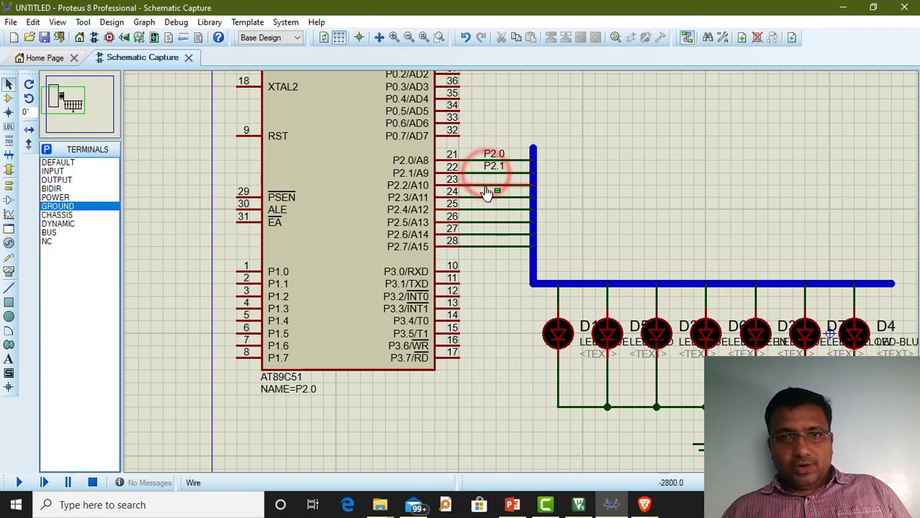
left_click(486, 185)
left_click(485, 197)
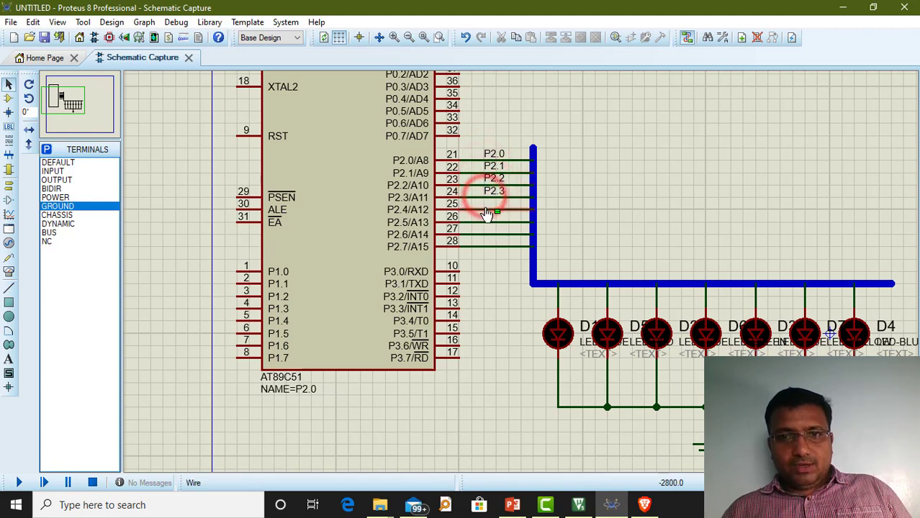
left_click(486, 210)
left_click(486, 222)
left_click(486, 235)
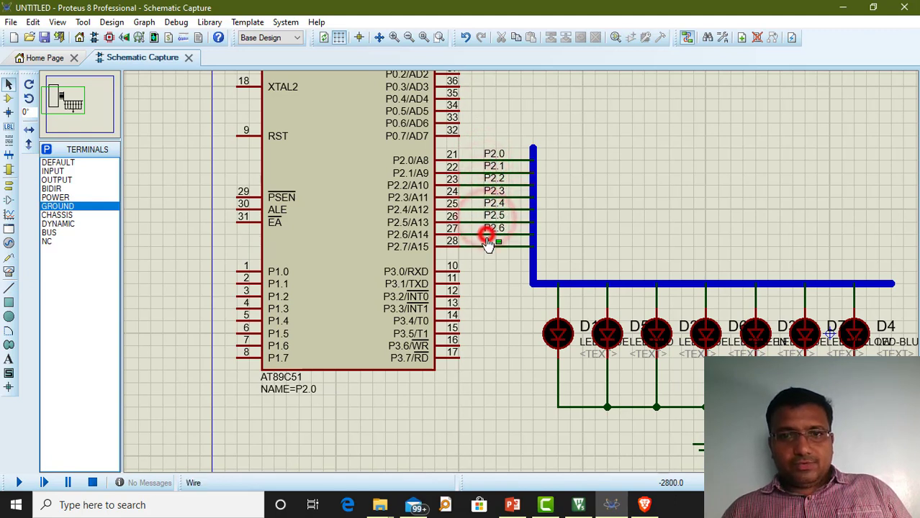
left_click(486, 247)
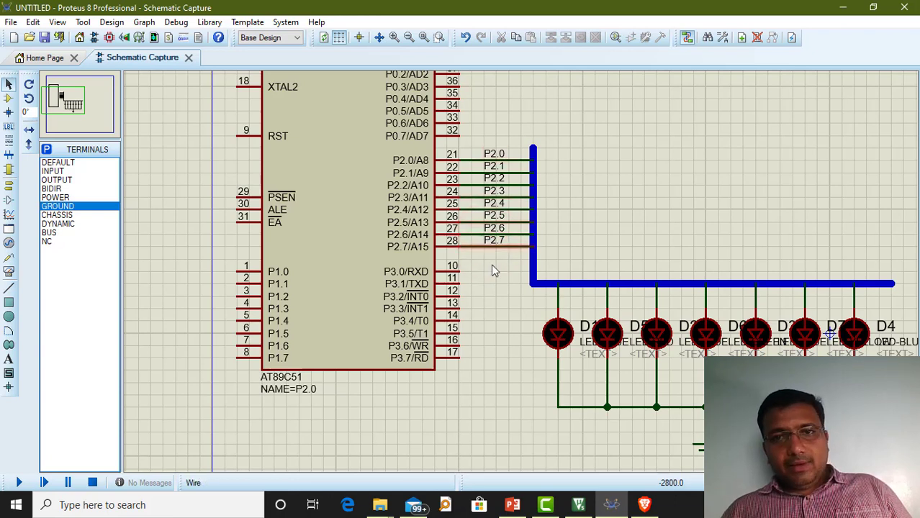
- Label the seven LED anode wires P2.0 to P2.6 in order with the Property Assignment Tool, using NET=P2.#, count 0 and increment 1
left_click(724, 37)
left_click(418, 155)
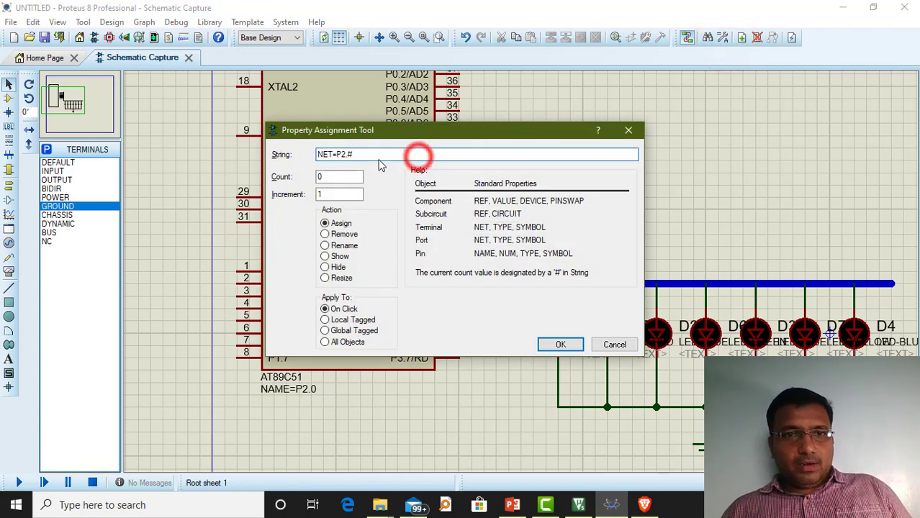
left_click(381, 150)
key("BackSpace")
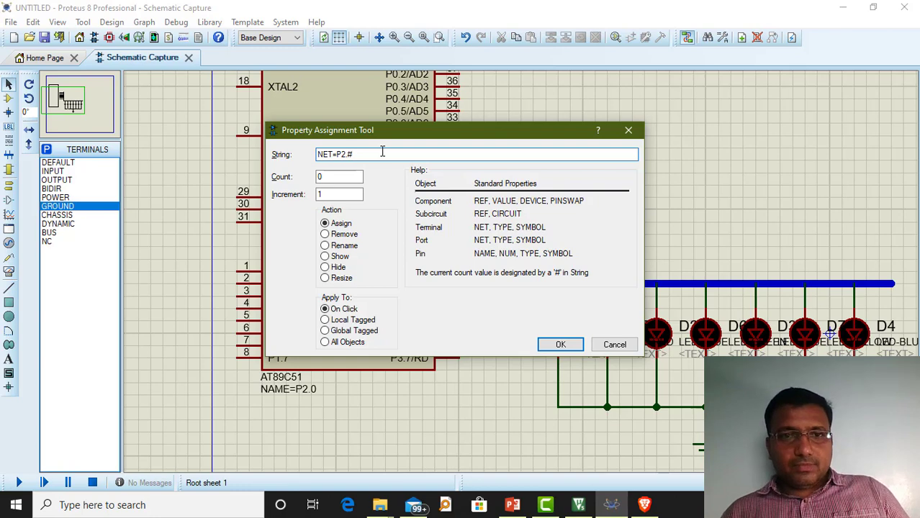
left_click(552, 345)
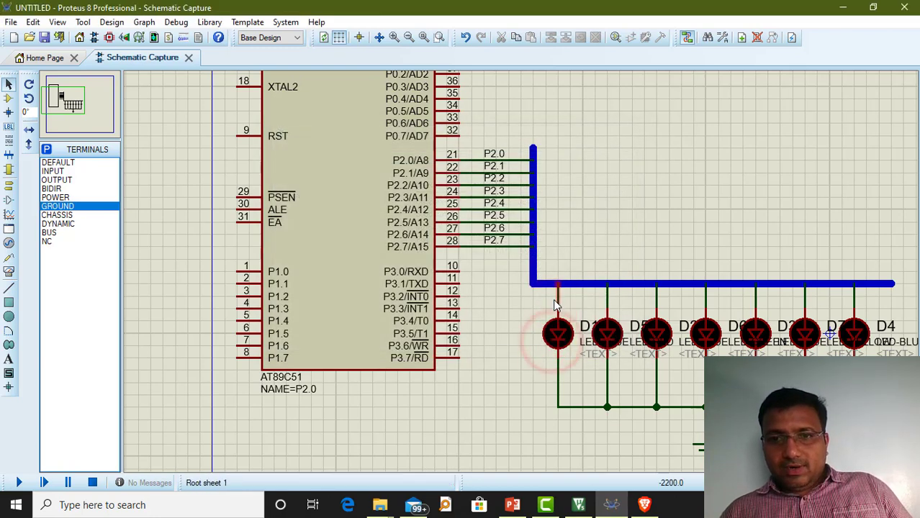
left_click(558, 298)
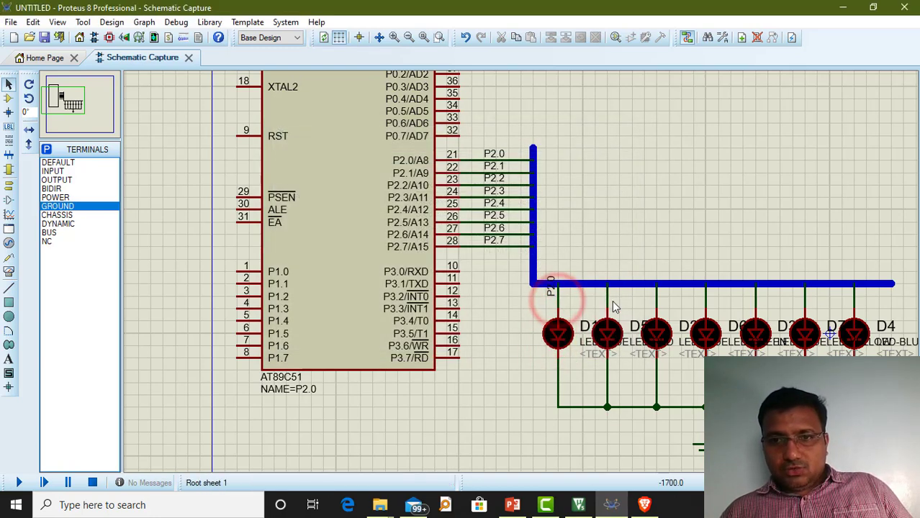
left_click(606, 301)
left_click(656, 300)
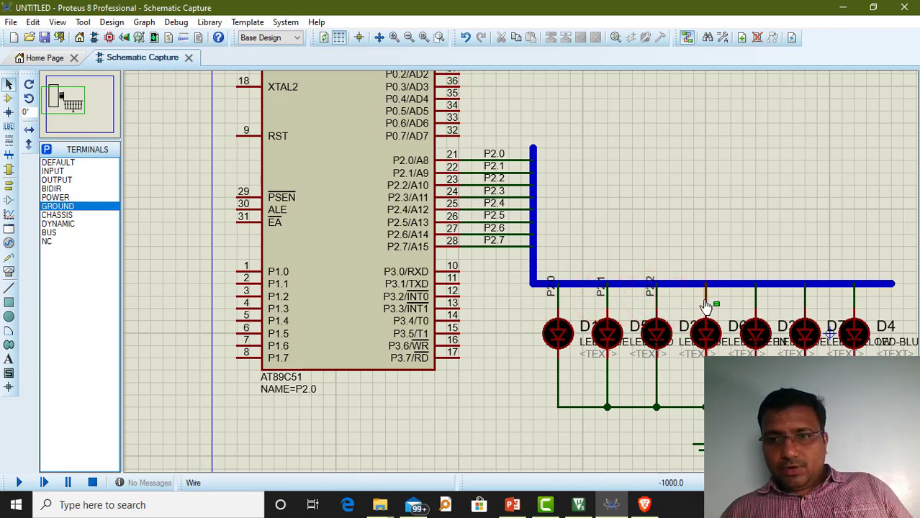
left_click(705, 303)
left_click(756, 302)
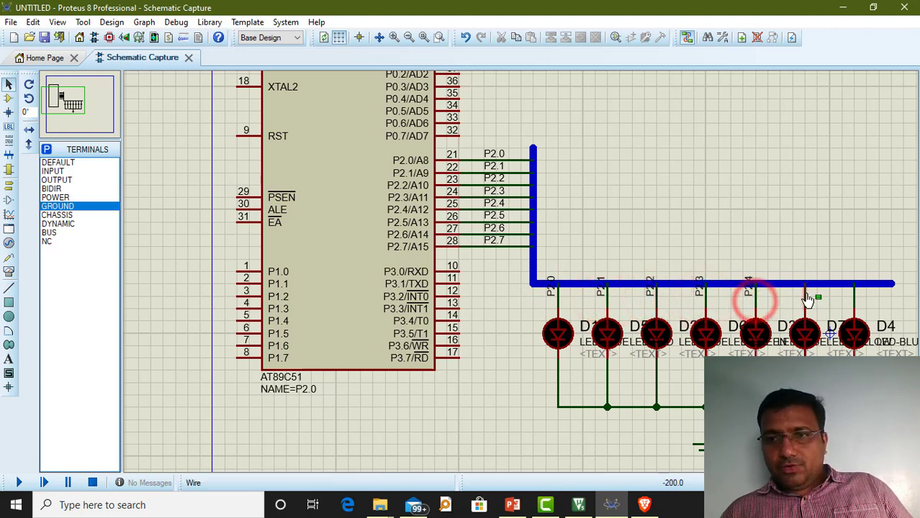
left_click(805, 301)
left_click(853, 300)
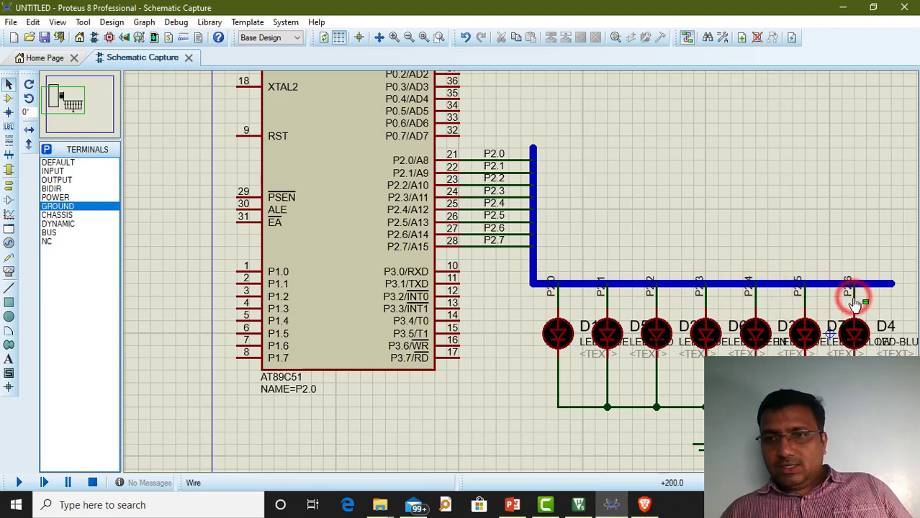
- Place an eighth LED of type LED-RED beside D4 and wire it to the bus and the common ground line
left_click(8, 98)
left_click(68, 189)
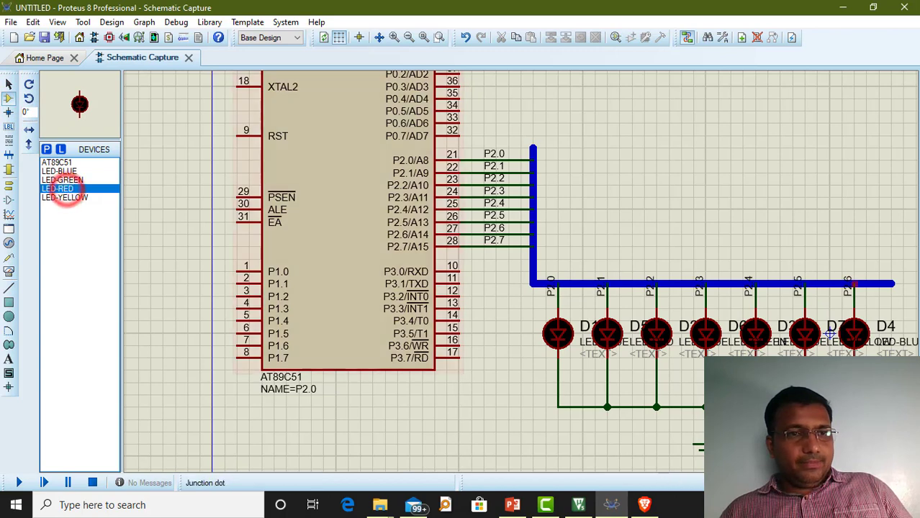
left_click(900, 320)
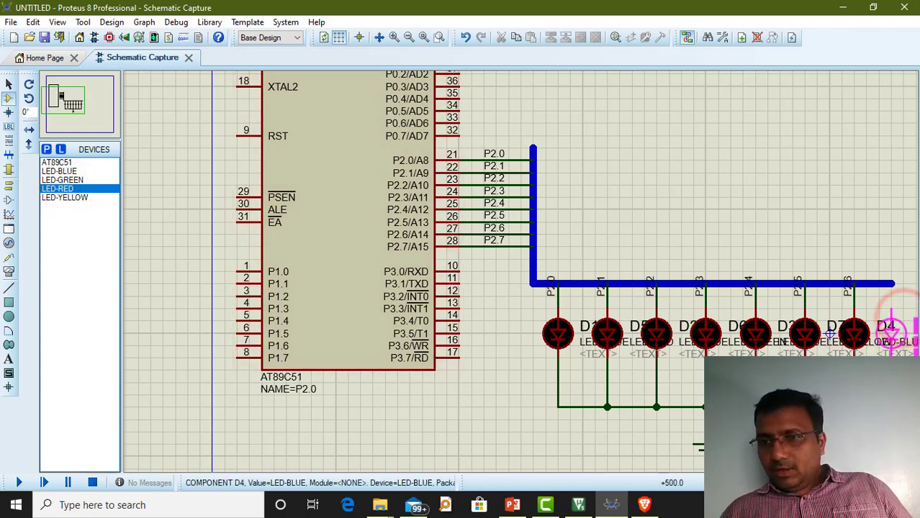
left_click(899, 320)
left_click(488, 265)
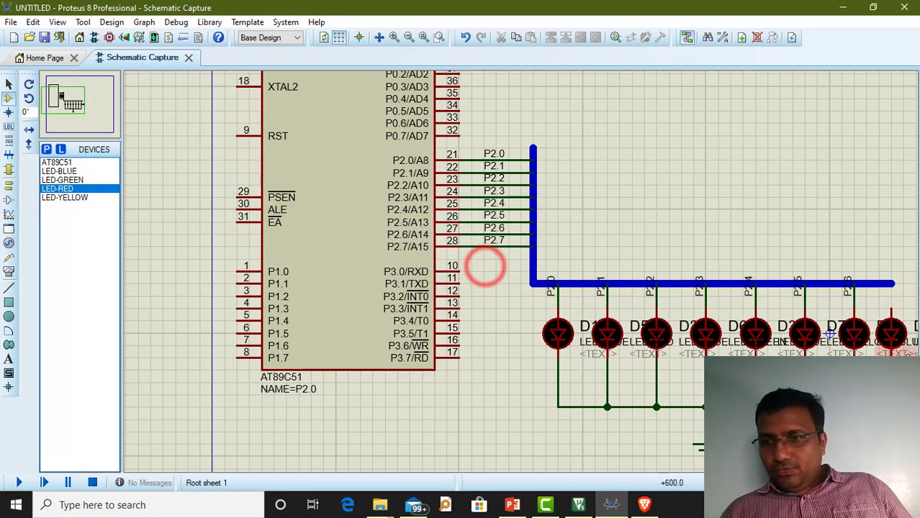
left_click(891, 308)
left_click(887, 283)
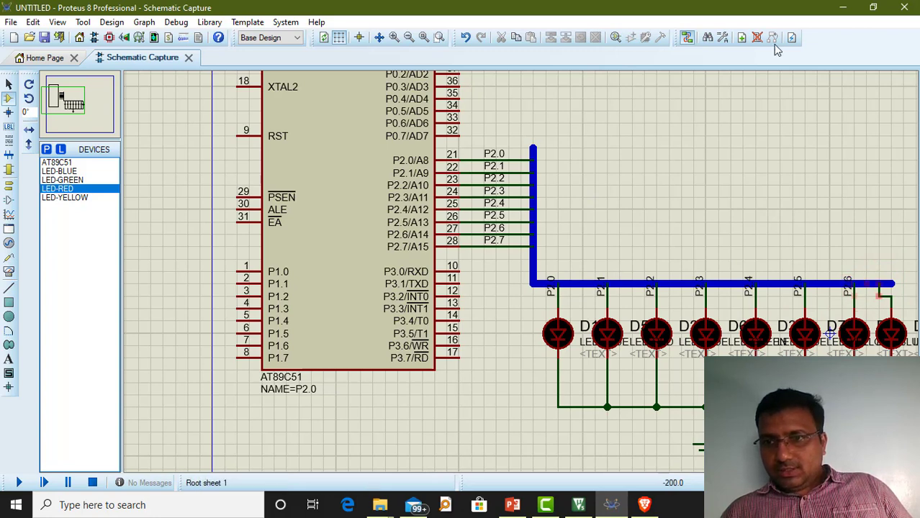
- Label the new red LED's anode wire P2.7 by repeatedly assigning NET=P2.# to it, starting from count 0
left_click(722, 37)
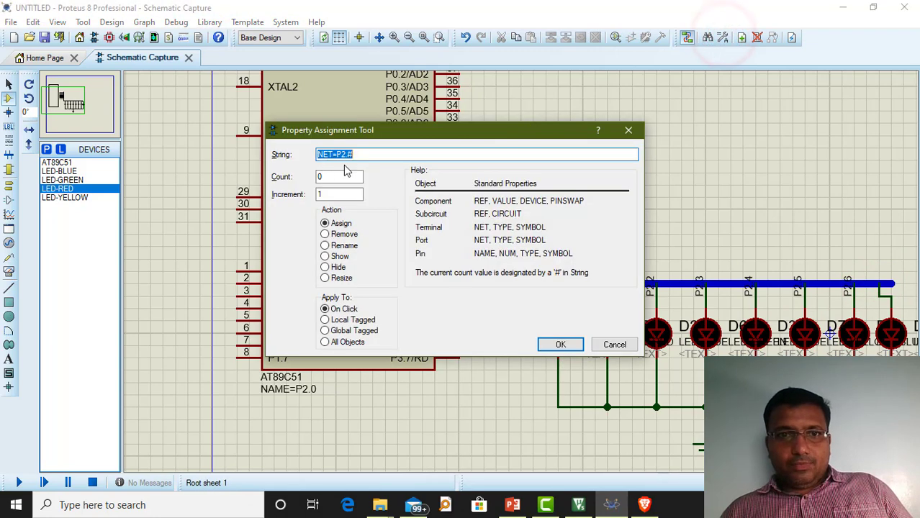
left_click(570, 345)
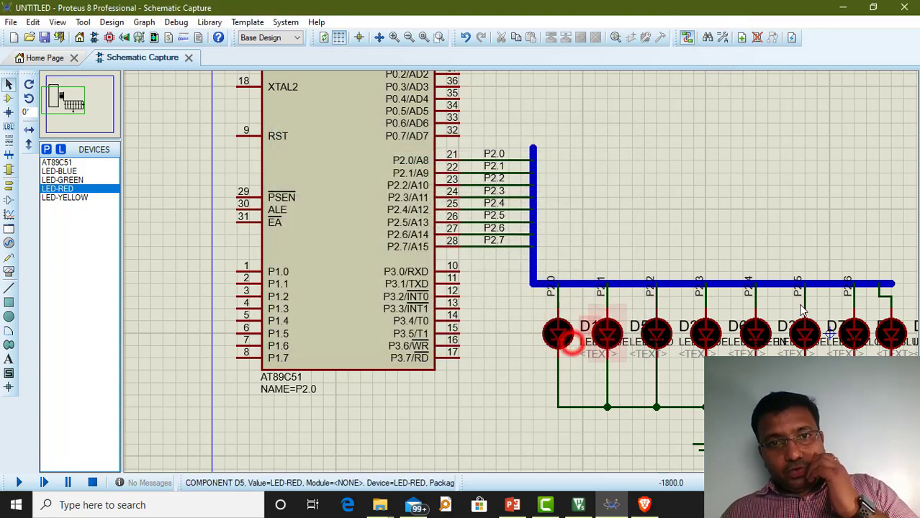
left_click(884, 287)
left_click(885, 288)
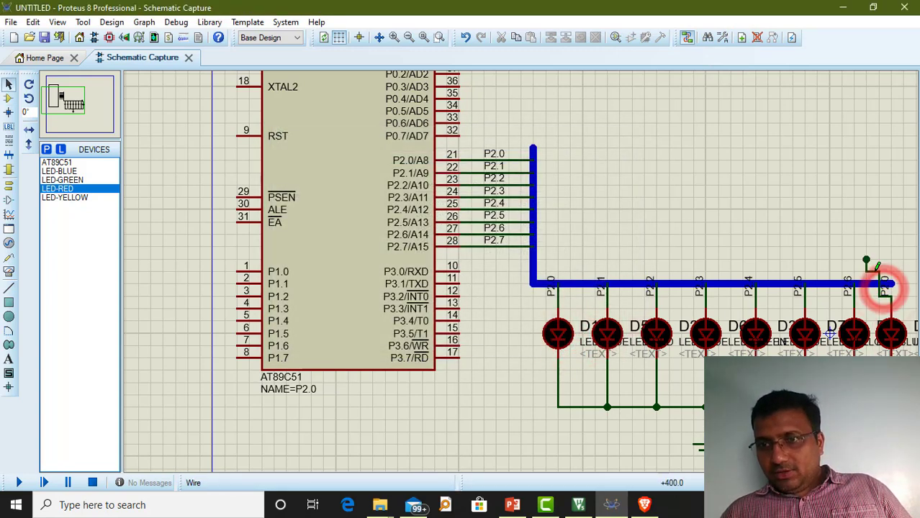
right_click(874, 273)
right_click(874, 273)
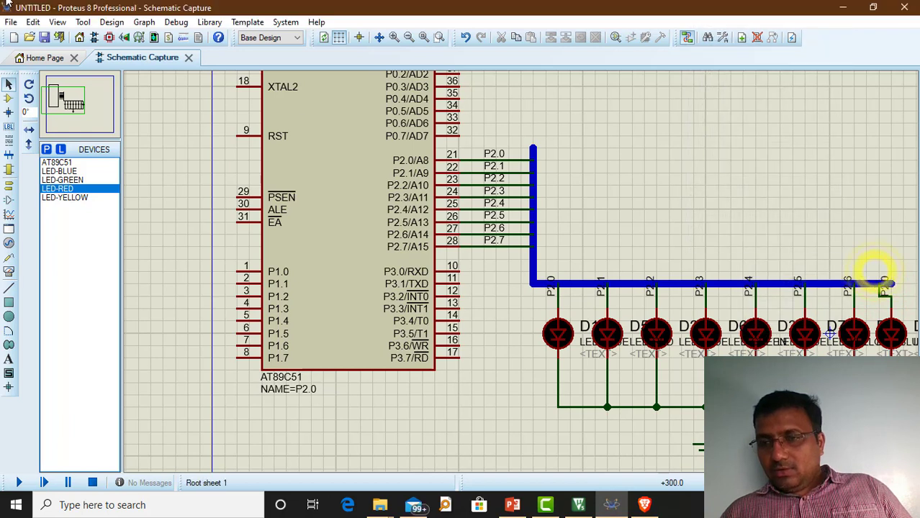
left_click(9, 85)
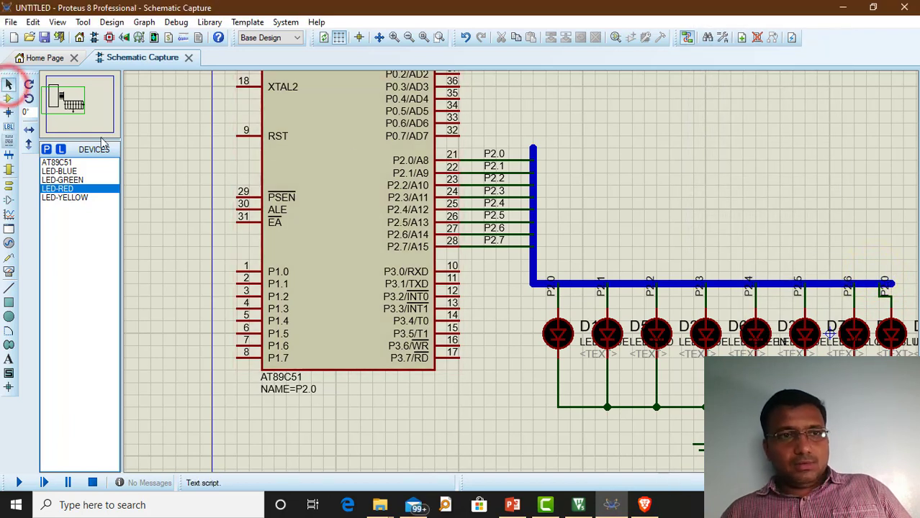
left_click(885, 289)
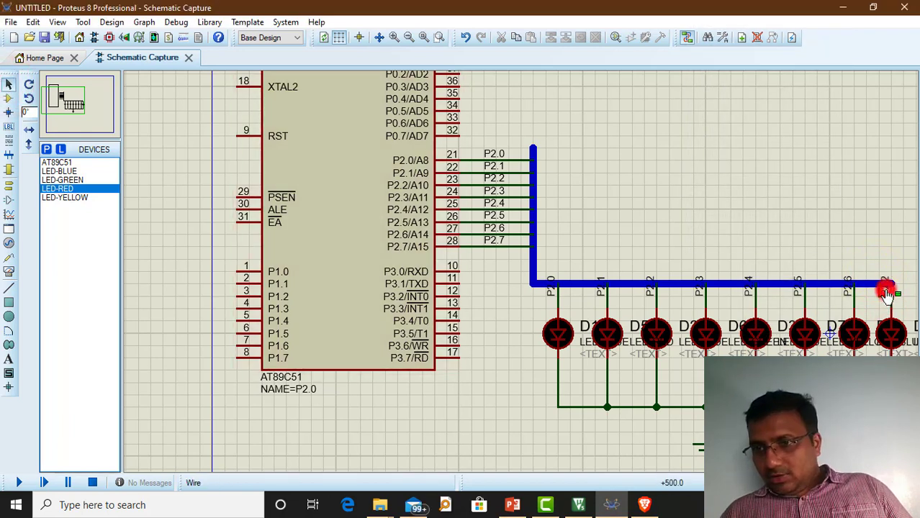
left_click(886, 291)
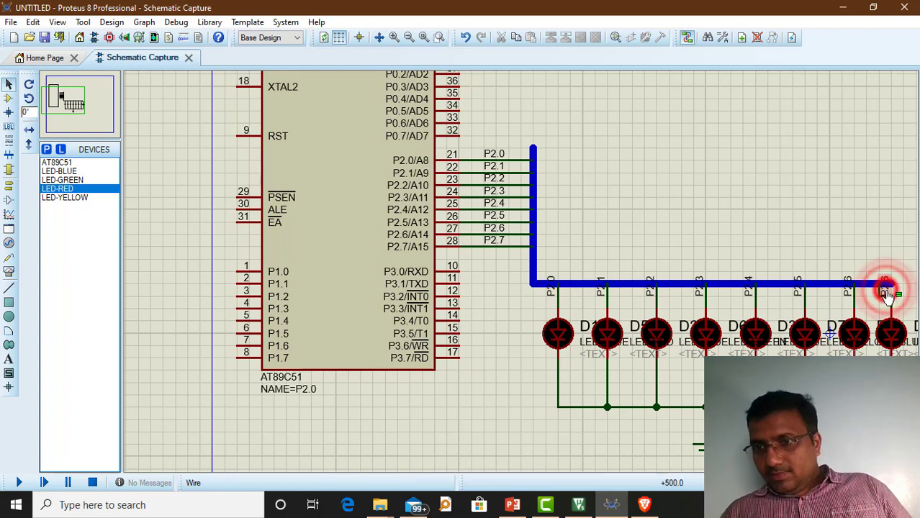
left_click(886, 291)
left_click(886, 291)
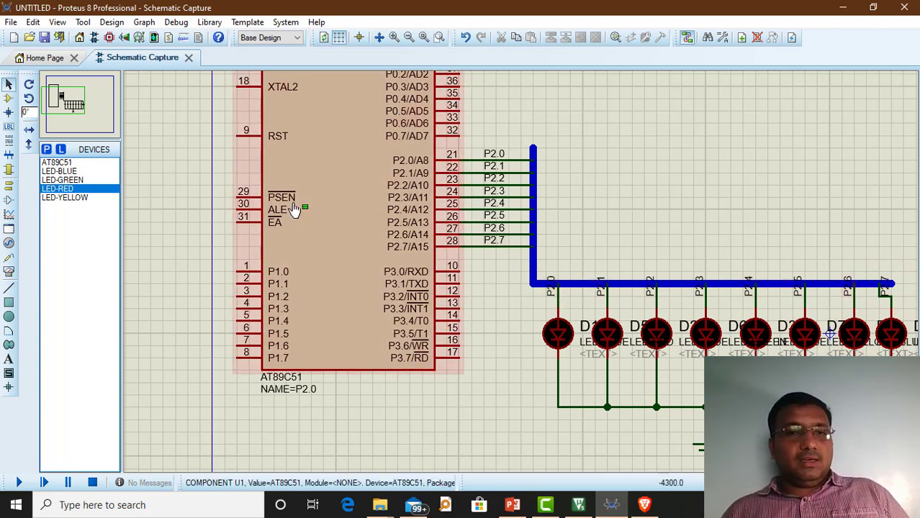
- Set the AT89C51's clock frequency to 11.0592MHz in its component properties
left_click(8, 85)
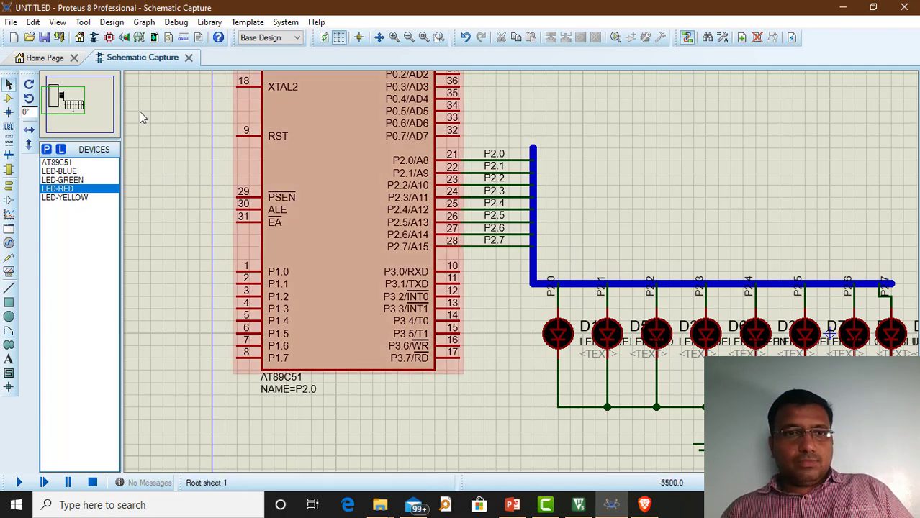
right_click(144, 136)
left_click(149, 130)
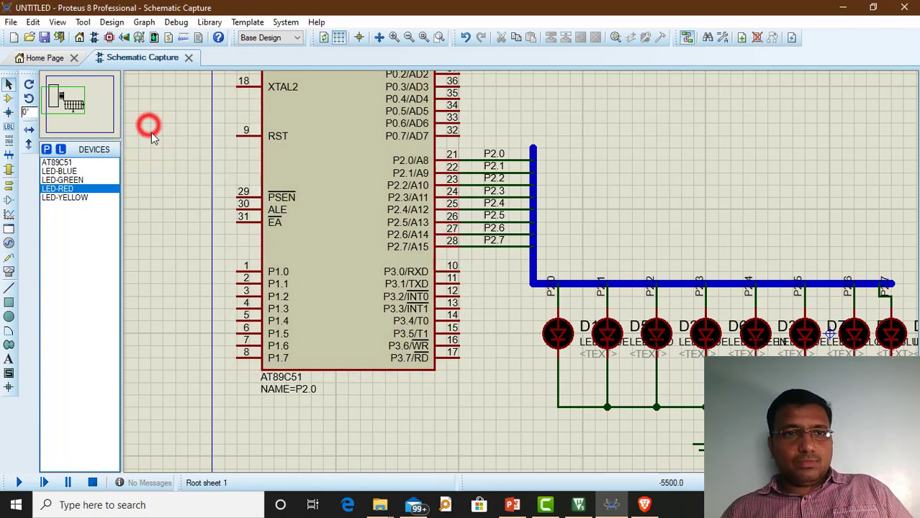
left_click(9, 99)
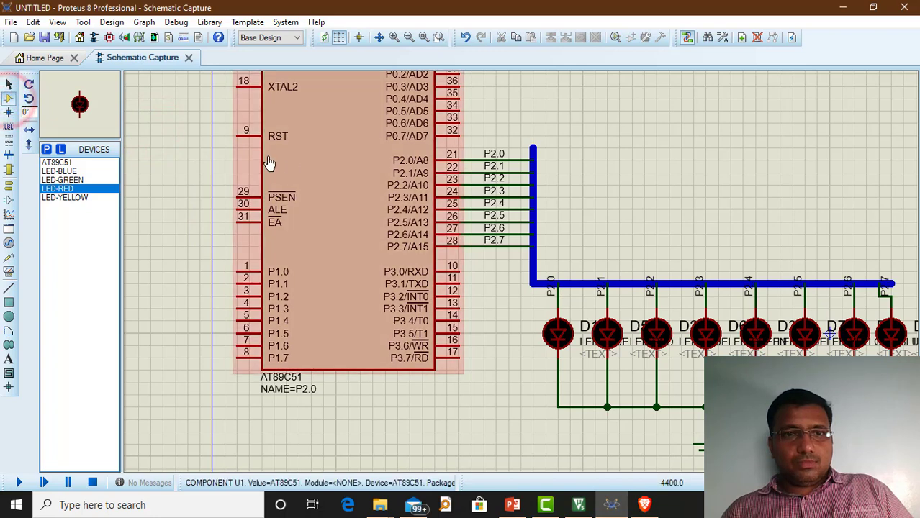
left_click(325, 141)
left_click(326, 141)
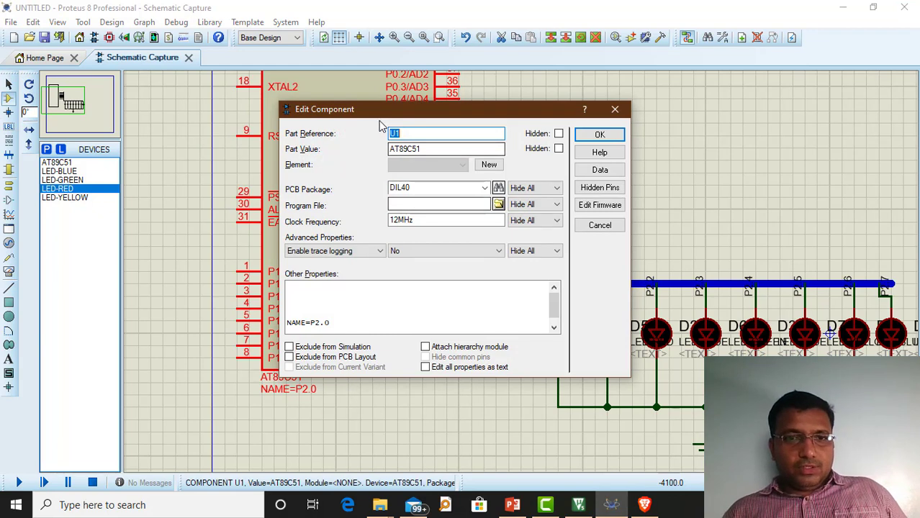
left_click(393, 219)
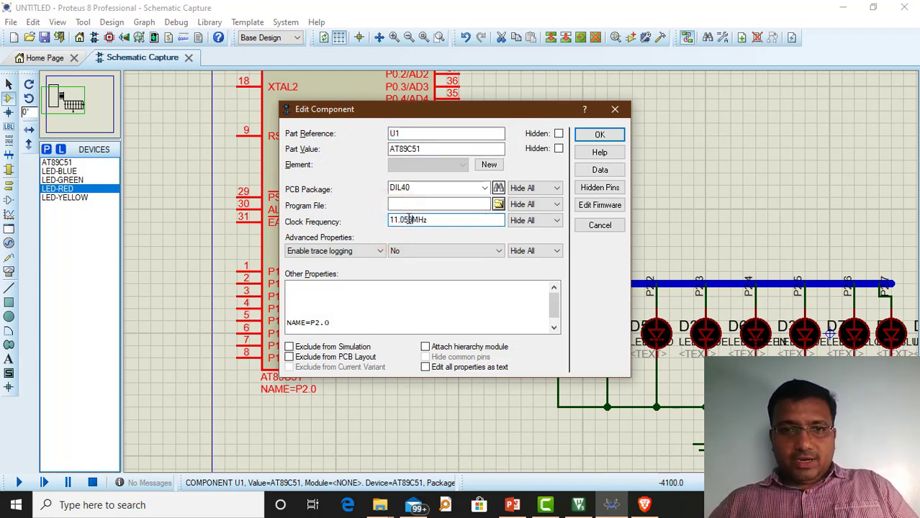
- Load ledblink.hex from the Desktop folder Circuits\8051 as the AT89C51's program file and apply the component properties
left_click(497, 205)
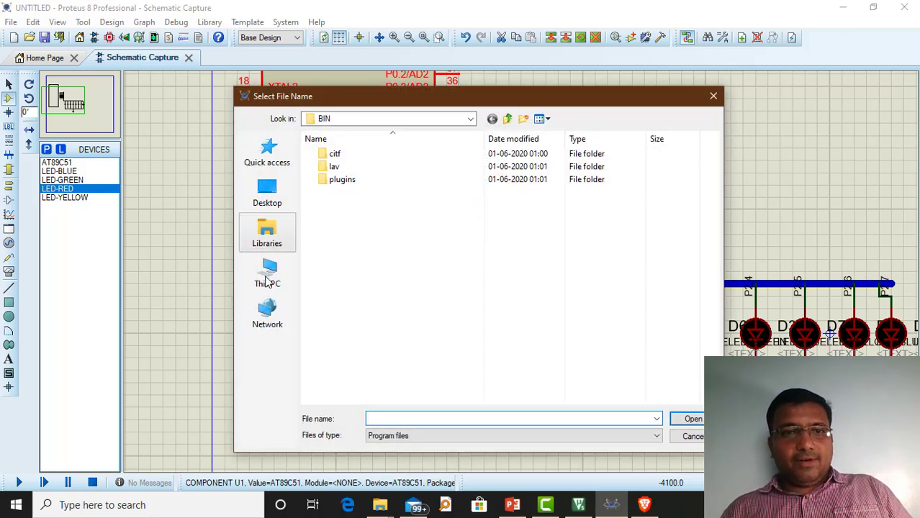
left_click(268, 196)
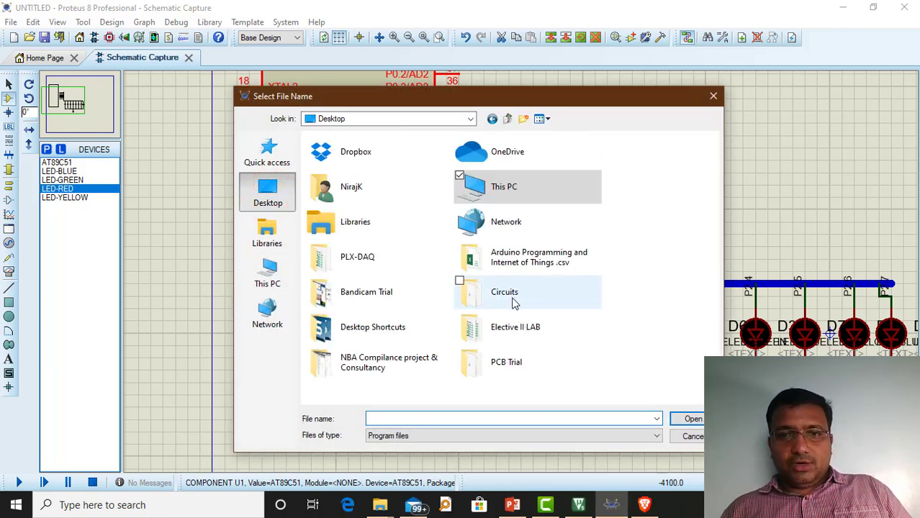
double_click(512, 301)
double_click(367, 155)
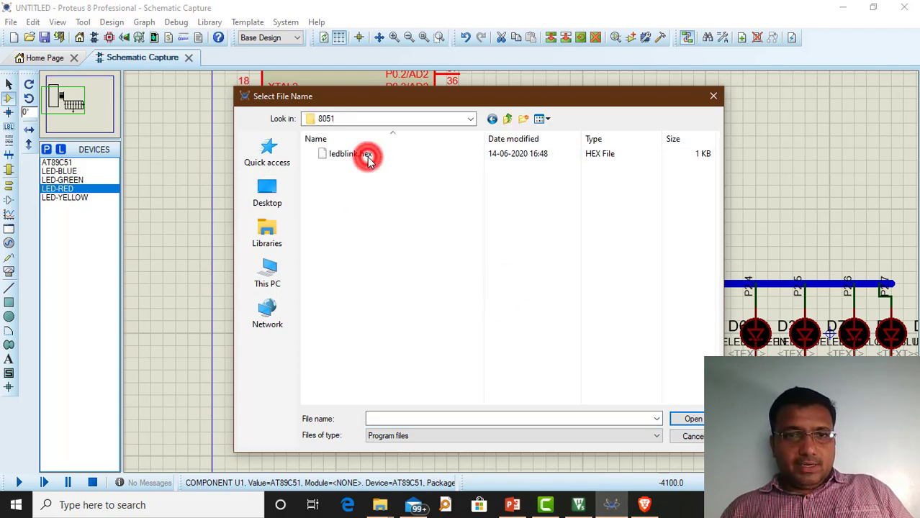
double_click(345, 154)
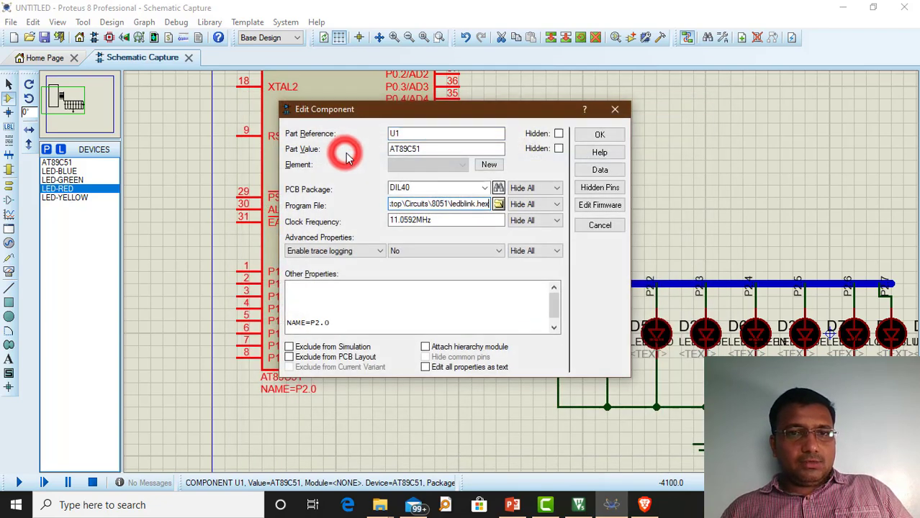
left_click(599, 135)
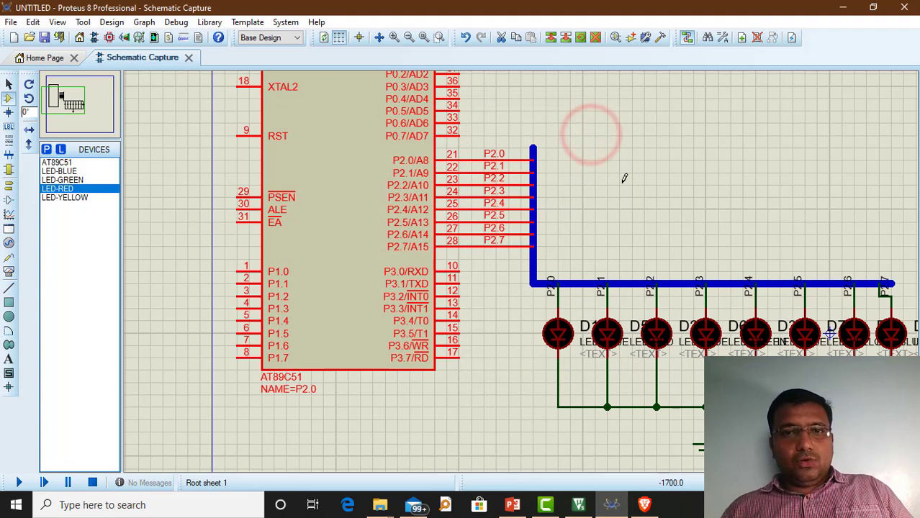
left_click(624, 180)
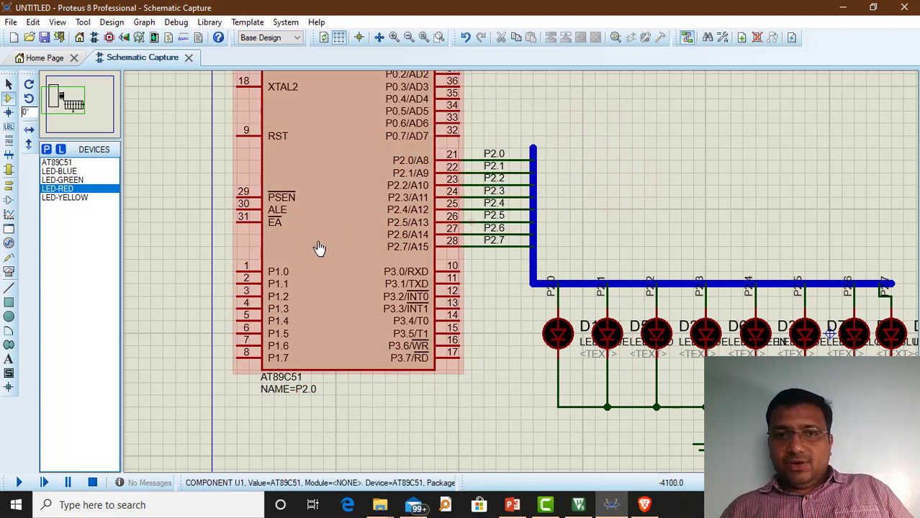
- Run the simulation, examine how the eight LEDs on the bus blink, and stop it
left_click(20, 483)
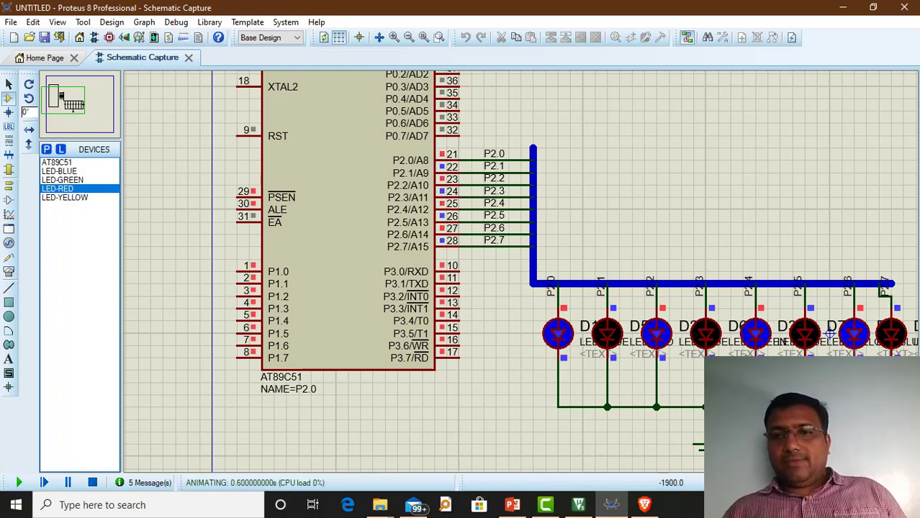
scroll(782, 340, "down", 1)
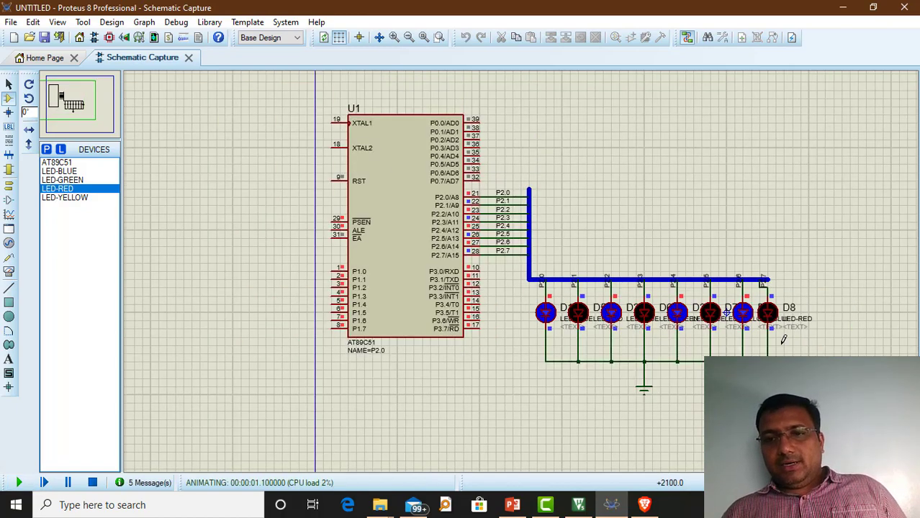
scroll(783, 339, "up", 2)
scroll(522, 267, "down", 3)
scroll(512, 266, "up", 1)
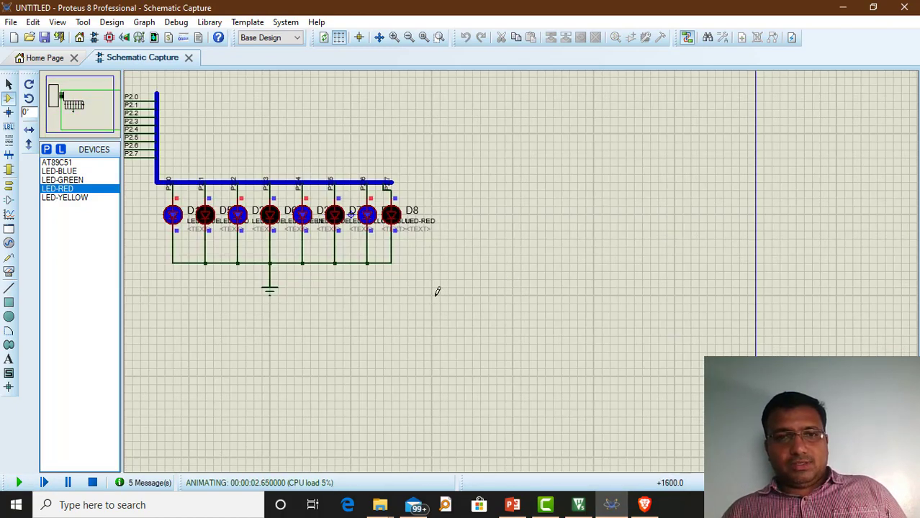
scroll(405, 270, "down", 1)
scroll(523, 273, "up", 1)
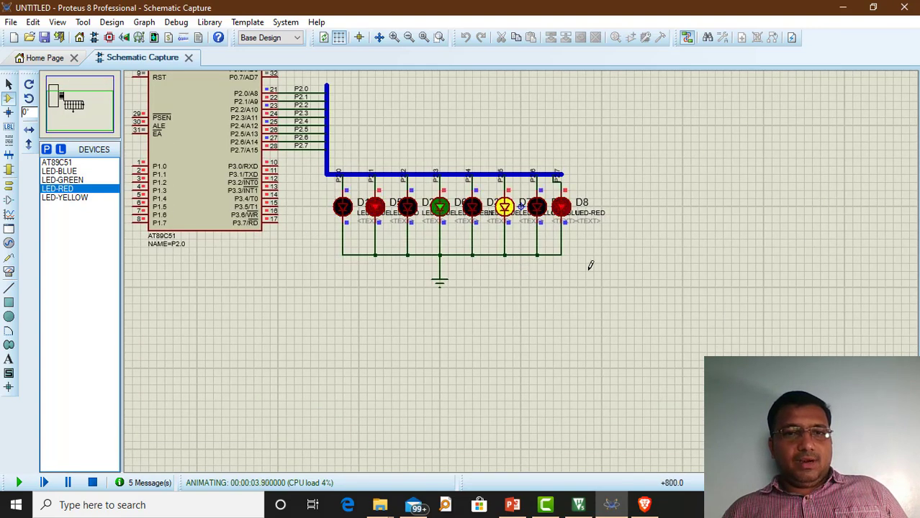
left_click(92, 482)
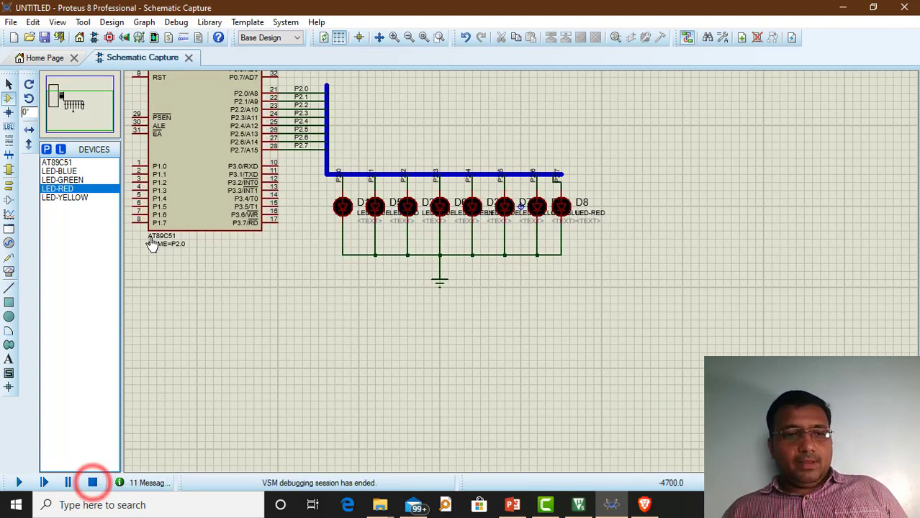
- Reload ledblink.hex from the 8051 folder as the AT89C51's program file, and rerun the simulation briefly to check the LEDs
double_click(184, 196)
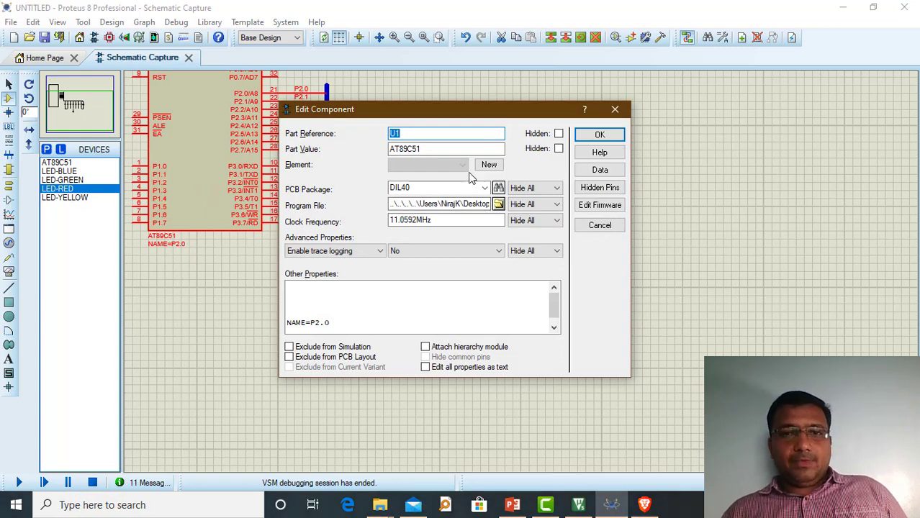
left_click(499, 204)
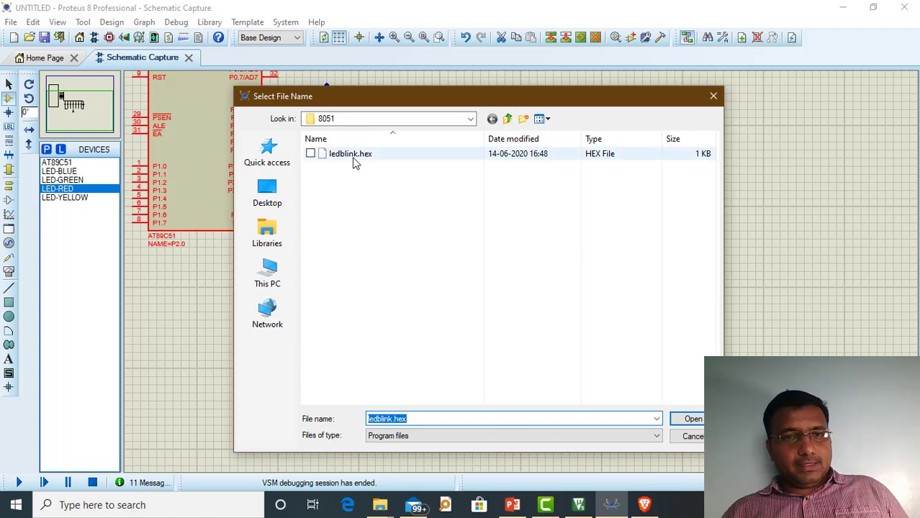
double_click(354, 159)
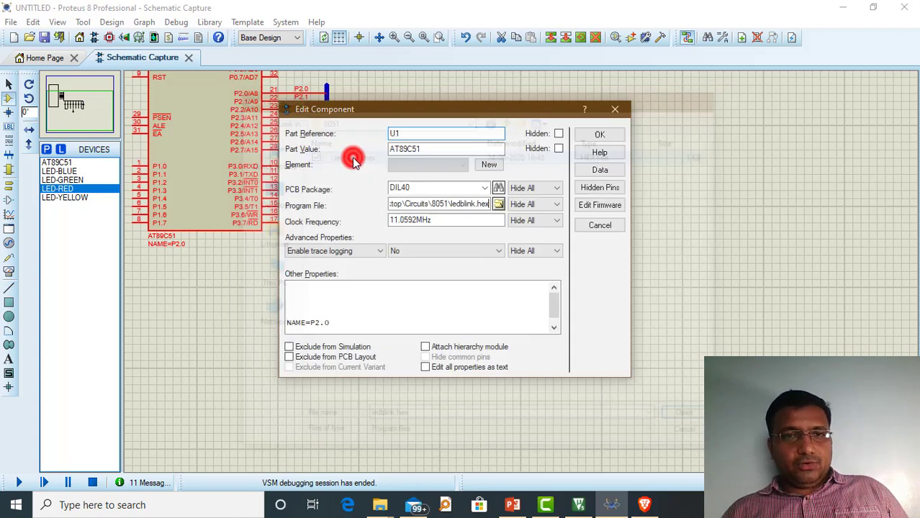
left_click(609, 137)
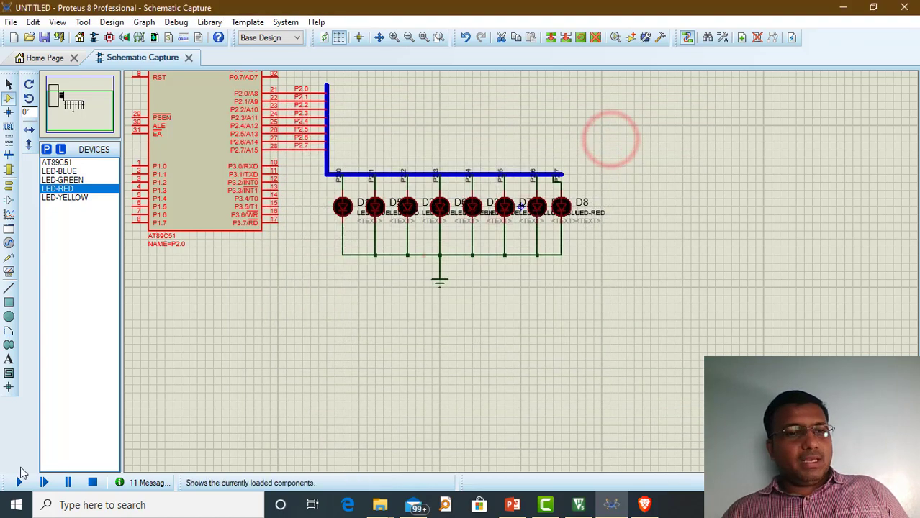
left_click(20, 483)
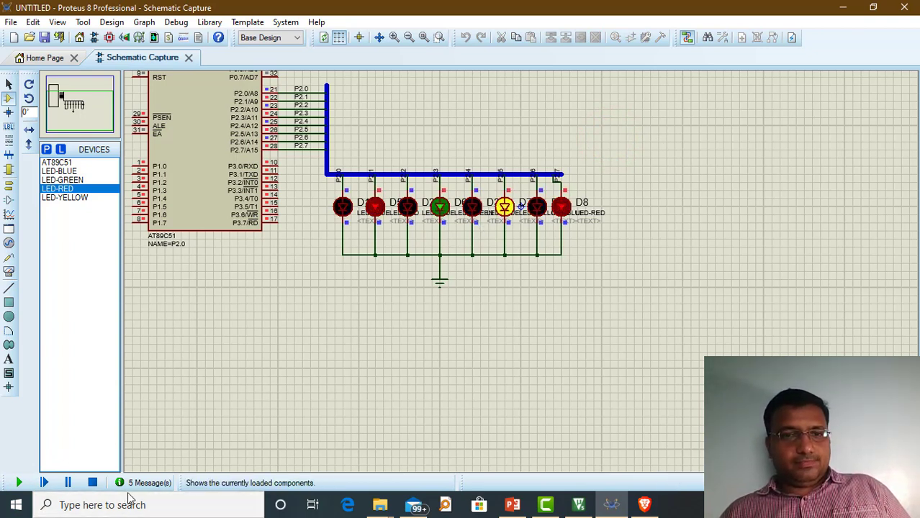
left_click(92, 484)
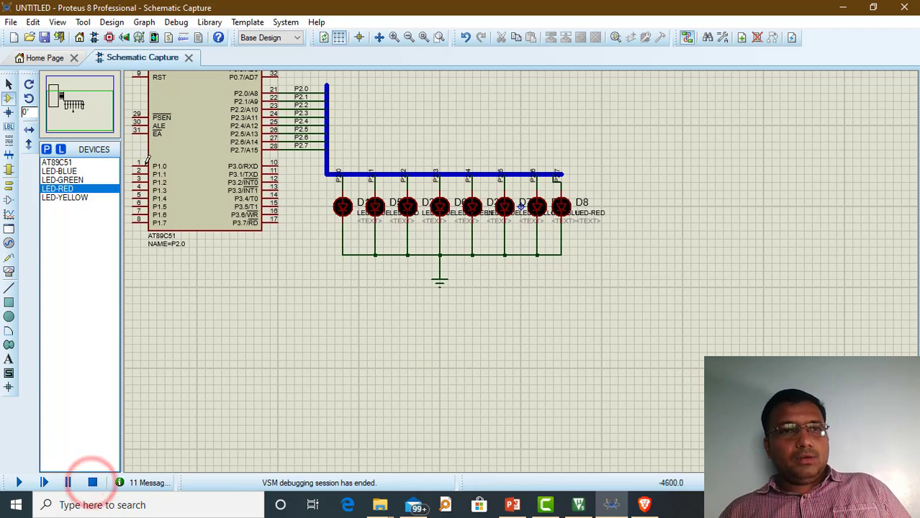
- Start saving the Proteus project and choose the Circuits folder on the Desktop as its location
left_click(44, 39)
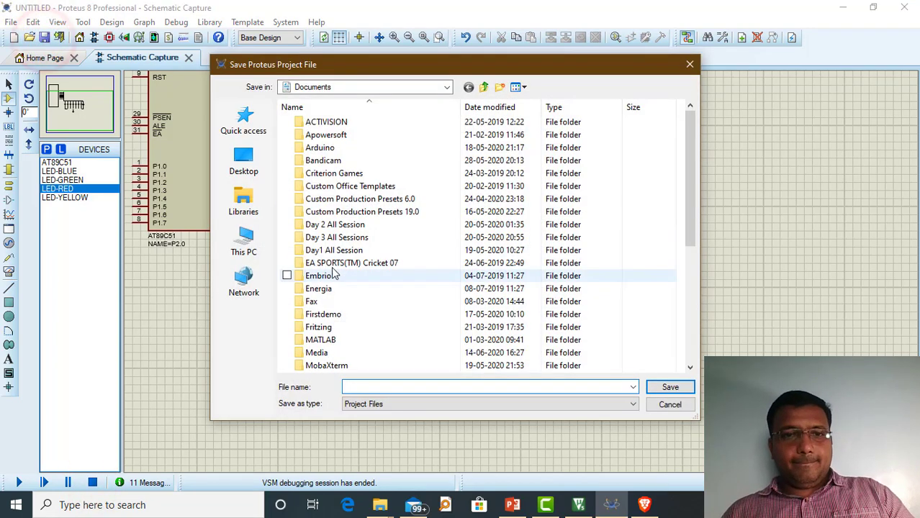
left_click(243, 160)
double_click(493, 263)
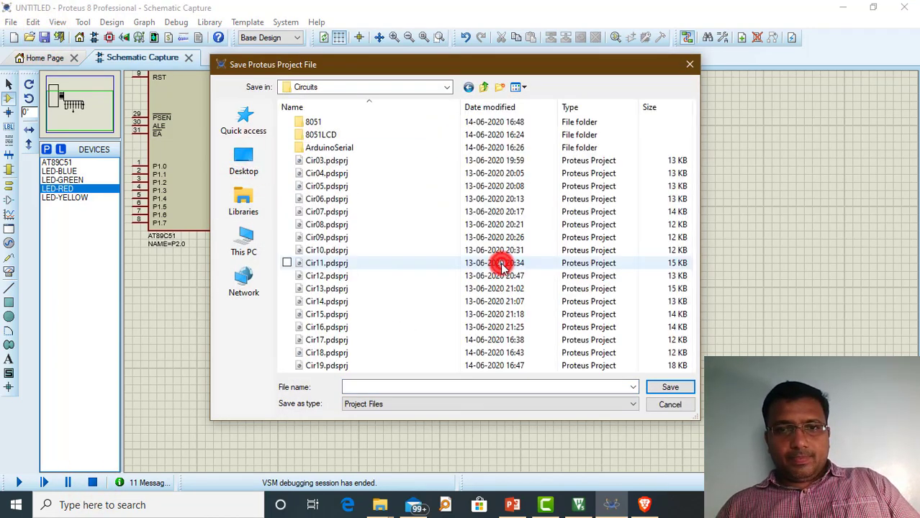
- Save the Proteus project as Cir20 in the Circuits folder
left_click(396, 387)
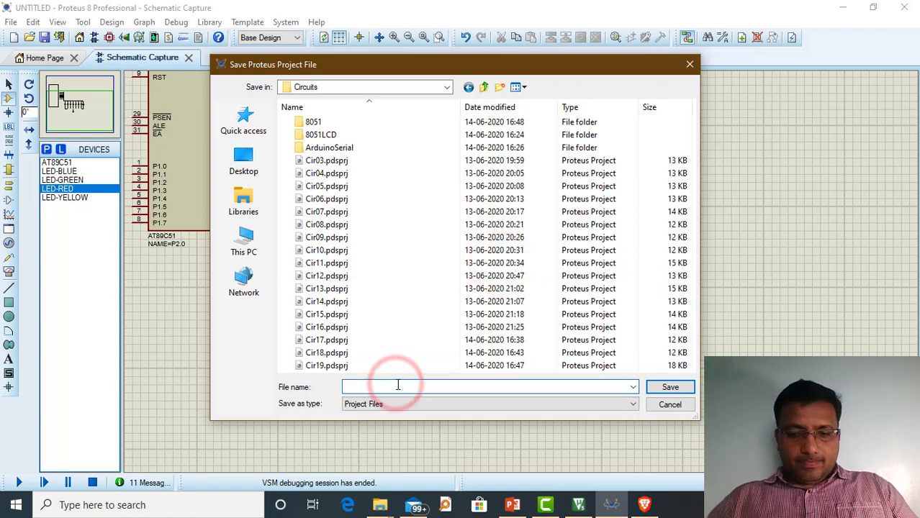
type("ciR20")
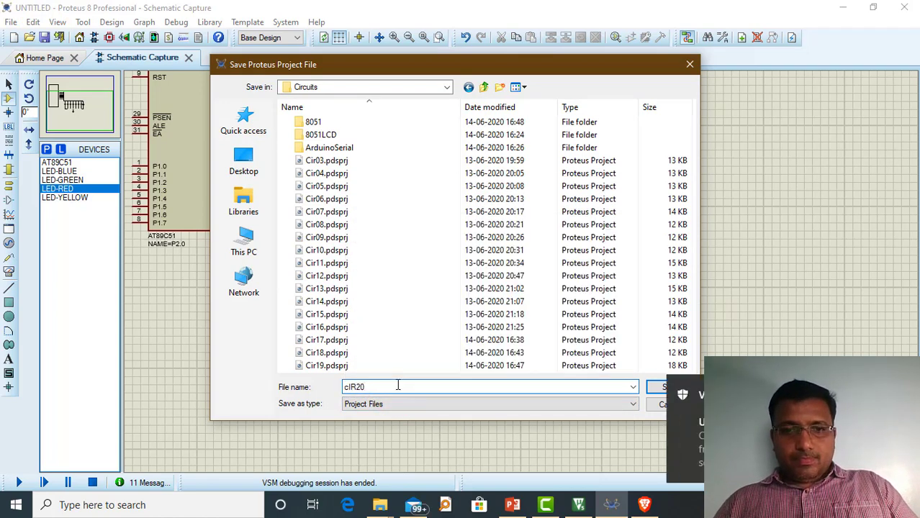
key("BackSpace")
key("BackSpace")
key("BackSpace")
key("BackSpace")
key("BackSpace")
type("Cr")
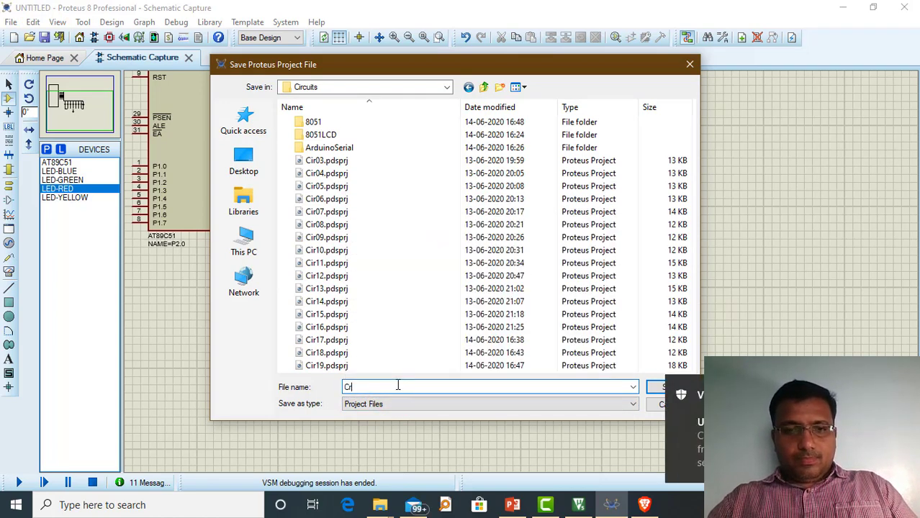
key("BackSpace")
type("ir")
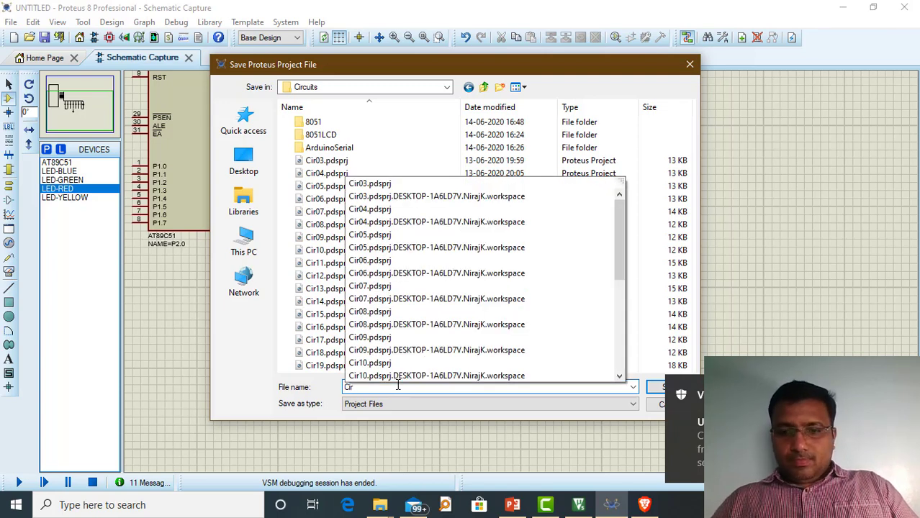
type("20")
key("Return")
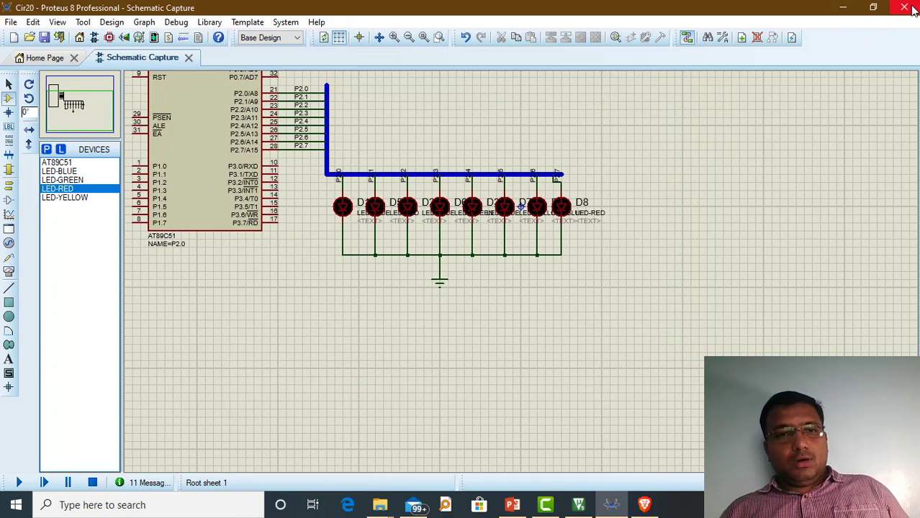
- Switch to µVision, close it with its ledblink project, and minimize Proteus to reach the desktop
left_click(580, 506)
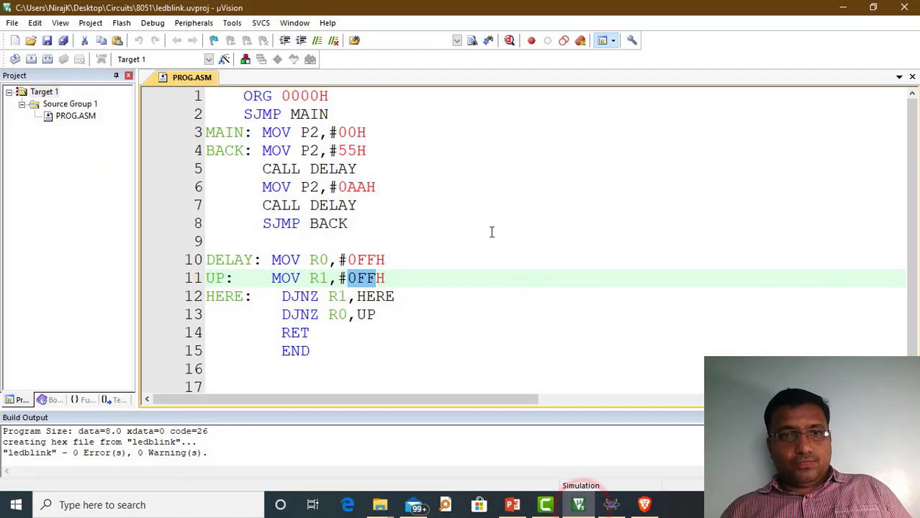
left_click(904, 8)
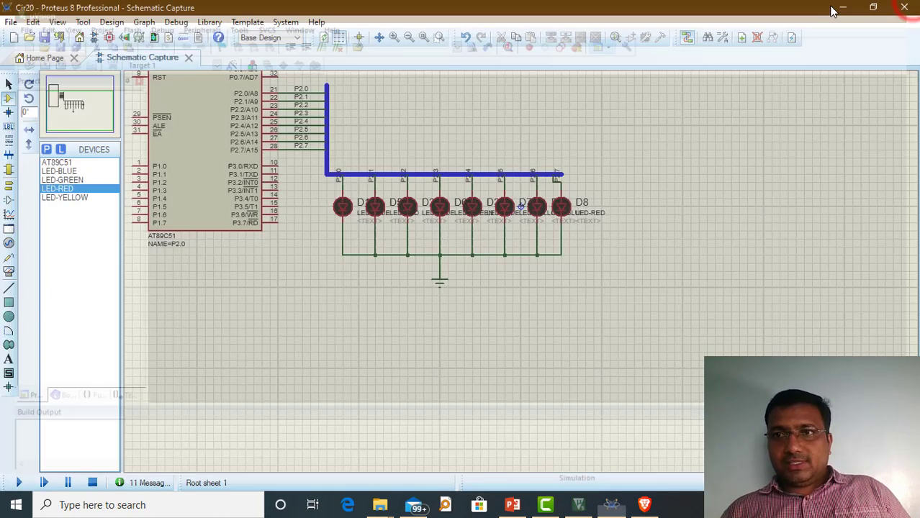
left_click(843, 7)
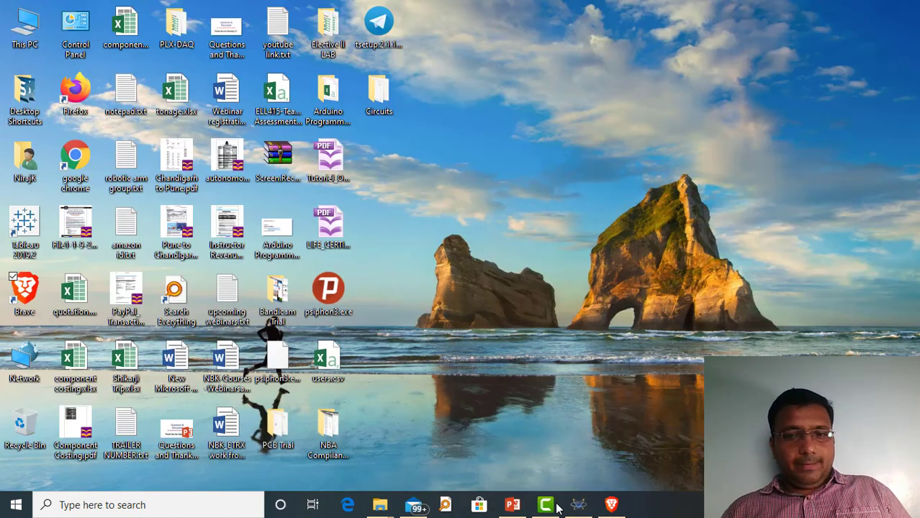
- Open the LCD.uvproj project in µVision from the 8051LCD subfolder of the desktop's Circuits folder
double_click(382, 92)
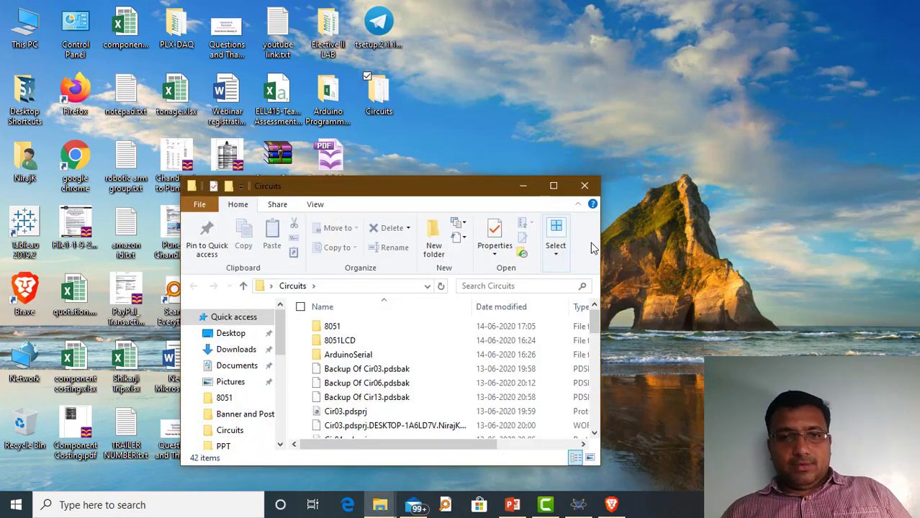
left_click(558, 186)
left_click(162, 160)
double_click(162, 160)
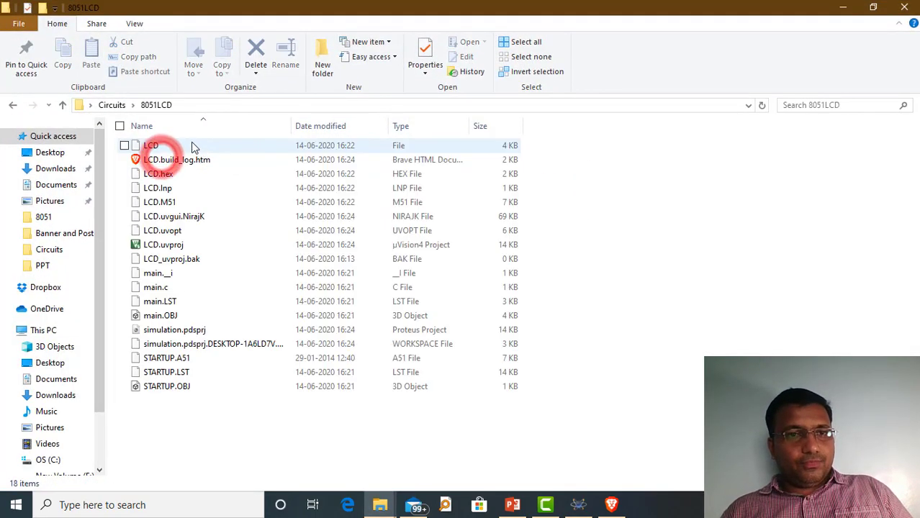
double_click(164, 244)
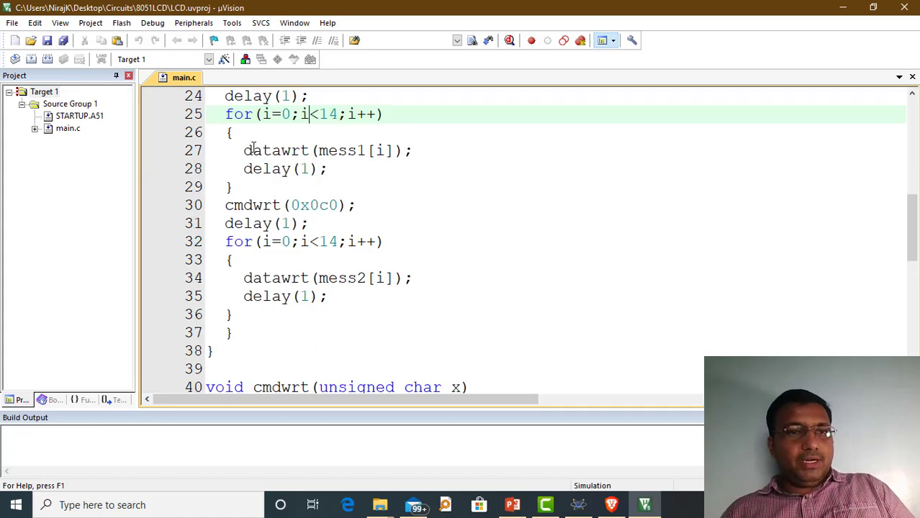
- Examine the declarations in main.c and the start of main(), including the commands[i] loop and the cmdwrt(0x80) call
scroll(535, 222, "up", 8)
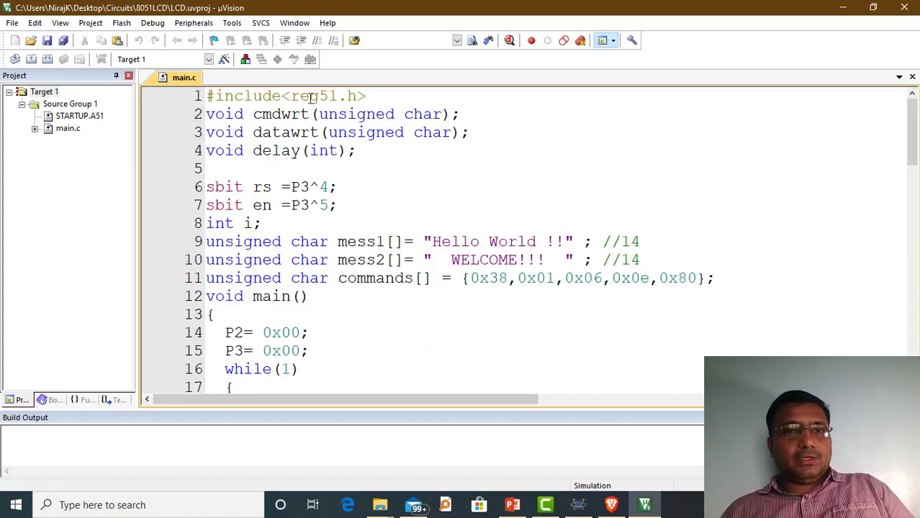
left_click(257, 117)
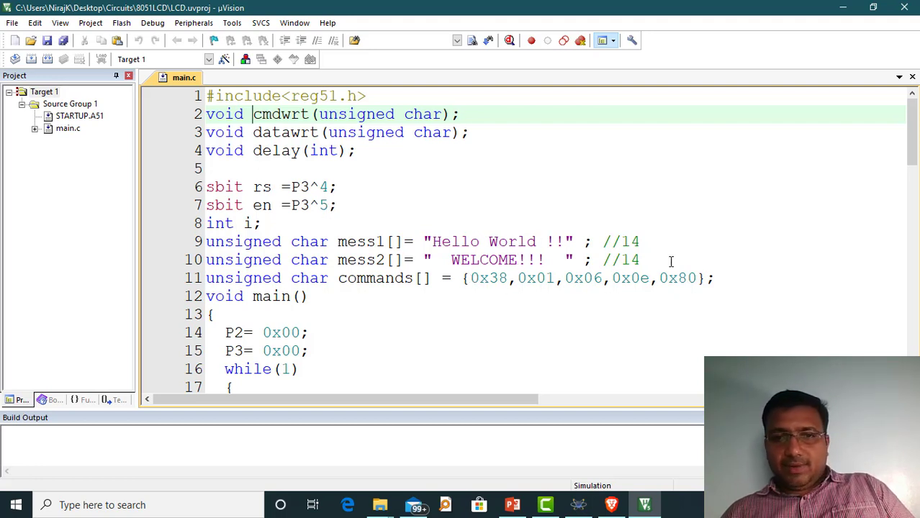
scroll(702, 270, "down", 3)
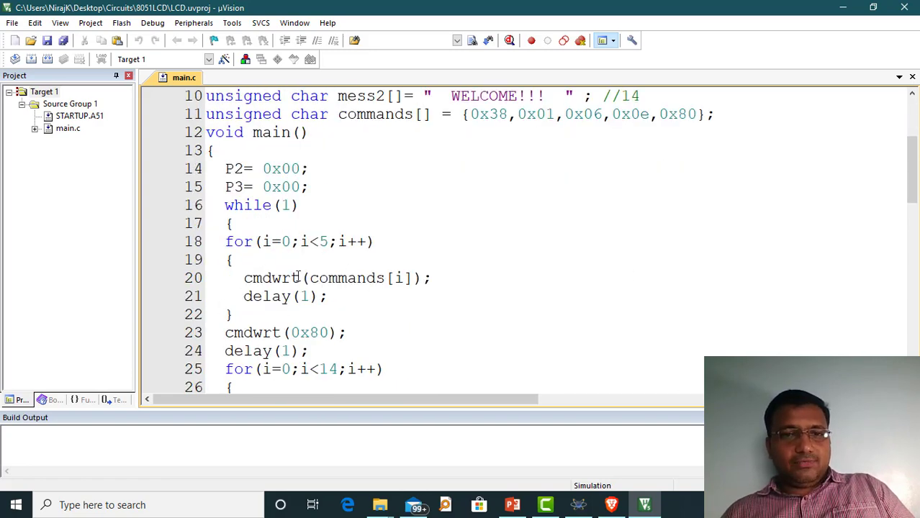
left_click_drag(310, 277, 413, 278)
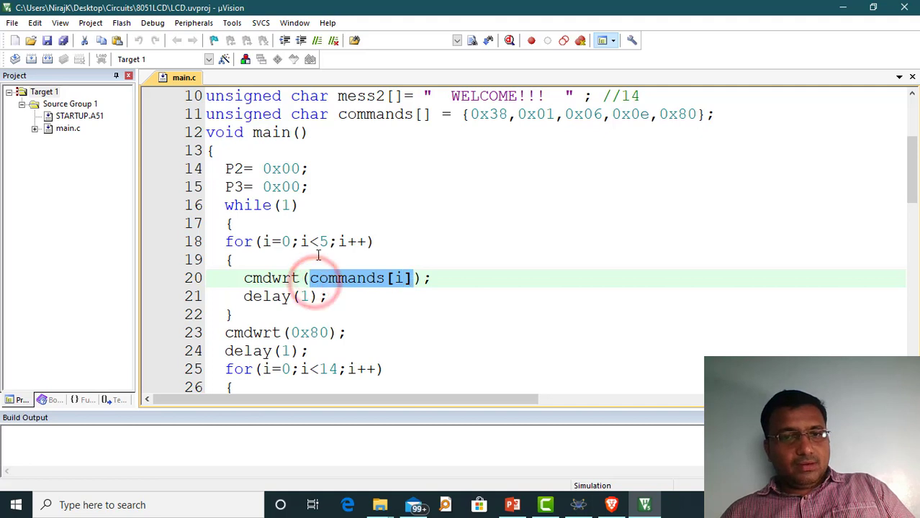
scroll(281, 308, "down", 1)
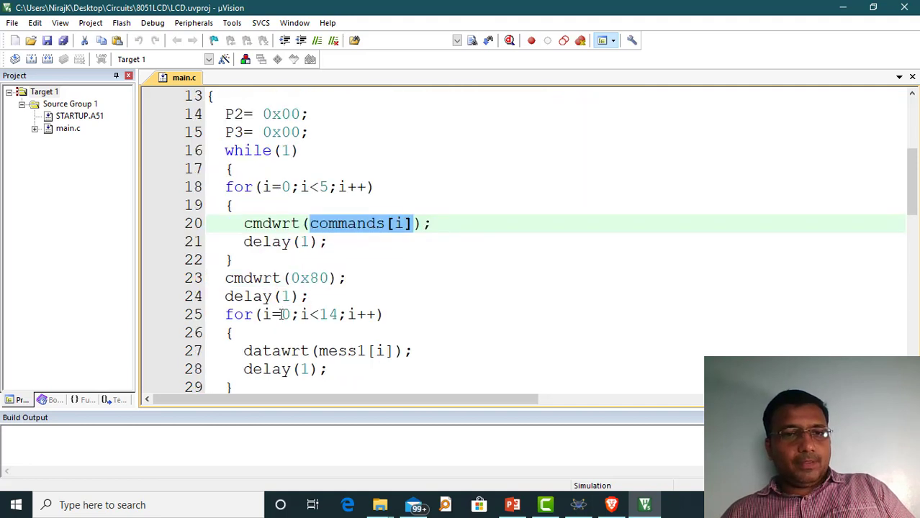
left_click_drag(225, 278, 335, 292)
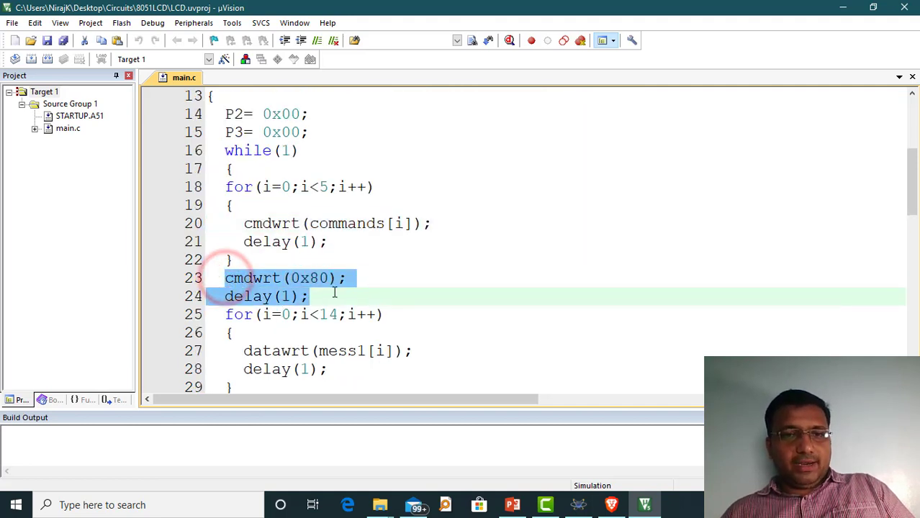
- Examine the loops in main() that write mess1 and mess2, and the cmdwrt(0x0c0) call between them
scroll(333, 296, "down", 2)
left_click_drag(220, 205, 354, 288)
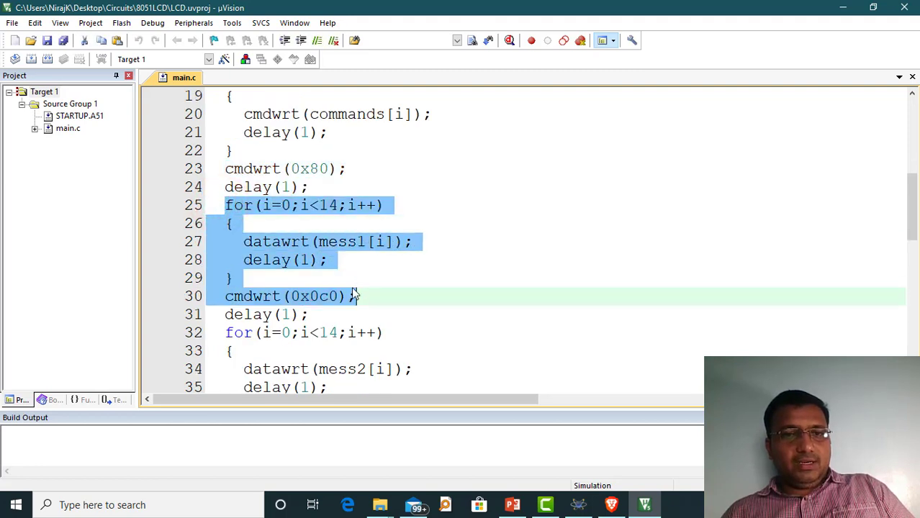
left_click(386, 292)
left_click_drag(225, 296, 382, 289)
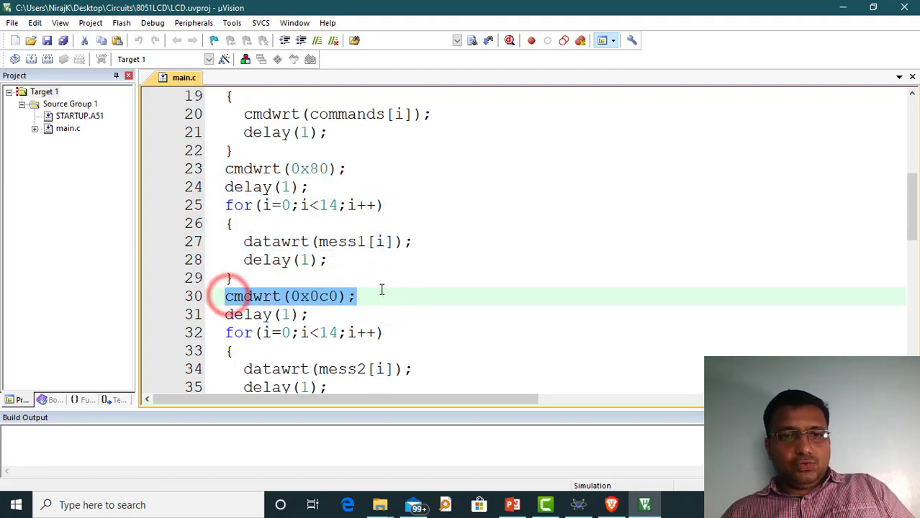
scroll(366, 308, "down", 1)
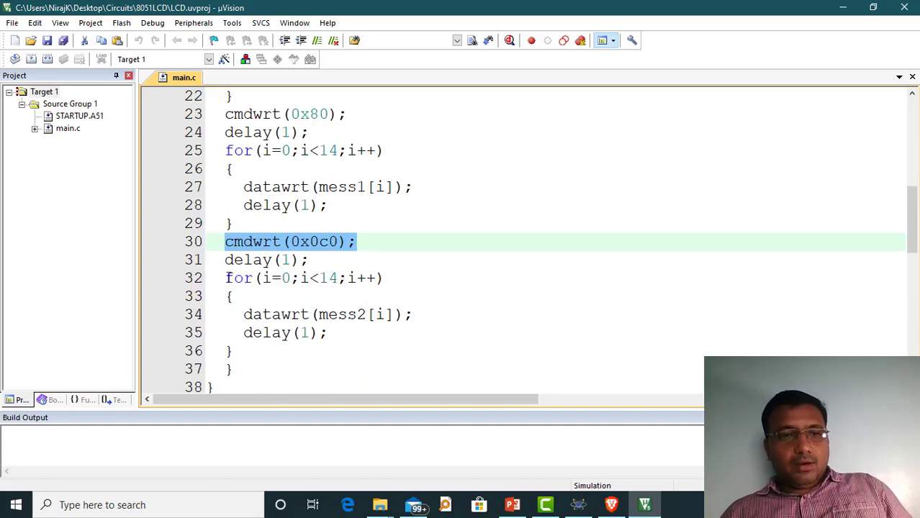
left_click_drag(225, 278, 388, 344)
scroll(483, 295, "down", 1)
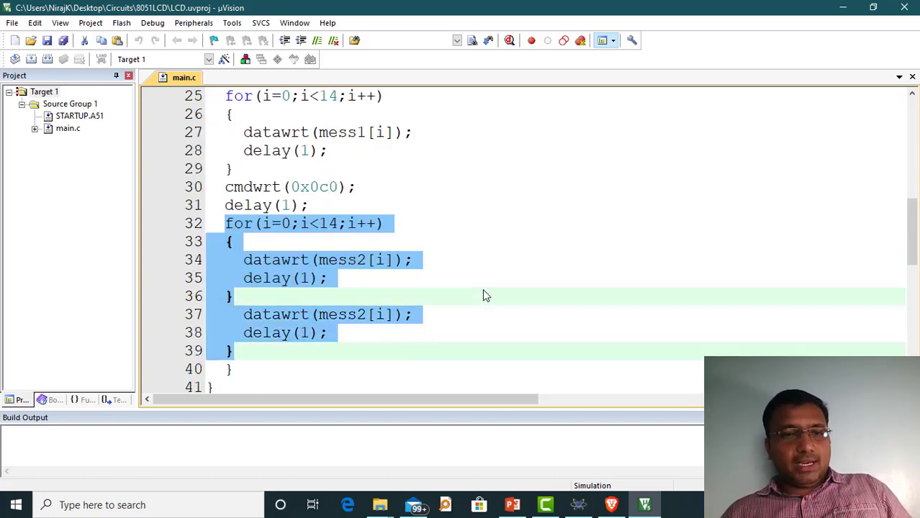
- Examine the cmdwrt, datawrt and delay functions, focusing on how the rs and en lines are set
scroll(482, 292, "down", 3)
left_click(268, 206)
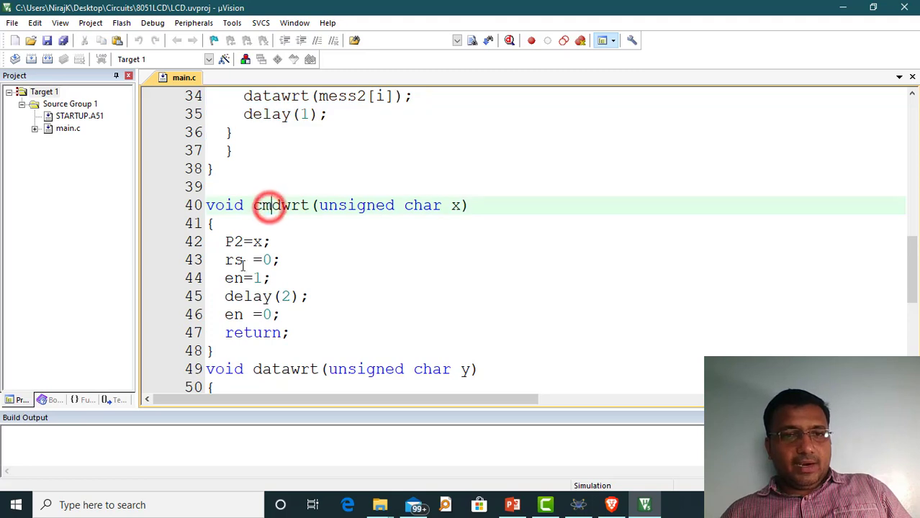
left_click_drag(215, 261, 291, 258)
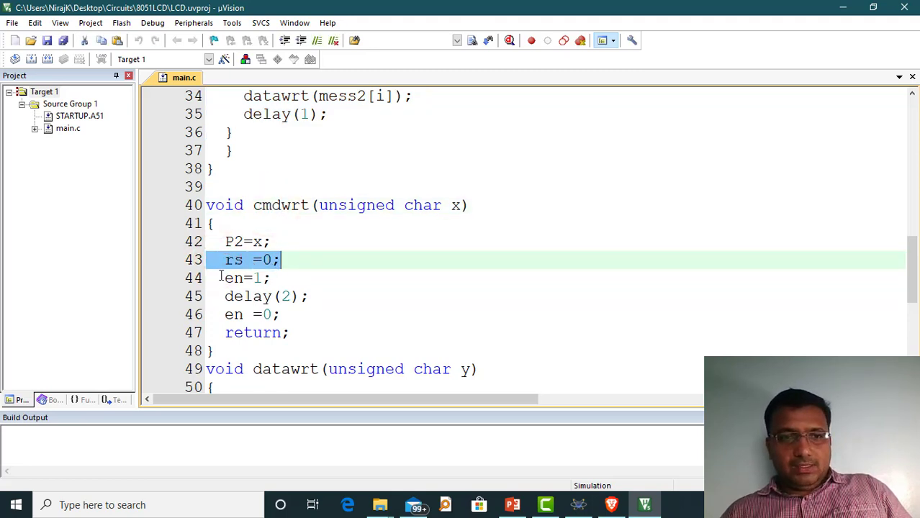
left_click_drag(219, 278, 308, 312)
scroll(279, 314, "down", 2)
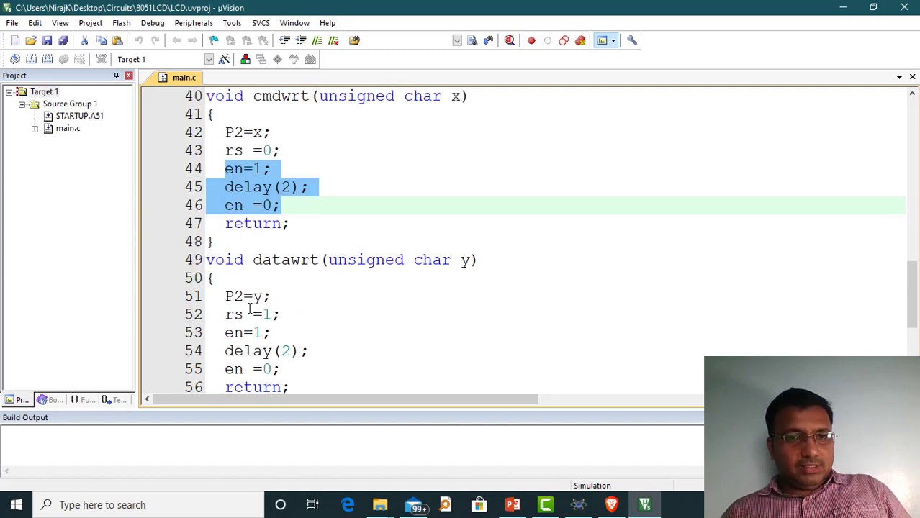
scroll(250, 309, "down", 2)
left_click_drag(222, 205, 282, 204)
left_click_drag(223, 227, 310, 259)
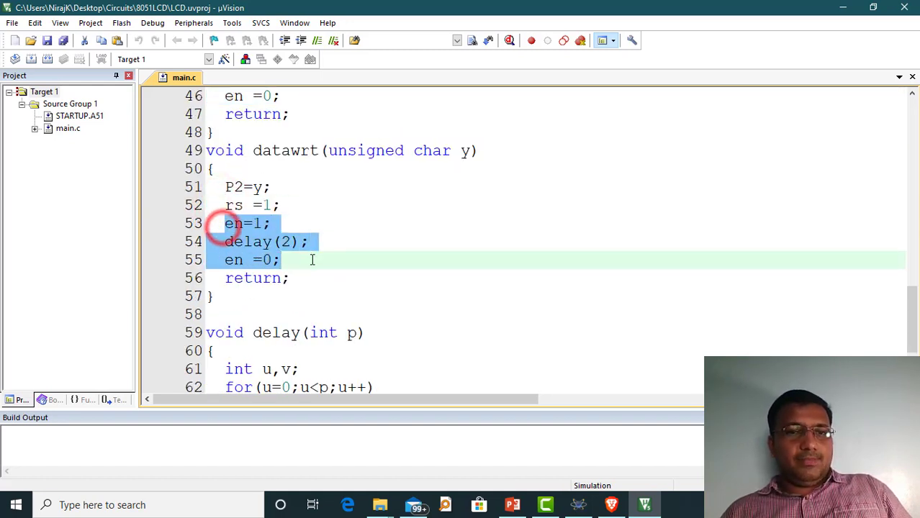
scroll(285, 294, "down", 2)
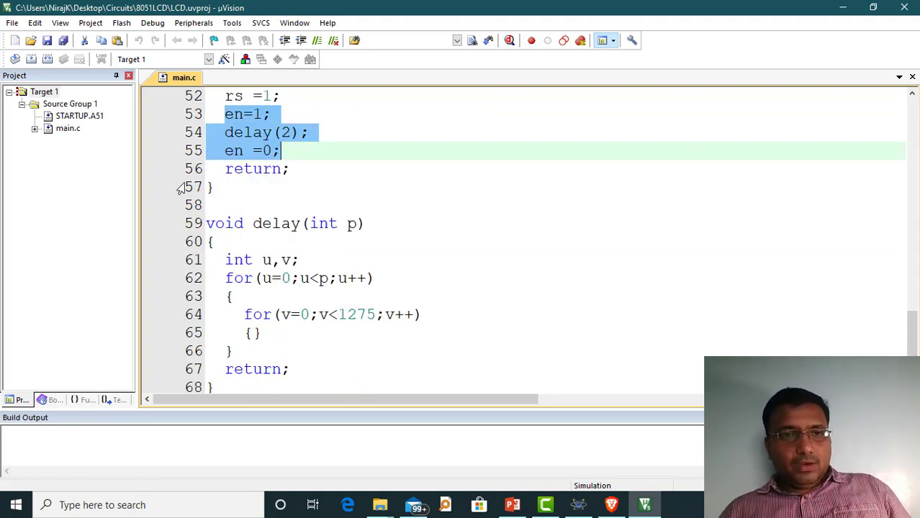
- Build the LCD project to generate its hex file
left_click(32, 60)
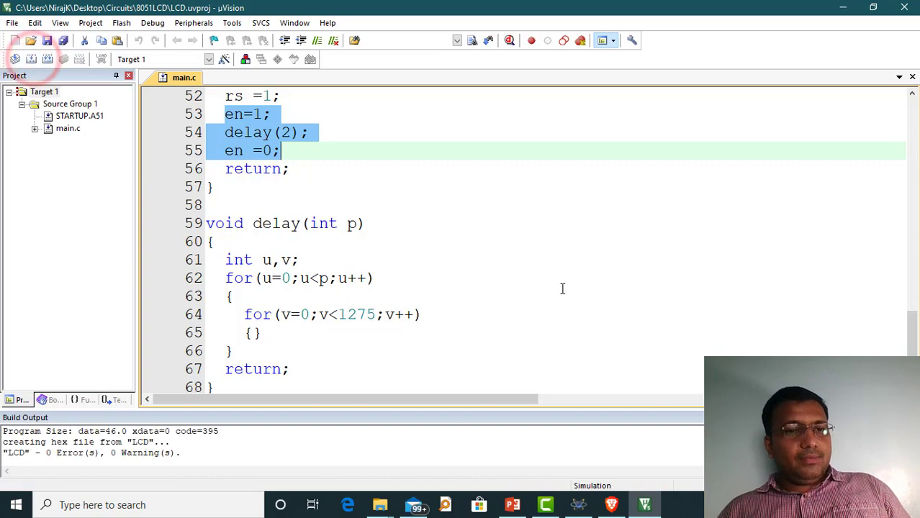
- Switch to Proteus, close it with the Cir20 project, and minimize the remaining open windows to reach the desktop
left_click(579, 505)
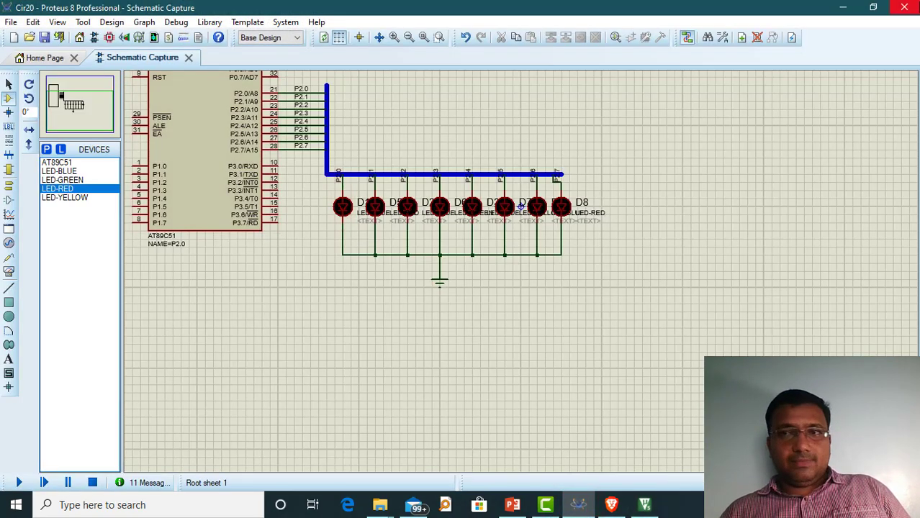
left_click(914, 9)
left_click(844, 9)
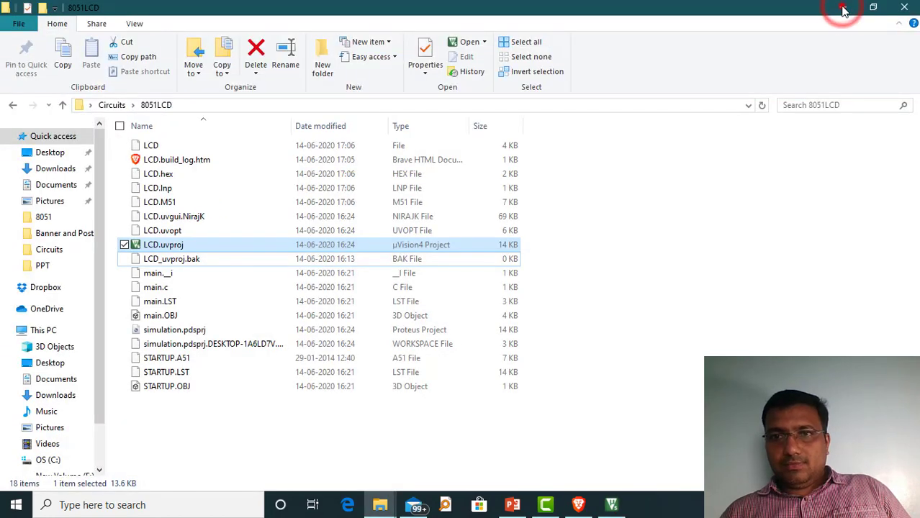
left_click(844, 8)
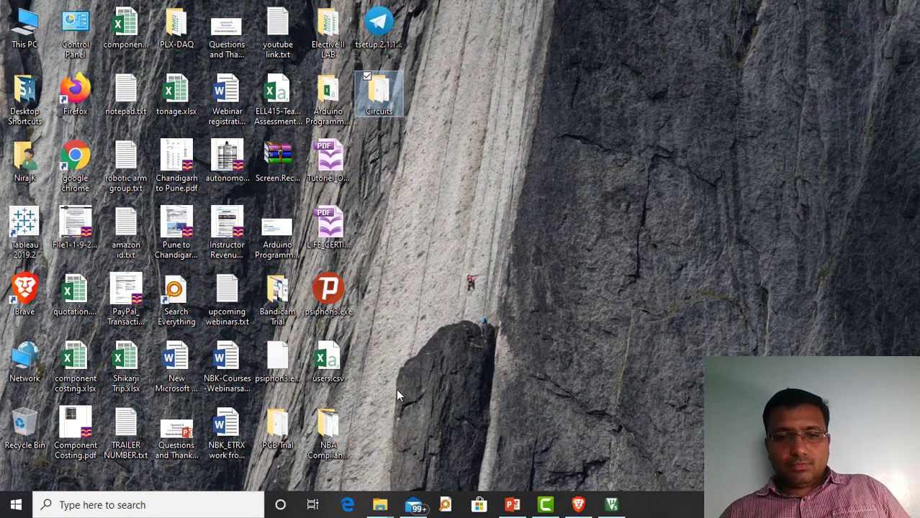
- Launch Proteus 8 Professional from the already open Desktop Shortcuts folder window
mouse_move(381, 502)
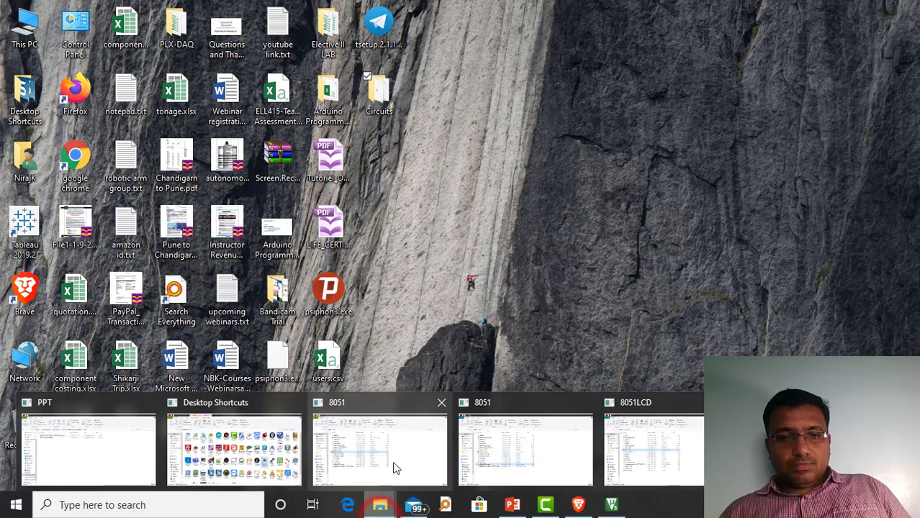
left_click(273, 463)
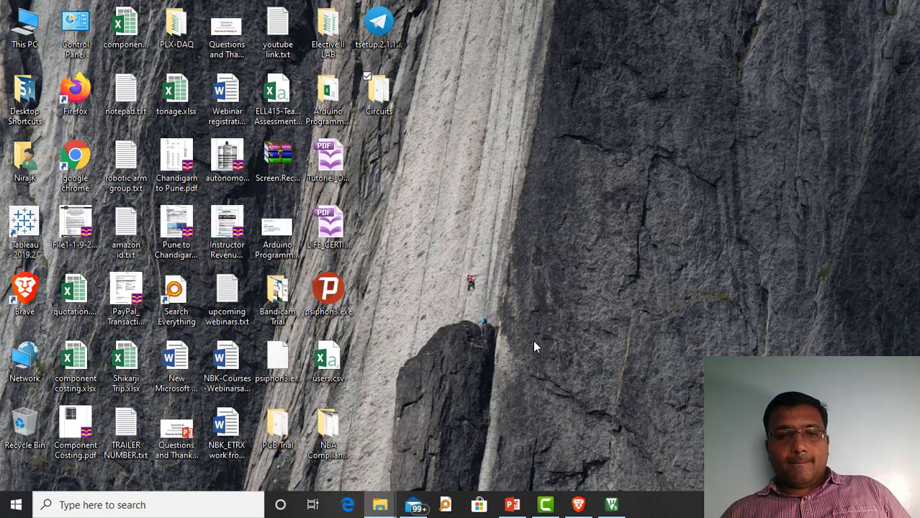
mouse_move(376, 504)
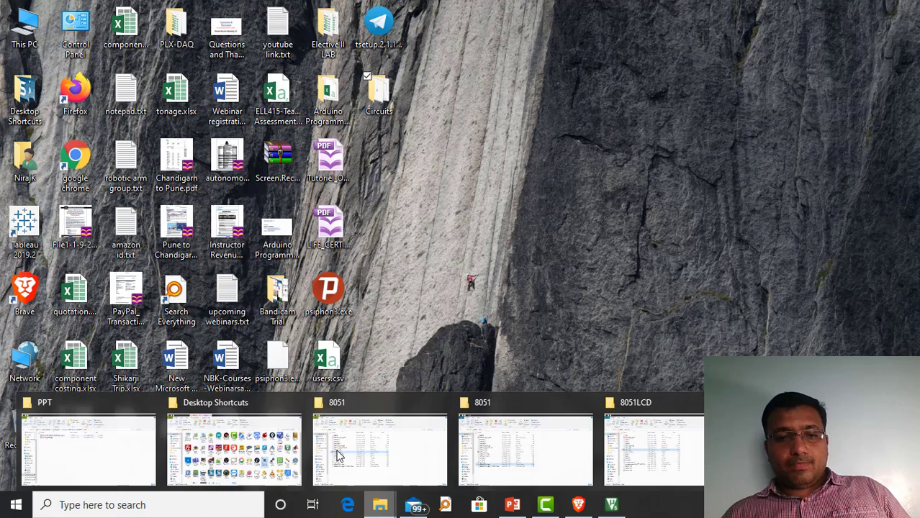
left_click(275, 436)
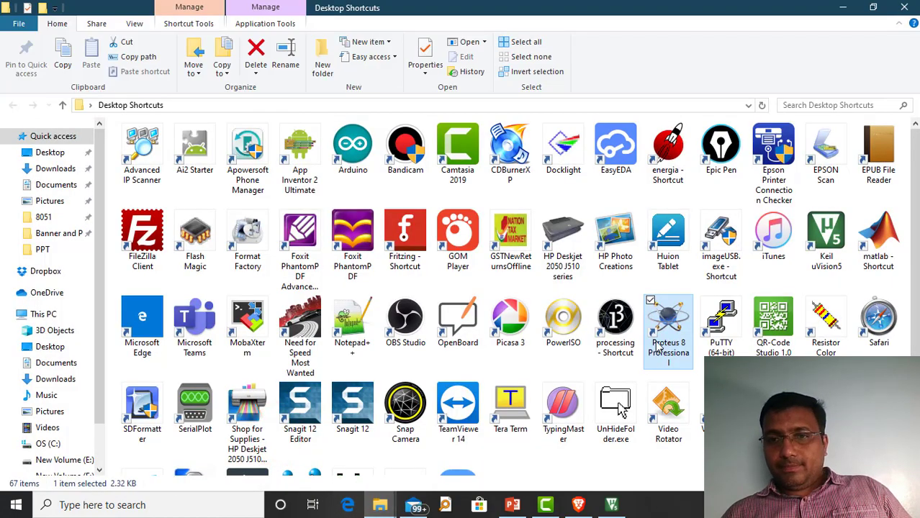
double_click(670, 326)
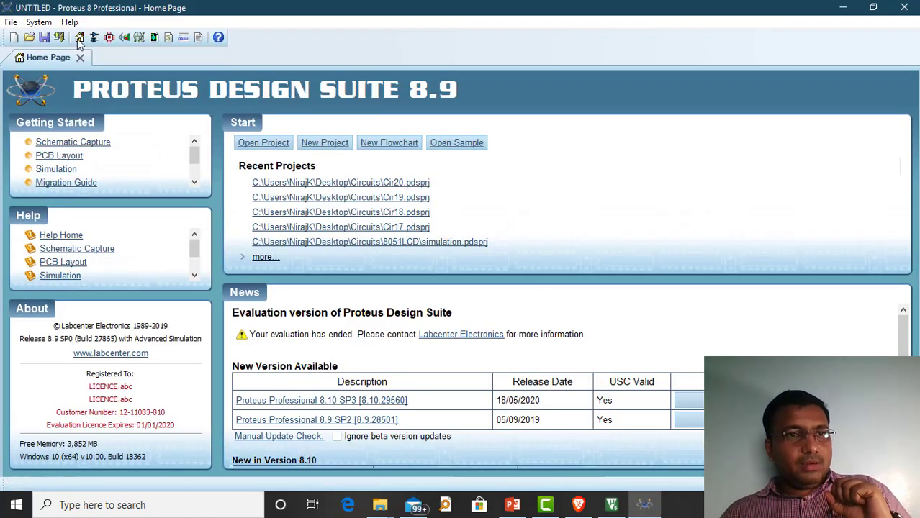
- Open a blank schematic, pick the AT89C51 microcontroller from the device library and place it on the sheet's left half
left_click(94, 40)
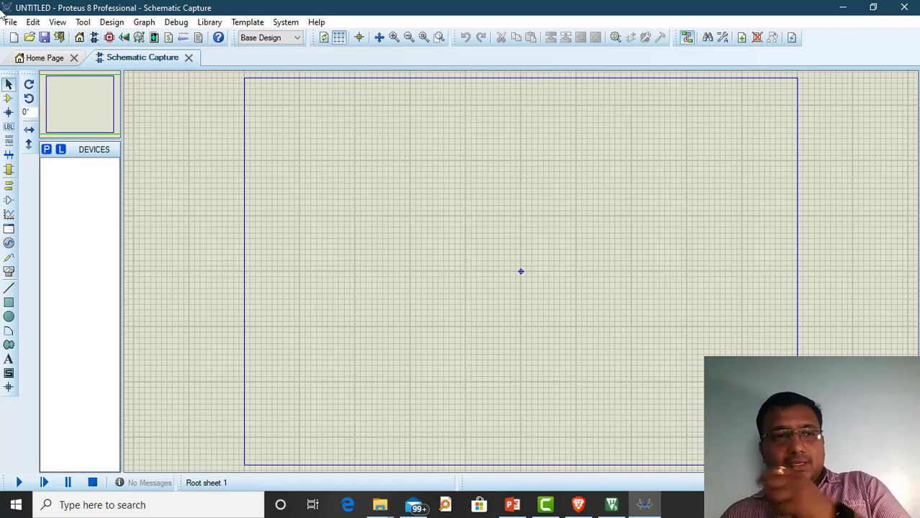
left_click(49, 151)
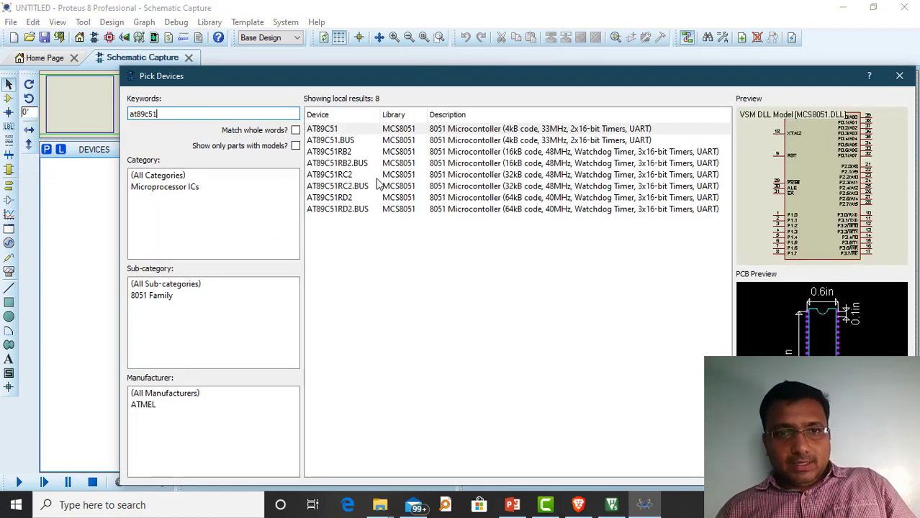
left_click(389, 128)
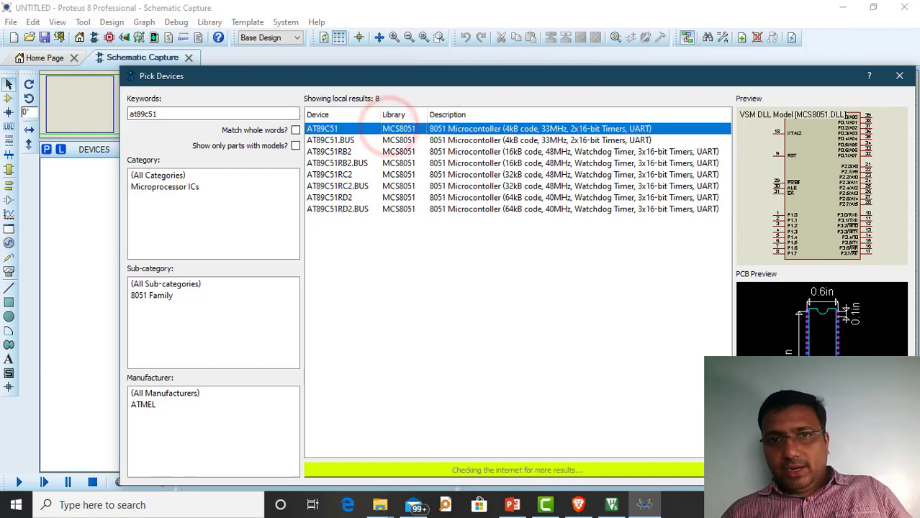
double_click(388, 128)
left_click(339, 183)
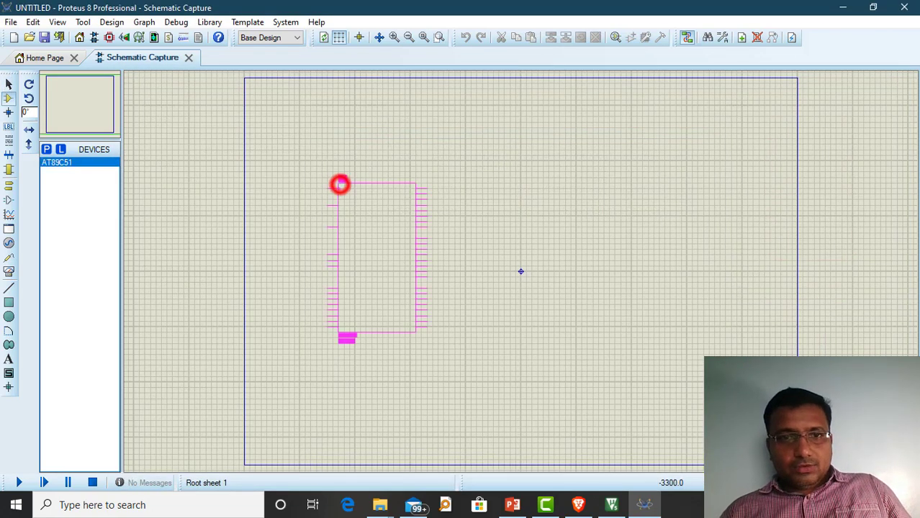
left_click(302, 189)
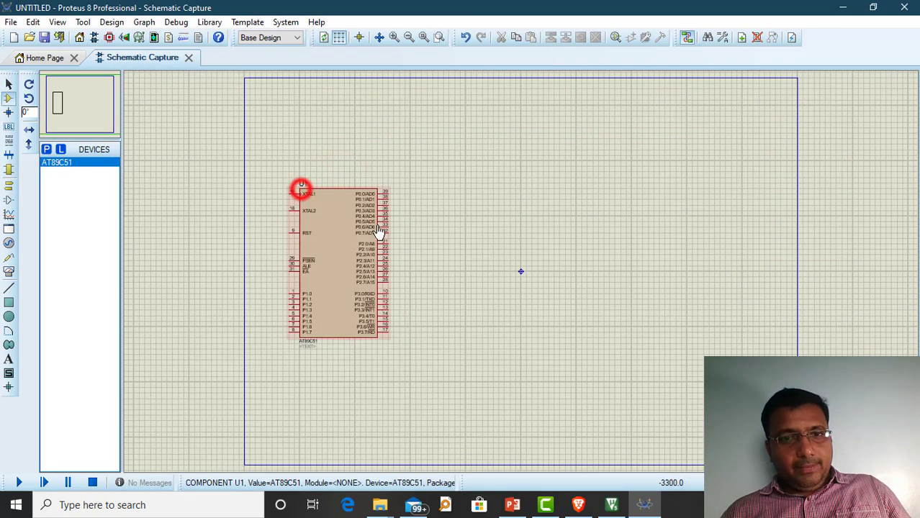
- Search the device library for 16x2, pick the LM016L alphanumeric LCD and place it above and to the right of the microcontroller
scroll(302, 189, "up", 2)
scroll(515, 275, "up", 1)
scroll(515, 275, "down", 1)
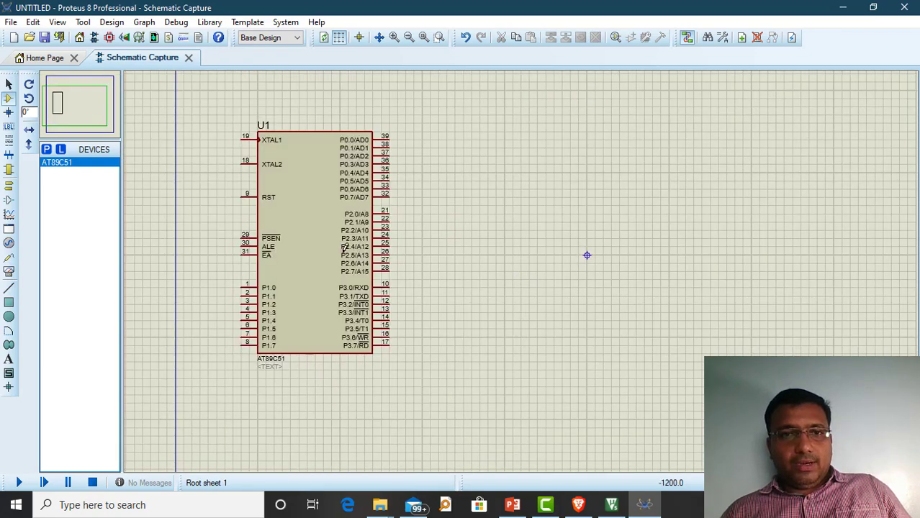
left_click(47, 148)
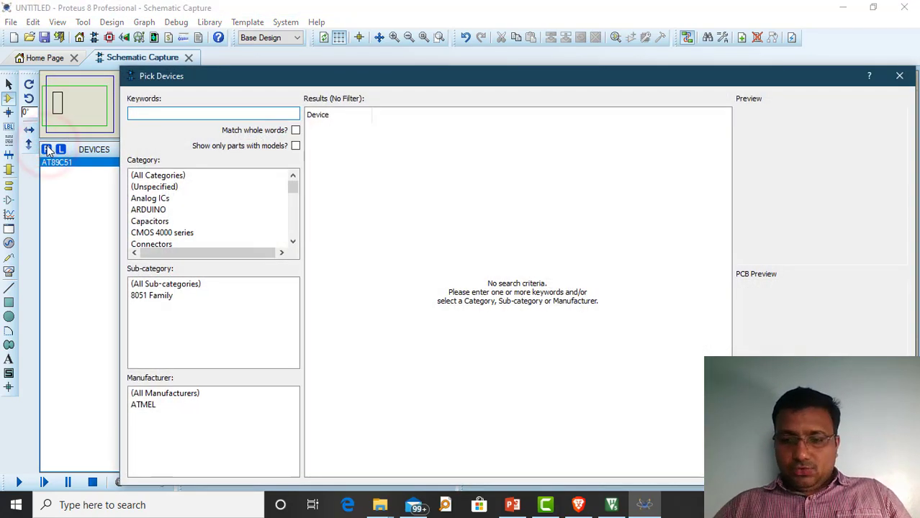
type("16x2")
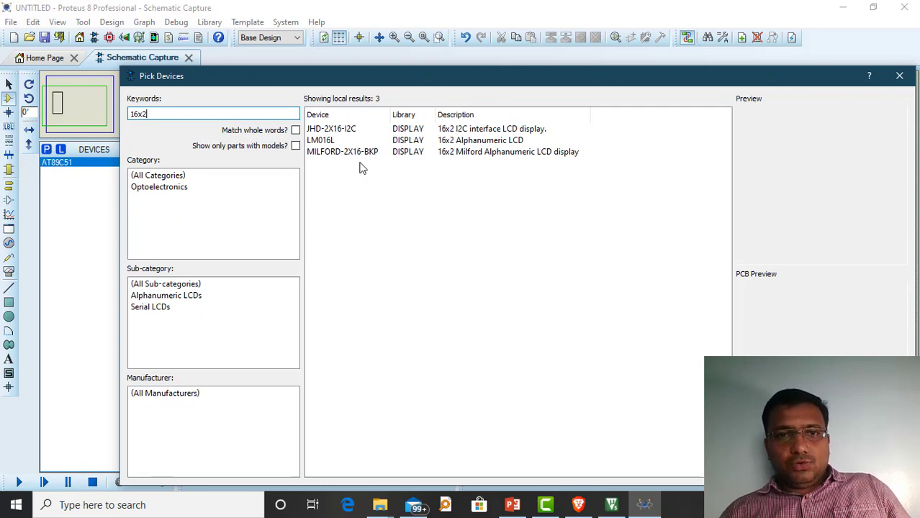
left_click(321, 141)
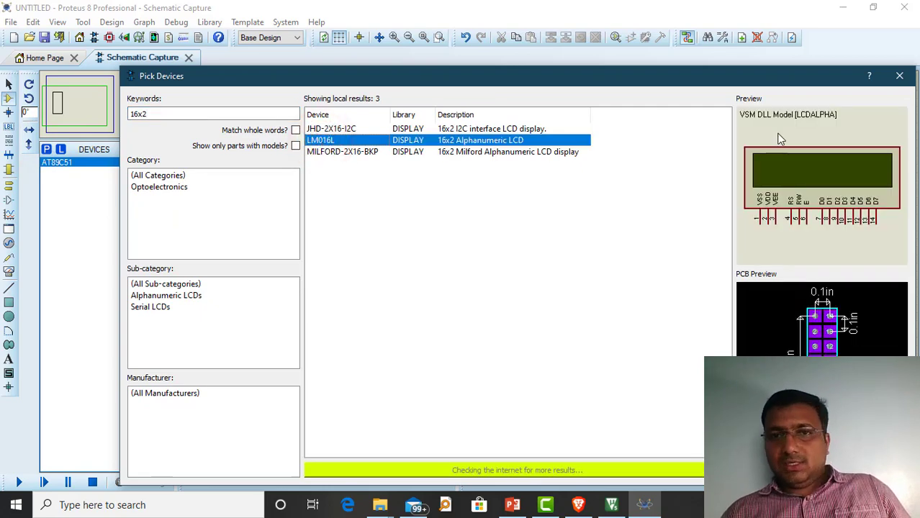
key("Return")
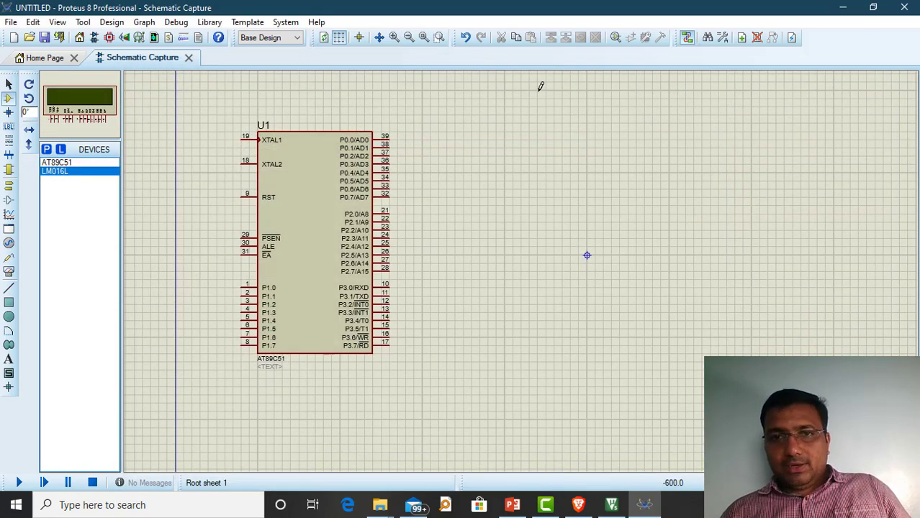
left_click(539, 90)
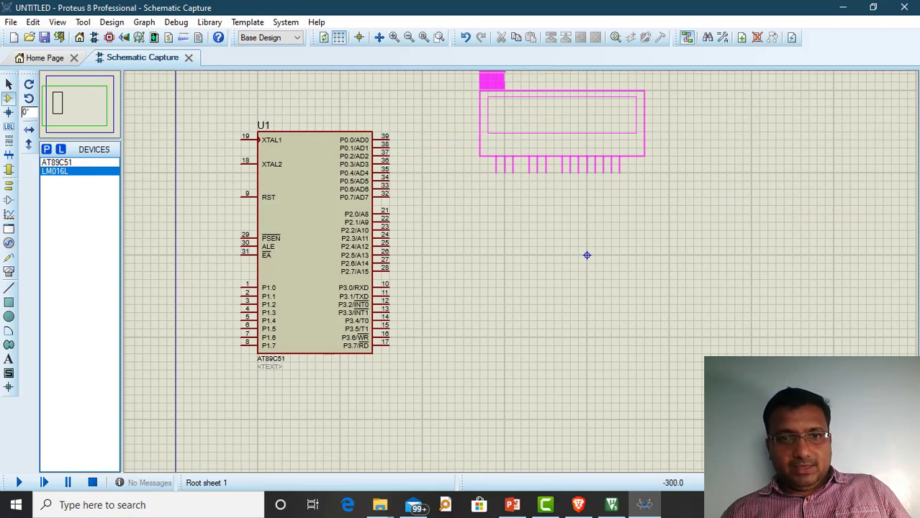
left_click(568, 102)
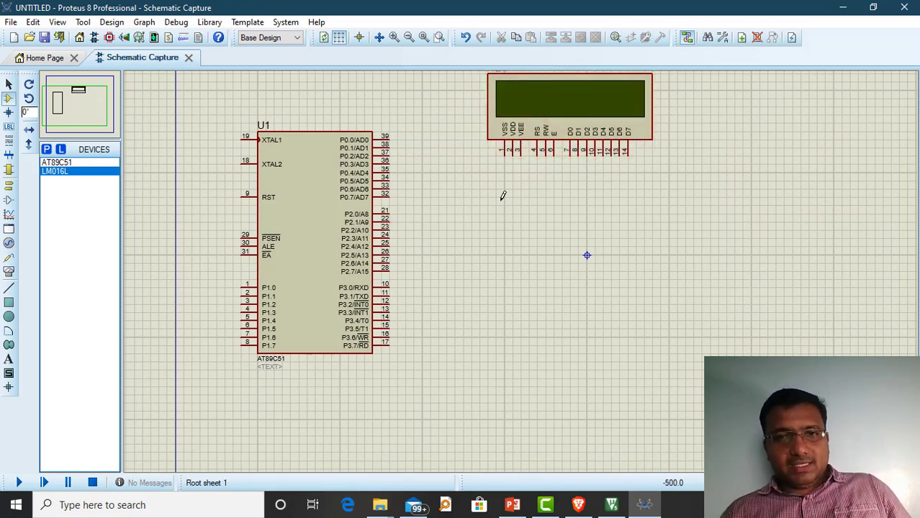
- Draw short open-ended vertical wires of equal length down from the LCD's RS, RW and E pins
left_click(539, 149)
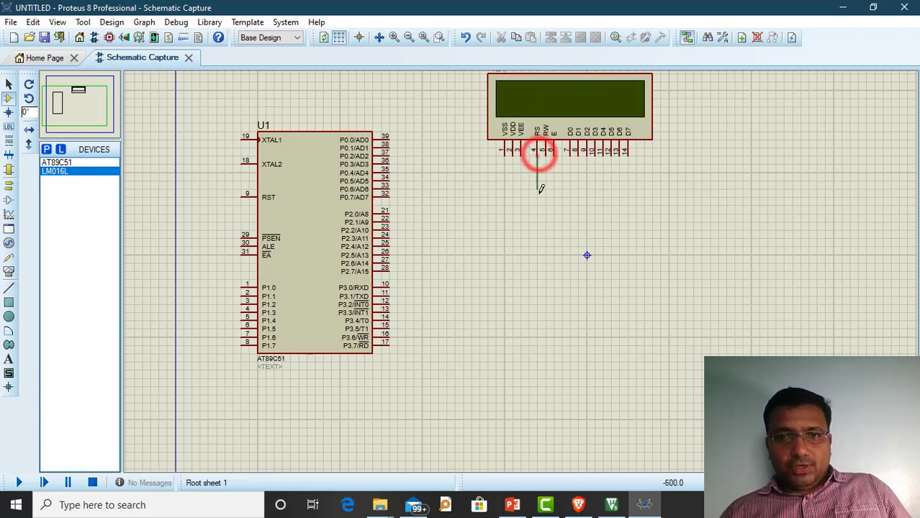
double_click(536, 189)
double_click(545, 151)
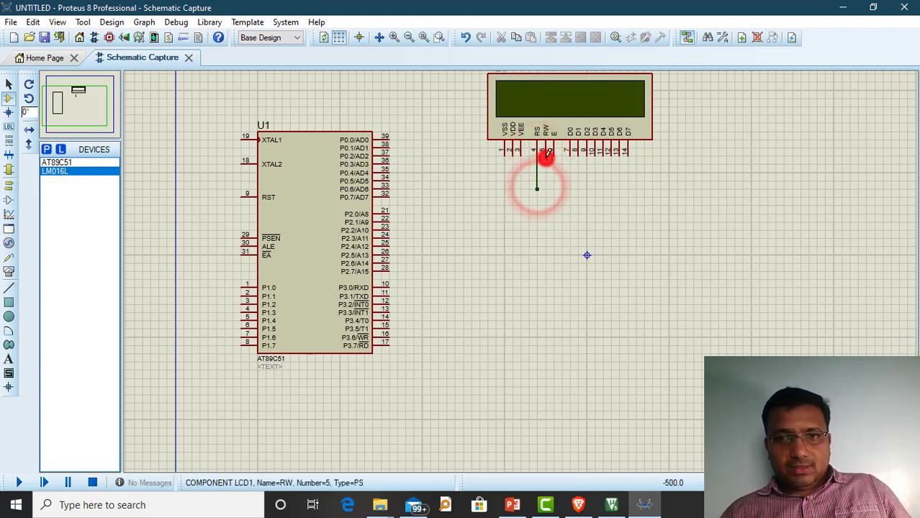
double_click(555, 152)
- Add matching open-ended wire stubs to the LCD's data pins D0 through D7
double_click(570, 152)
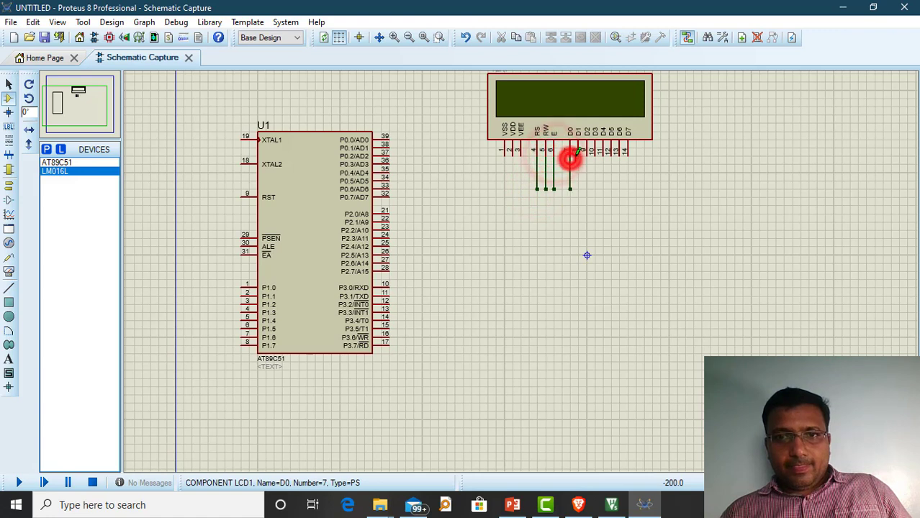
double_click(578, 151)
double_click(587, 151)
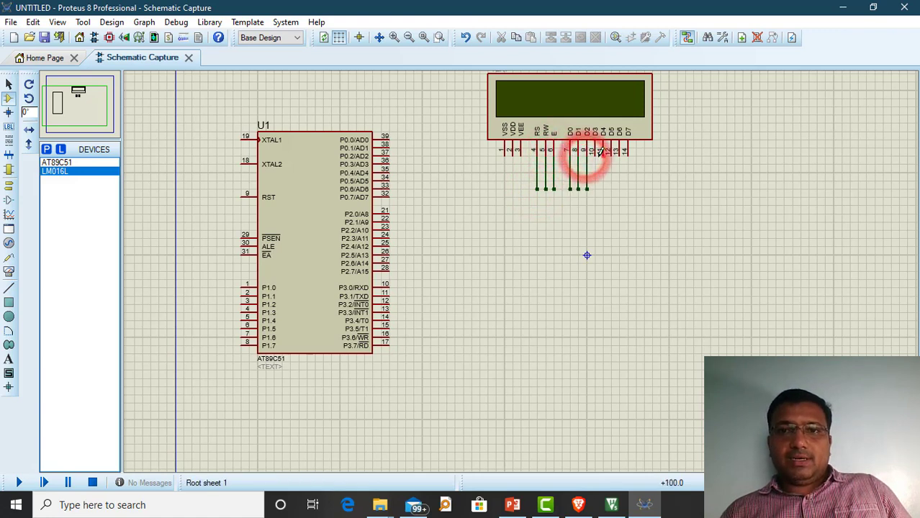
double_click(596, 151)
double_click(604, 151)
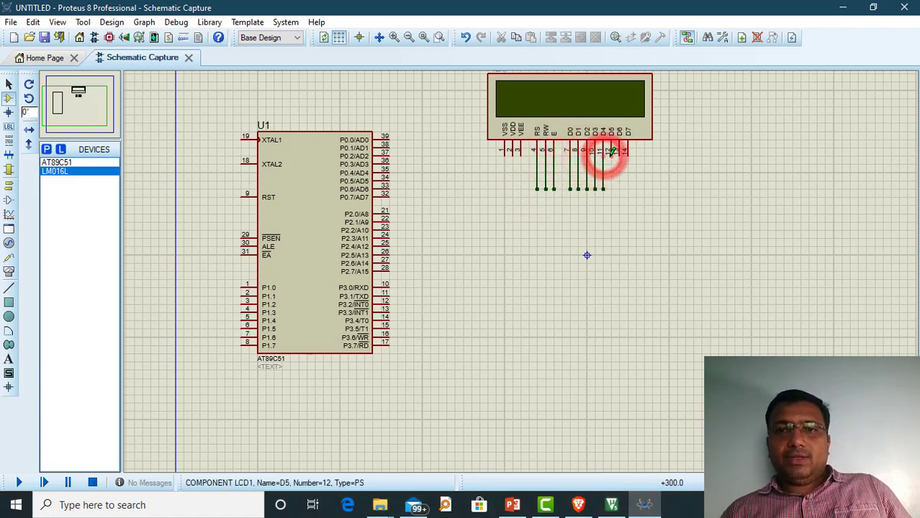
double_click(611, 151)
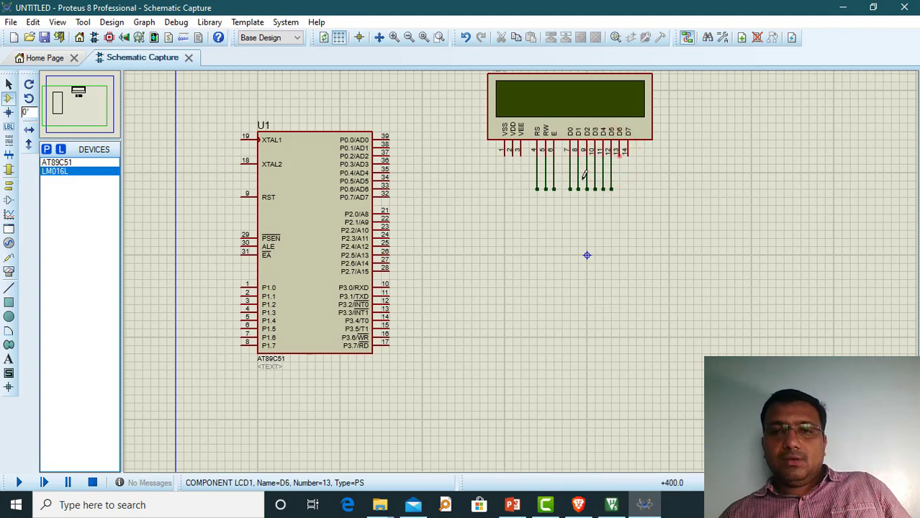
double_click(619, 152)
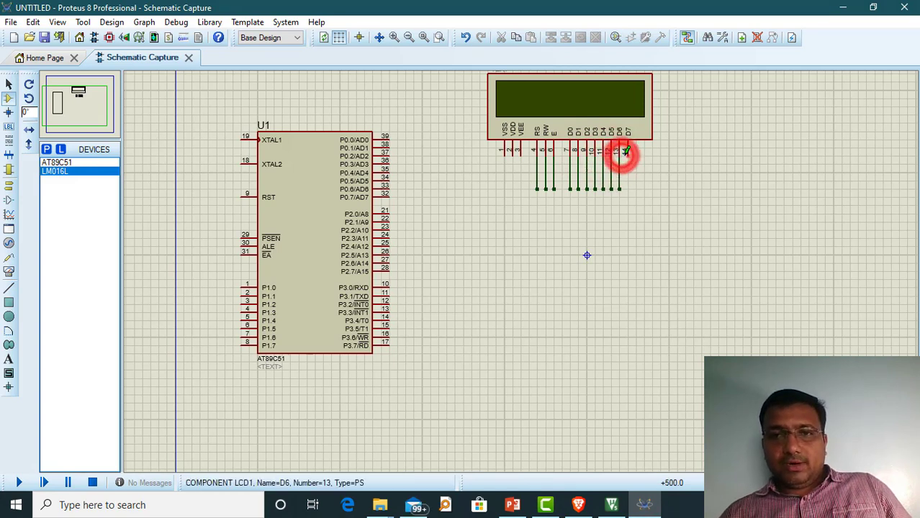
double_click(627, 153)
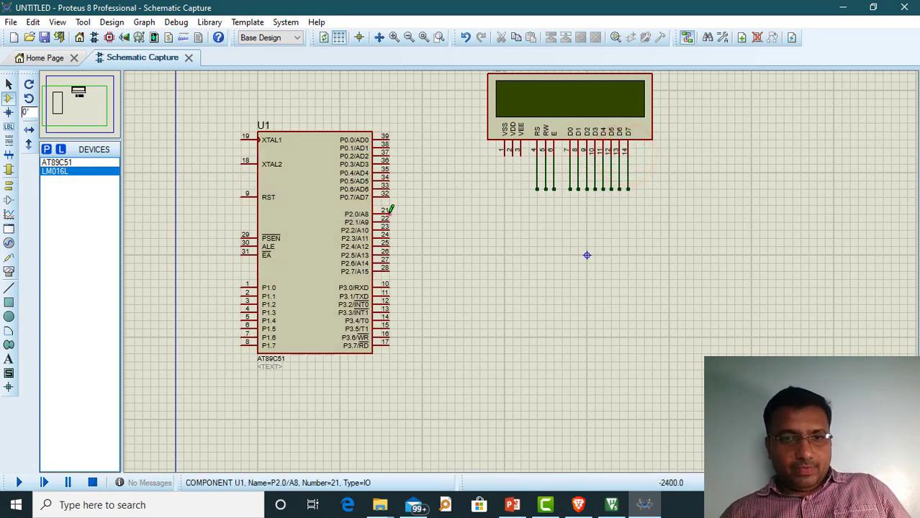
- Draw equal-length open-ended horizontal wires from the microcontroller's P2.0 to P2.7 pins and from P3.4 and P3.5
left_click(389, 213)
double_click(437, 213)
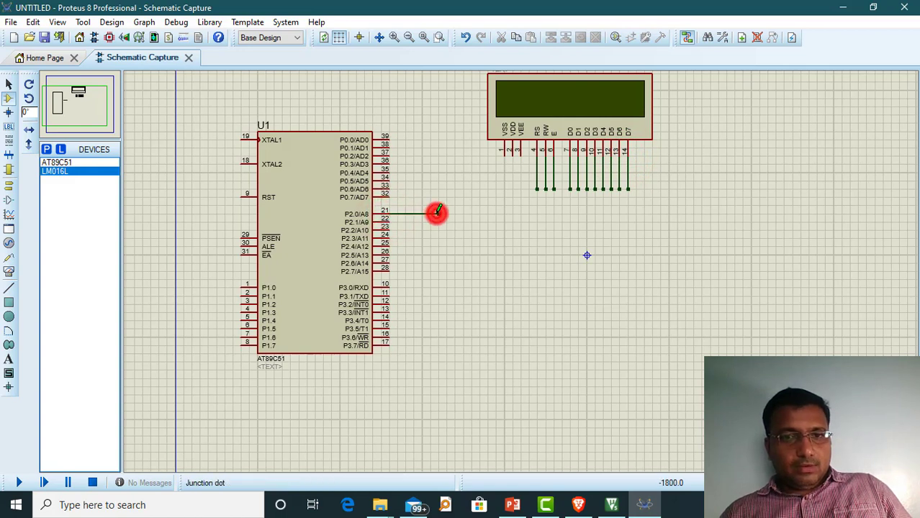
double_click(389, 222)
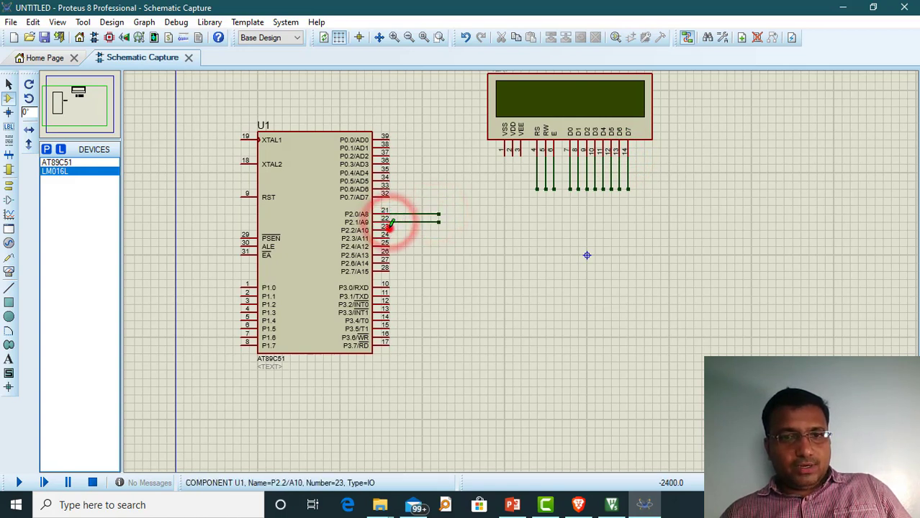
double_click(389, 230)
double_click(389, 239)
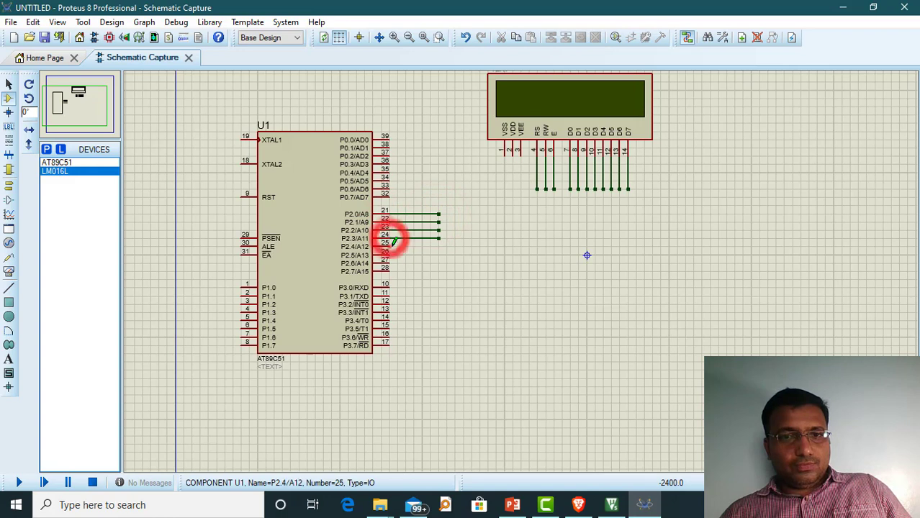
double_click(391, 246)
double_click(390, 254)
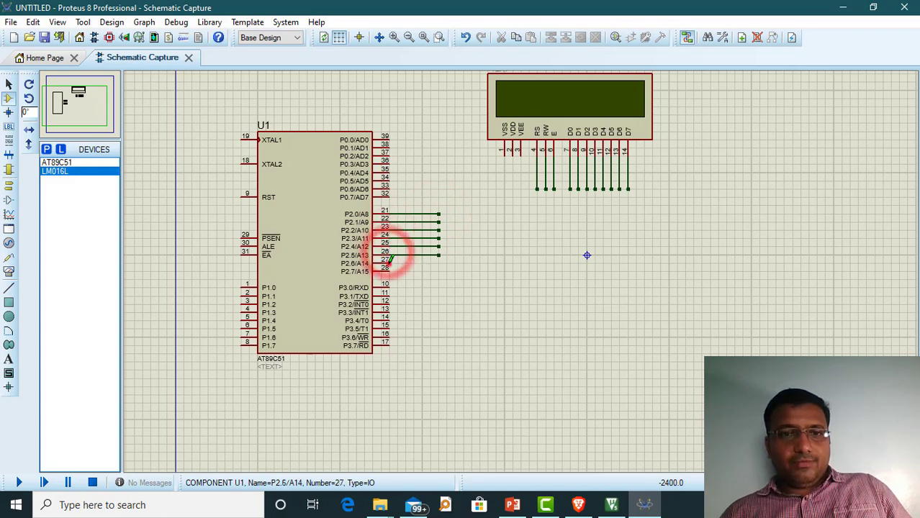
double_click(389, 263)
double_click(390, 270)
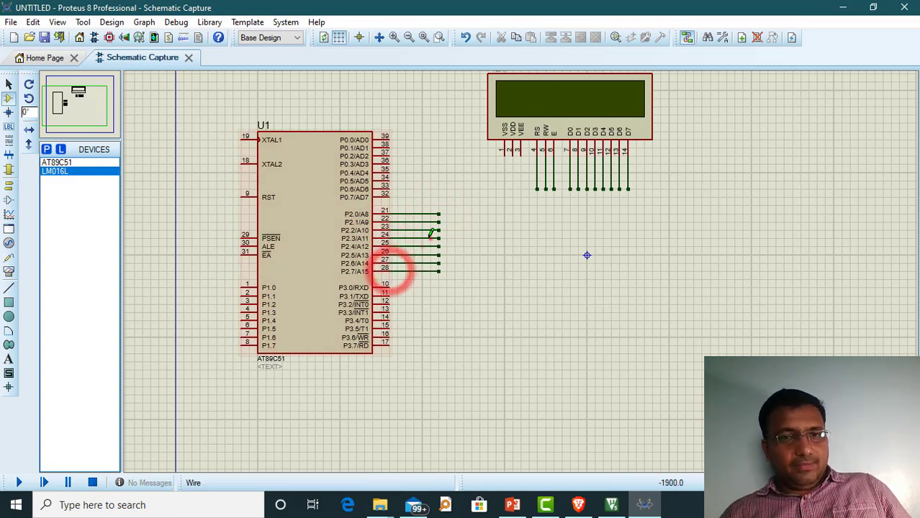
left_click(437, 320)
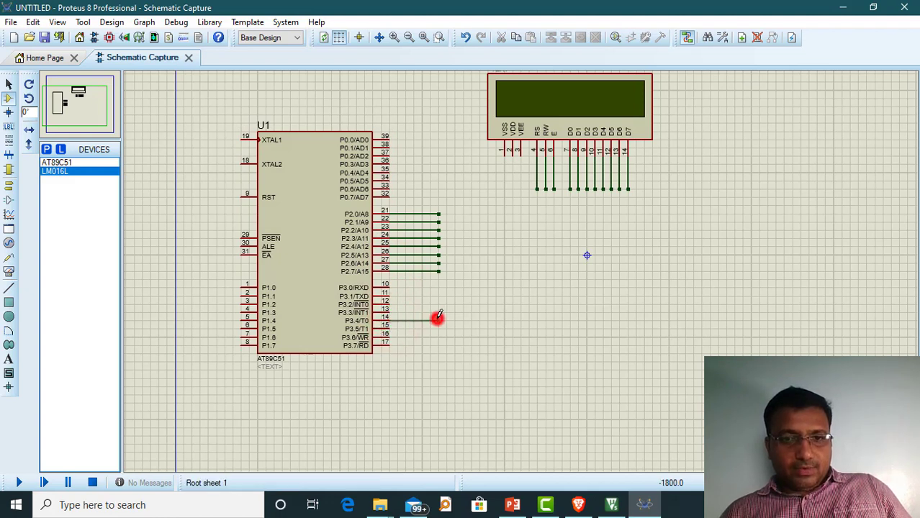
double_click(393, 324)
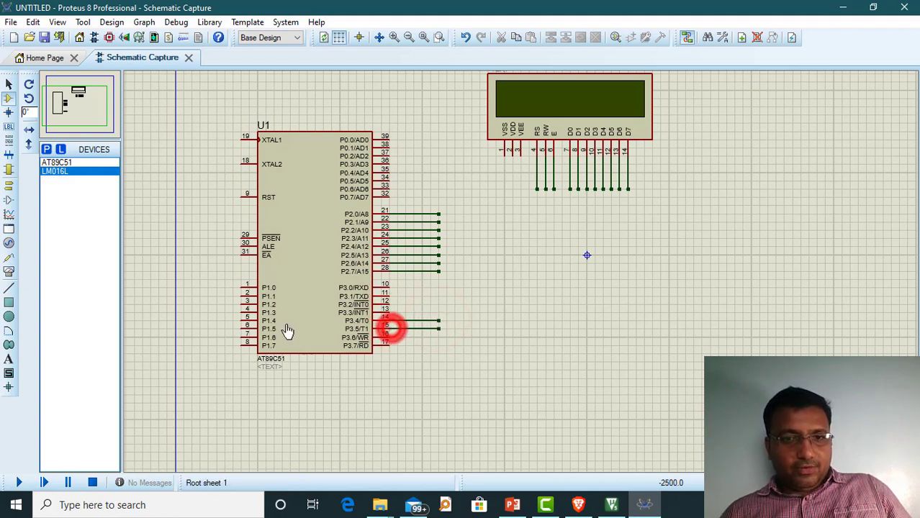
- Label the wire on the LCD's RS pin as RS and the wire on its E pin as EN
left_click(10, 127)
left_click(535, 173)
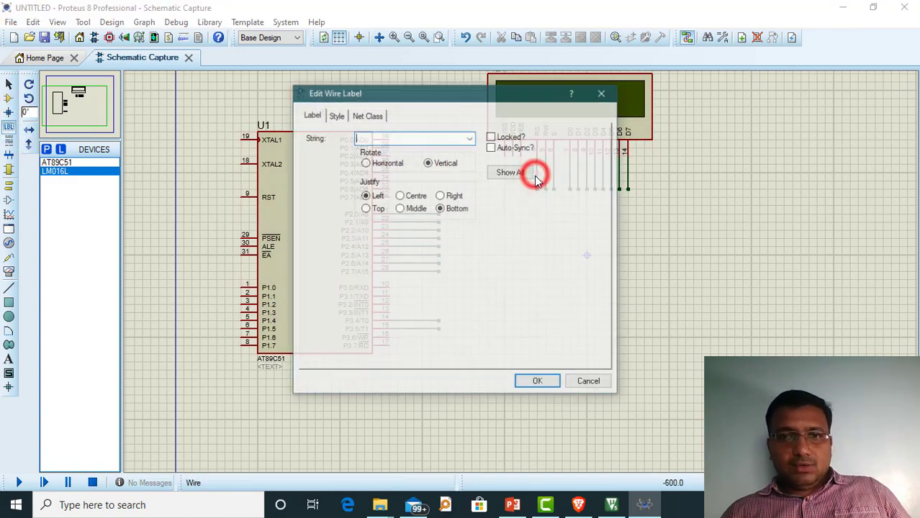
key("Return")
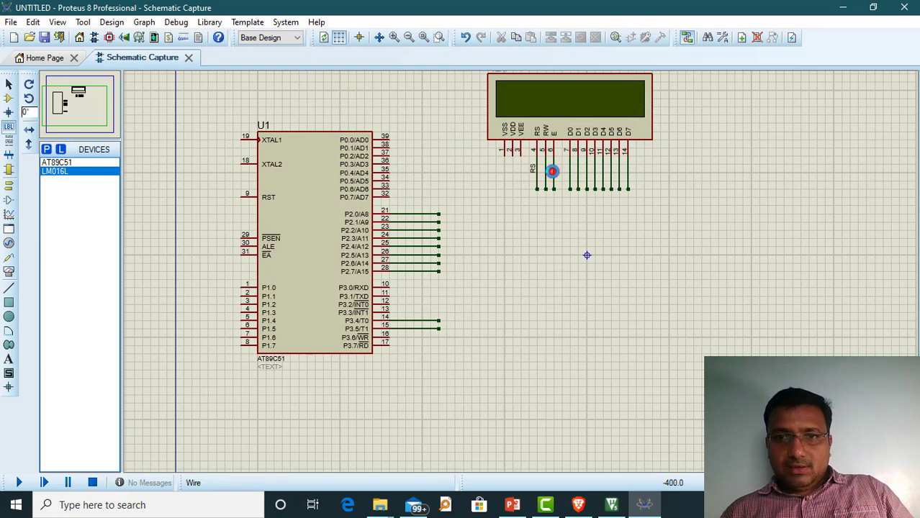
left_click(552, 172)
type("EN")
key("Return")
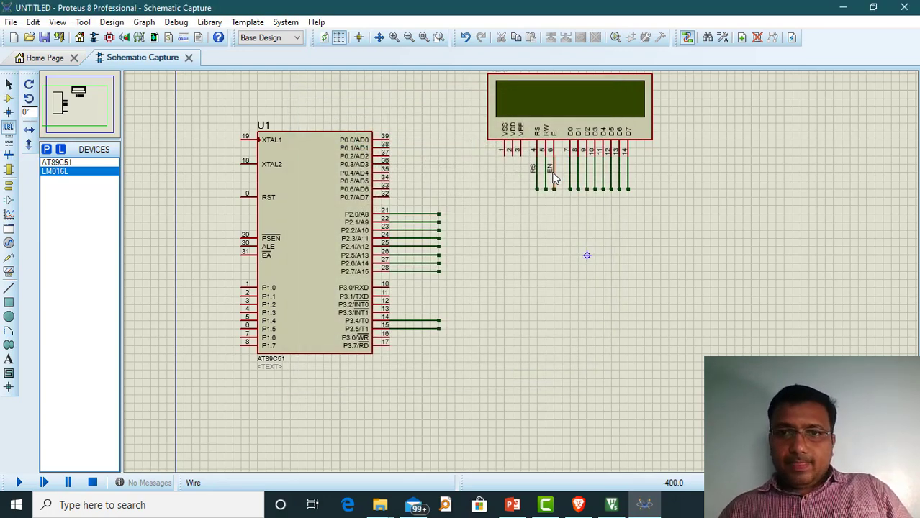
- Label the wires on the LCD's first four data pins as D0, D1, D2 and D3
left_click(569, 173)
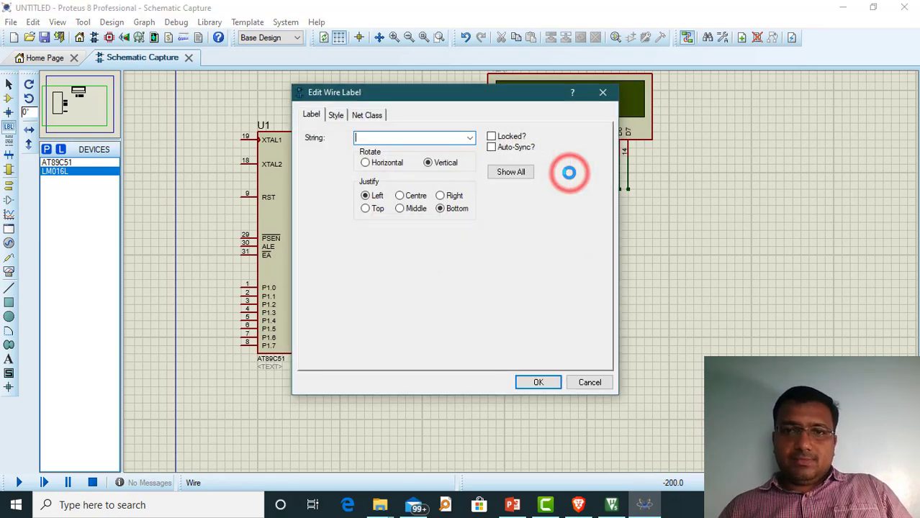
type("D0")
key("Return")
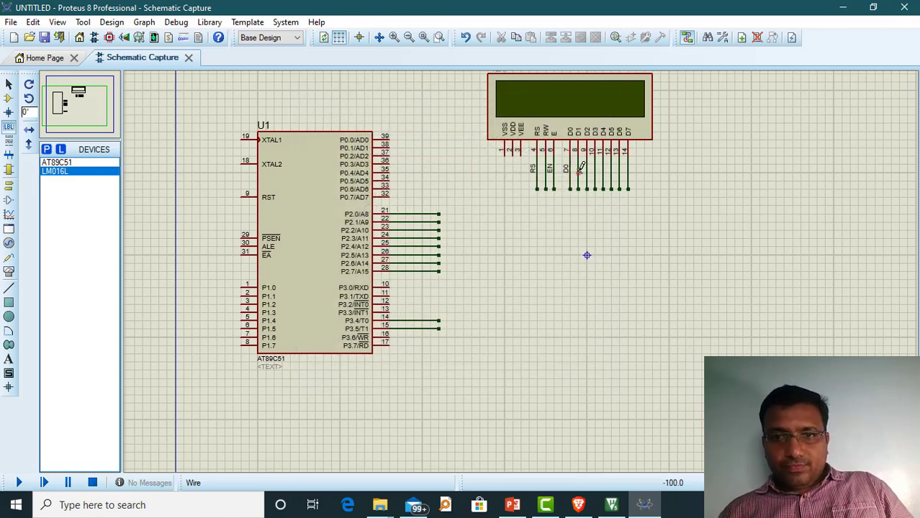
left_click(578, 171)
type("D1")
key("Return")
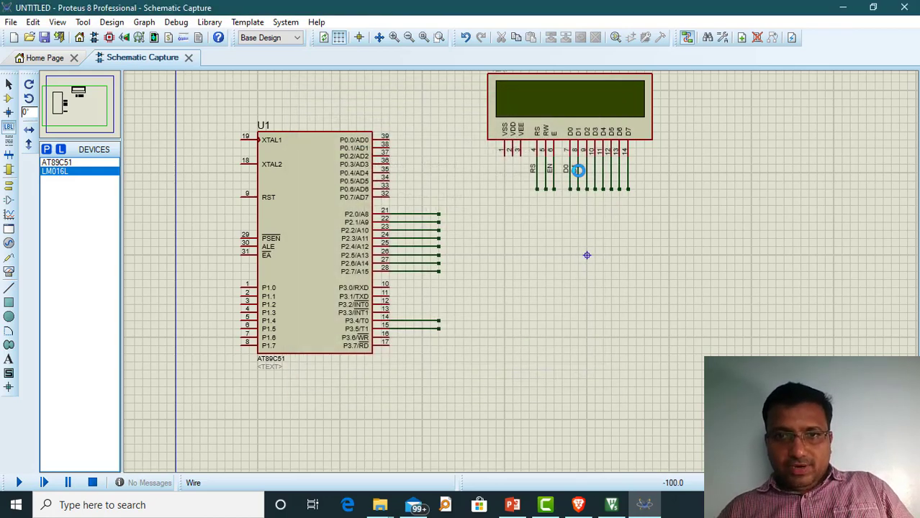
left_click(587, 173)
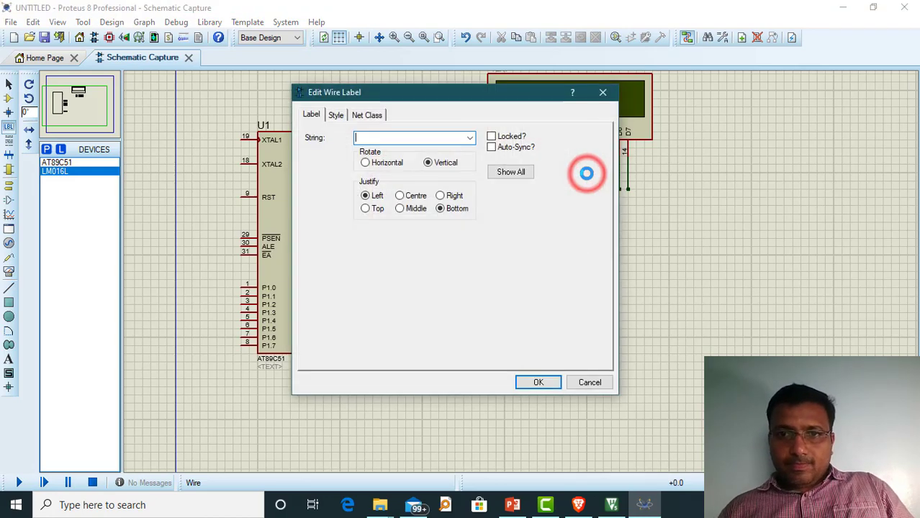
type("D2")
key("Return")
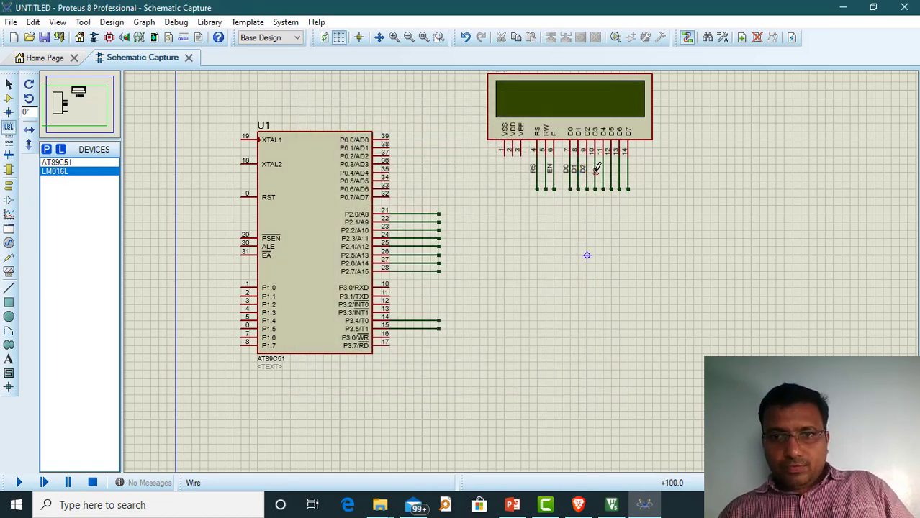
left_click(595, 171)
type("D3")
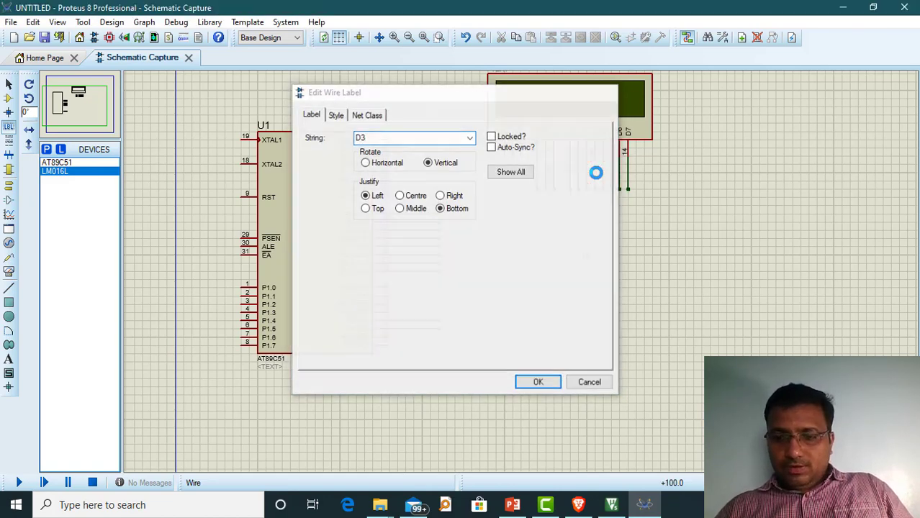
key("Return")
- Label the wires on the LCD's remaining data pins as D4, D5, D6 and D7
left_click(603, 173)
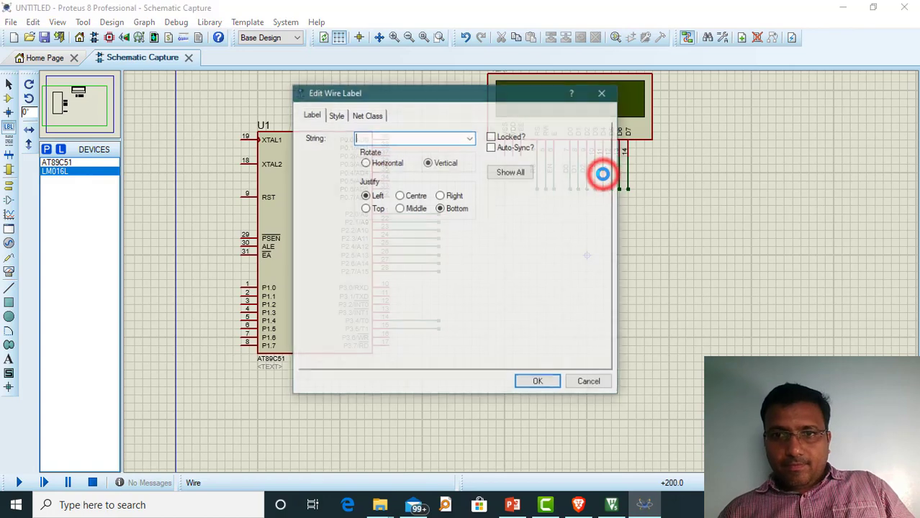
type("D4")
key("Return")
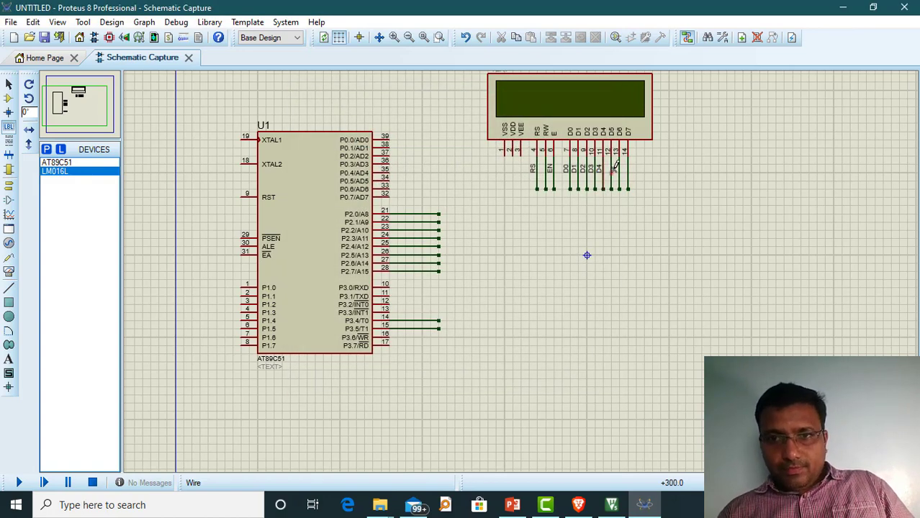
left_click(611, 170)
type("D5")
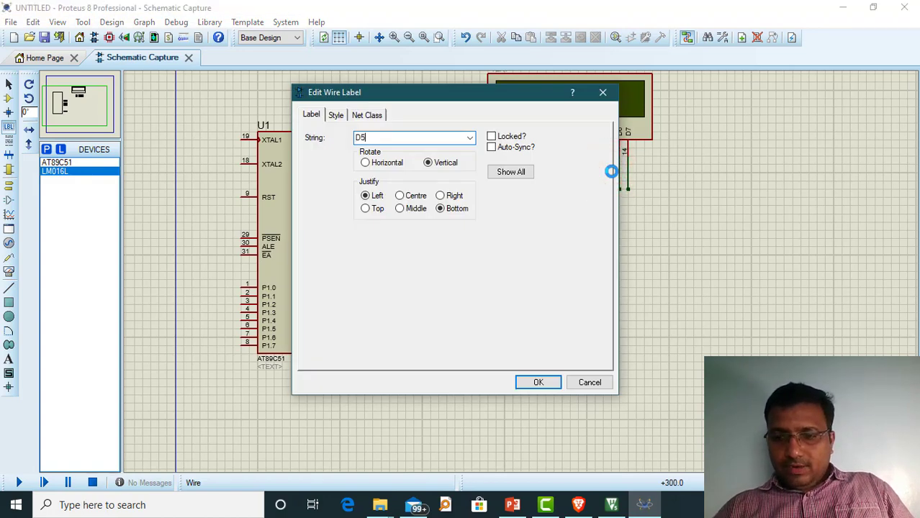
key("Return")
left_click(619, 172)
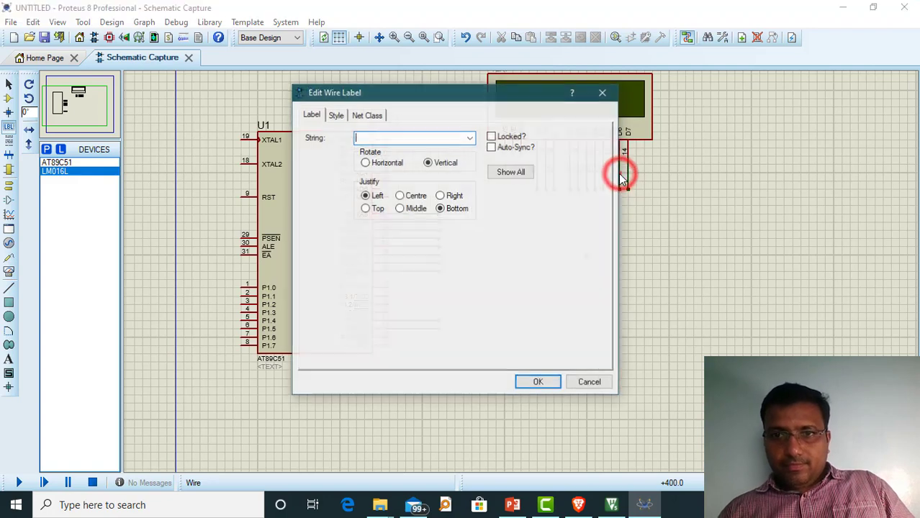
type("D6")
key("Return")
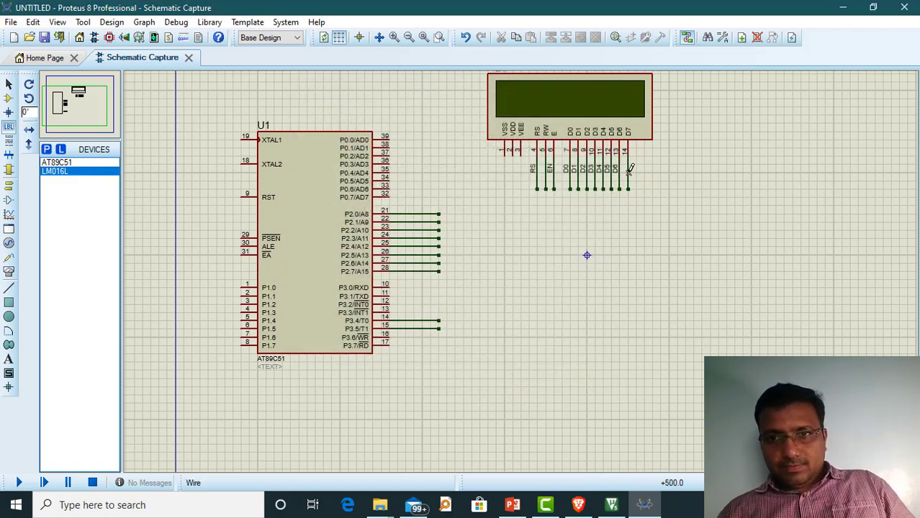
left_click(627, 173)
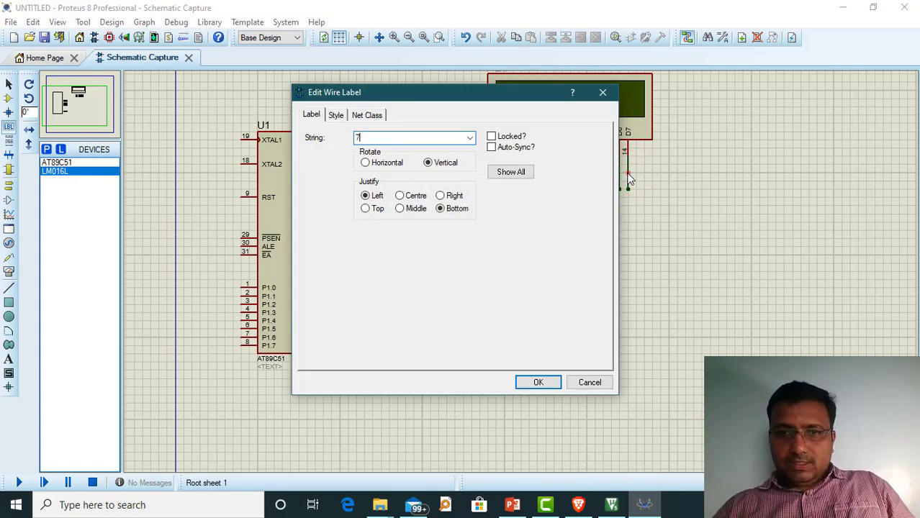
key("Return")
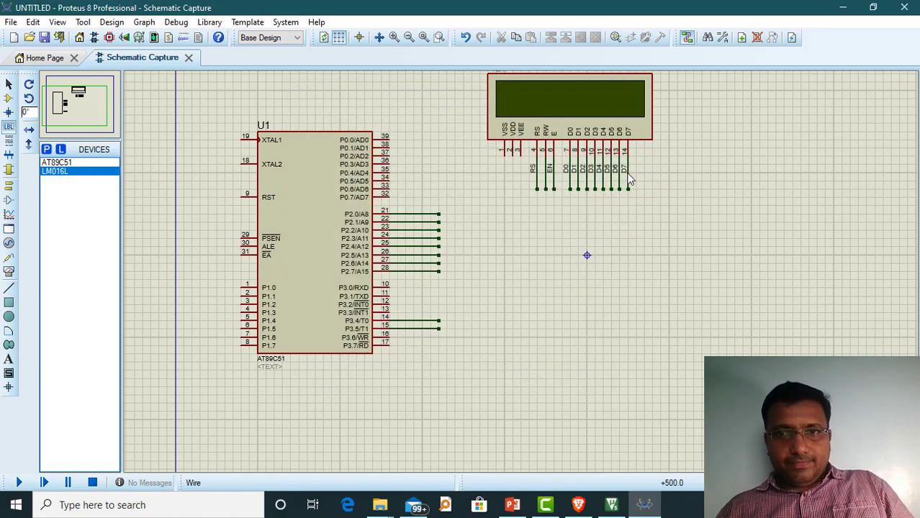
- Label the wires on the microcontroller's P2.0 to P2.3 pins as D0, D1, D2 and D3
left_click(416, 213)
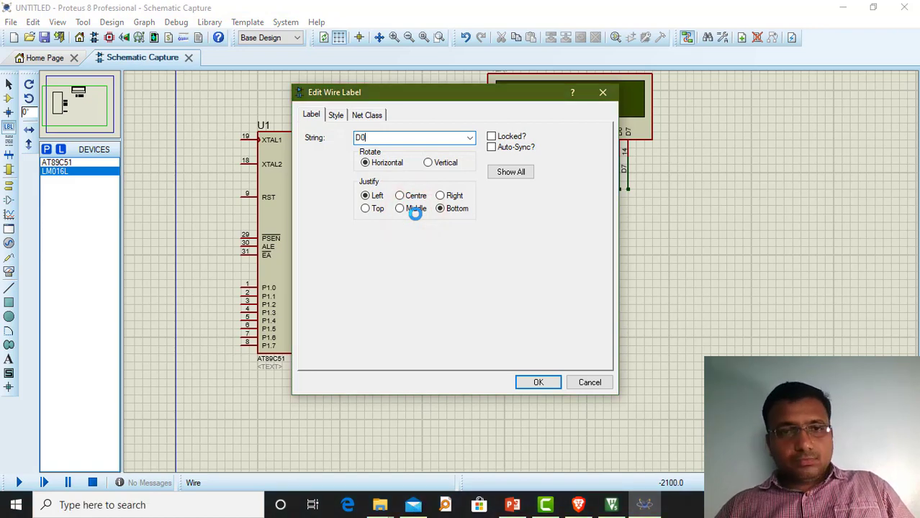
key("Return")
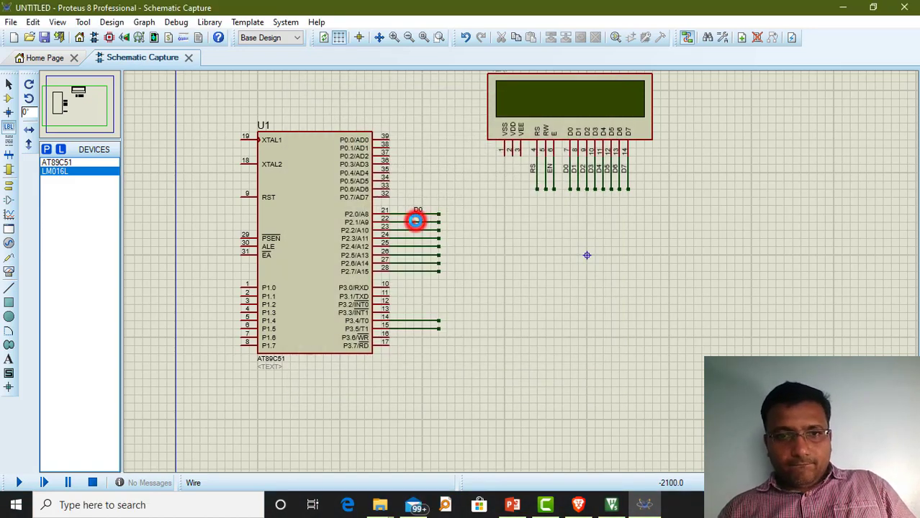
left_click(415, 221)
key("Return")
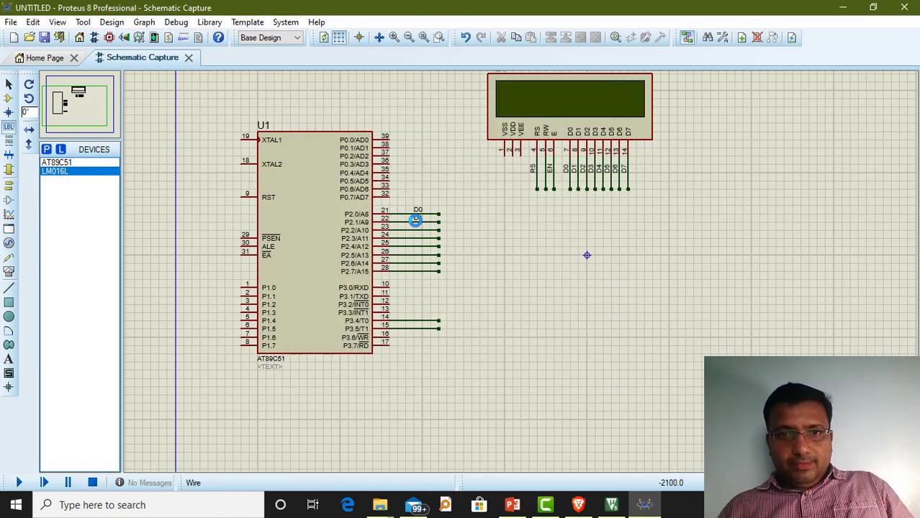
left_click(416, 229)
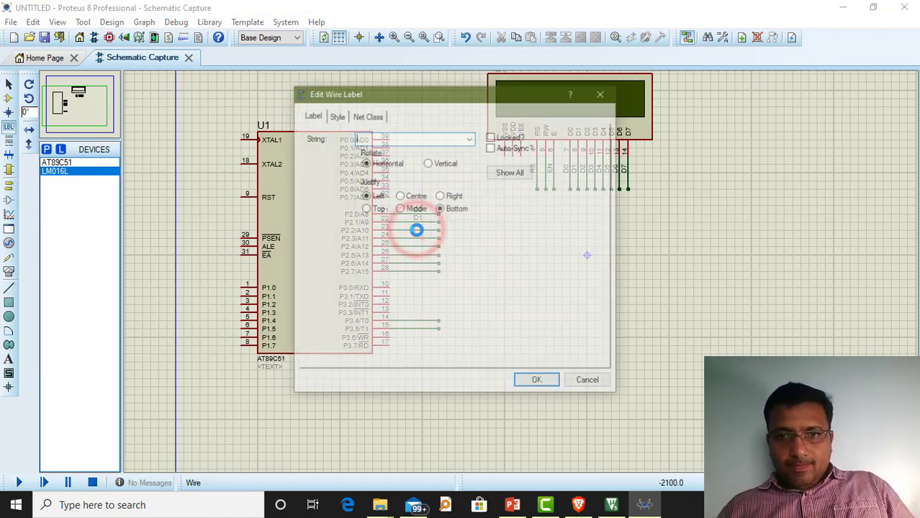
type("D2")
key("Return")
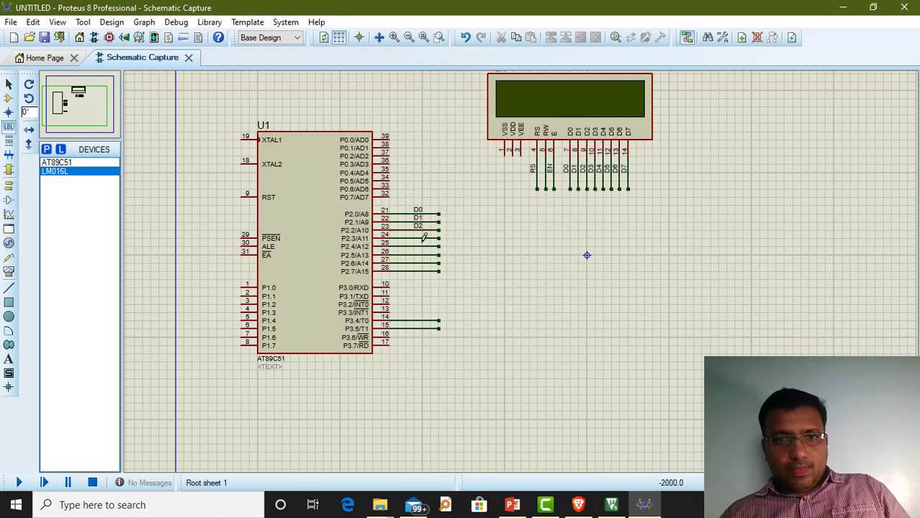
left_click(414, 239)
type("D3")
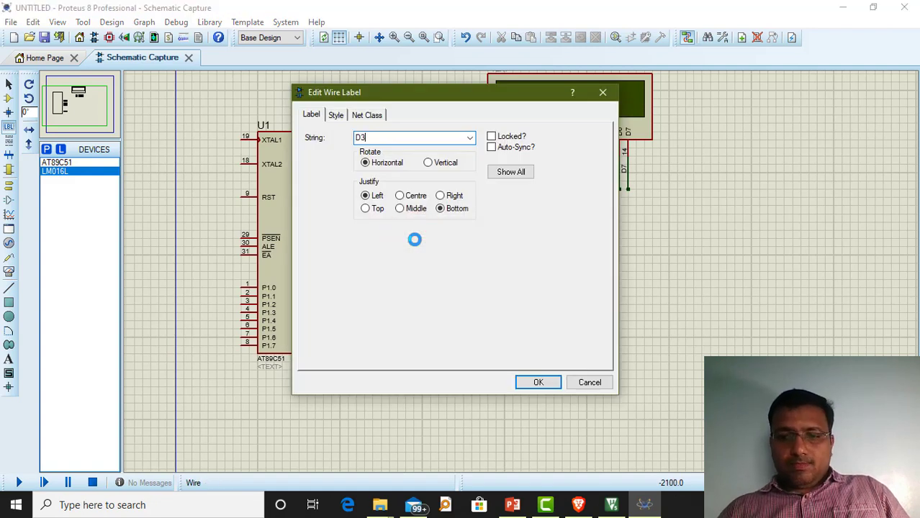
key("Return")
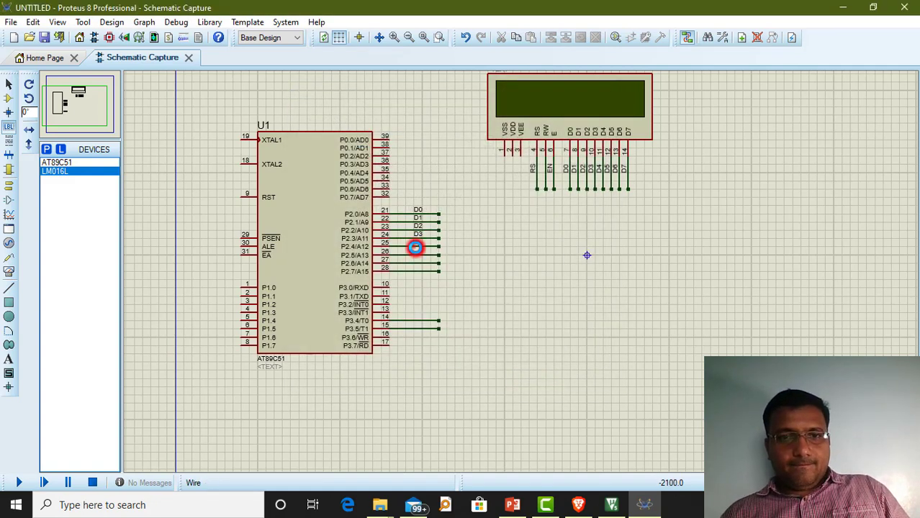
- Label the wires on the microcontroller's P2.4 to P2.7 pins as D4, D5, D6 and D7
left_click(416, 247)
type("D4")
key("Return")
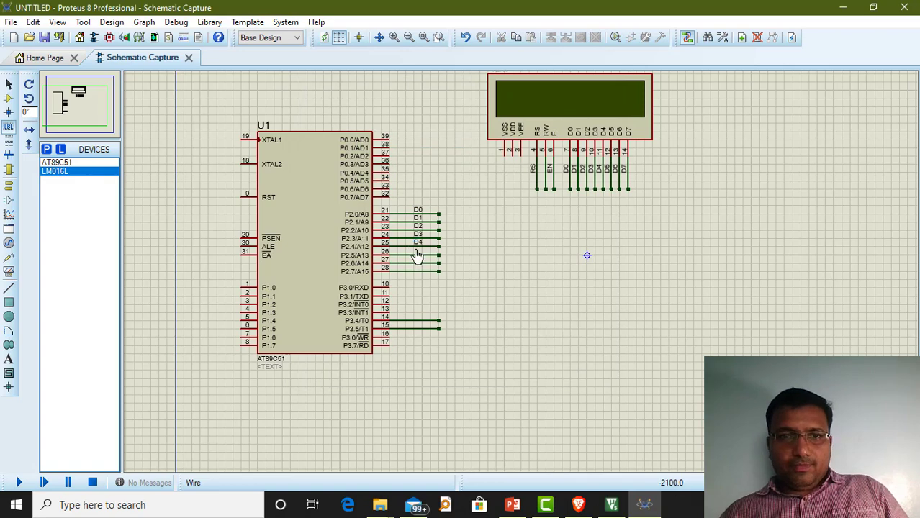
left_click(416, 254)
type("D5")
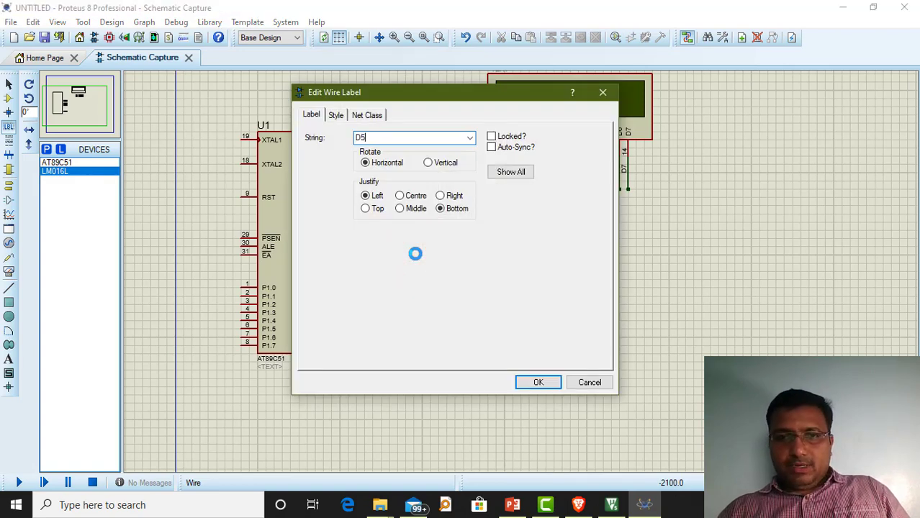
key("Return")
left_click(416, 264)
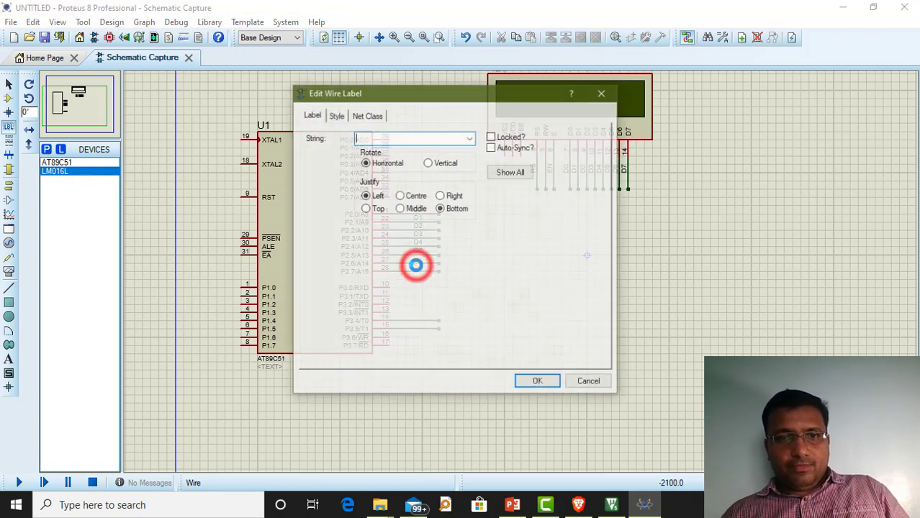
type("D6")
key("Return")
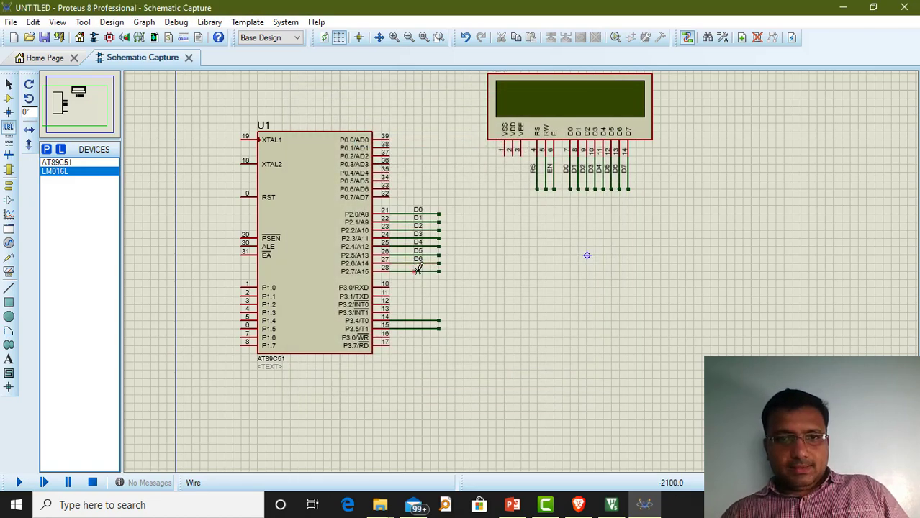
left_click(417, 271)
type("D7")
key("Return")
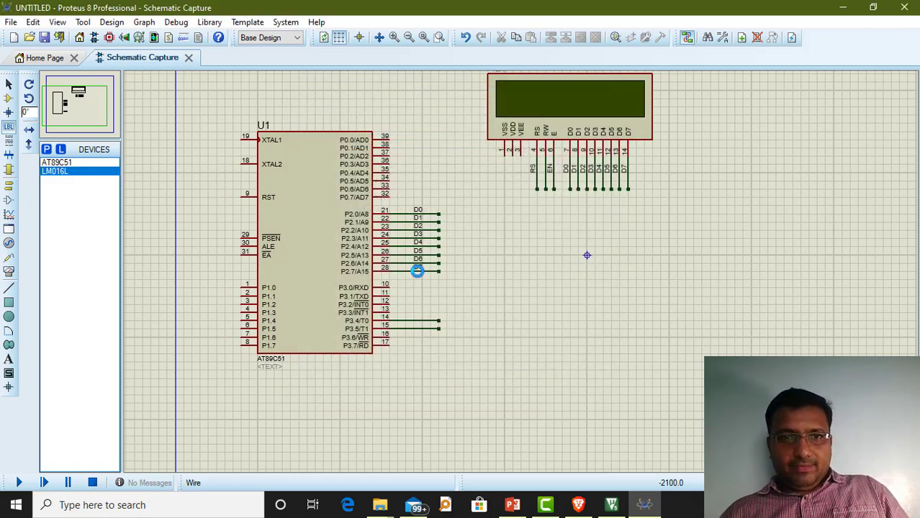
- Label the microcontroller's P3.4 wire as RS and its P3.5 wire as EN
left_click(414, 321)
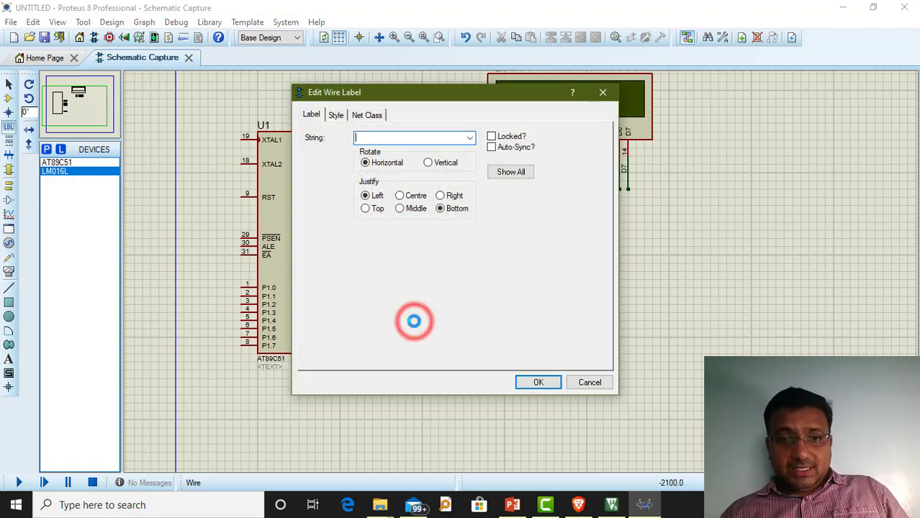
key("Return")
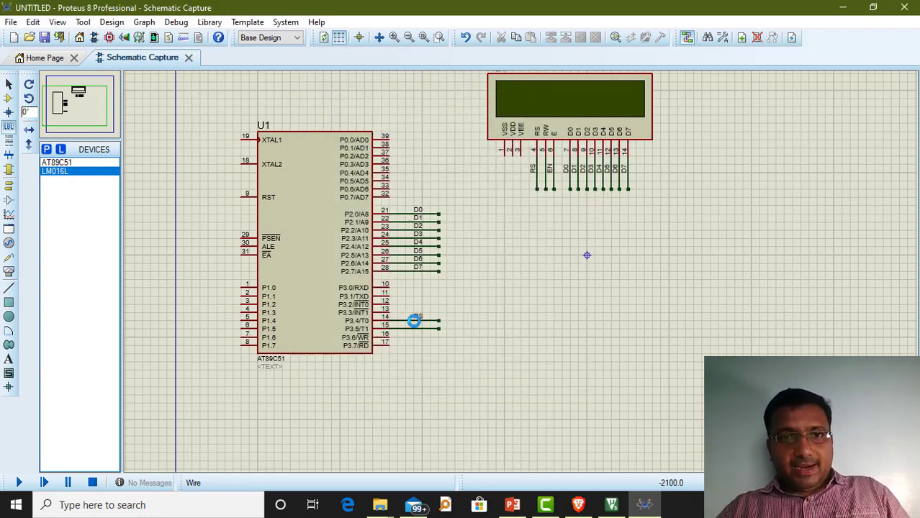
left_click(415, 329)
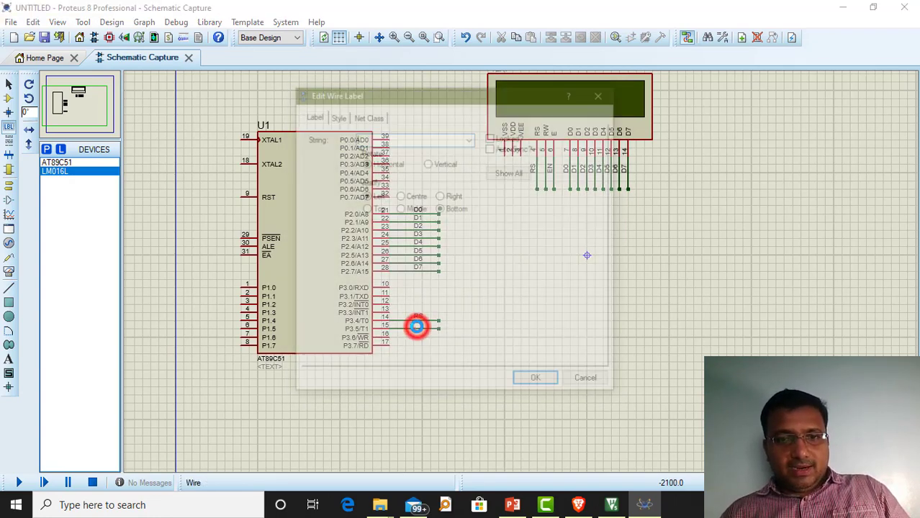
type("EN")
key("Return")
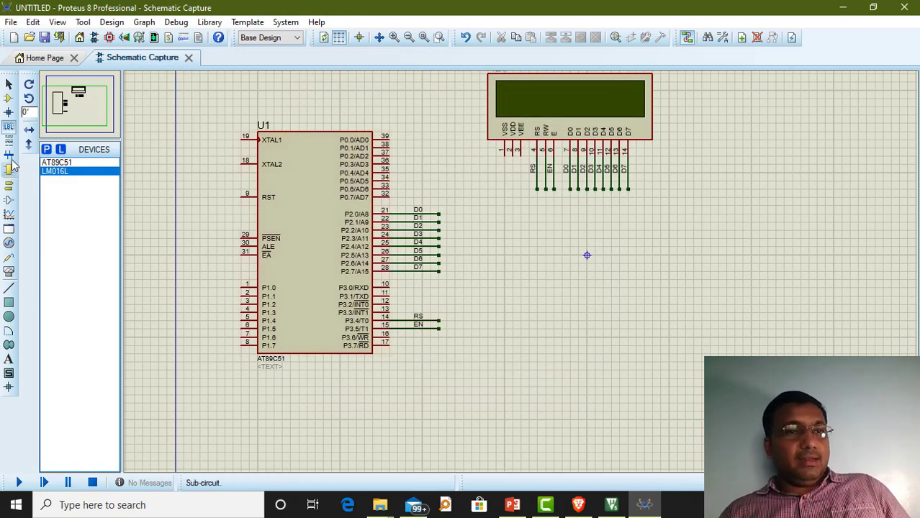
- Place a GROUND terminal below the LCD and wire it to the open end of the RW wire
left_click(10, 185)
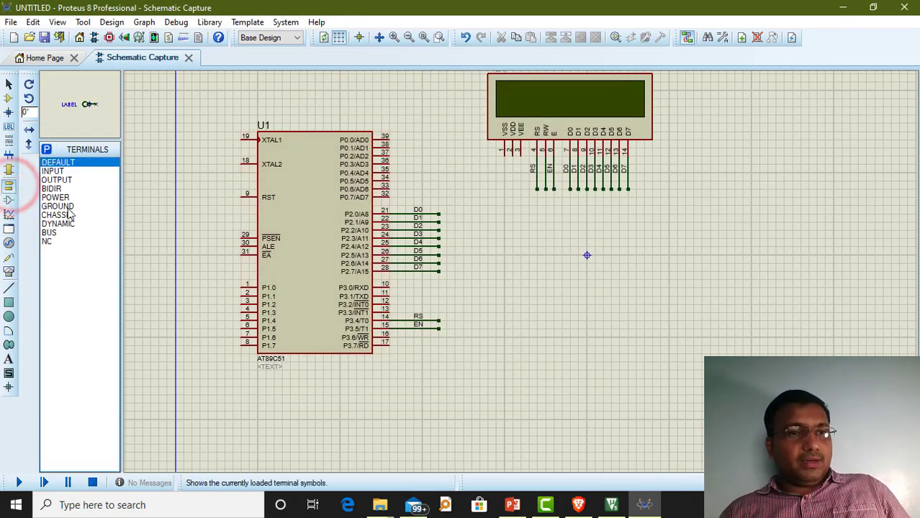
left_click(58, 206)
left_click(547, 215)
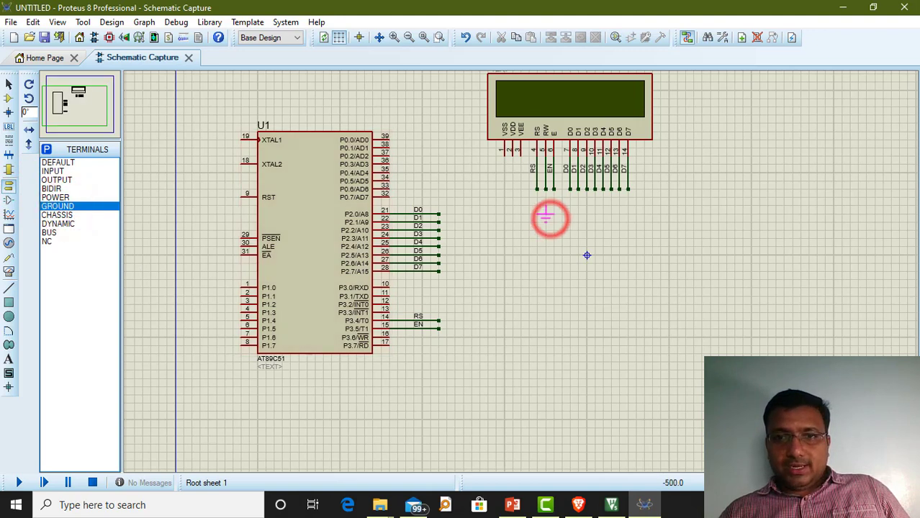
left_click(547, 206)
left_click(545, 188)
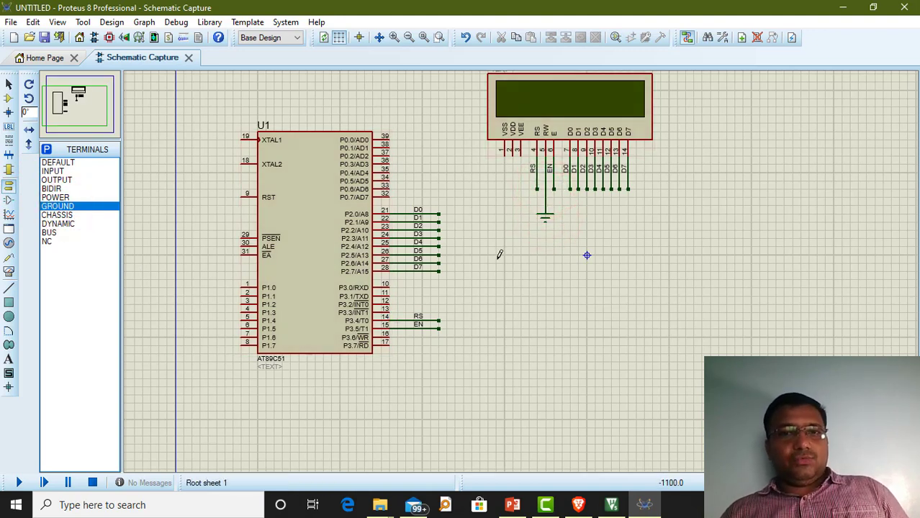
- Set the AT89C51's clock frequency to 11.0592 MHz in its component properties
double_click(291, 249)
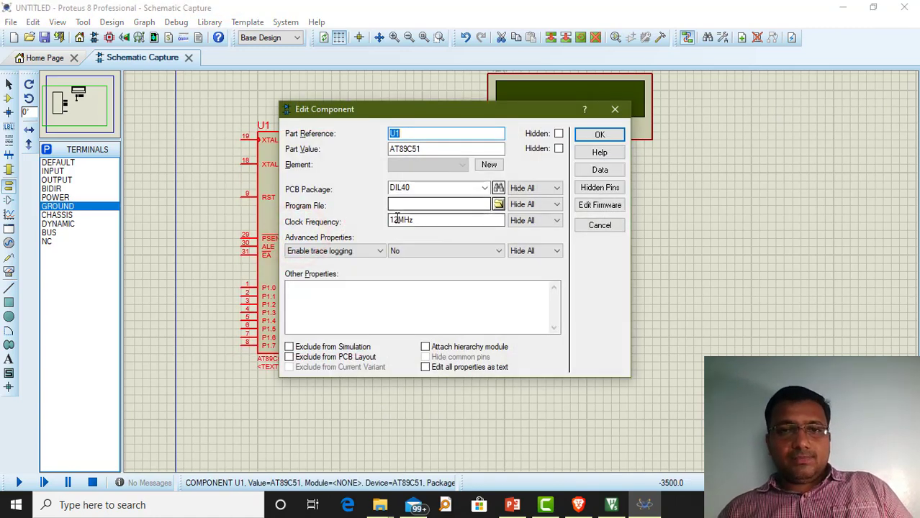
left_click(396, 220)
key("BackSpace")
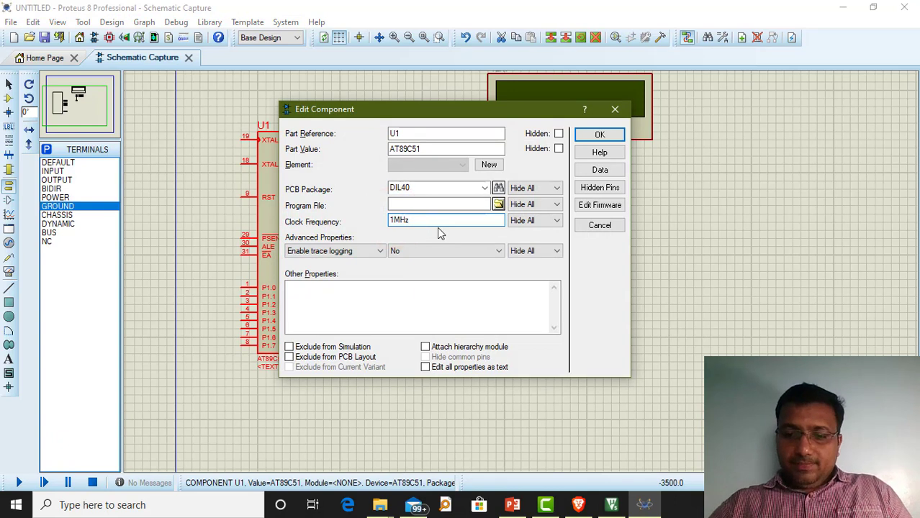
type("1.0592")
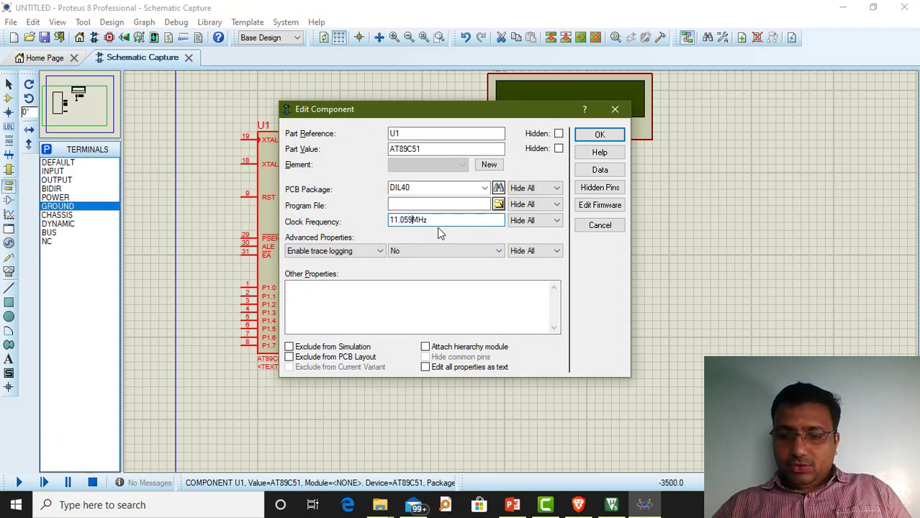
- Load LCD.hex from the desktop's Circuits\8051LCD folder as the AT89C51's program file and confirm the component properties
left_click(500, 204)
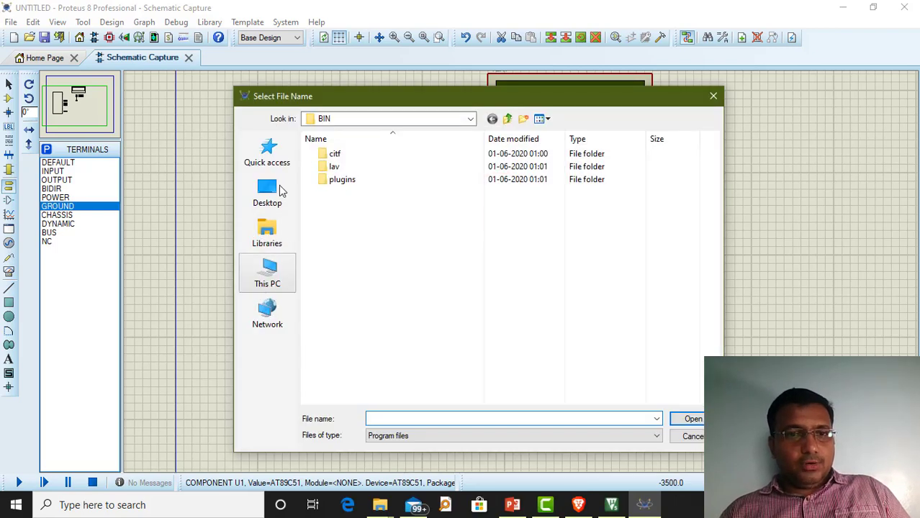
left_click(278, 187)
double_click(511, 292)
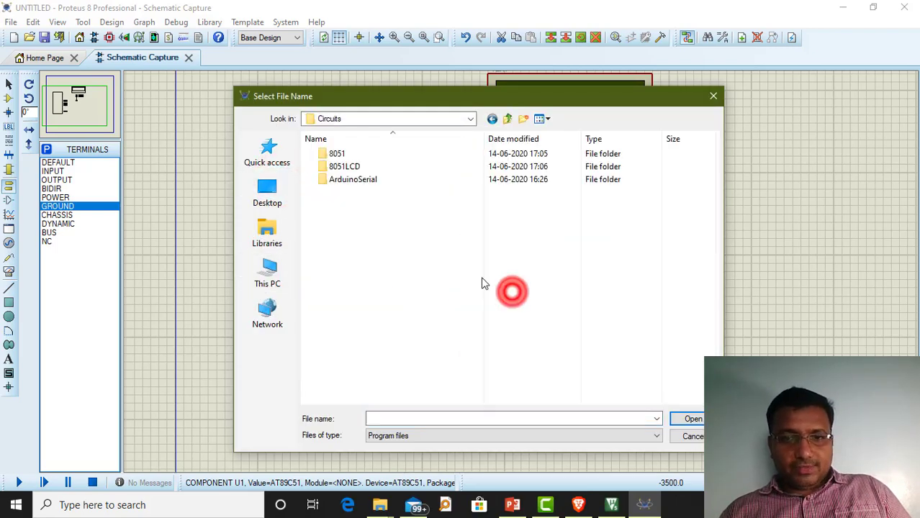
double_click(344, 166)
double_click(339, 154)
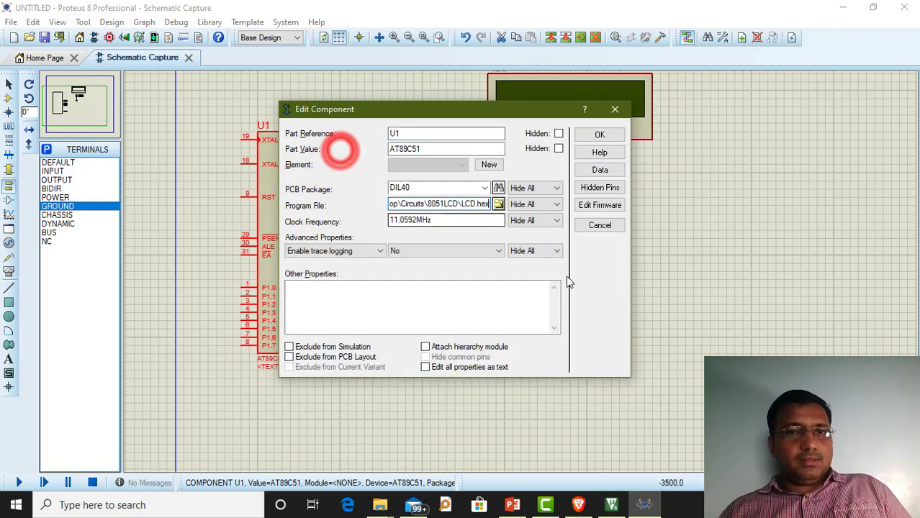
left_click(590, 135)
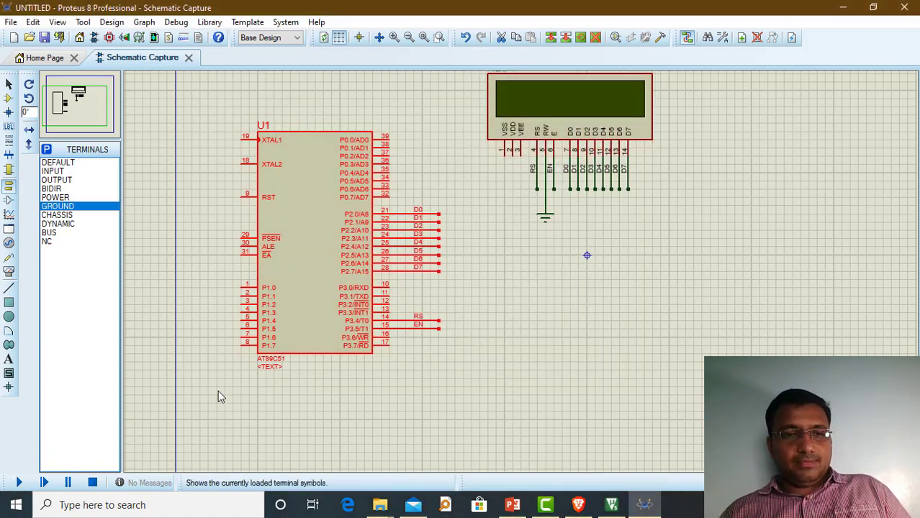
left_click(289, 381)
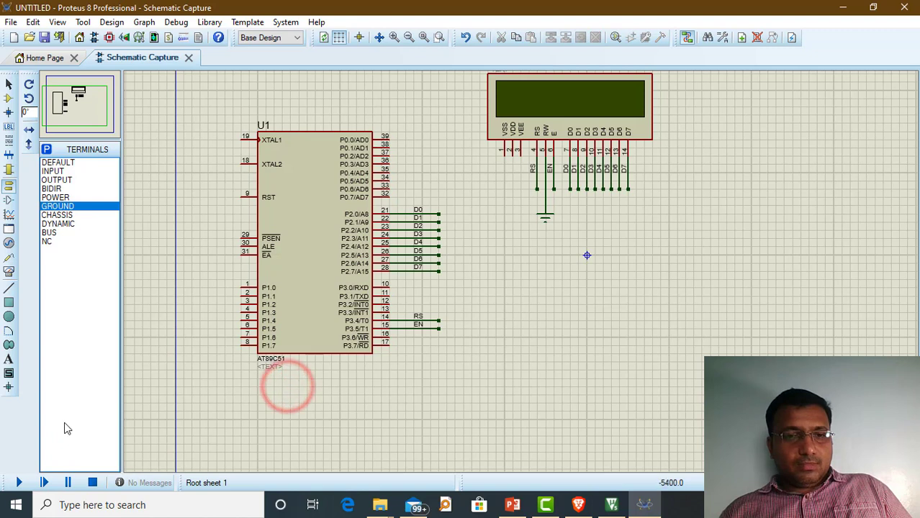
- Run the simulation, examine the text shown on the LCD, and stop the simulation
left_click(19, 484)
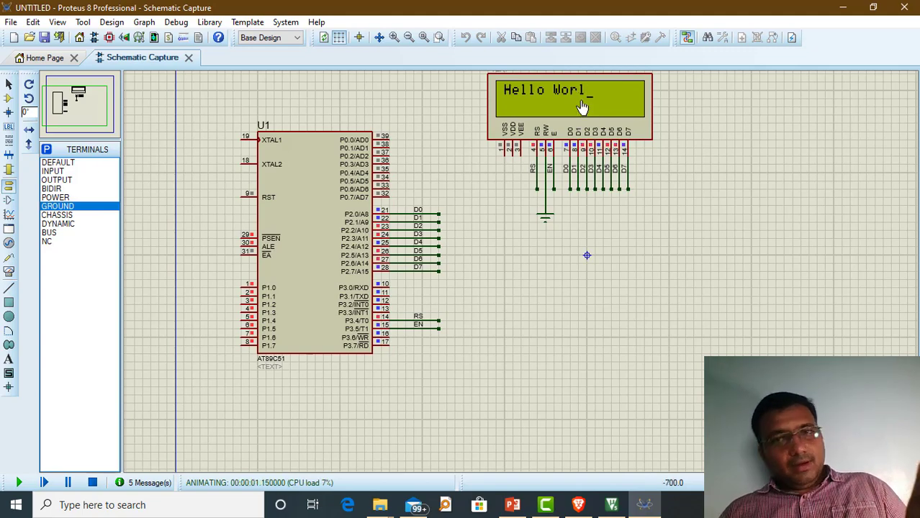
scroll(568, 134, "up", 1)
scroll(568, 134, "up", 1)
scroll(569, 134, "down", 1)
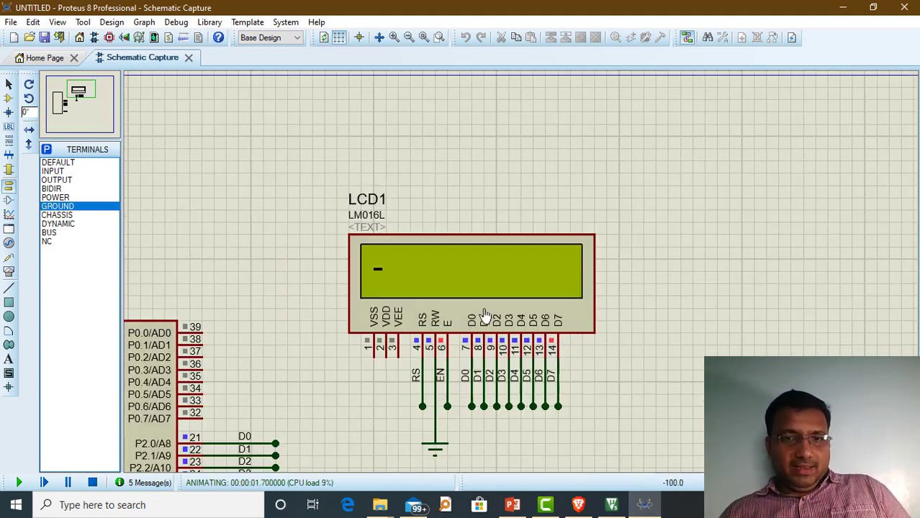
scroll(463, 317, "down", 1)
scroll(468, 338, "up", 1)
scroll(473, 368, "down", 1)
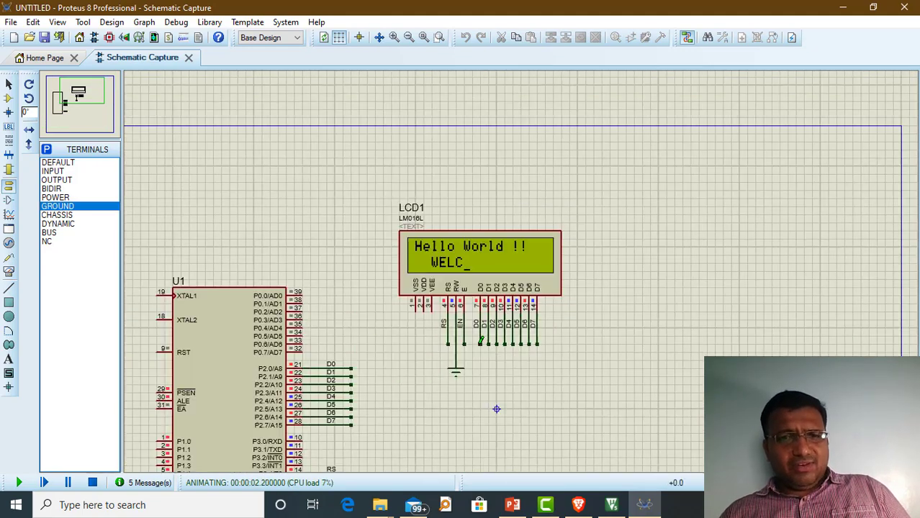
scroll(522, 263, "up", 1)
scroll(523, 261, "down", 1)
scroll(495, 161, "up", 1)
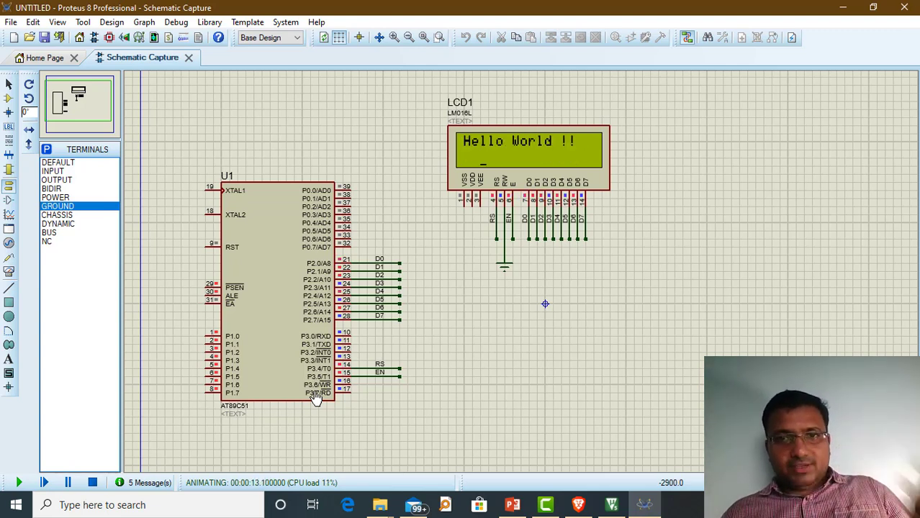
left_click(93, 483)
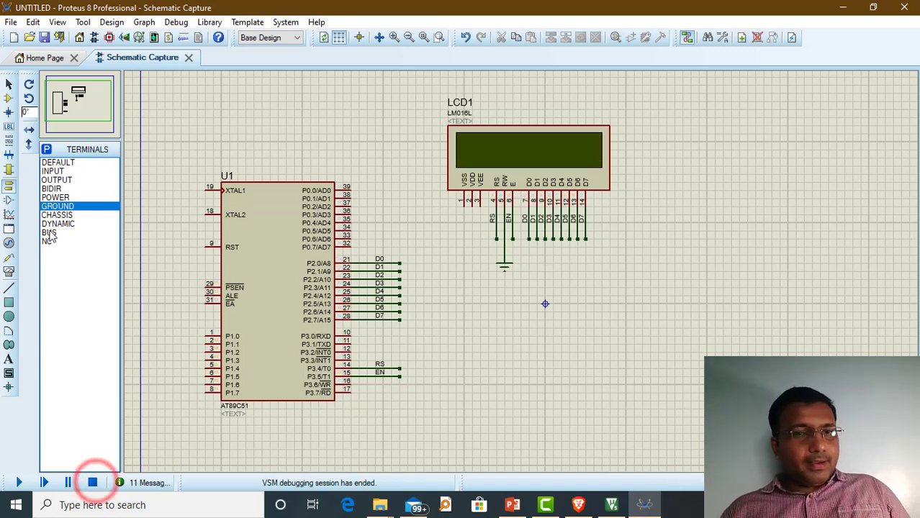
- Save the project as Cir21 in the Circuits folder on the desktop
left_click(42, 38)
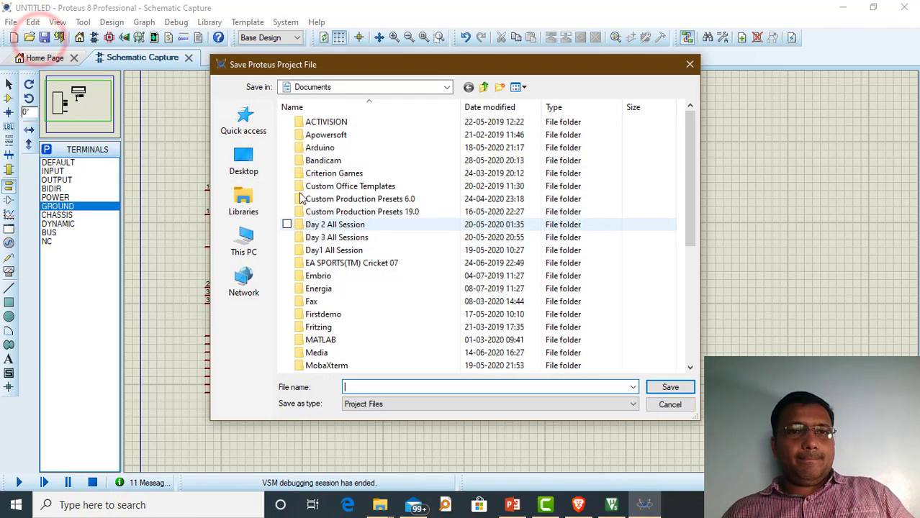
left_click(243, 160)
double_click(457, 260)
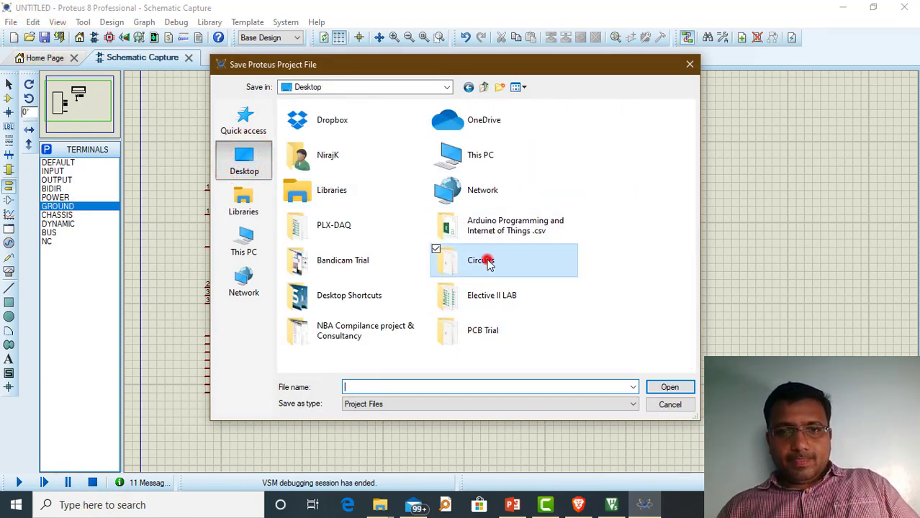
scroll(411, 335, "down", 1)
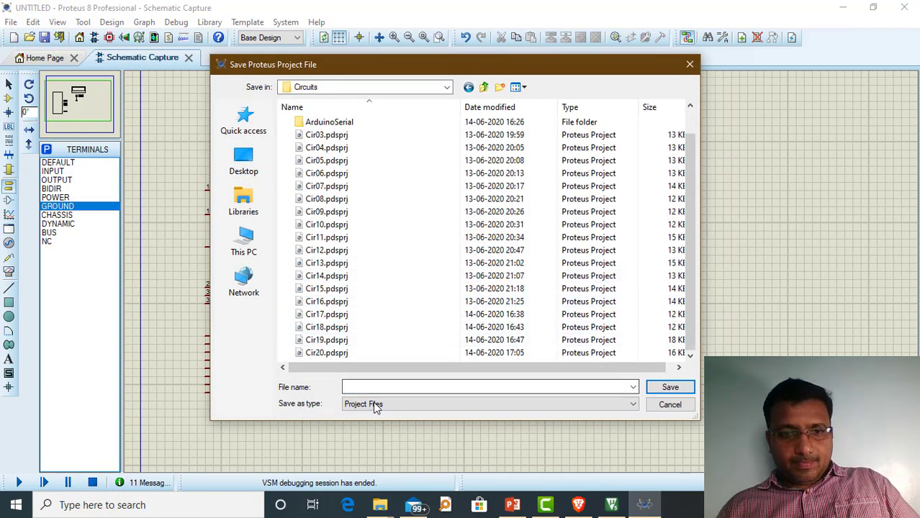
left_click(384, 389)
type("cri")
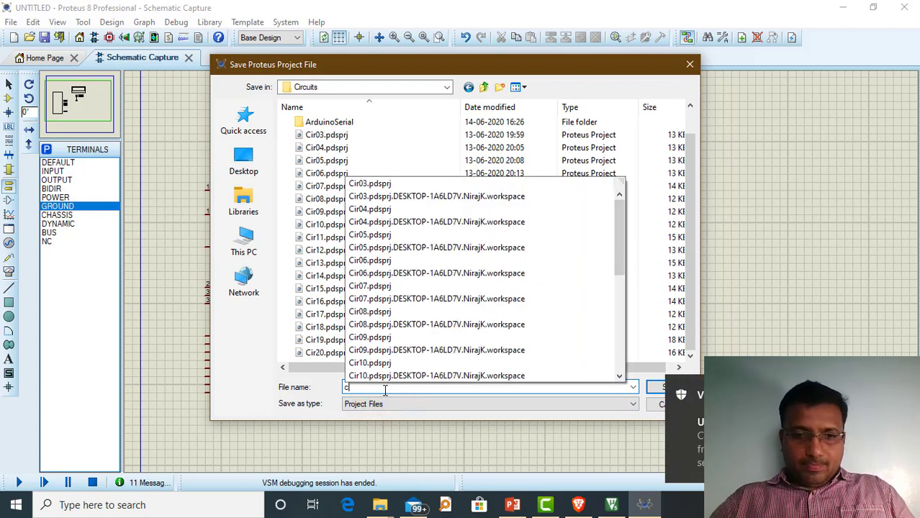
key("BackSpace")
key("BackSpace")
key("BackSpace")
type("Cir")
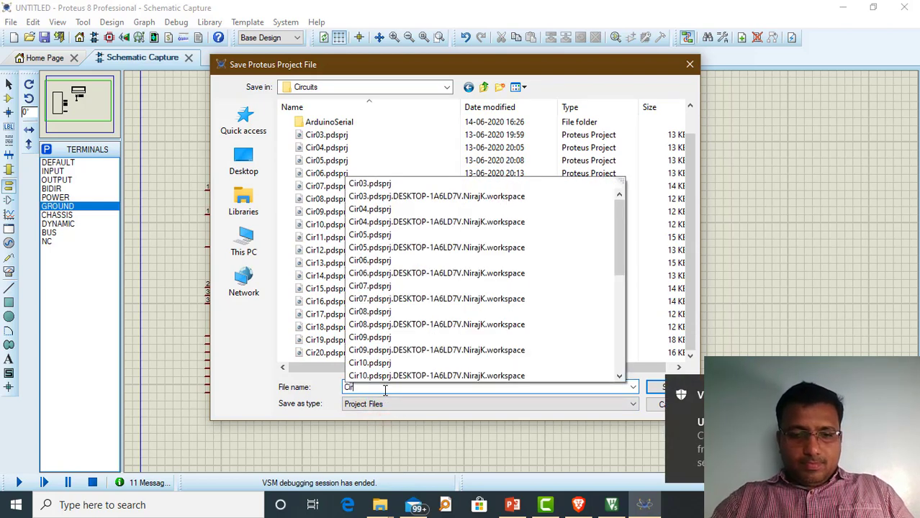
type("21")
key("Return")
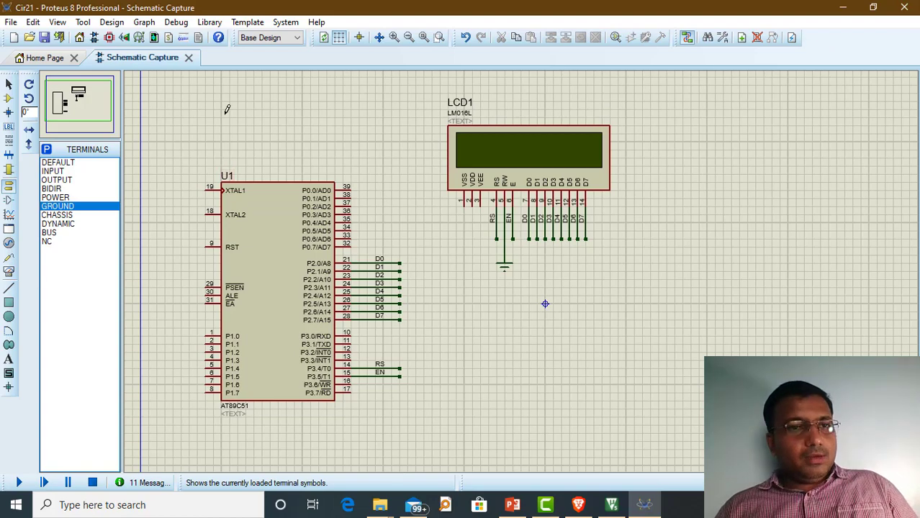
- Close the finished project, restart Proteus 8 Professional and open a blank schematic
left_click(904, 8)
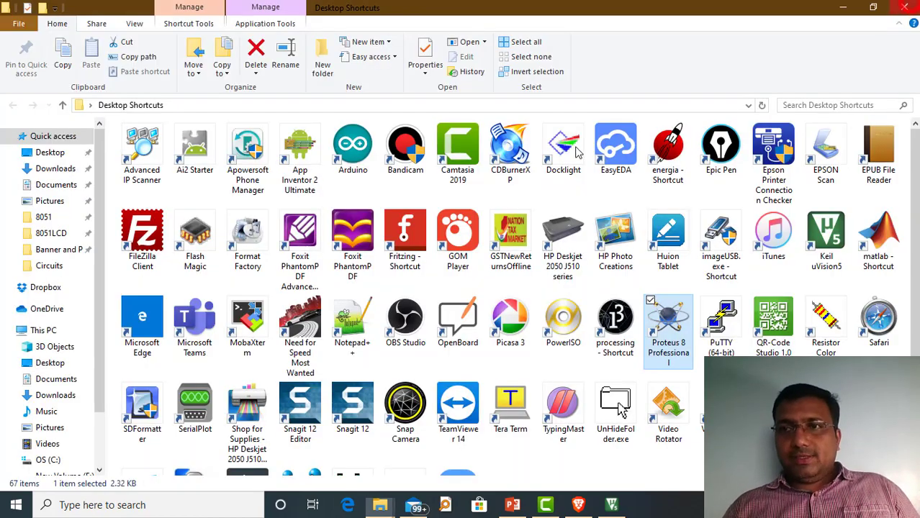
double_click(667, 327)
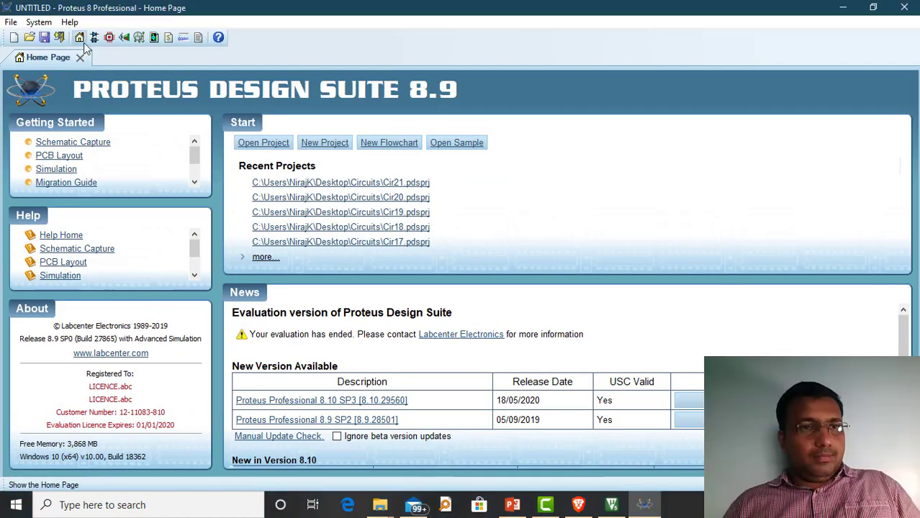
left_click(94, 38)
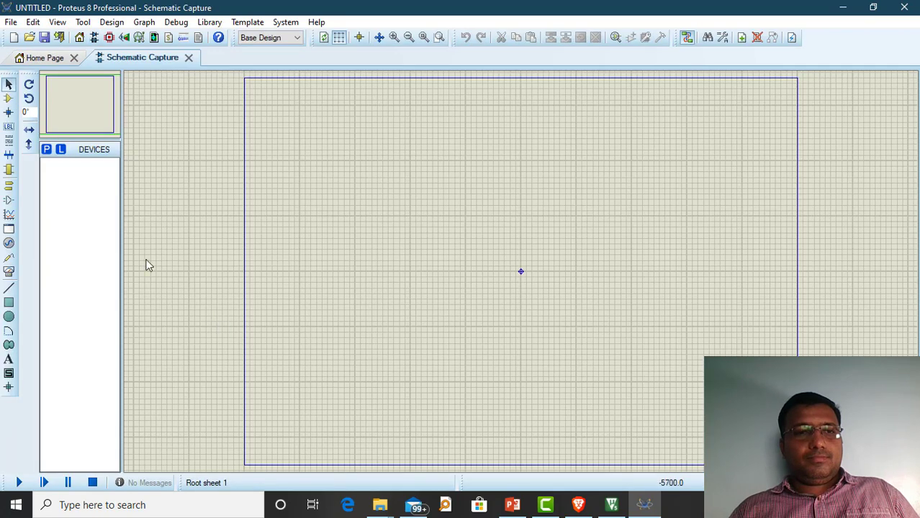
- Search the device library for arduino and preview the listed boards, headers, Grove connectors and ultrasonic sensor
left_click(46, 149)
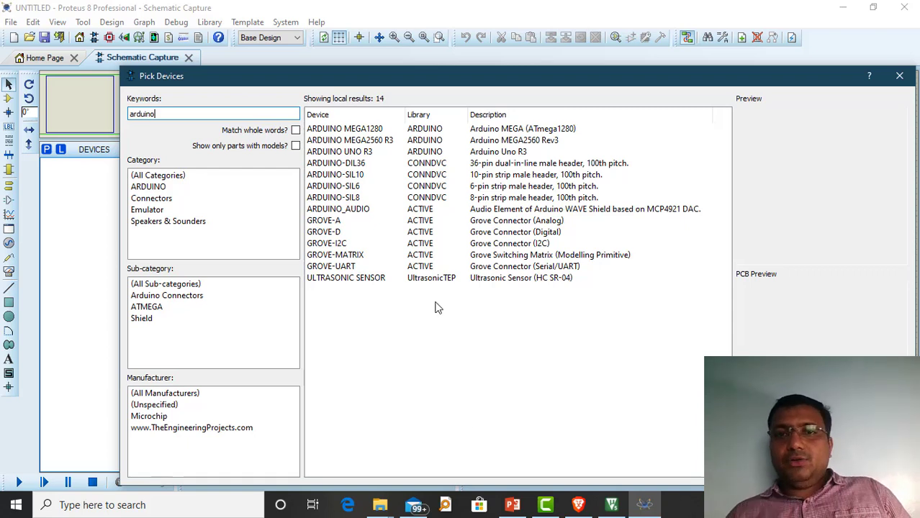
left_click(352, 128)
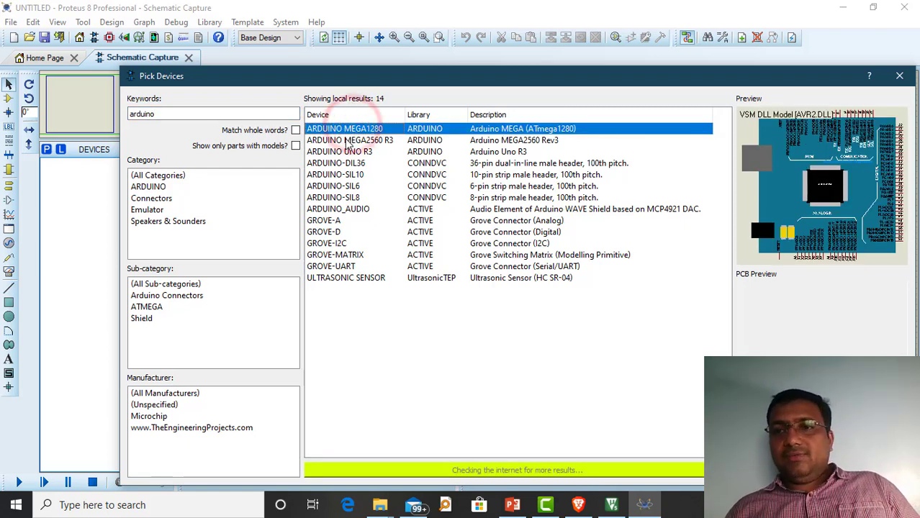
left_click(345, 141)
left_click(342, 152)
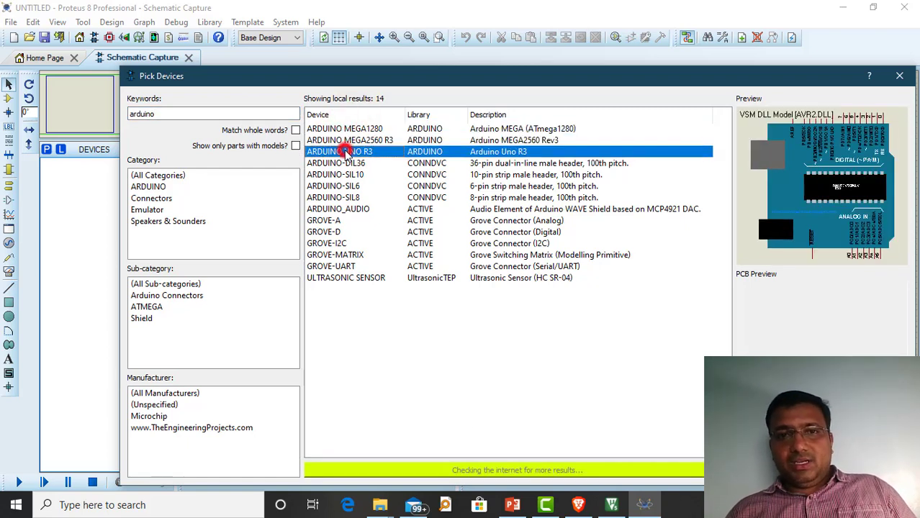
left_click(343, 164)
left_click(339, 175)
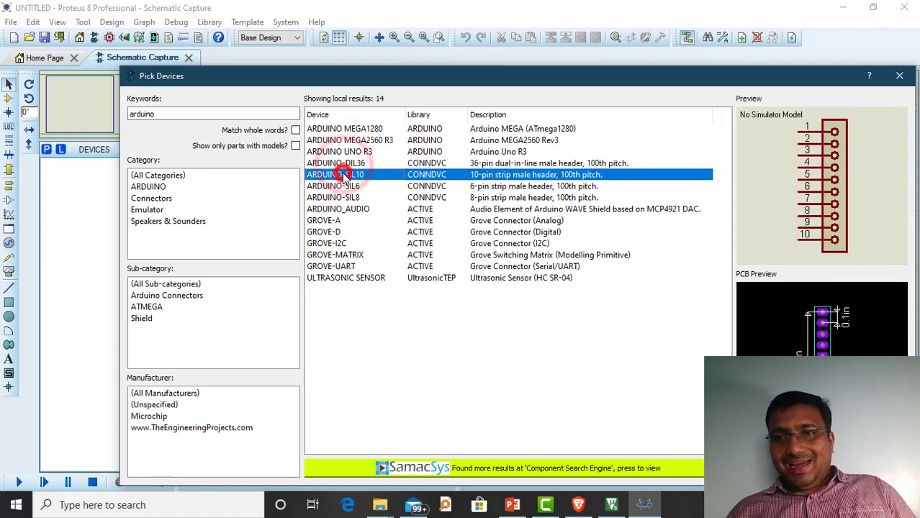
left_click(341, 187)
left_click(341, 198)
left_click(337, 209)
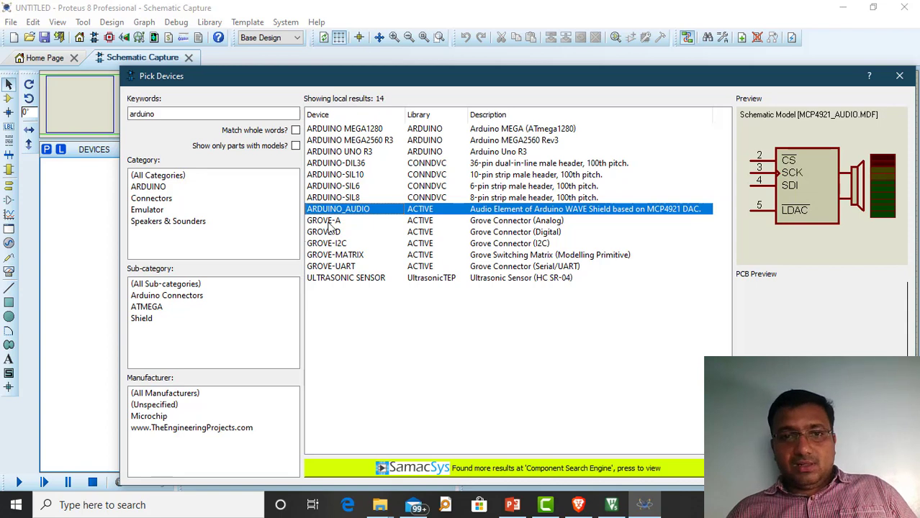
left_click(328, 222)
left_click(330, 232)
left_click(332, 243)
left_click(336, 255)
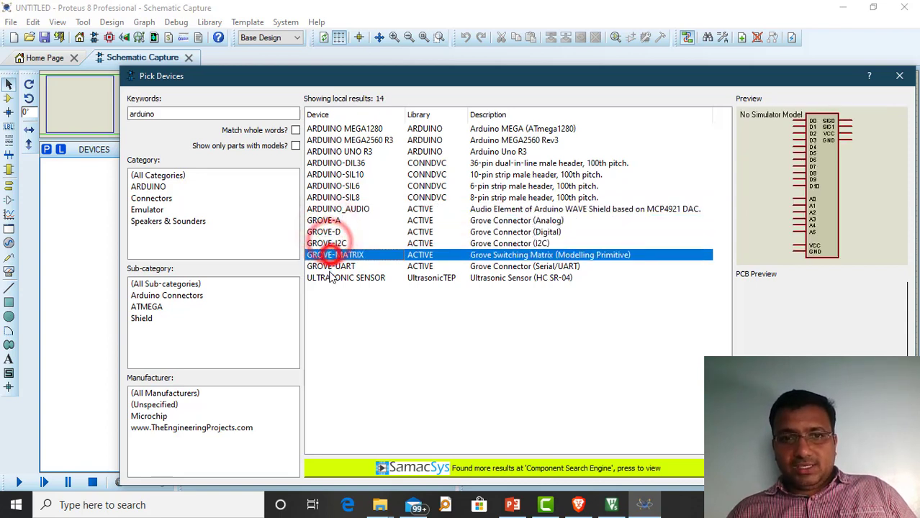
left_click(331, 266)
left_click(339, 278)
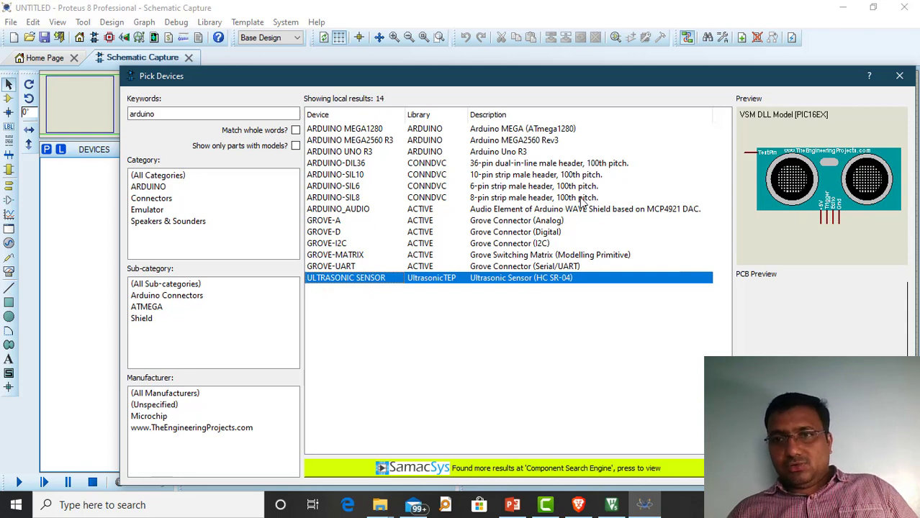
- Pick the ARDUINO UNO R3 and place it, rotated to 270°, in the left half of the sheet
left_click(333, 152)
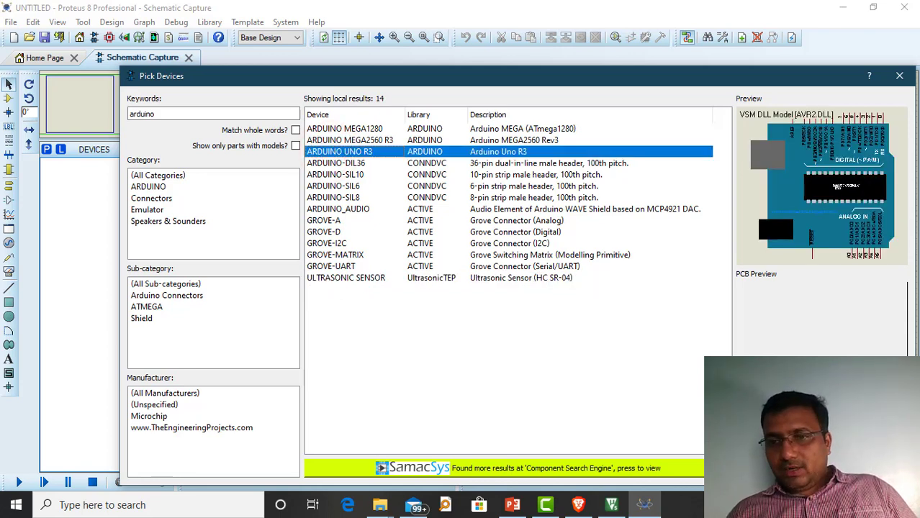
left_click(825, 471)
left_click(373, 154)
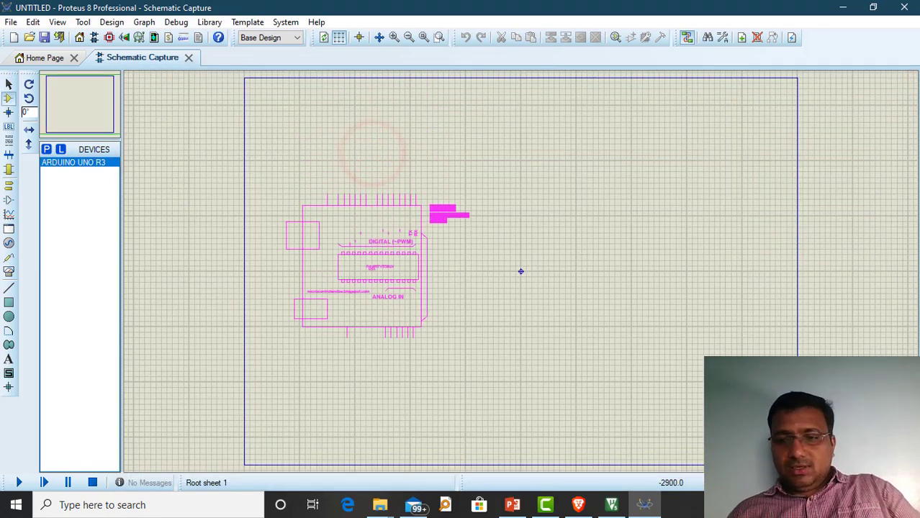
key("KP_Subtract")
left_click(358, 279)
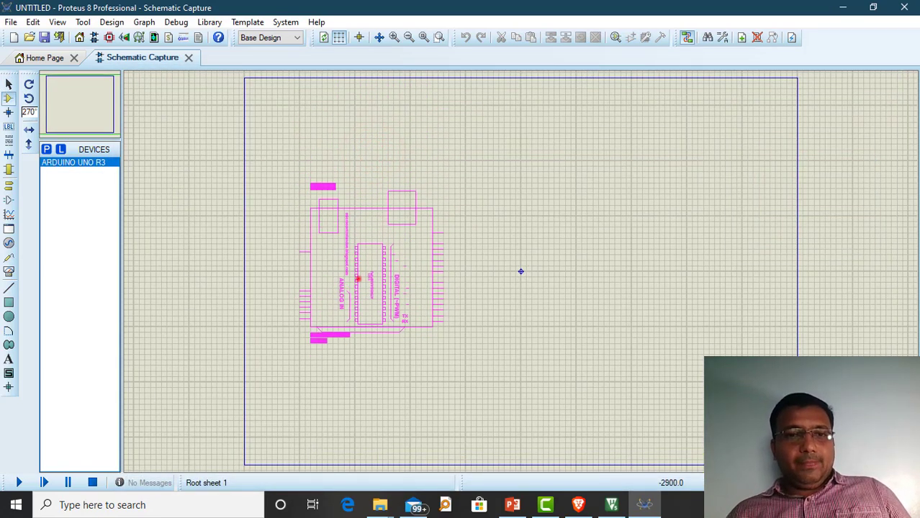
scroll(446, 304, "up", 3)
scroll(489, 309, "down", 1)
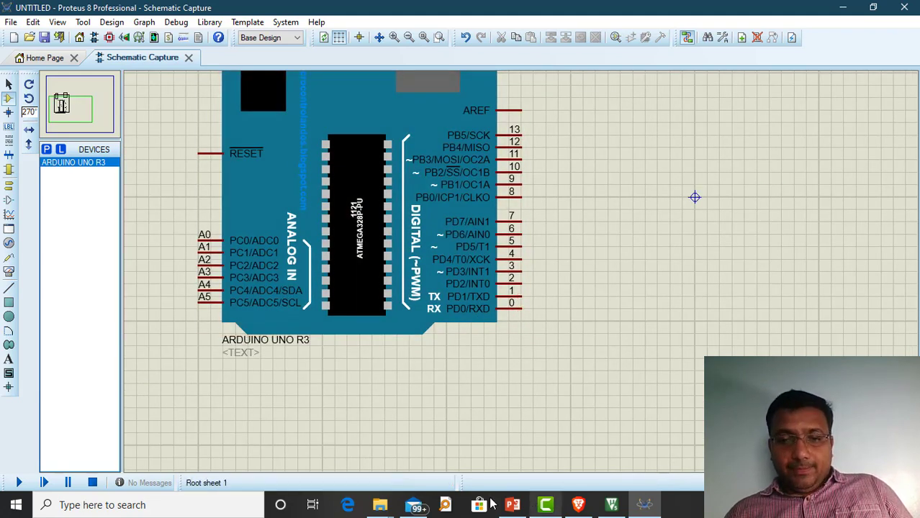
- Open ArduinoSerial.ino from the Circuits\ArduinoSerial\ArduinoSerial folder in the Arduino IDE
mouse_move(382, 506)
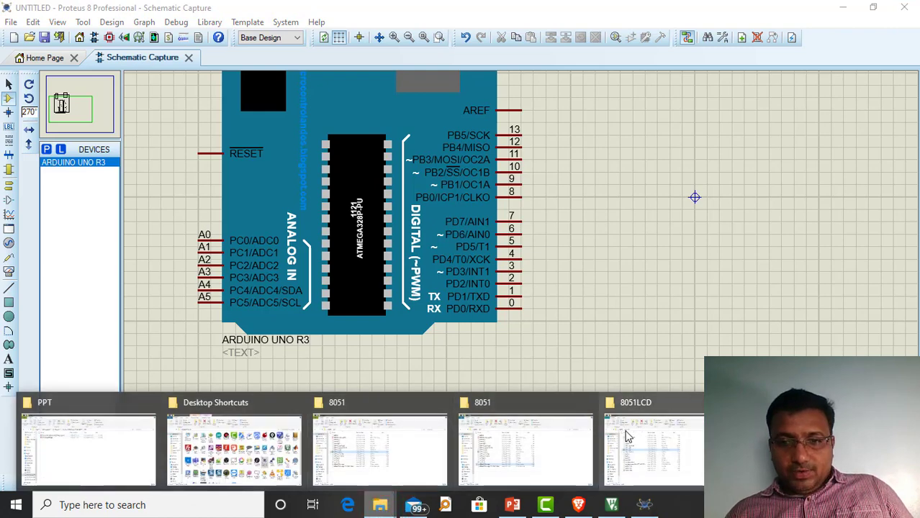
left_click(628, 434)
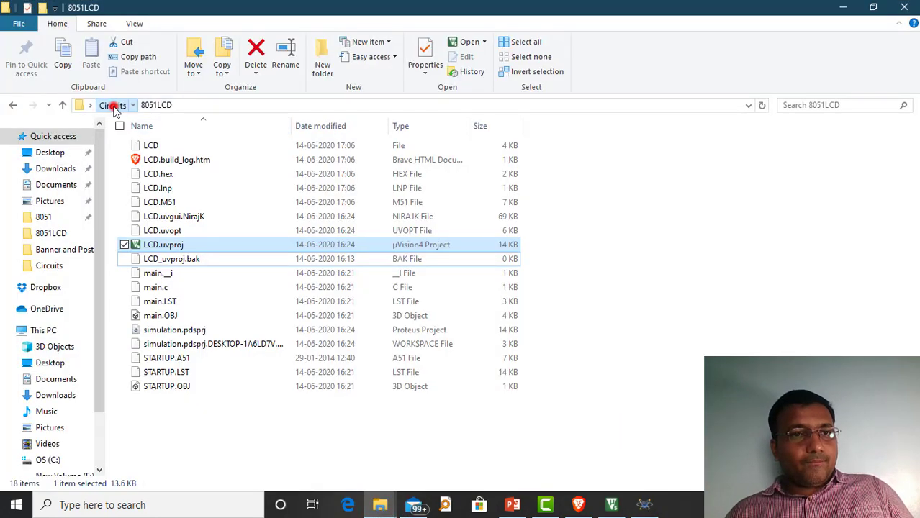
left_click(113, 106)
double_click(164, 180)
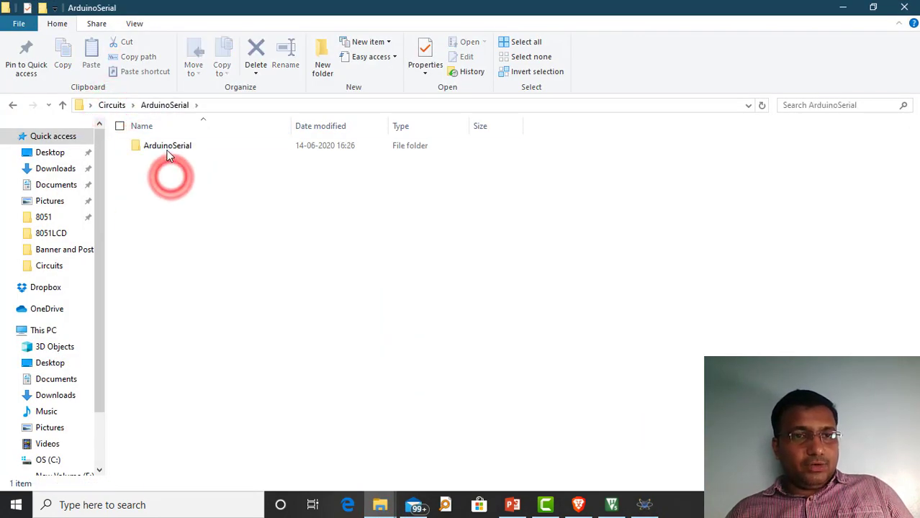
double_click(165, 146)
left_click(165, 147)
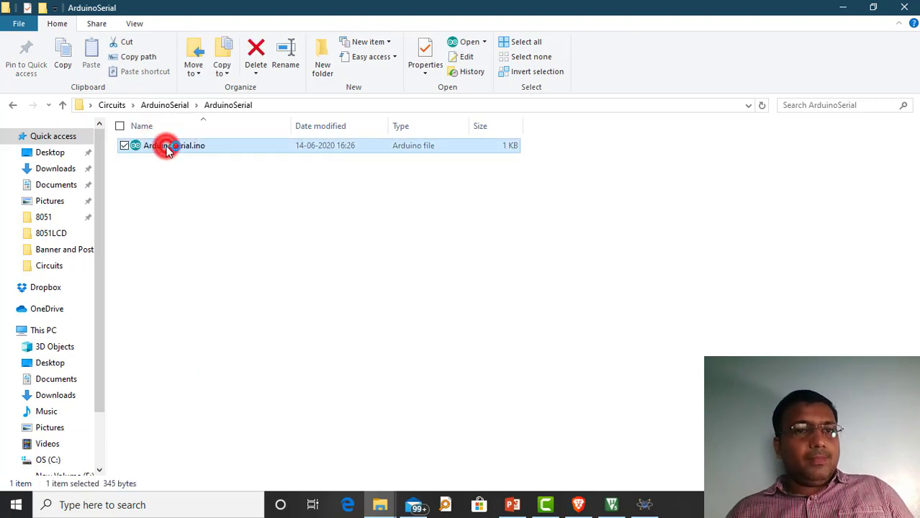
double_click(166, 147)
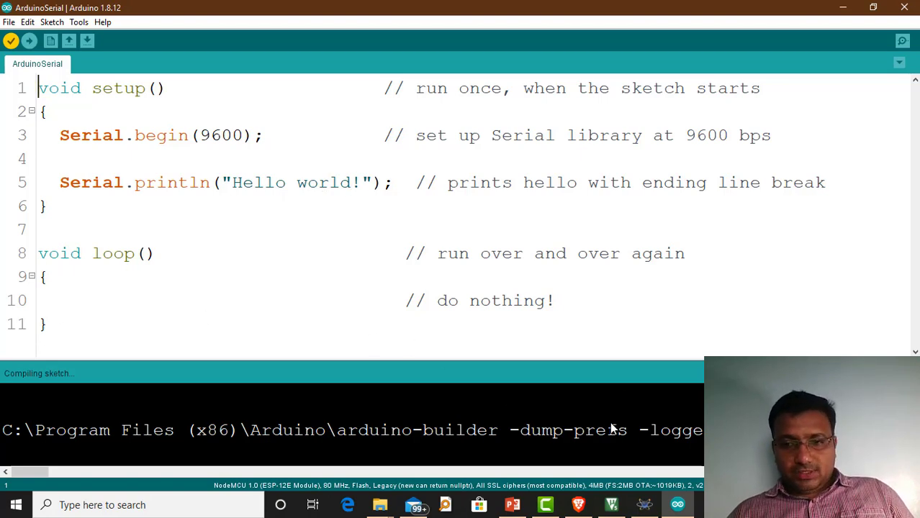
- Switch to Proteus and place a VIRTUAL TERMINAL instrument to the right of the Arduino's digital pins
left_click(652, 513)
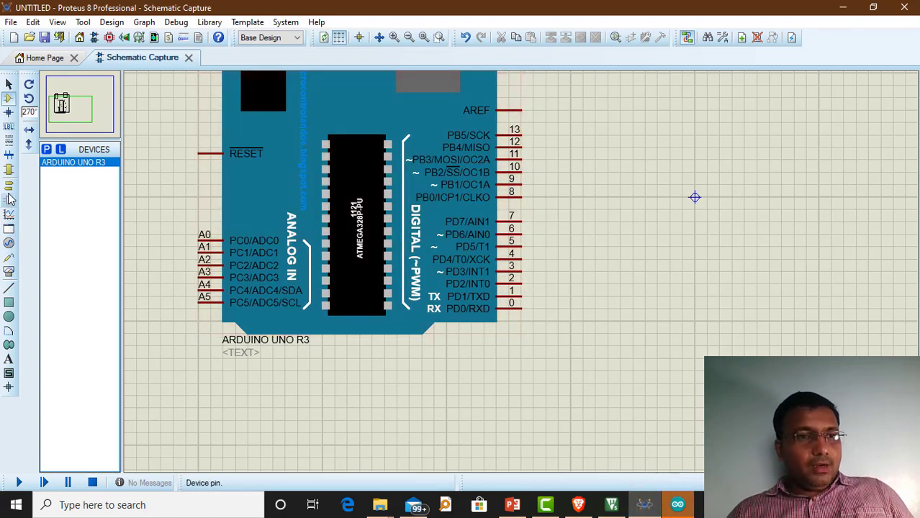
left_click(9, 272)
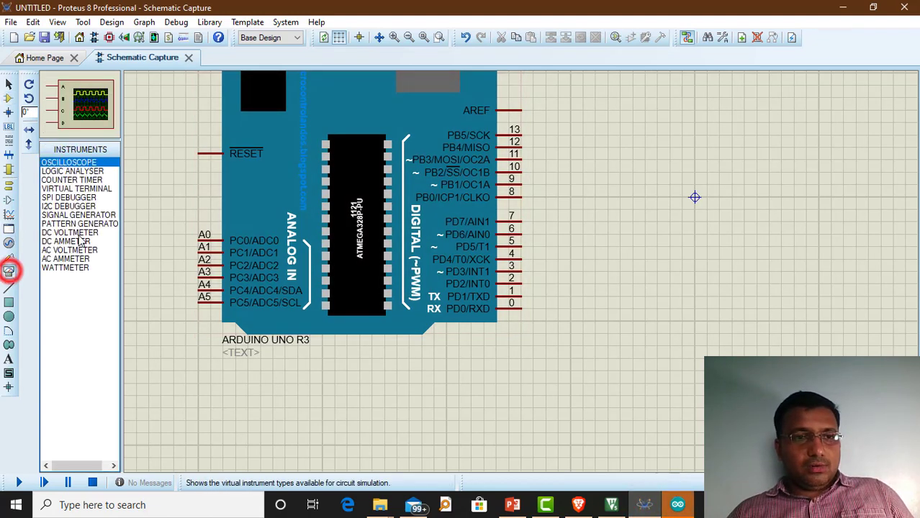
left_click(76, 188)
left_click(646, 264)
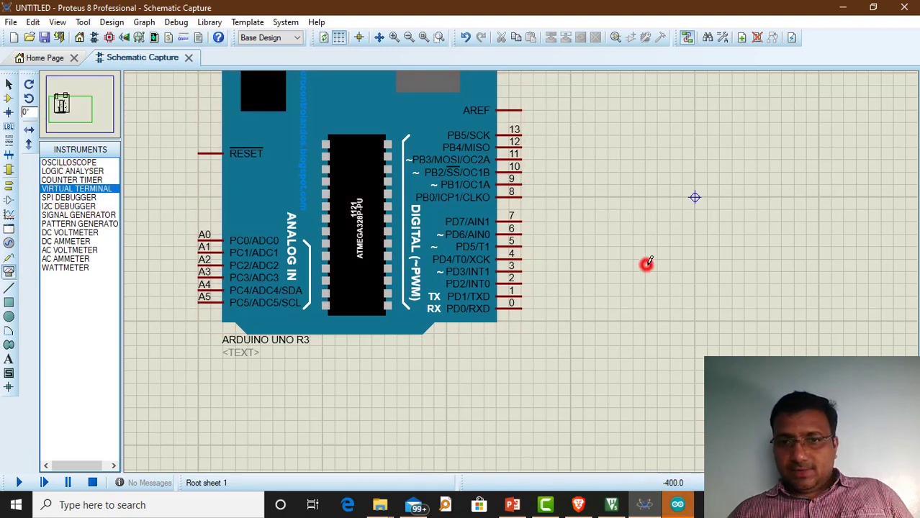
left_click(675, 291)
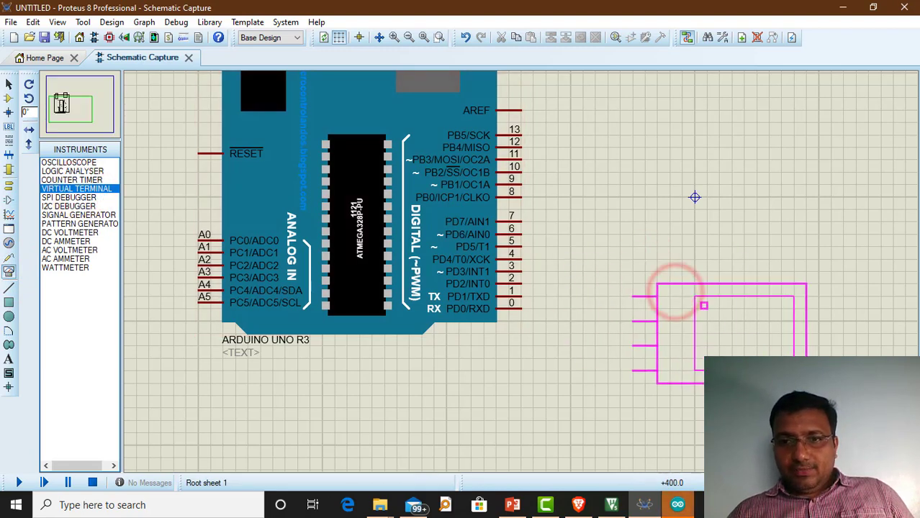
left_click(723, 321)
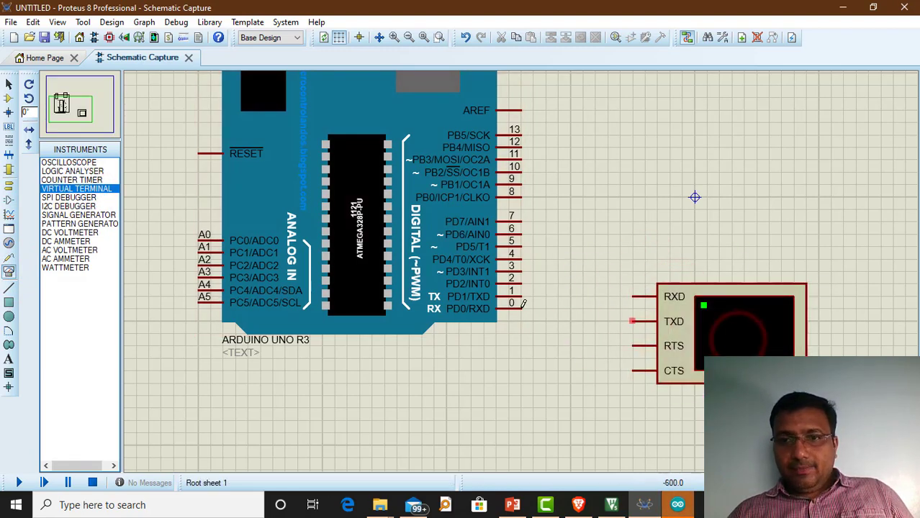
- Move the Arduino board further left and the virtual terminal closer, just below and right of the board's TX and RX pins
left_click(426, 286)
left_click_drag(396, 250, 324, 250)
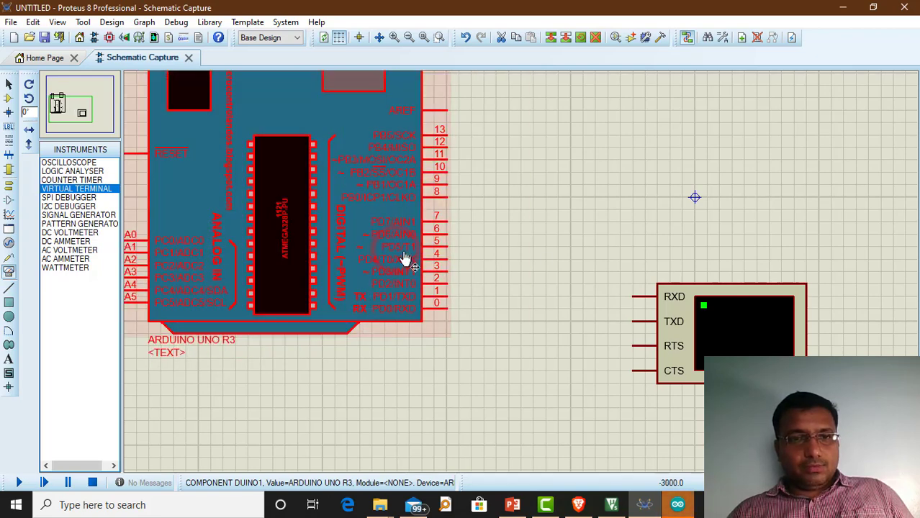
left_click(701, 324)
left_click_drag(700, 324, 539, 386)
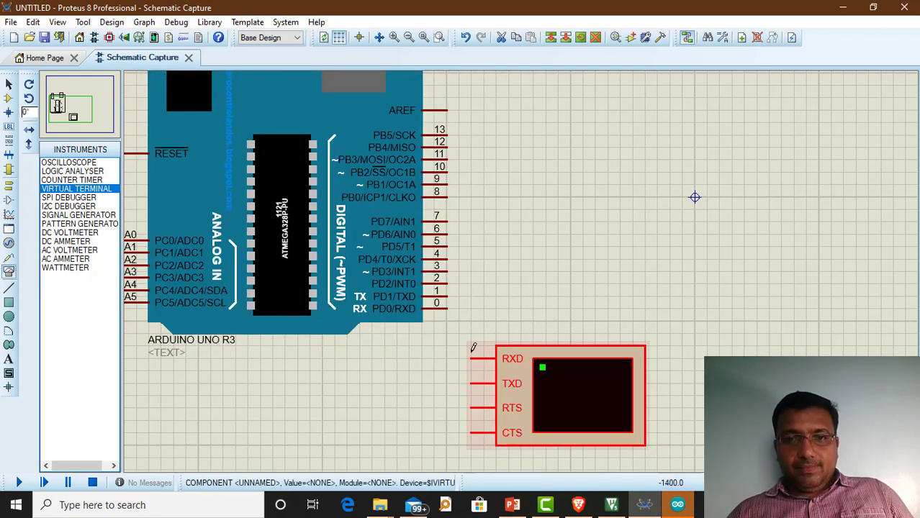
left_click(500, 308)
- Wire the terminal's RXD to Arduino pin 1 (PD1/TXD) and its TXD to pin 0 (PD0/RXD)
left_click(469, 356)
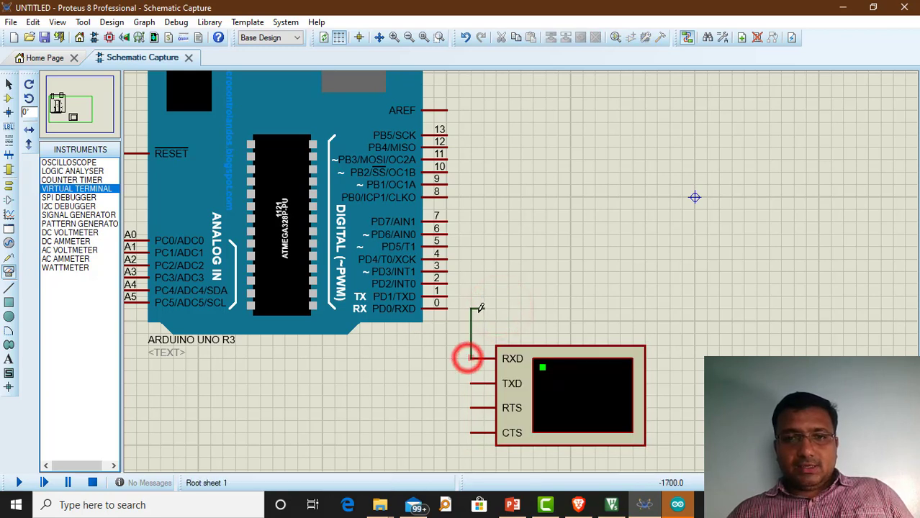
left_click(470, 297)
left_click(447, 296)
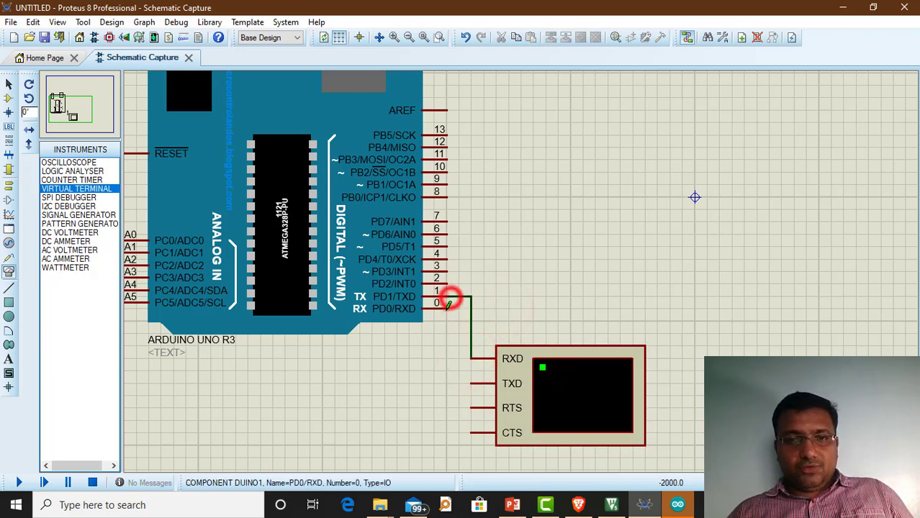
left_click(447, 309)
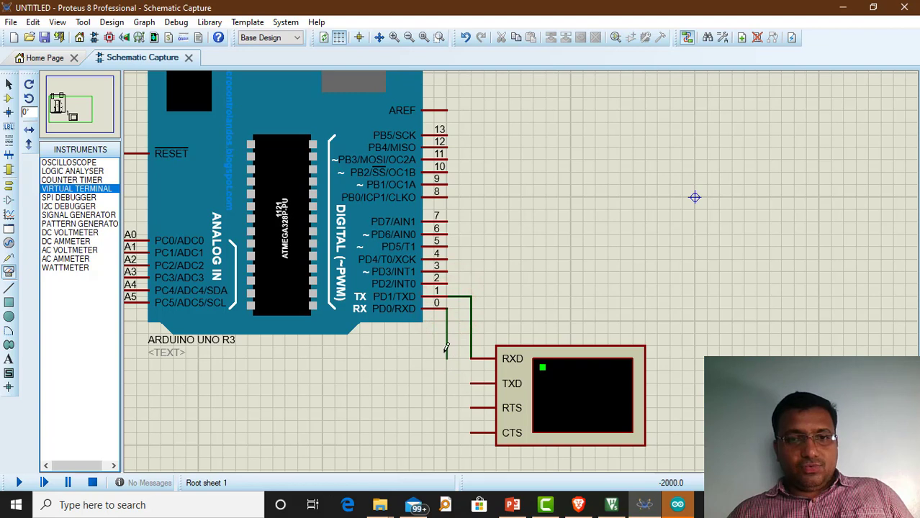
left_click(457, 310)
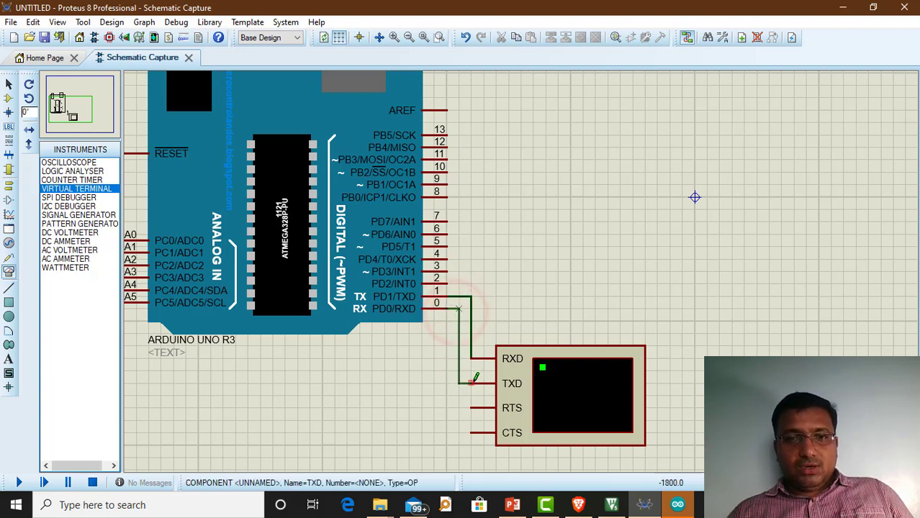
left_click(471, 383)
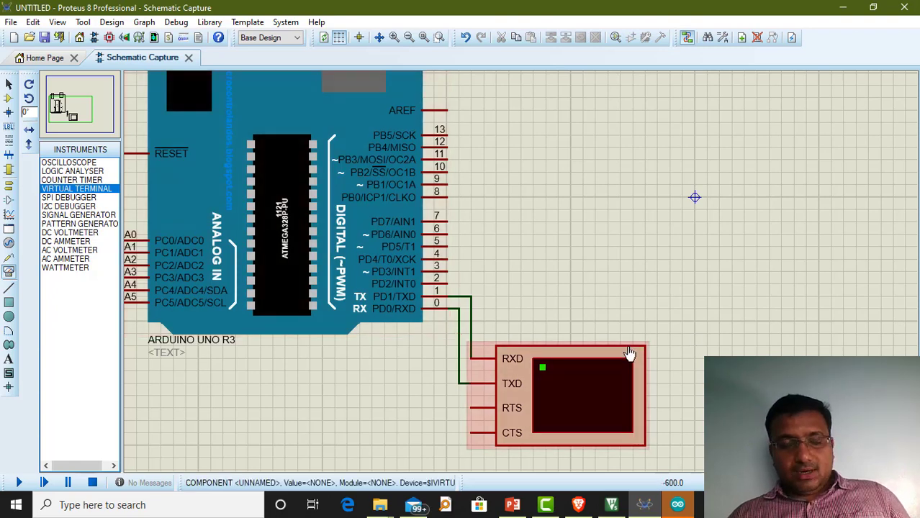
- In the Arduino IDE, add the statement Serial.println("Welcome"); inside the sketch's loop() function
left_click(678, 504)
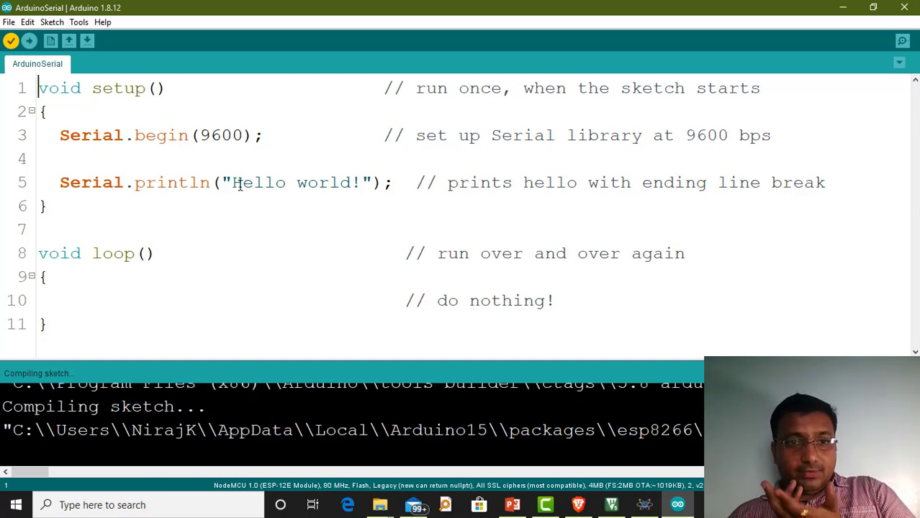
left_click_drag(237, 183, 357, 182)
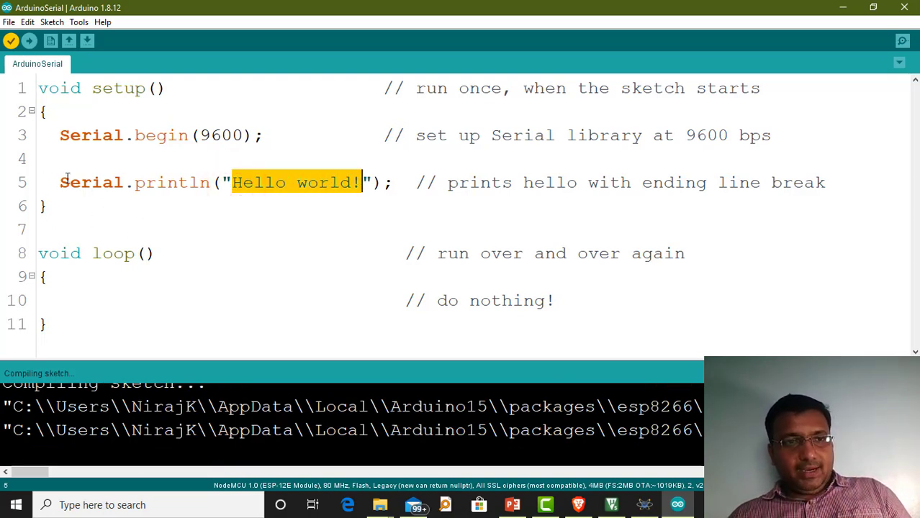
left_click(65, 300)
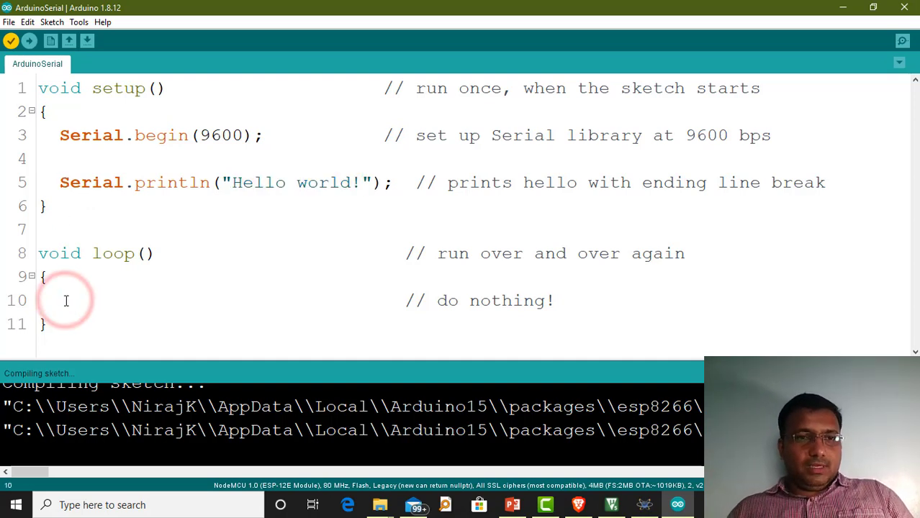
type("Serial.")
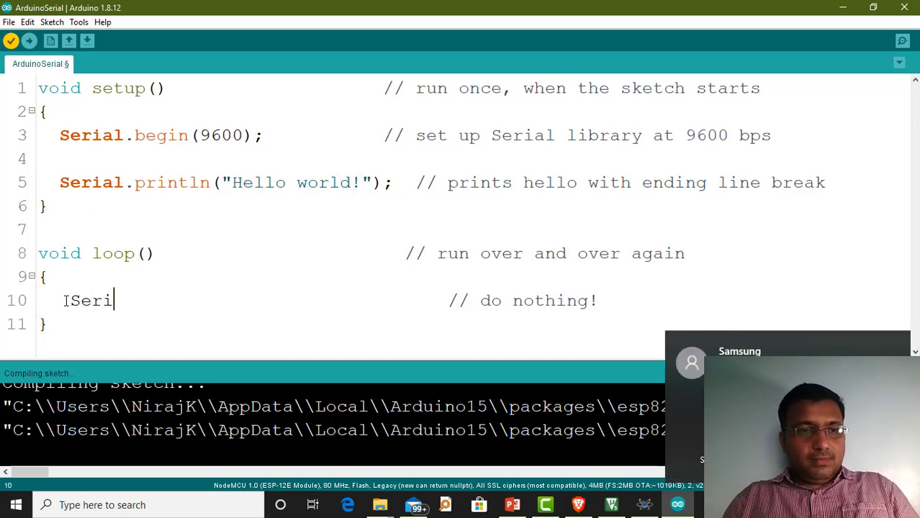
type("println()")
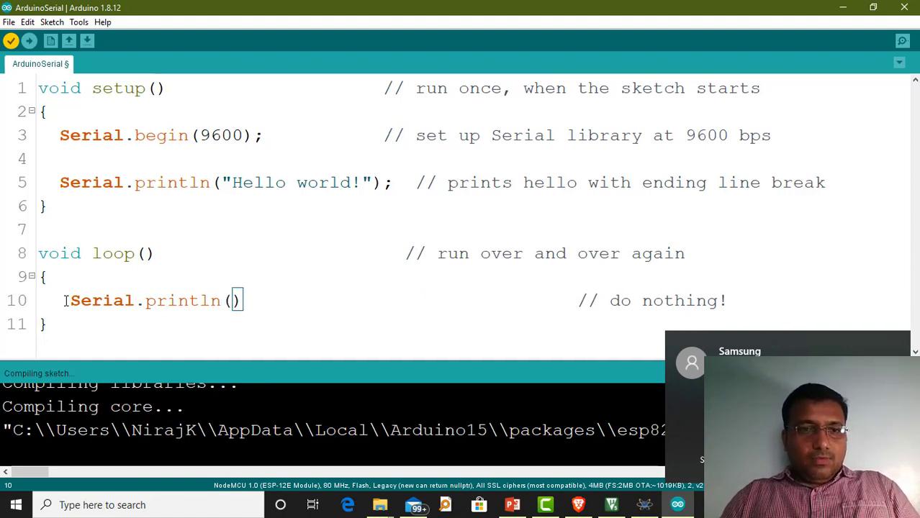
type("\"\"")
key("Left")
type("Welcome\")")
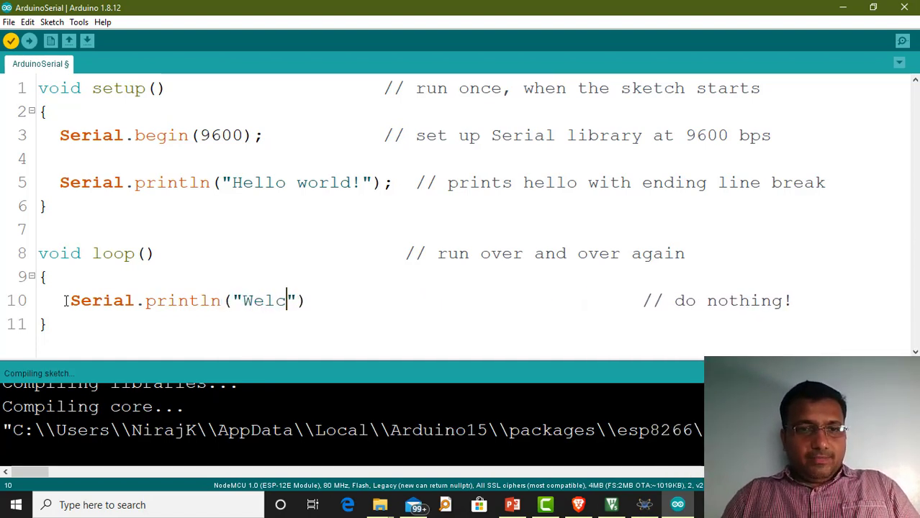
type(";")
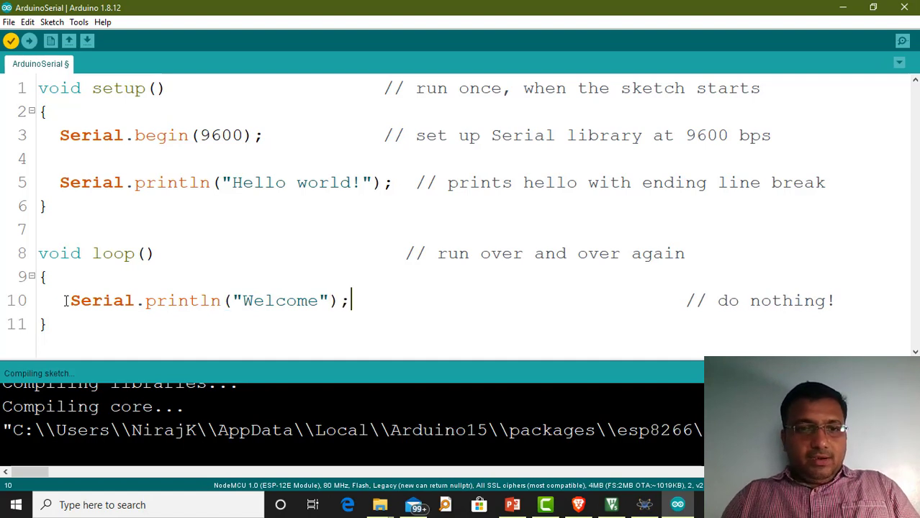
- Add delay(2000); on a new line after the Welcome print statement and save the sketch
key("Return")
type("delay")
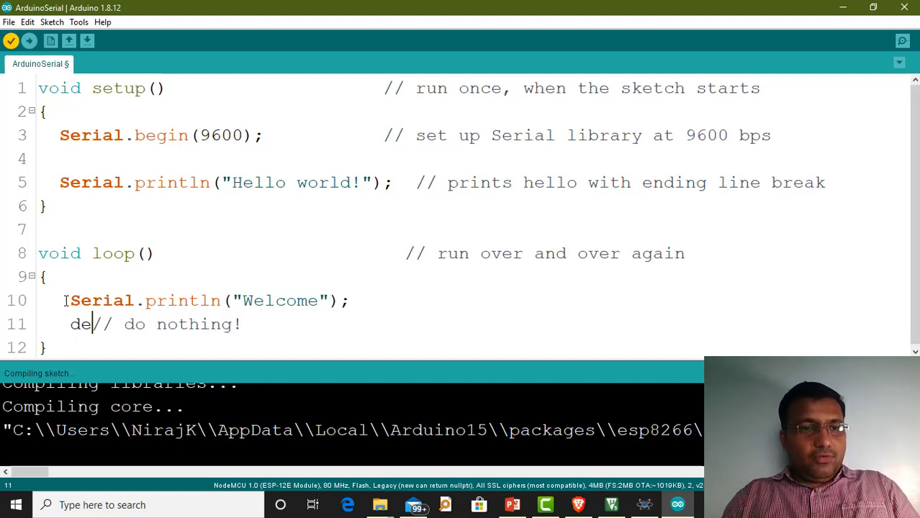
type("()")
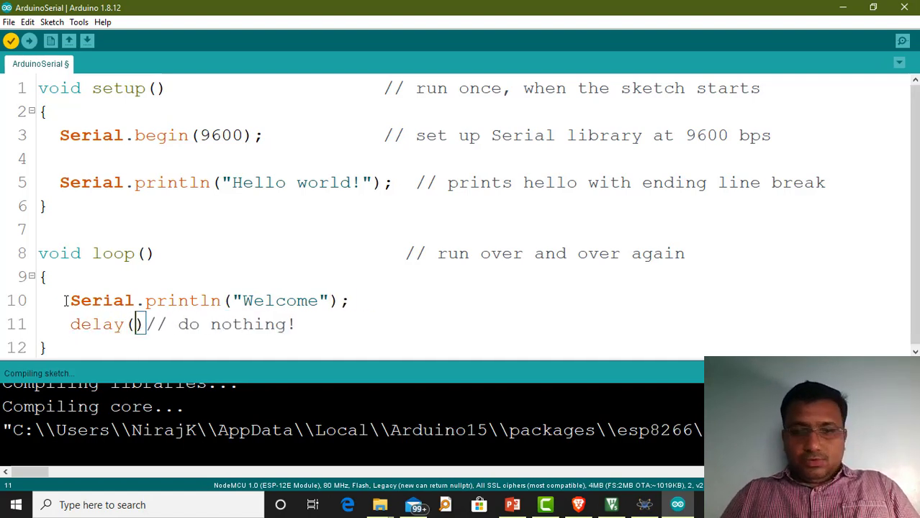
type("2000")
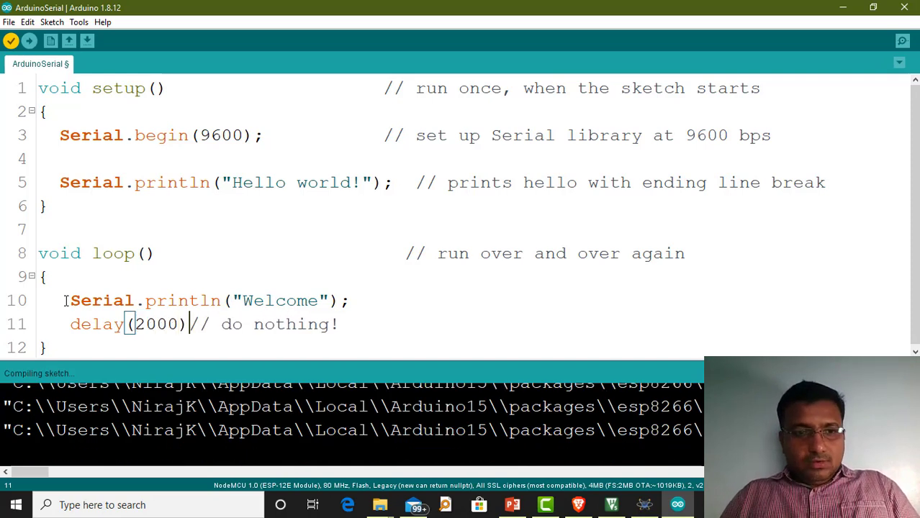
type(";")
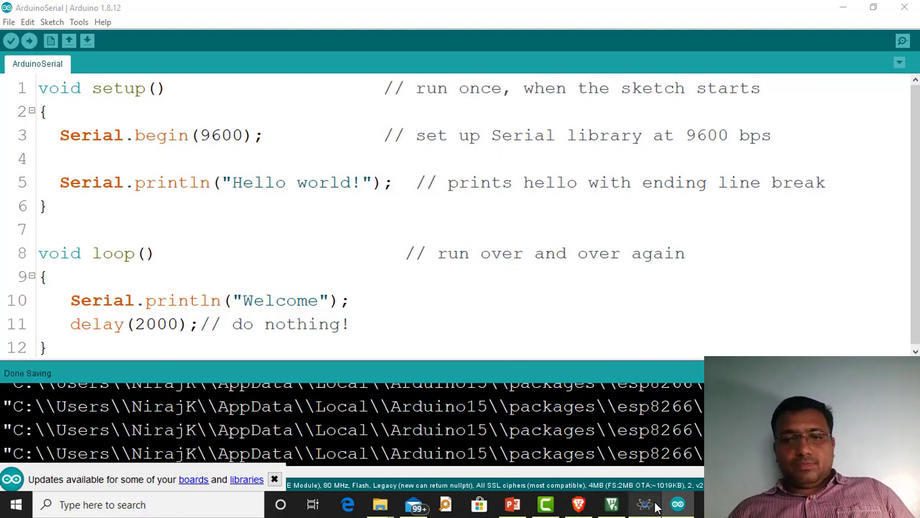
- Examine the compiler output of the ArduinoSerial sketch for the path of the generated build file
mouse_move(656, 508)
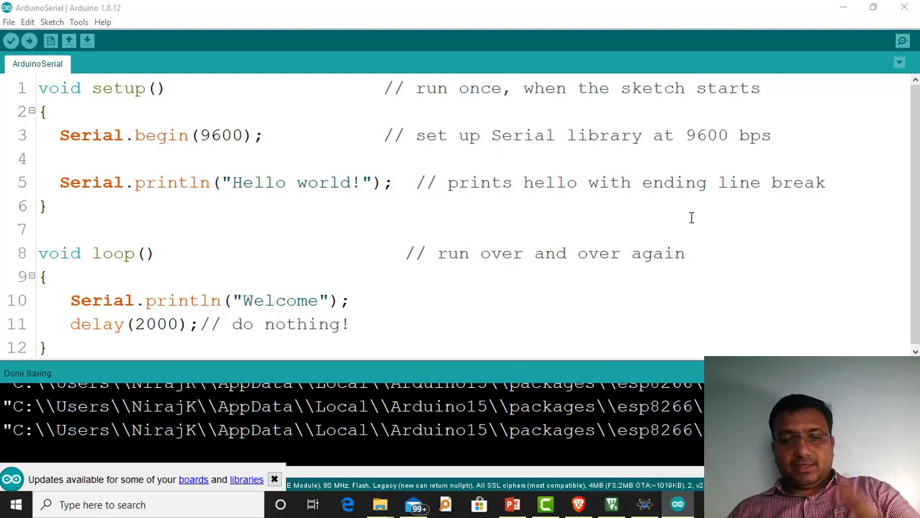
left_click(491, 254)
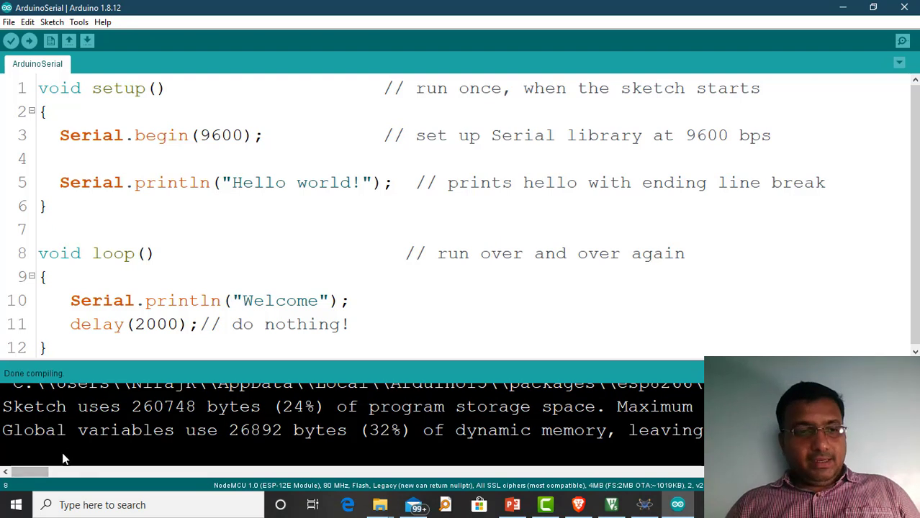
left_click_drag(31, 470, 99, 472)
scroll(575, 406, "up", 5)
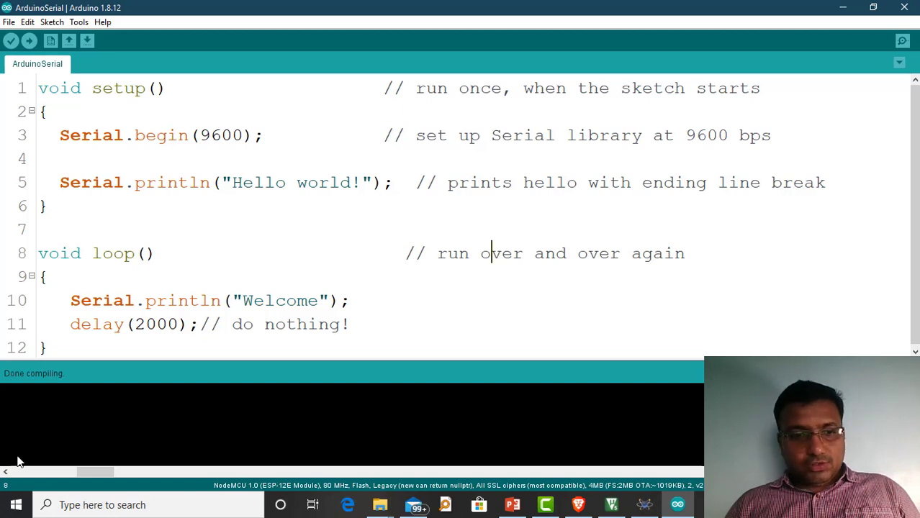
left_click_drag(95, 472, 32, 486)
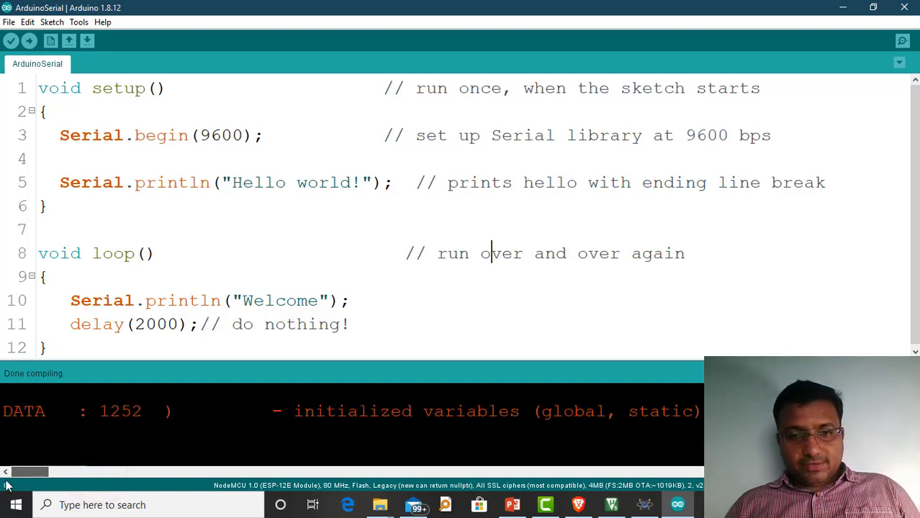
scroll(365, 432, "up", 3)
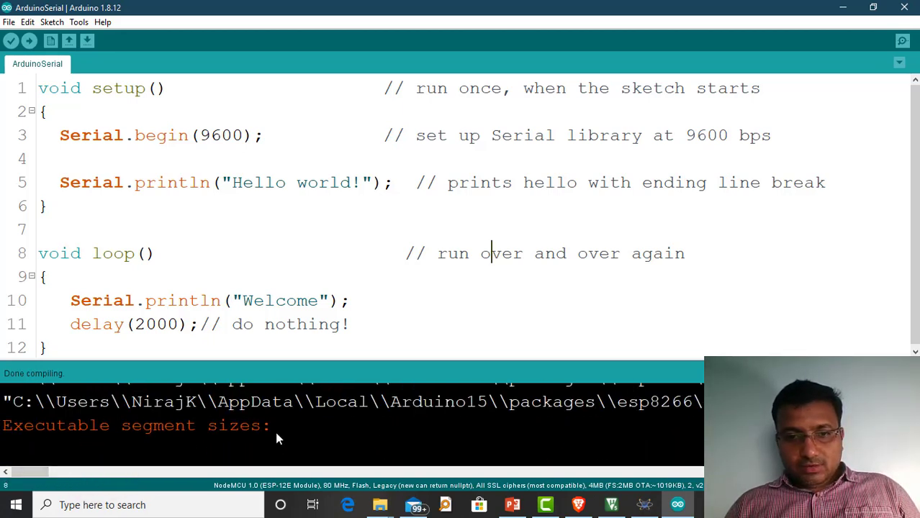
left_click_drag(31, 471, 199, 441)
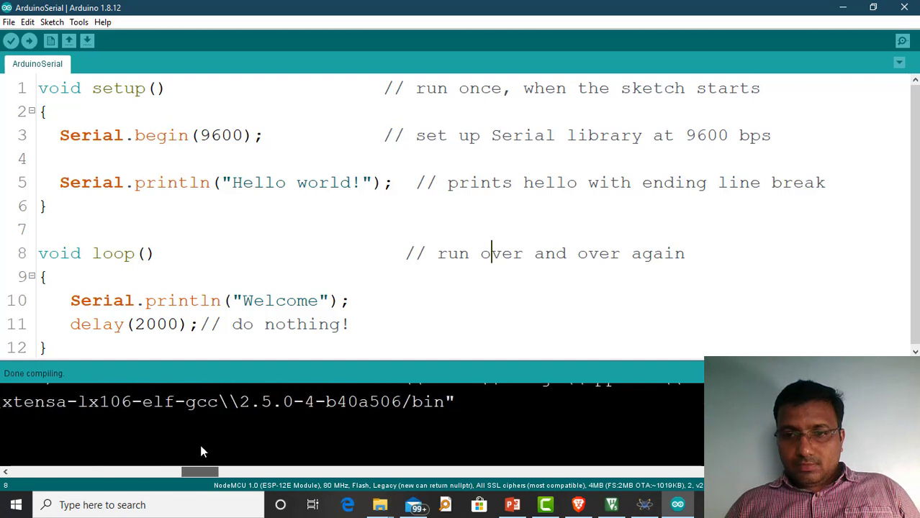
scroll(429, 434, "up", 2)
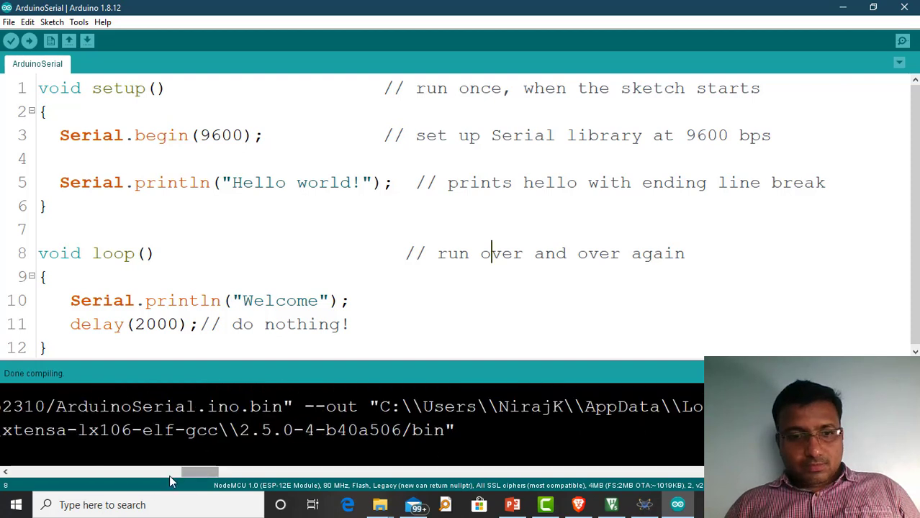
left_click_drag(186, 471, 7, 479)
scroll(307, 428, "down", 2)
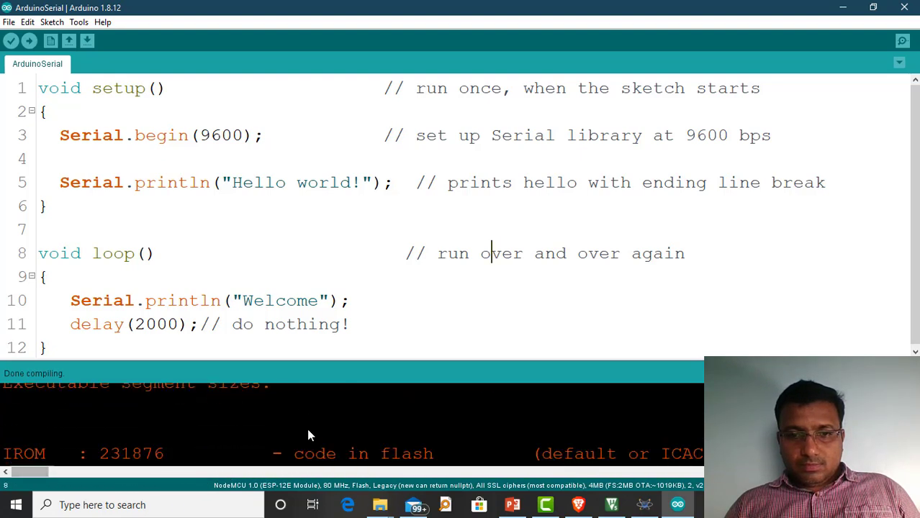
scroll(306, 428, "down", 3)
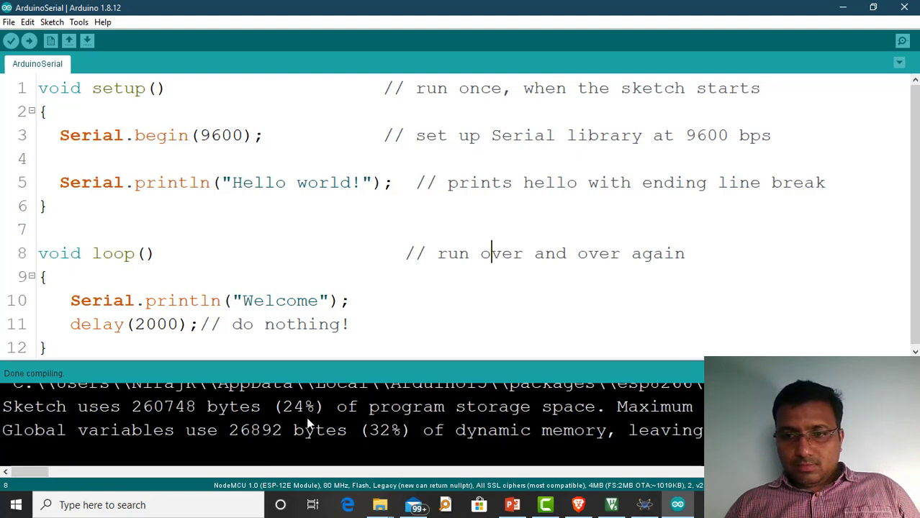
scroll(308, 423, "up", 1)
mouse_move(46, 472)
left_mouse_down()
mouse_move(120, 470)
mouse_move(35, 471)
left_mouse_up()
scroll(498, 416, "down", 3)
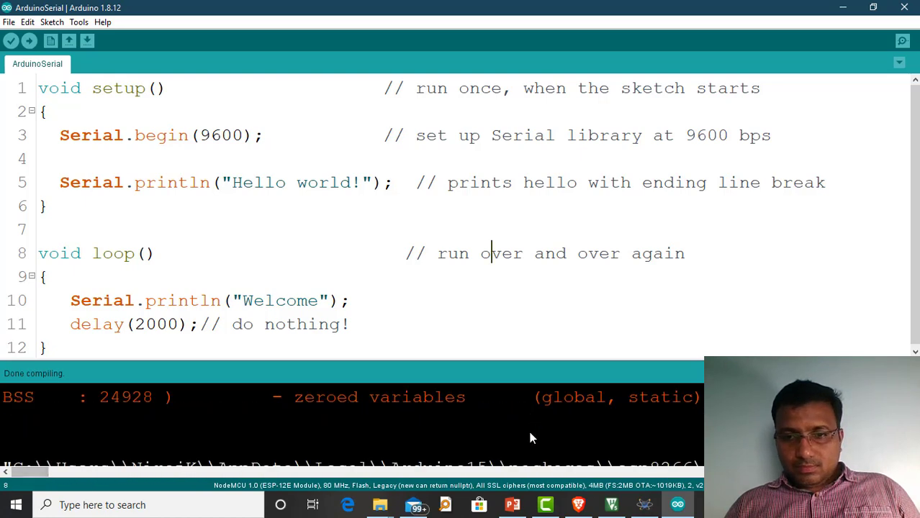
- Enlarge the compiler output area and inspect the full-length build paths of the ArduinoSerial output files
left_click_drag(651, 363, 684, 223)
scroll(696, 387, "up", 6)
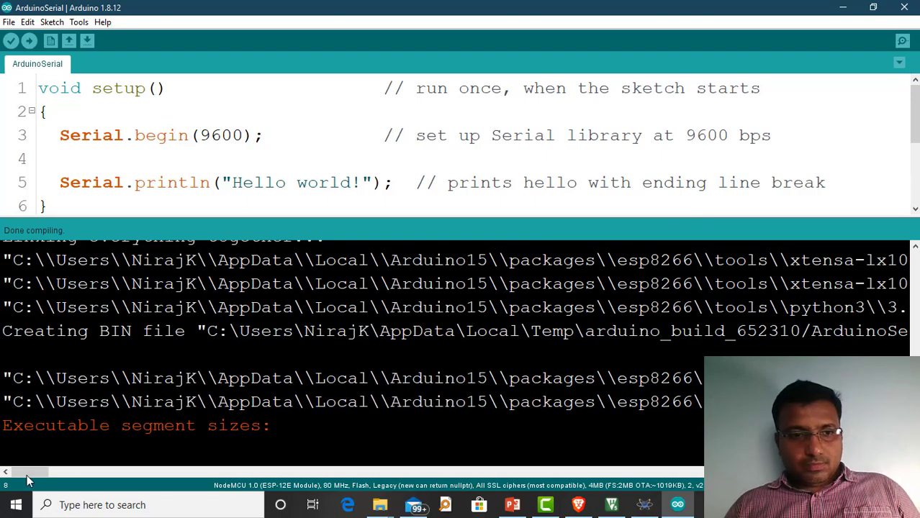
left_click_drag(26, 475, 20, 338)
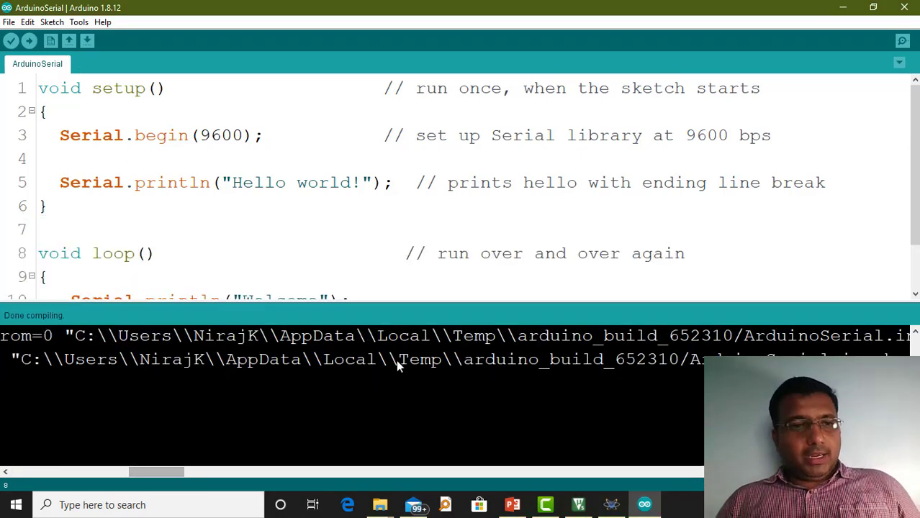
- Copy the ArduinoSerial.ino.hex build path from the compiler output and set it as the Arduino Uno's program file in Proteus
left_click_drag(58, 356, 914, 360)
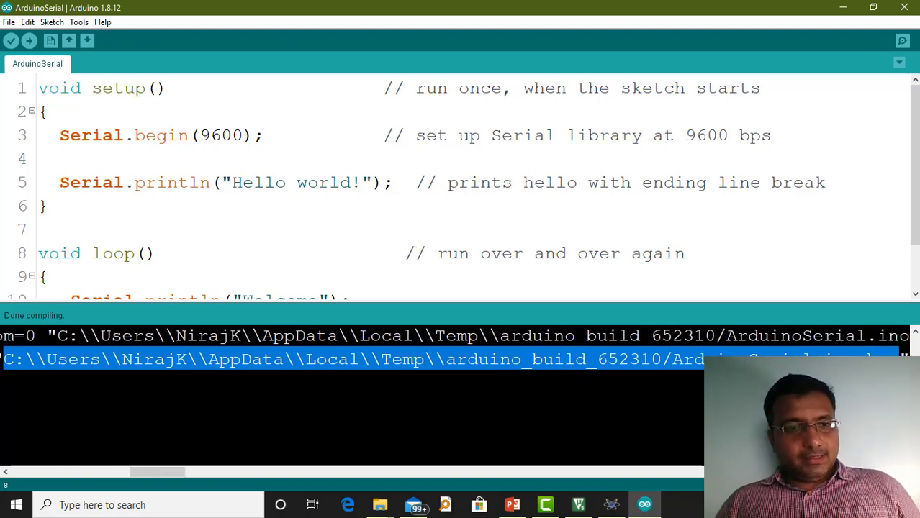
left_click(611, 505)
double_click(267, 188)
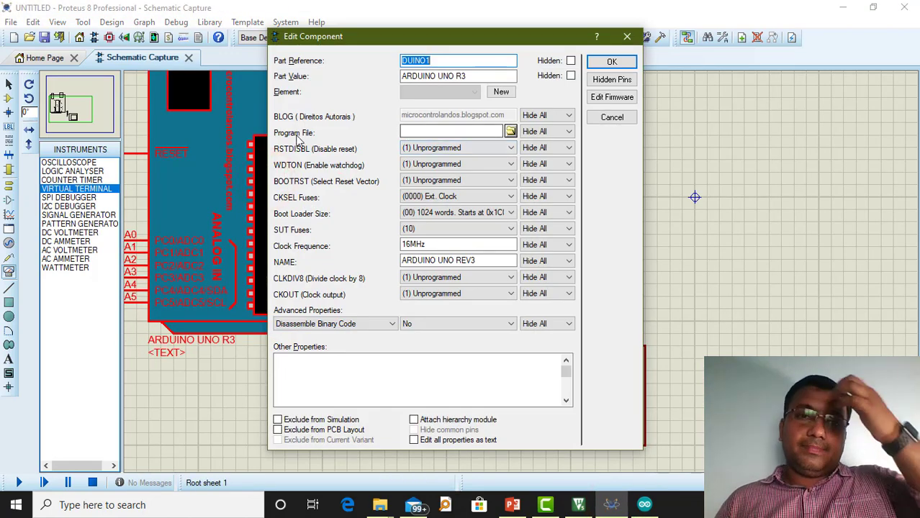
left_click(418, 130)
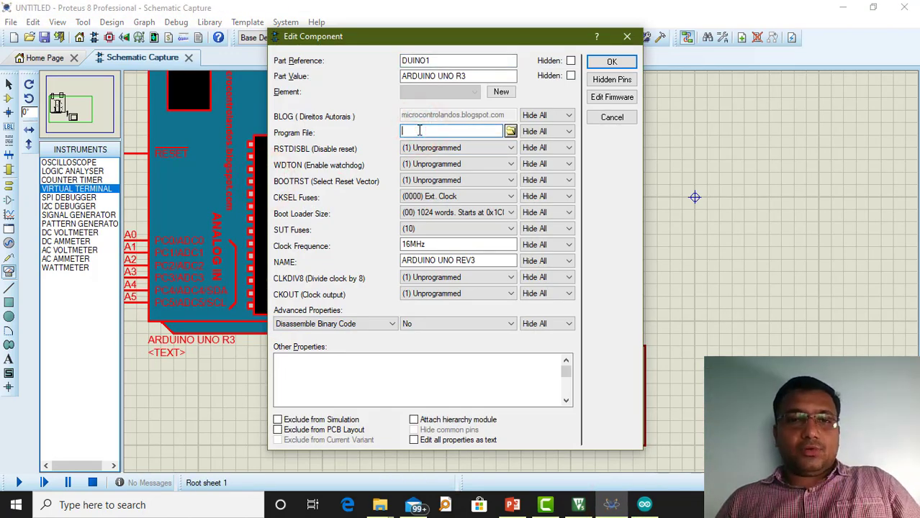
key("ctrl+v")
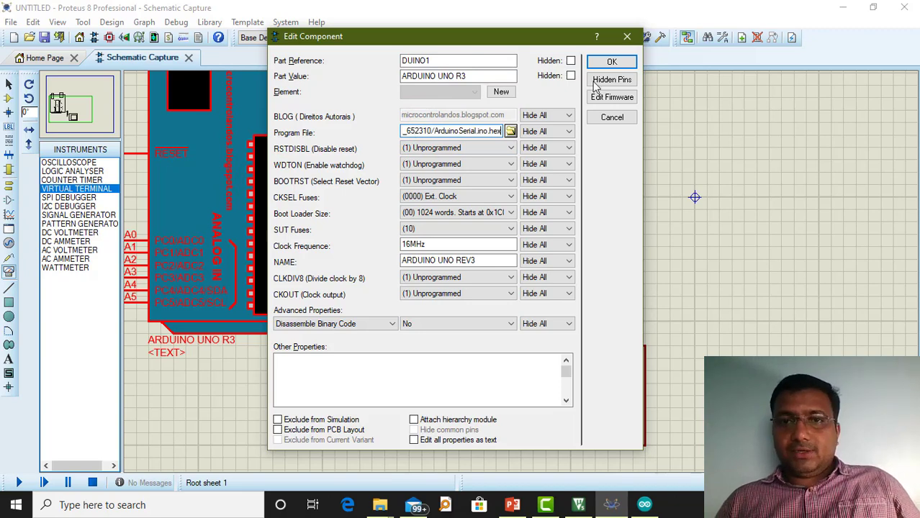
left_click(605, 62)
left_click(332, 394)
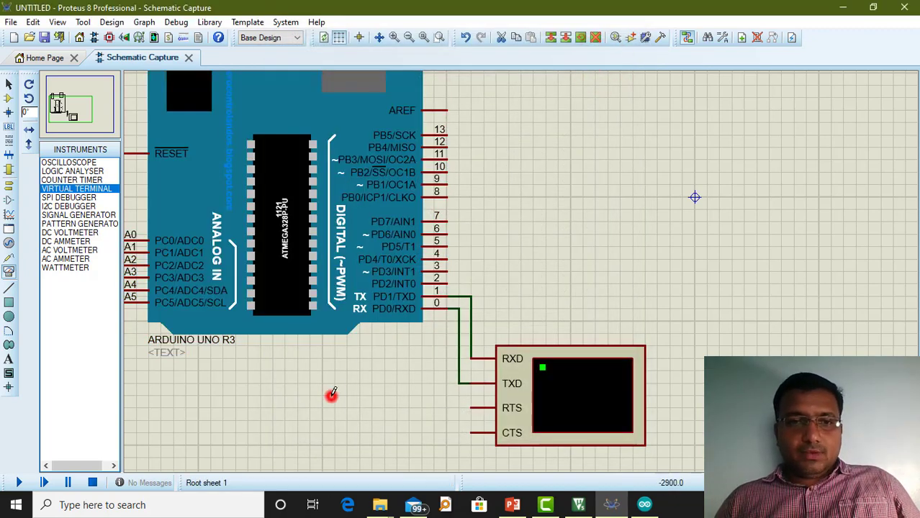
- Run the simulation, move the virtual terminal window clear of the component list to read its output, and stop the simulation
left_click(18, 482)
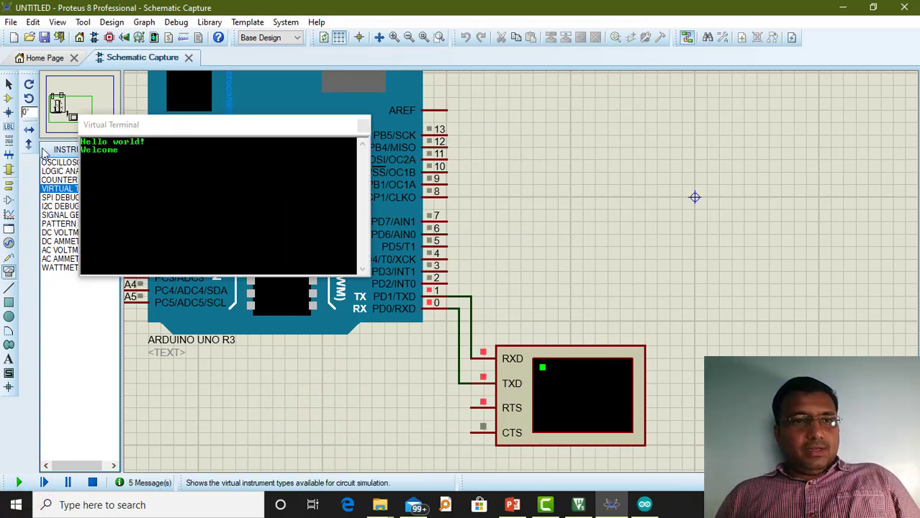
left_click_drag(142, 133, 407, 113)
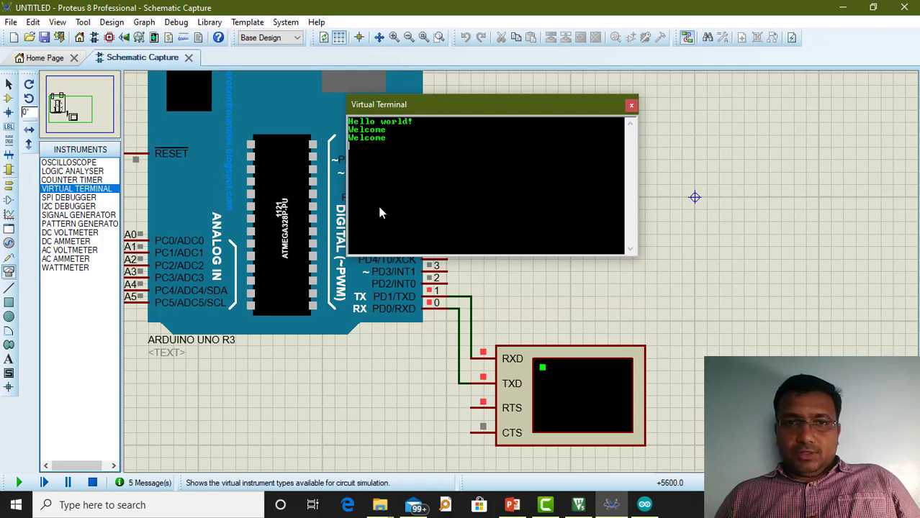
left_click(93, 483)
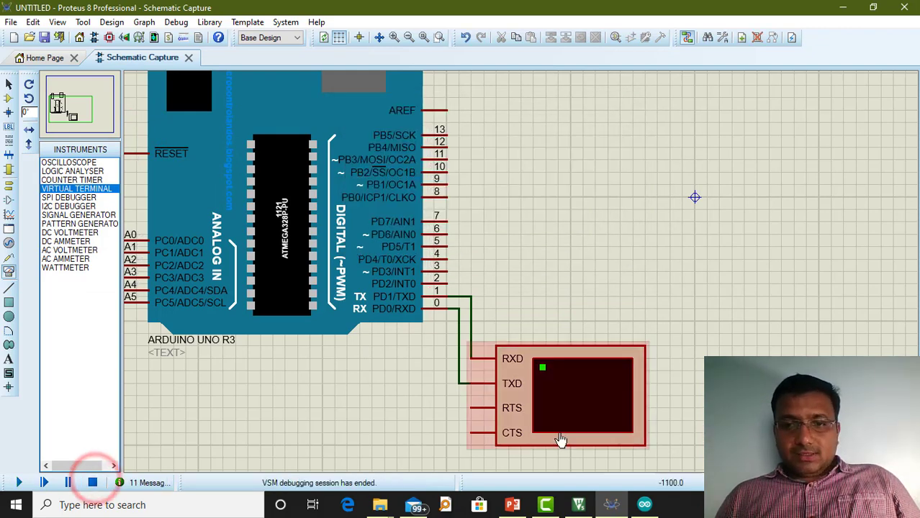
- Set the virtual terminal's baud rate to 4800, run the simulation to check the serial output, and stop it
double_click(559, 429)
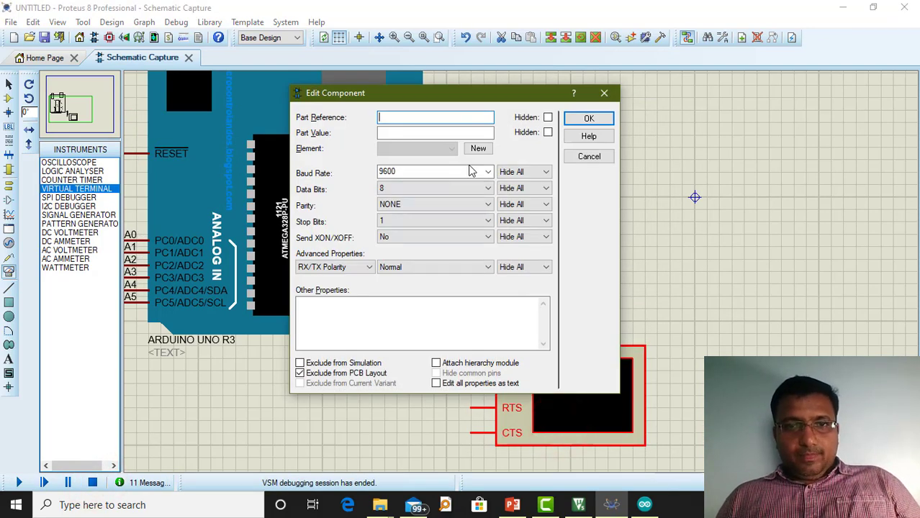
left_click(489, 173)
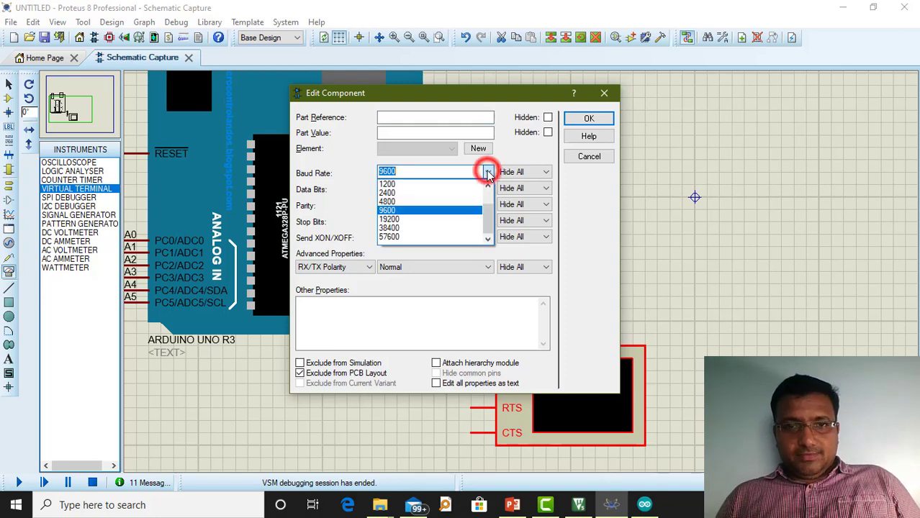
left_click(420, 202)
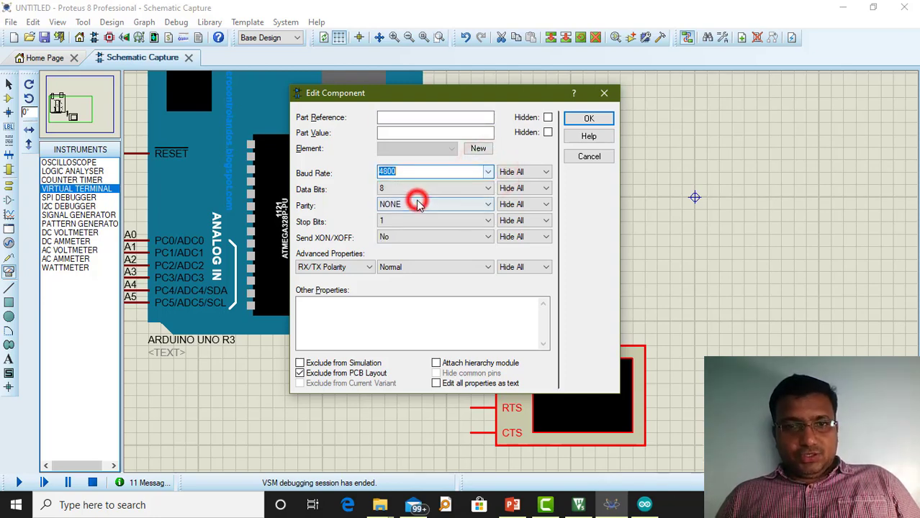
left_click(576, 124)
left_click(16, 482)
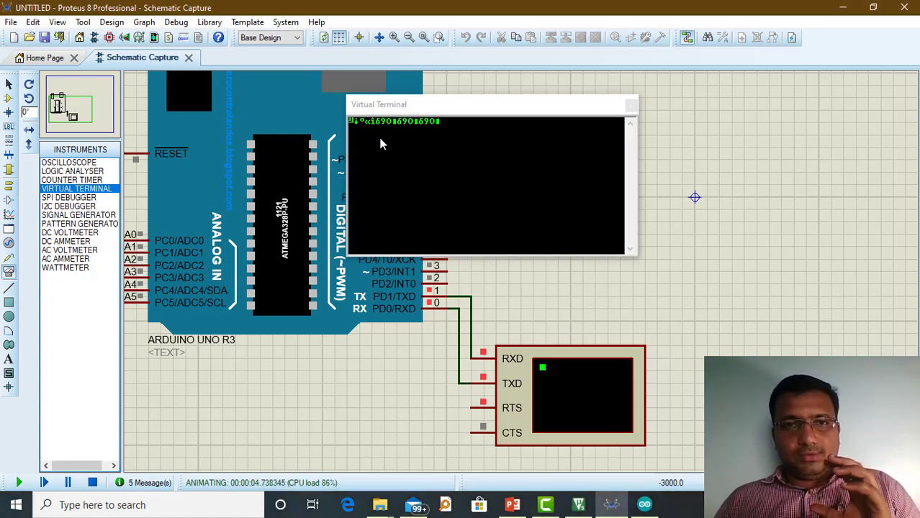
left_click(92, 483)
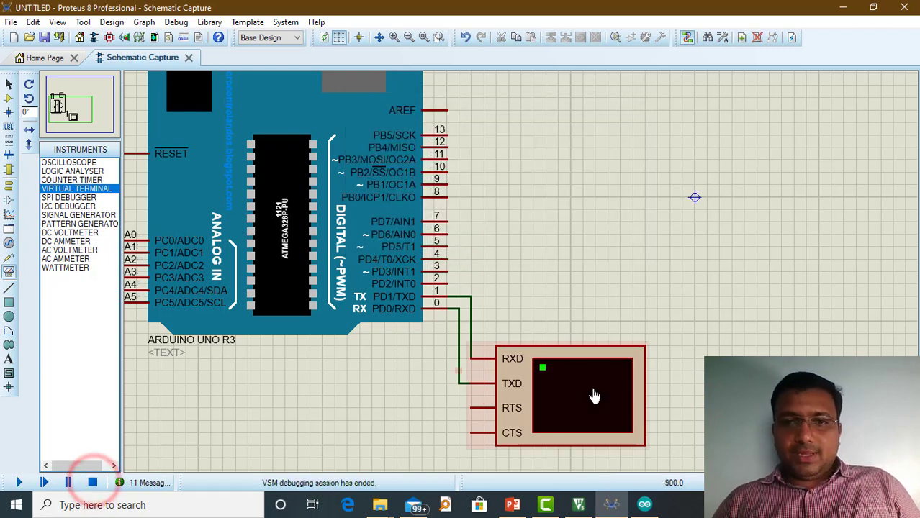
- Set the virtual terminal's baud rate to 9600, rerun the simulation to check the serial output, and stop it
left_click(589, 390)
key("ctrl+e")
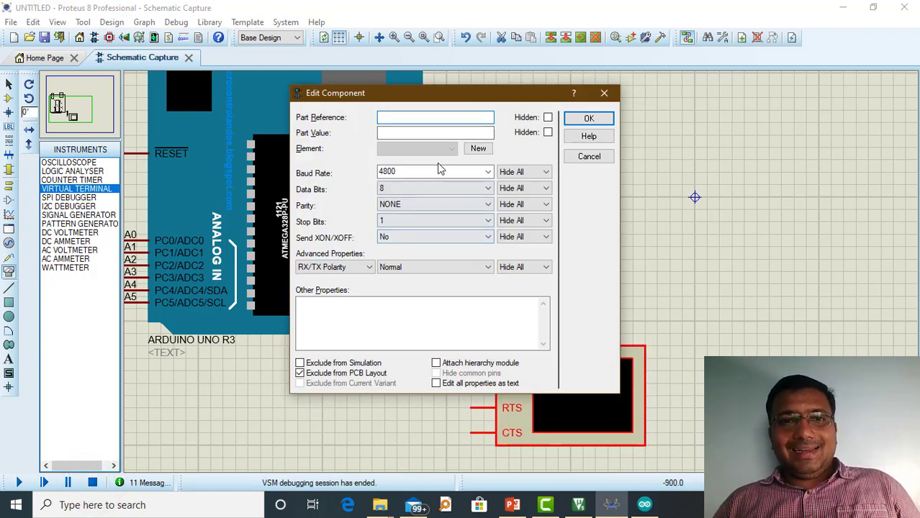
left_click(486, 171)
left_click(426, 210)
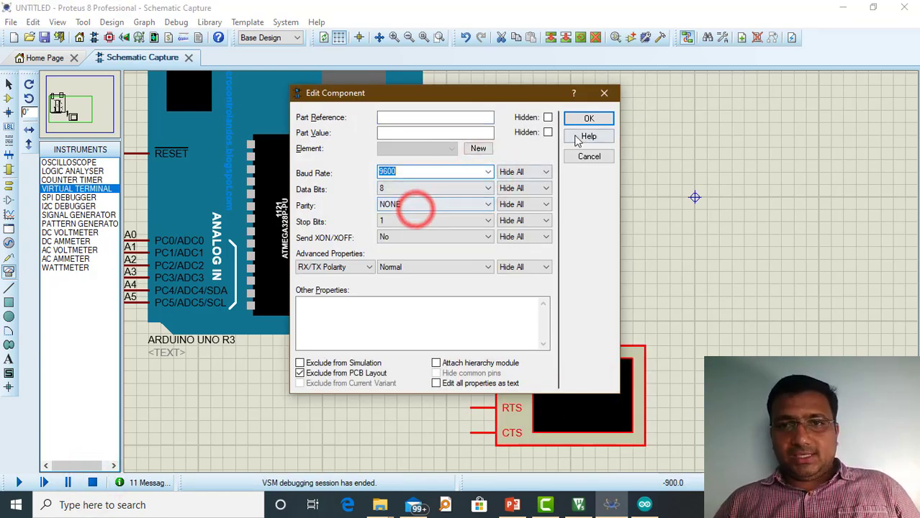
left_click(588, 119)
left_click(18, 483)
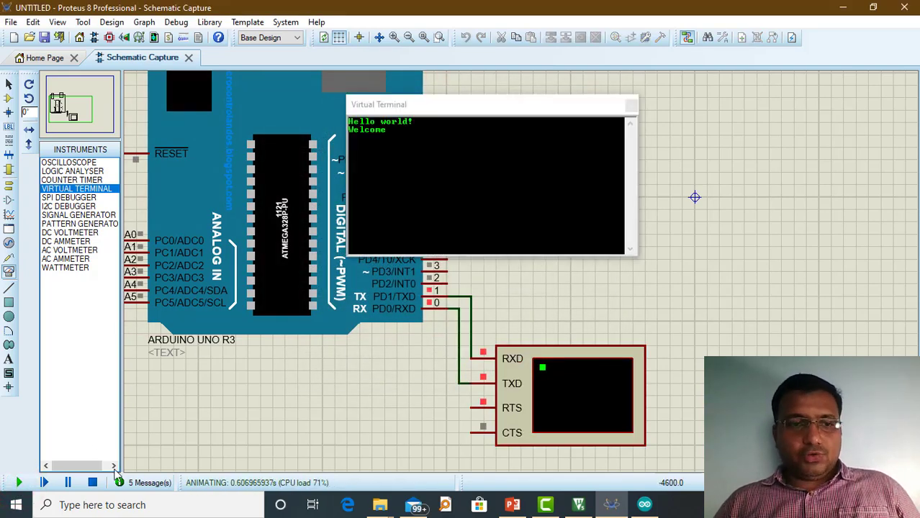
left_click(95, 482)
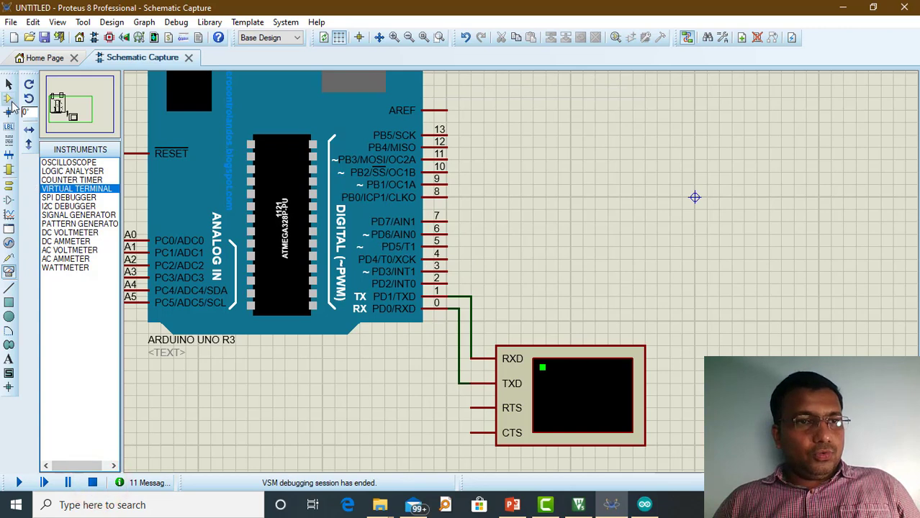
- Search the device library for compin, then for COM, and look through the COM matches in the Connectors category
left_click(8, 98)
left_click(47, 150)
type("compin")
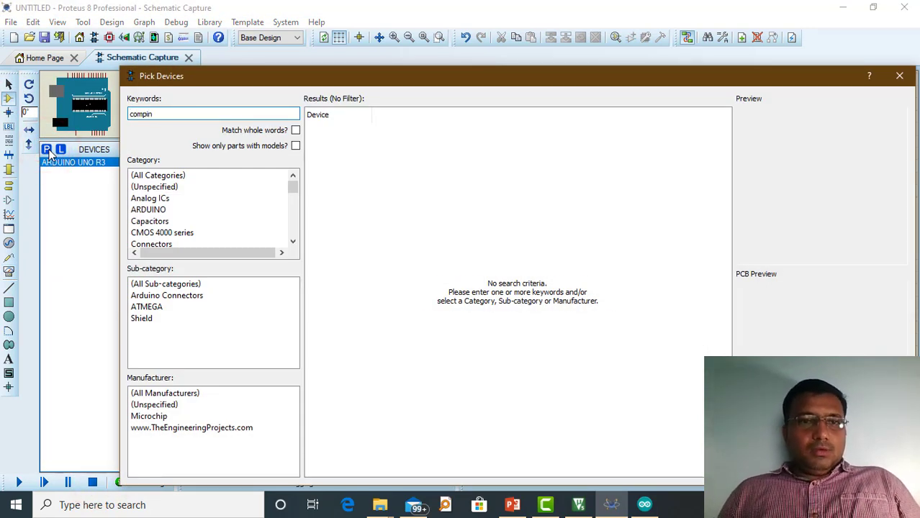
double_click(163, 115)
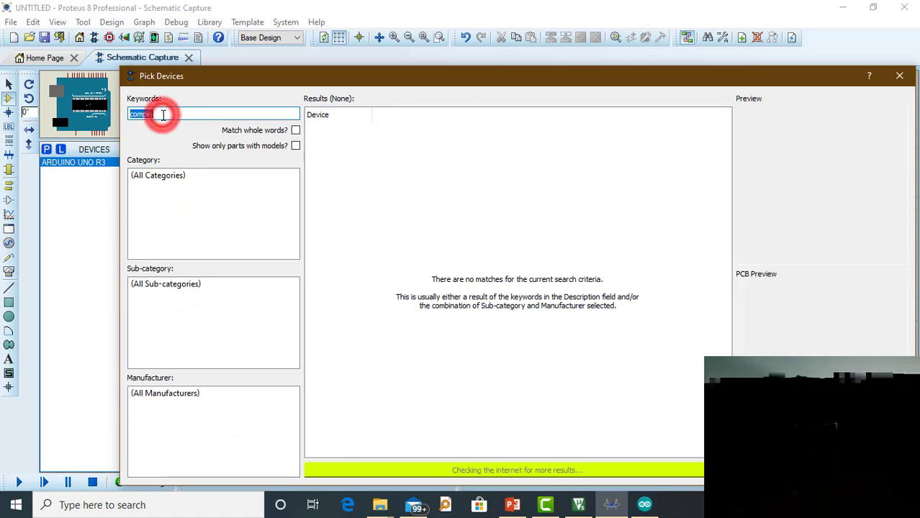
key("BackSpace")
type("c")
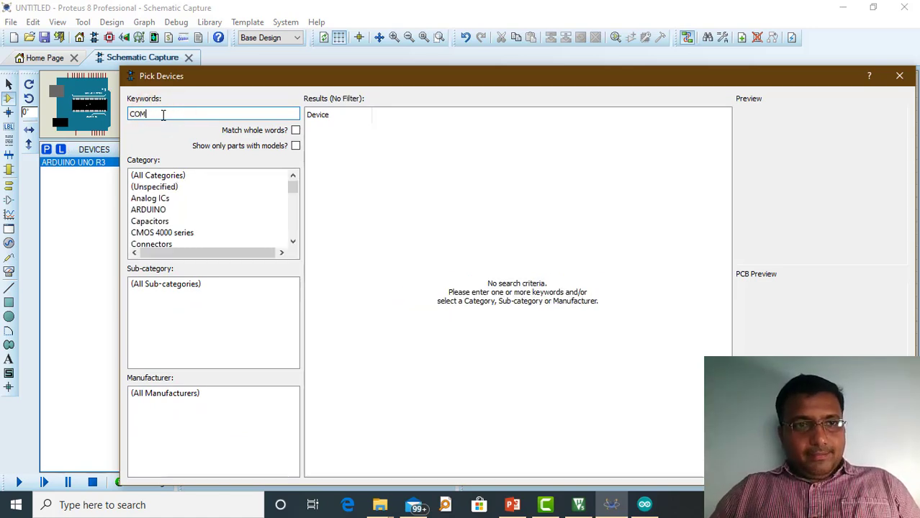
scroll(537, 202, "down", 20)
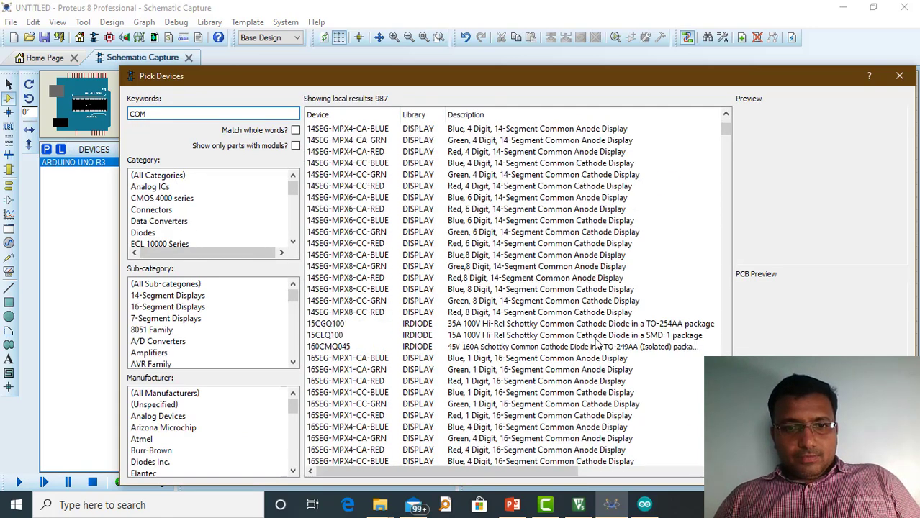
scroll(596, 345, "down", 15)
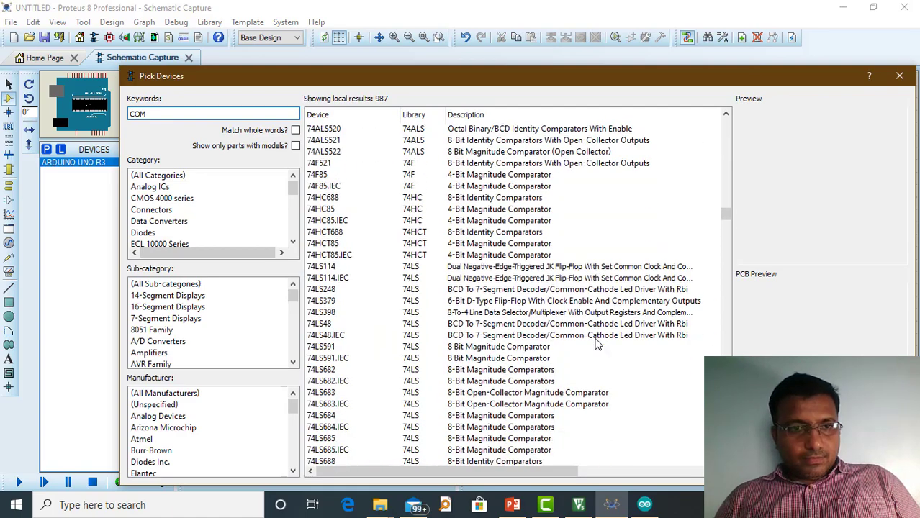
left_click(151, 210)
scroll(585, 326, "down", 20)
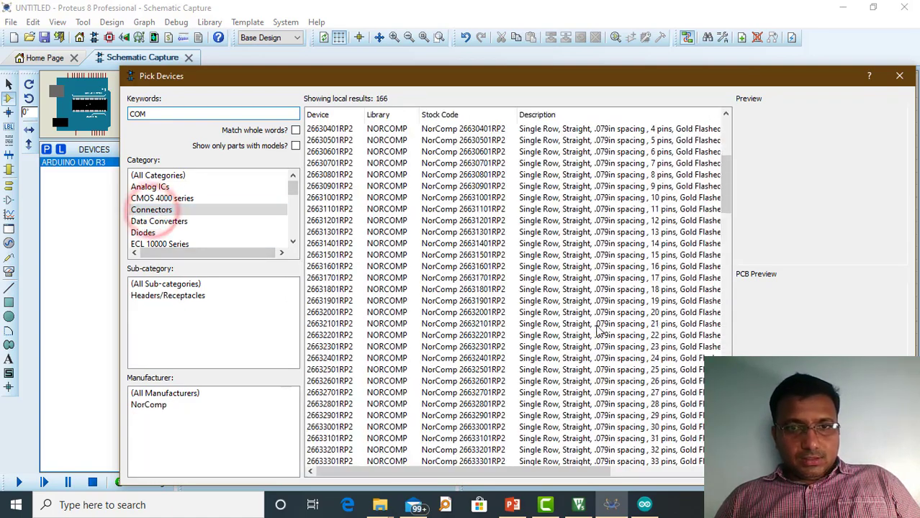
- Search the device library for DB9 and, after clearing that keyword, for COMPO
double_click(172, 114)
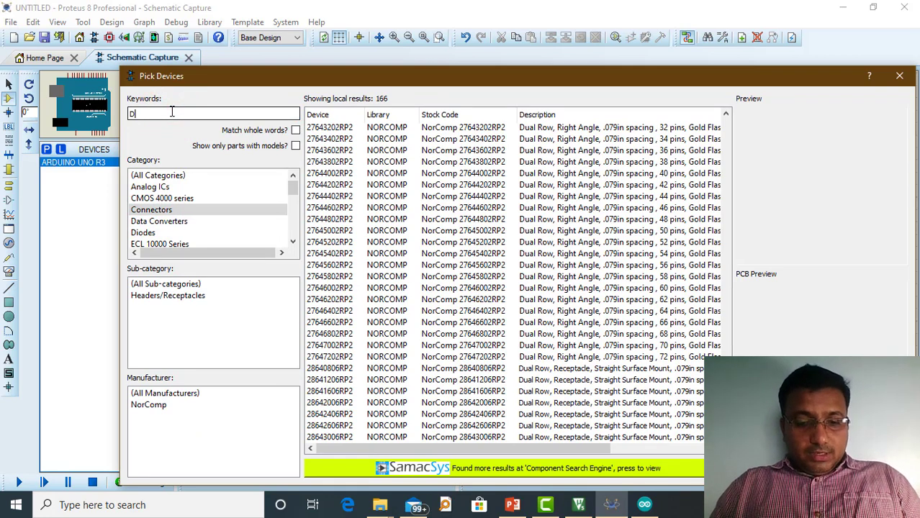
type("DB9")
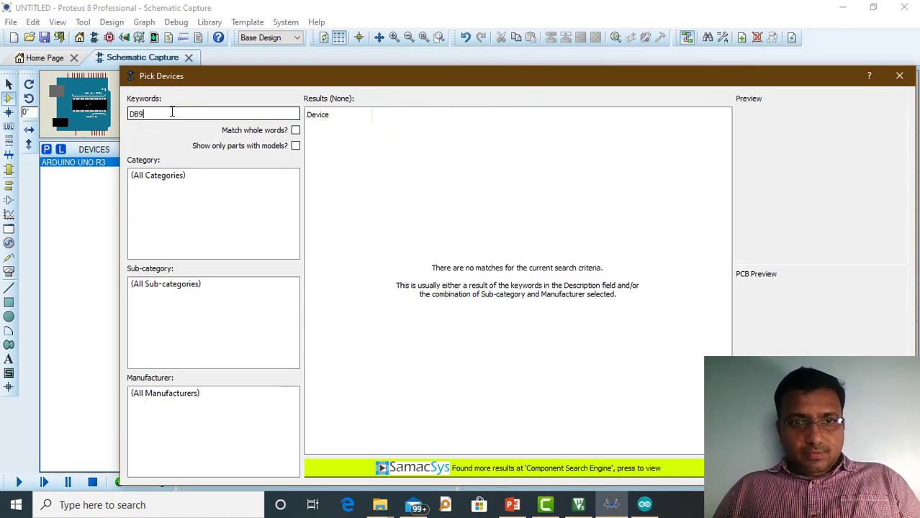
key("BackSpace")
key("BackSpace")
type("S")
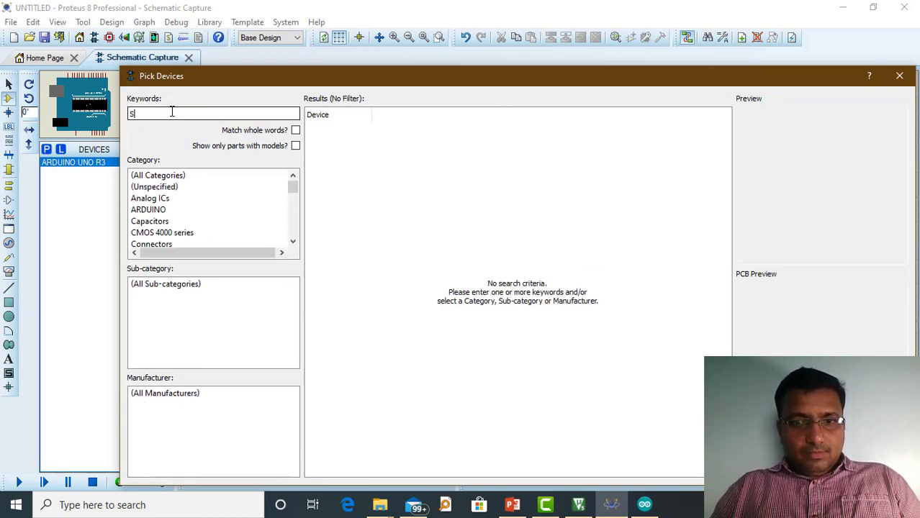
type("OM")
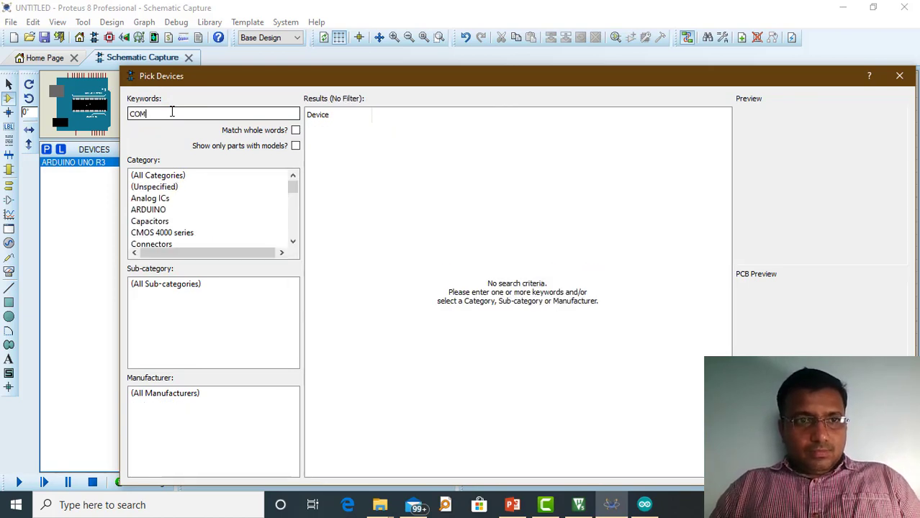
type("PO")
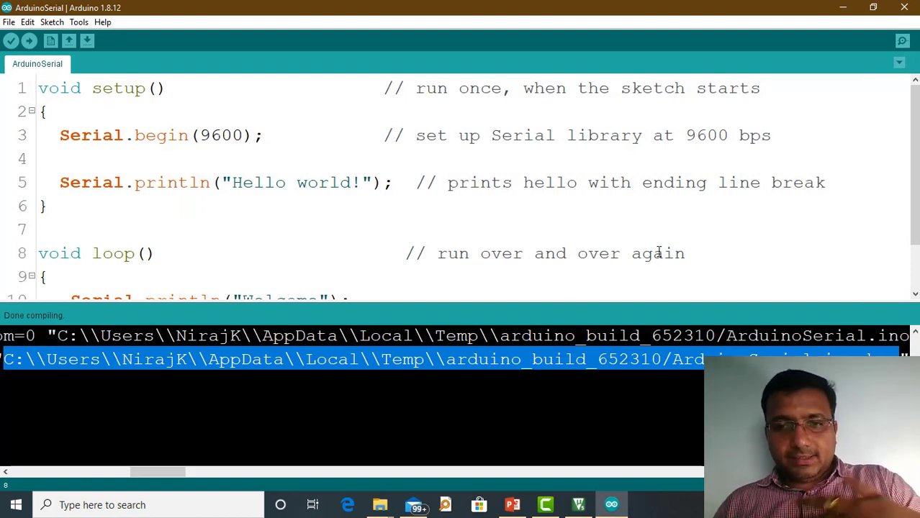
mouse_move(614, 508)
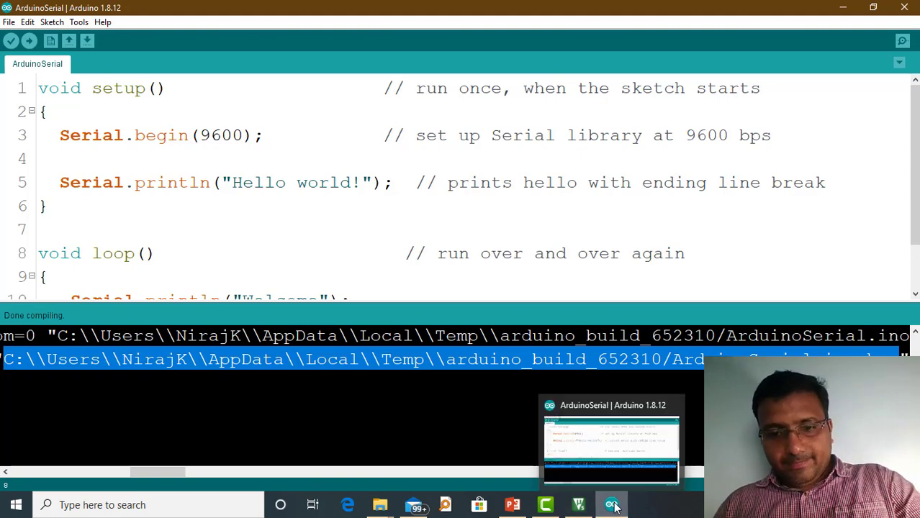
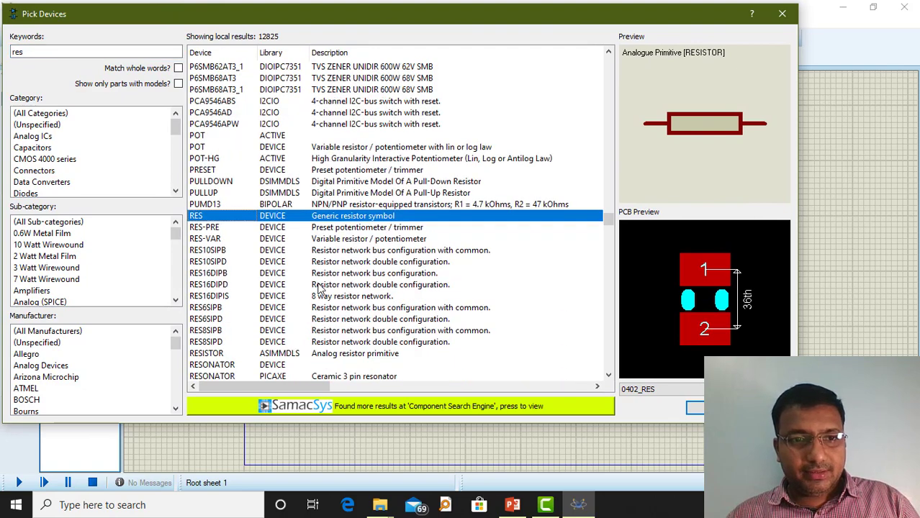
- Preview the generic resistor's RES40, RES90, RES60 and 0402_RES PCB packages
left_click(266, 219)
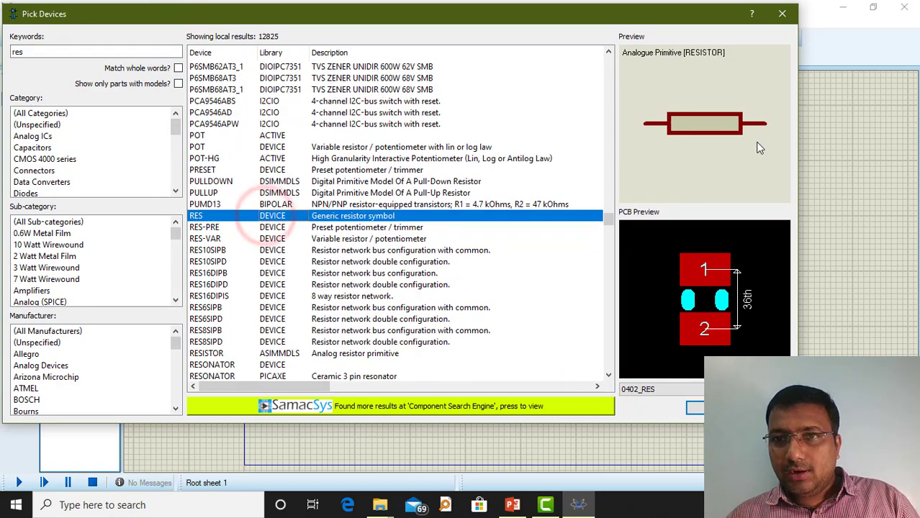
left_click_drag(536, 14, 240, 7)
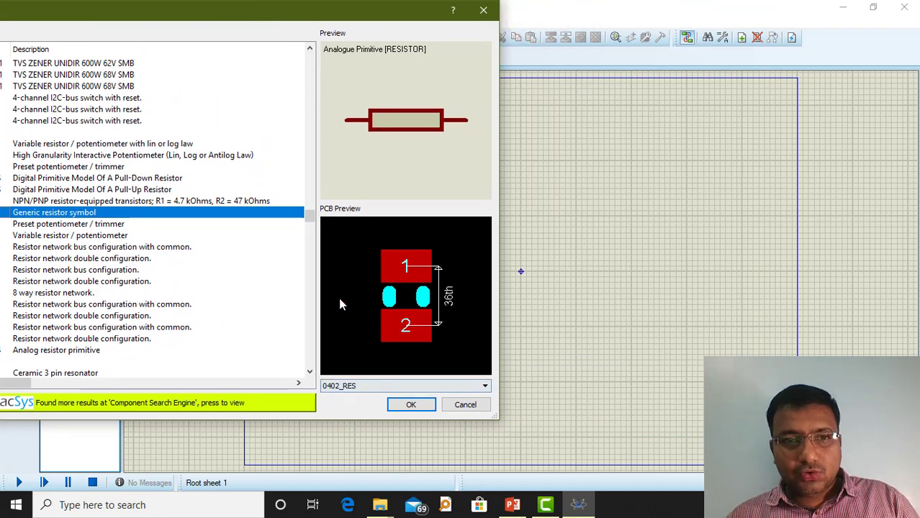
left_click(452, 386)
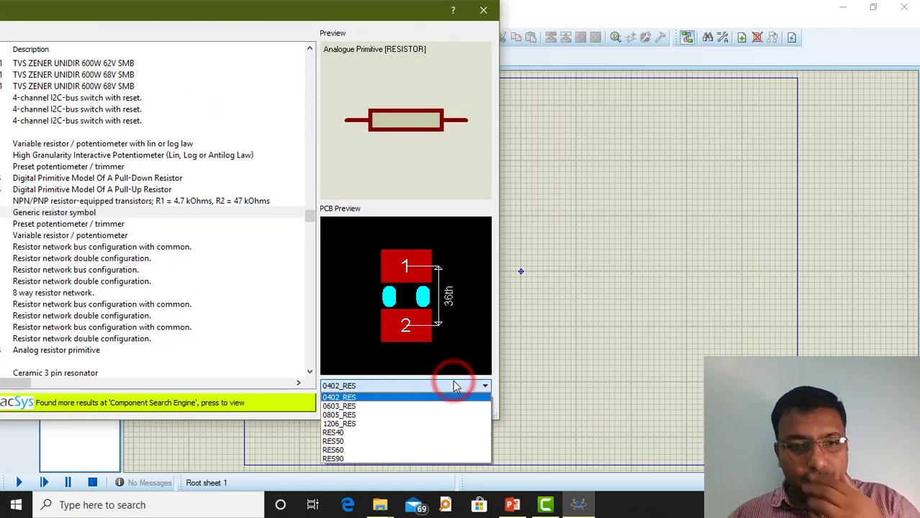
left_click(397, 433)
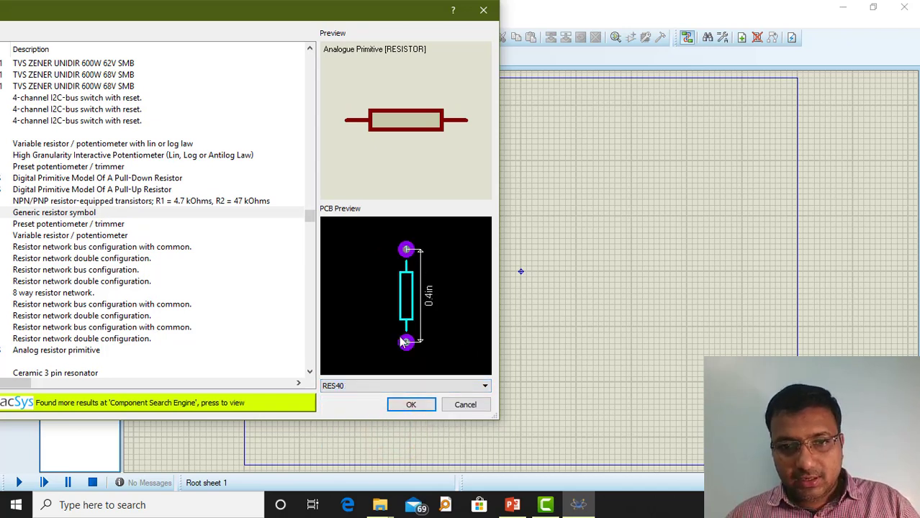
left_click(396, 387)
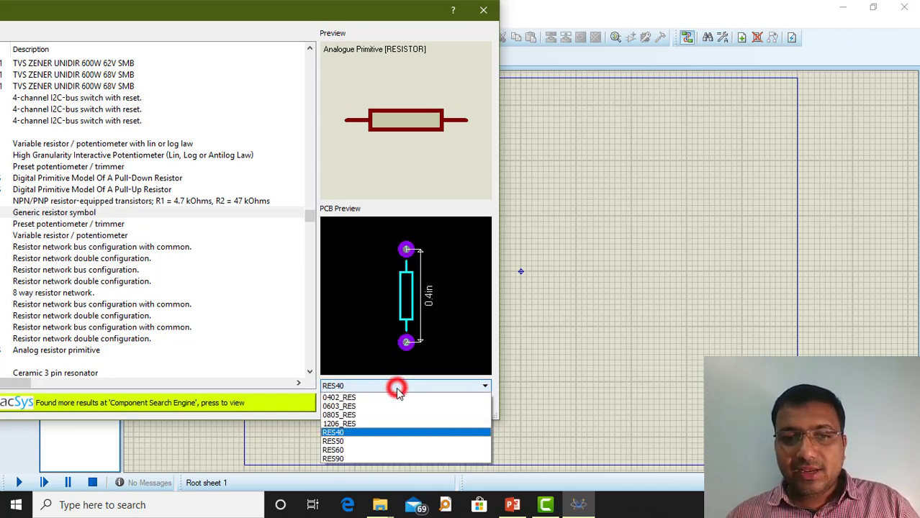
left_click(367, 452)
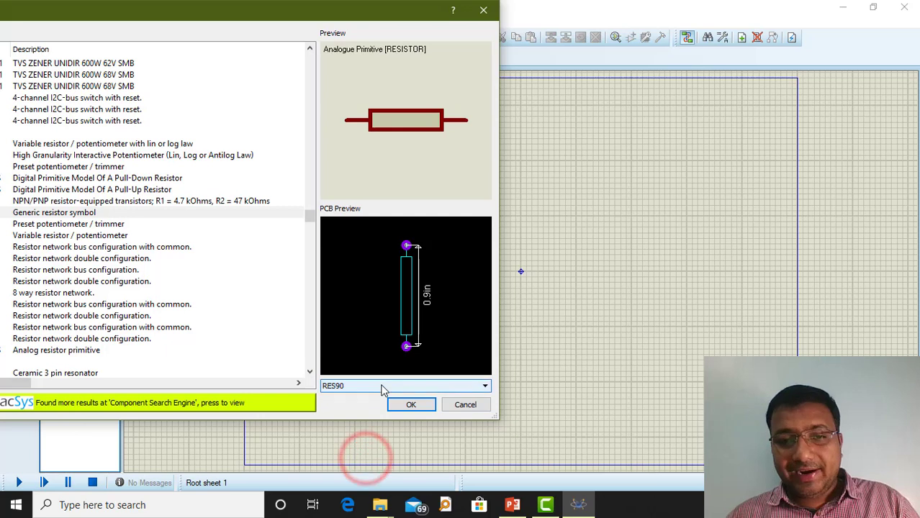
left_click(380, 386)
left_click(353, 452)
left_click(374, 386)
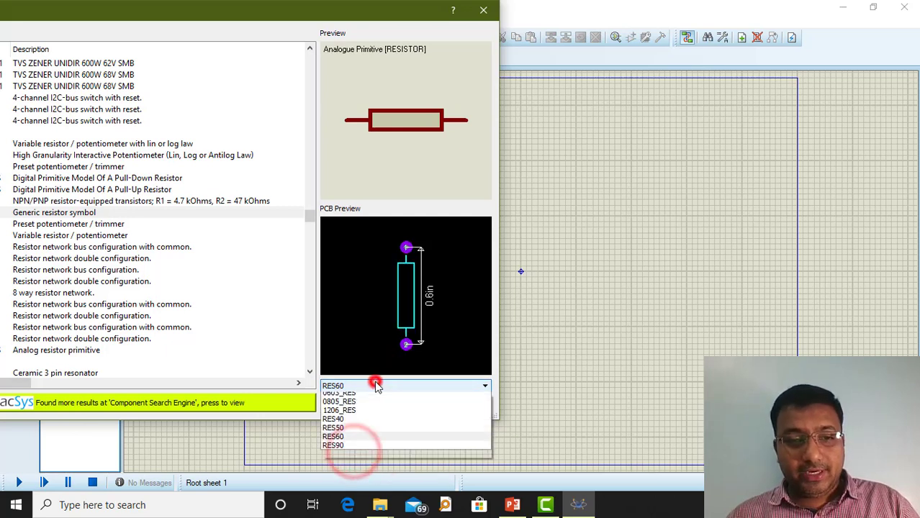
left_click(358, 430)
left_click(381, 386)
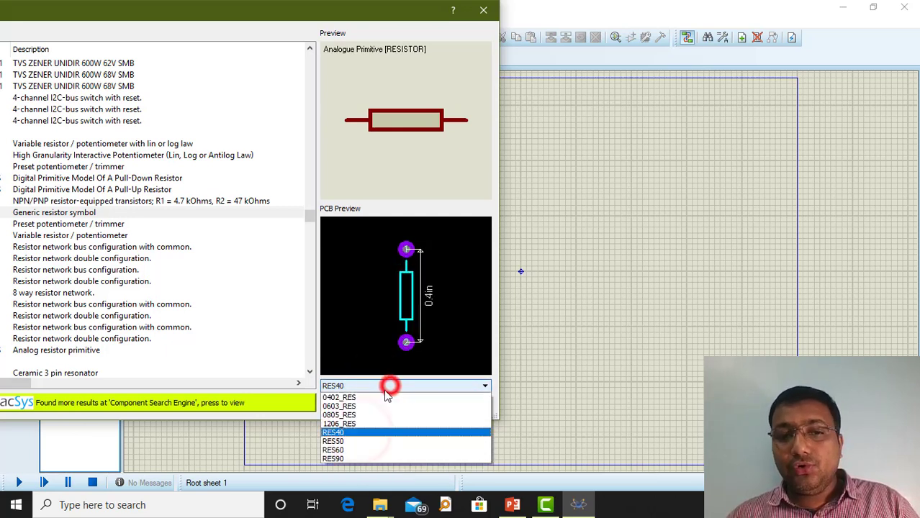
left_click(368, 396)
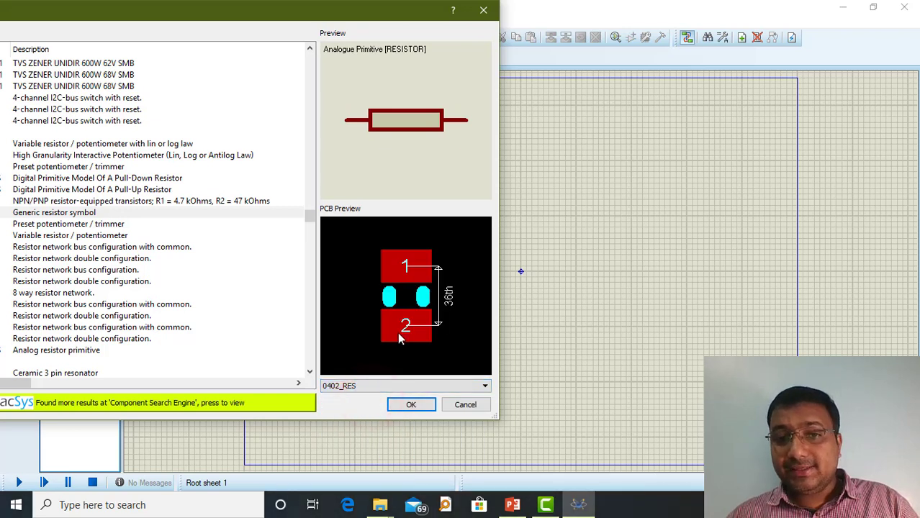
- Choose the RES40 package for the generic resistor and add it to the device list
left_click(380, 387)
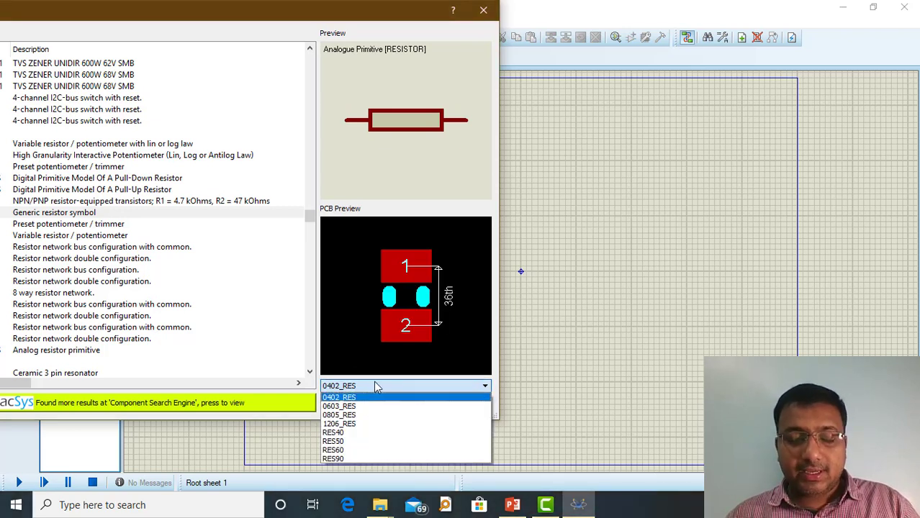
left_click(342, 433)
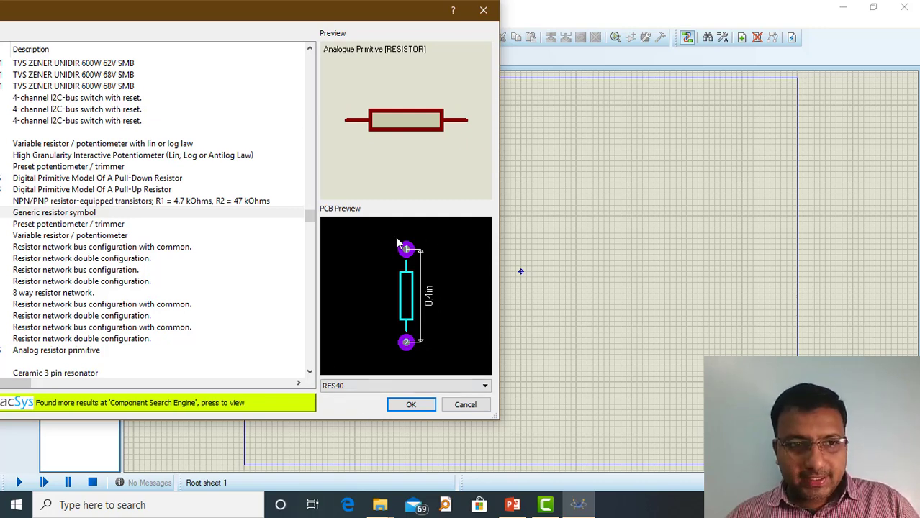
left_click(421, 406)
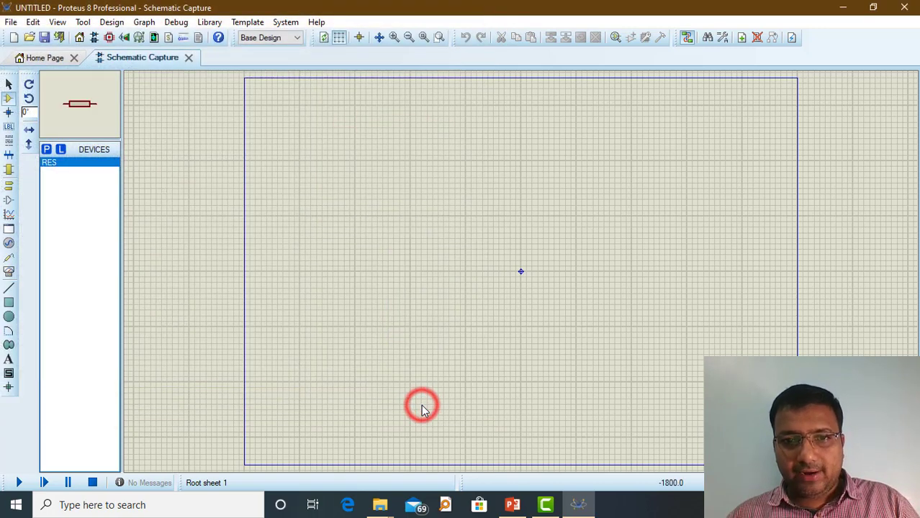
- Search the device library for battery and add the ACTIVE library's BATTERY DC voltage source to the device list
left_click(47, 149)
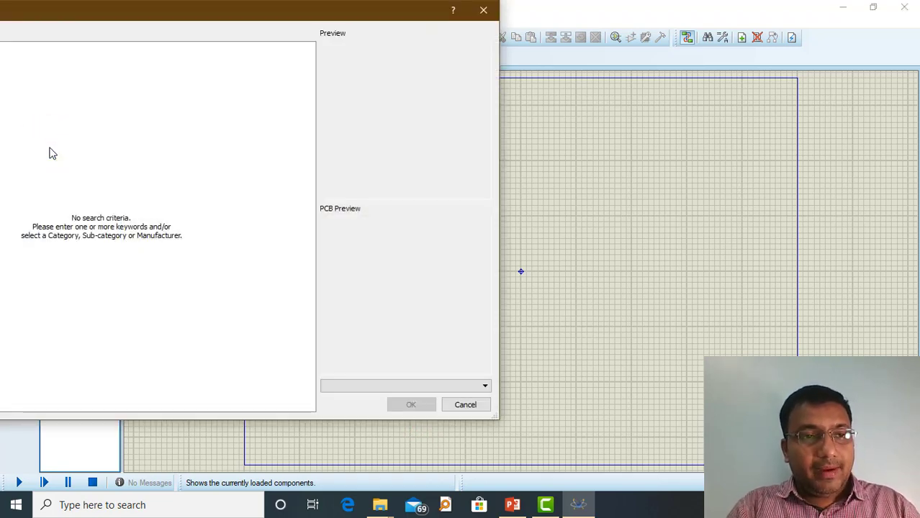
type("battery")
left_click(50, 75)
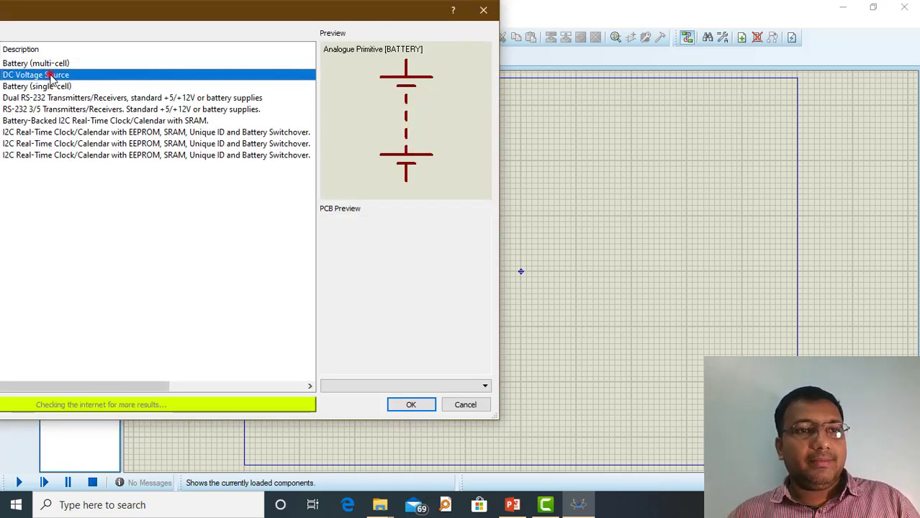
left_click_drag(221, 11, 341, 11)
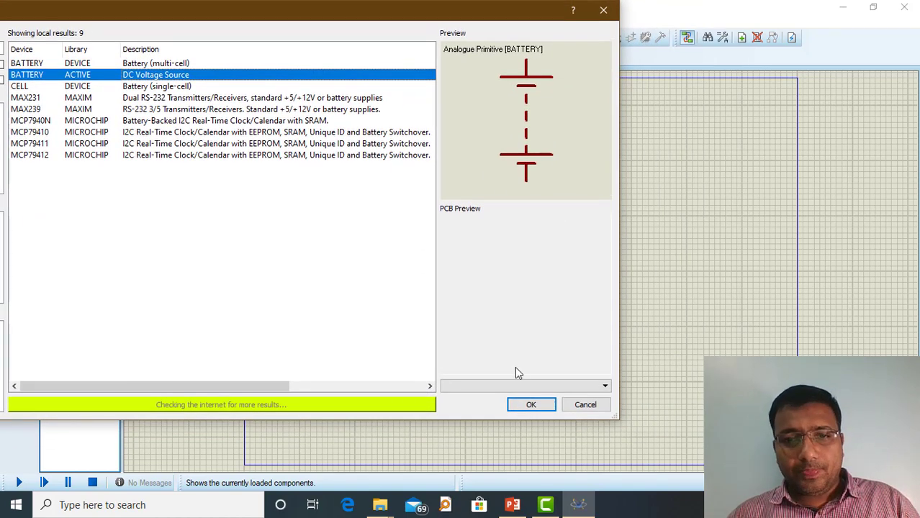
left_click(530, 404)
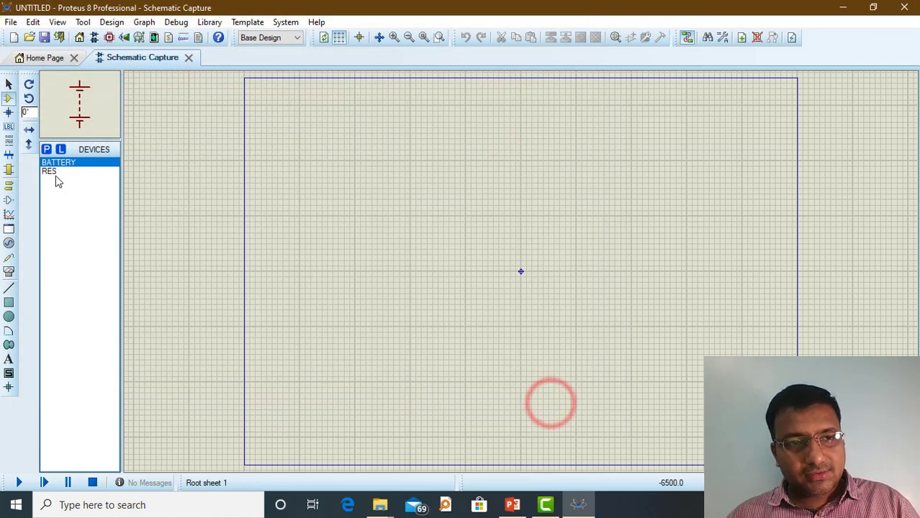
left_click(45, 149)
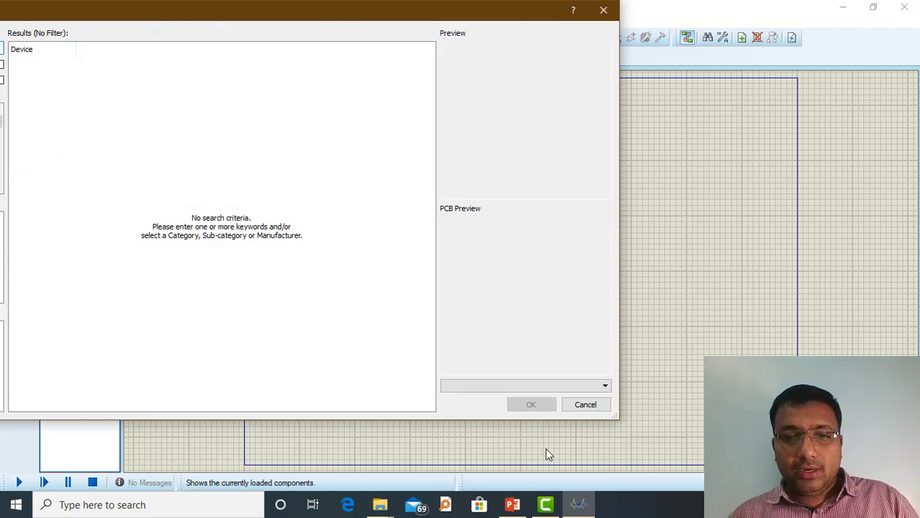
left_click(585, 404)
- Place a battery in the upper-left part of the schematic sheet
left_click(75, 162)
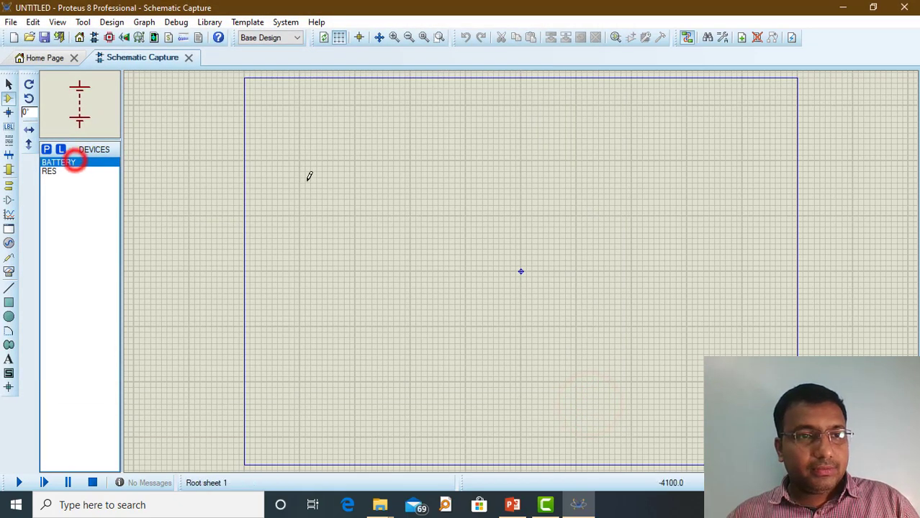
left_click(308, 180)
left_click(314, 226)
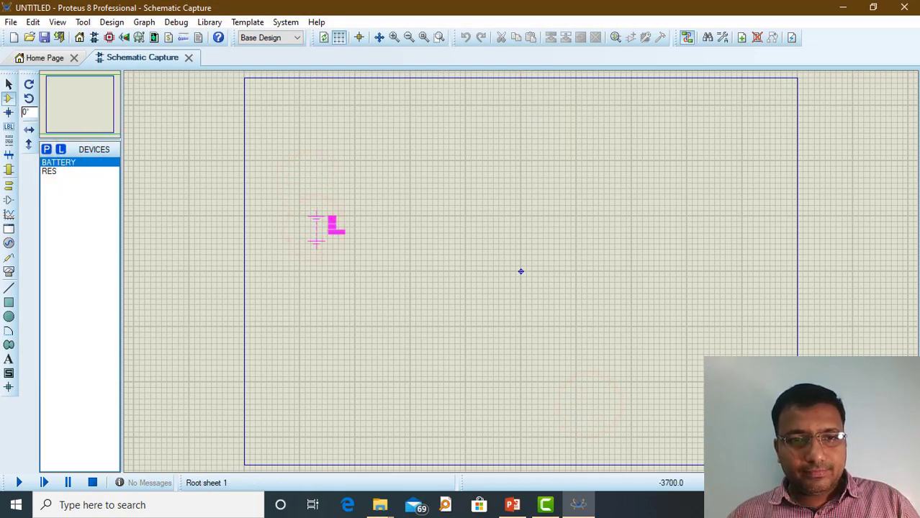
left_click(303, 206)
- Place two RES resistors rotated 90°, one above the other, on the battery's right side
scroll(444, 196, "up", 1)
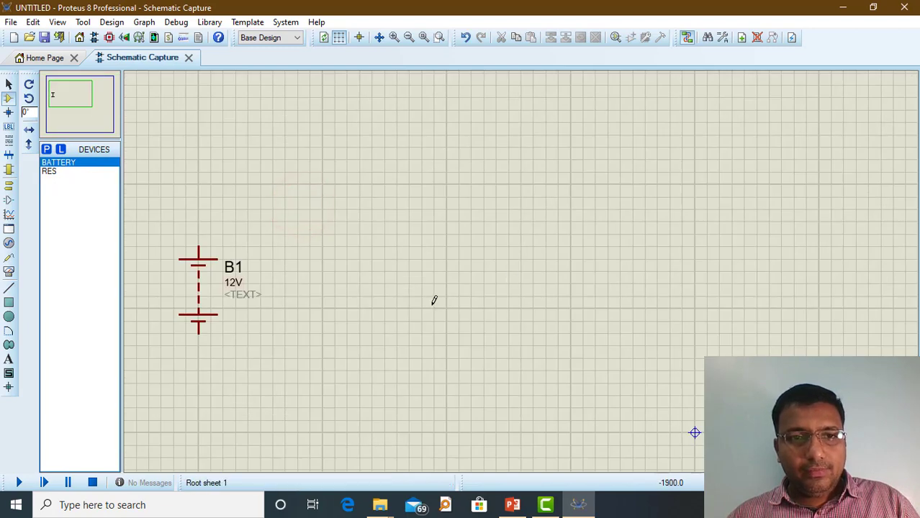
left_click(47, 172)
left_click(343, 184)
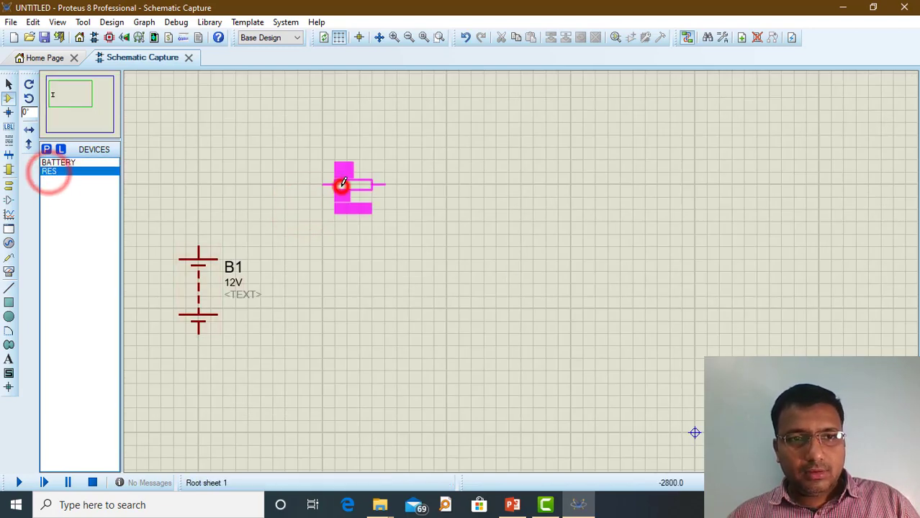
key("KP_Add")
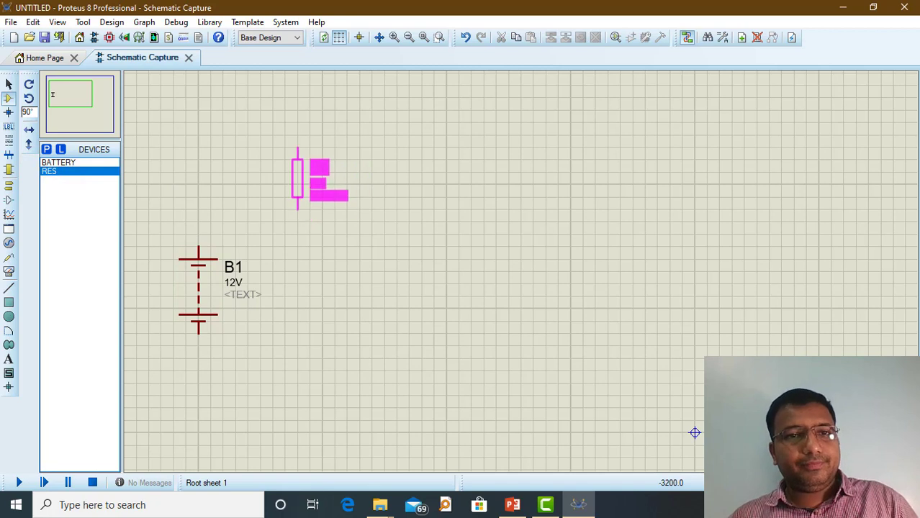
left_click(297, 190)
left_click(303, 262)
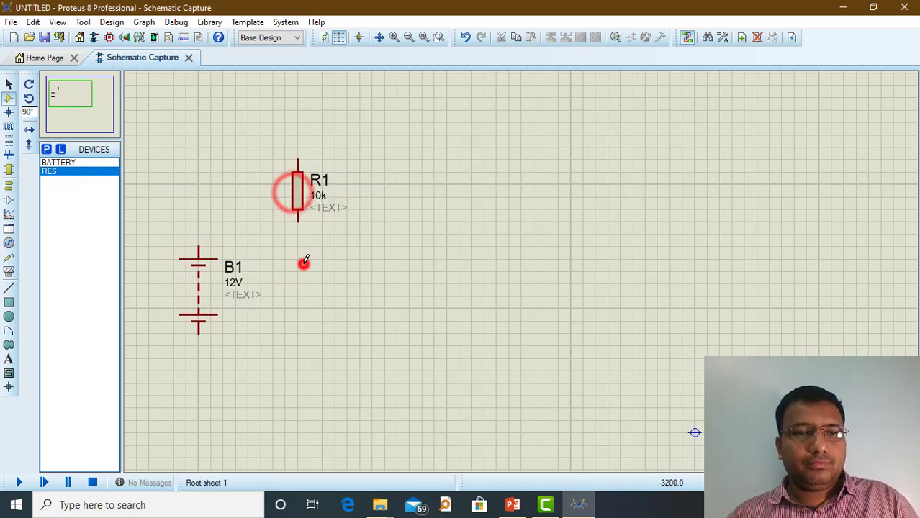
left_click(300, 281)
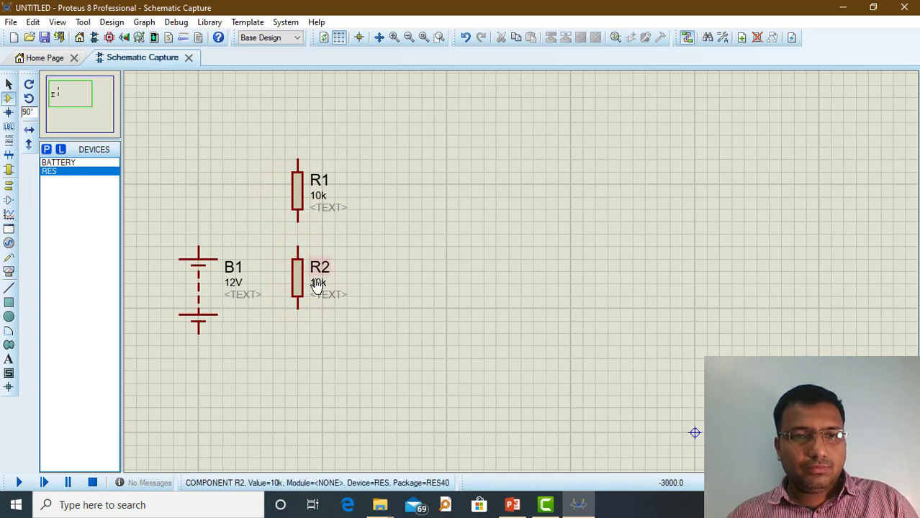
- Place a second column of two vertical resistors beside R1 and R2, aligned with them
right_click(418, 261)
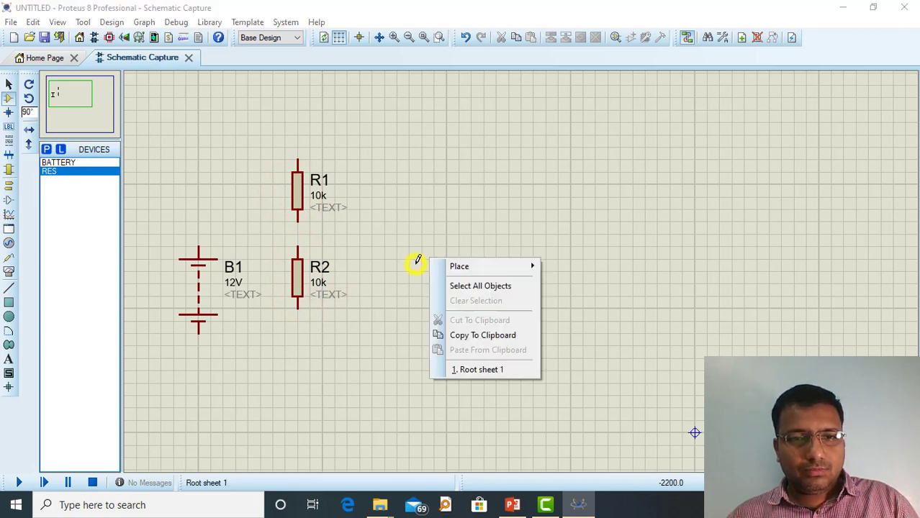
left_click(365, 261)
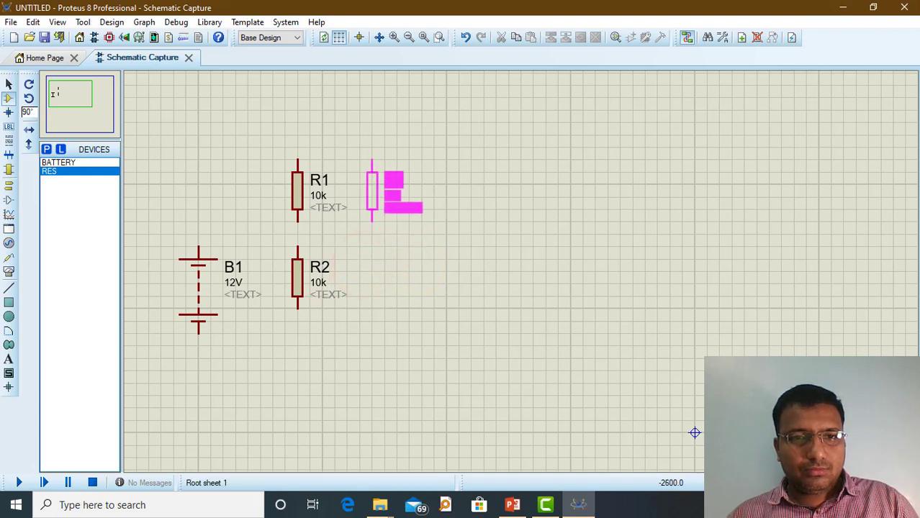
left_click(376, 195)
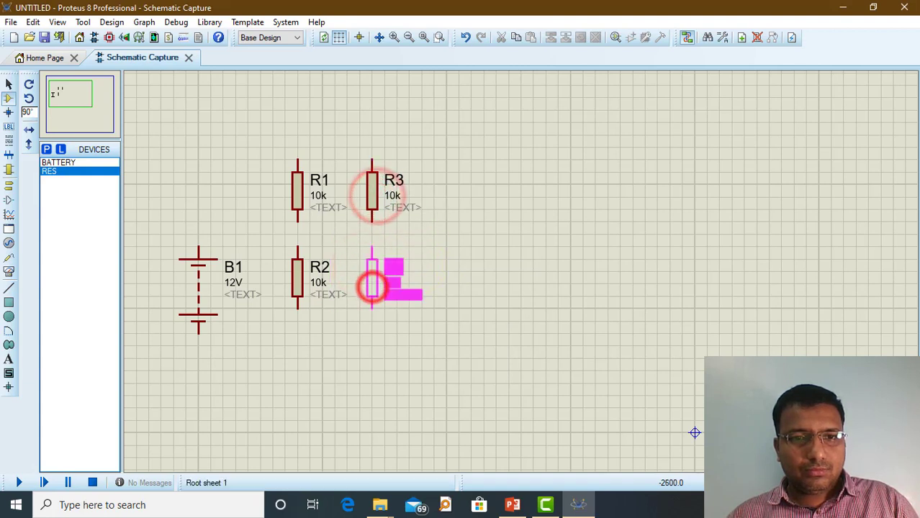
left_click(372, 286)
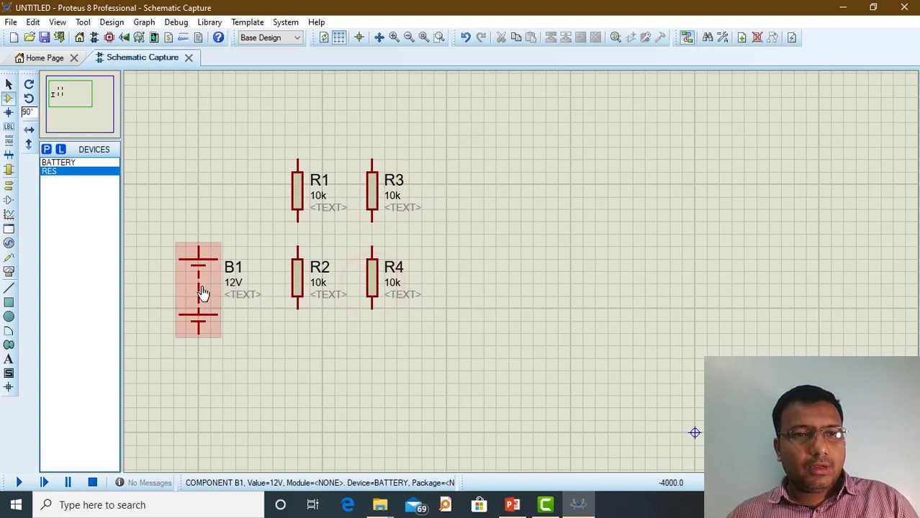
- Move battery B1 straight up so it sits midway along the height of the resistor columns
left_click(199, 289)
left_click_drag(198, 290, 198, 227)
left_click(483, 205)
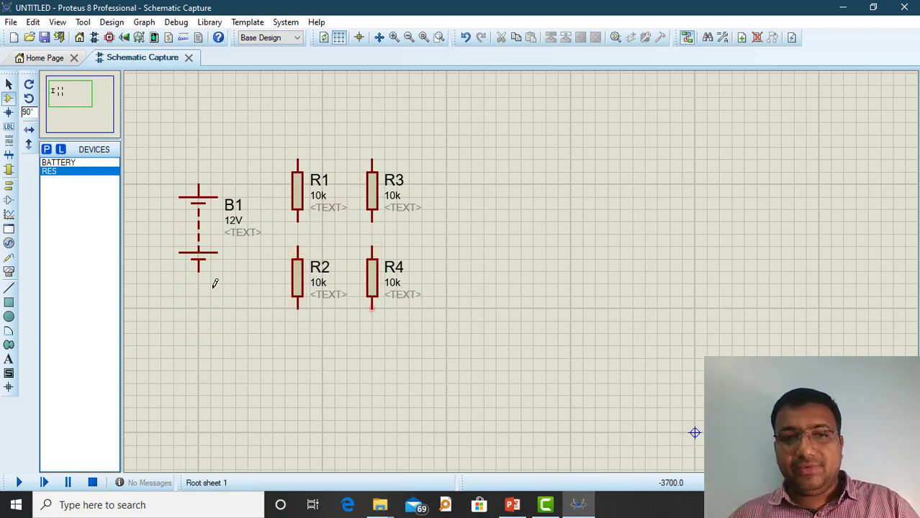
- Wire the battery's upper terminal to the upper ends of R3 and R1
left_click(200, 178)
left_click(199, 136)
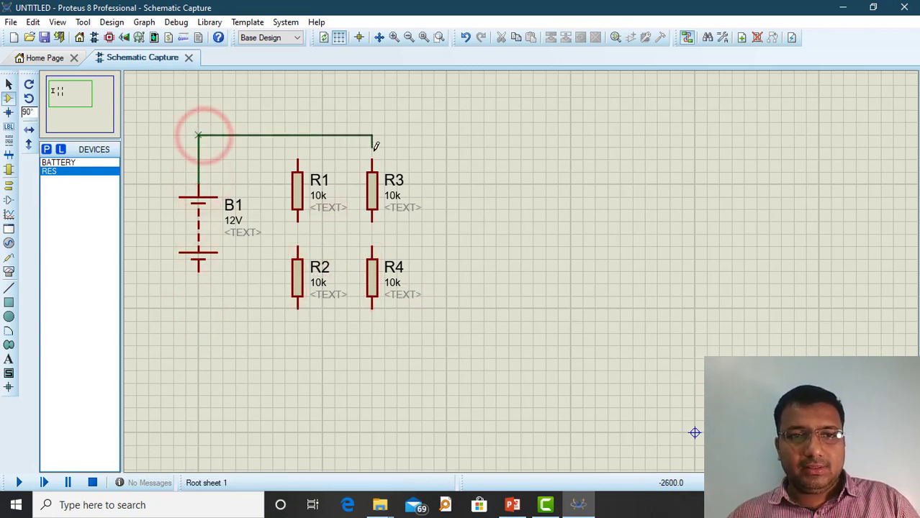
left_click(371, 154)
left_click(298, 160)
left_click(297, 136)
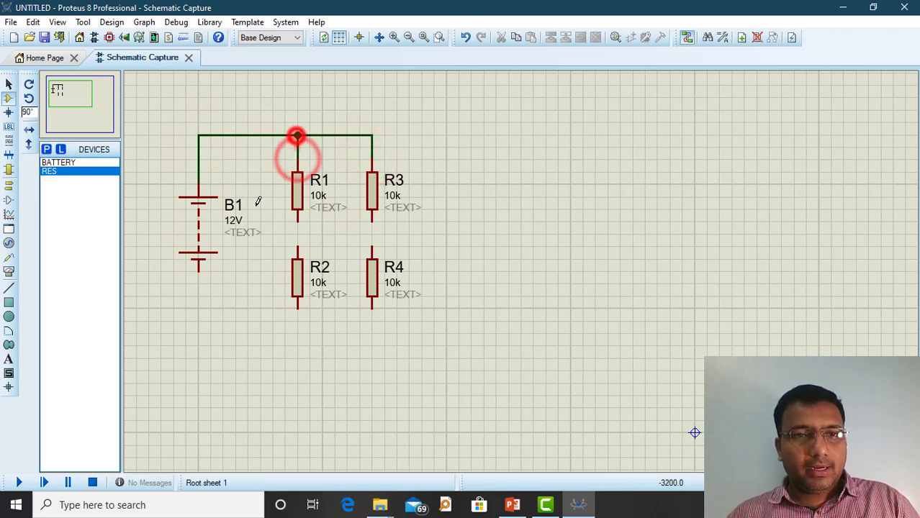
- Wire the battery's lower terminal to the lower ends of R4 and R2
left_click(198, 271)
left_click(200, 337)
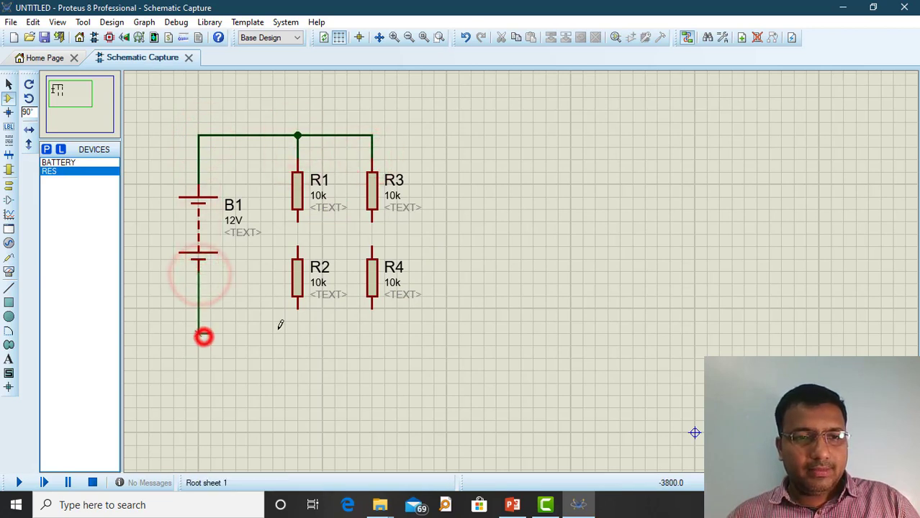
left_click(371, 308)
left_click(298, 308)
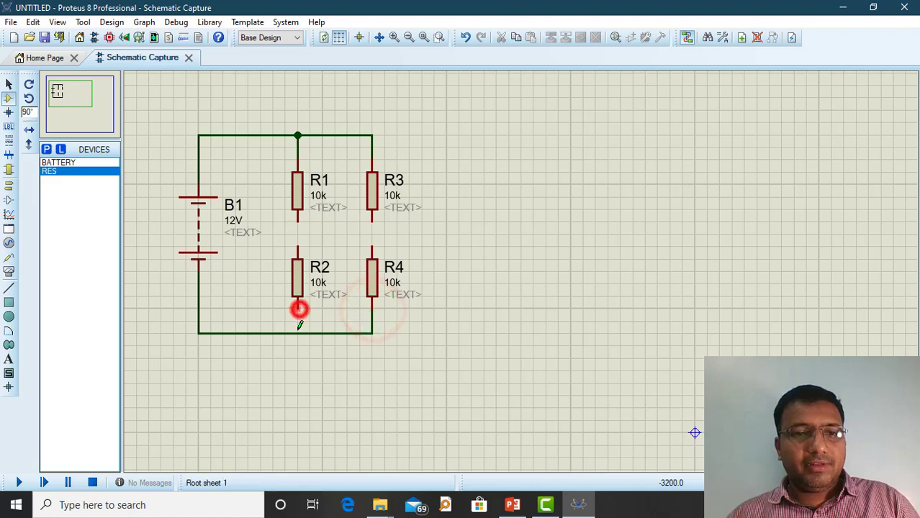
left_click(297, 333)
- Wire the upper end of R2 to the lower end of R1, and R4's upper end to R3's lower end
left_click(296, 247)
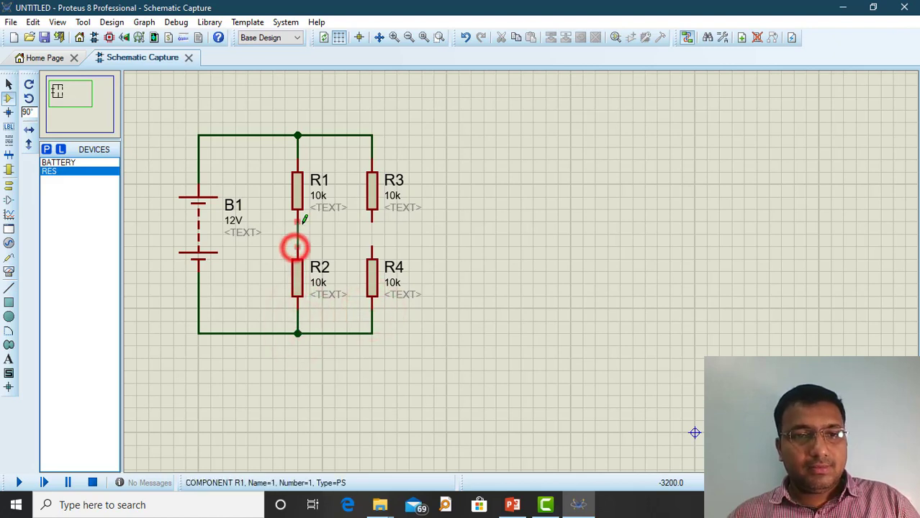
left_click(298, 220)
left_click(370, 246)
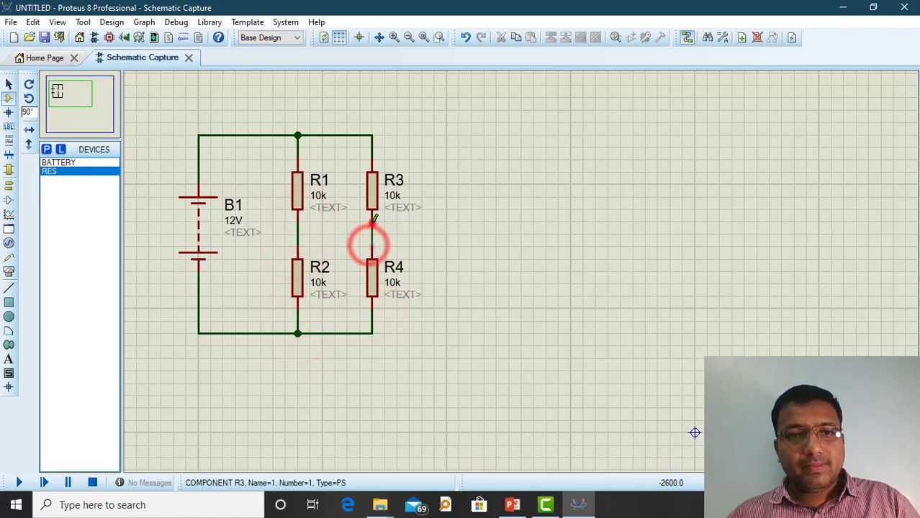
left_click(372, 218)
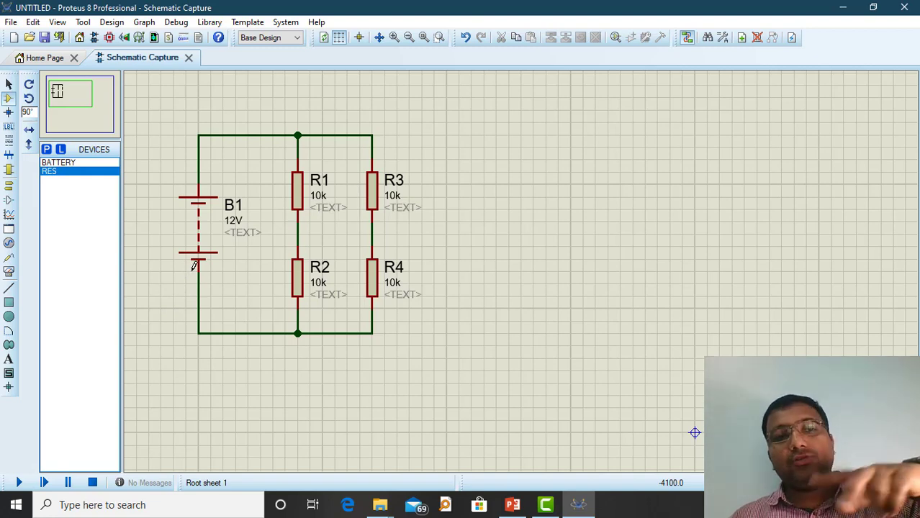
- Find the CONN-SIL2 connector with the keyword conn-sil in the Connectors category, SIL sub-category, and add it to the device list
left_click(44, 149)
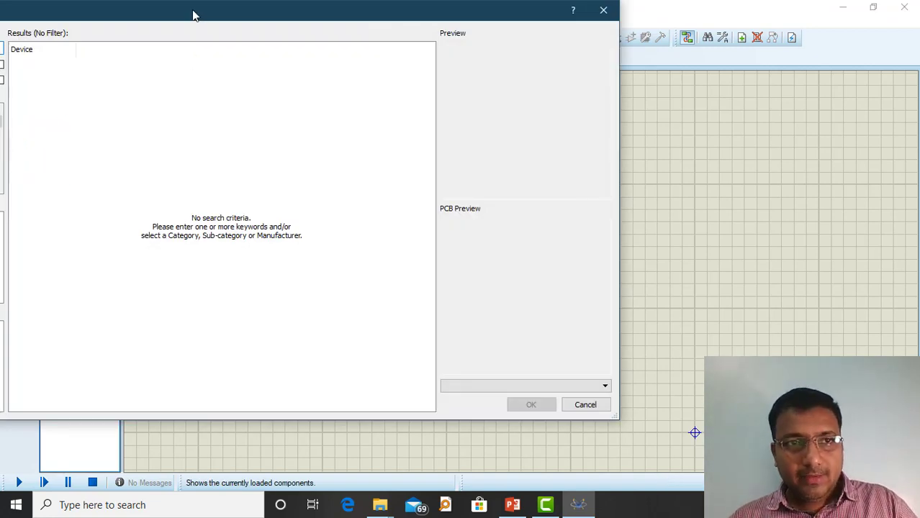
left_click_drag(192, 14, 382, 7)
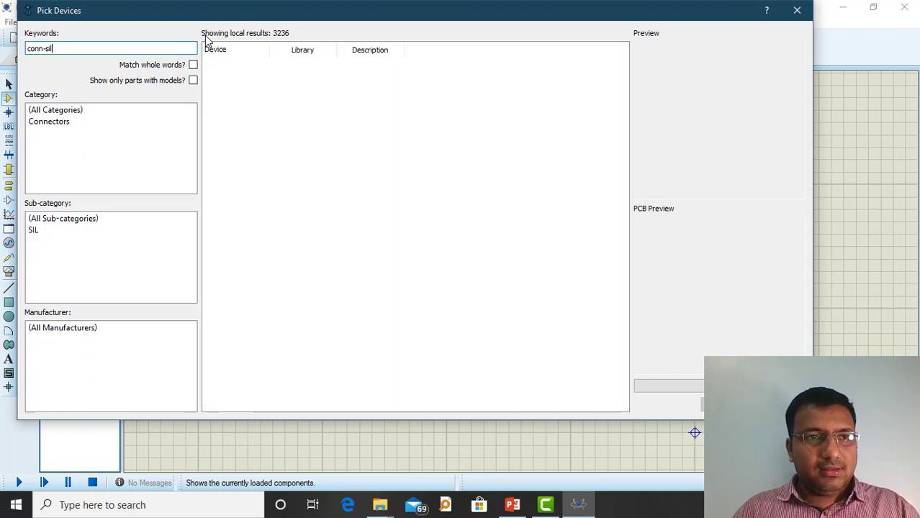
left_click(60, 122)
left_click(35, 231)
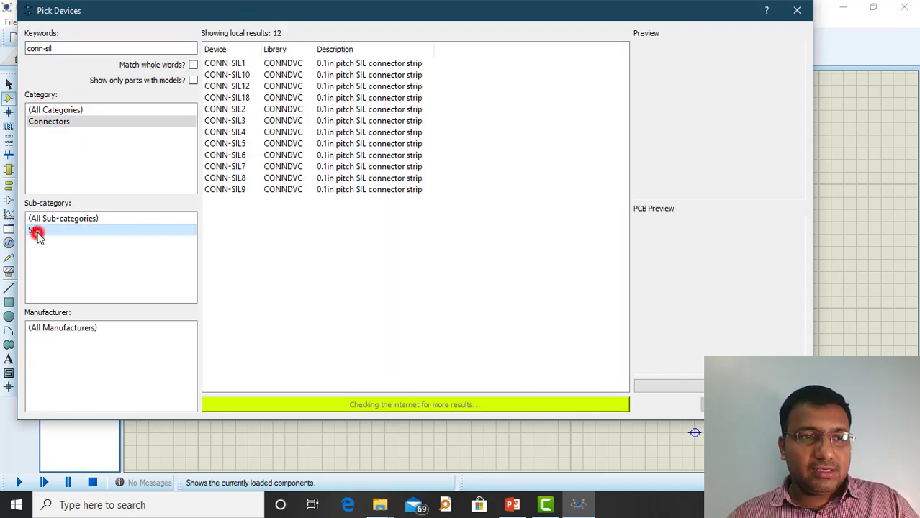
left_click(246, 110)
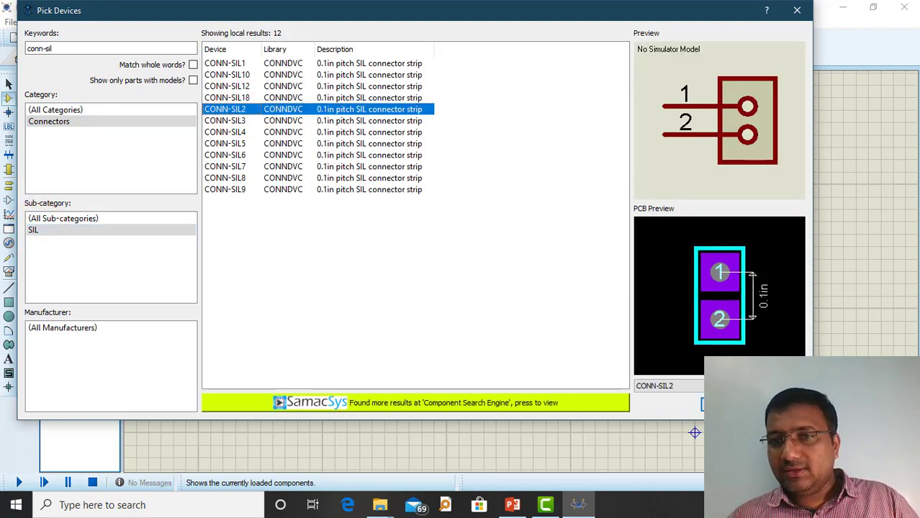
left_click(798, 386)
left_click(798, 387)
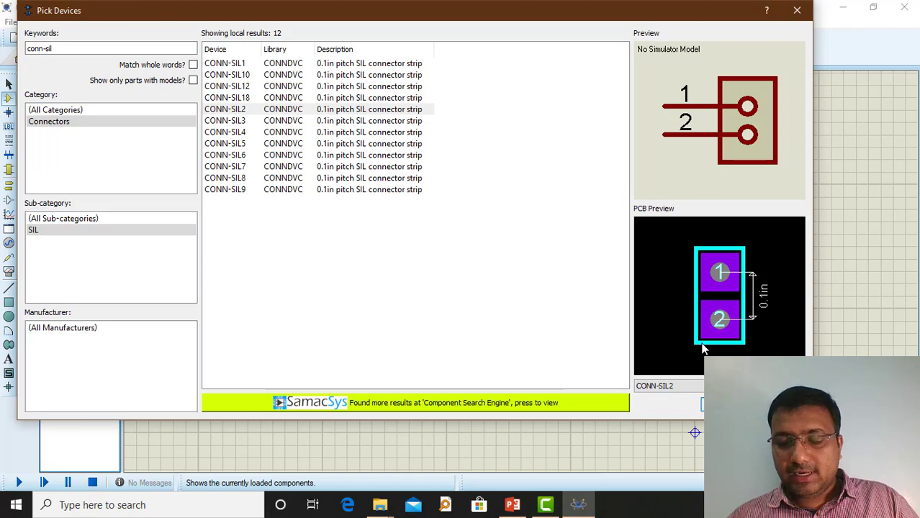
left_click(711, 408)
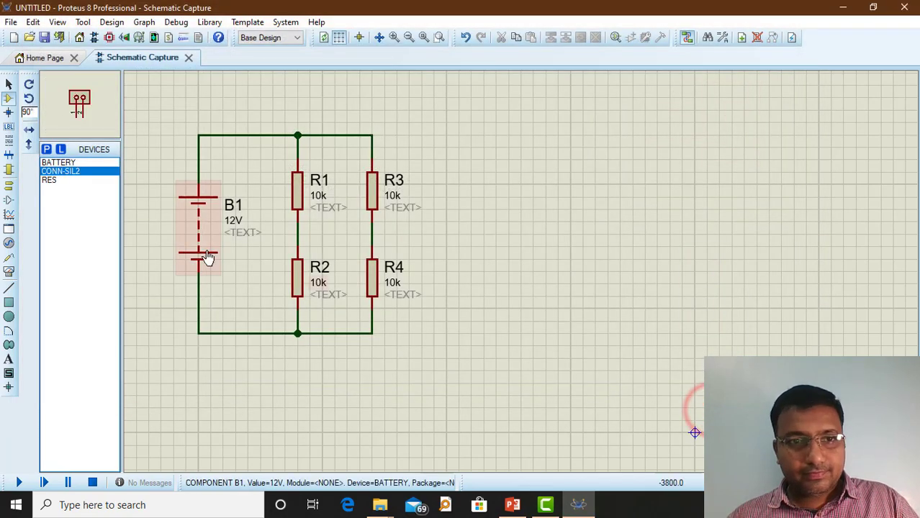
- Place the CONN-SIL2 connector above and left of battery B1, wiring pin 2 to the battery's upper wire and pin 1 to its lower wire
left_click(164, 226)
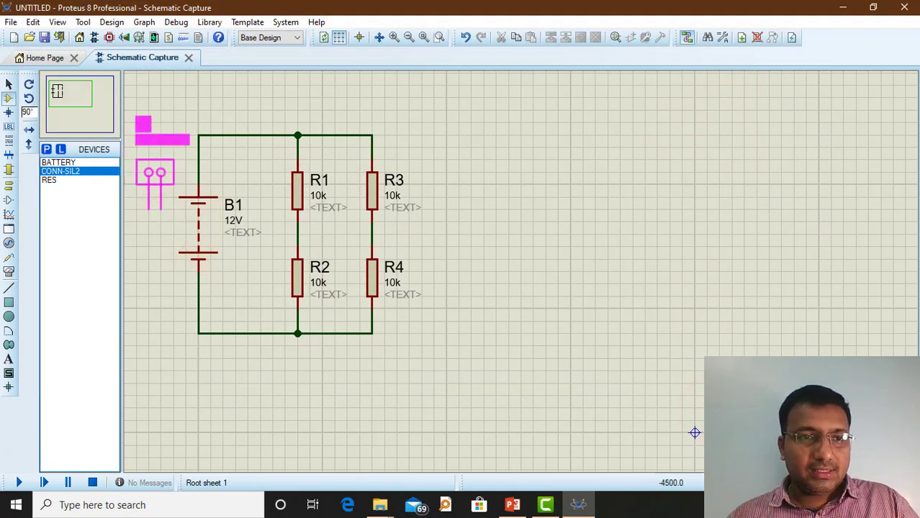
left_click(141, 130)
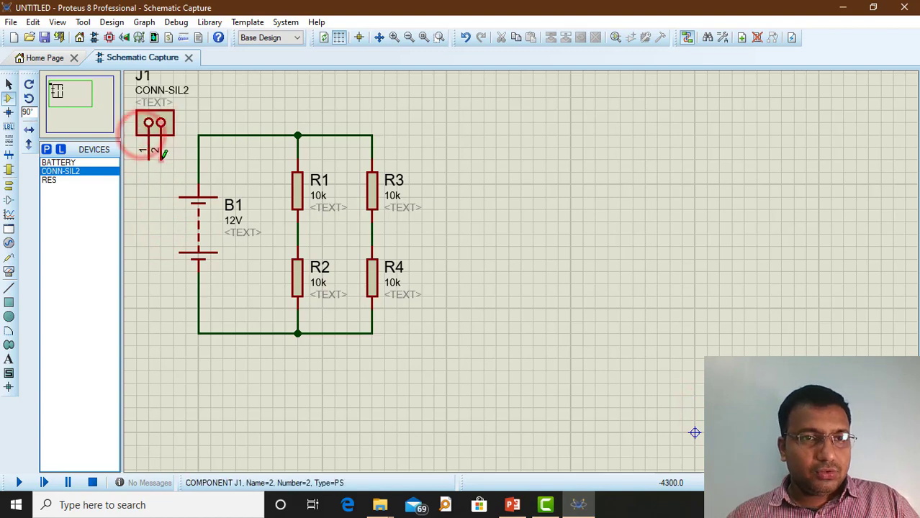
left_click(160, 158)
left_click(199, 158)
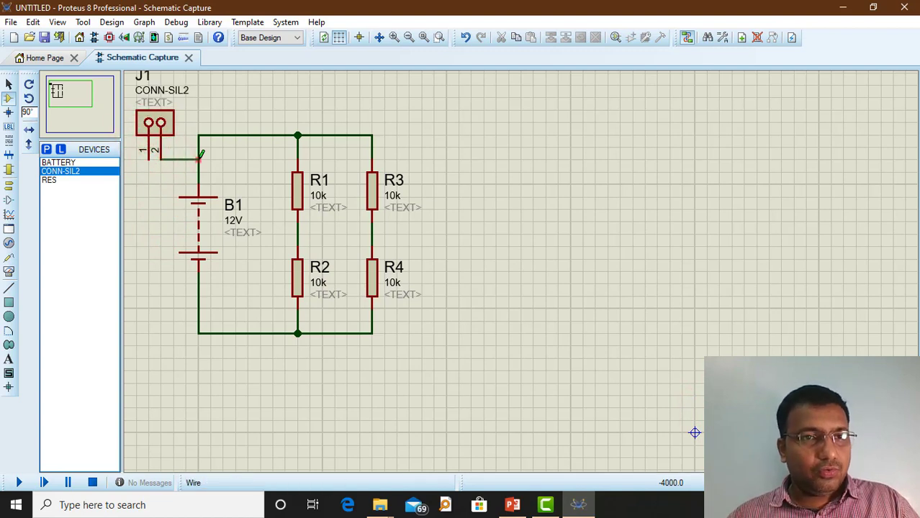
left_click(148, 157)
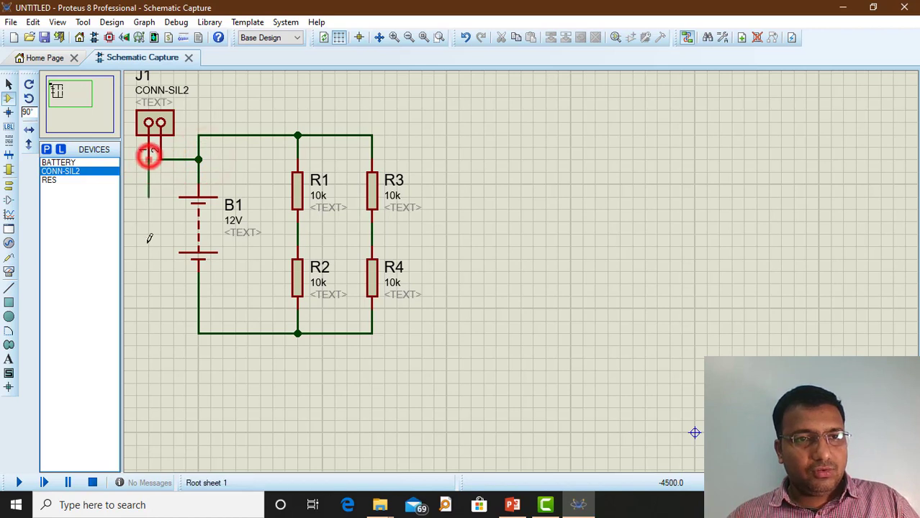
left_click(199, 308)
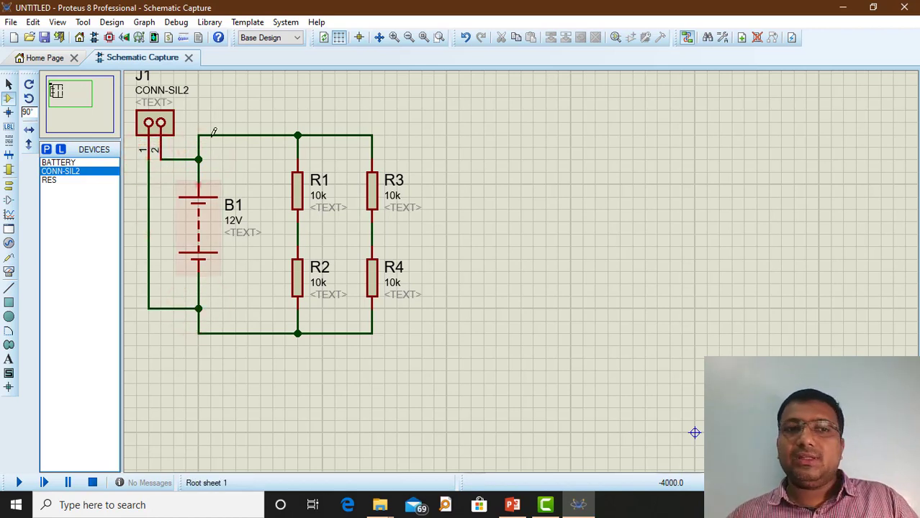
- Exclude connector J1 from simulation in its component properties
right_click(154, 123)
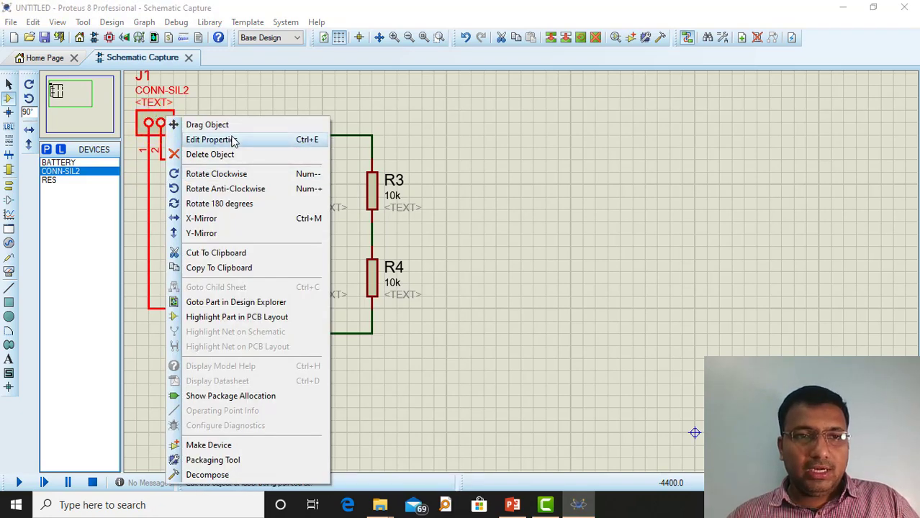
left_click(231, 140)
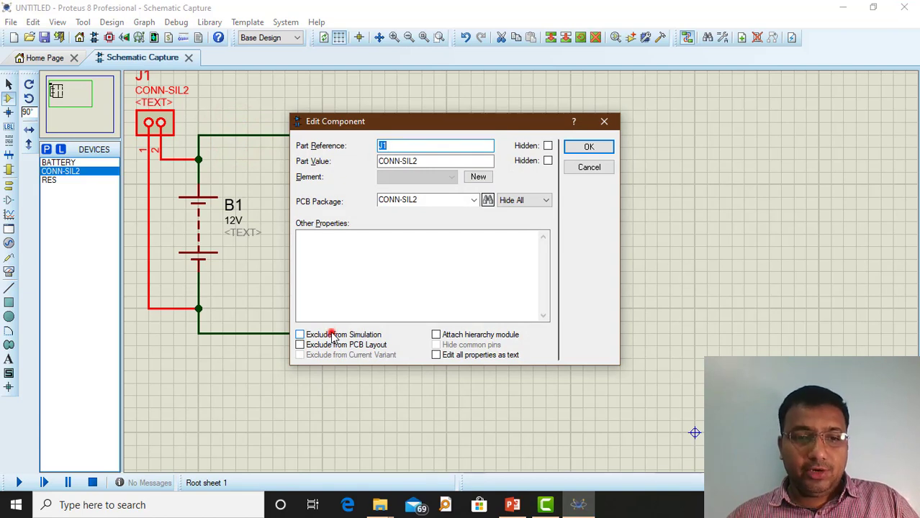
left_click(333, 336)
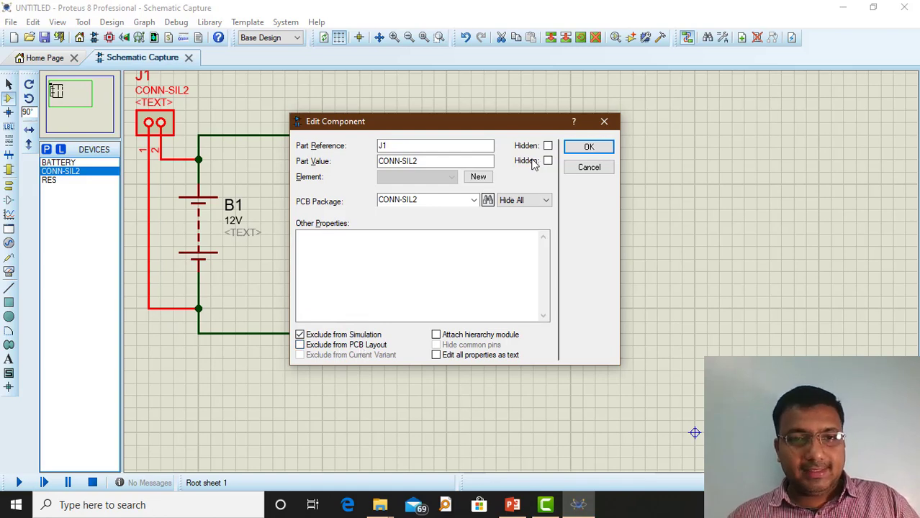
left_click(591, 147)
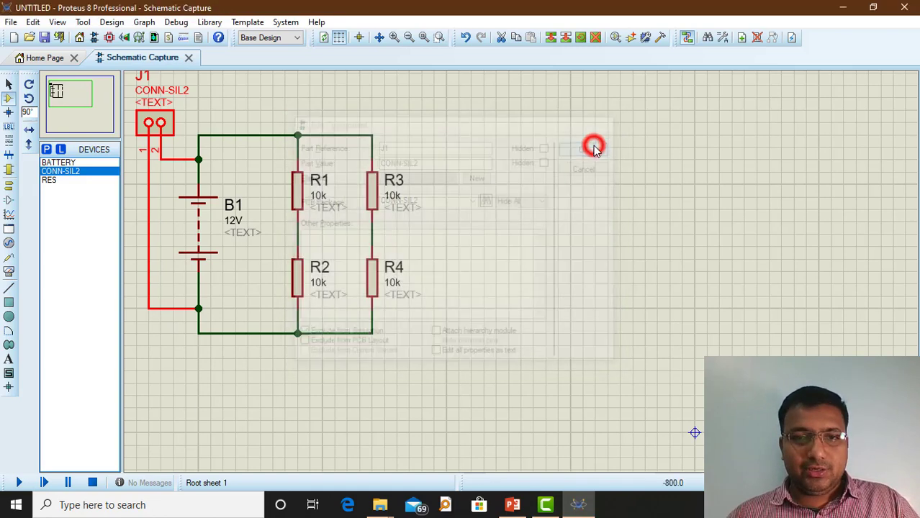
- Exclude battery B1 from the PCB layout in its component properties
right_click(209, 240)
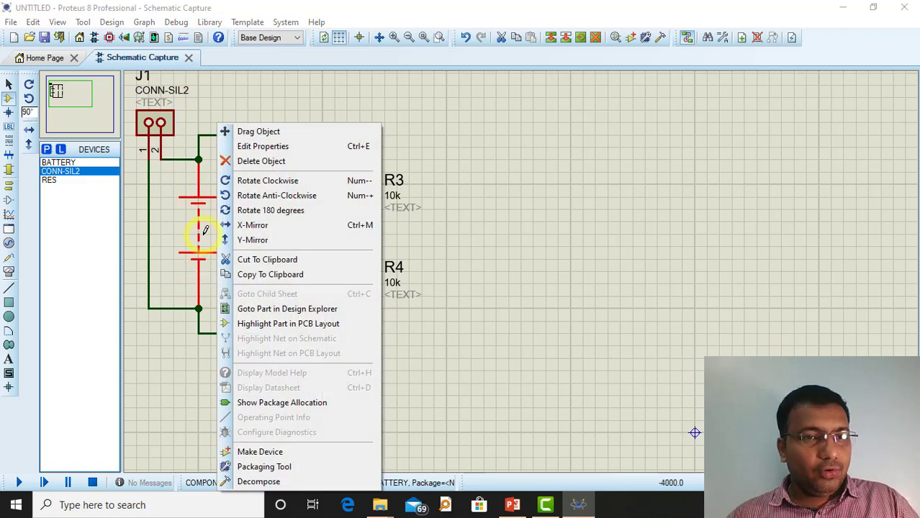
left_click(286, 146)
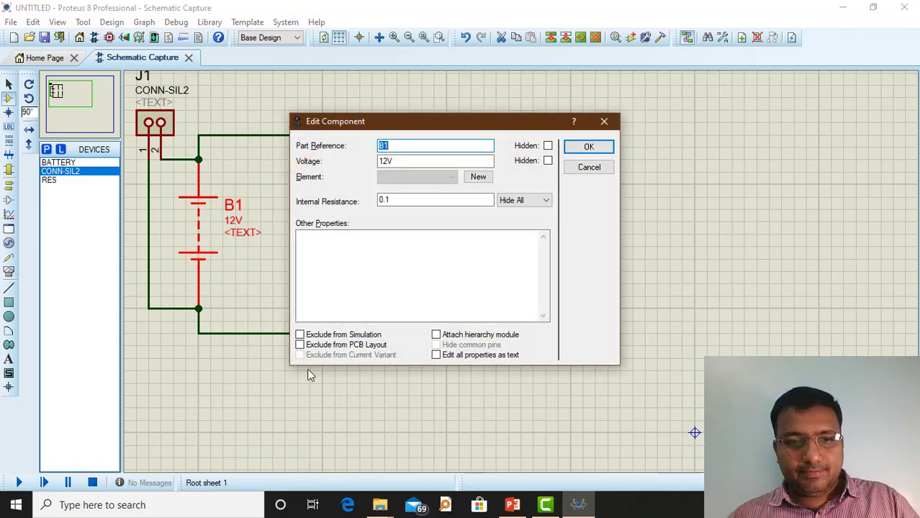
left_click(300, 346)
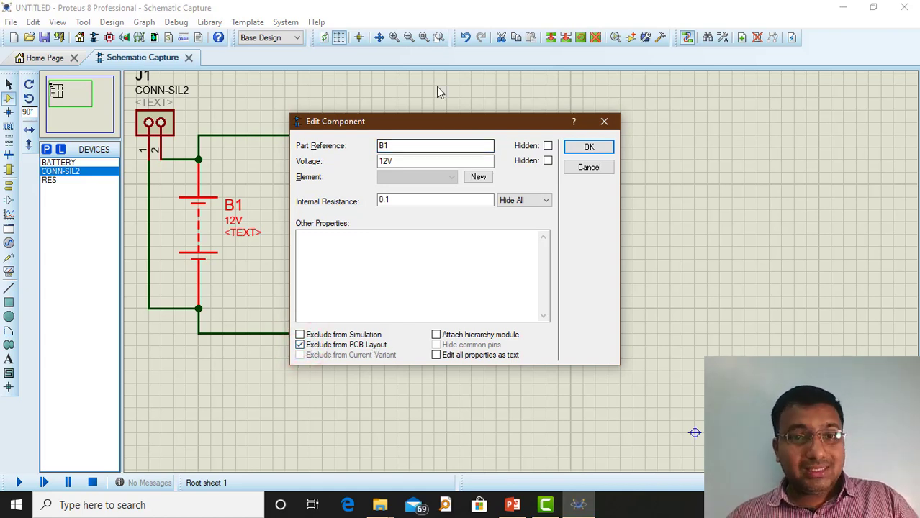
left_click_drag(427, 123, 353, 96)
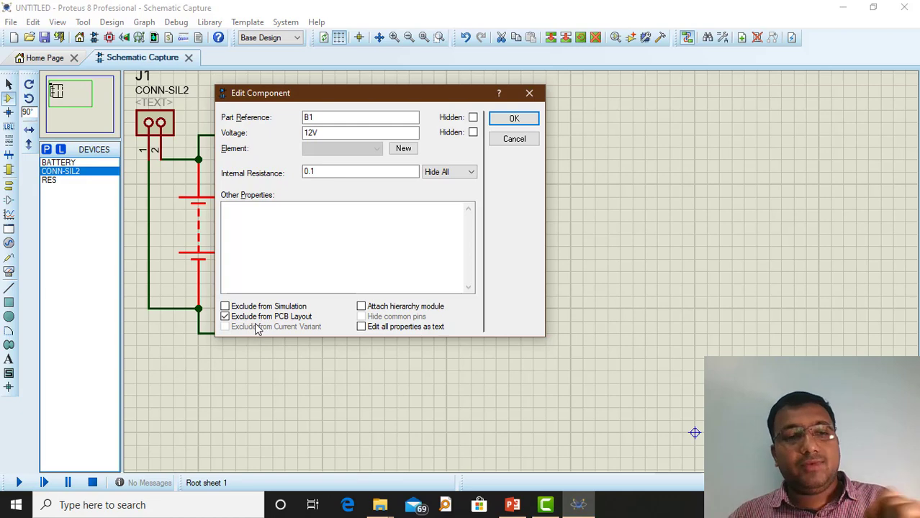
left_click(514, 120)
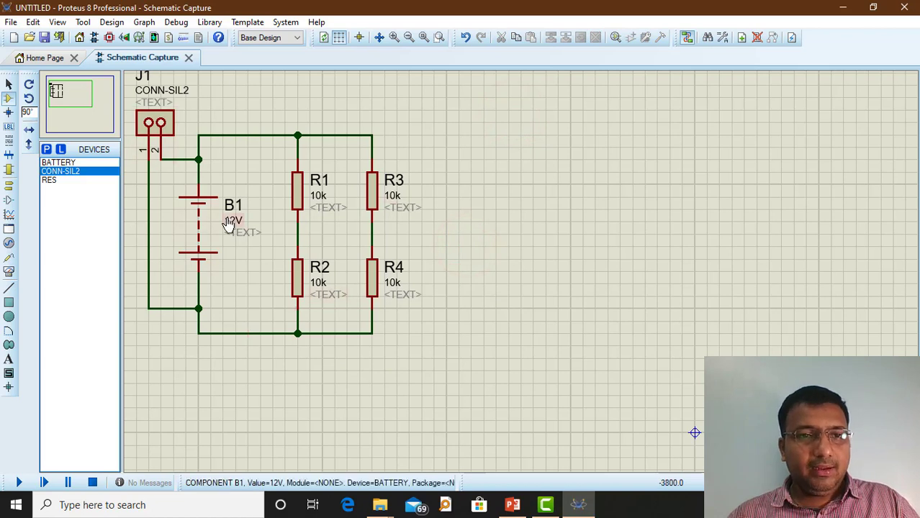
- Save the project as Cir22 in the Circuits folder on the Desktop
scroll(523, 280, "up", 1)
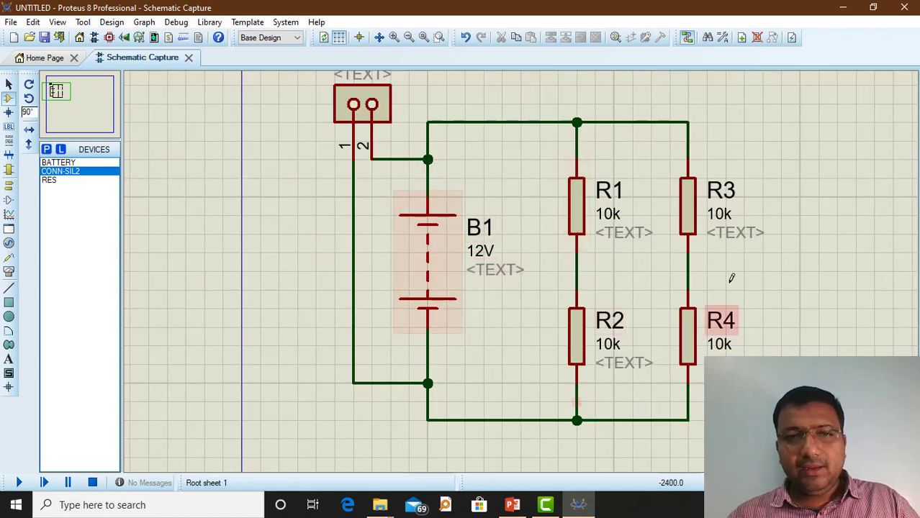
left_click(45, 37)
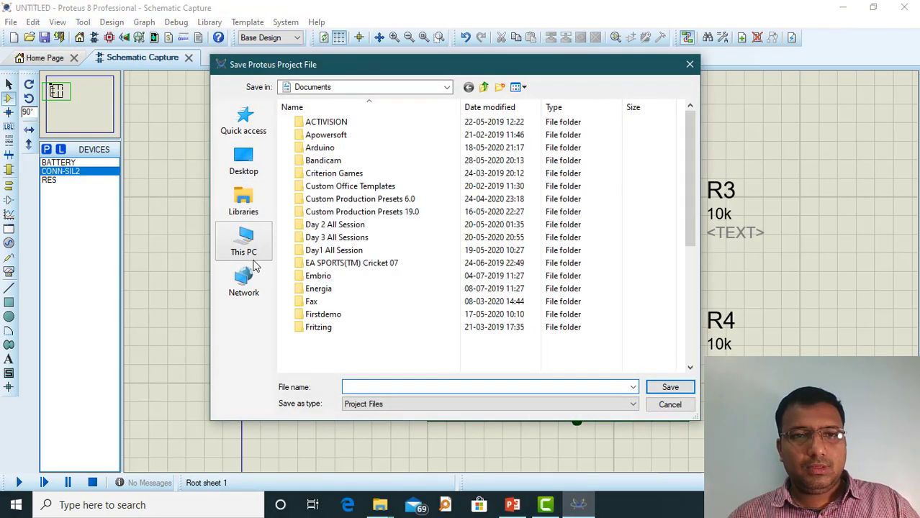
left_click(245, 161)
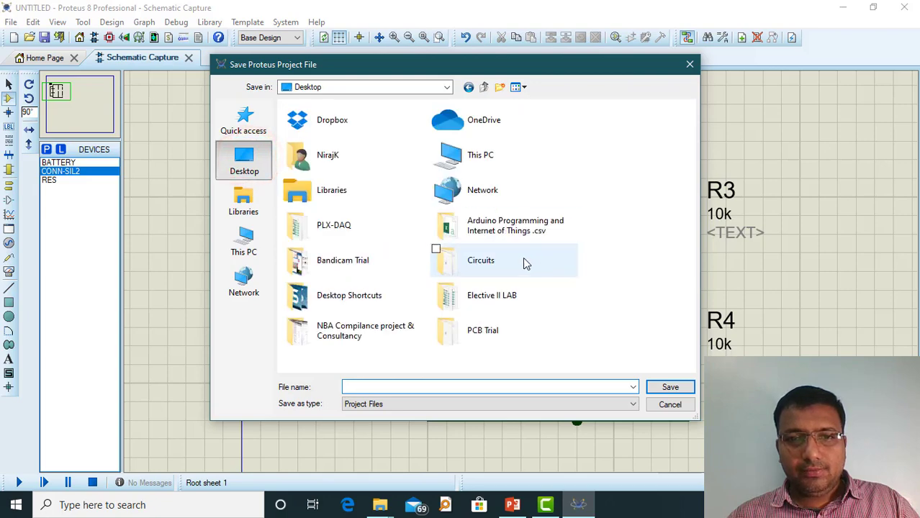
double_click(475, 263)
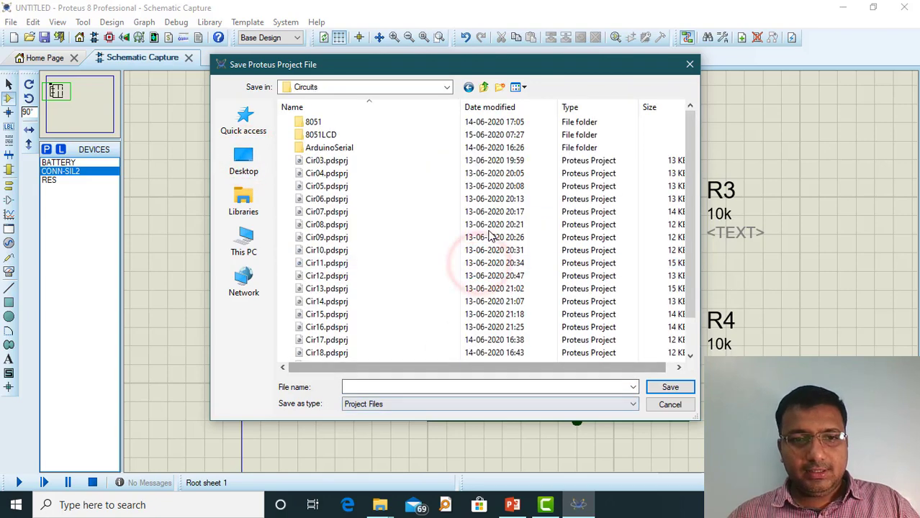
scroll(408, 360, "down", 2)
left_click(380, 387)
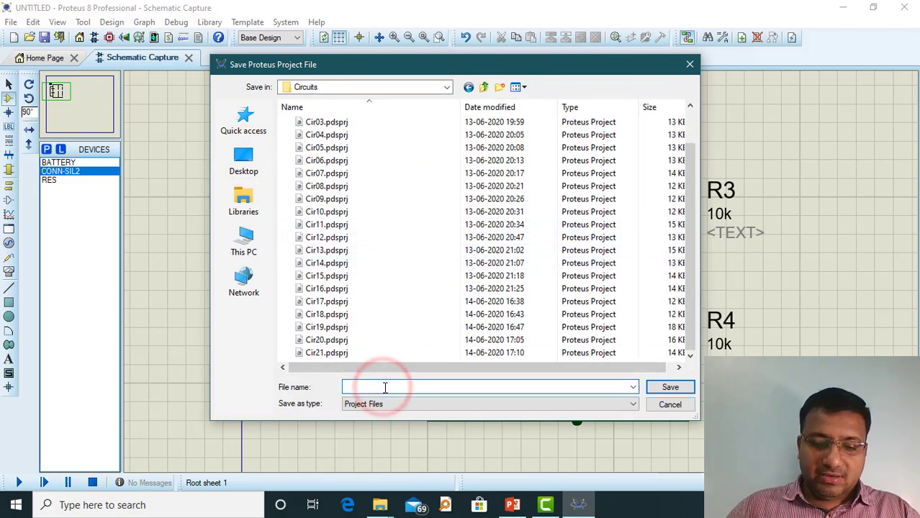
type("Cir22")
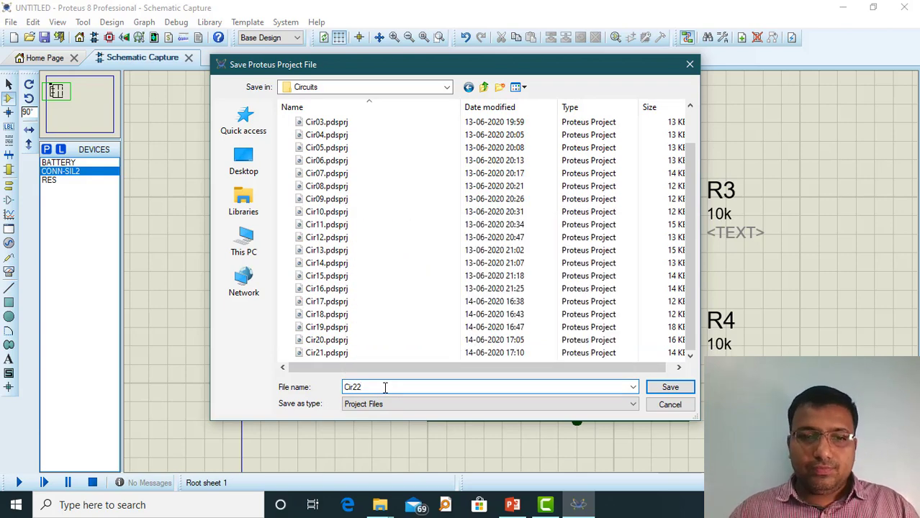
left_click(648, 387)
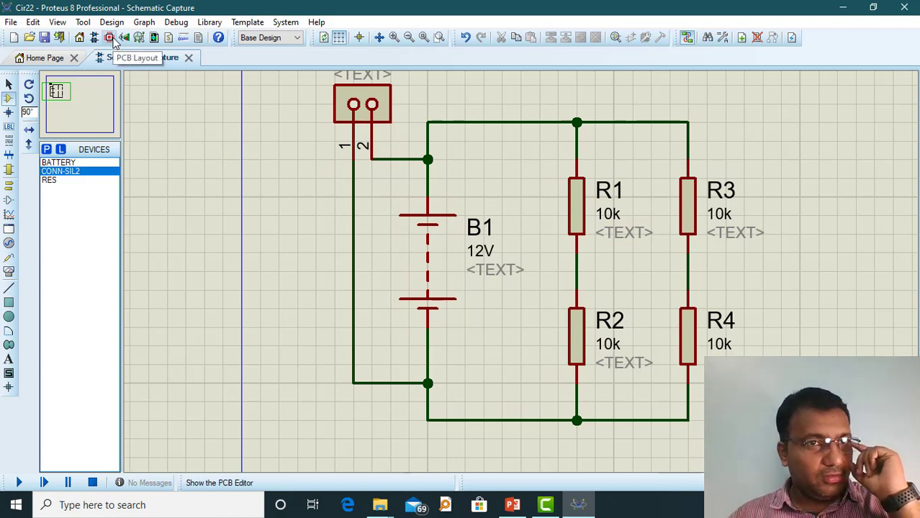
left_click(48, 35)
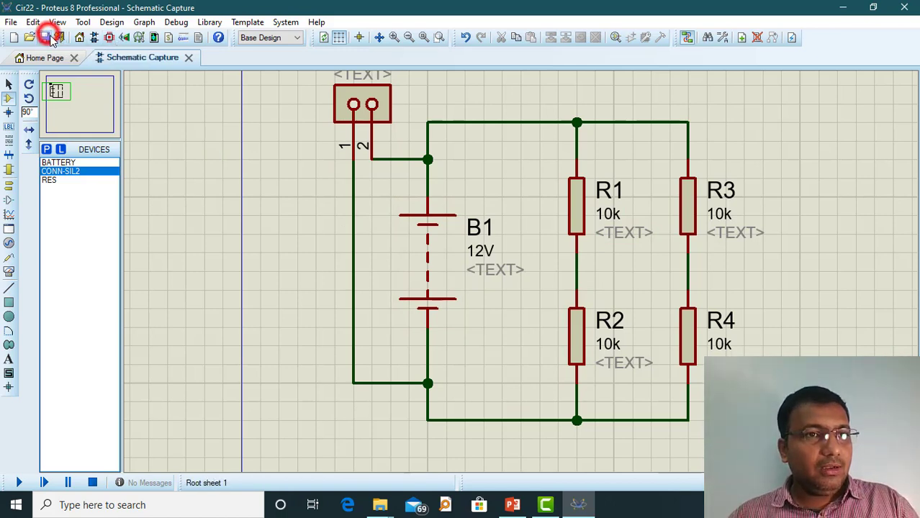
- Open the project's PCB layout and look over the available board layers
left_click(111, 41)
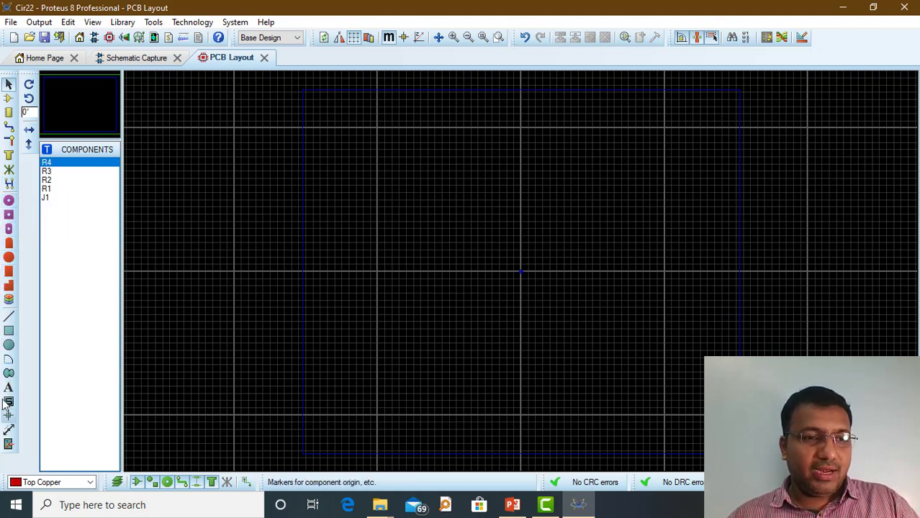
left_click(45, 484)
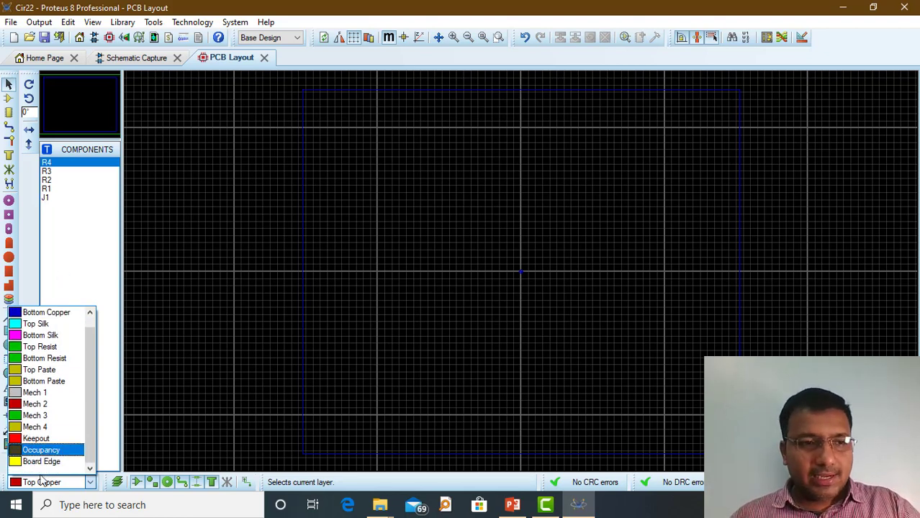
left_click(76, 230)
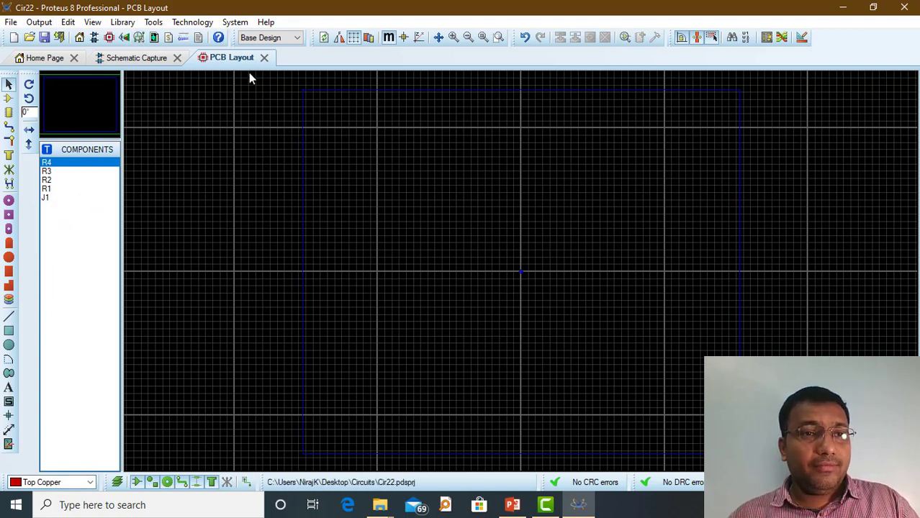
left_click(29, 23)
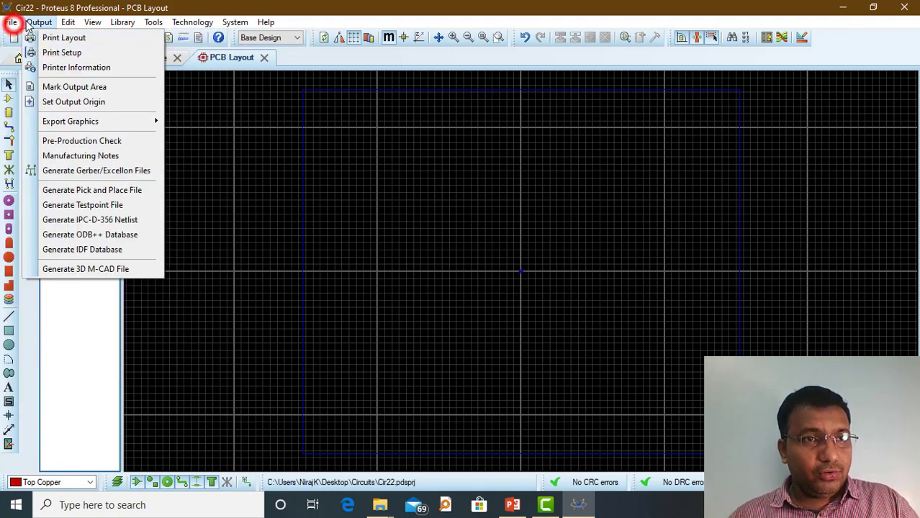
mouse_move(10, 24)
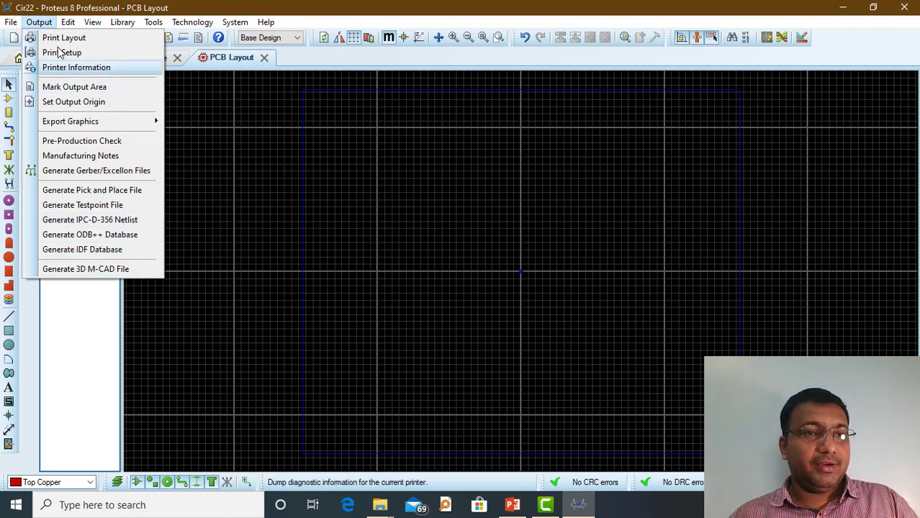
mouse_move(68, 22)
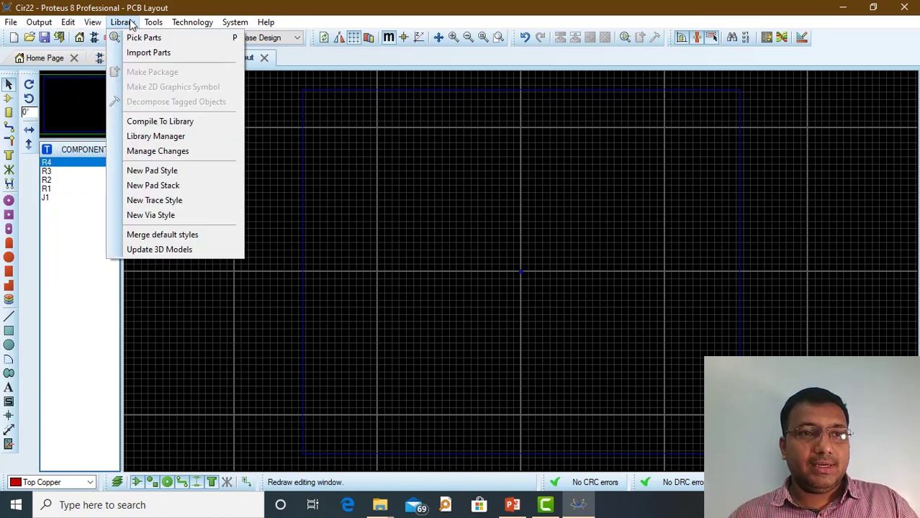
mouse_move(154, 26)
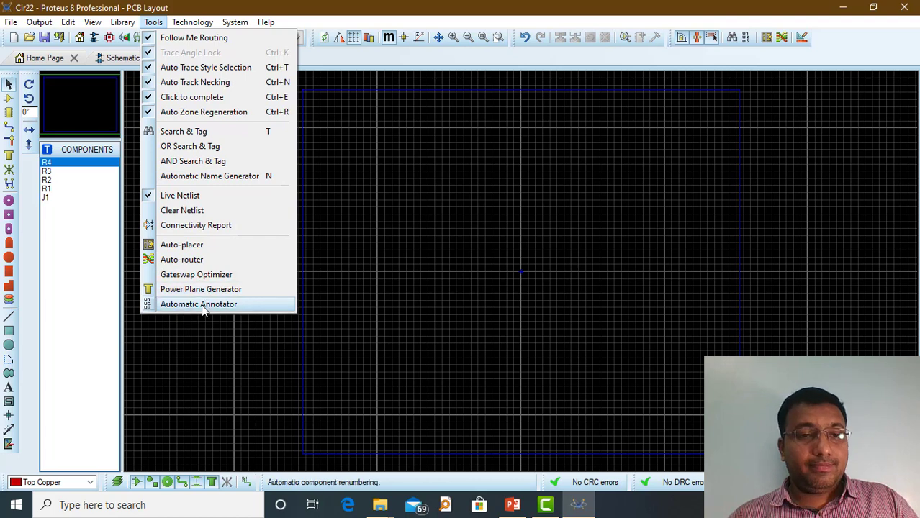
mouse_move(202, 25)
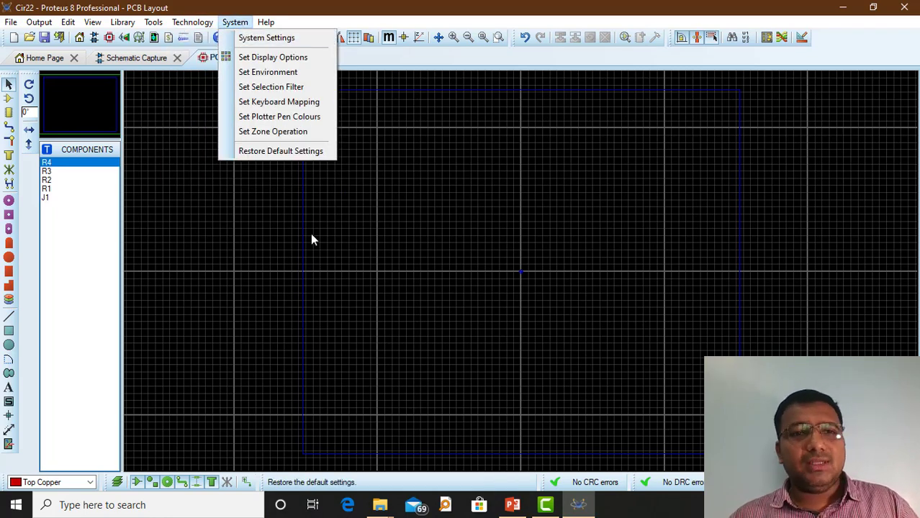
left_click(366, 209)
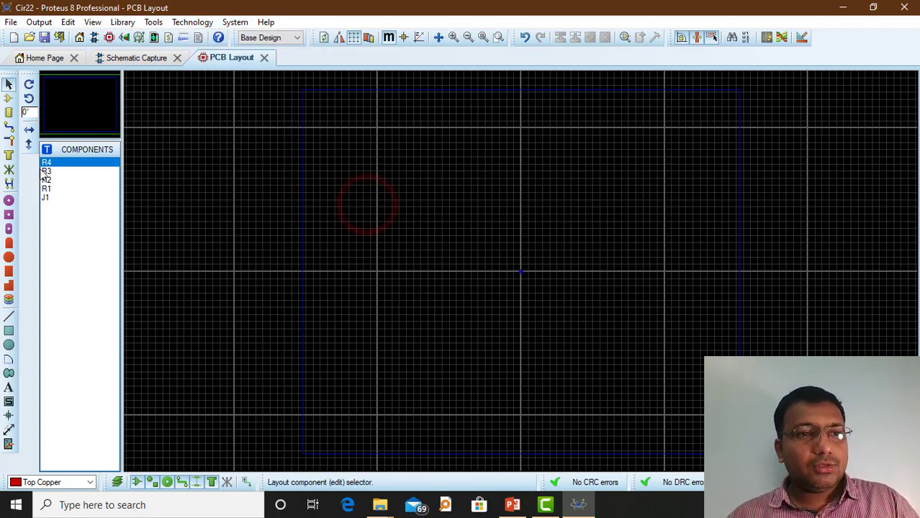
- Preview the footprints of connector J1 and resistors R1 to R4 in component placement mode
left_click(9, 98)
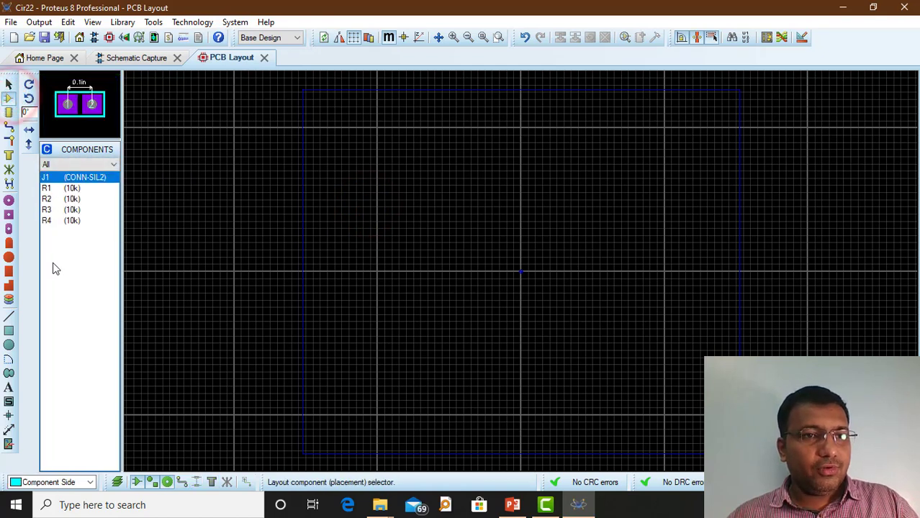
left_click(69, 188)
left_click(69, 199)
left_click(71, 210)
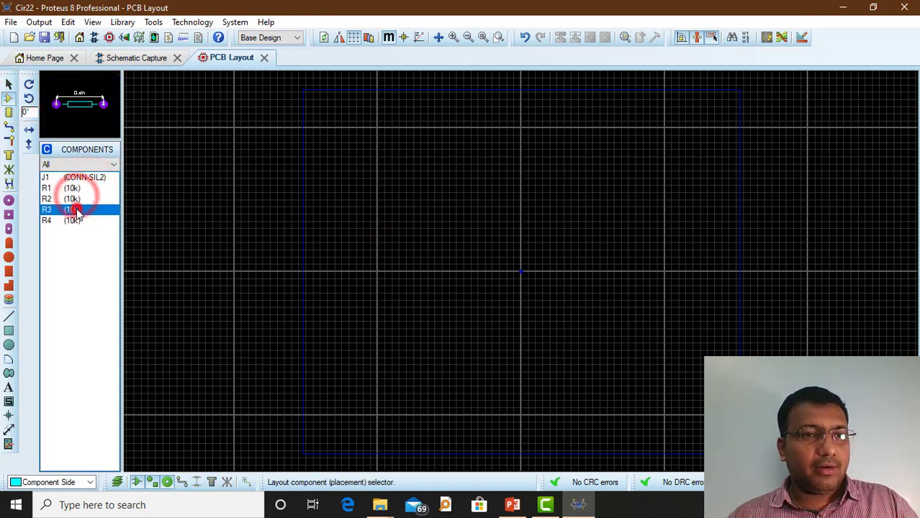
left_click(78, 220)
left_click(72, 188)
left_click(85, 177)
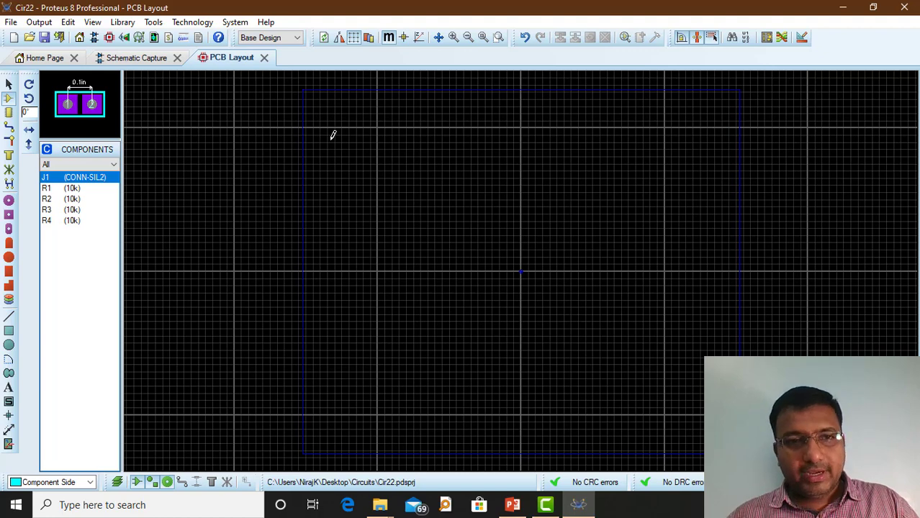
- Draw a rectangular board outline about 78 by 43 mm on the Board Edge layer, left of the origin
scroll(435, 248, "up", 3)
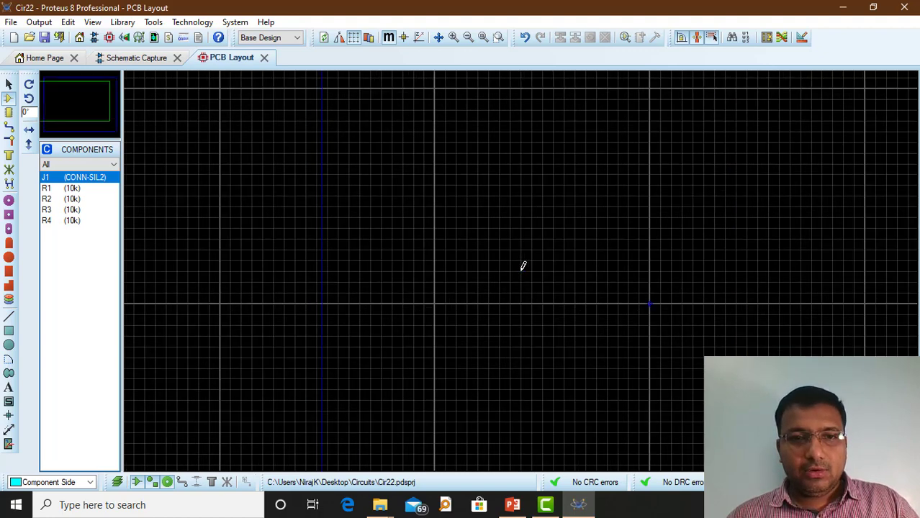
scroll(520, 270, "down", 3)
scroll(446, 307, "up", 1)
scroll(523, 267, "up", 1)
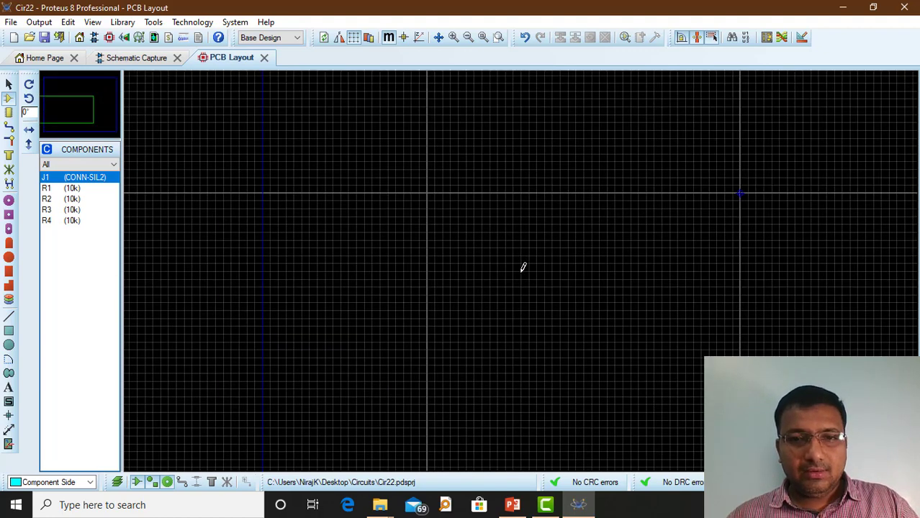
scroll(449, 287, "up", 1)
scroll(439, 288, "down", 1)
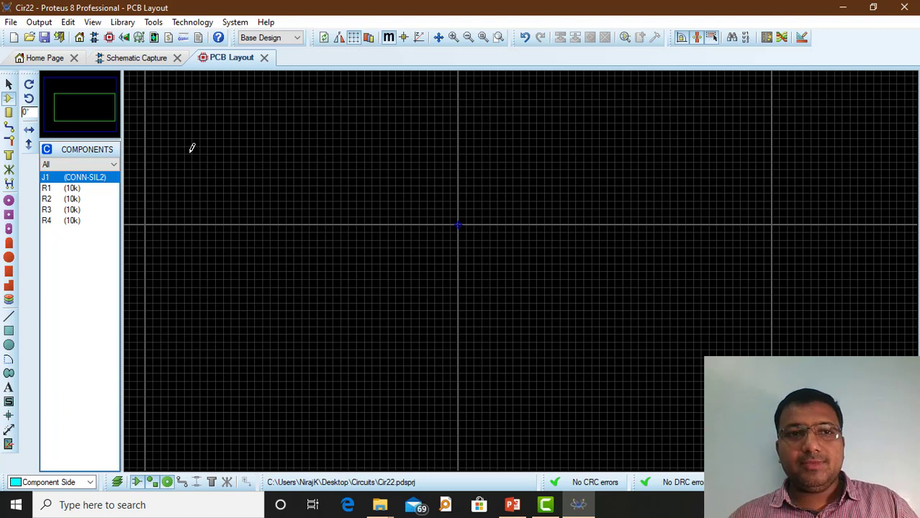
left_click(59, 482)
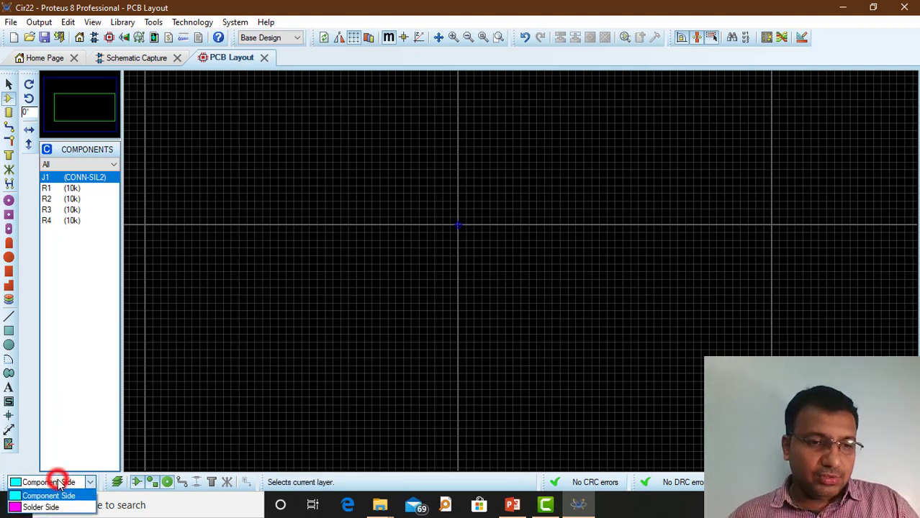
left_click(9, 336)
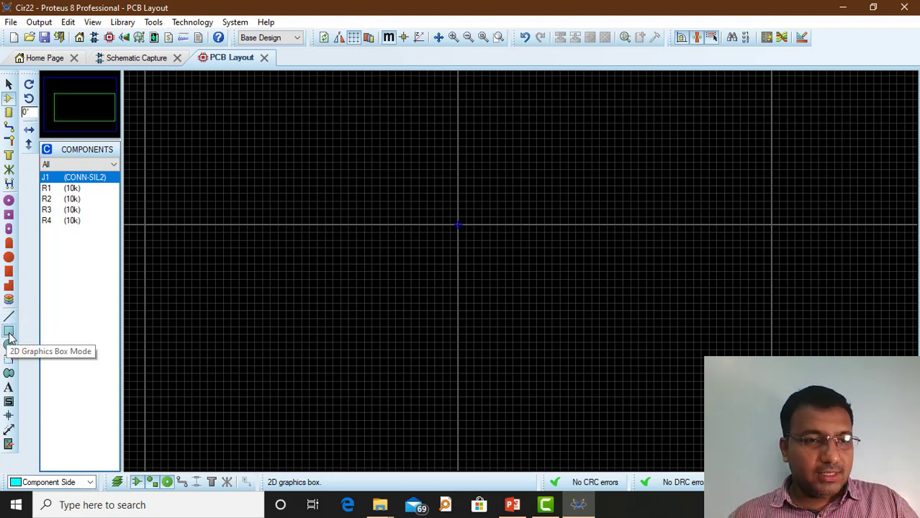
left_click(8, 334)
left_click(62, 484)
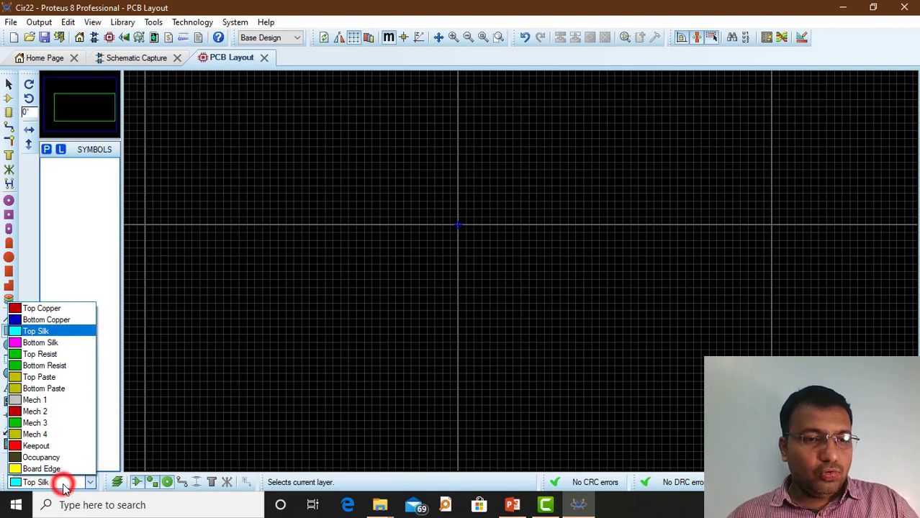
left_click(52, 468)
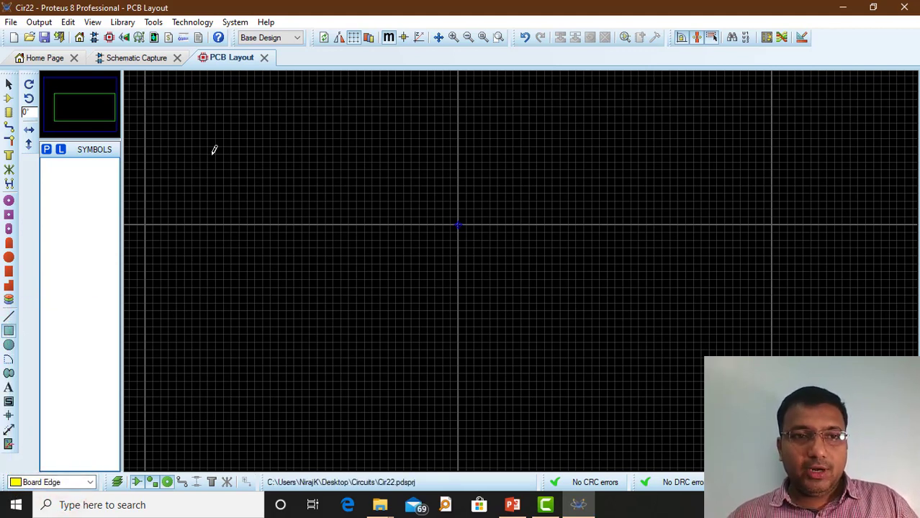
left_click_drag(161, 170, 398, 292)
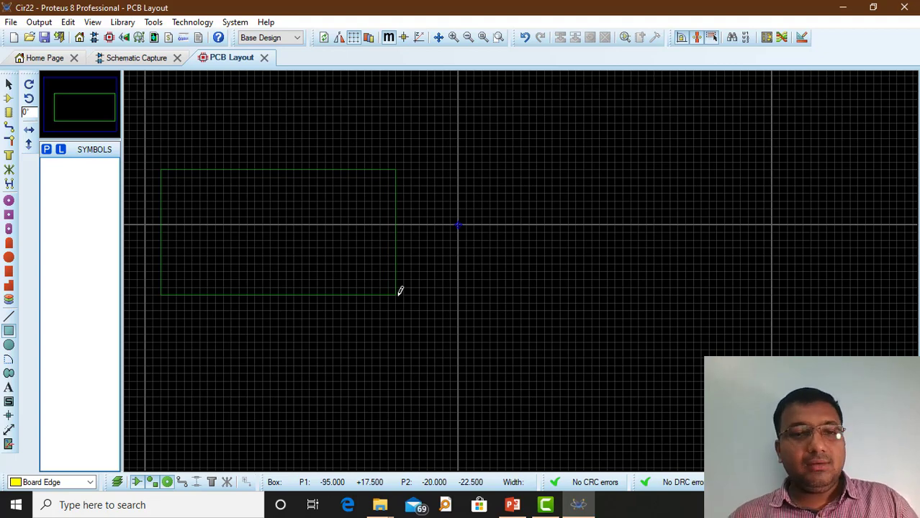
left_click_drag(401, 290, 402, 301)
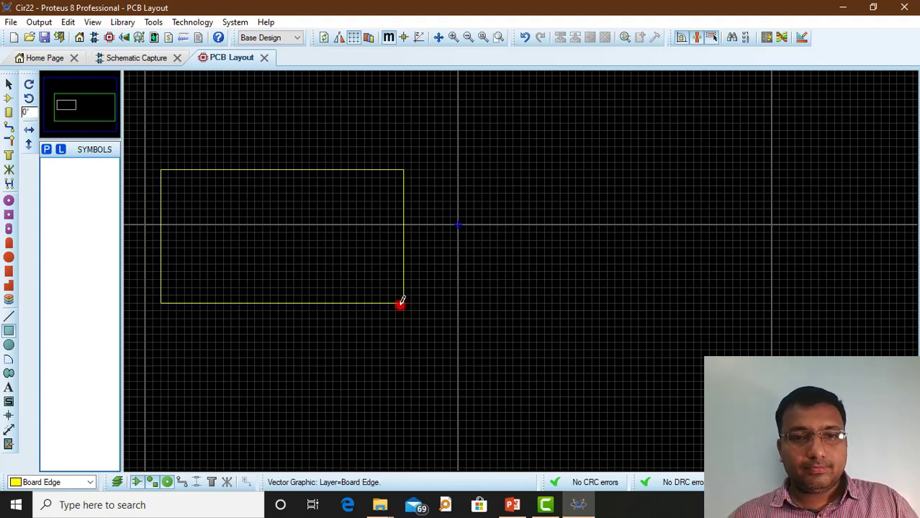
- Place connector J1 on the component side, rotated 90°, inside the board outline near the middle of its left edge
scroll(270, 238, "up", 1)
scroll(643, 308, "up", 1)
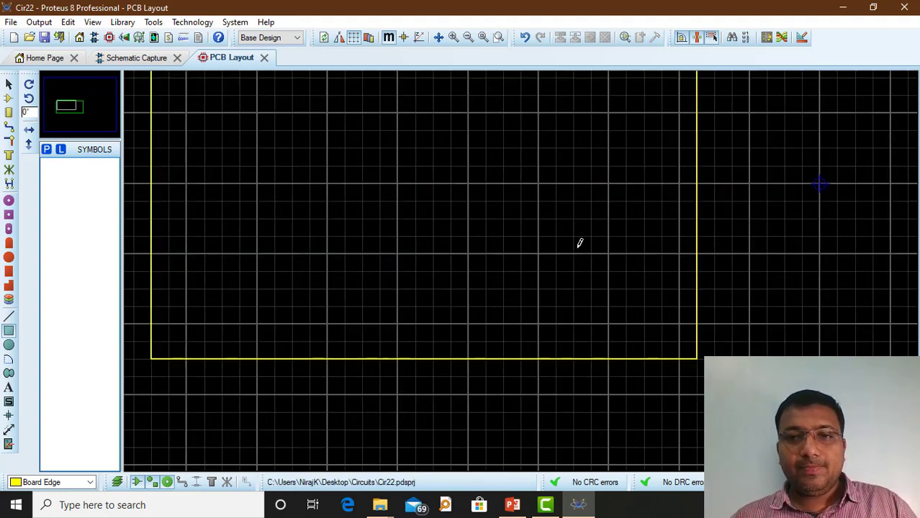
scroll(567, 209, "down", 1)
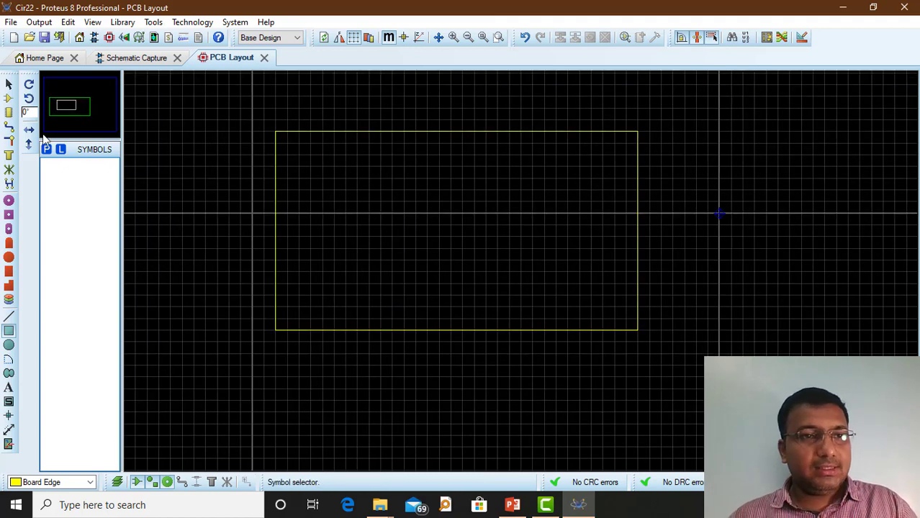
left_click(8, 101)
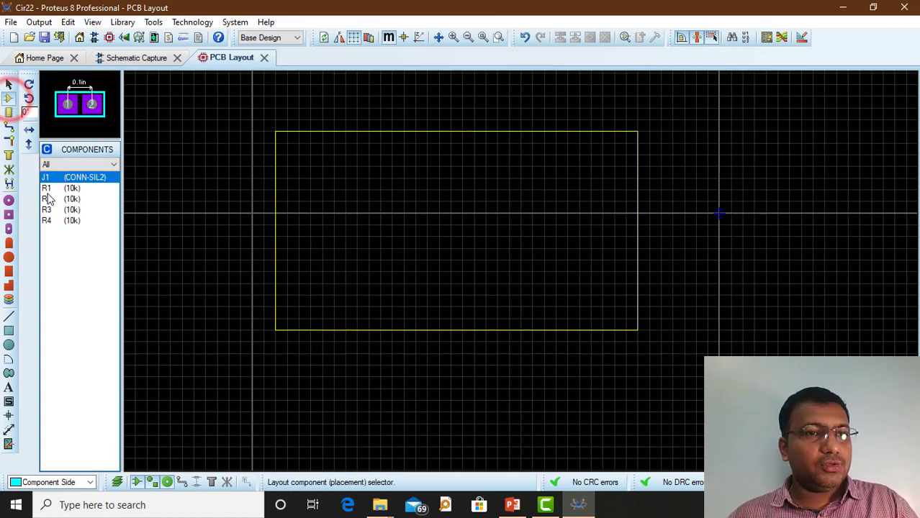
left_click(62, 178)
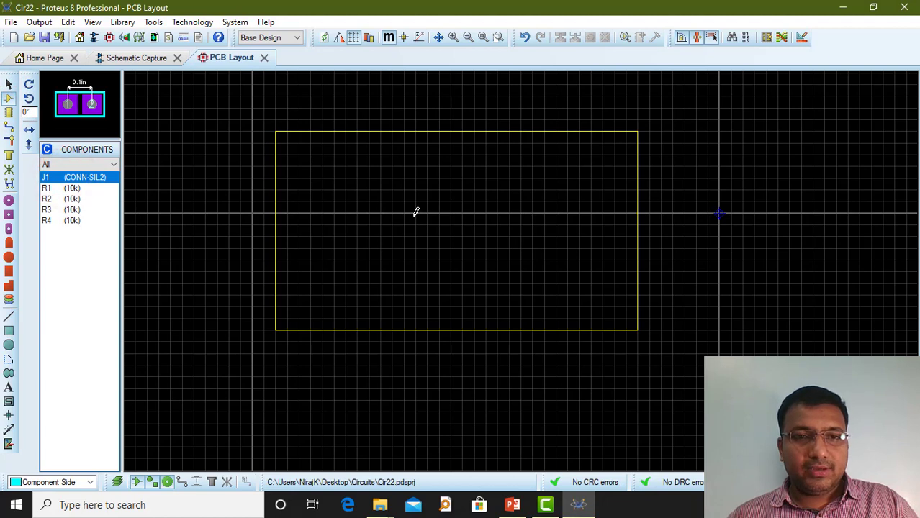
left_click(313, 210)
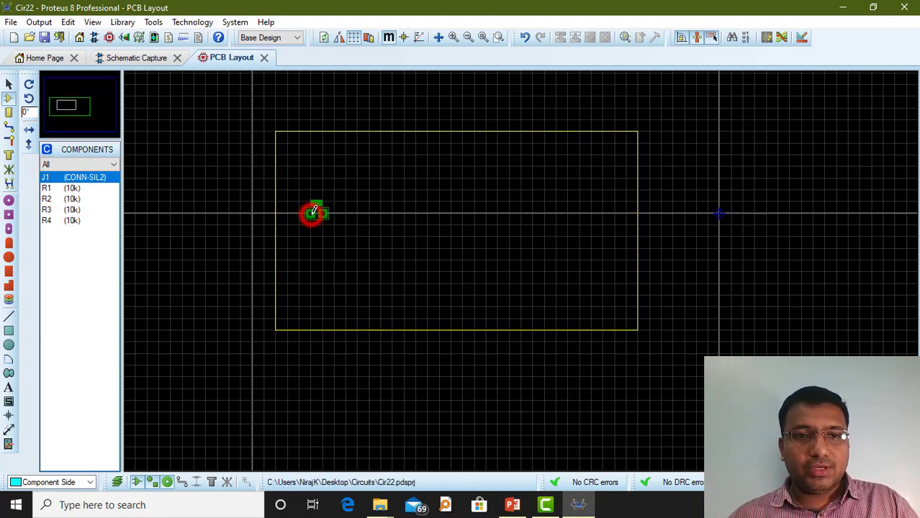
key("KP_Add")
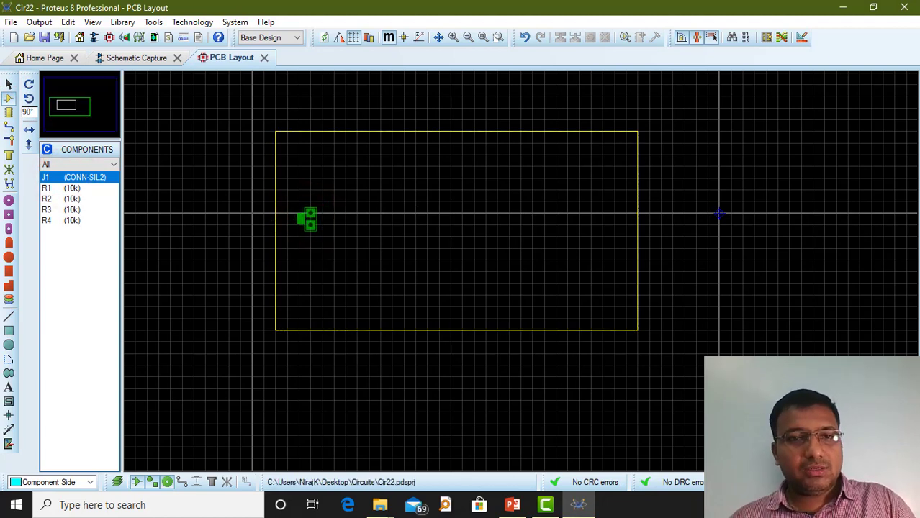
left_click(305, 211)
key("F6")
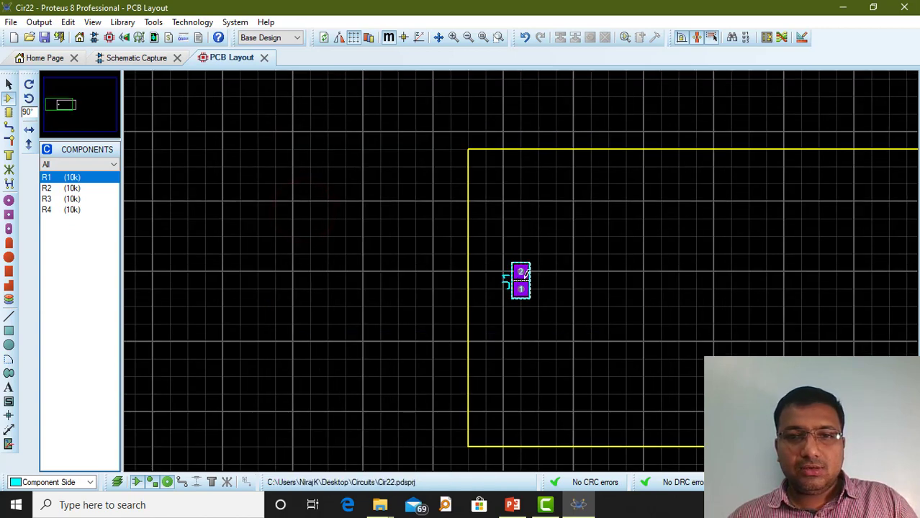
- Place resistor R1 upright to the upper right of J1 and resistor R2 upright directly below R1
left_click(56, 177)
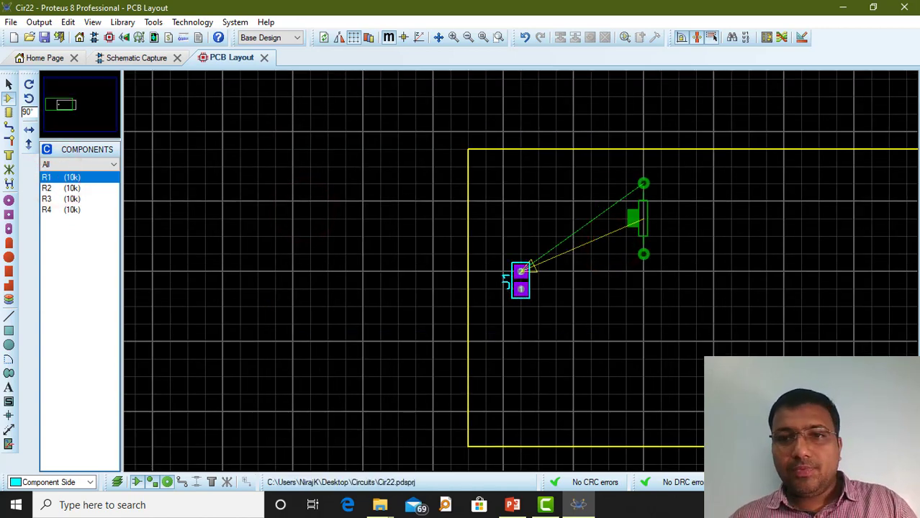
left_click(626, 253)
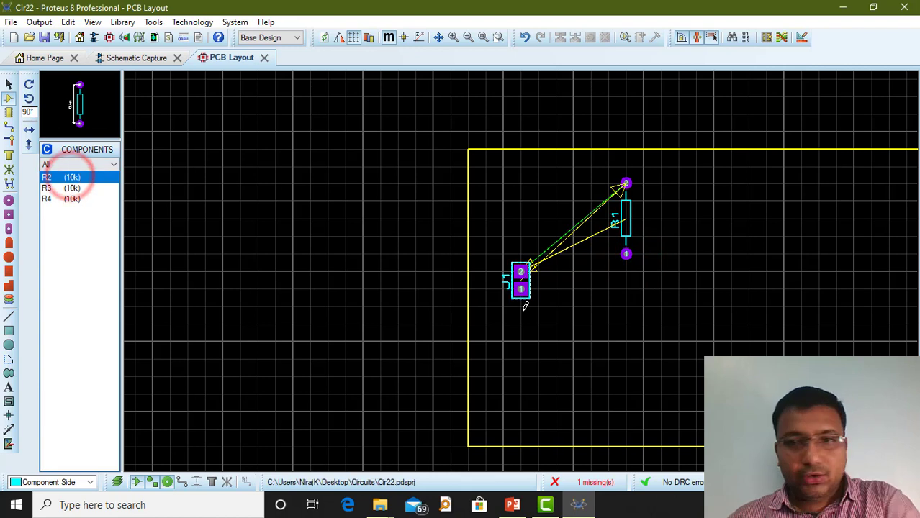
left_click(627, 328)
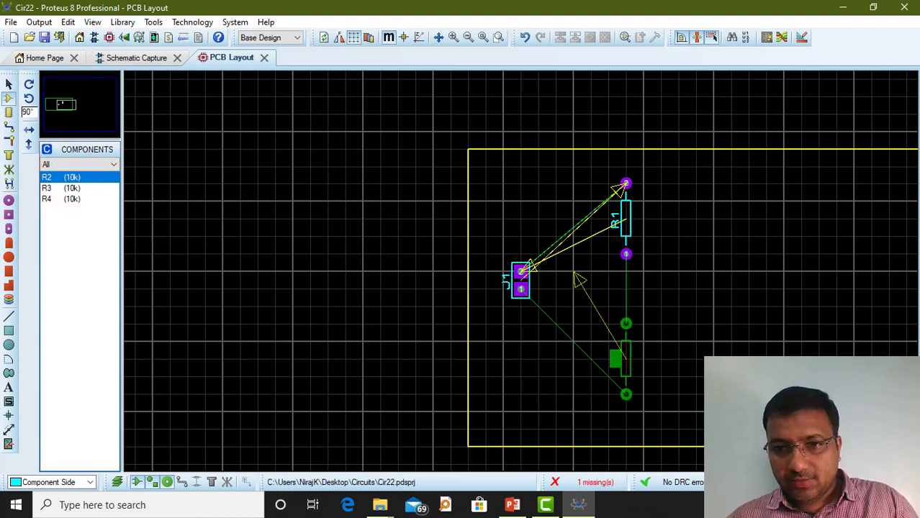
left_click(626, 376)
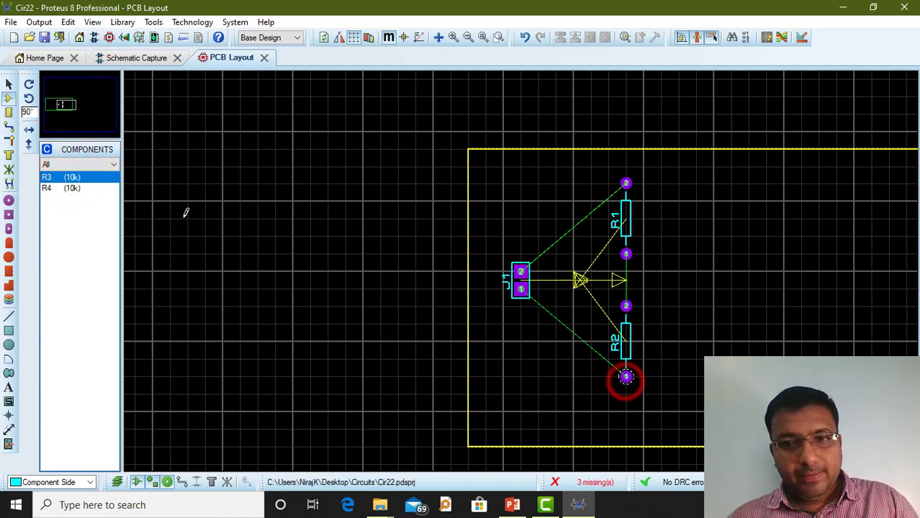
- Place resistor R3 upright to the right of R1 and resistor R4 upright directly below R3, level with R2
left_click(44, 177)
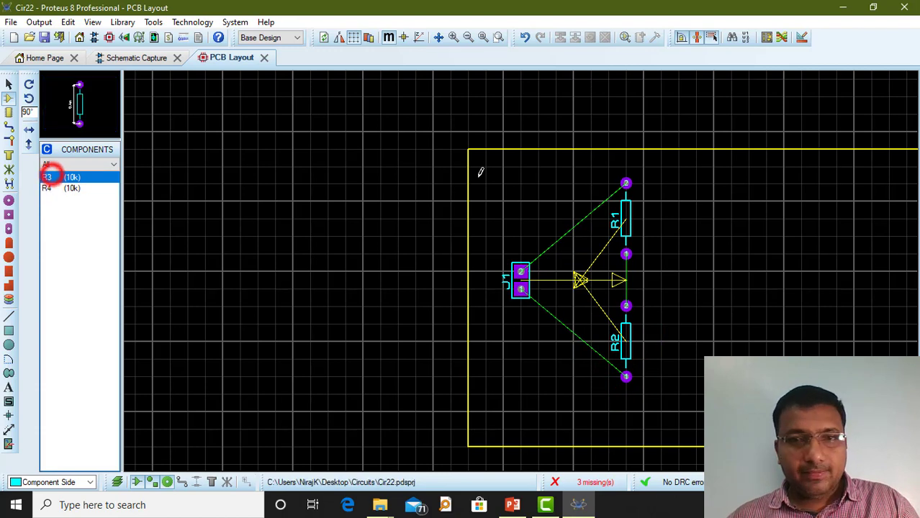
left_click(797, 220)
left_click(716, 257)
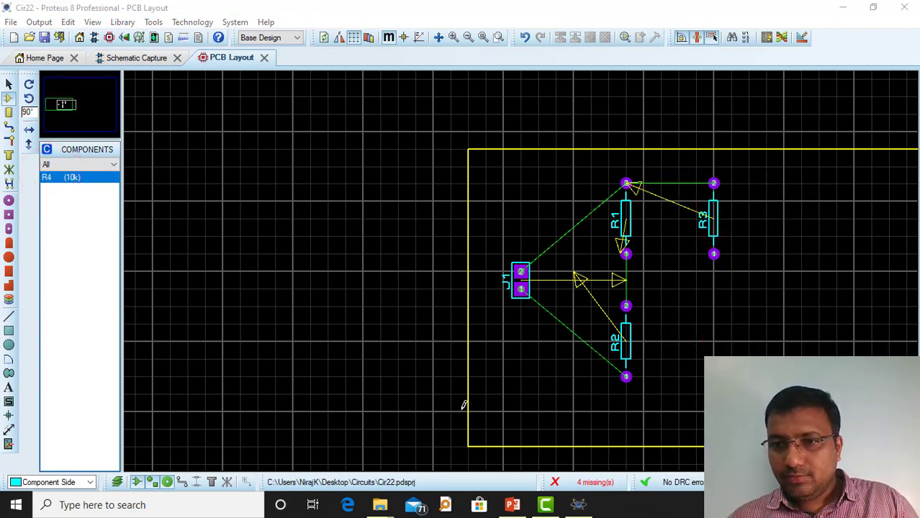
left_click(73, 178)
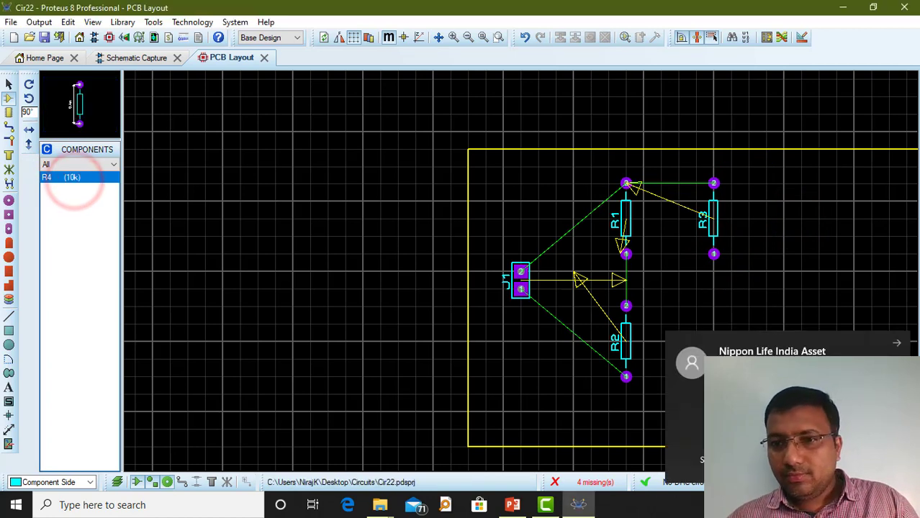
left_click(717, 326)
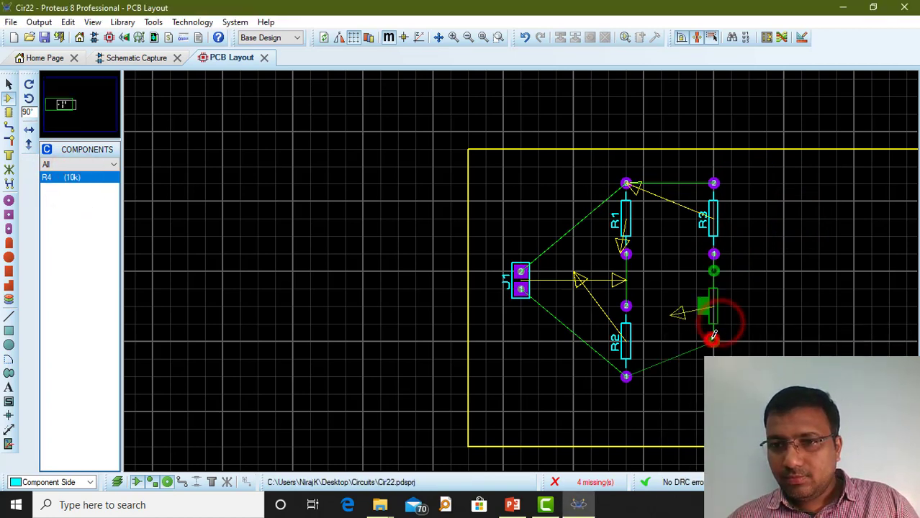
left_click(712, 377)
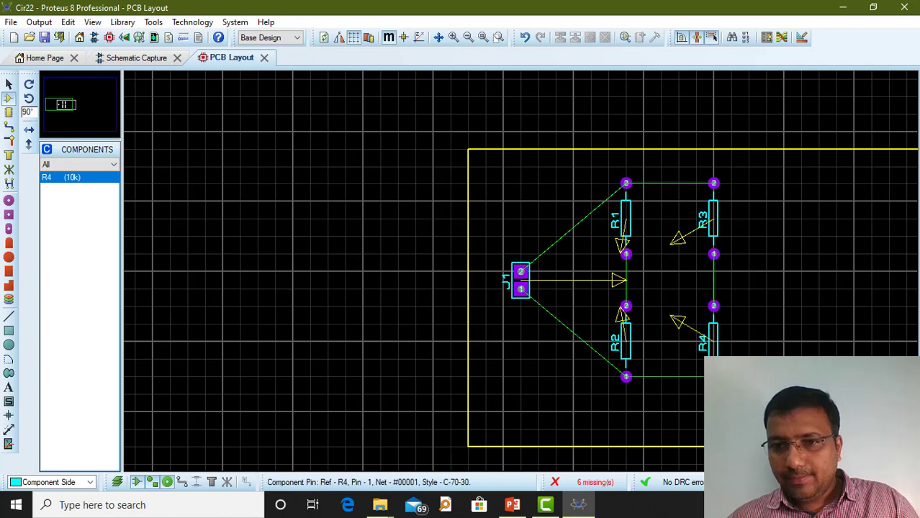
- Shrink the board outline by moving its right edge in to just beyond R3 and R4 and its left edge slightly closer to J1
scroll(840, 331, "down", 1)
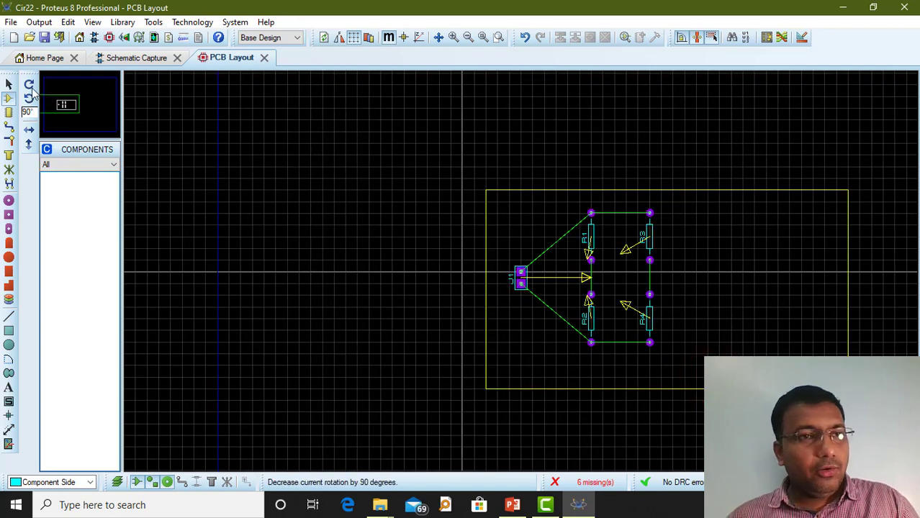
left_click(9, 84)
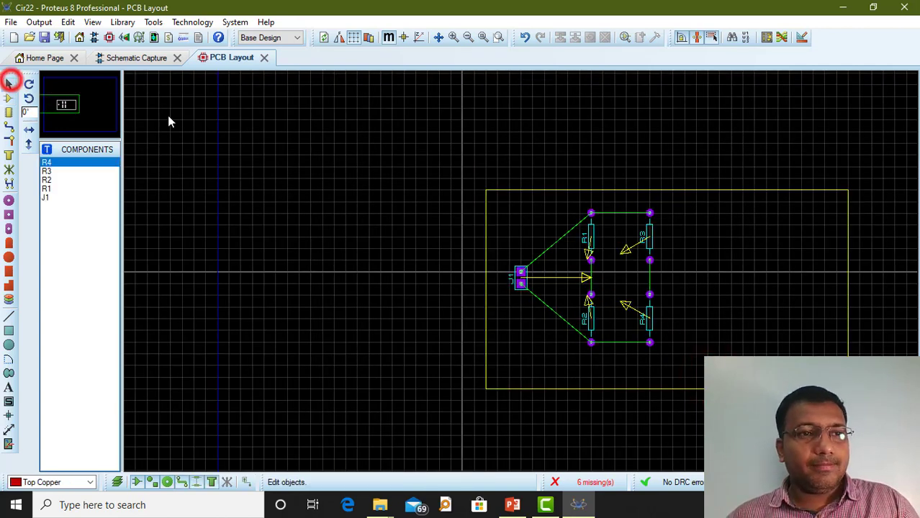
left_click(850, 314)
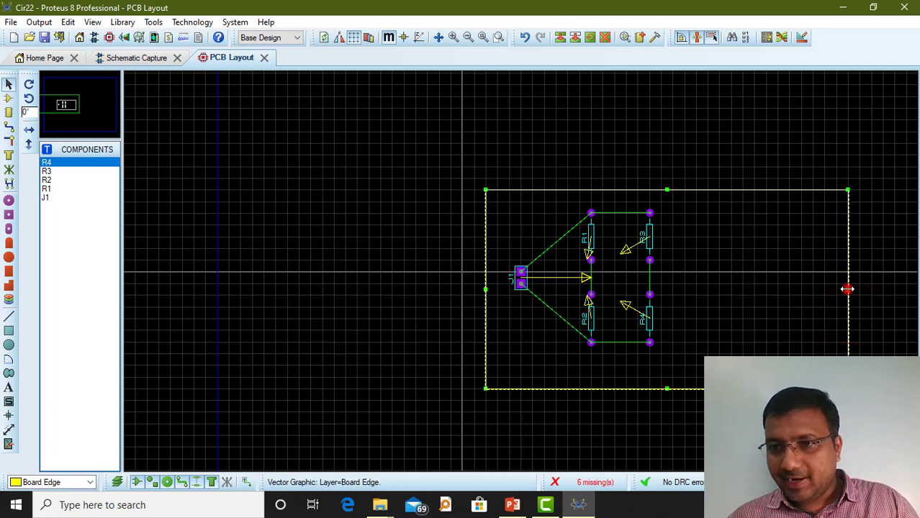
left_click_drag(848, 290, 684, 290)
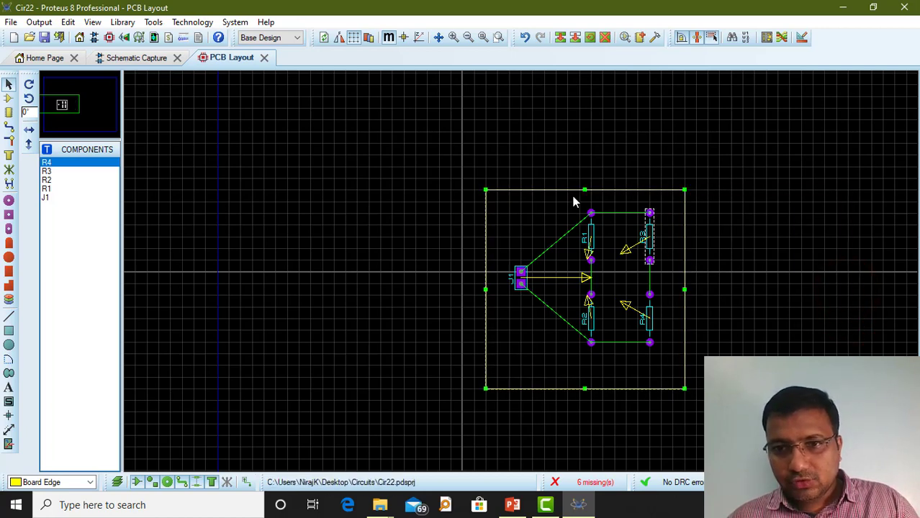
left_click(486, 190)
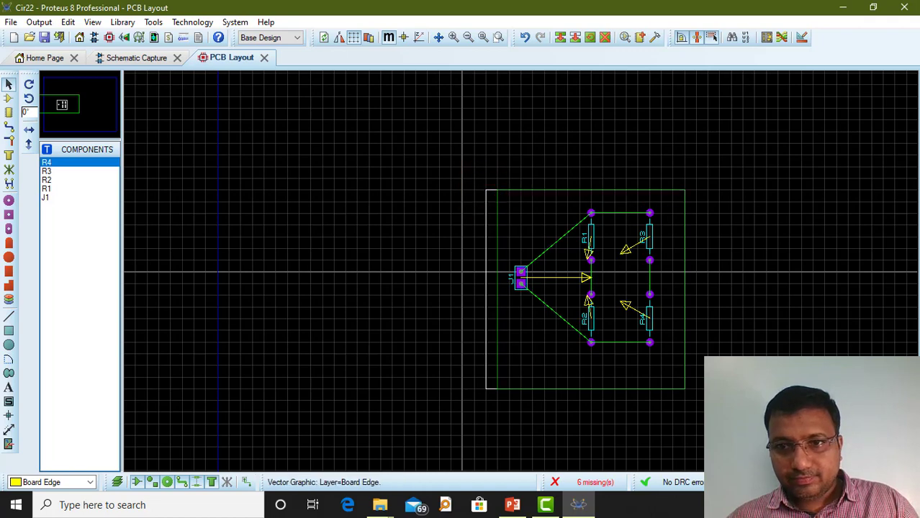
left_click(815, 220)
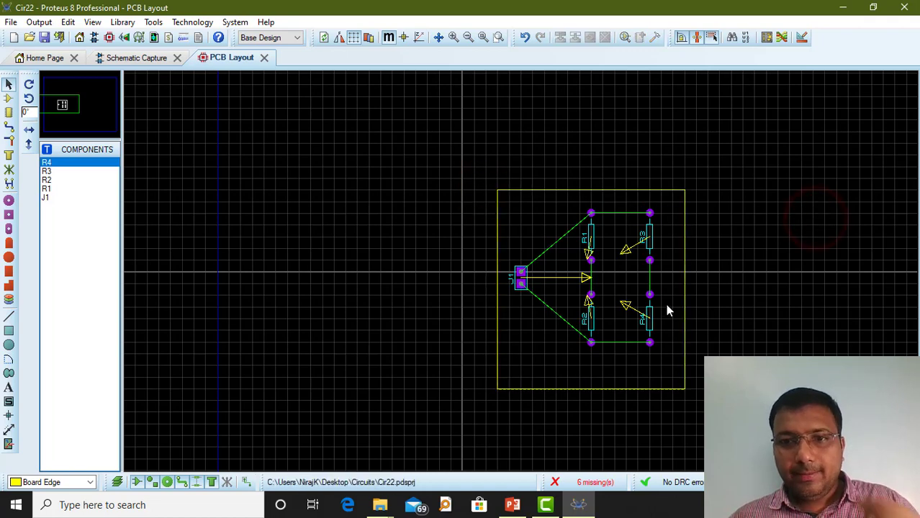
- Edit the DEFAULT trace style in track mode, setting its width to 30 and keeping the Update Defaults option
scroll(666, 304, "up", 2)
scroll(461, 275, "down", 1)
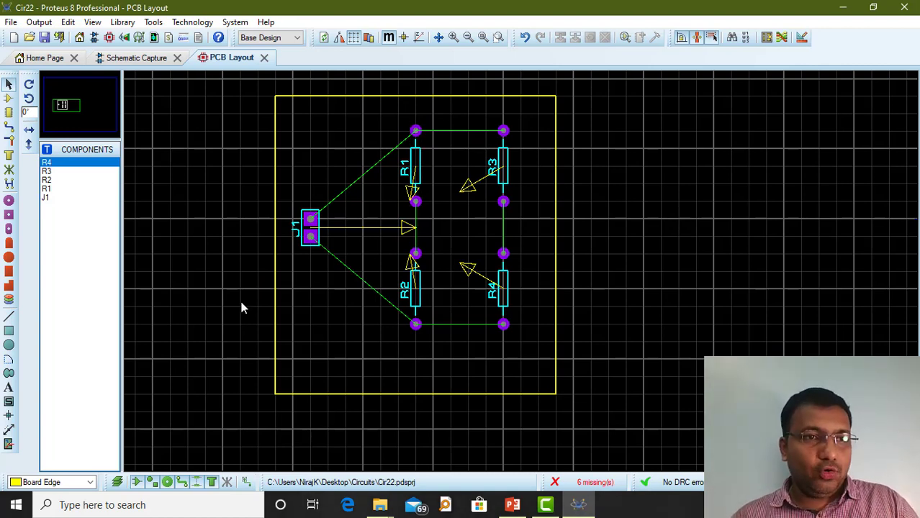
left_click(10, 131)
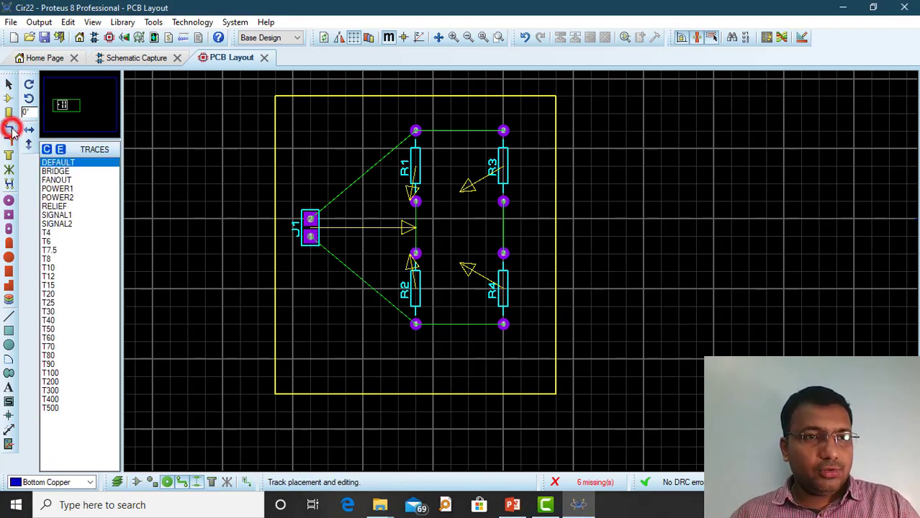
right_click(72, 165)
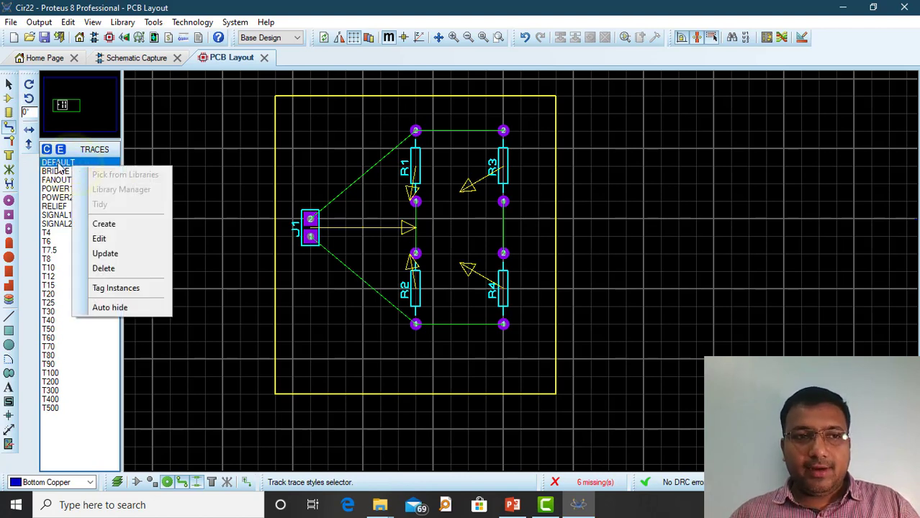
left_click(109, 238)
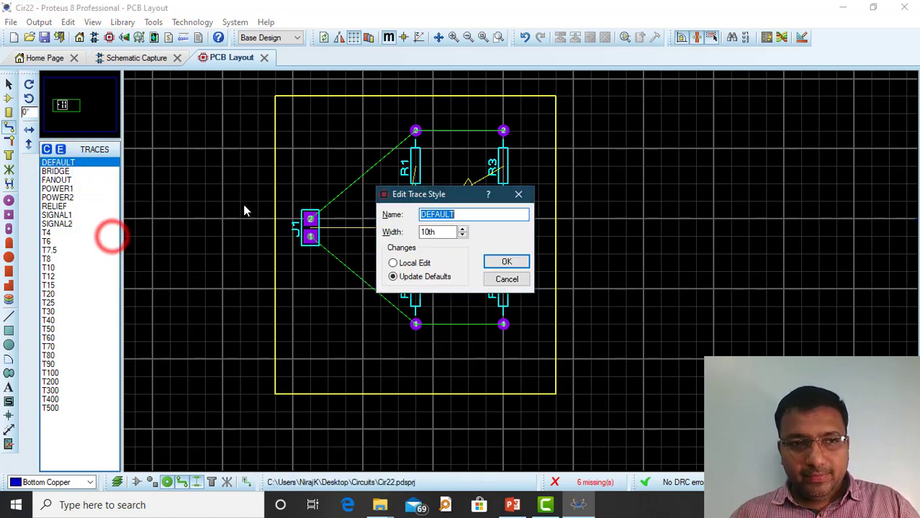
left_click(435, 232)
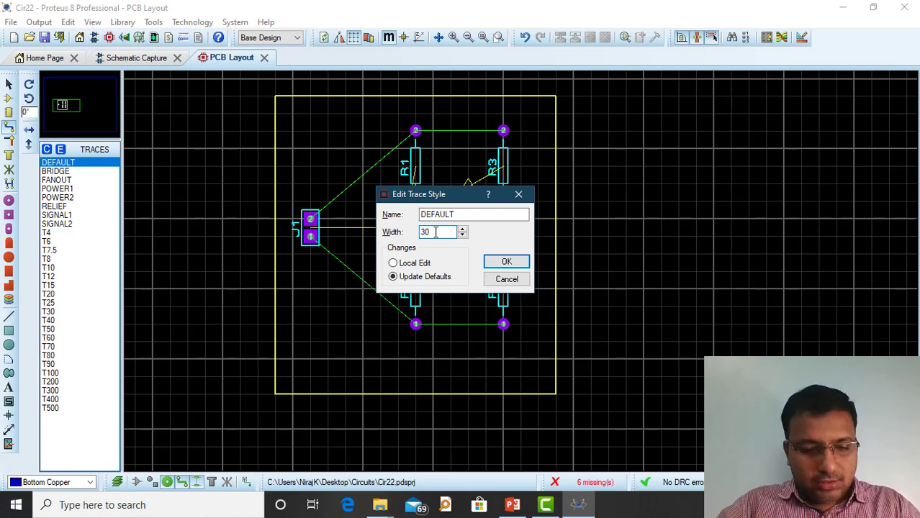
left_click(506, 262)
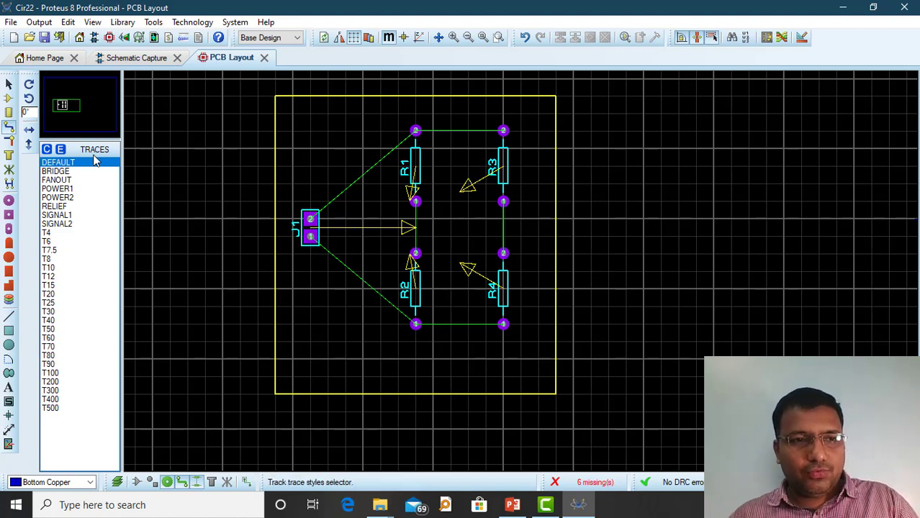
- Route a Bottom Copper track from J1 pin 2 up to R1 pin 2 with a chamfered corner
left_click(59, 483)
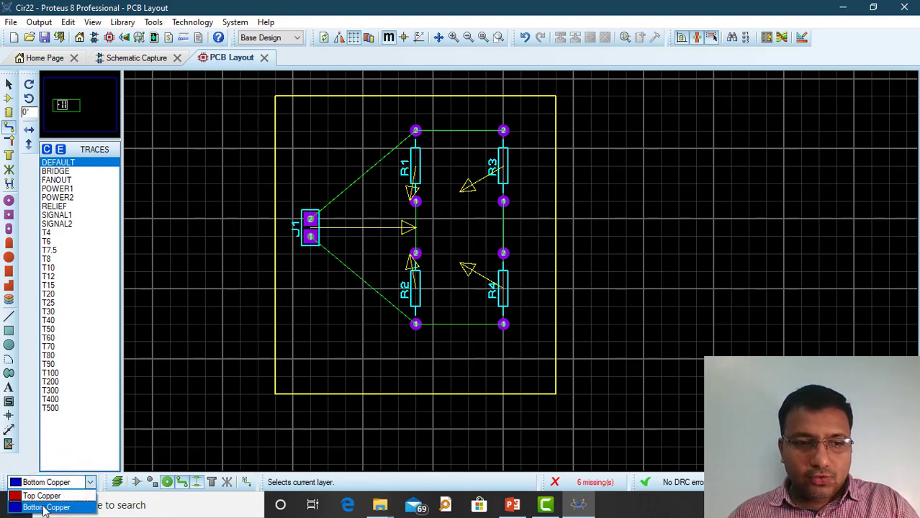
left_click(44, 509)
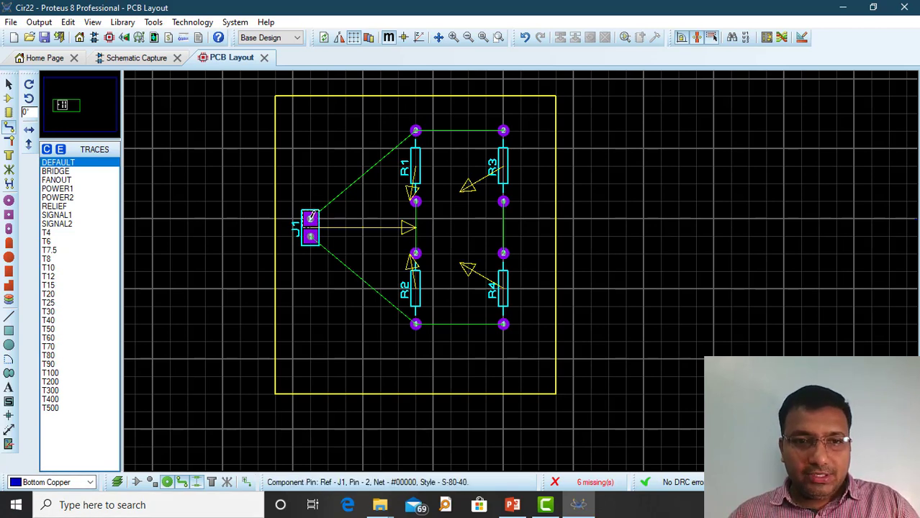
left_click(310, 218)
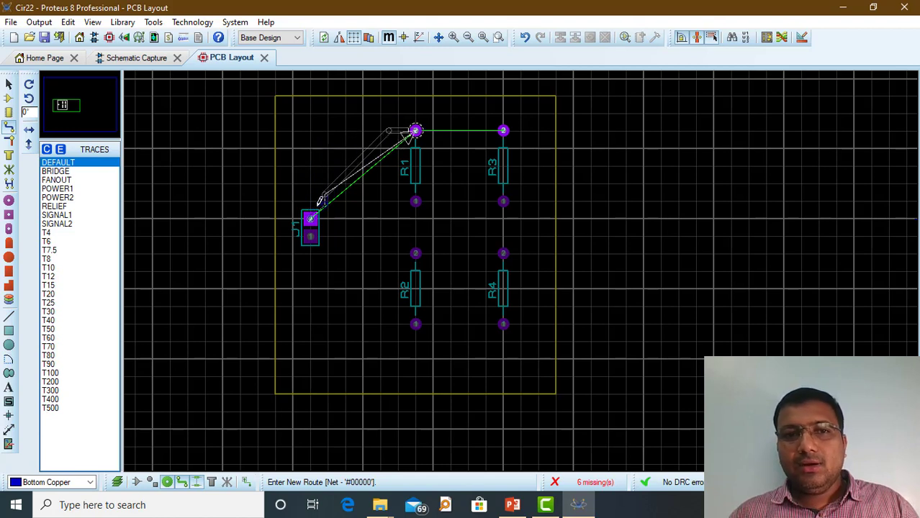
left_click(314, 146)
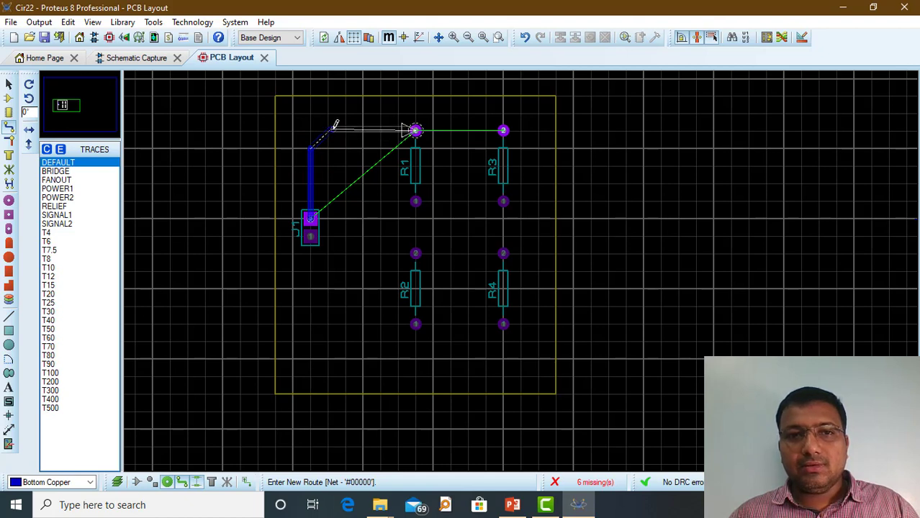
left_click(330, 128)
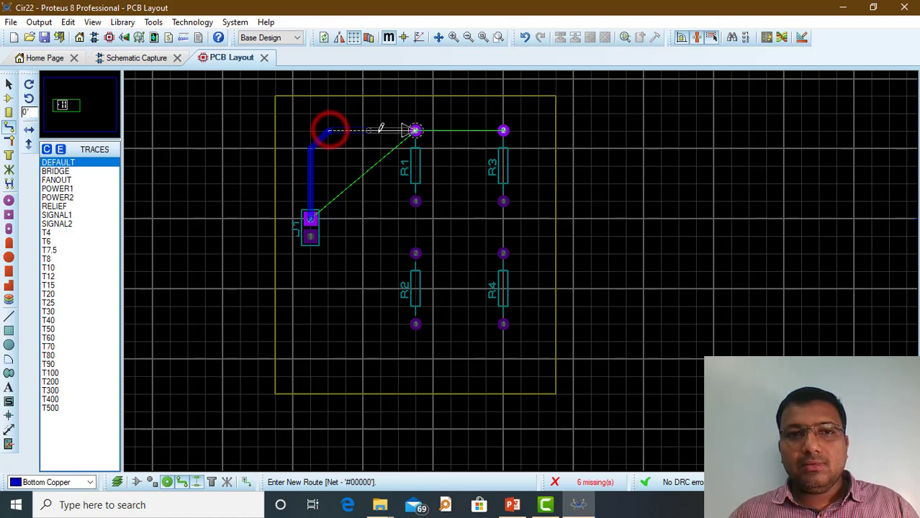
left_click(416, 128)
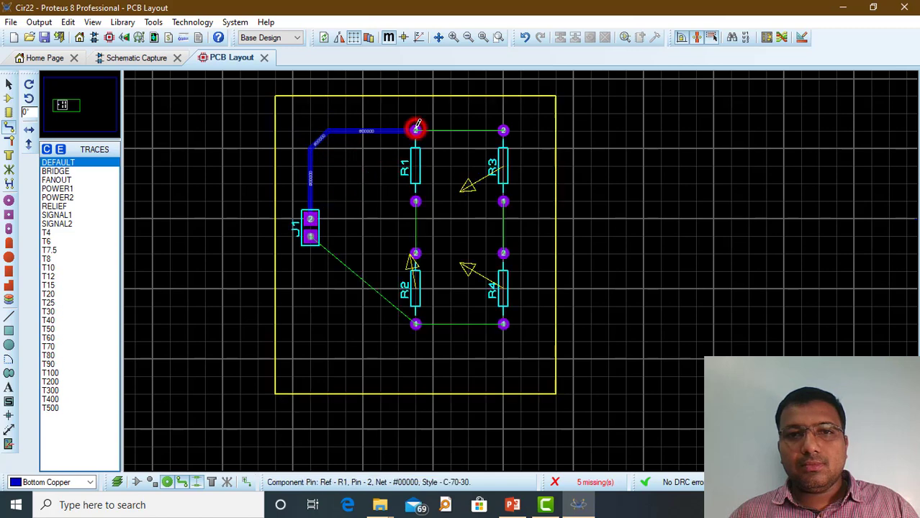
- Route a straight Bottom Copper track from R1 pin 2 to R3 pin 2
scroll(523, 263, "up", 4)
scroll(541, 273, "down", 3)
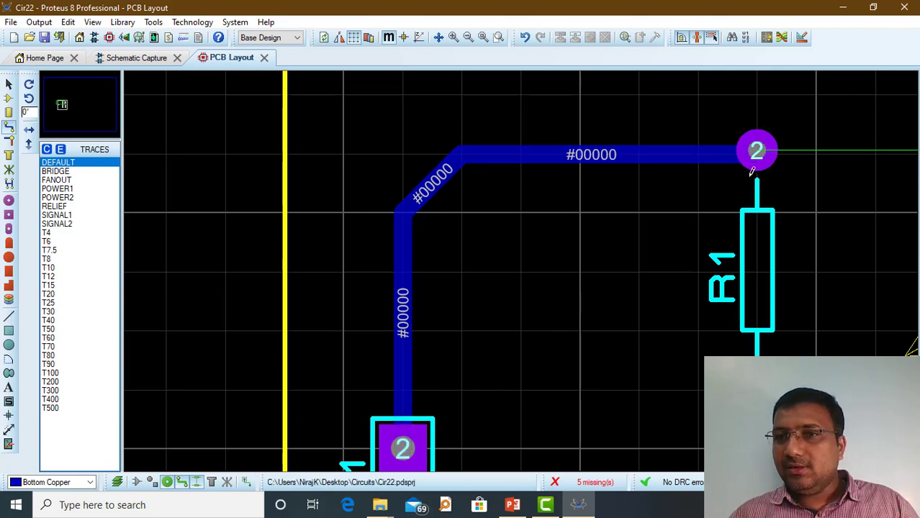
scroll(606, 270, "down", 2)
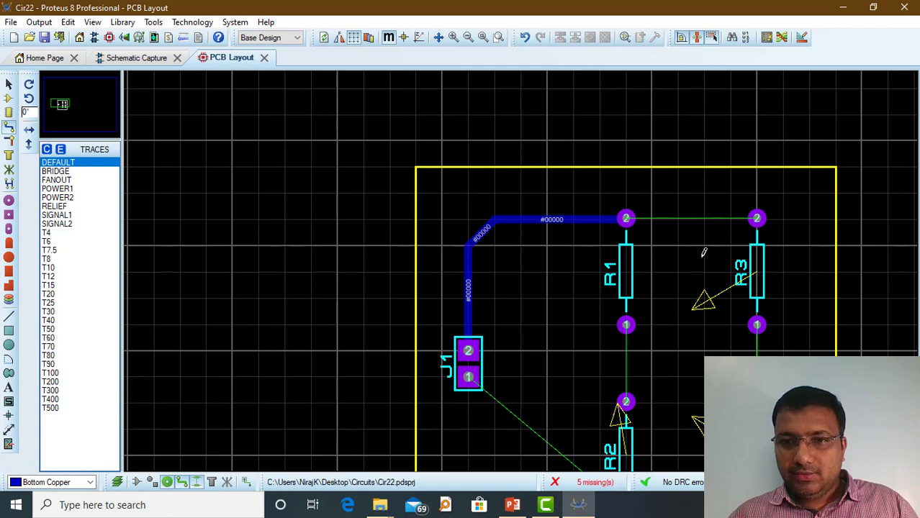
left_click(627, 218)
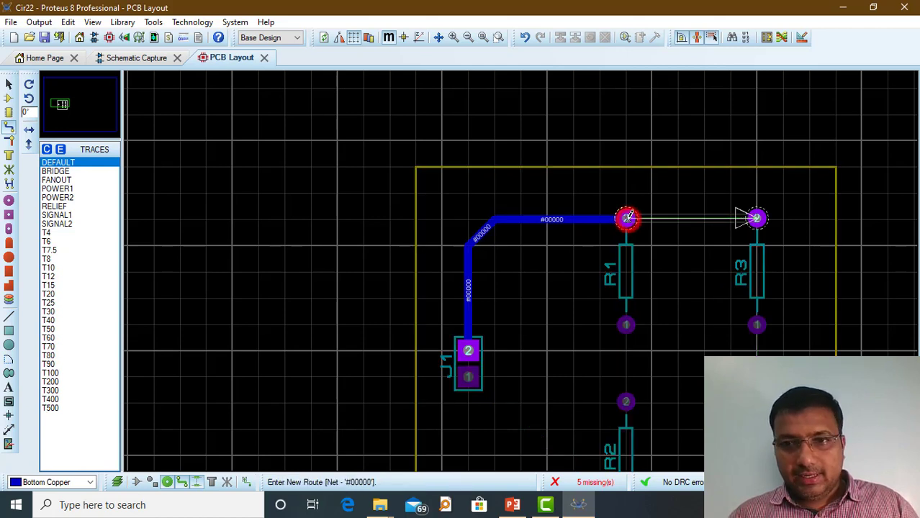
left_click(756, 217)
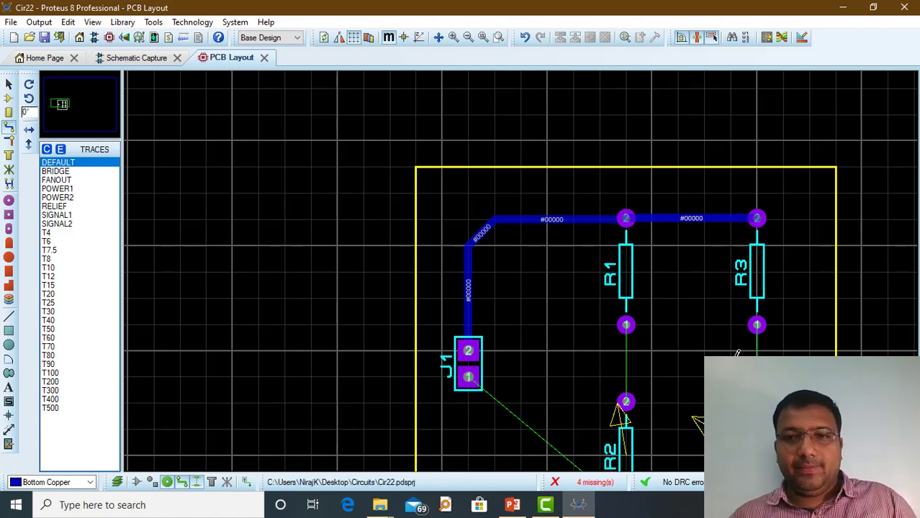
- Route a Bottom Copper track from J1 pin 1 down to R2 pin 1 with a chamfered corner
scroll(553, 327, "down", 1)
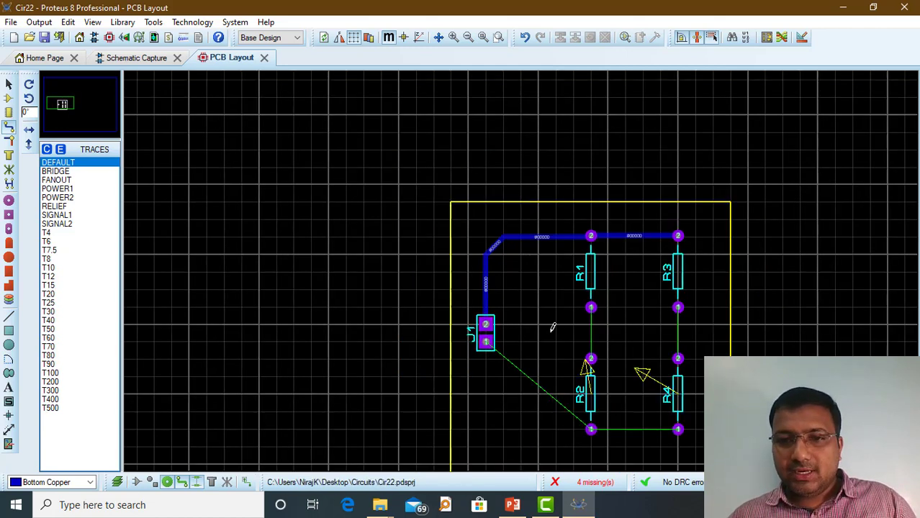
left_click(487, 343)
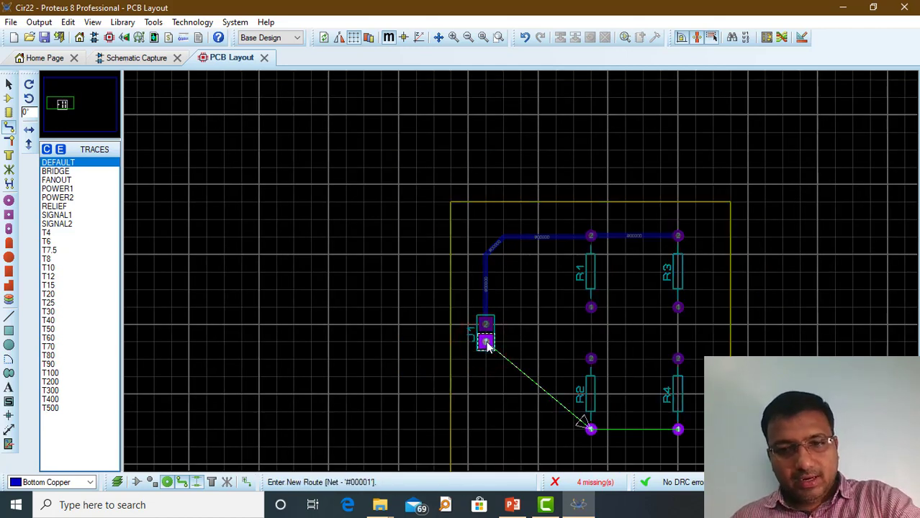
left_click(495, 430)
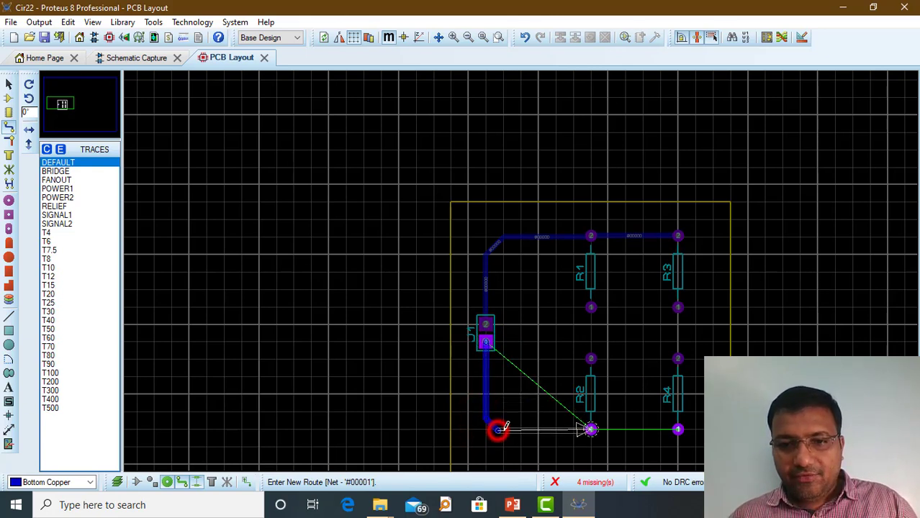
left_click(591, 430)
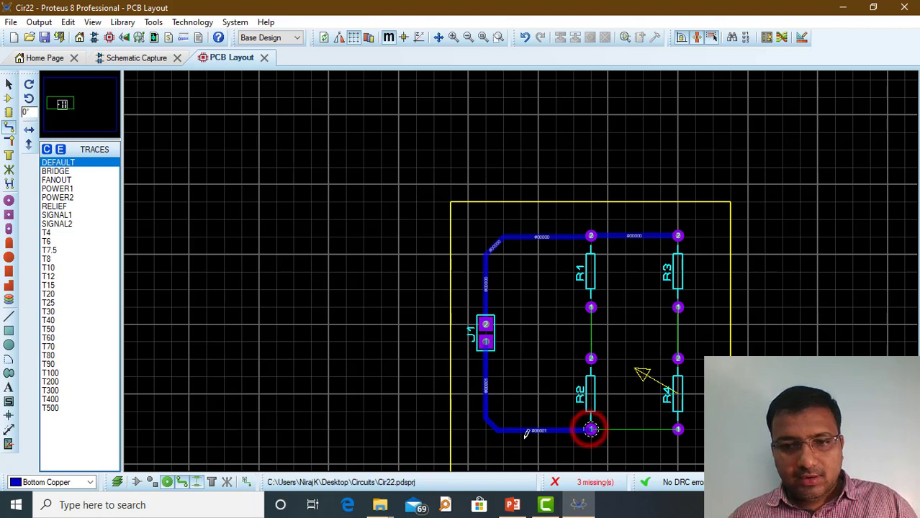
- Route straight Bottom Copper tracks from R2 pin 2 to R1 pin 1 and from R2 pin 1 to R4 pin 1
left_click(591, 358)
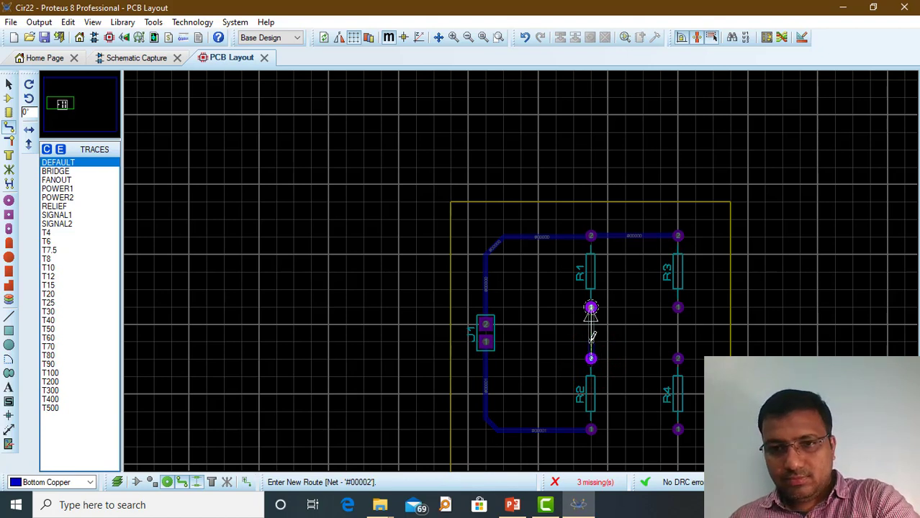
left_click(591, 308)
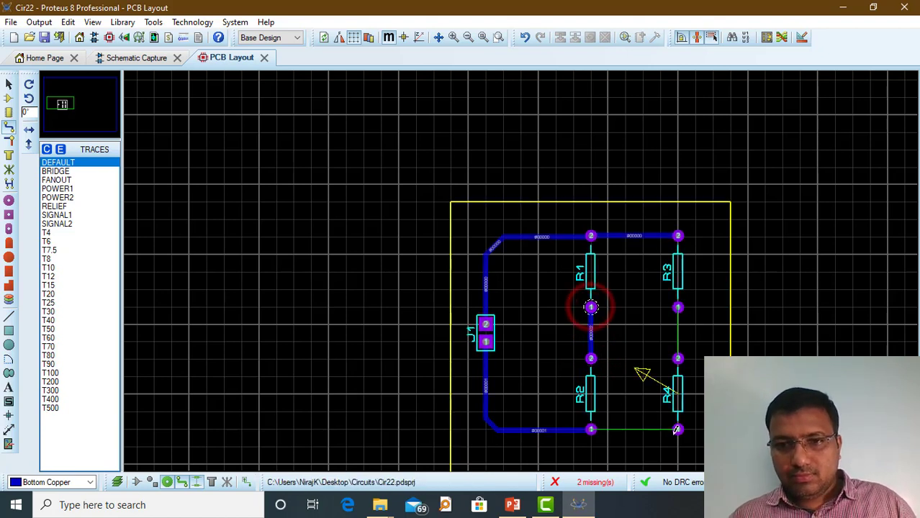
left_click(591, 430)
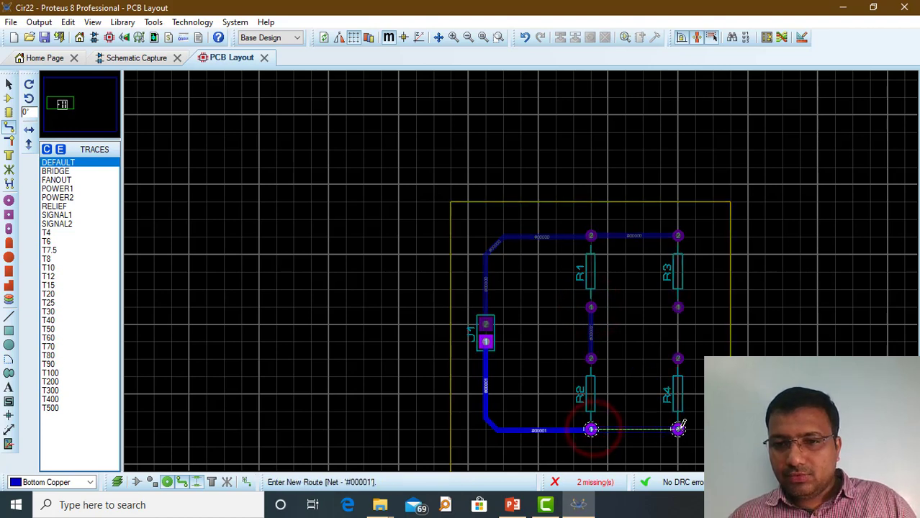
left_click(678, 430)
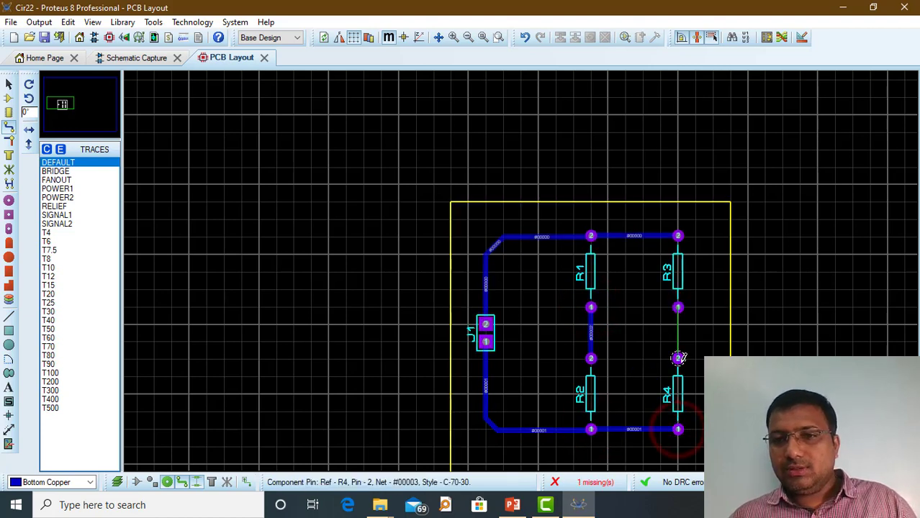
- Route a straight Bottom Copper track from R4 pin 2 to R3 pin 1
left_click(678, 358)
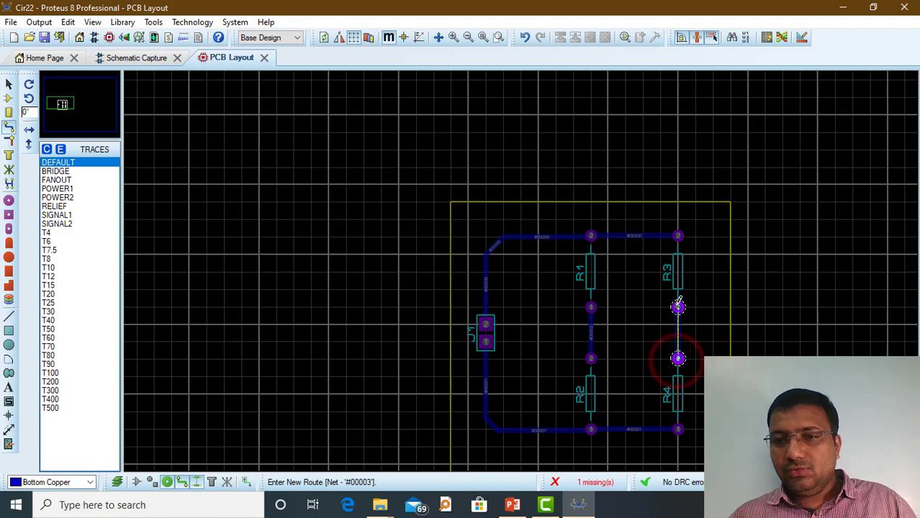
left_click(678, 308)
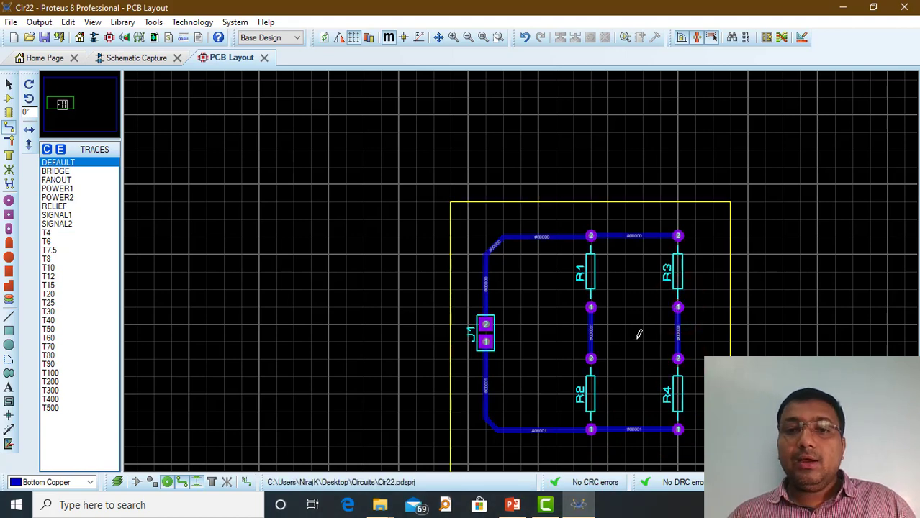
scroll(639, 335, "up", 1)
scroll(627, 345, "up", 1)
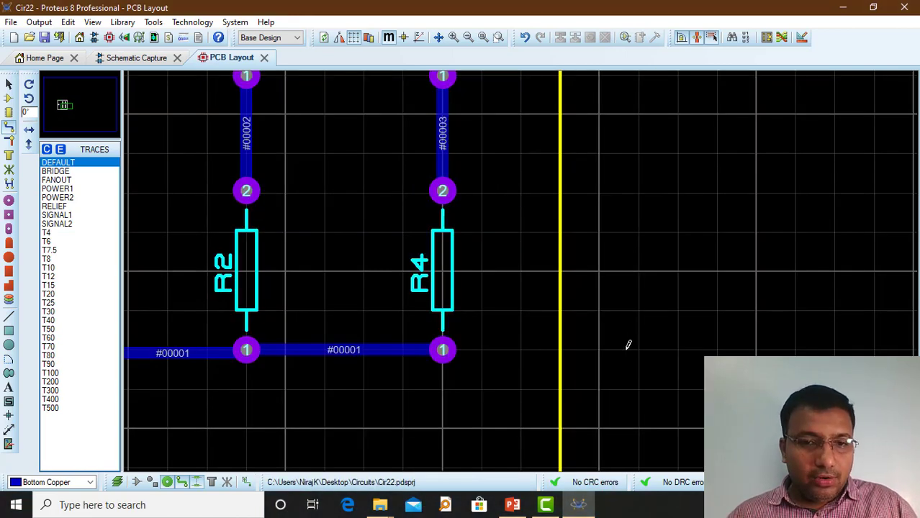
scroll(362, 313, "down", 1)
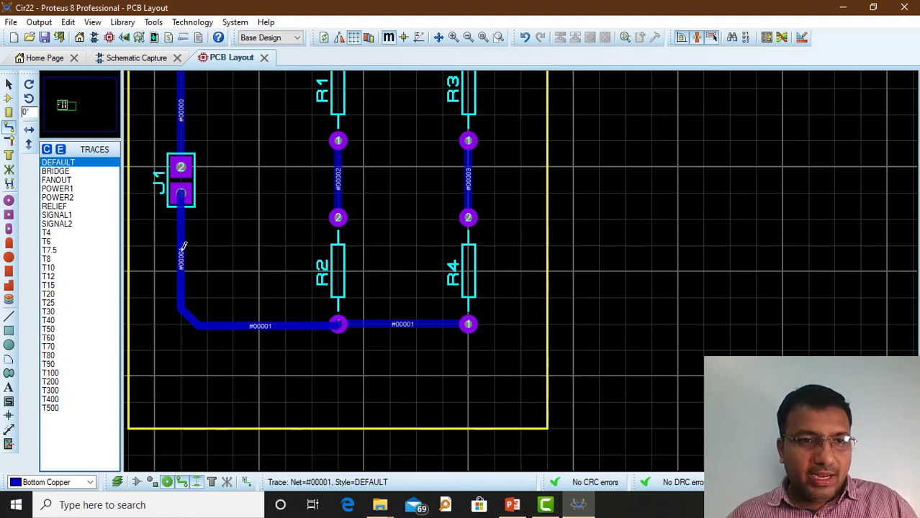
scroll(262, 327, "up", 2)
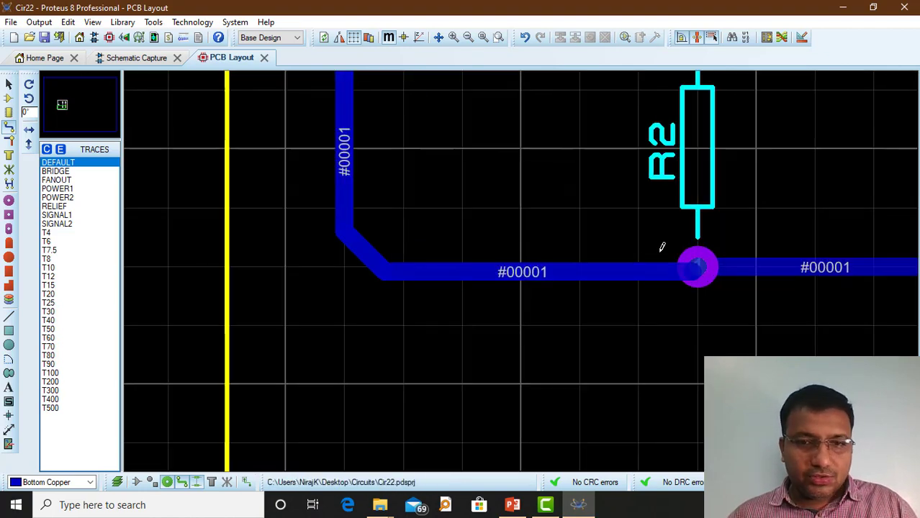
scroll(508, 270, "down", 1)
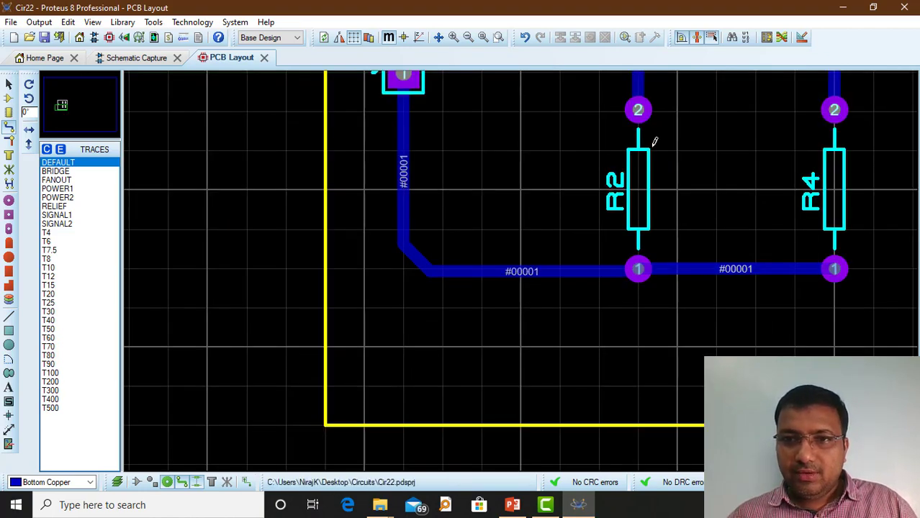
- Look over the routed traces connecting J1 and resistors R1 to R4 within the board edge
scroll(565, 270, "down", 1)
scroll(560, 278, "up", 1)
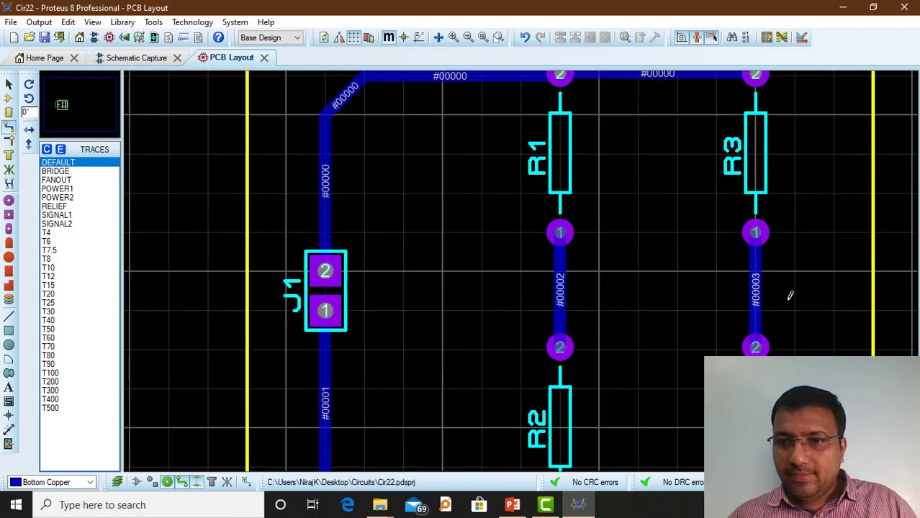
scroll(756, 280, "up", 1)
scroll(761, 276, "down", 1)
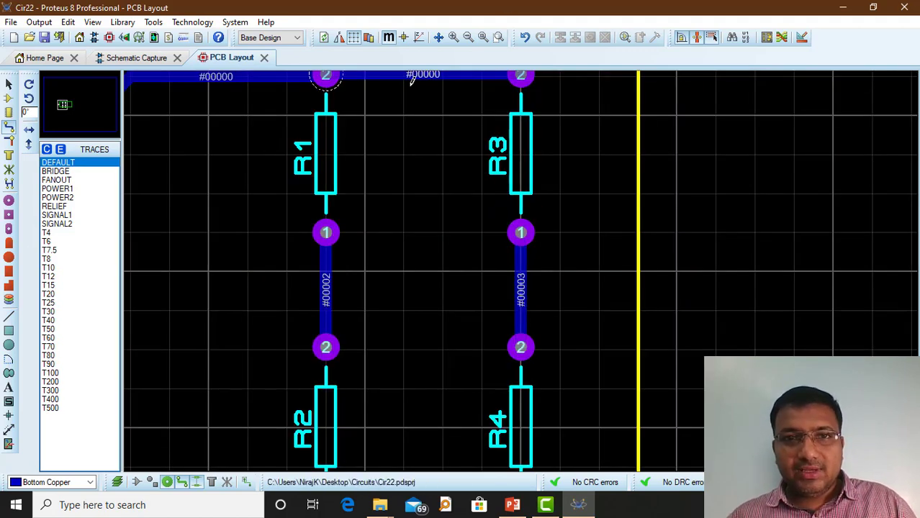
scroll(409, 241, "down", 1)
scroll(482, 319, "down", 2)
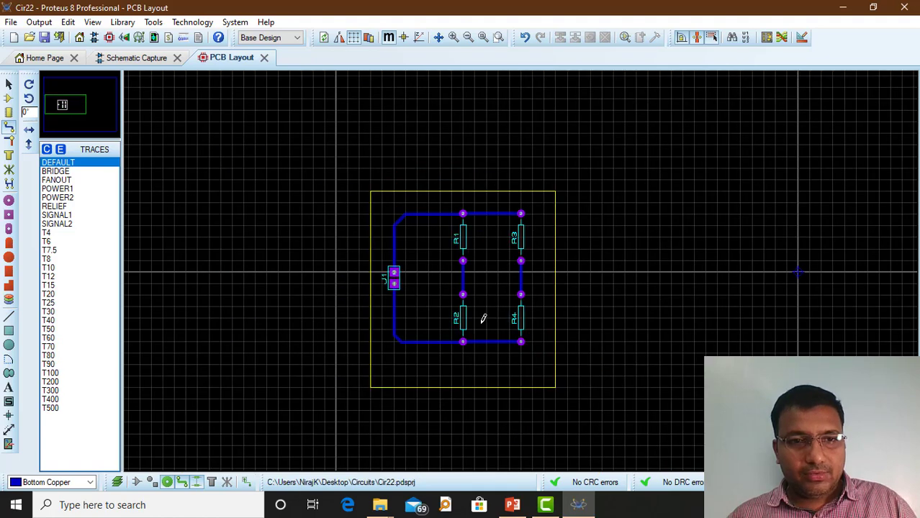
scroll(487, 308, "up", 1)
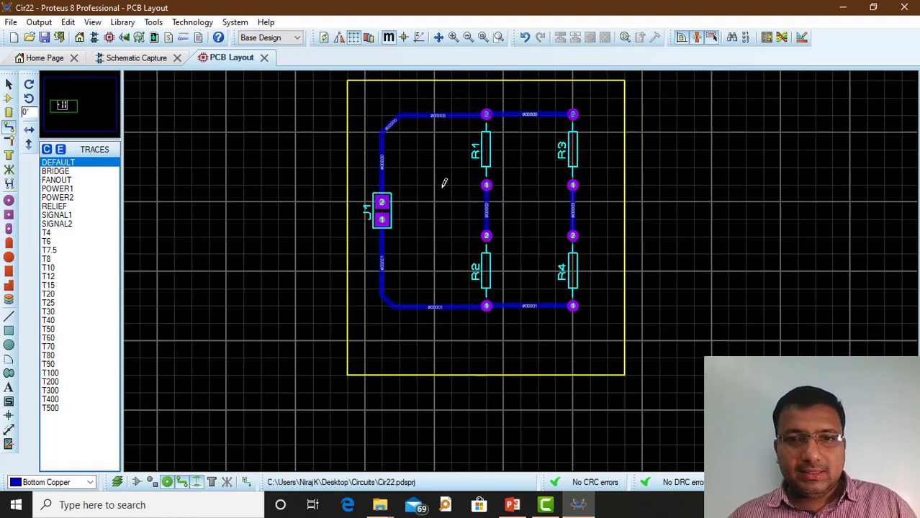
- Place the 2D graphics text "Voltage Div PCB" on the Bottom Copper layer below the circuit
left_click(9, 388)
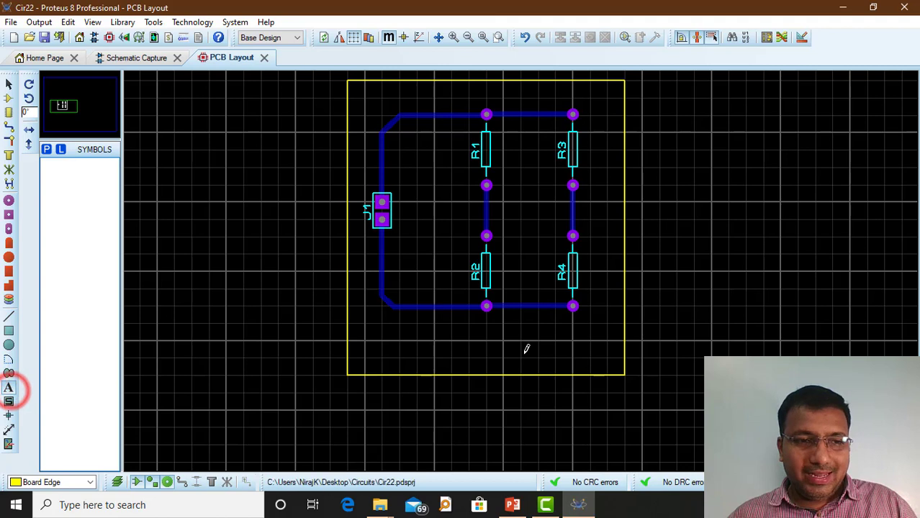
left_click(57, 483)
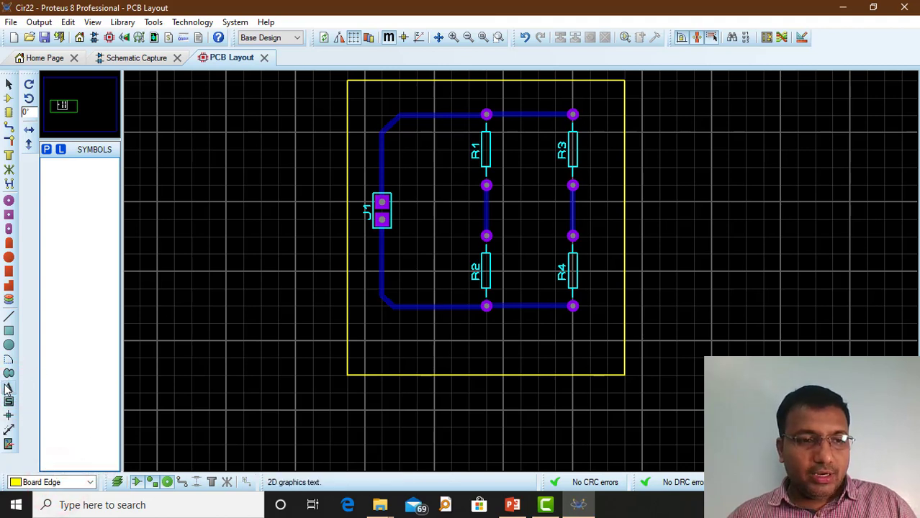
left_click(62, 482)
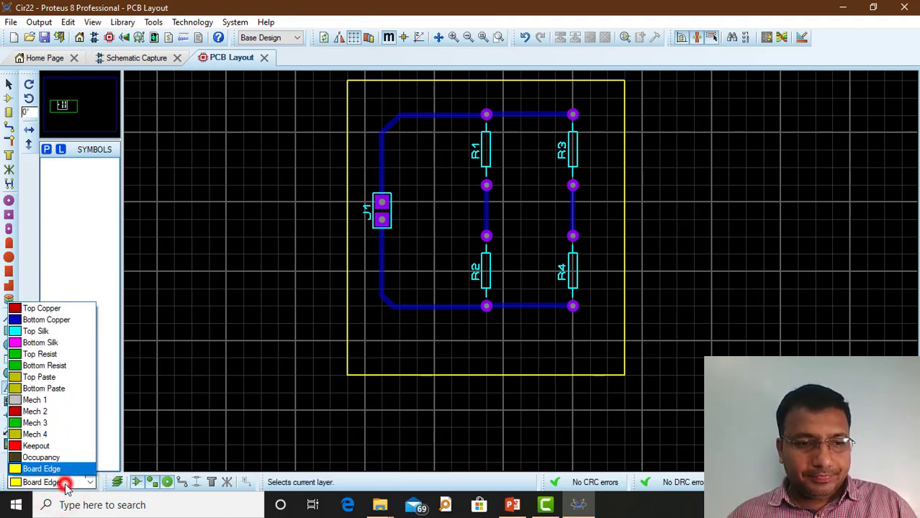
left_click(70, 322)
left_click(398, 343)
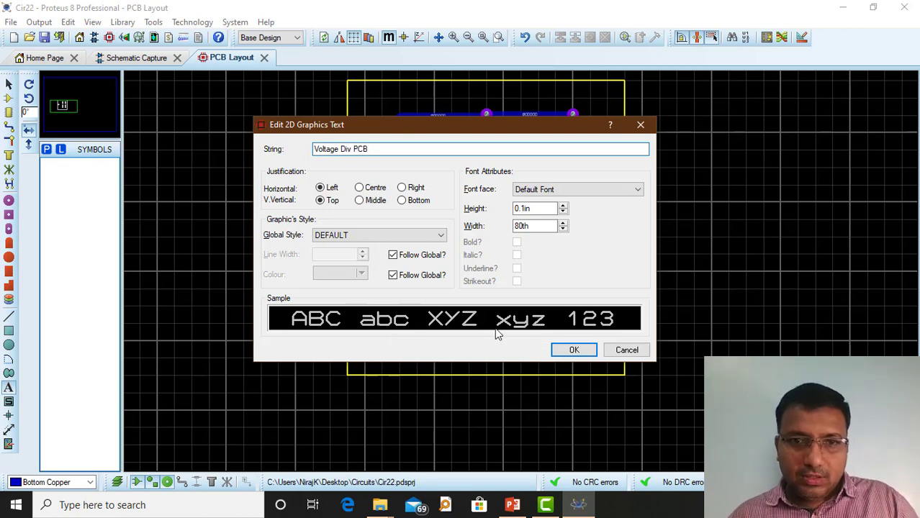
left_click(574, 350)
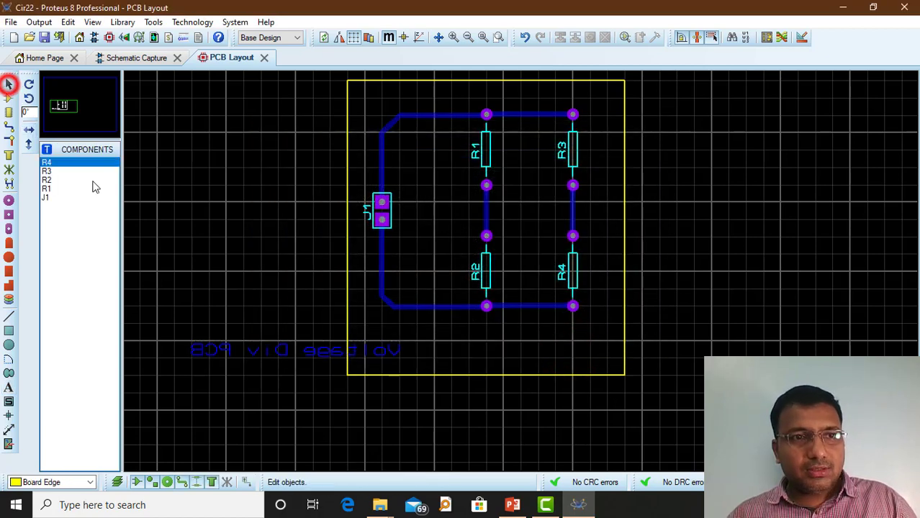
- Move the bottom-copper text inside the board outline, centred beneath the lower trace
left_click(276, 349)
left_click_drag(274, 349, 484, 353)
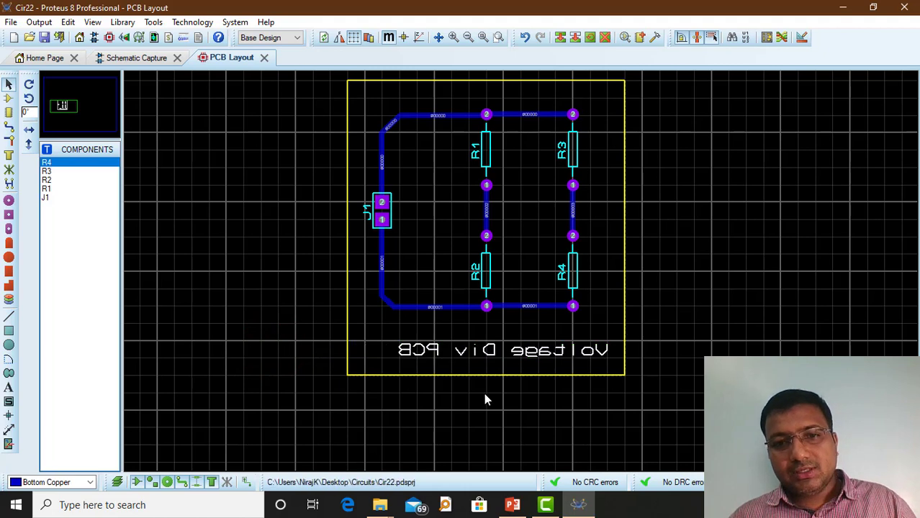
left_click(670, 340)
- Place the 2D graphics text "Voltage Div PCB" on the Top Silk layer between the lower trace and the copper text
left_click(50, 482)
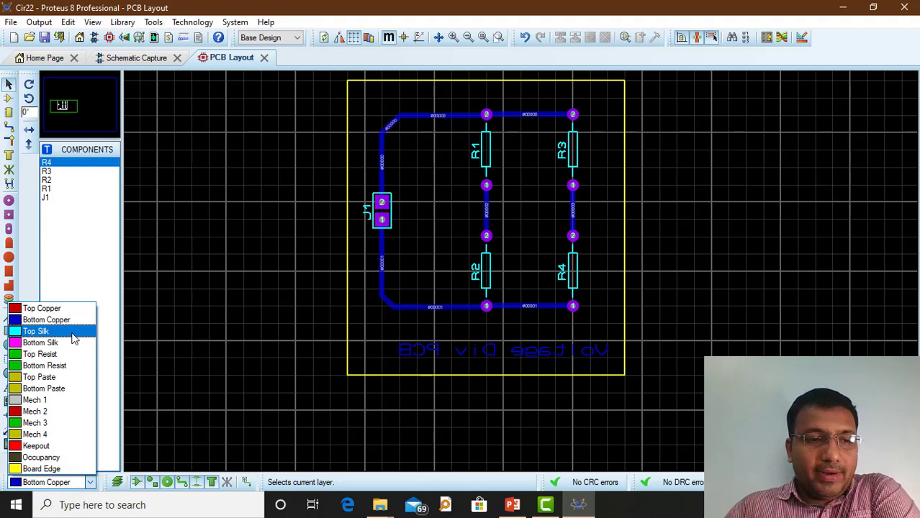
left_click(72, 333)
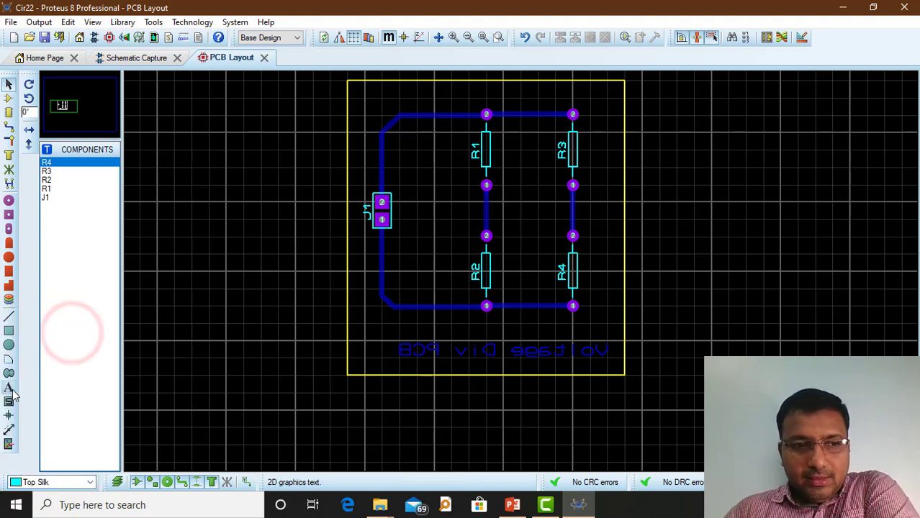
left_click(9, 387)
left_click(21, 482)
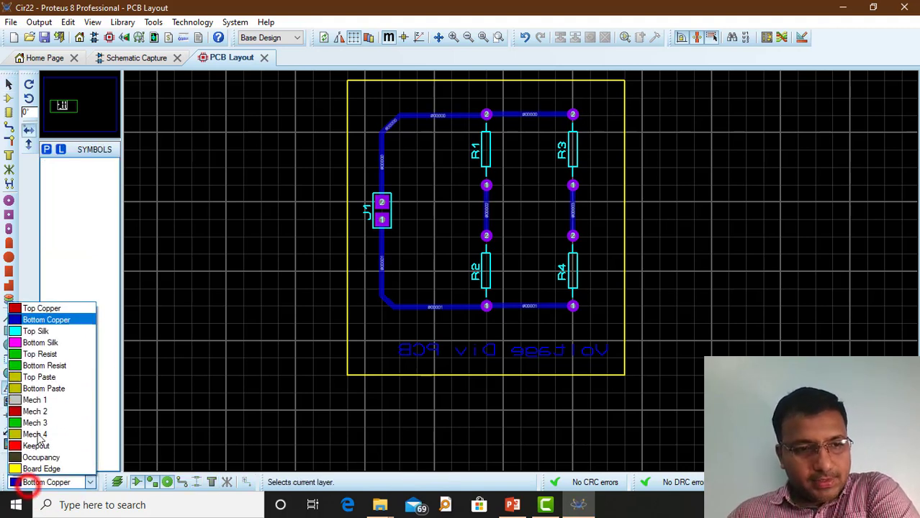
left_click(63, 333)
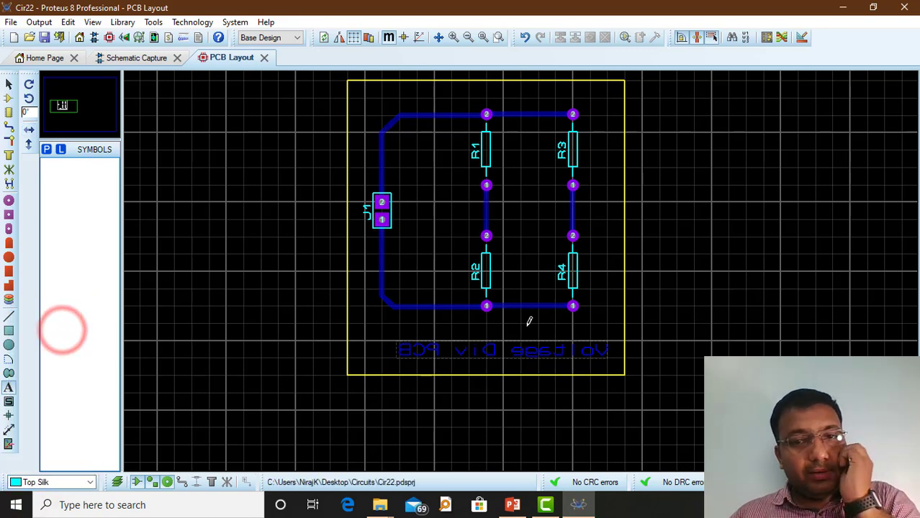
left_click(401, 326)
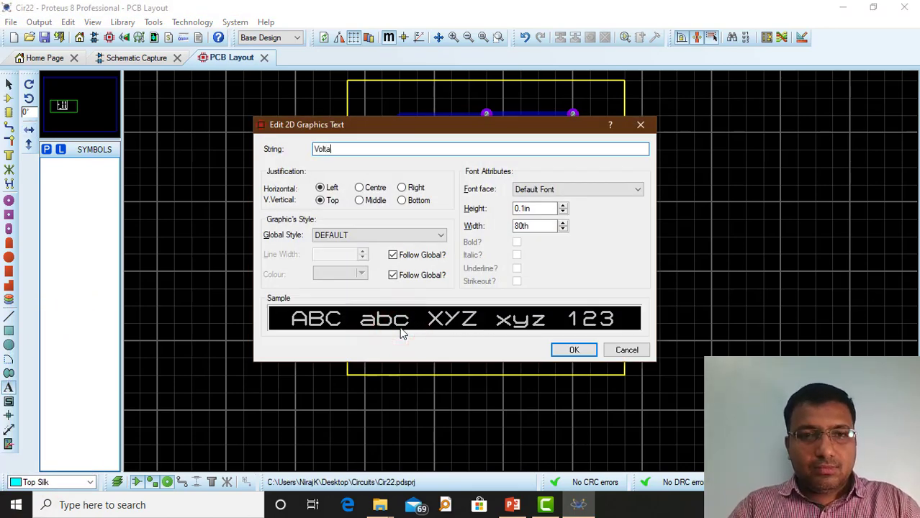
type("Voltage Div P")
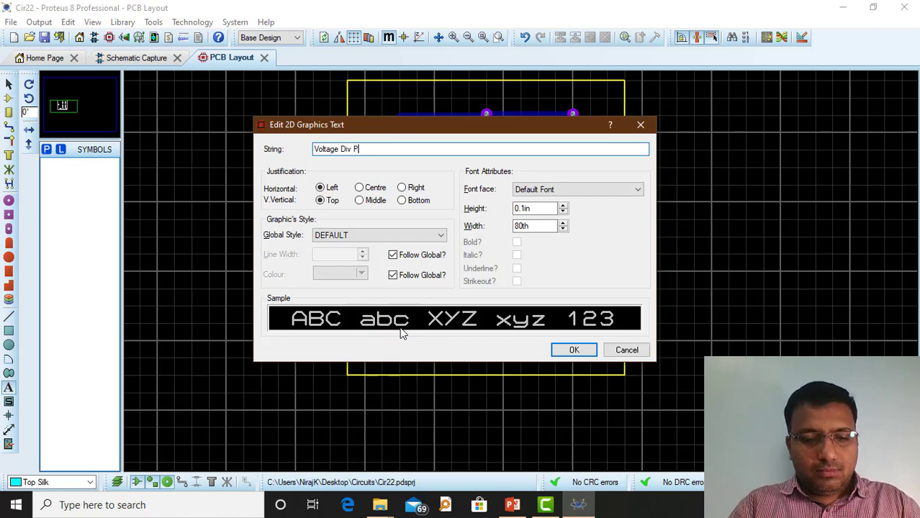
type("CB")
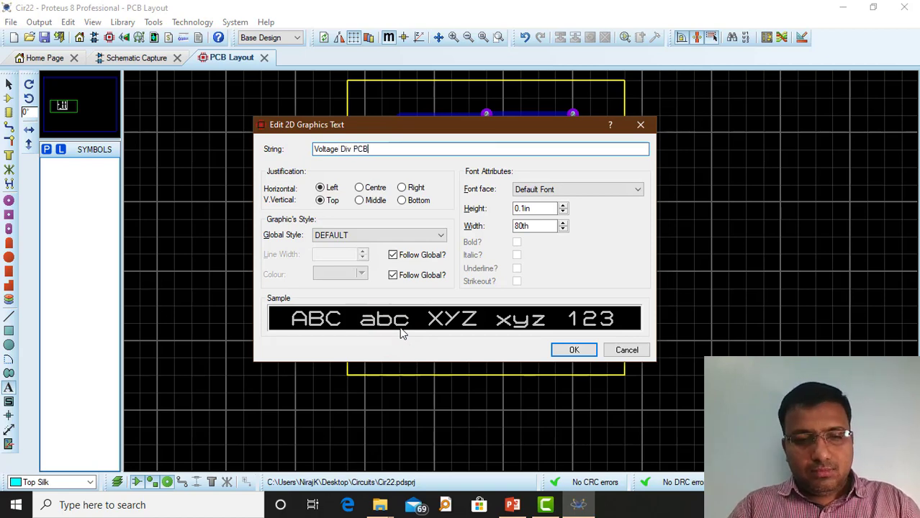
left_click(574, 350)
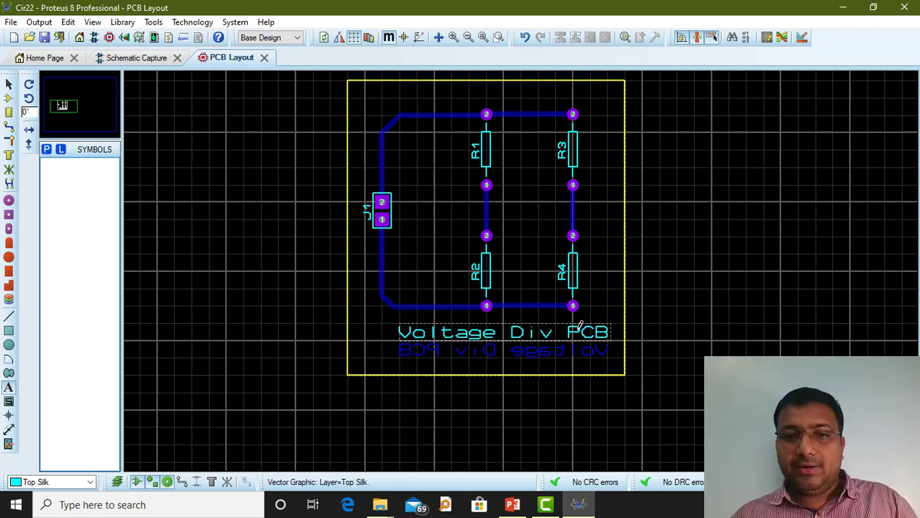
- Move the top-silk text down so that it lies directly over the mirrored bottom-copper text
left_click(9, 84)
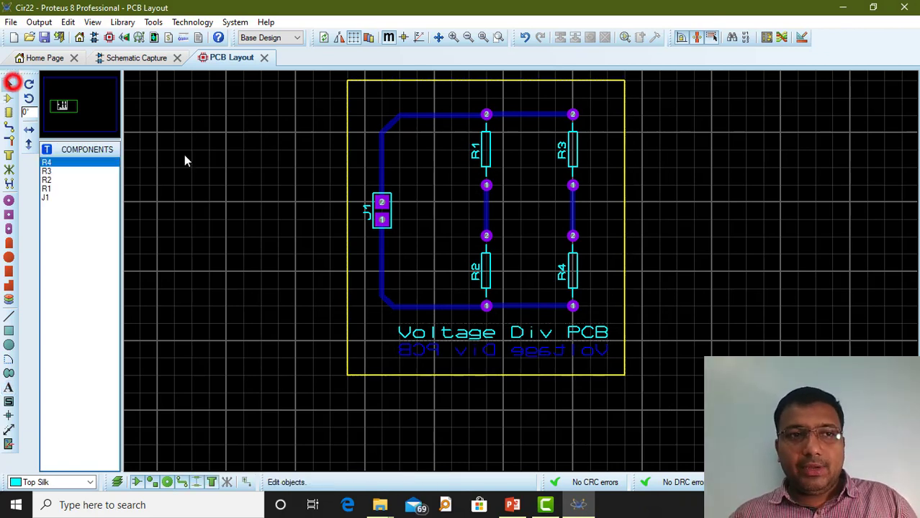
left_click(508, 331)
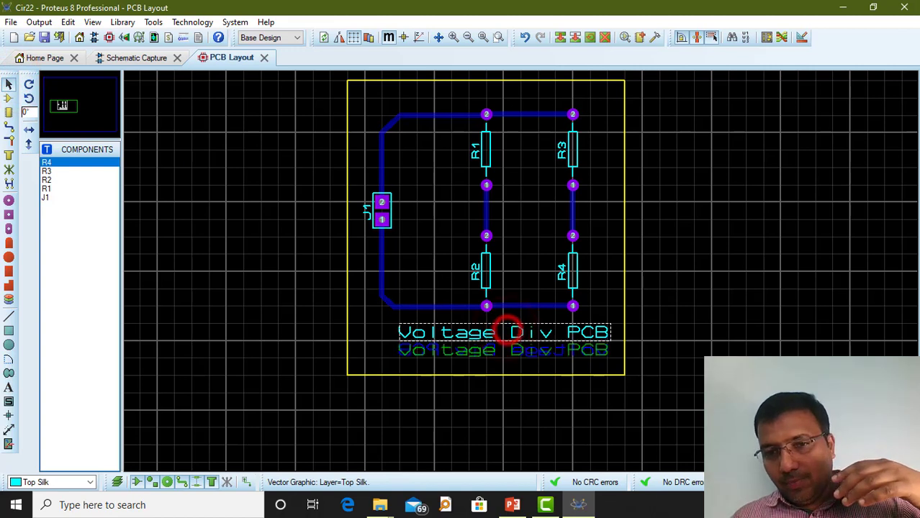
left_click_drag(507, 331, 514, 350)
left_click(698, 328)
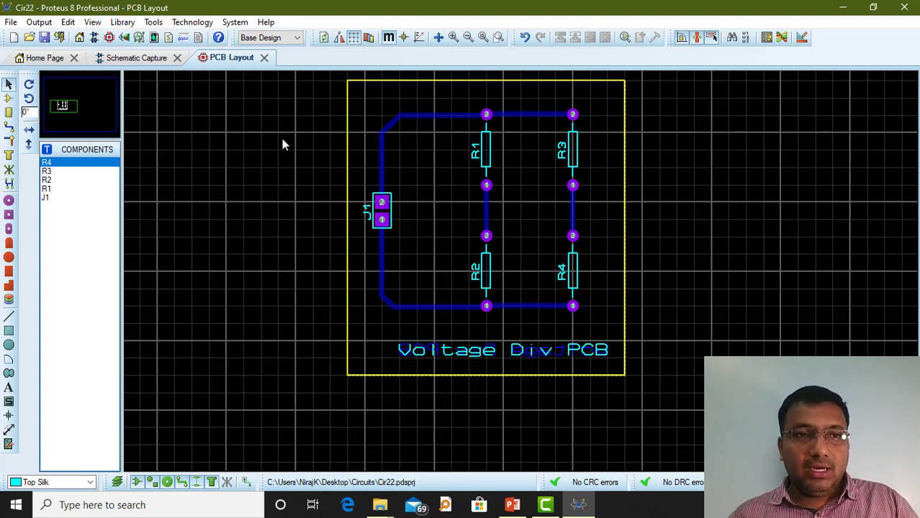
- Show the board in the 3D Visualizer and orbit it to inspect both the copper and component sides
left_click(124, 39)
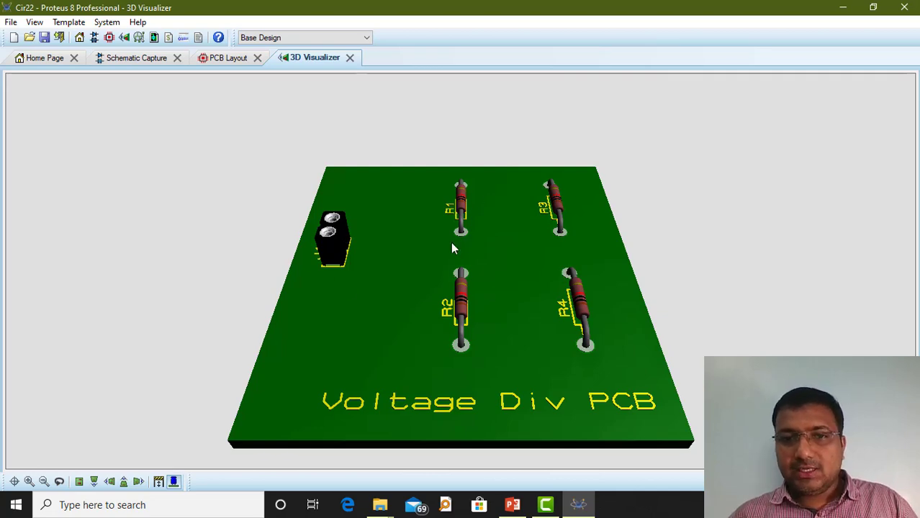
left_click(505, 369)
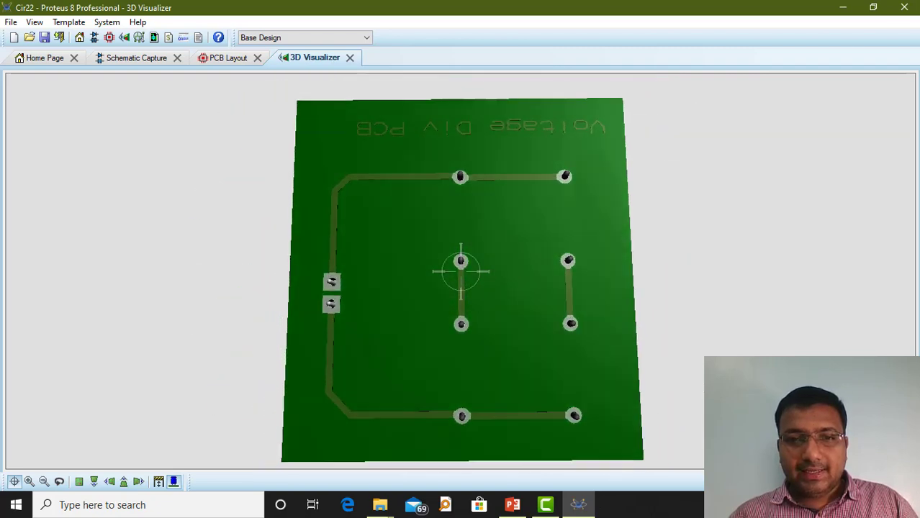
left_click(460, 271)
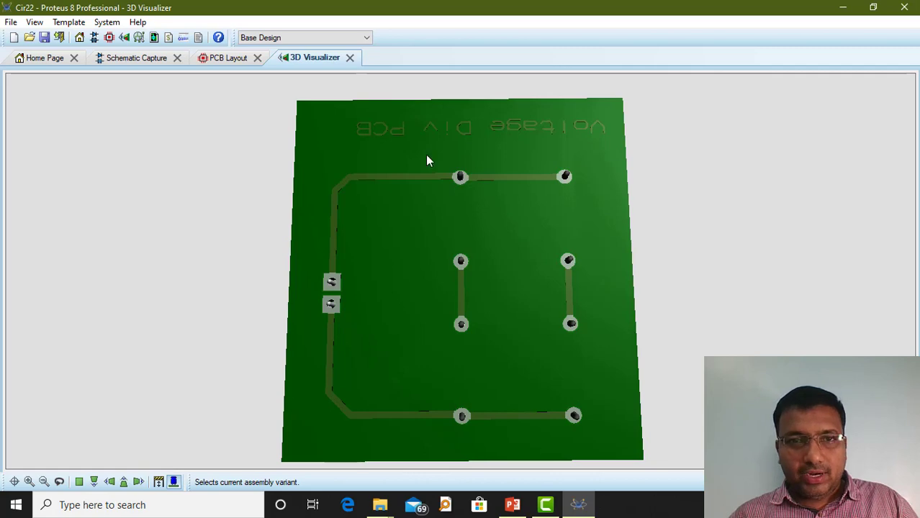
left_click_drag(427, 156, 460, 271)
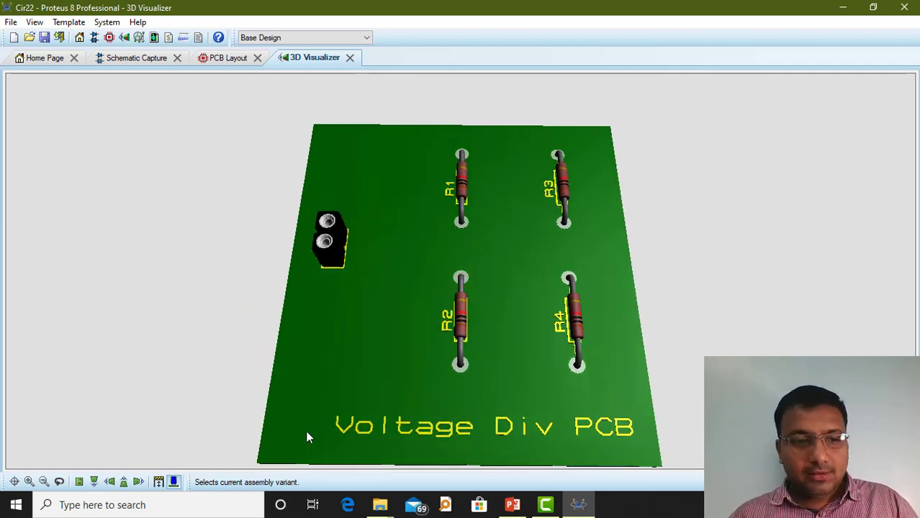
- View the 3D board from the top and from the front
left_click(80, 482)
left_click(81, 482)
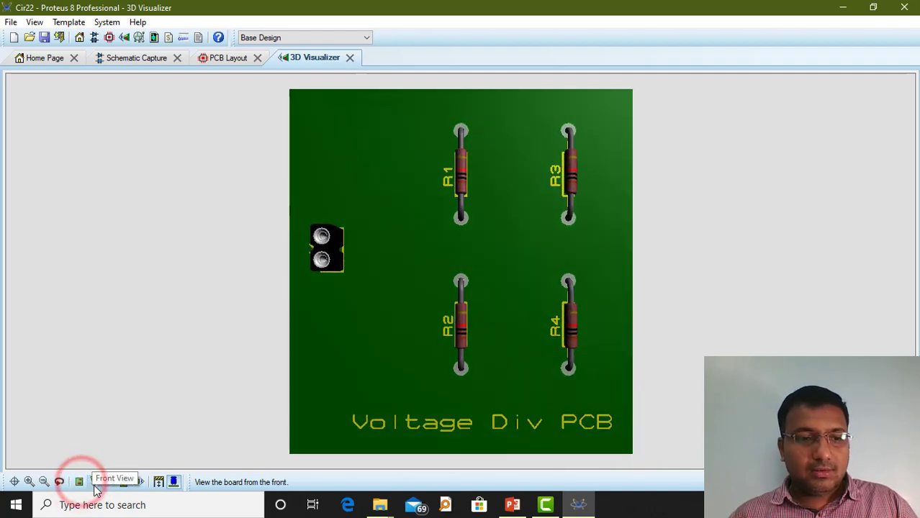
left_click(94, 482)
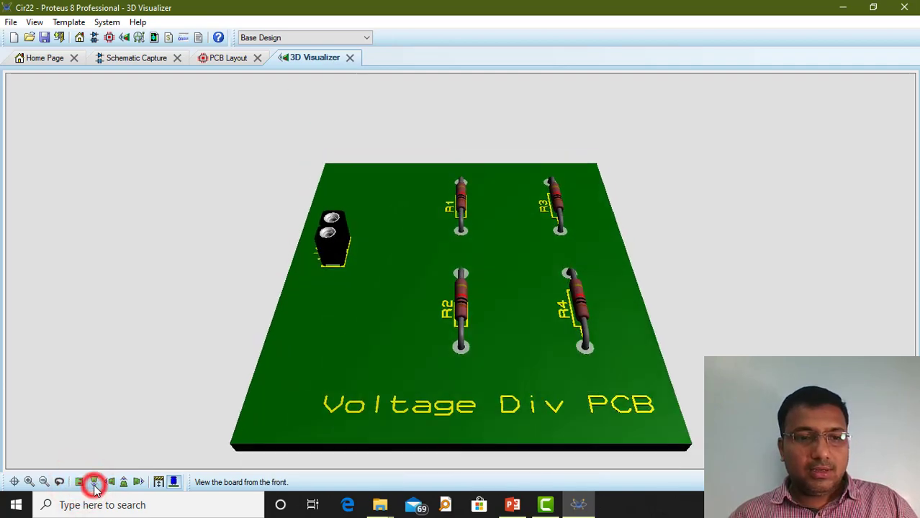
- Show and hide the height bounds, and hide and show the components on the 3D board
left_click(159, 486)
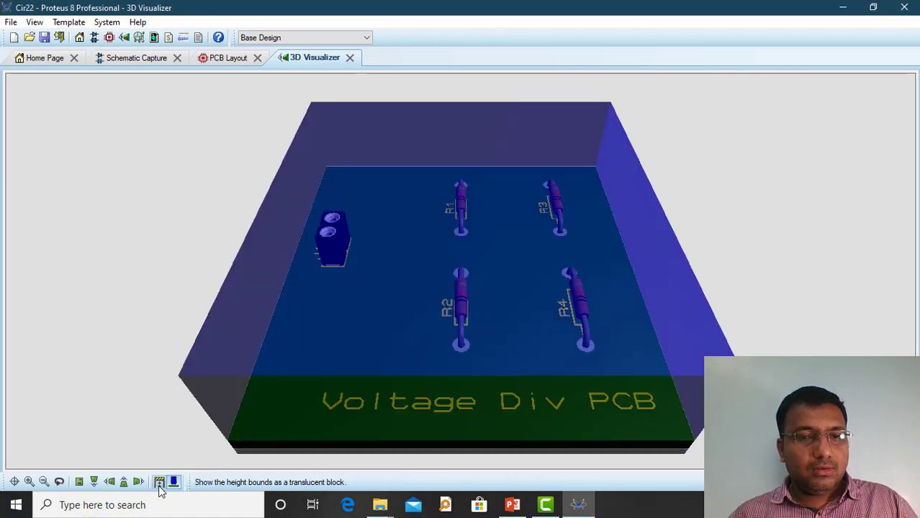
left_click(159, 486)
left_click(173, 482)
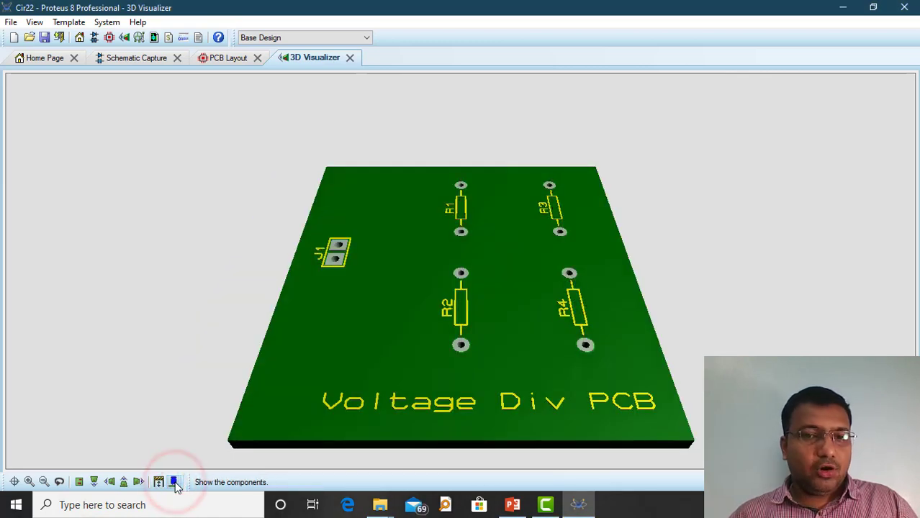
left_click(174, 481)
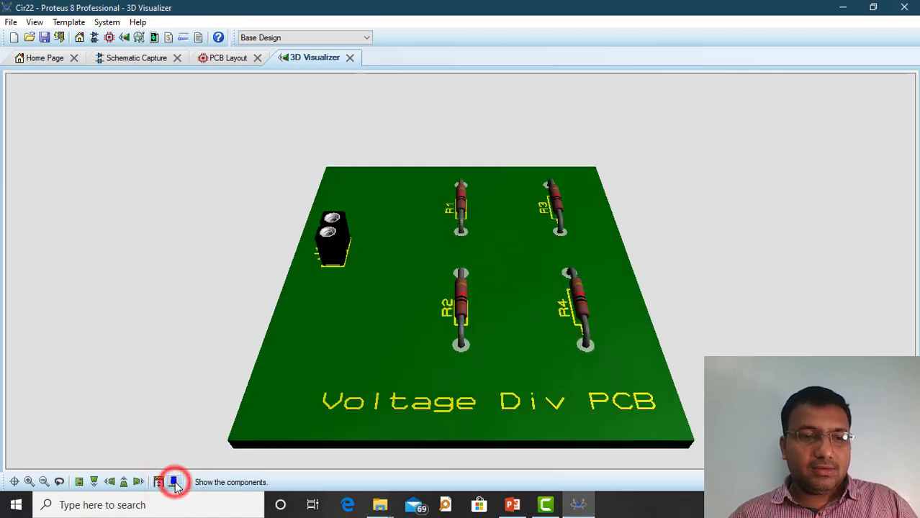
- Flip the 3D board over to check the underside and return it to the component side
left_click(62, 483)
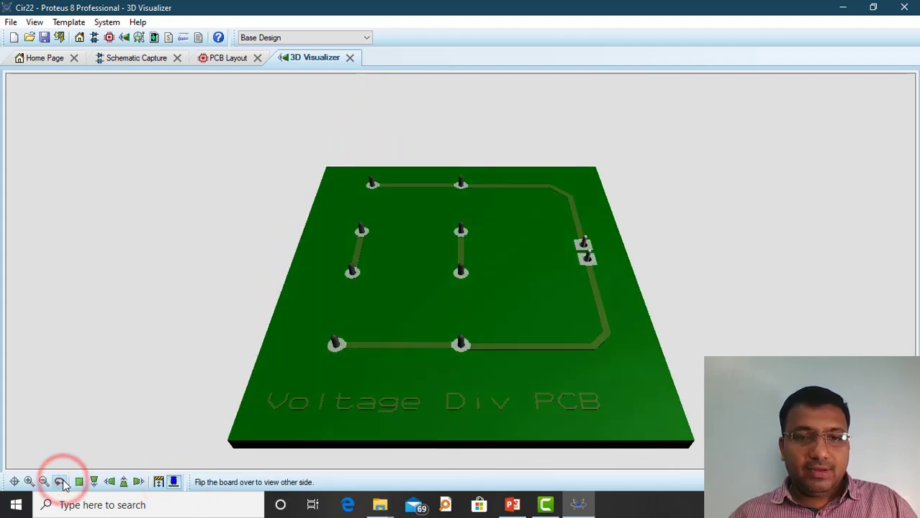
left_click(62, 483)
left_click(62, 483)
left_click(62, 484)
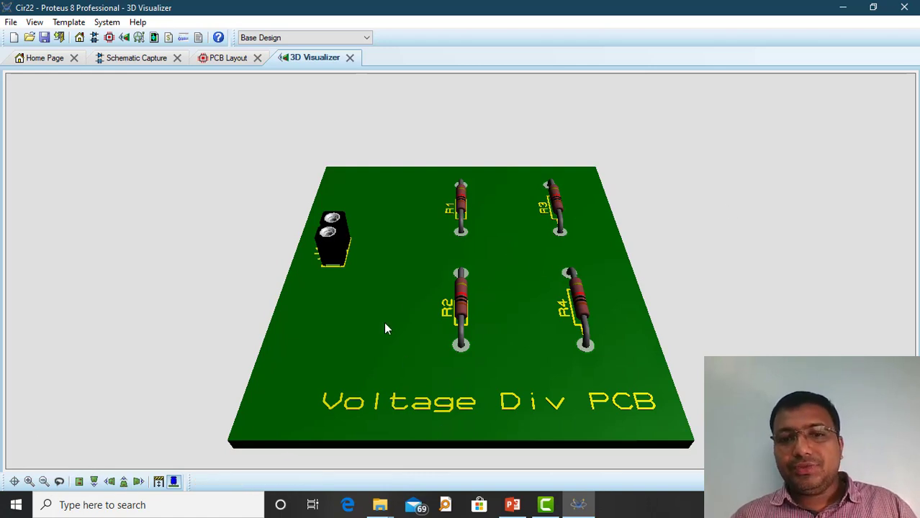
- Generate the Bill of Materials for the design and review the report down to its totals
left_click(362, 33)
left_click(363, 33)
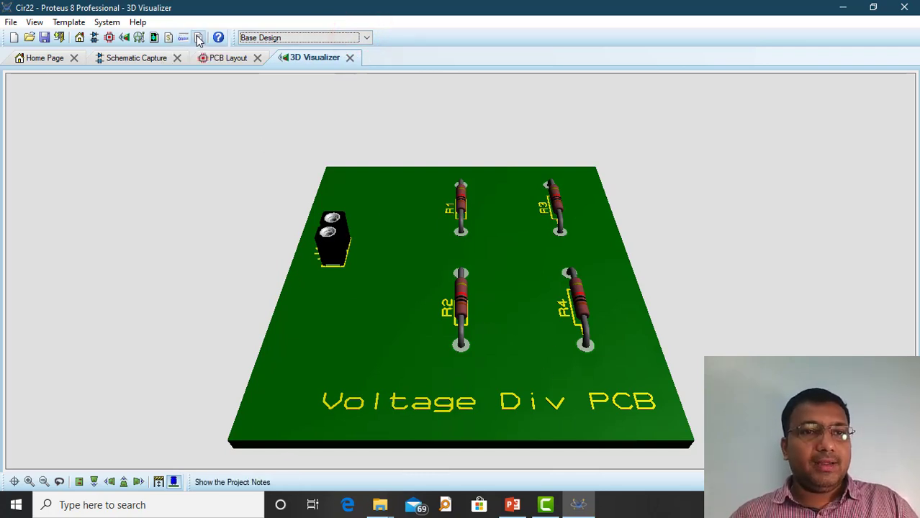
left_click(169, 37)
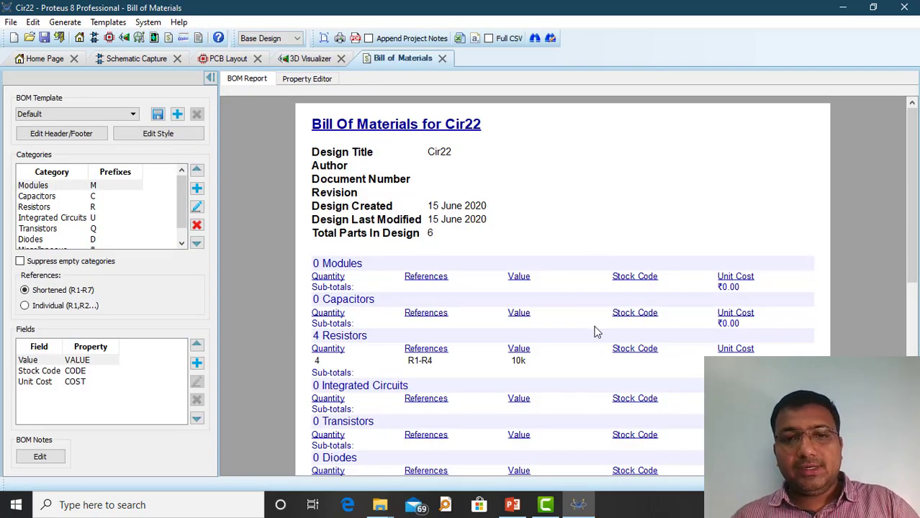
scroll(419, 365, "down", 2)
scroll(347, 340, "down", 6)
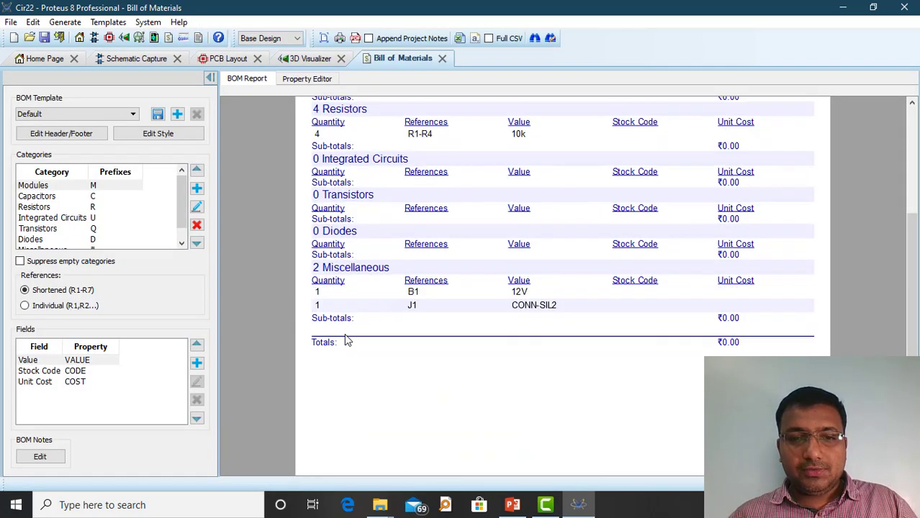
- Review the Bill of Materials report from the design header through its categories to the totals, and close it
scroll(396, 334, "up", 3)
scroll(352, 367, "down", 1)
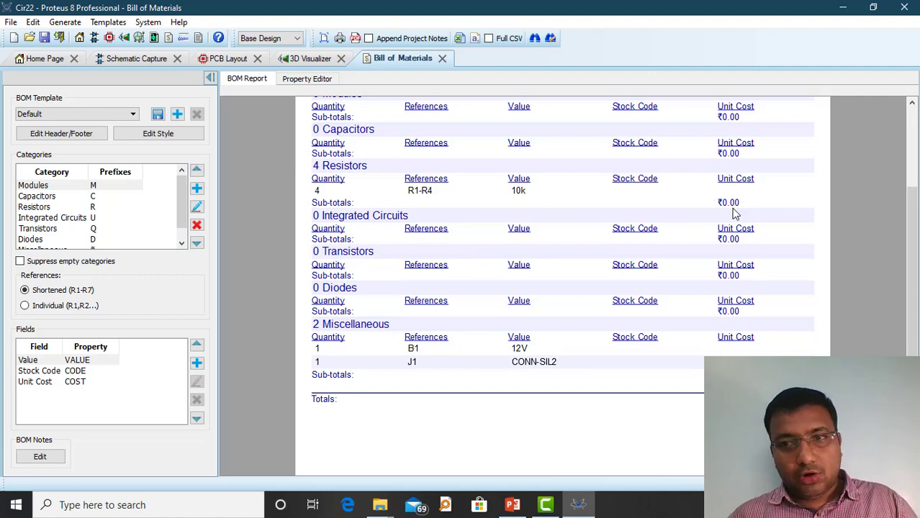
scroll(665, 307, "up", 4)
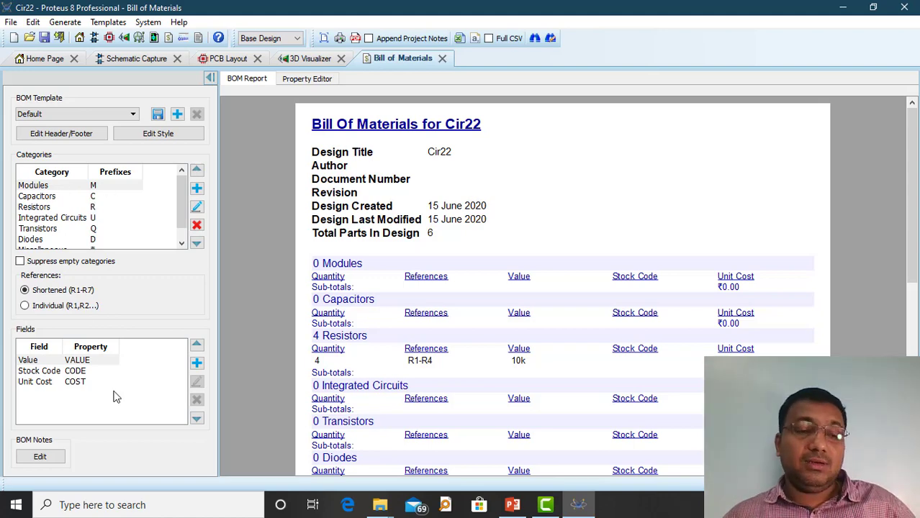
scroll(604, 330, "down", 6)
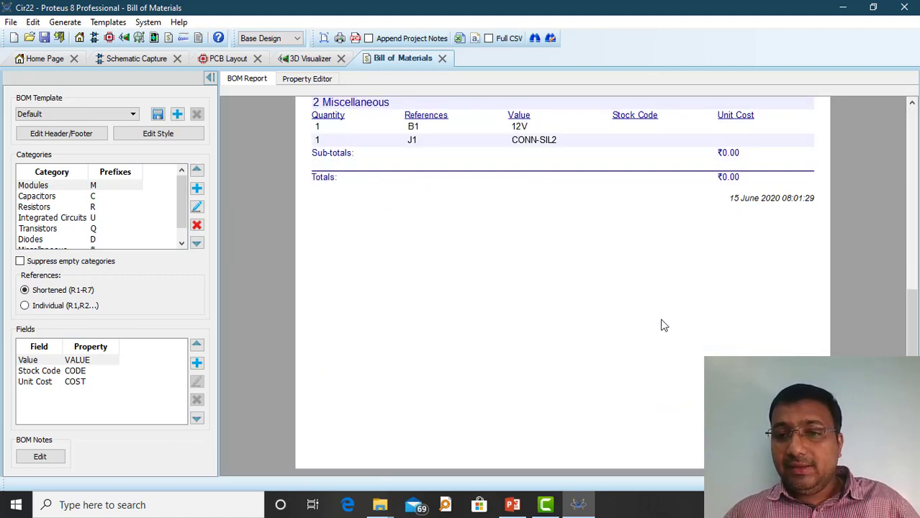
scroll(662, 343, "up", 6)
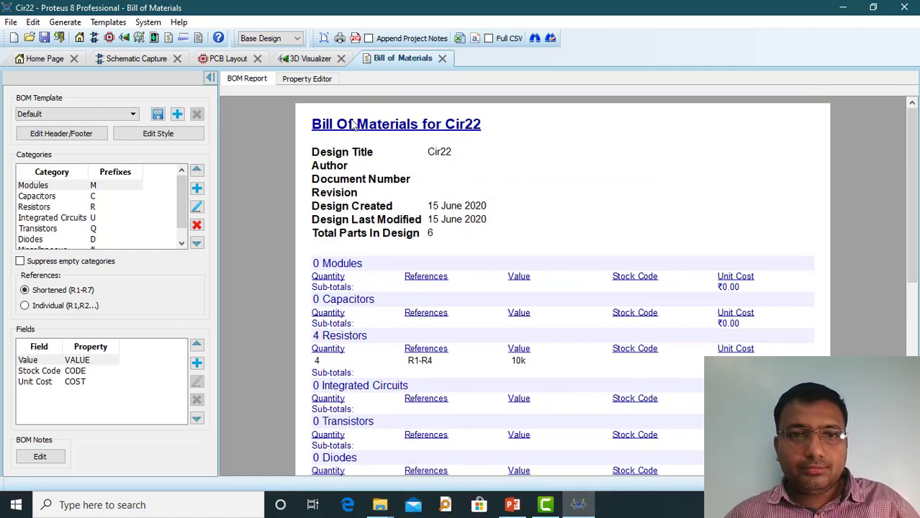
scroll(442, 261, "down", 3)
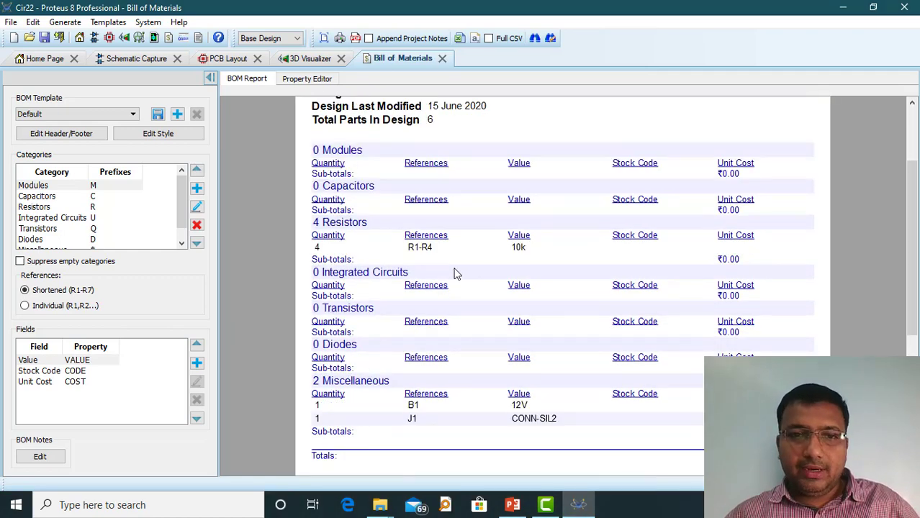
left_click(442, 58)
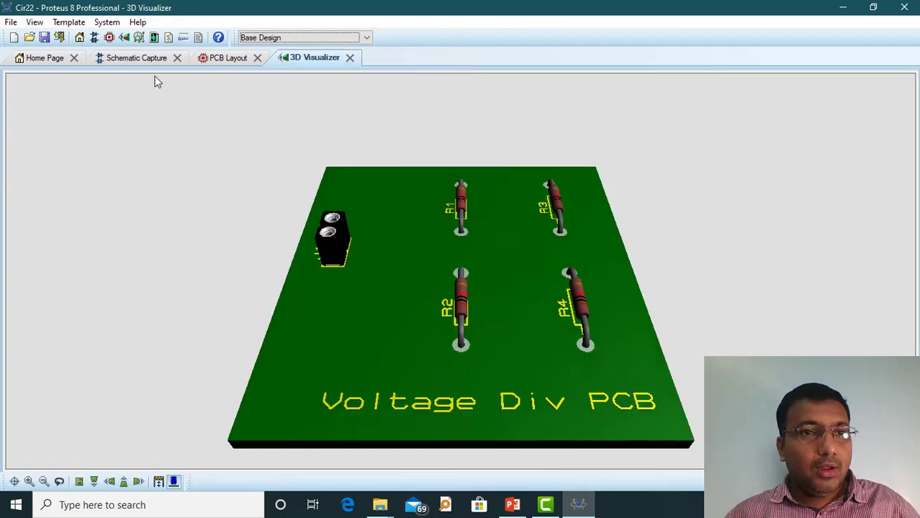
- Review the root sheet's part list in the Design Explorer, and briefly open and close the Gerber Viewer
left_click(152, 39)
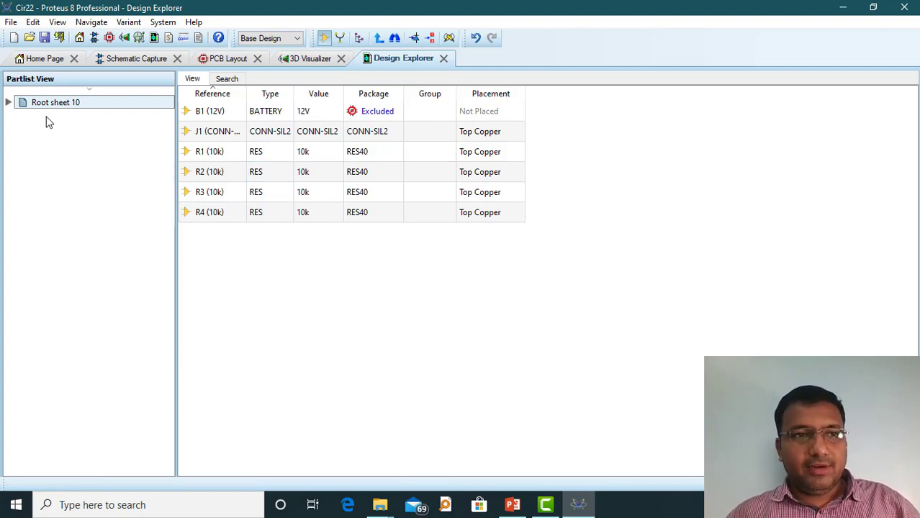
left_click(8, 103)
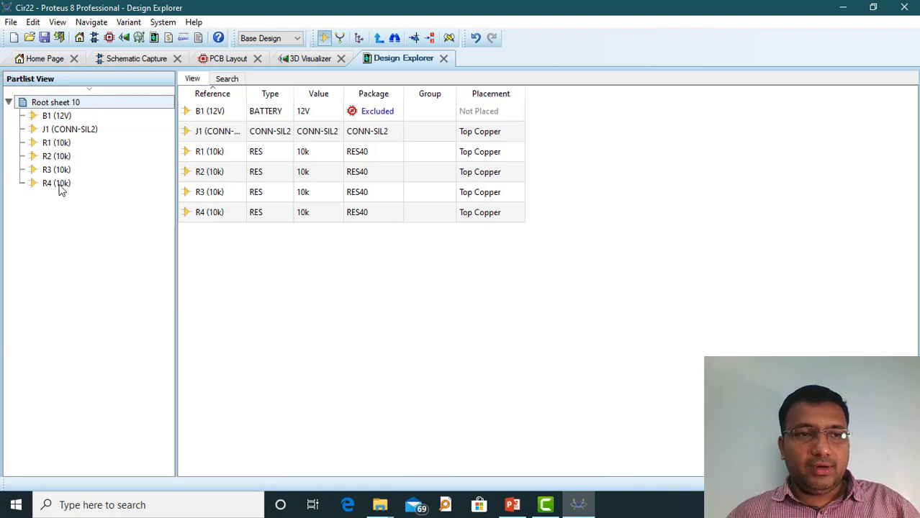
left_click(8, 103)
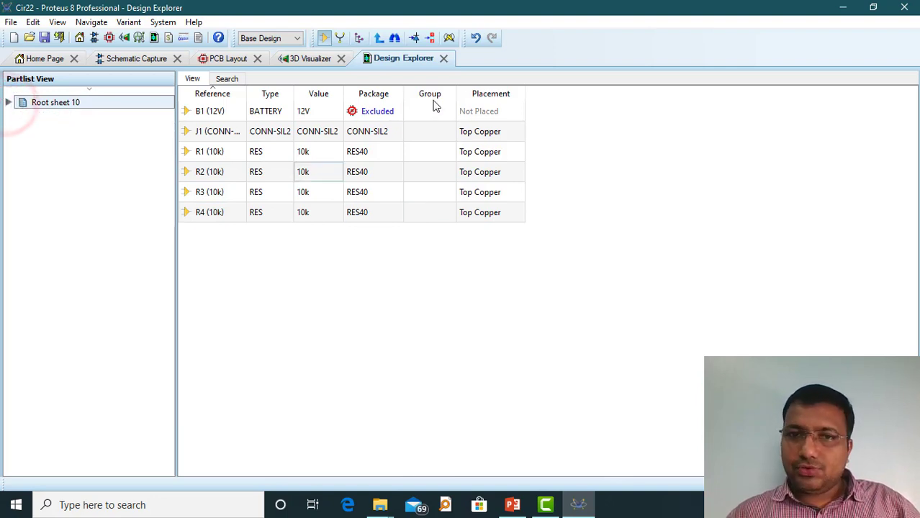
left_click(139, 38)
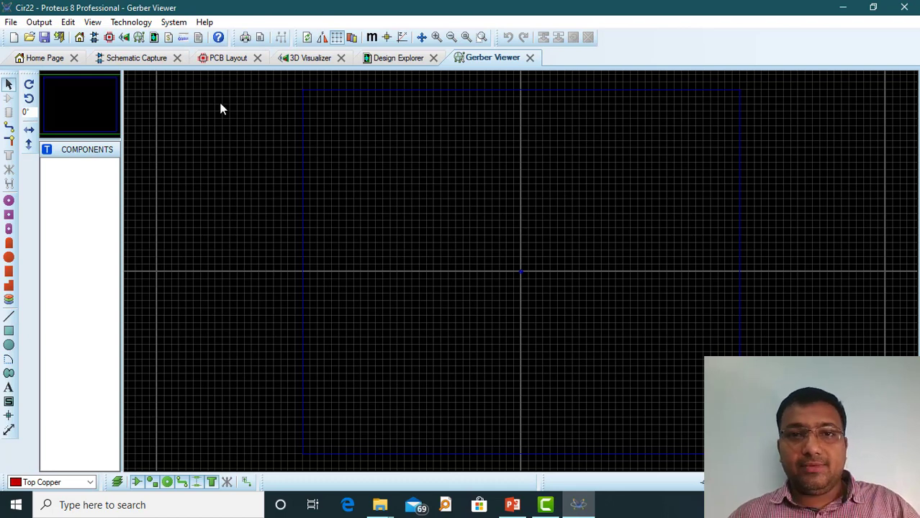
left_click(530, 58)
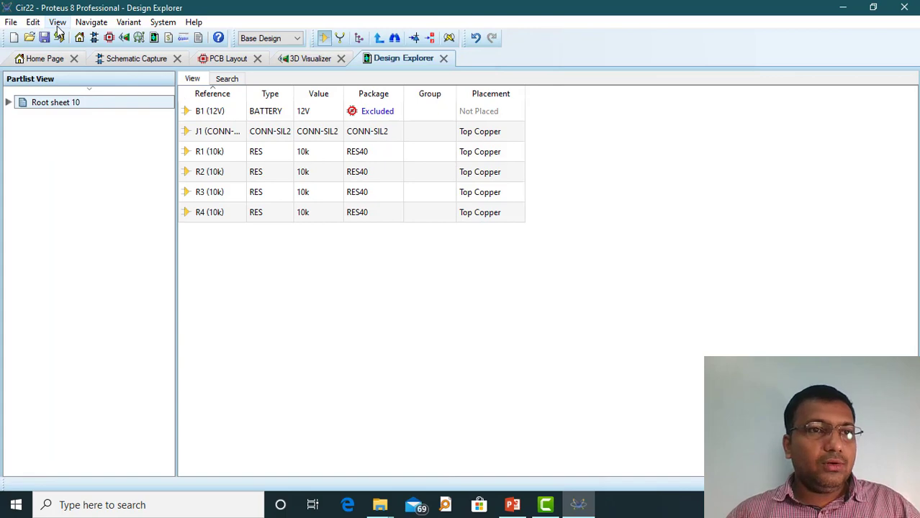
- Start a bitmap export of the PCB layout and exclude the Top Copper, Top Silk and Mech 1 layers
left_click(227, 58)
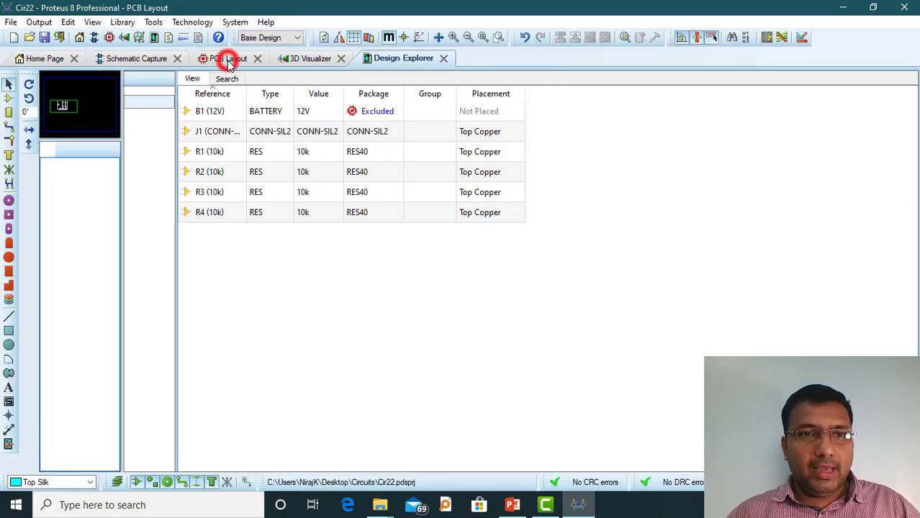
left_click(39, 22)
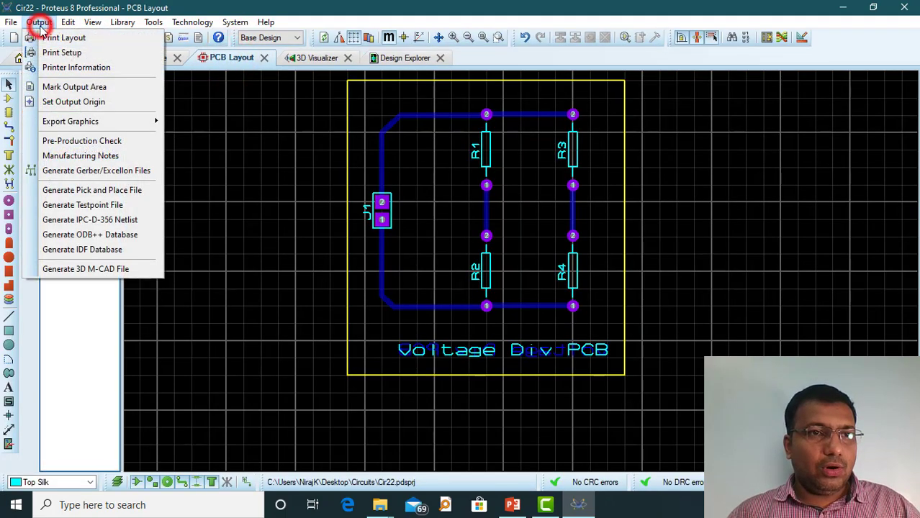
left_click(57, 122)
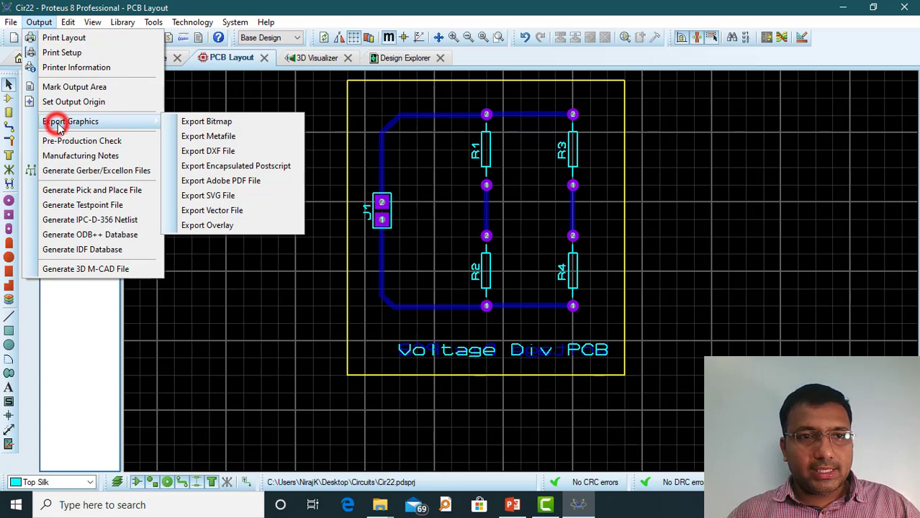
left_click(226, 123)
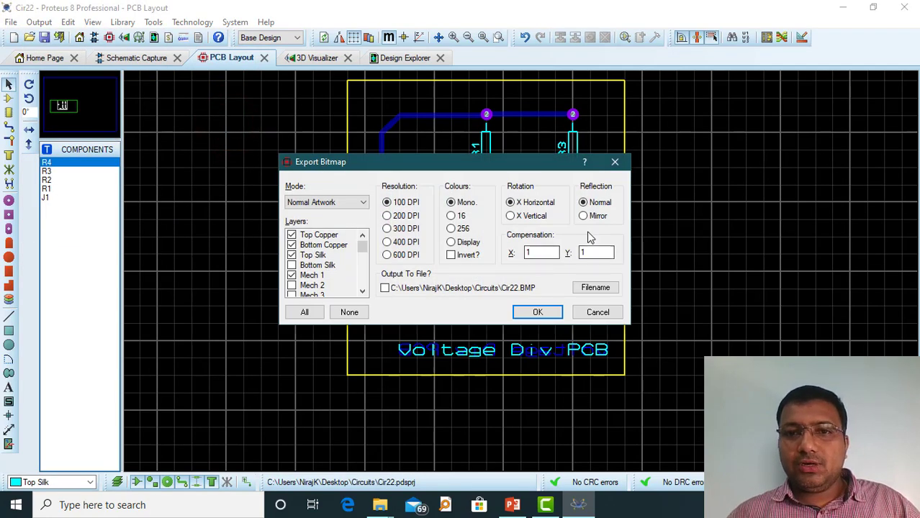
left_click(292, 237)
left_click(292, 254)
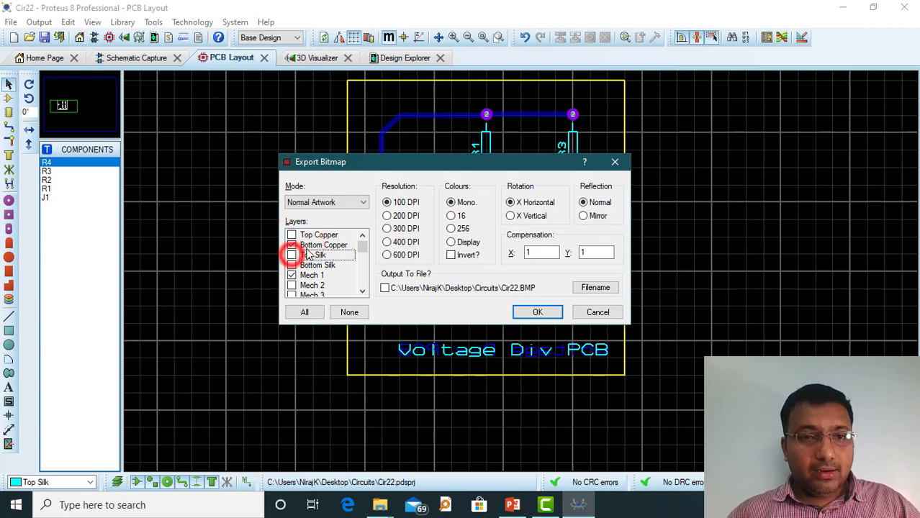
left_click(291, 276)
- Exclude the Top Resist and Bottom Resist layers from the bitmap export, keeping Board Edge included
scroll(334, 278, "down", 7)
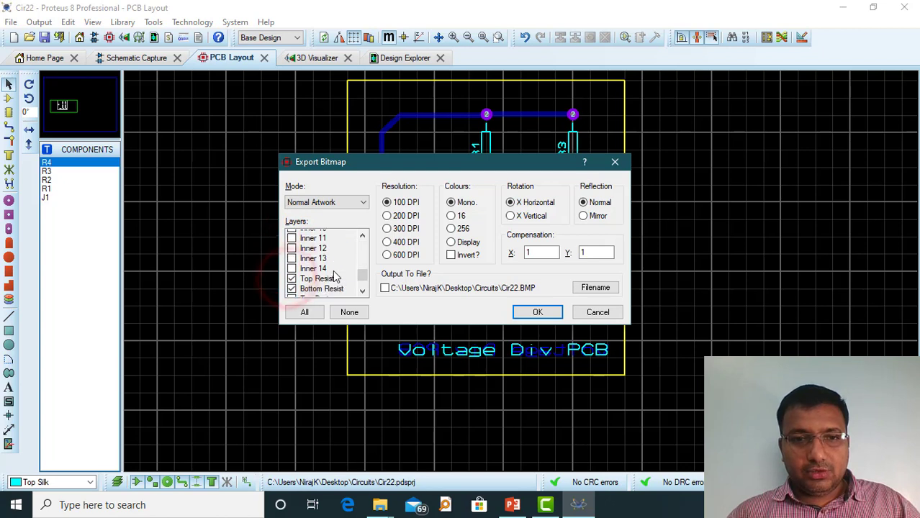
left_click(300, 246)
left_click(306, 255)
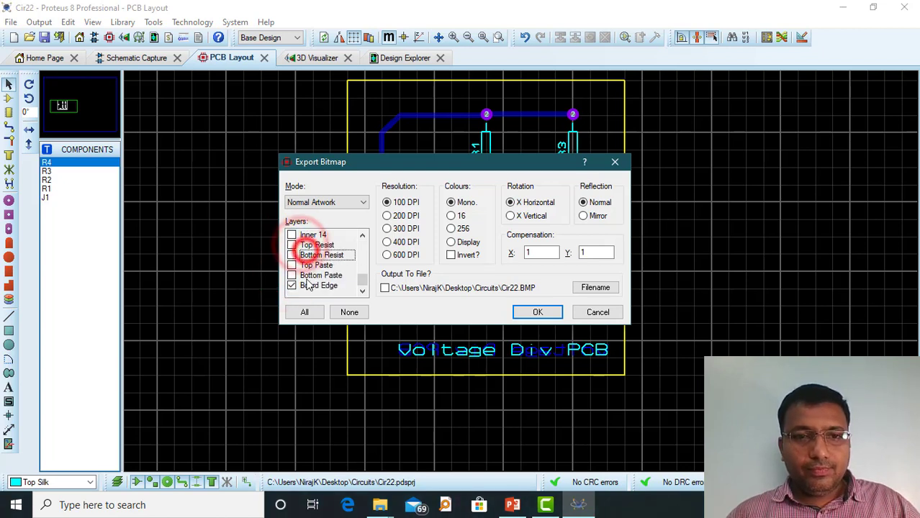
left_click(306, 286)
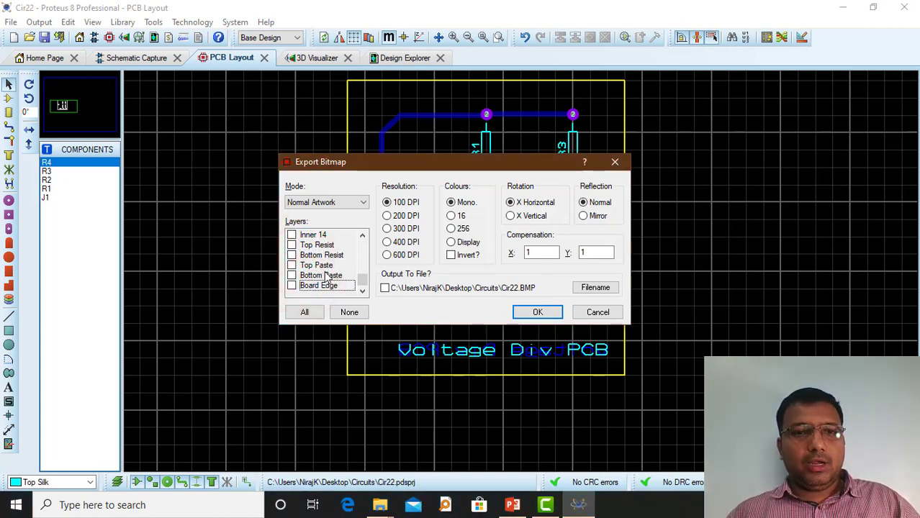
scroll(326, 276, "up", 5)
scroll(326, 277, "down", 5)
left_click(320, 287)
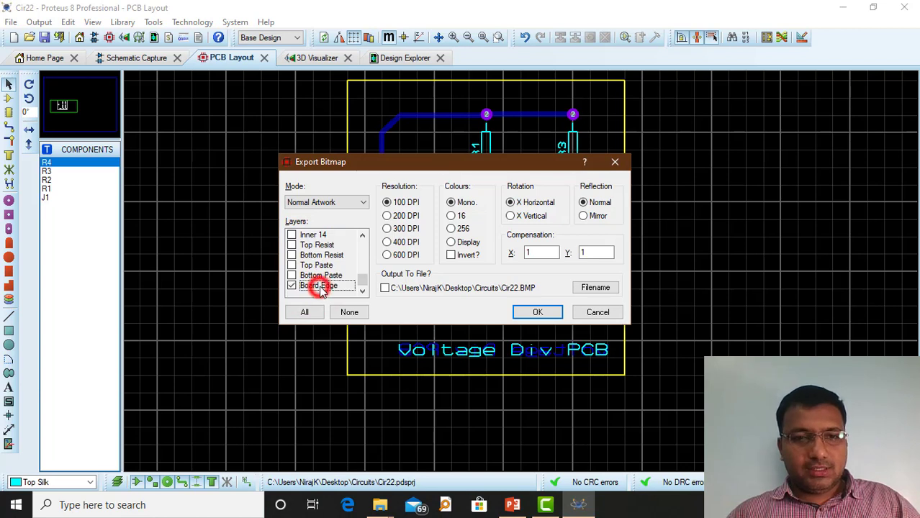
scroll(324, 282, "up", 5)
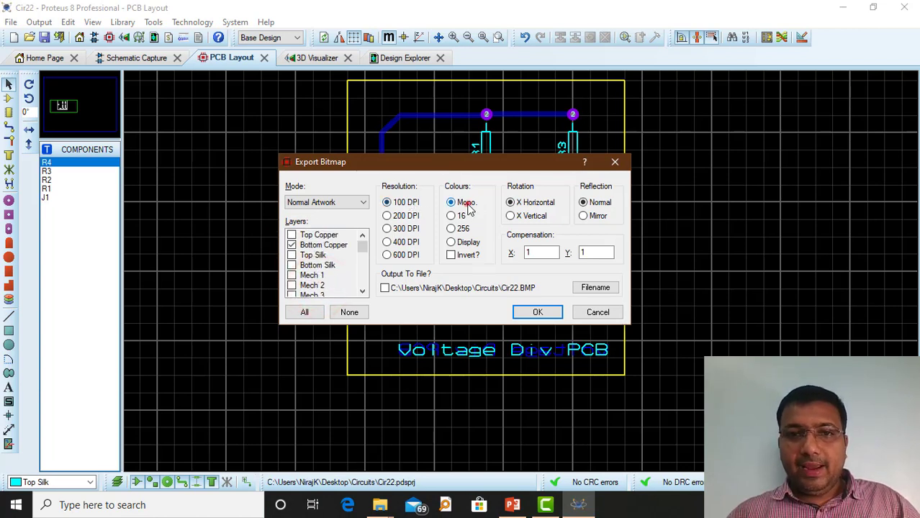
- Set the reflection to Mirror, enable output to the file Cir22.BMP, and export the bitmap
left_click(587, 217)
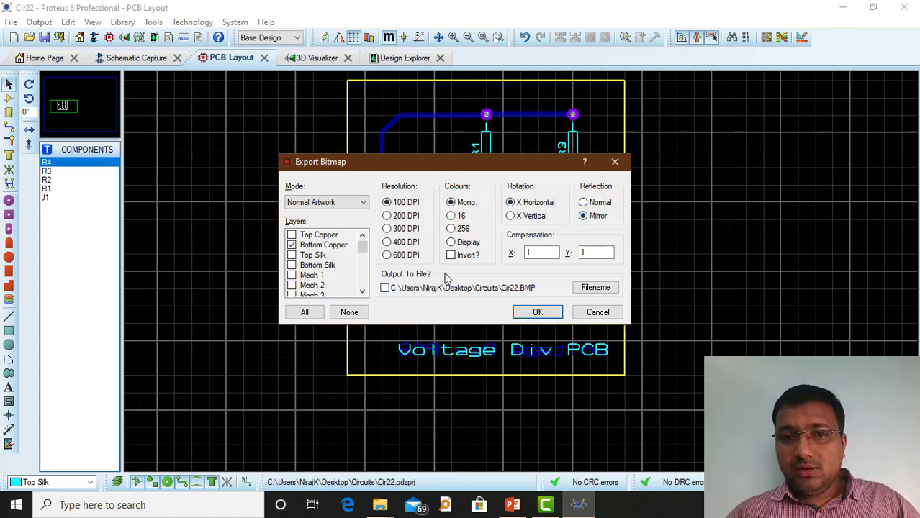
left_click(401, 284)
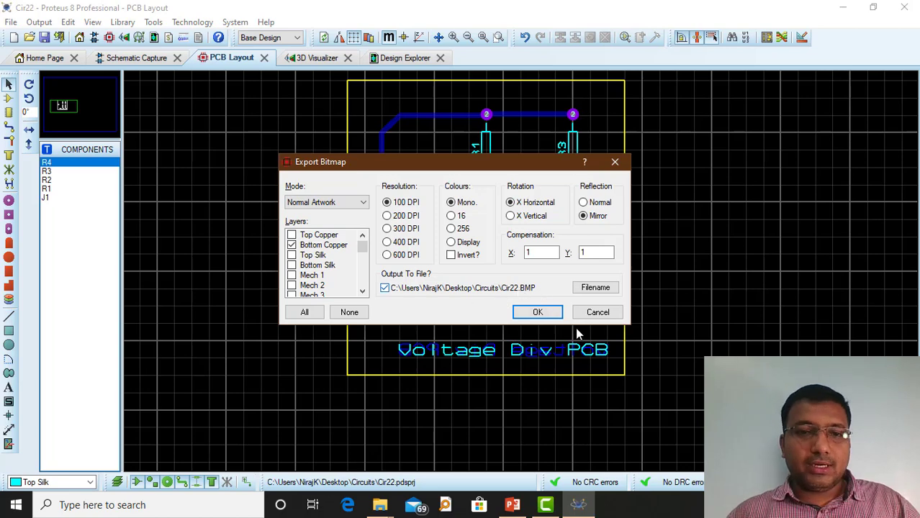
left_click(541, 312)
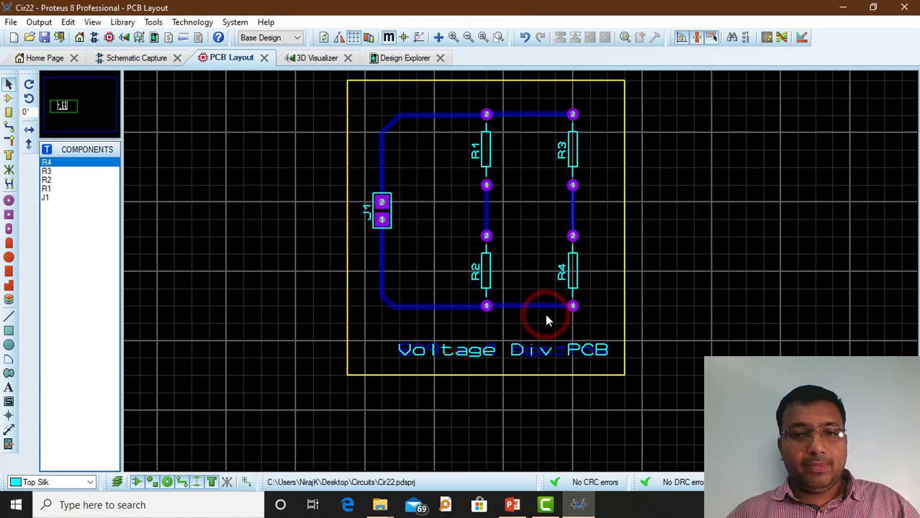
- Switch to File Explorer, close a spare 8051 folder window, and find the exported bitmap in the Circuits folder
left_click(383, 506)
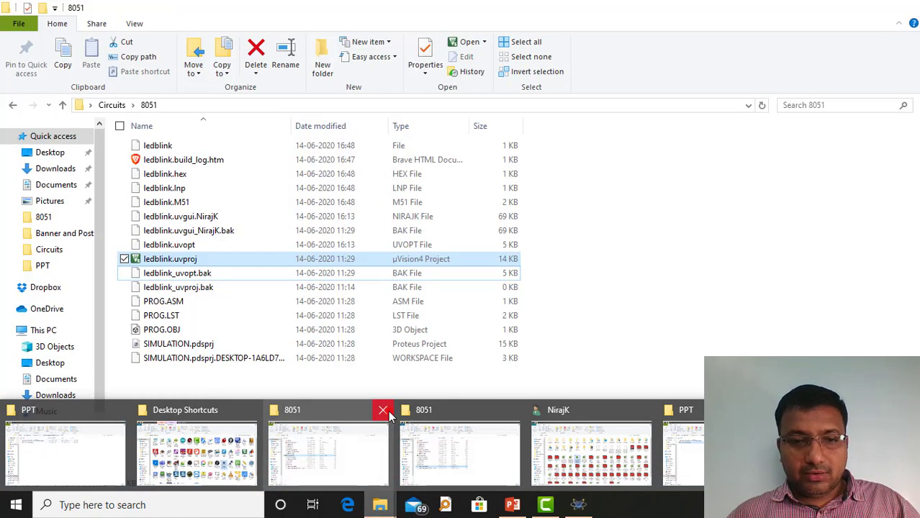
left_click(387, 411)
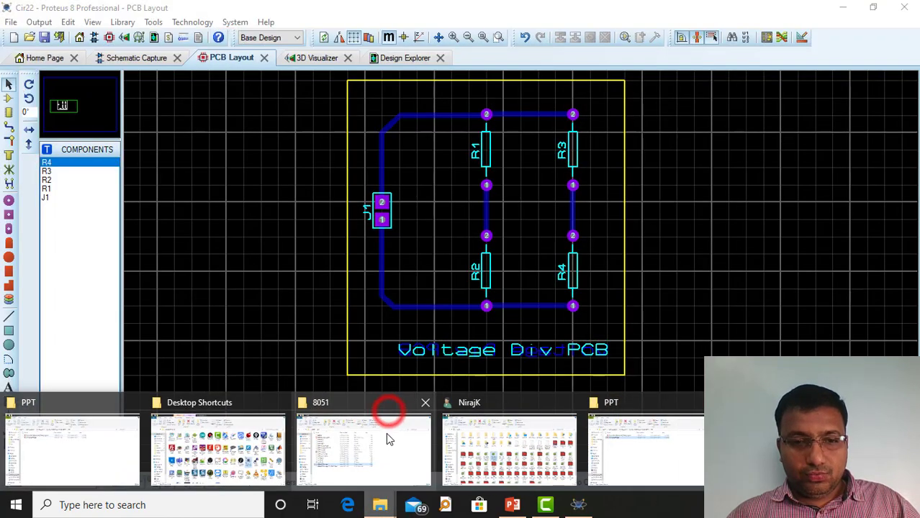
left_click(389, 435)
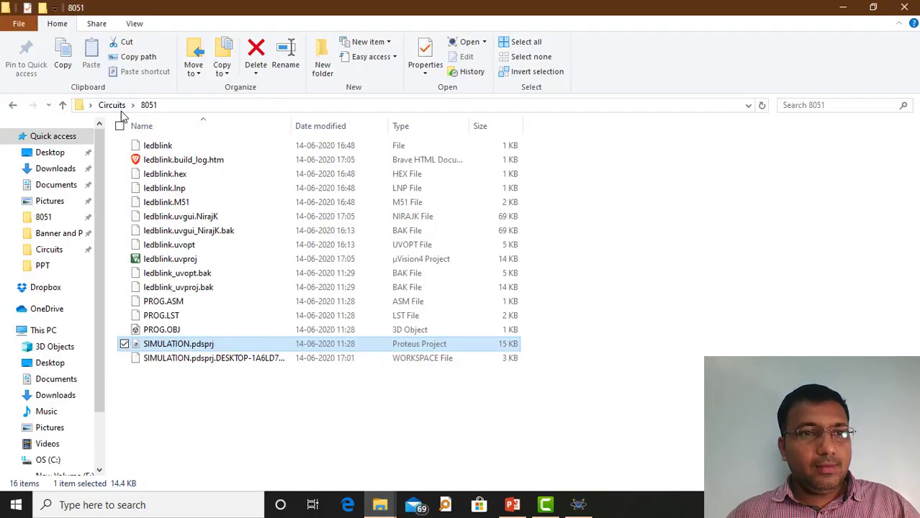
left_click(115, 108)
scroll(480, 293, "down", 8)
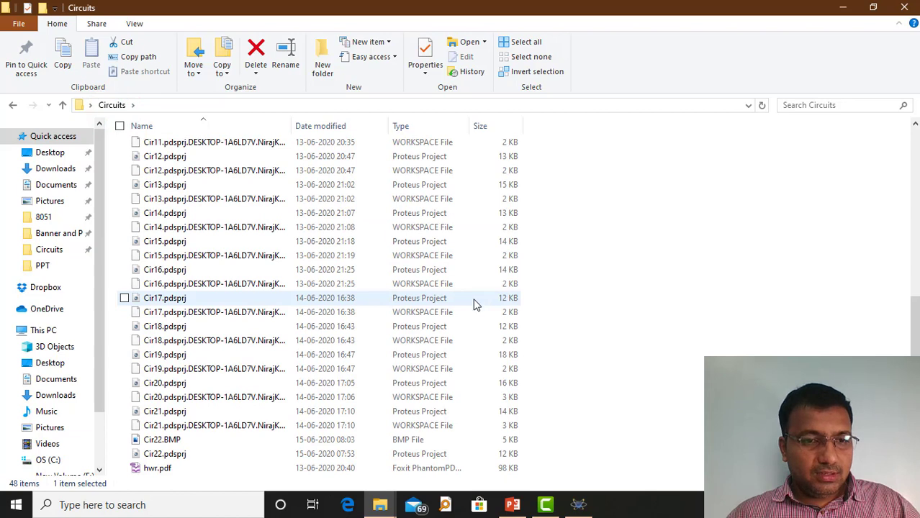
- Open Cir22.BMP in the Picasa image viewer
left_click(176, 439)
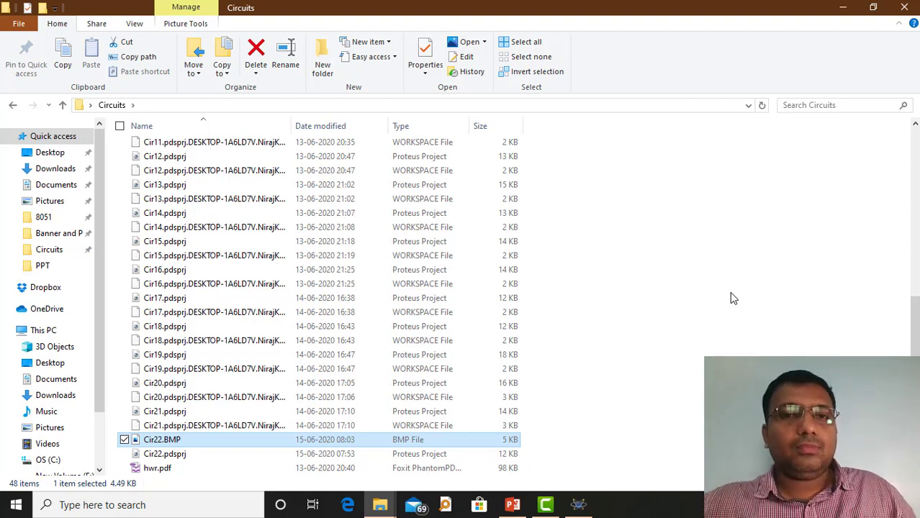
key("Return")
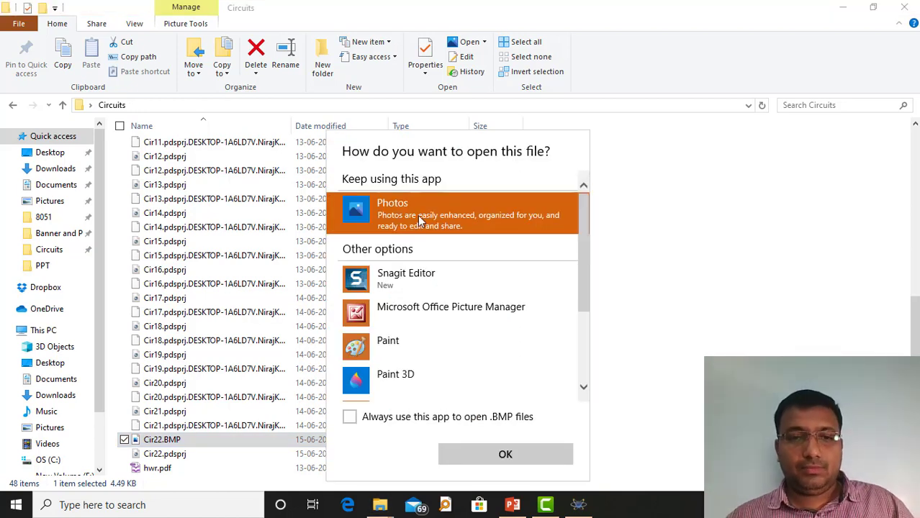
scroll(430, 341, "down", 2)
double_click(423, 313)
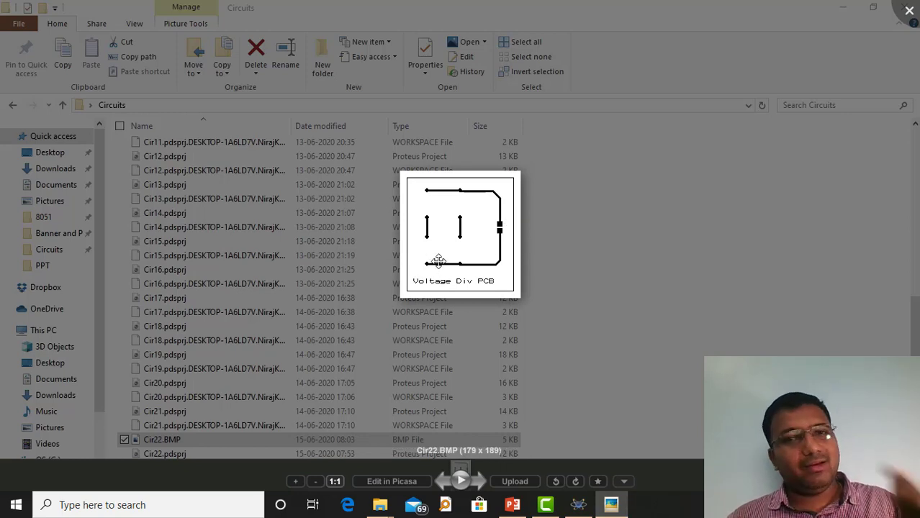
- Examine the exported mirrored artwork up close, close the image, and return to the PCB layout in Proteus to inspect the traces
scroll(468, 253, "up", 8)
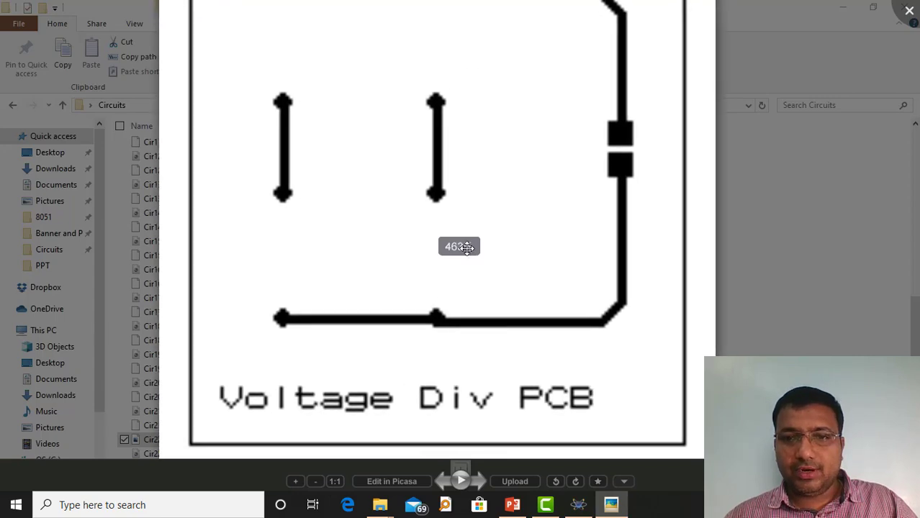
scroll(467, 247, "down", 4)
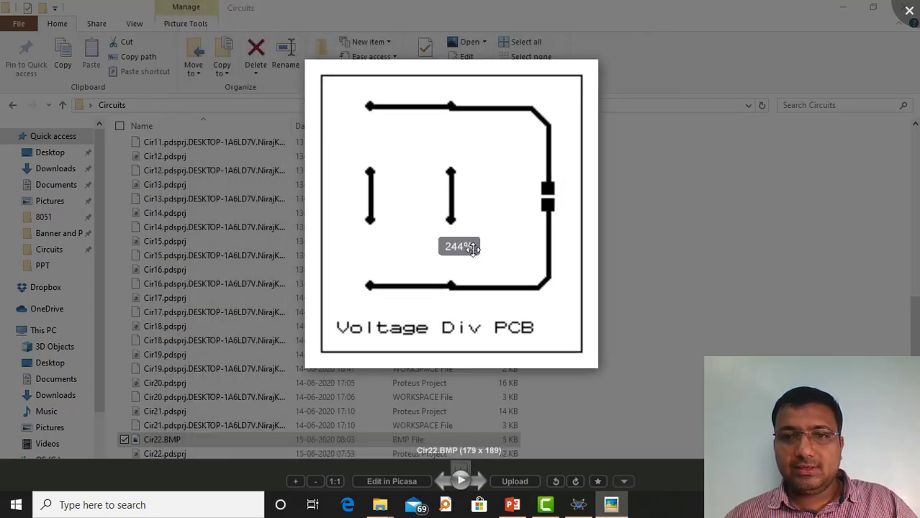
left_click(909, 10)
left_click(580, 504)
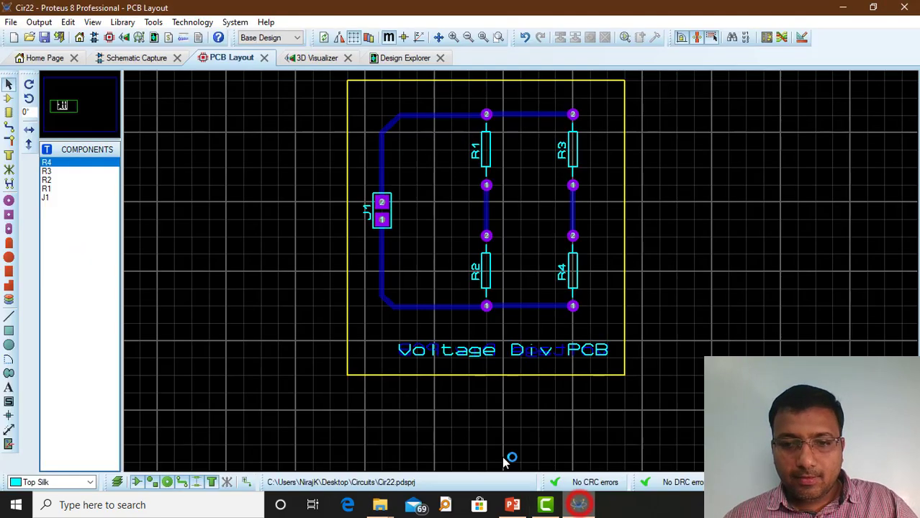
scroll(387, 124, "up", 3)
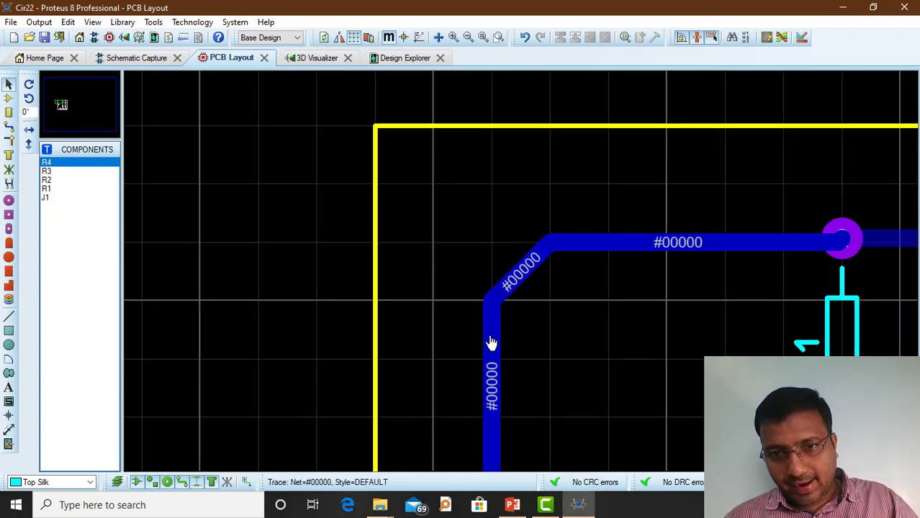
- Delete the bottom copper route that connects J1 pin 2 to R1 pin 2
right_click(671, 243)
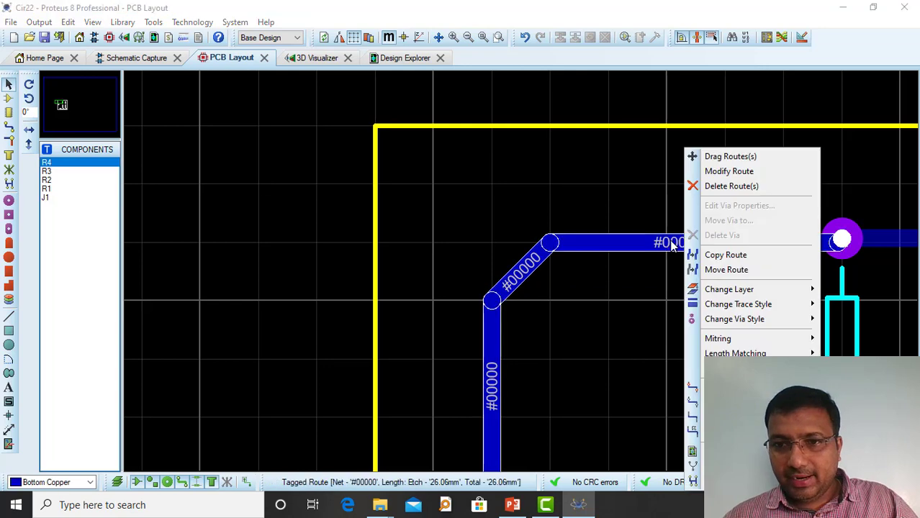
right_click(670, 241)
right_click(670, 240)
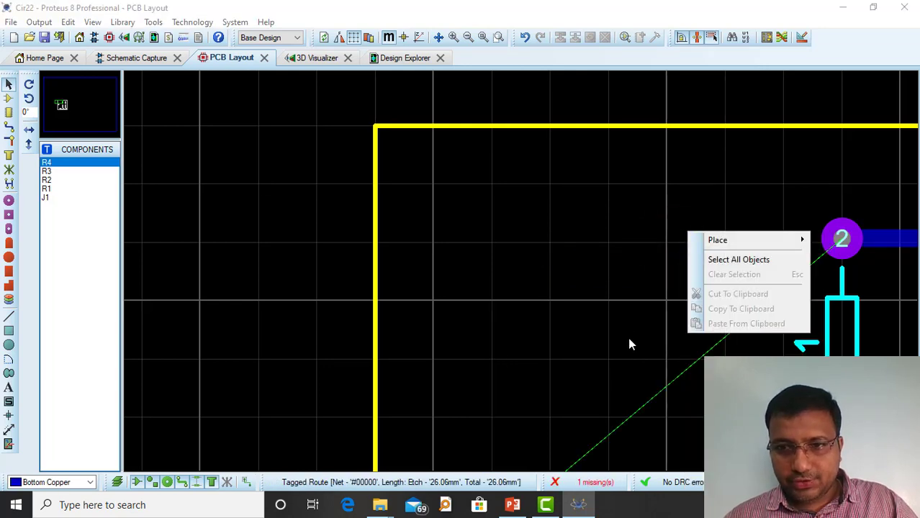
left_click(581, 305)
scroll(591, 328, "down", 2)
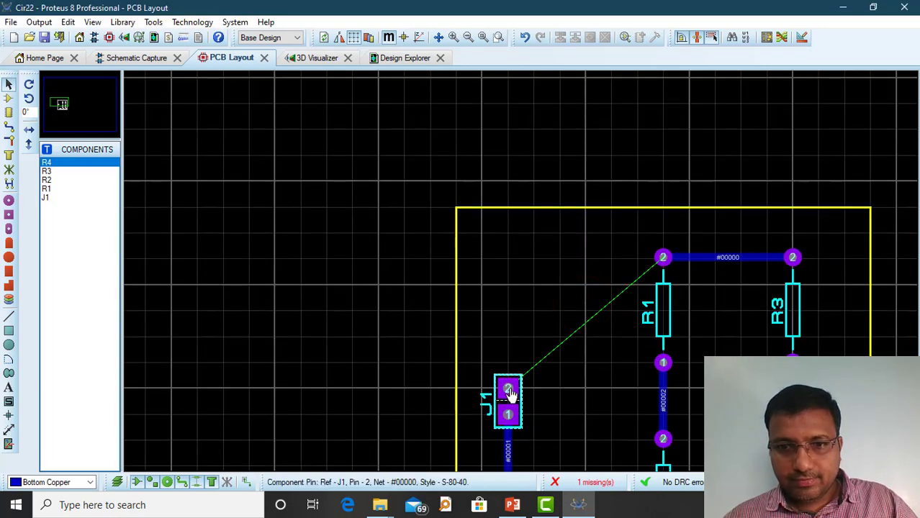
- Route a DEFAULT bottom copper trace from J1 pin 2 to R1 pin 2 with a single right-angle corner
left_click(9, 127)
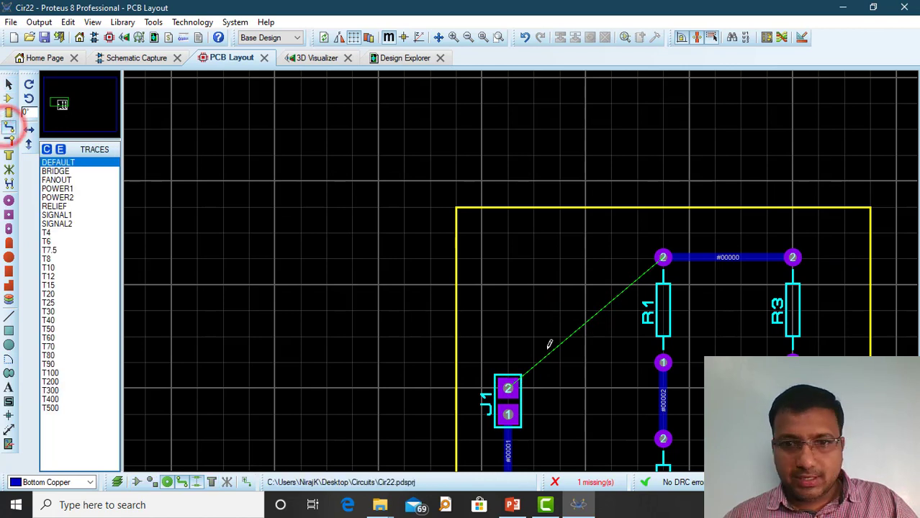
left_click(512, 383)
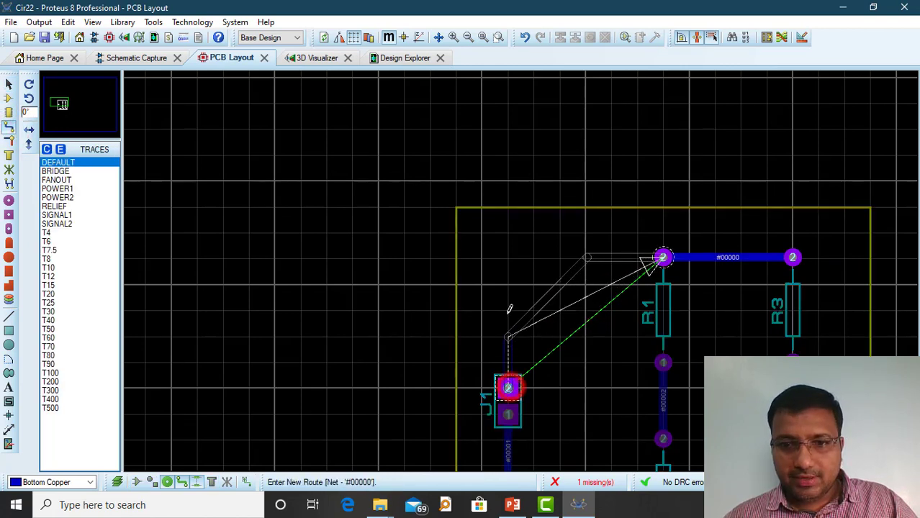
left_click(510, 256)
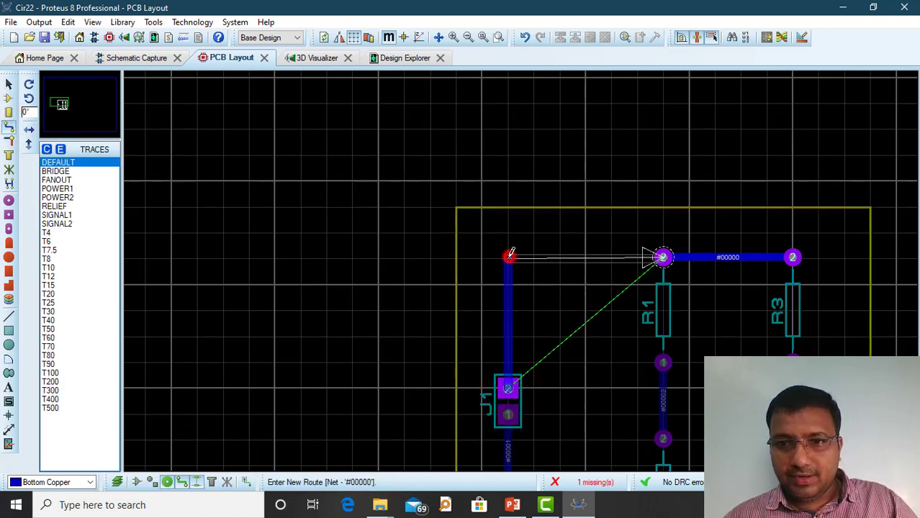
left_click(663, 257)
scroll(521, 262, "up", 3)
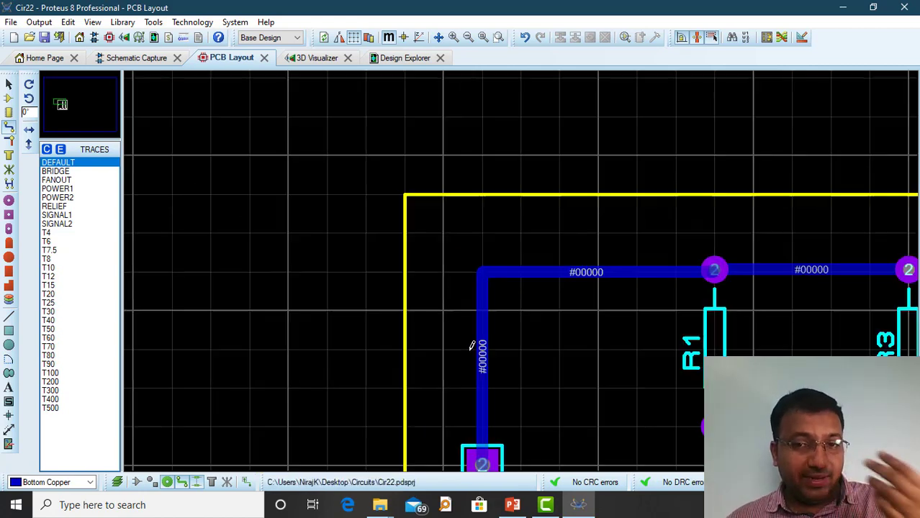
- Delete the right-angled route between J1 pin 2 and R1 pin 2
scroll(474, 307, "down", 2)
right_click(540, 271)
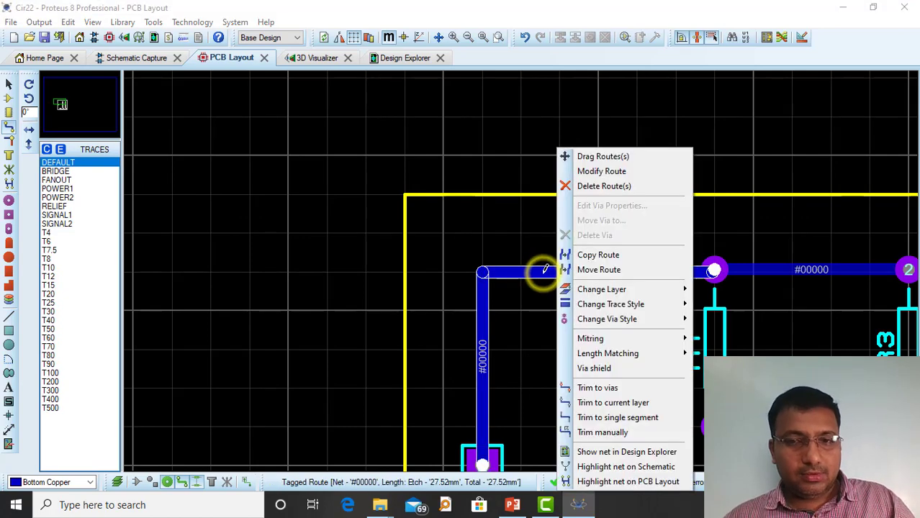
left_click(626, 187)
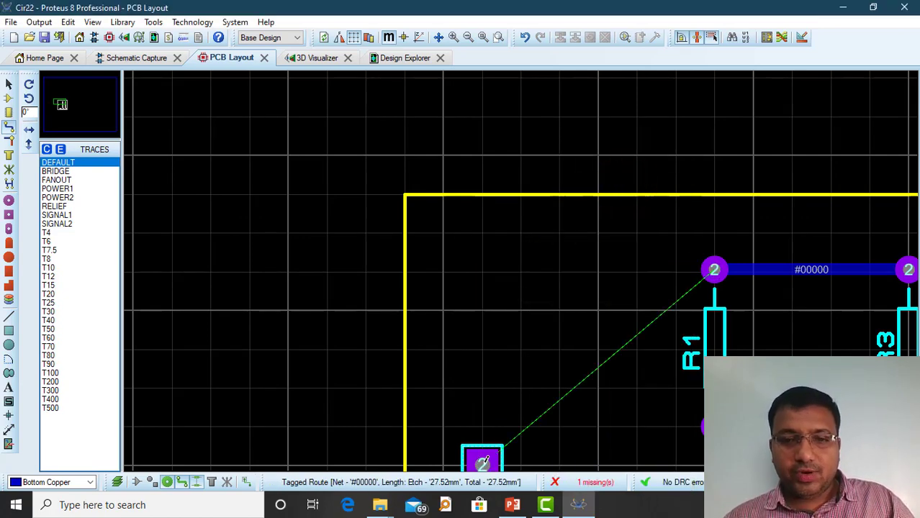
- Route the J1 pin 2 to R1 pin 2 trace on bottom copper with a diagonal 45-degree segment at the corner
left_click(484, 466)
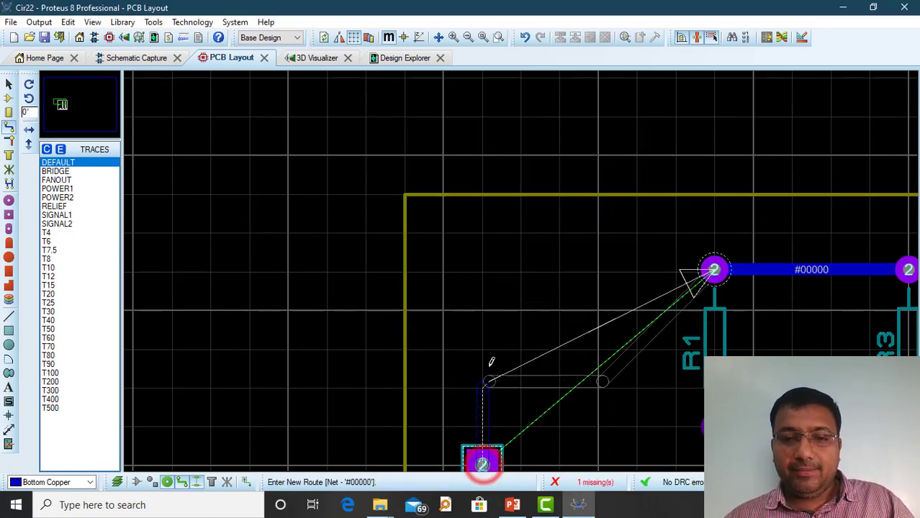
left_click(483, 310)
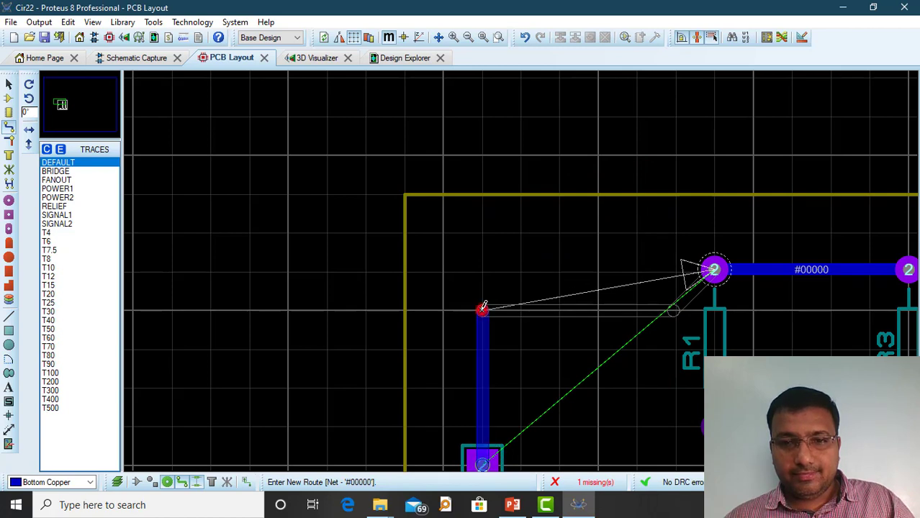
left_click(522, 272)
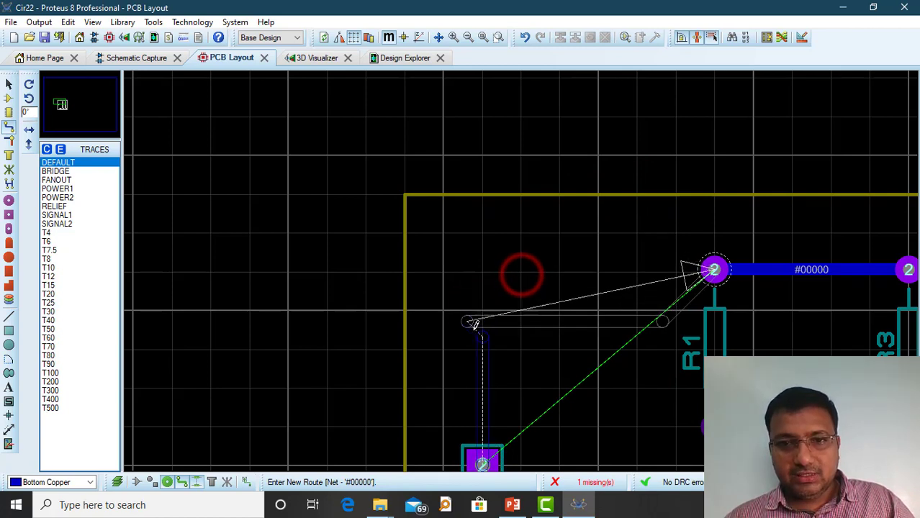
left_click(518, 268)
left_click(716, 268)
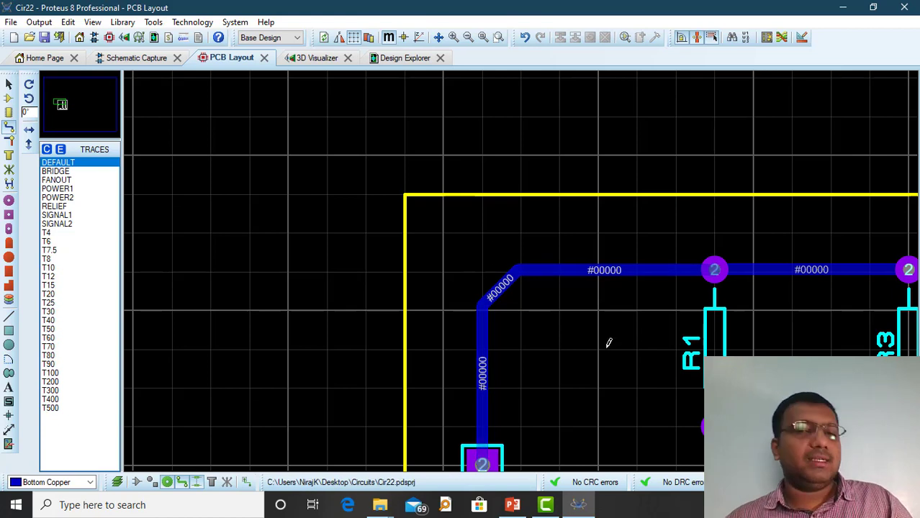
scroll(613, 339, "up", 1)
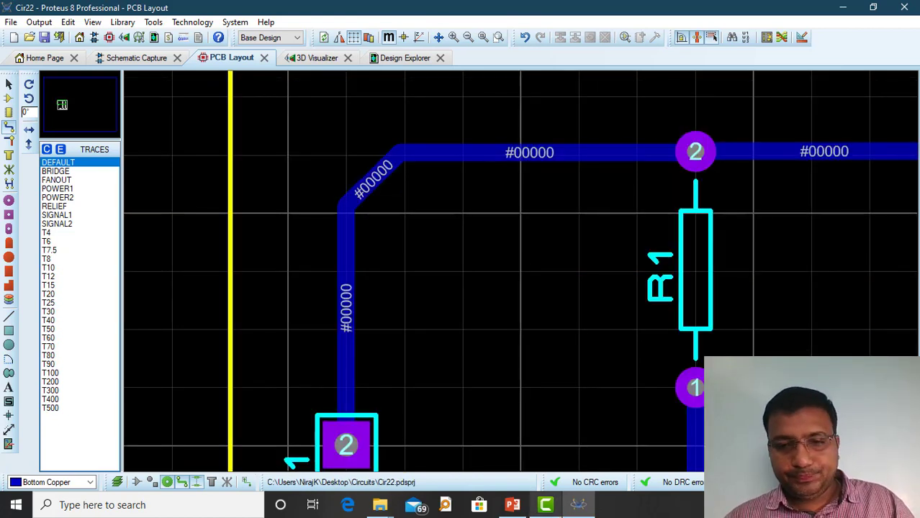
- Start generating the Gerber/Excellon files, run the pre-production check on the layout, and close its report
left_click(581, 503)
left_click(583, 504)
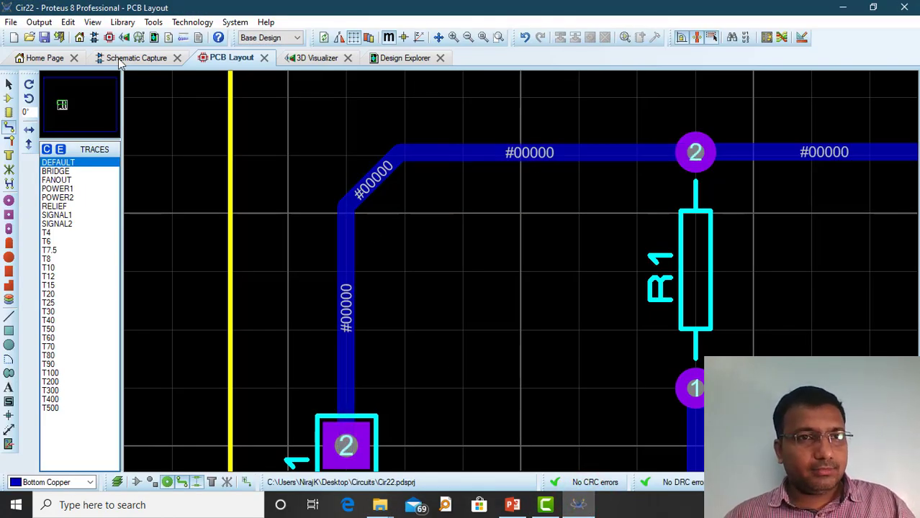
left_click(39, 22)
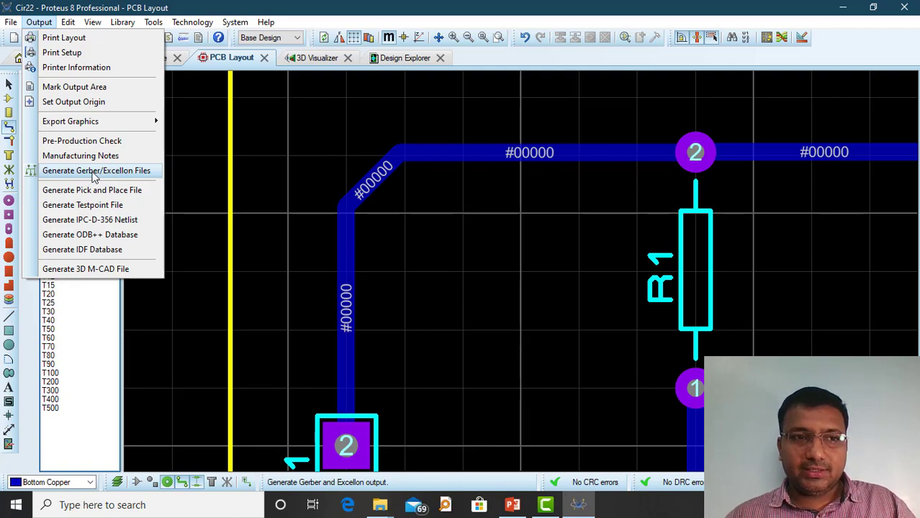
left_click(93, 176)
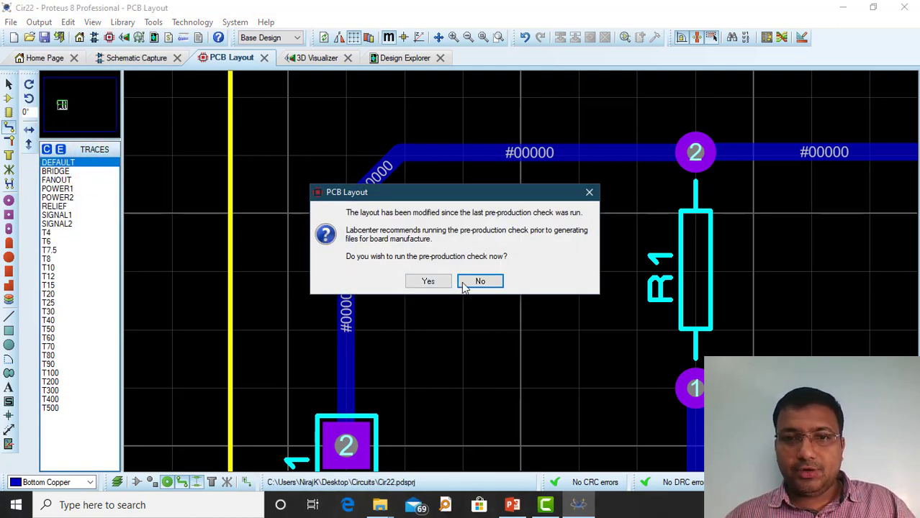
left_click(428, 281)
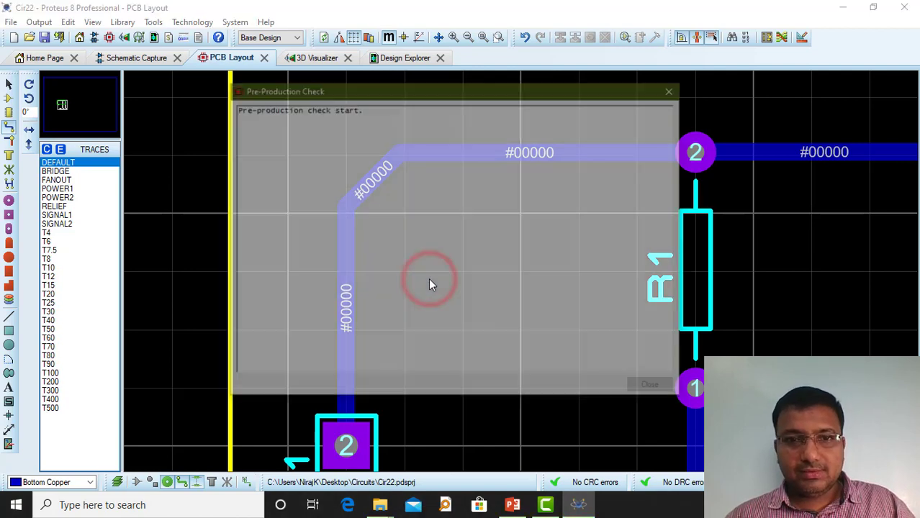
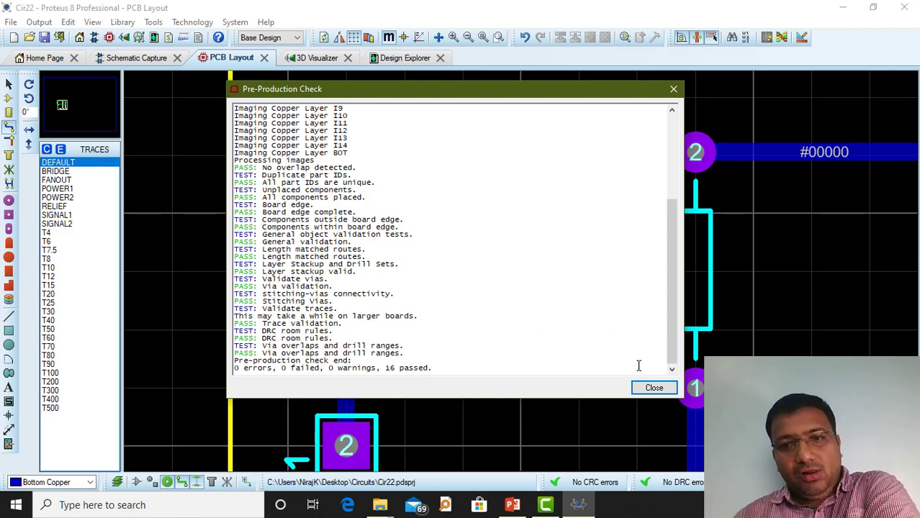
left_click(651, 389)
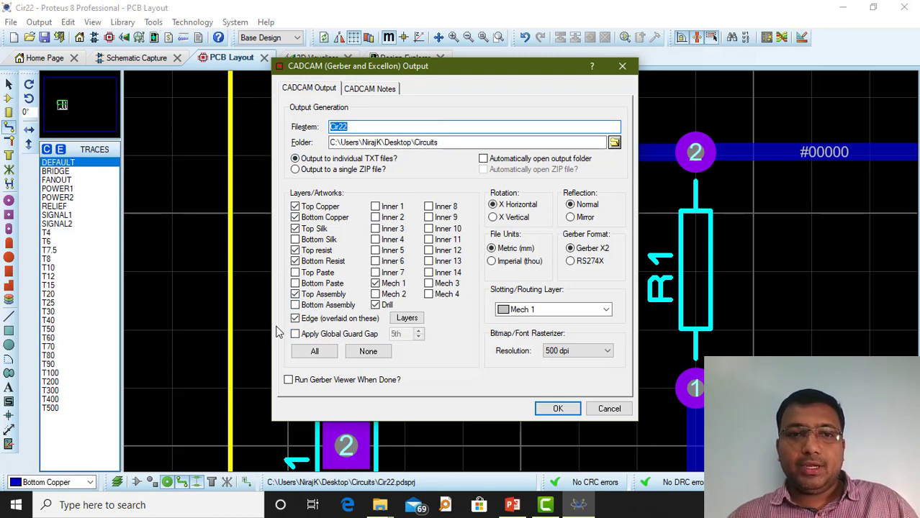
- Output the Cir22 Gerber files to a single ZIP file, with the Gerber Viewer run when done, and load the preselected layers
left_click(295, 170)
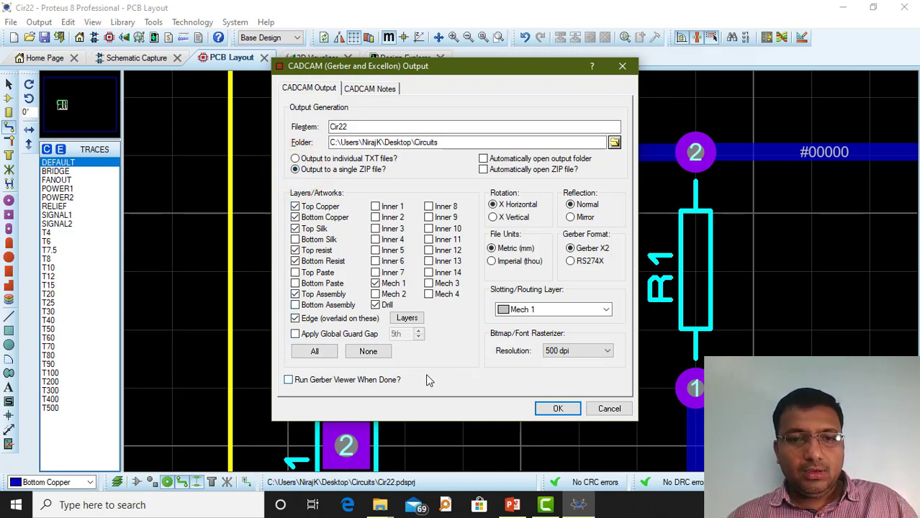
left_click(557, 415)
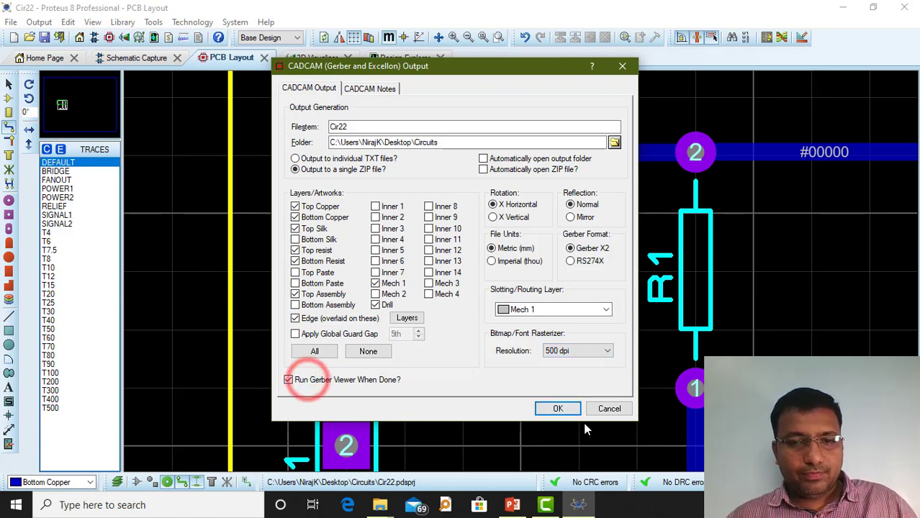
left_click(558, 408)
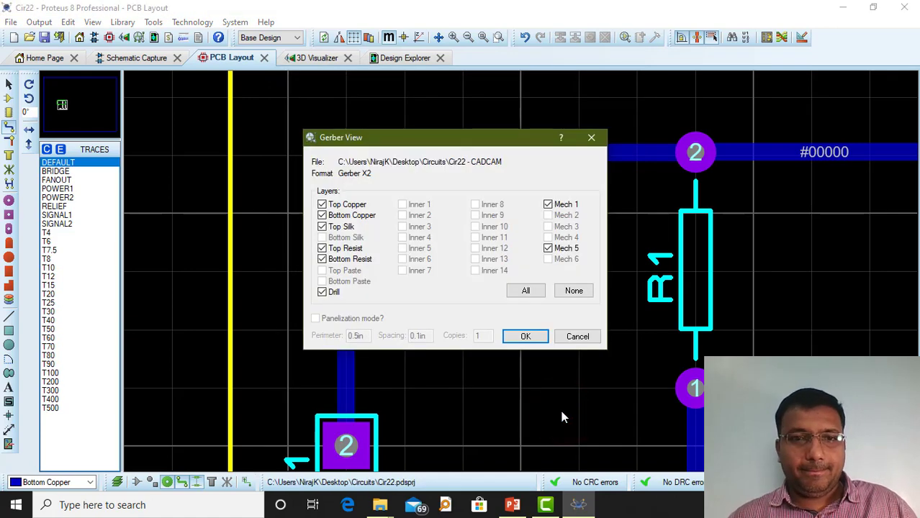
left_click(528, 339)
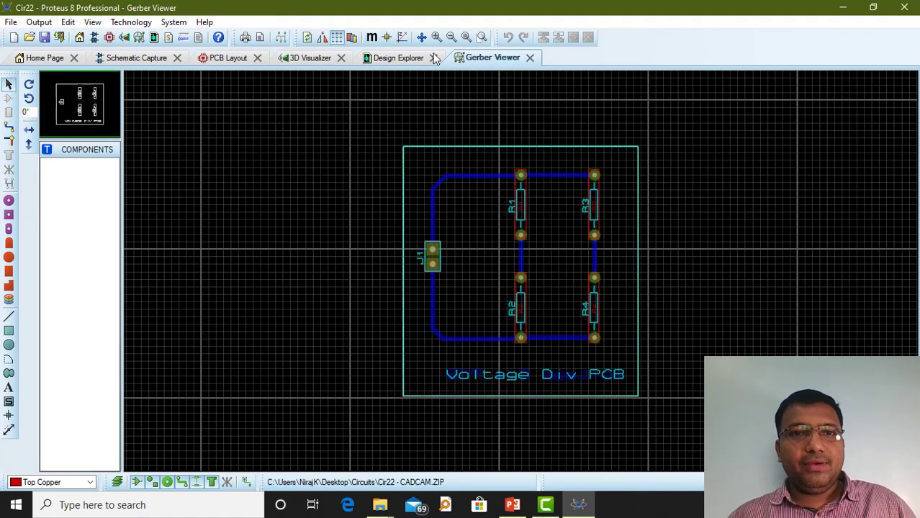
- Examine the generated traces, pads, component outlines and board label up close in the Gerber Viewer
scroll(522, 277, "up", 3)
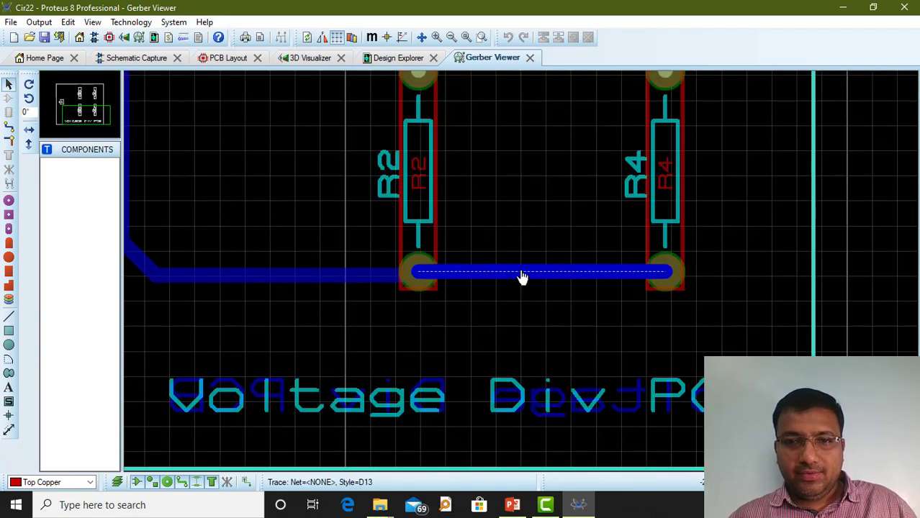
scroll(522, 277, "down", 3)
scroll(476, 185, "up", 3)
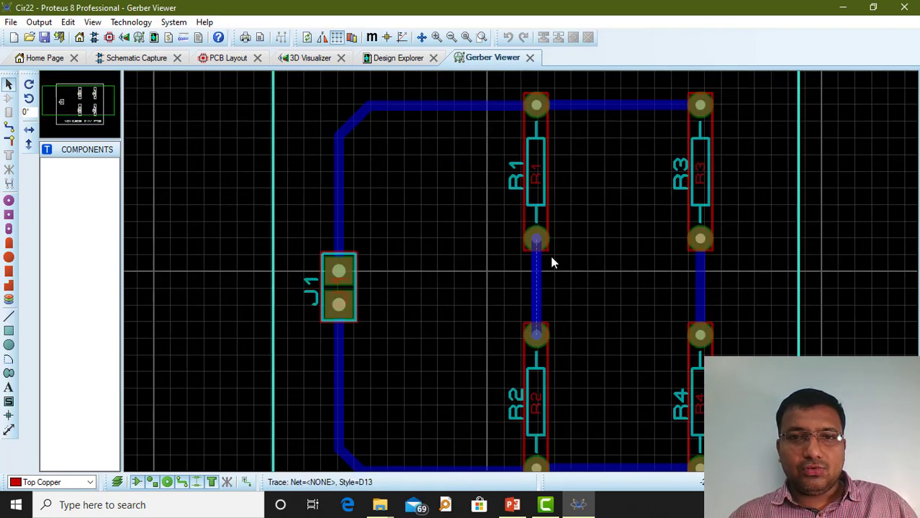
scroll(622, 267, "down", 3)
scroll(543, 316, "up", 2)
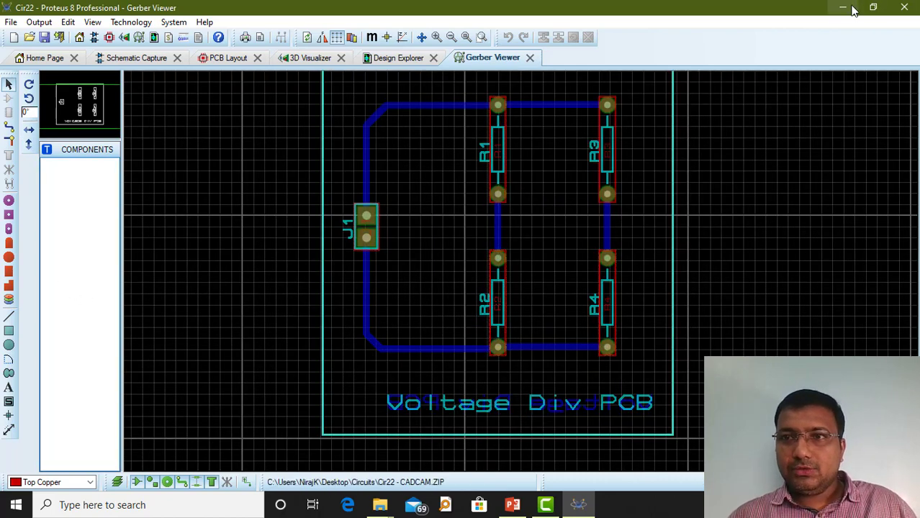
- Switch to File Explorer and extract Cir22 - CADCAM.ZIP in the Circuits folder to its own Cir22 - CADCAM folder
left_click(852, 9)
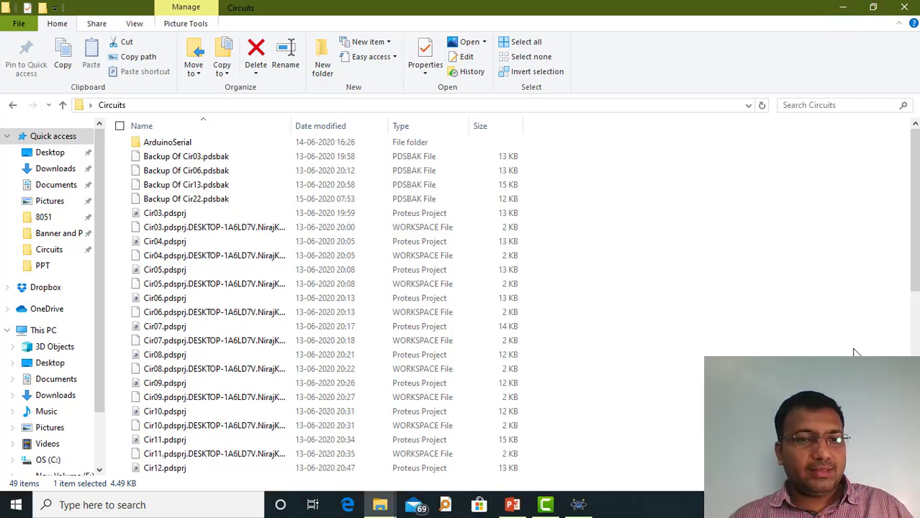
scroll(758, 299, "down", 7)
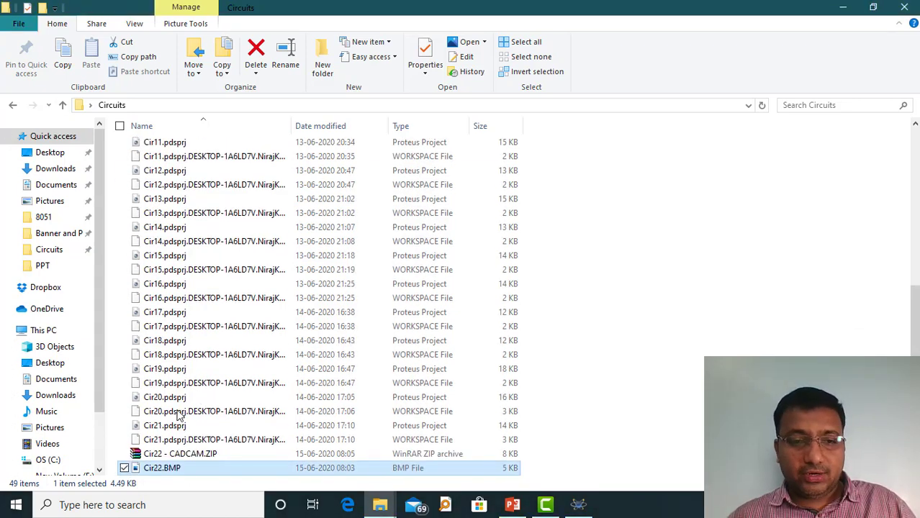
scroll(180, 416, "up", 6)
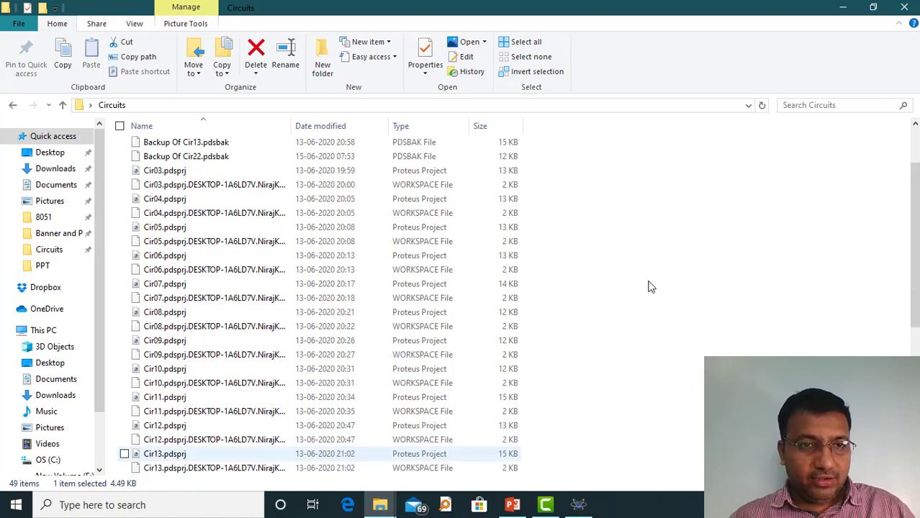
scroll(647, 287, "down", 3)
left_click(736, 254)
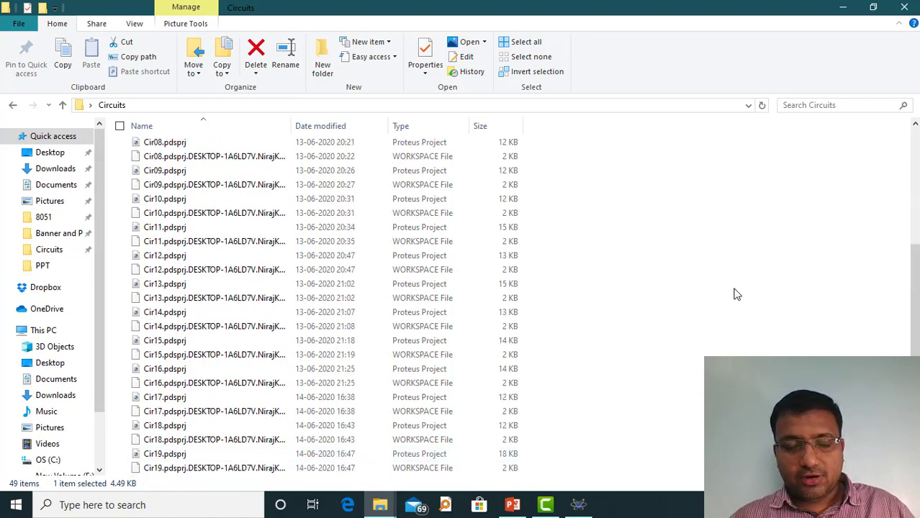
scroll(734, 290, "up", 5)
scroll(732, 320, "down", 6)
scroll(154, 432, "down", 1)
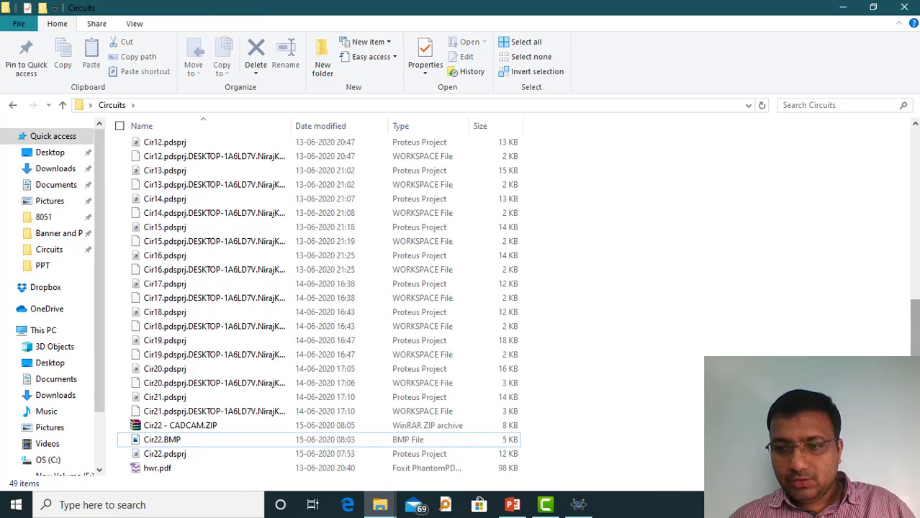
left_click(153, 427)
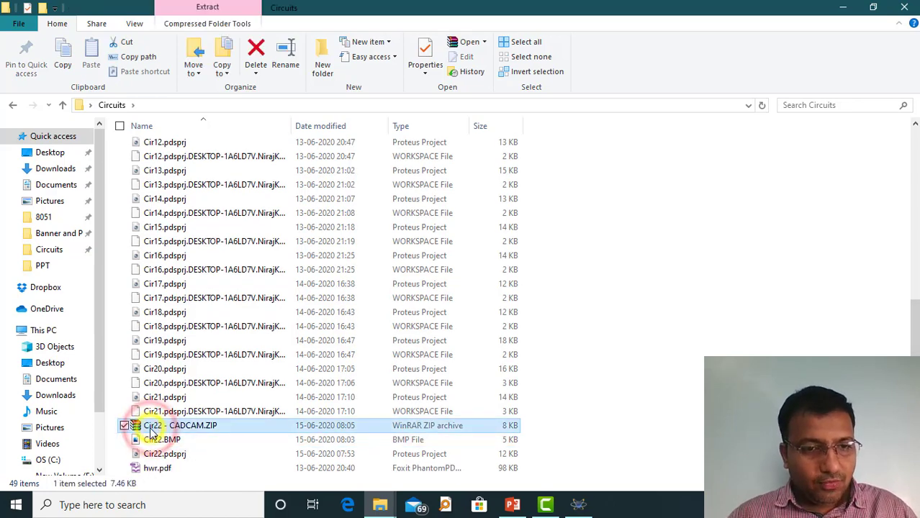
right_click(152, 431)
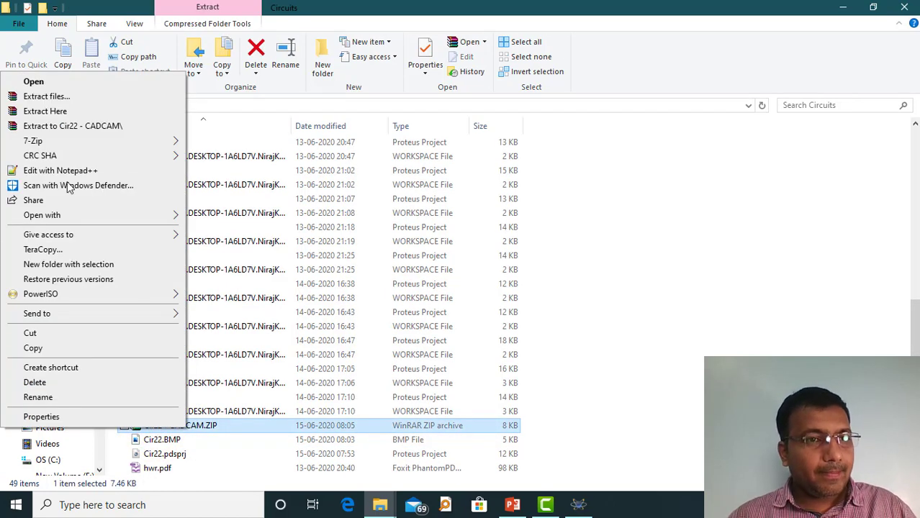
left_click(85, 128)
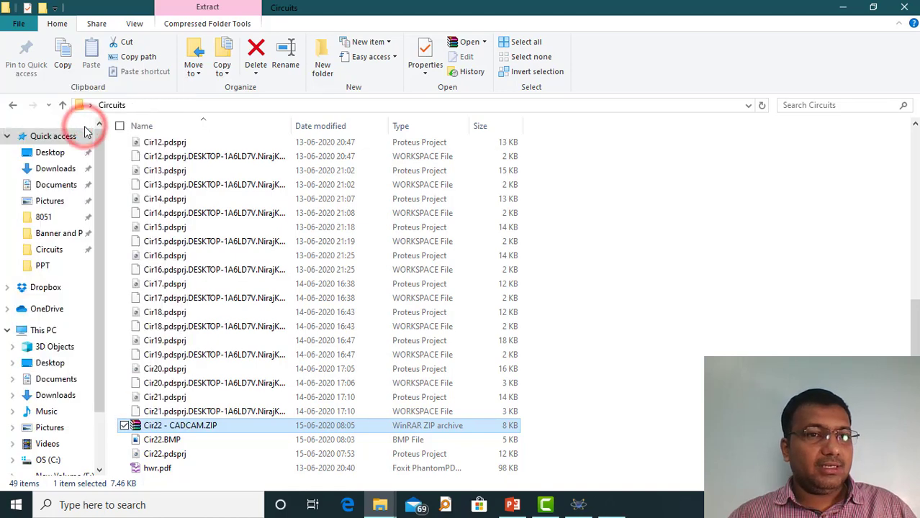
- Open the extracted Cir22 - CADCAM folder, widen the Name column to fit, and look through its Gerber files
scroll(469, 411, "up", 9)
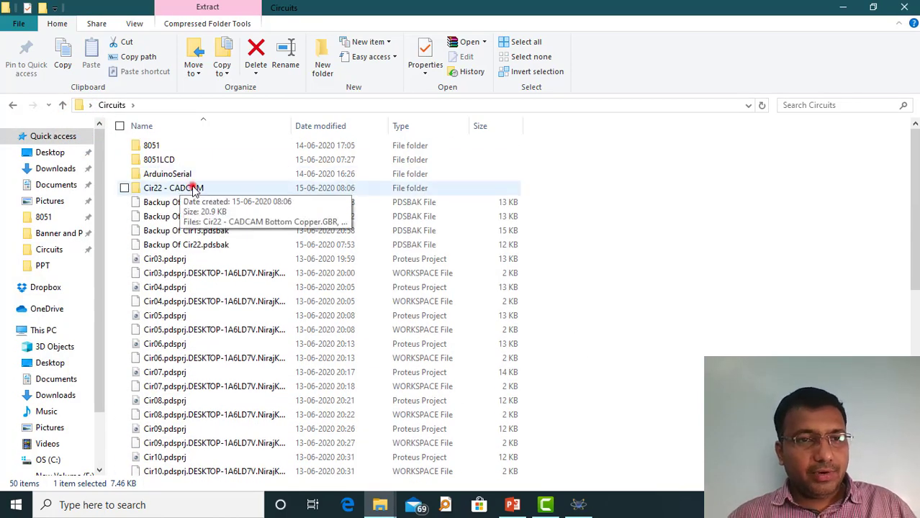
double_click(189, 187)
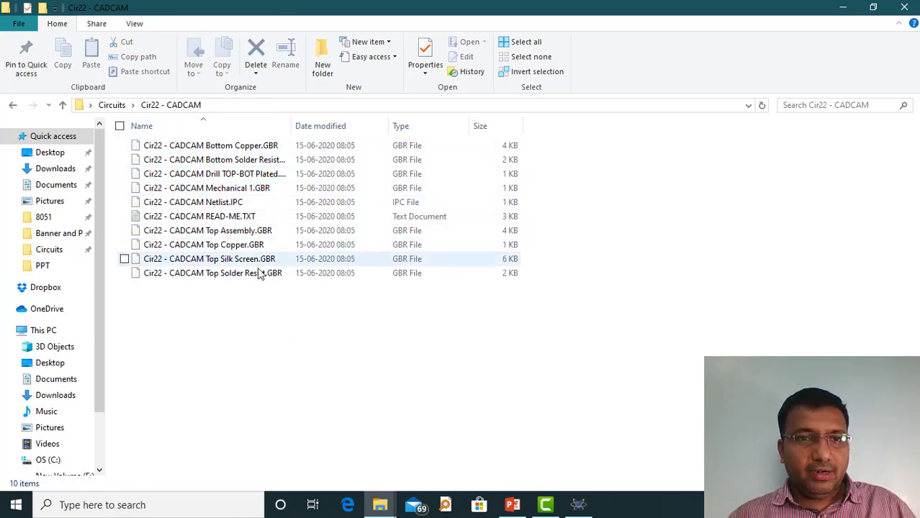
double_click(293, 123)
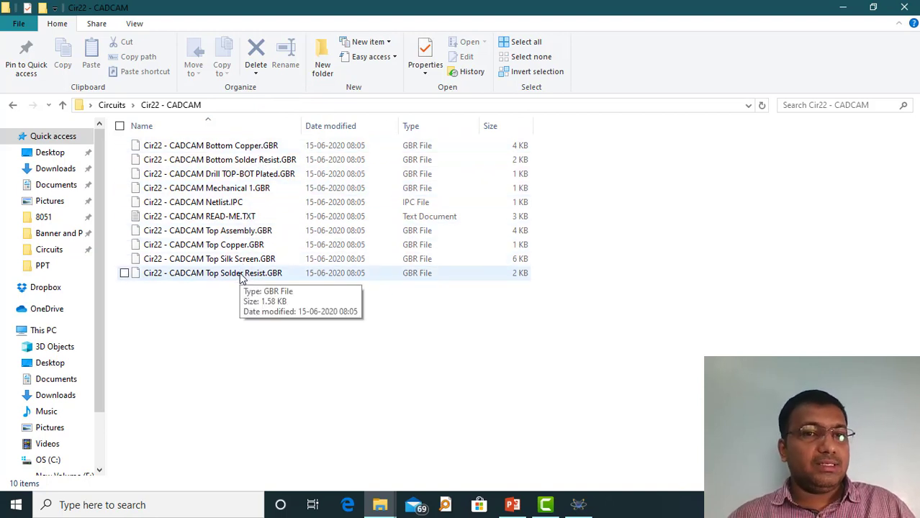
left_click(254, 149)
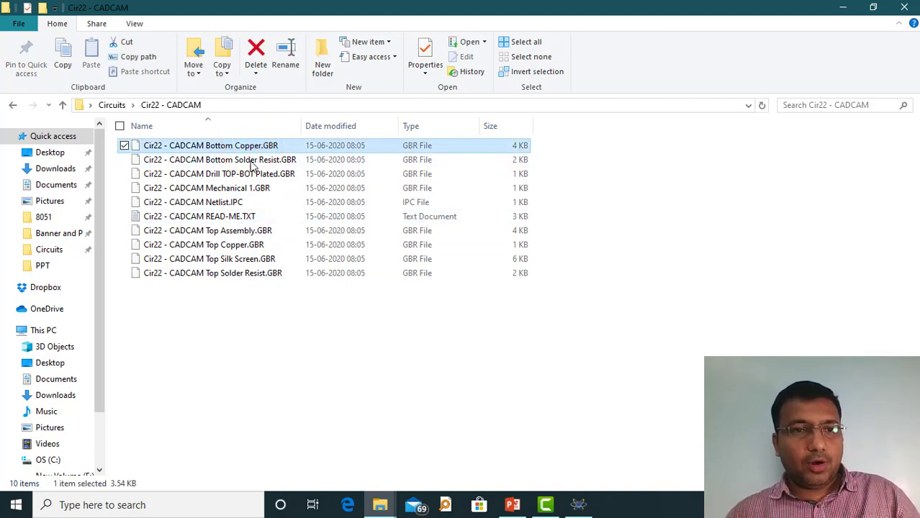
left_click(243, 216)
left_click(245, 230)
left_click(243, 258)
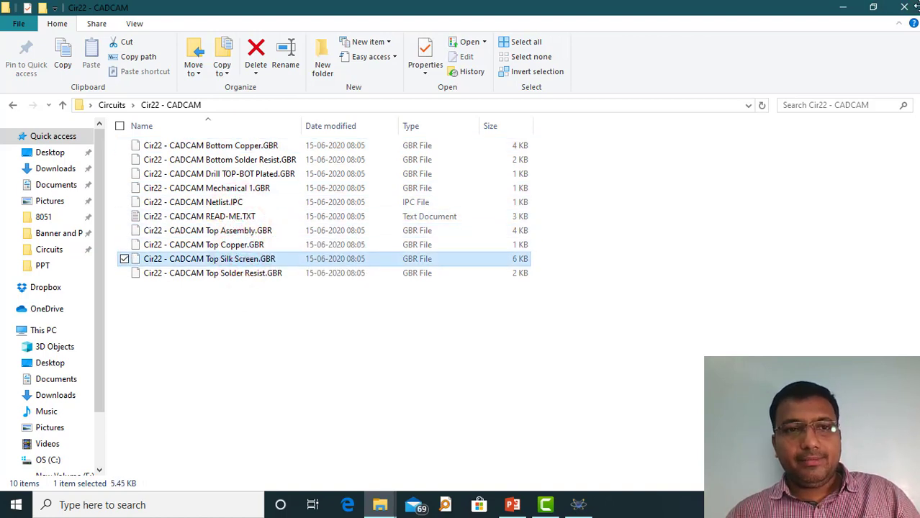
- Open Cir22 - CADCAM READ-ME.TXT, read its file list, photoplotter setup and layer stackup through to the end, and close it
double_click(195, 213)
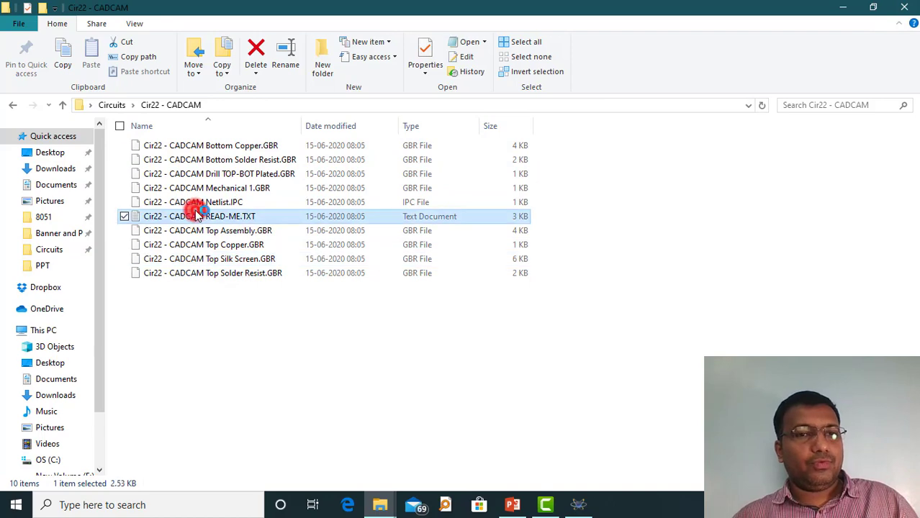
scroll(720, 240, "down", 3)
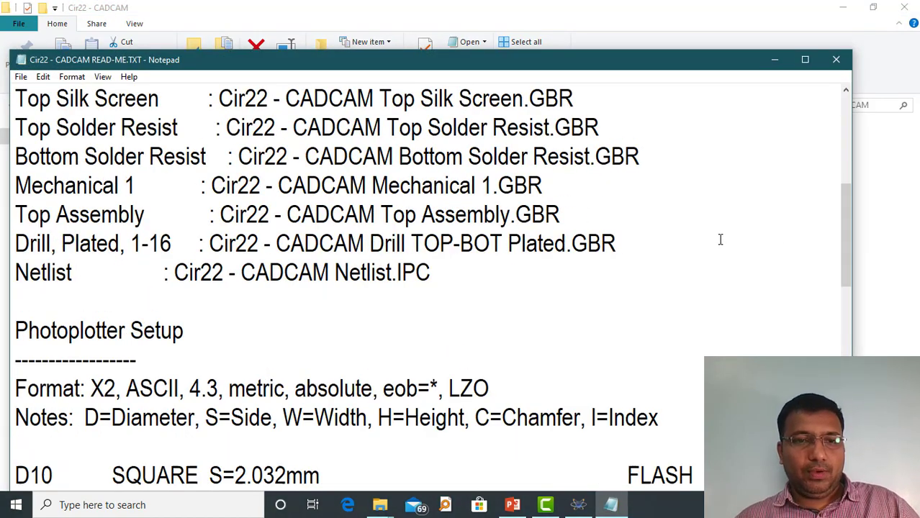
scroll(719, 238, "down", 4)
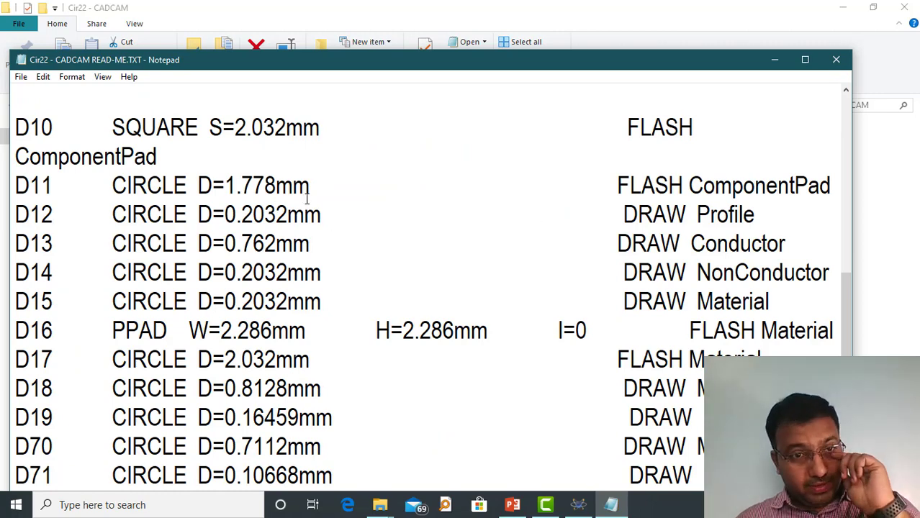
scroll(293, 238, "down", 4)
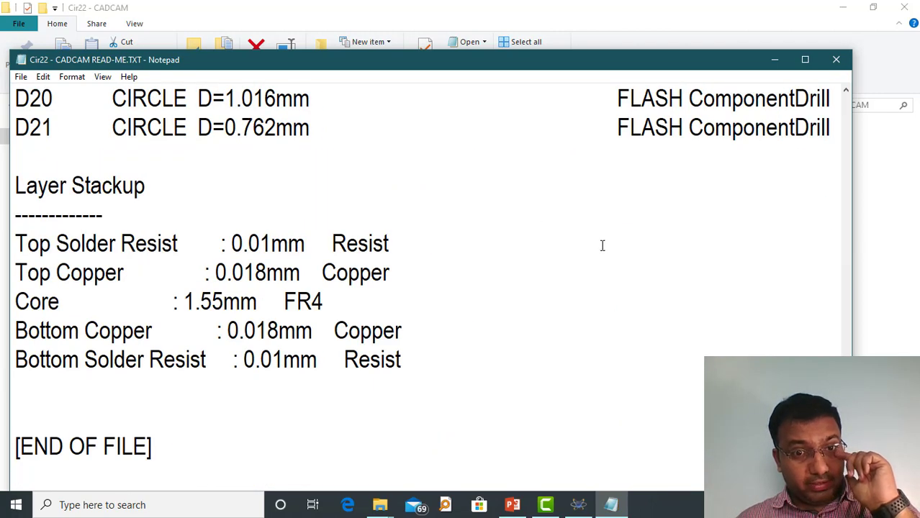
left_click(835, 60)
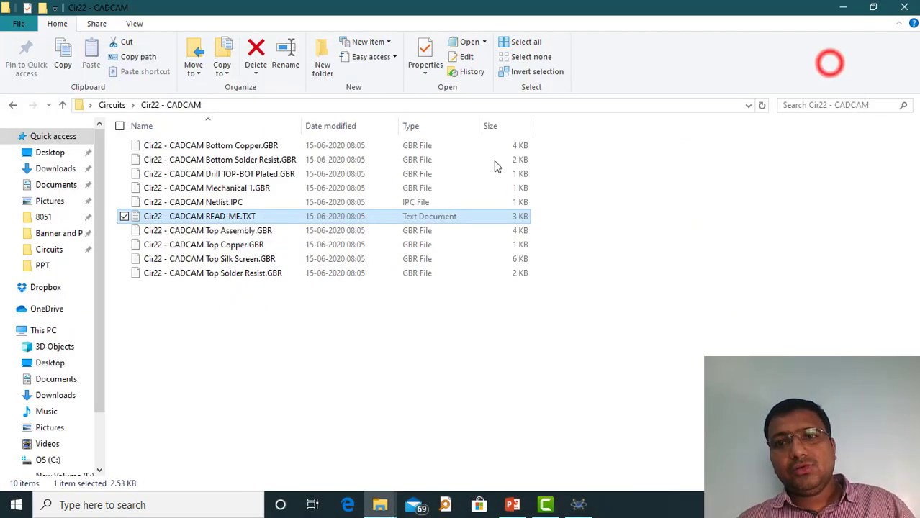
- Close the Cir22 - CADCAM folder window, switch to Proteus, and close the Gerber Viewer, Design Explorer and 3D Visualizer
left_click(906, 7)
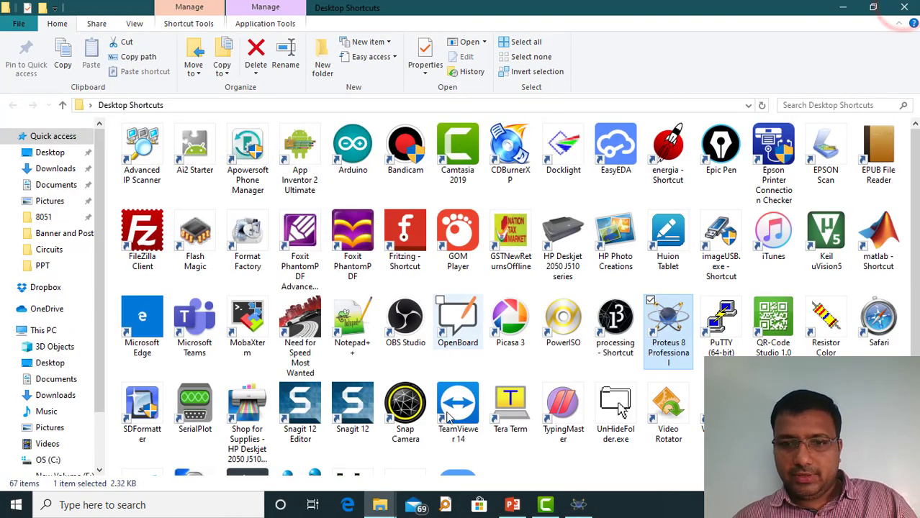
left_click(576, 507)
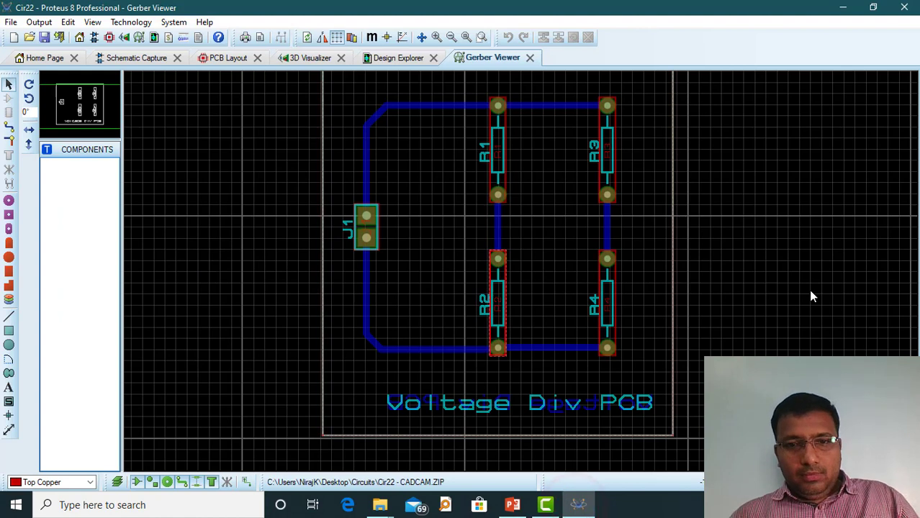
left_click(530, 57)
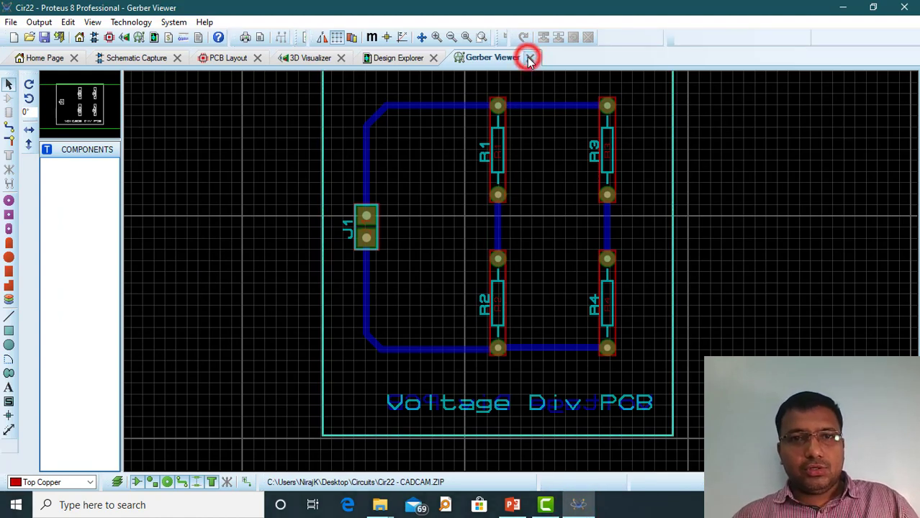
left_click(441, 58)
left_click(348, 58)
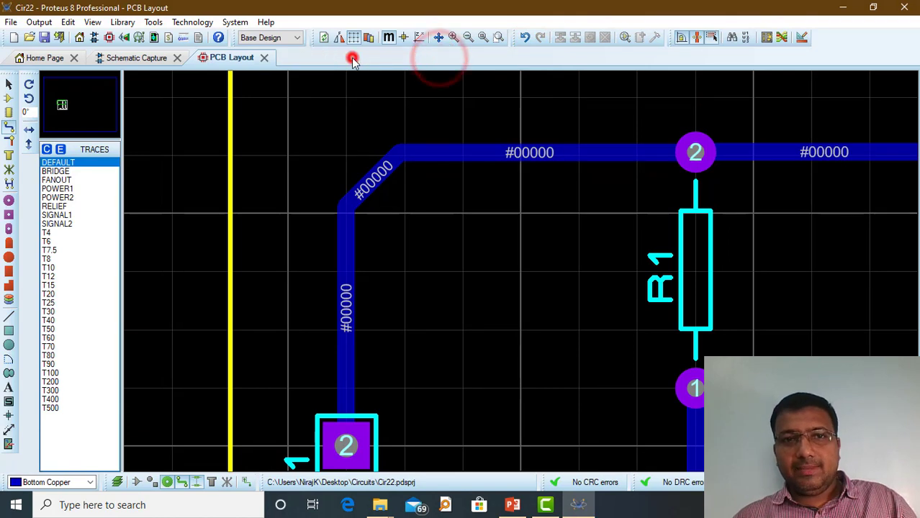
- Exit Proteus with the Cir22 project changes saved, and relaunch Proteus 8 Professional from the Desktop Shortcuts folder
left_click(905, 7)
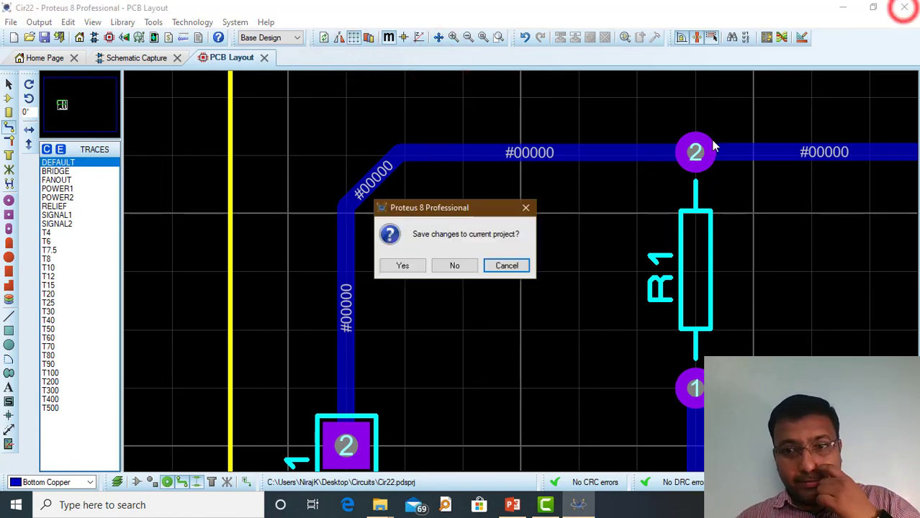
left_click(400, 267)
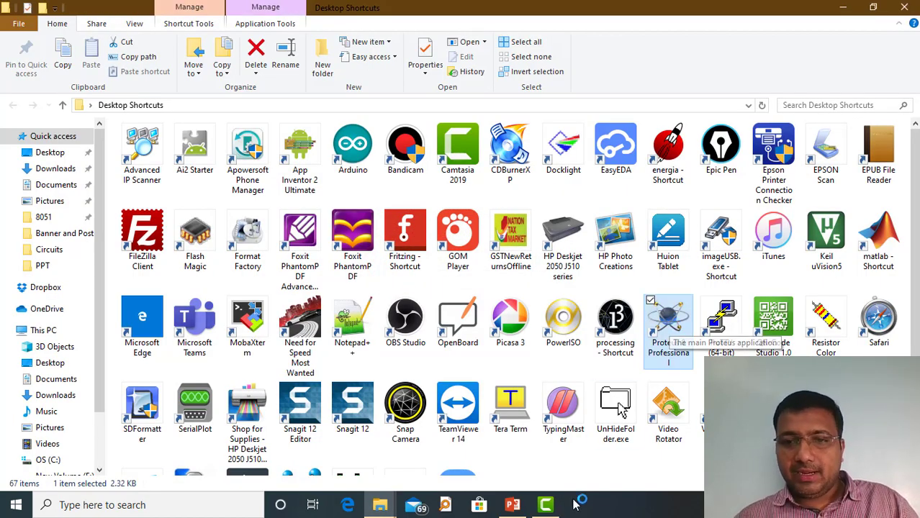
left_click(550, 477)
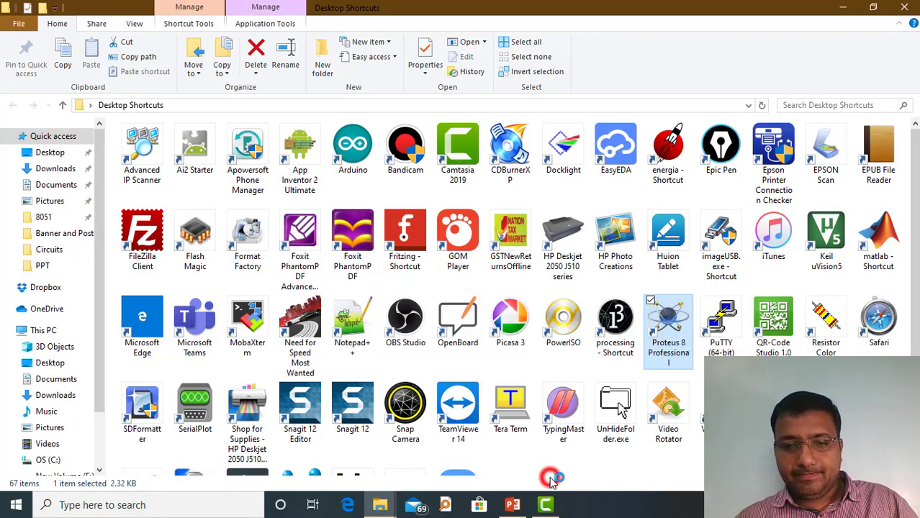
double_click(669, 329)
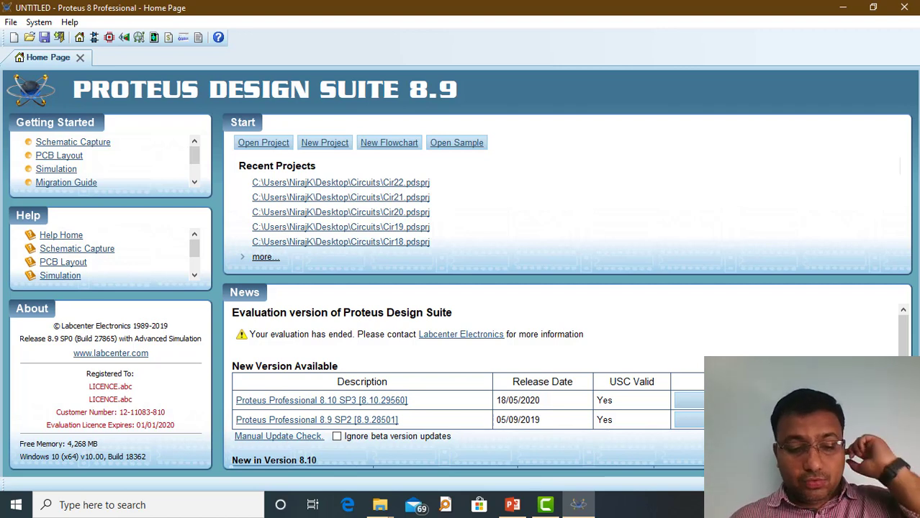
- Open a blank schematic, pick the 555 Timer/Oscillator with the DIL08 package, and place it in the sheet's upper-left area
left_click(95, 37)
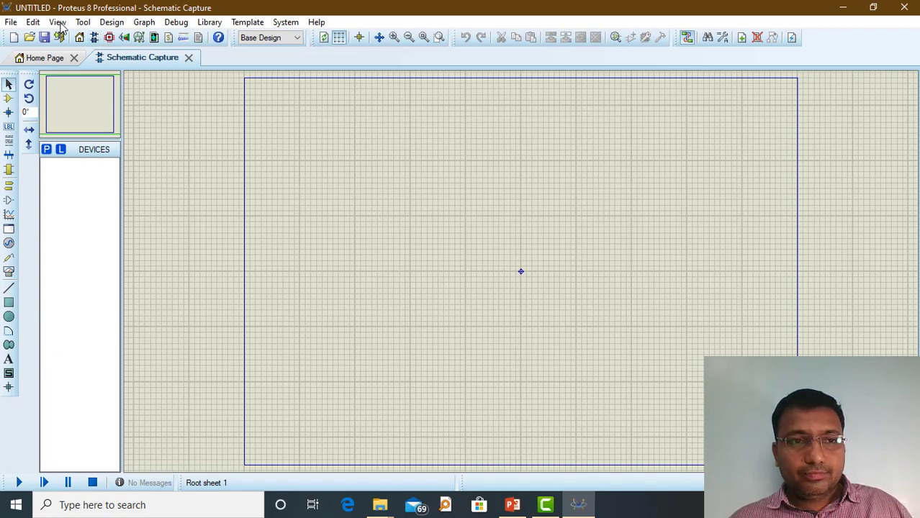
left_click(46, 149)
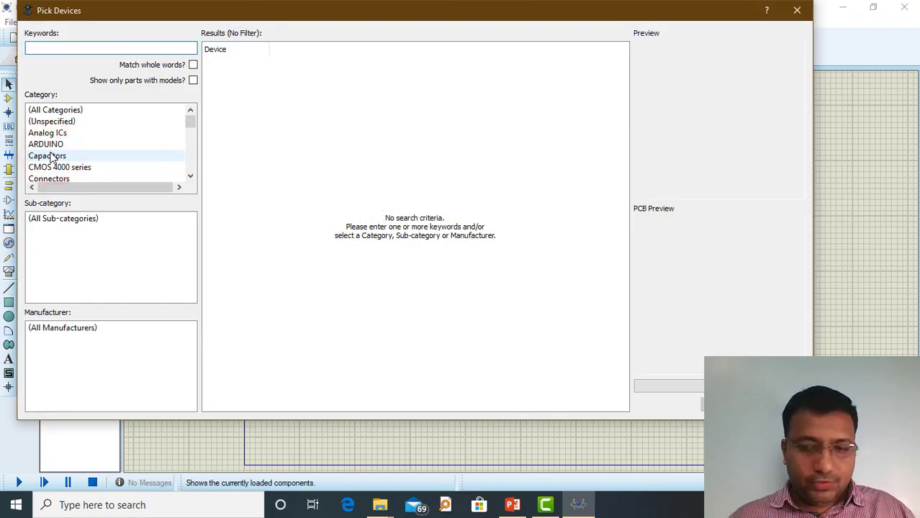
type("55")
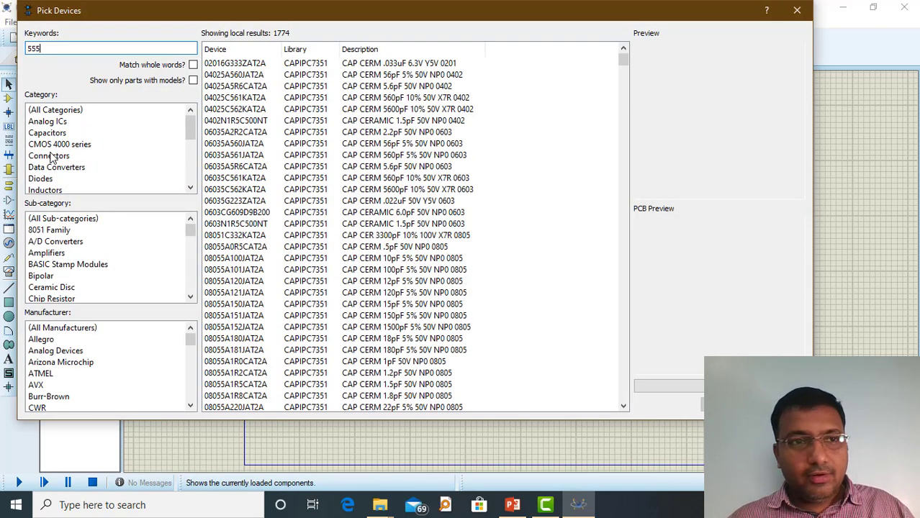
type("5")
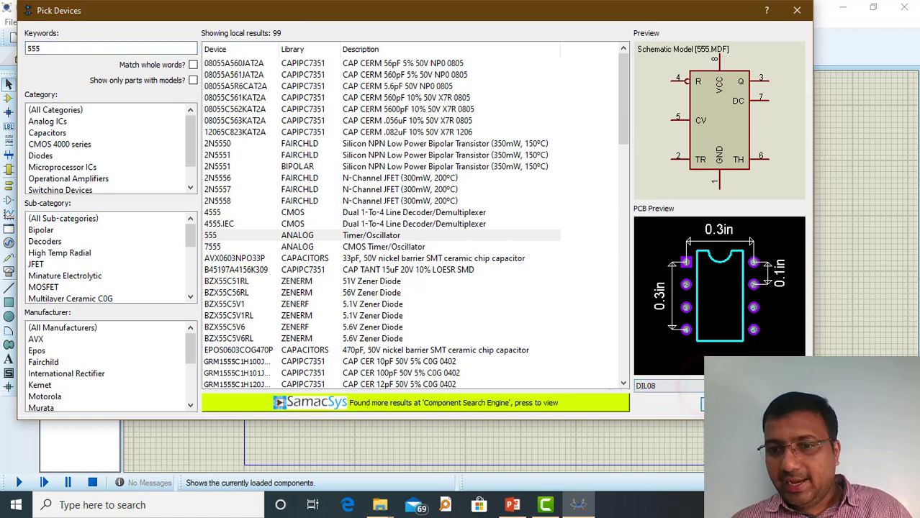
key("Return")
left_click(353, 191)
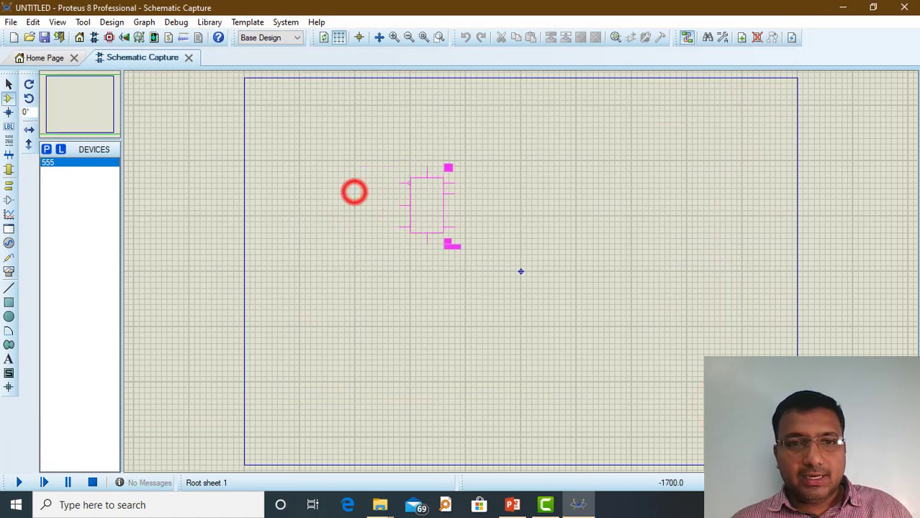
left_click(387, 215)
scroll(395, 225, "up", 2)
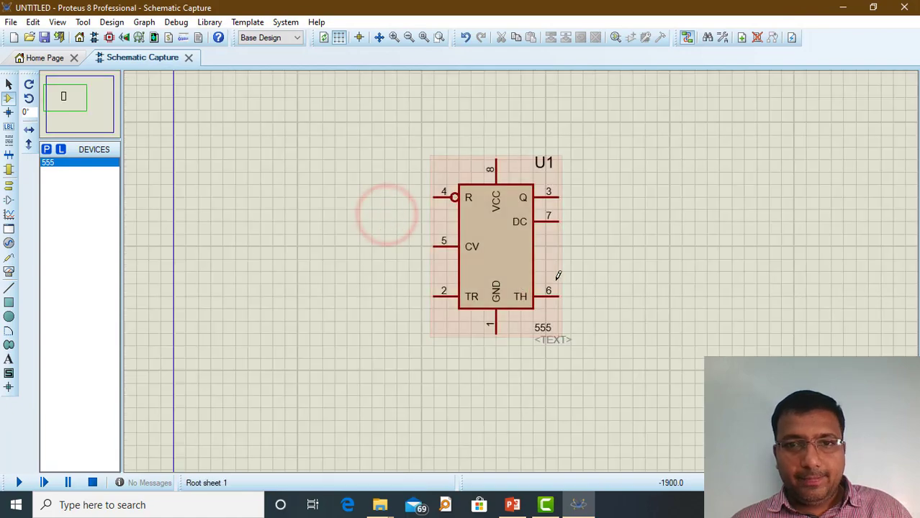
- Search the device library for "led" and add LED-RED from the ACTIVE library to the devices list
left_click(44, 148)
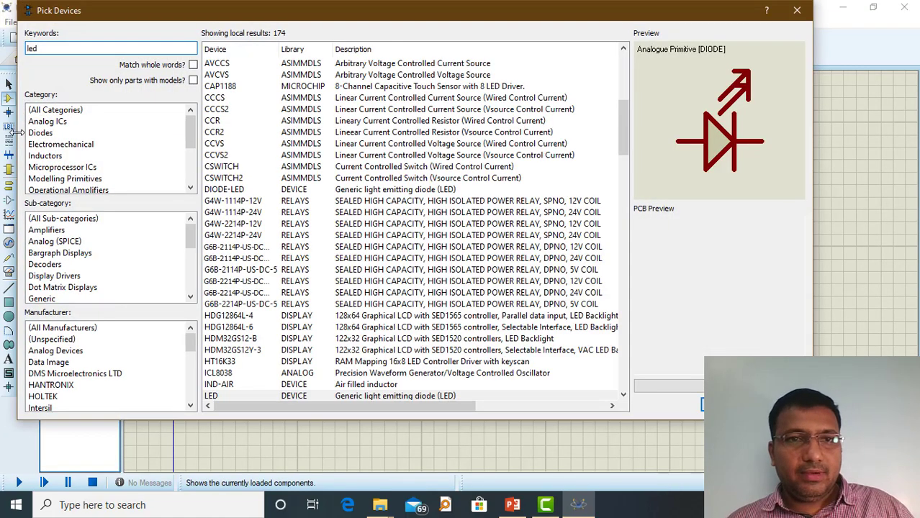
scroll(484, 232, "down", 6)
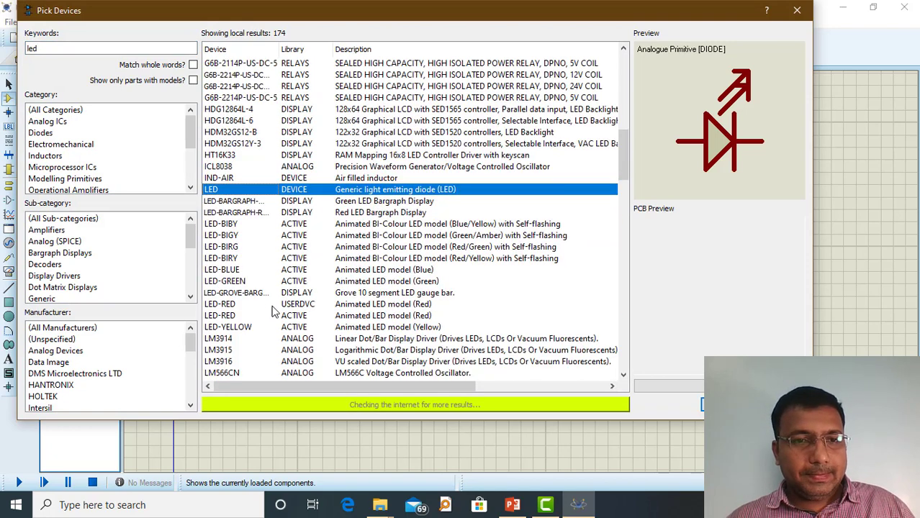
left_click(265, 316)
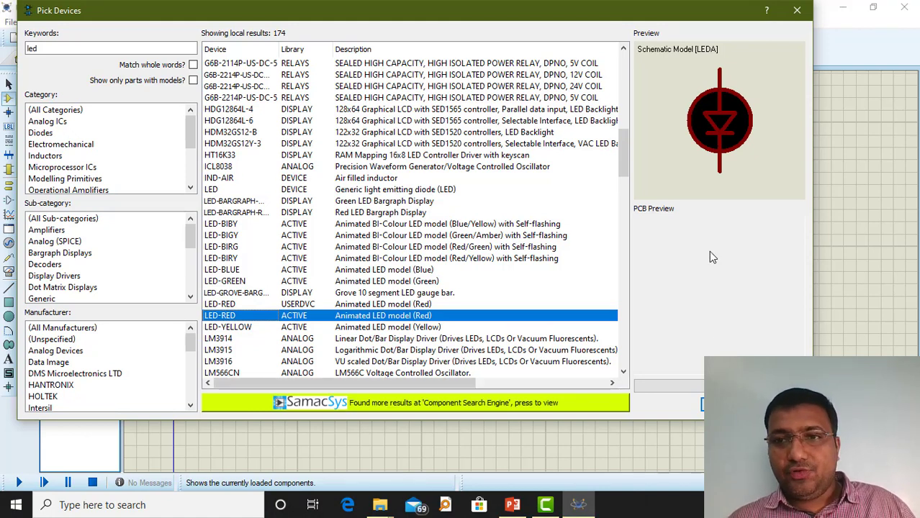
left_click(717, 406)
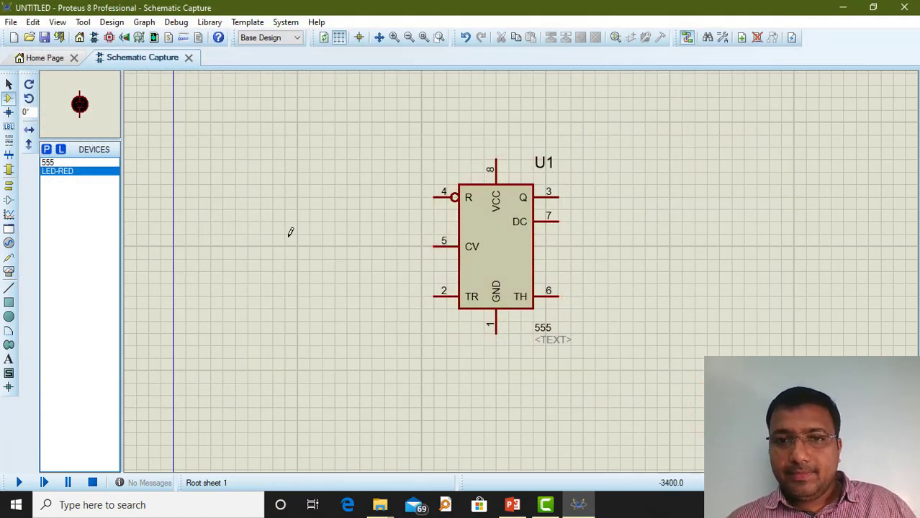
- Search the device library for "res" and add the RES resistor with the RES40 PCB package to the devices list
left_click(46, 150)
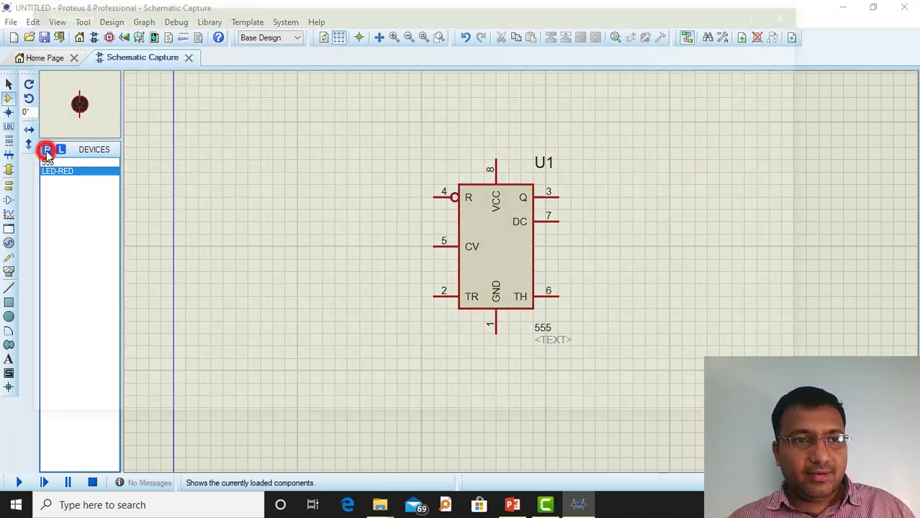
type("res")
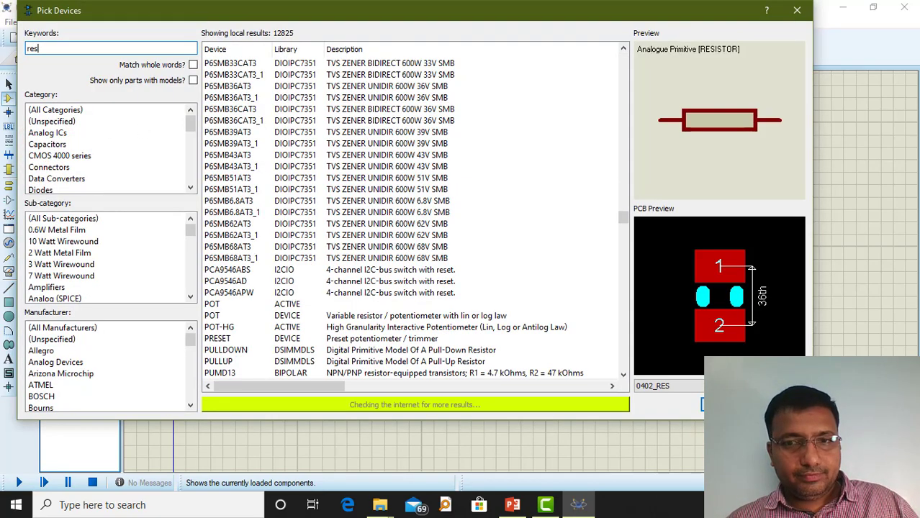
left_click(691, 386)
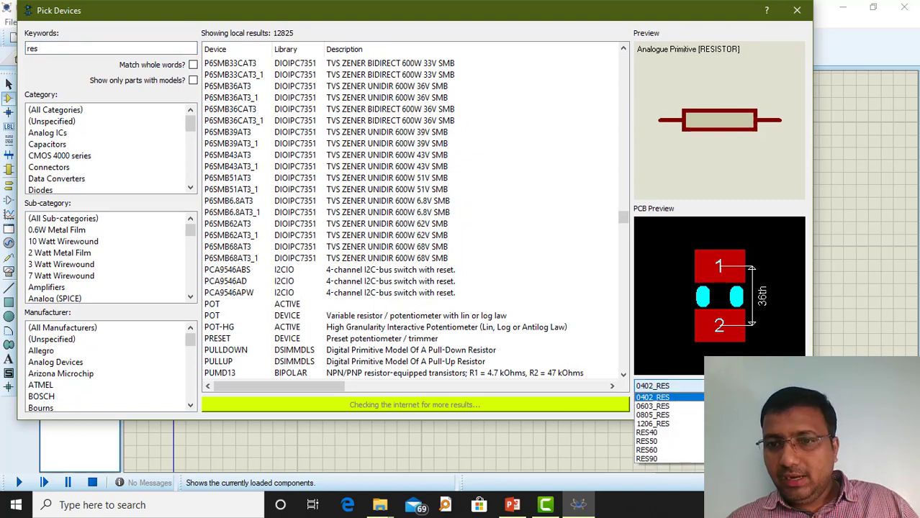
left_click(684, 430)
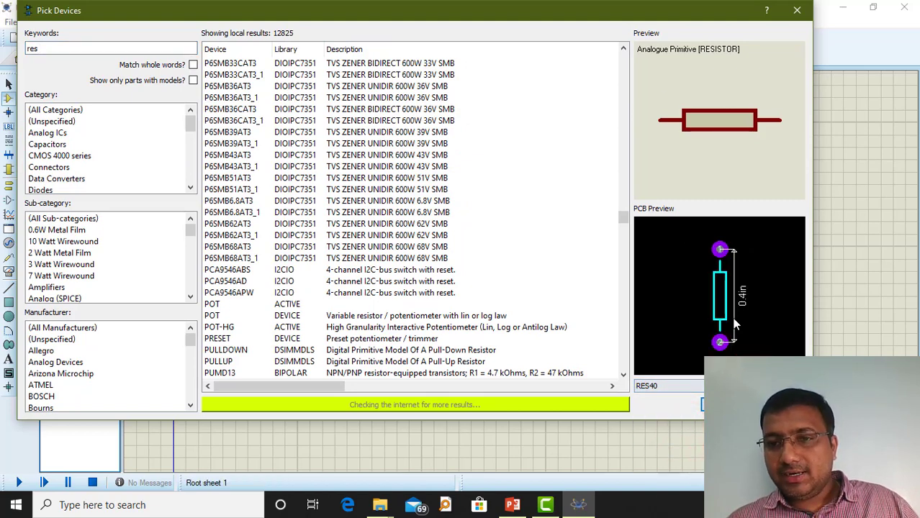
left_click_drag(598, 16, 449, 16)
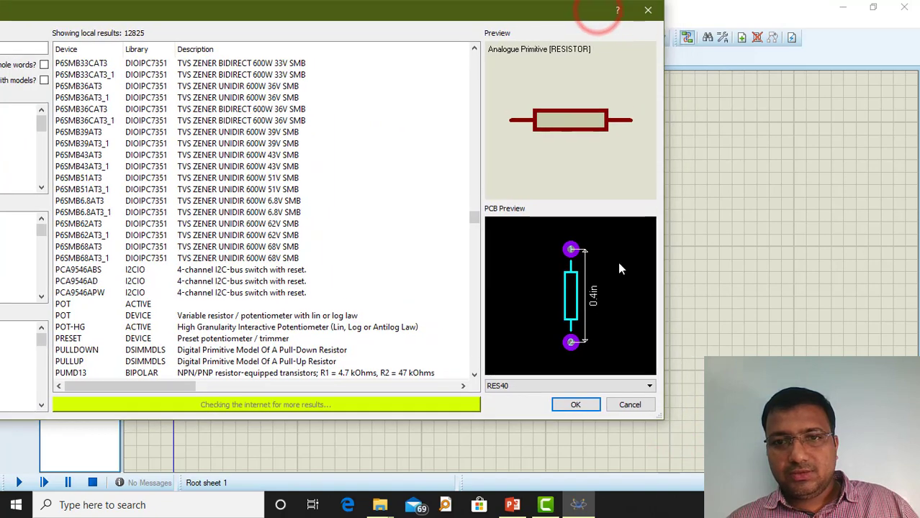
left_click(586, 405)
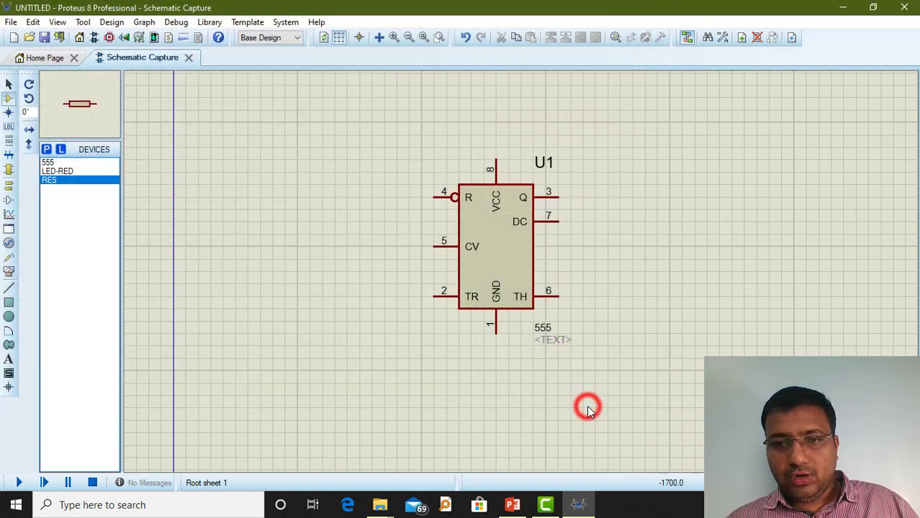
- Search the device library for "cap" and add the CAP capacitor with the CAP10 PCB package to the devices list
left_click(44, 149)
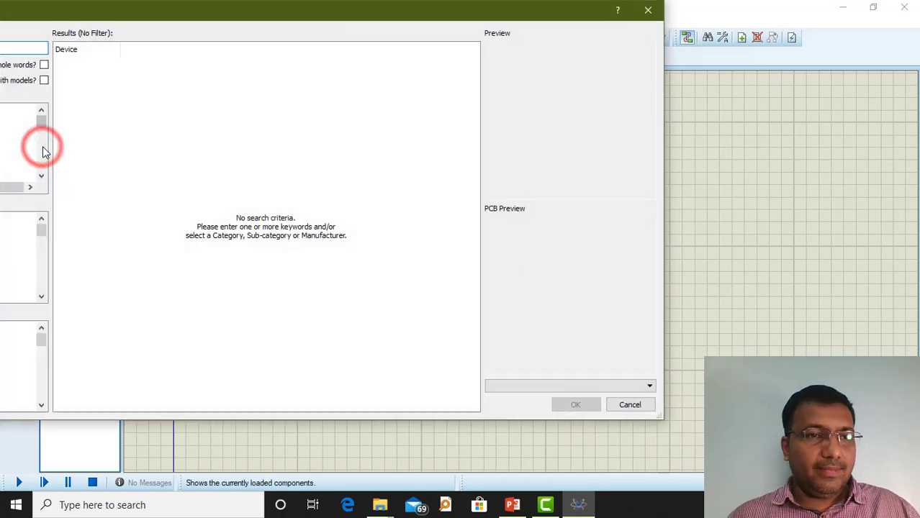
type("cap")
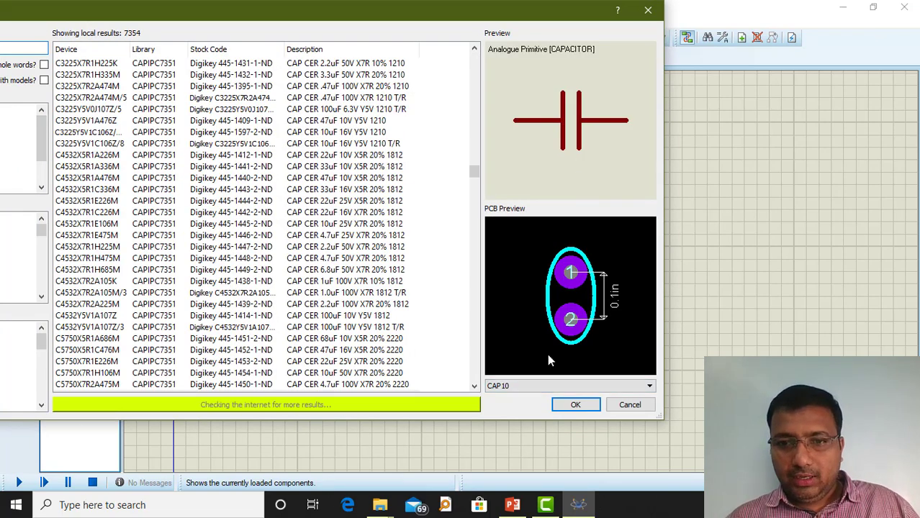
left_click(545, 385)
left_click(545, 383)
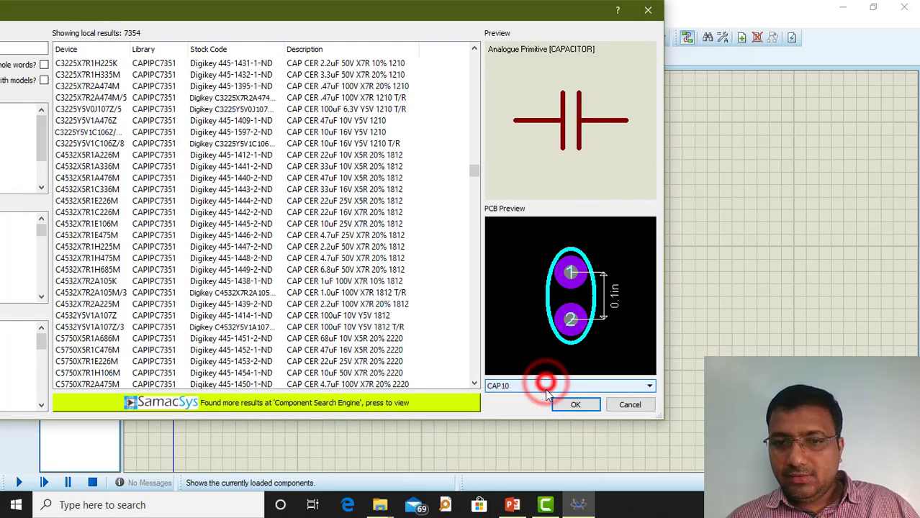
left_click(576, 406)
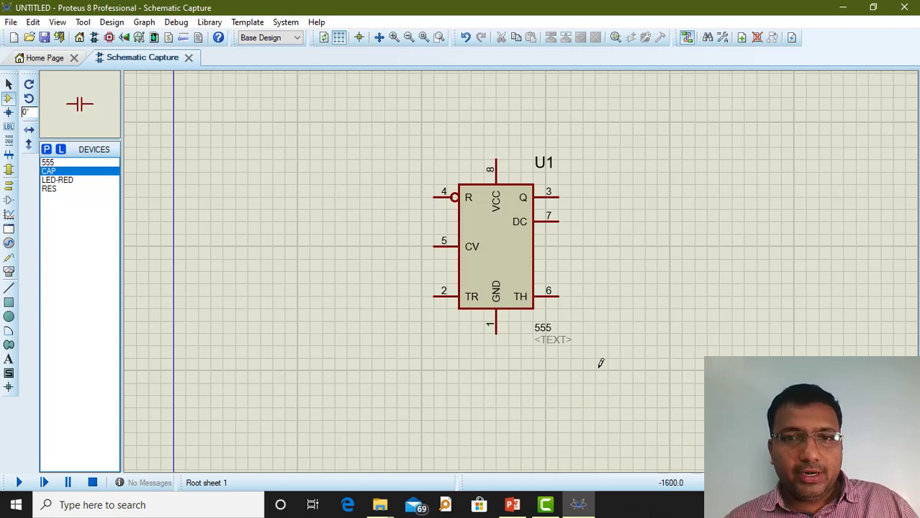
- Search the device library for SIL connectors and add the two-pin CONN-SIL2 from the CONNDVC library to the devices list
left_click(46, 149)
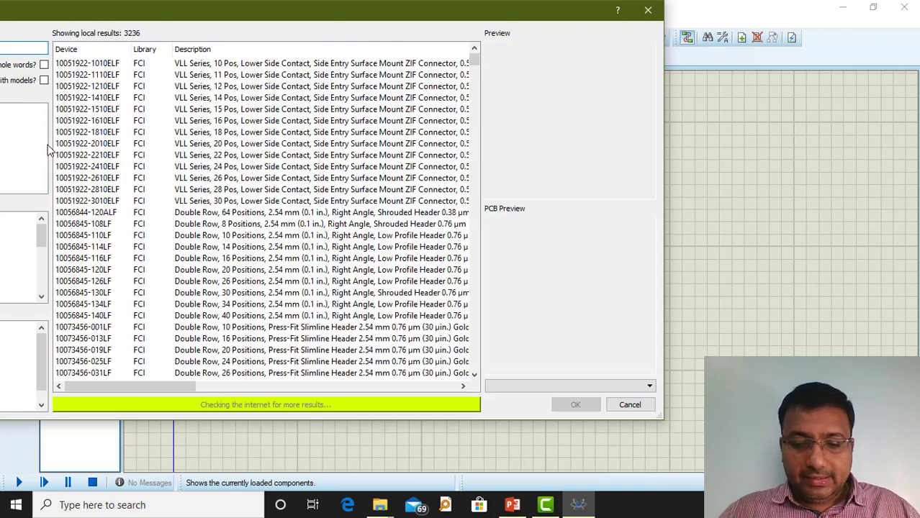
type("-sil")
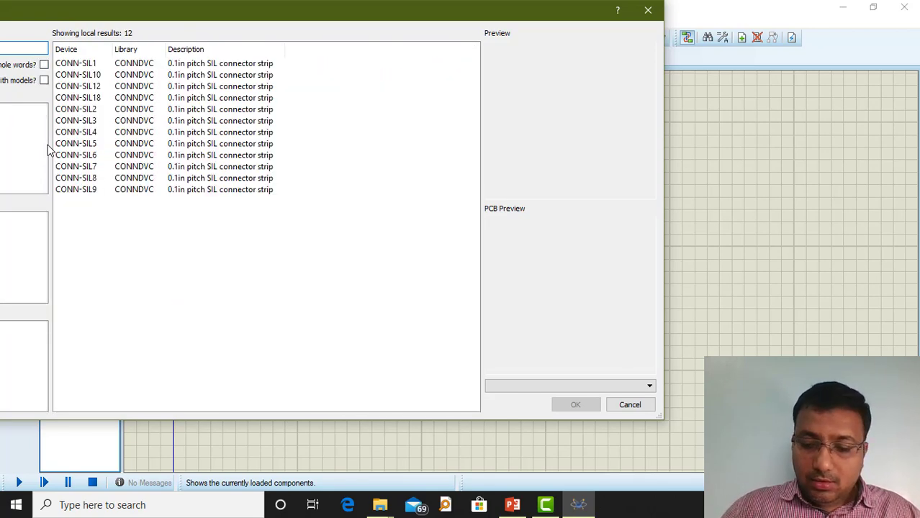
type("i")
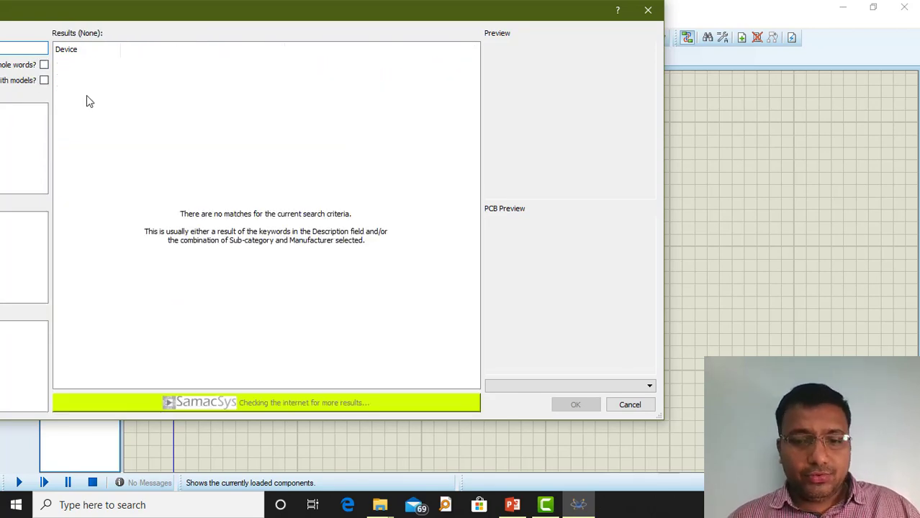
key("BackSpace")
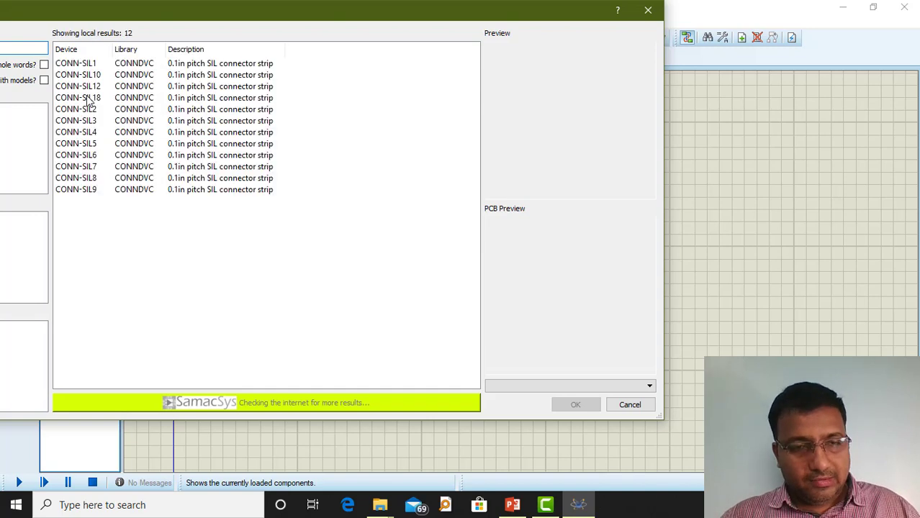
left_click(86, 110)
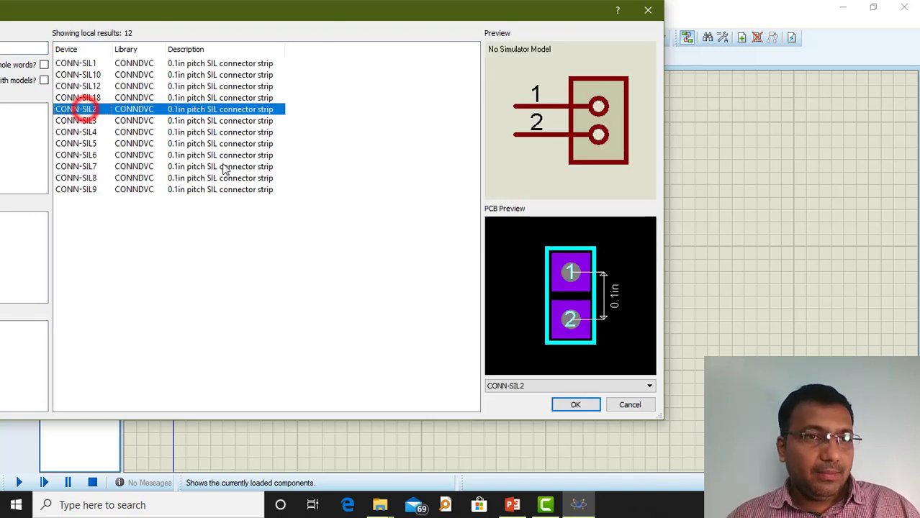
left_click(575, 405)
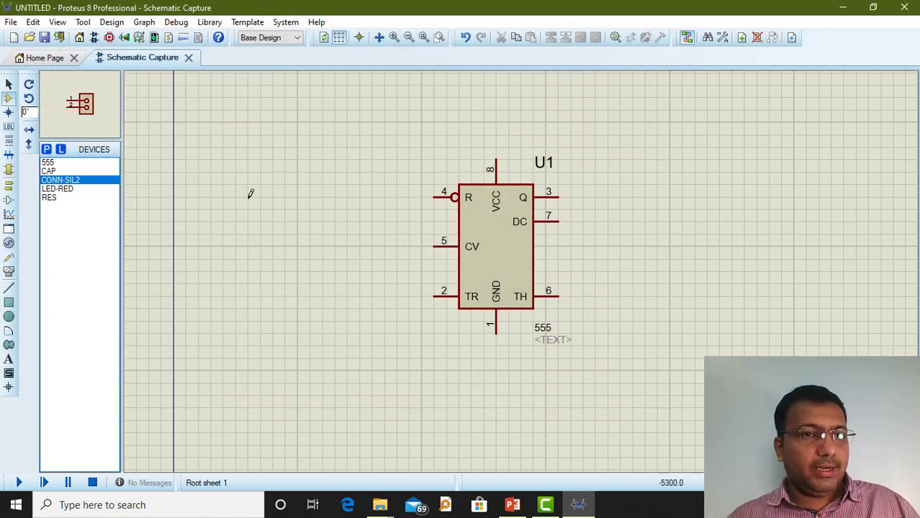
- Wire the 555's reset pin 4 to its VCC pin 8, routing around the chip's upper-left corner
left_click(434, 194)
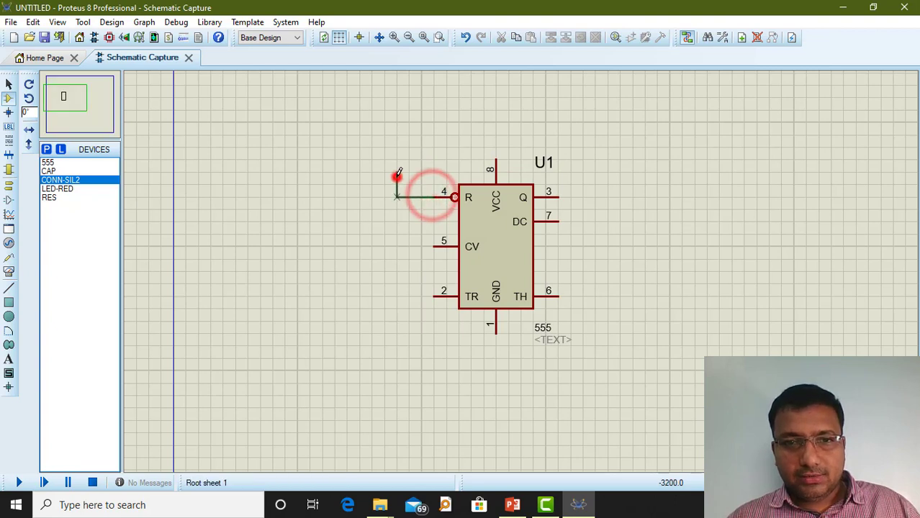
left_click(397, 178)
left_click(444, 123)
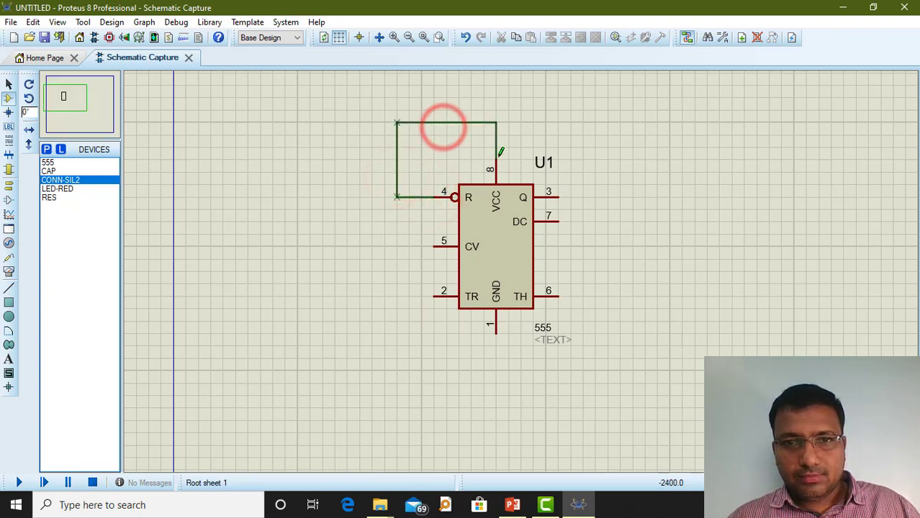
left_click(496, 160)
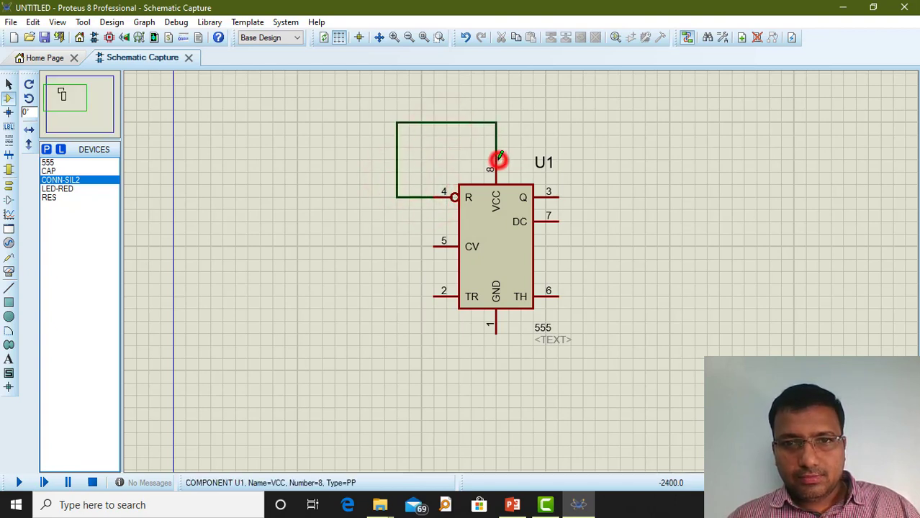
- Wire the 555's trigger pin 2 to its threshold pin 6, routing below the chip
left_click(435, 296)
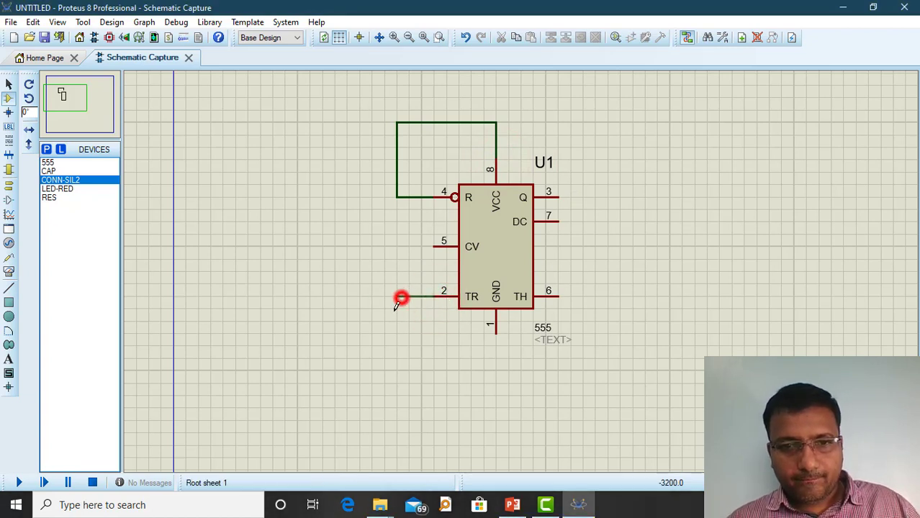
left_click(396, 370)
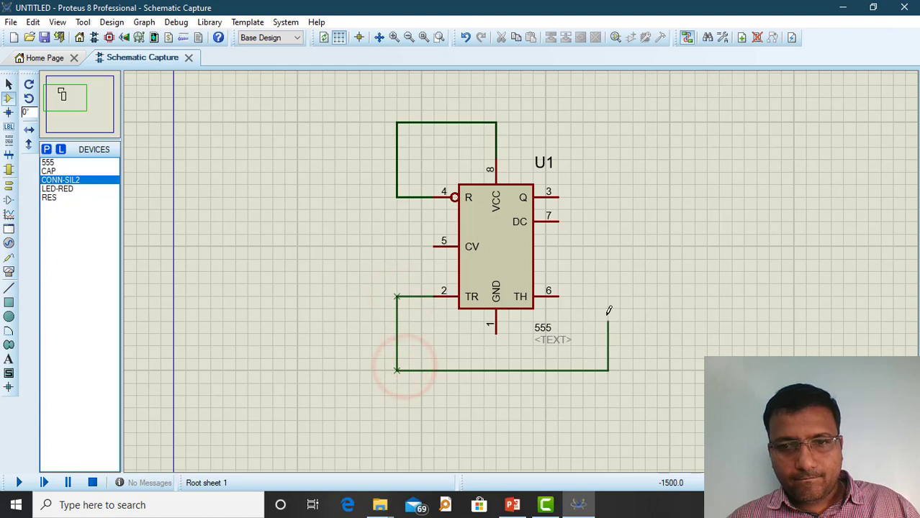
left_click(609, 312)
left_click(561, 296)
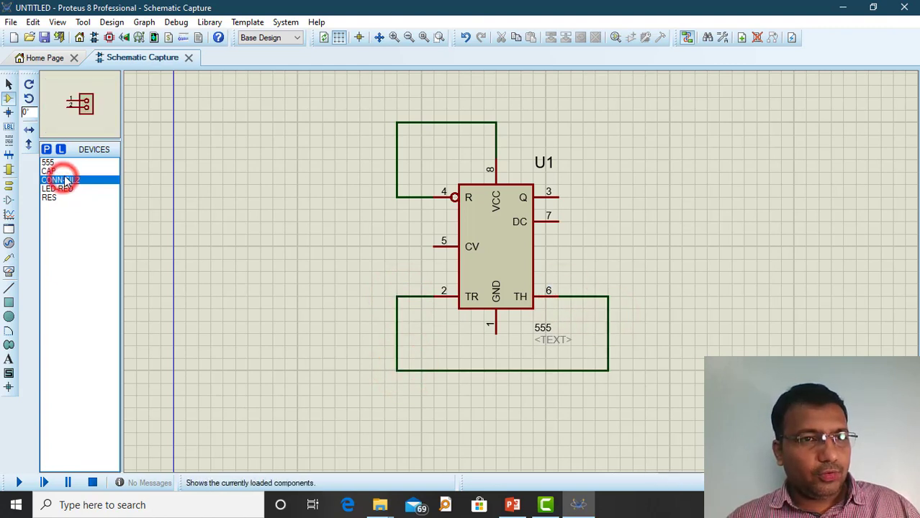
- Place a CONN-SIL2 connector rotated 180° to the left of the 555, with its pins facing the chip
left_click(312, 245)
key("KP_Add")
key("KP_Add")
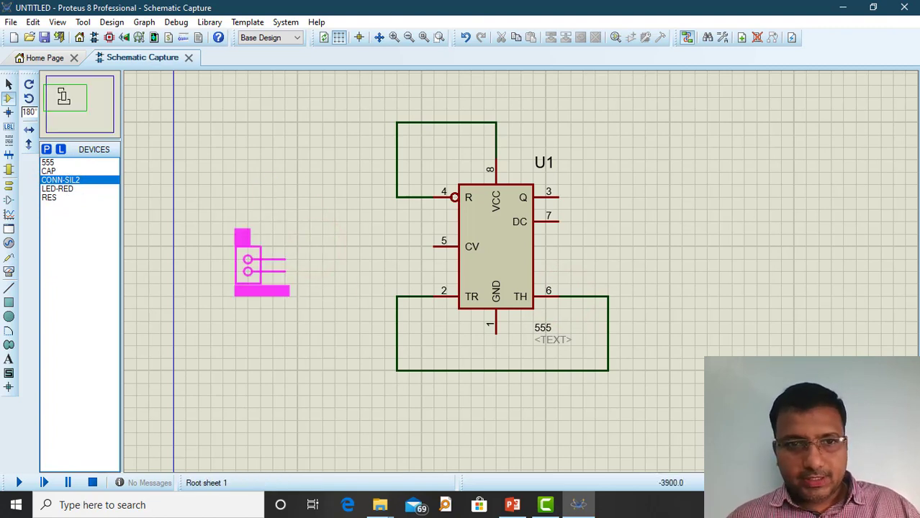
left_click(344, 234)
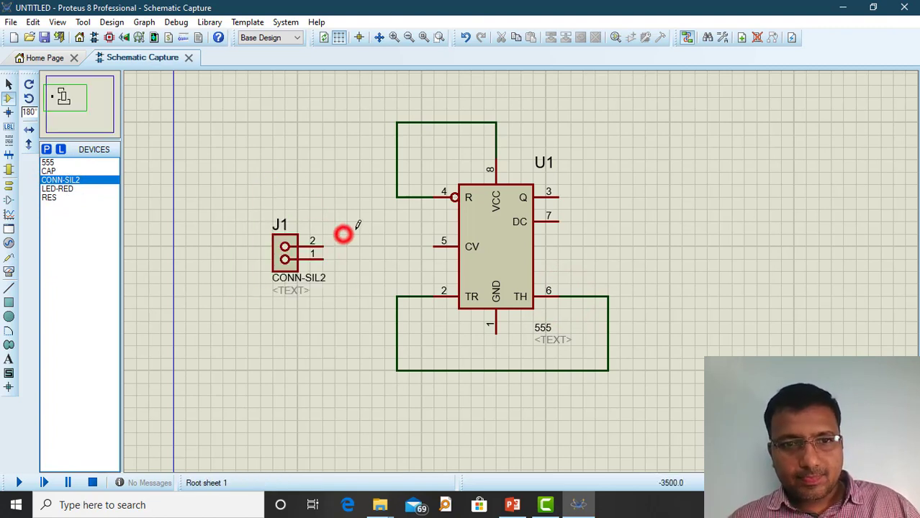
- Wire connector J1's pin 2 to the VCC and reset wire, and its pin 1 to the 555's GND pin 1
left_click(322, 246)
left_click(397, 123)
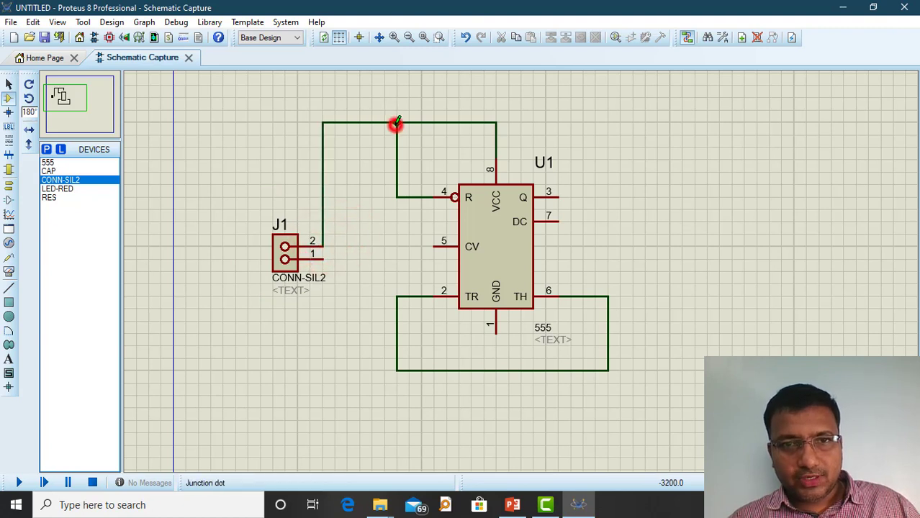
left_click(322, 259)
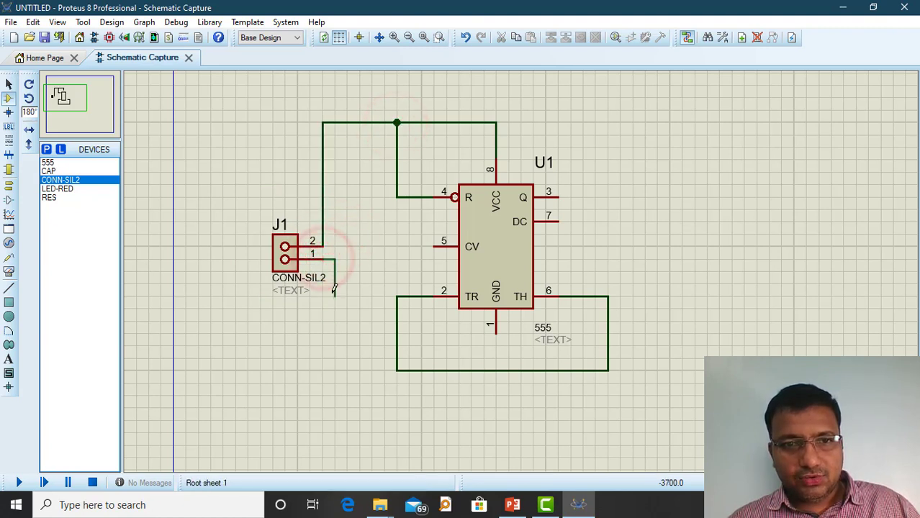
left_click(334, 367)
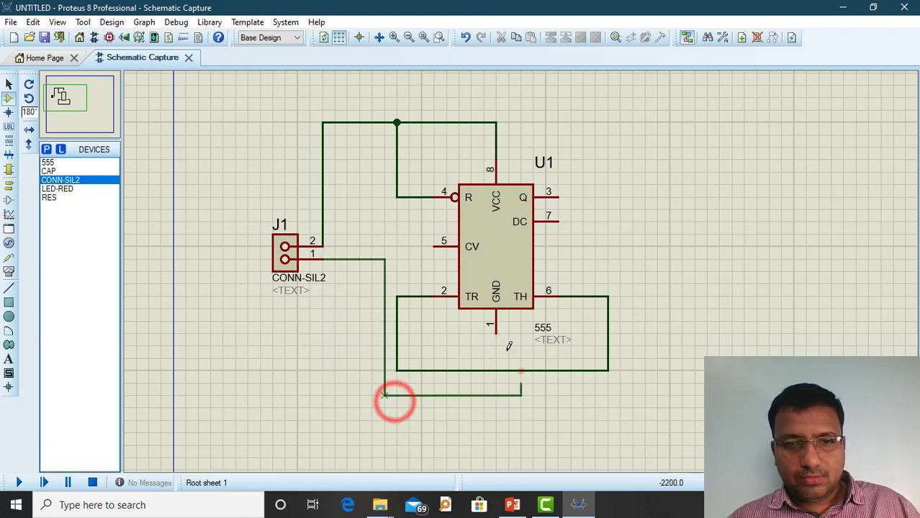
left_click(495, 331)
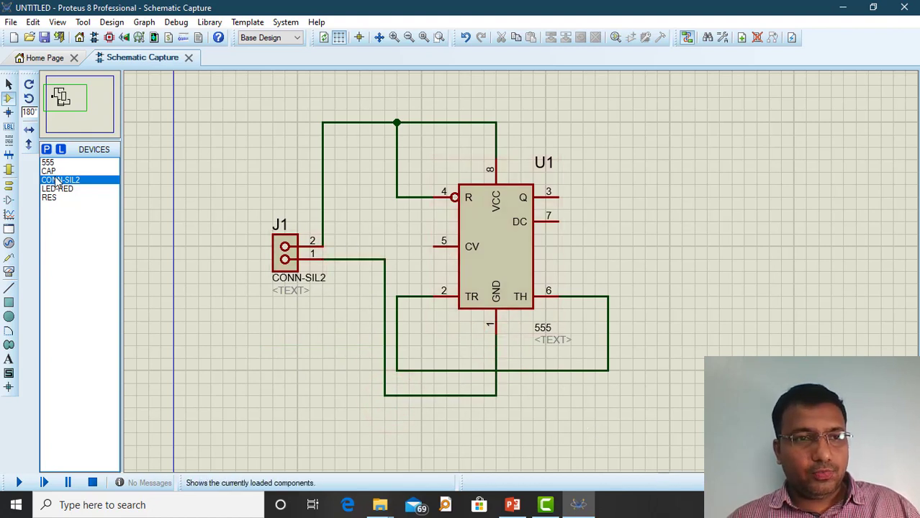
- Place two LED-RED components side by side to the upper right of the 555
left_click(61, 188)
left_click(763, 134)
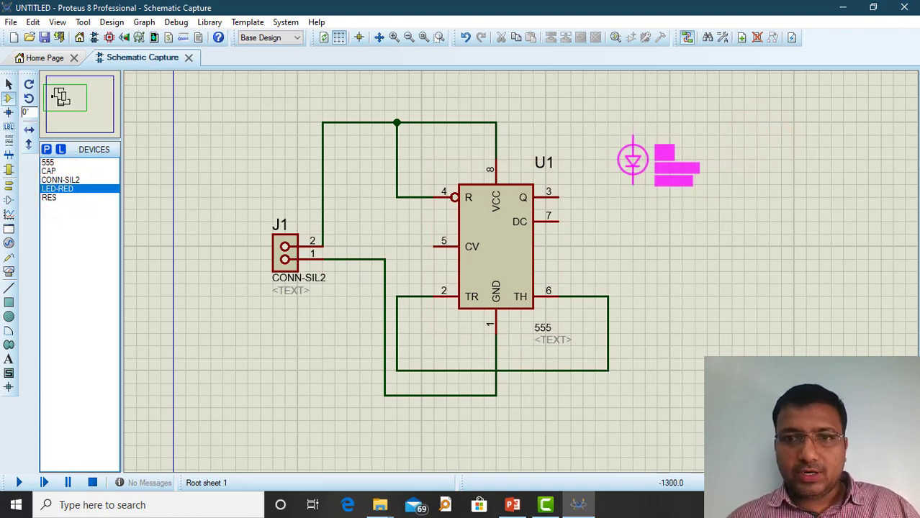
left_click(633, 160)
left_click(751, 141)
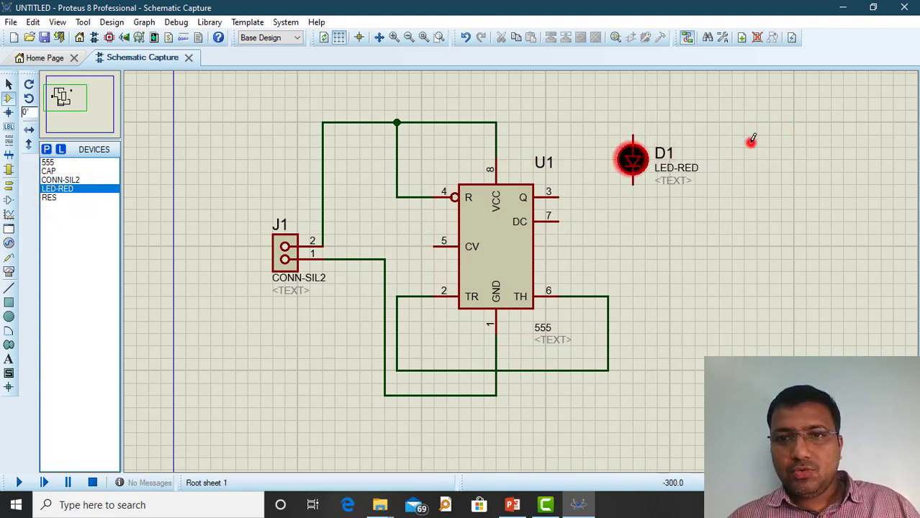
left_click(695, 159)
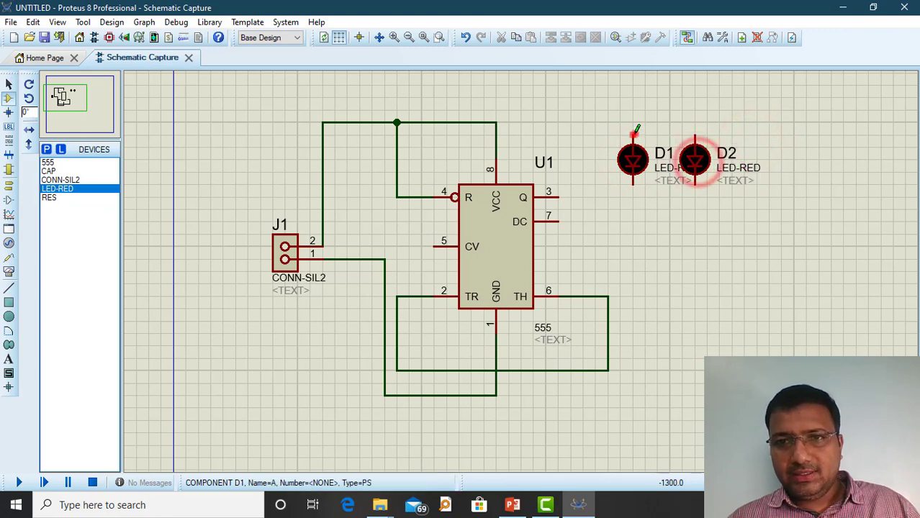
- Wire the anodes of D1 and D2 to the VCC line above the 555
left_click(633, 135)
left_click(496, 122)
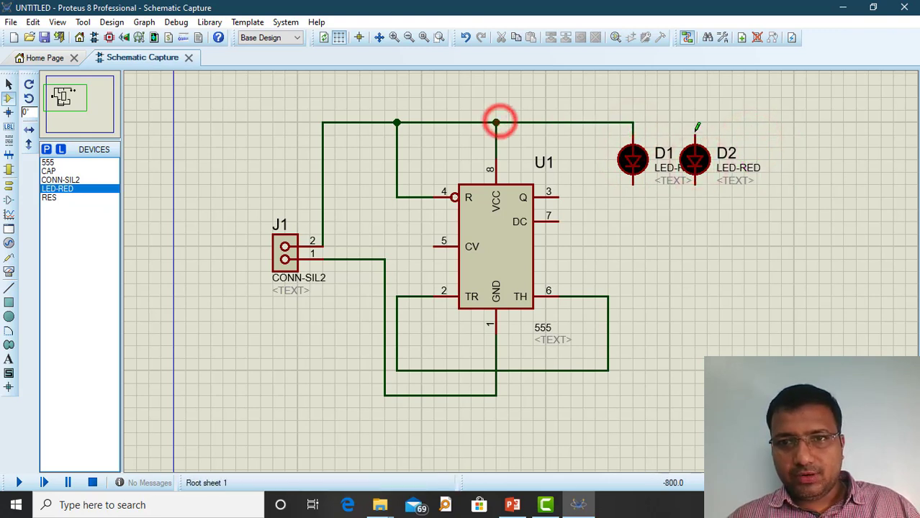
left_click(694, 133)
left_click(633, 122)
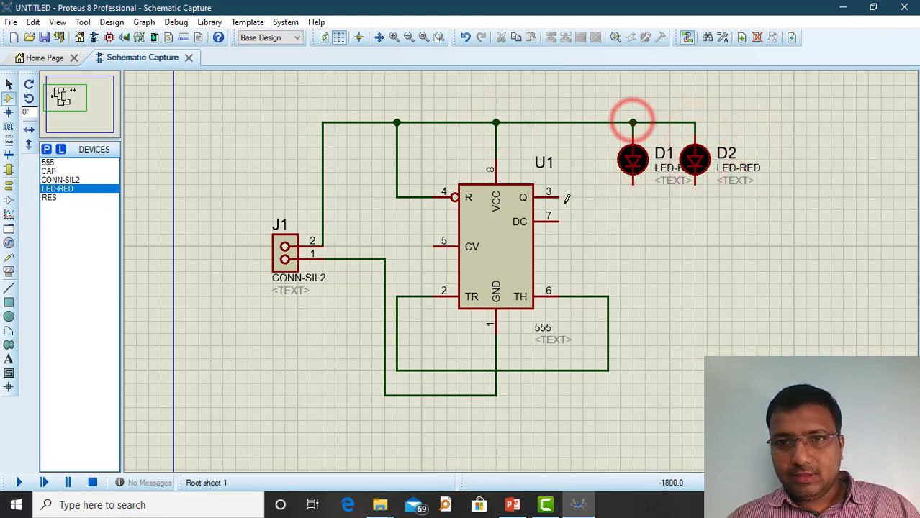
- Wire the cathodes of D1 and D2 to the 555's output pin 3
left_click(559, 197)
left_click(695, 185)
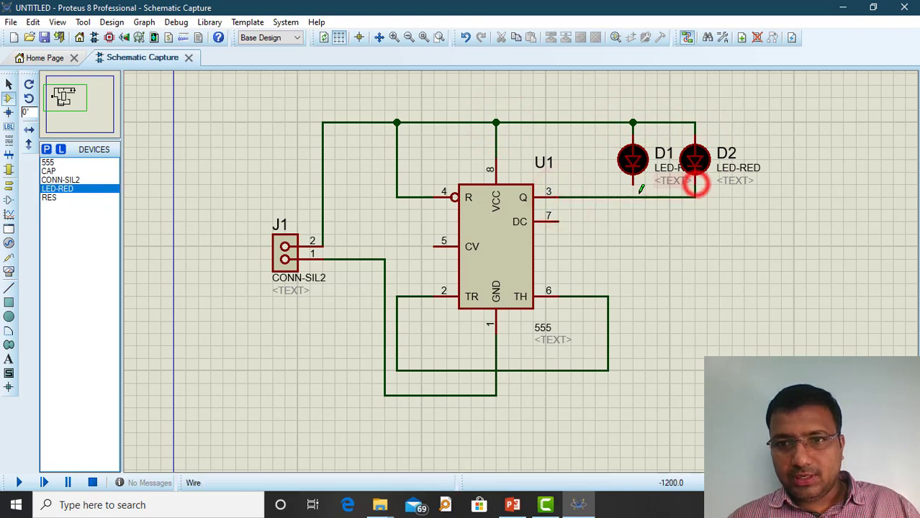
left_click(633, 196)
left_click(634, 180)
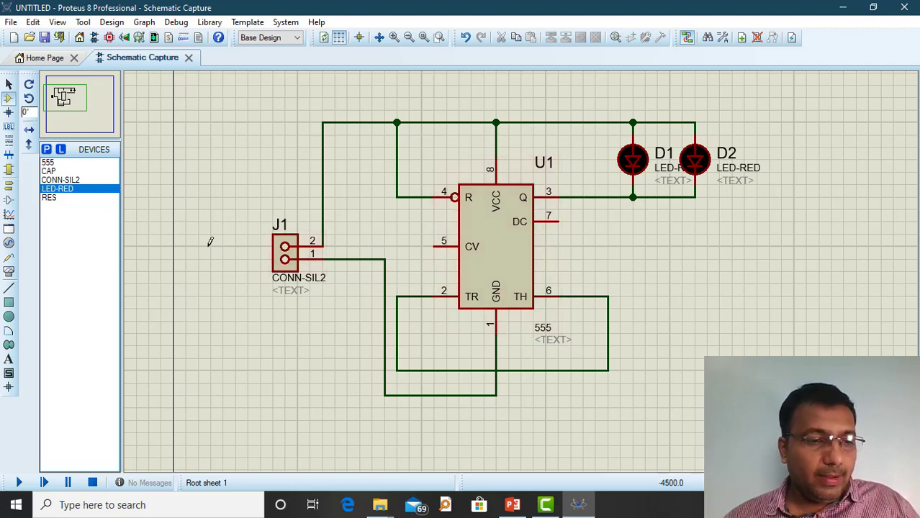
- Place a RES resistor rotated 90° between the 555 and D1
left_click(62, 200)
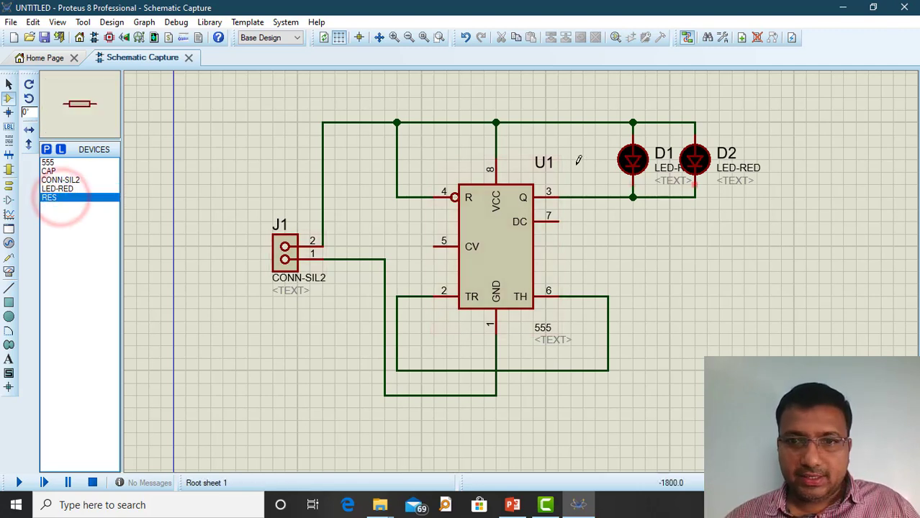
left_click(580, 161)
key("KP_Add")
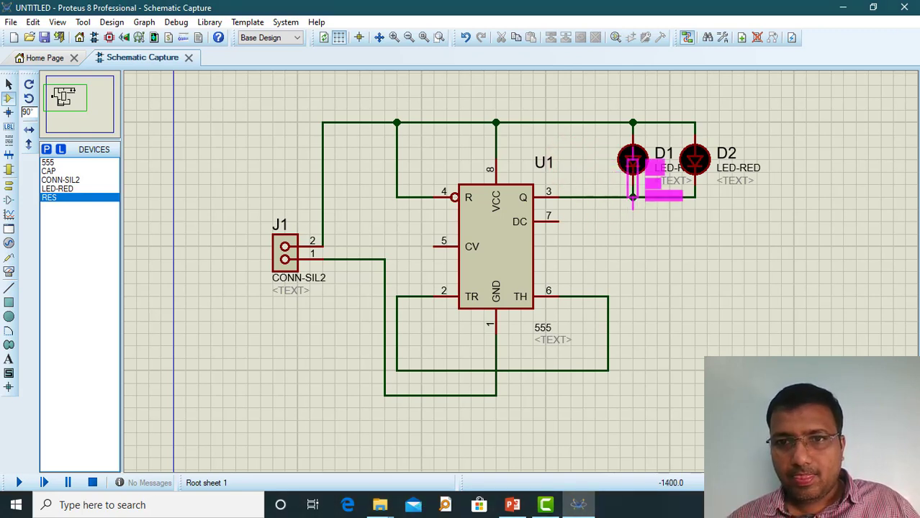
left_click(609, 191)
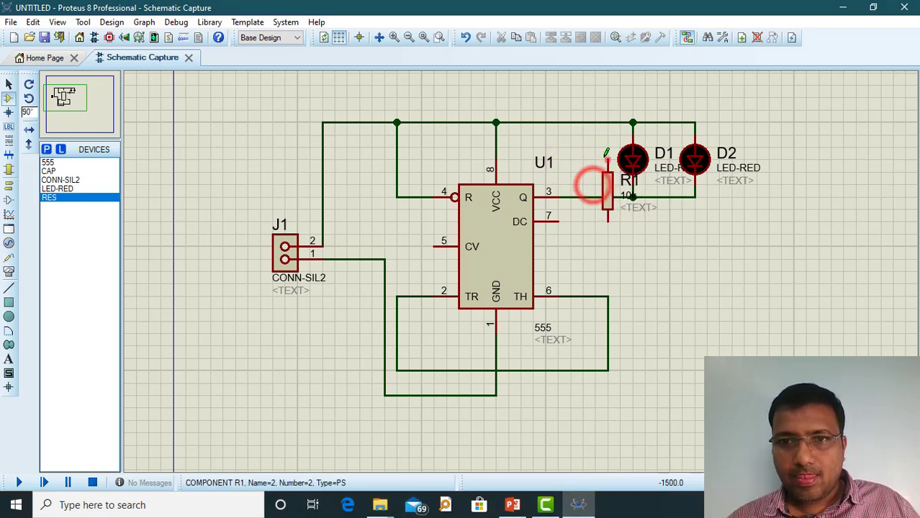
- Wire resistor R1's upper end to the VCC line and its lower end to the 555's DC pin 7
left_click(607, 123)
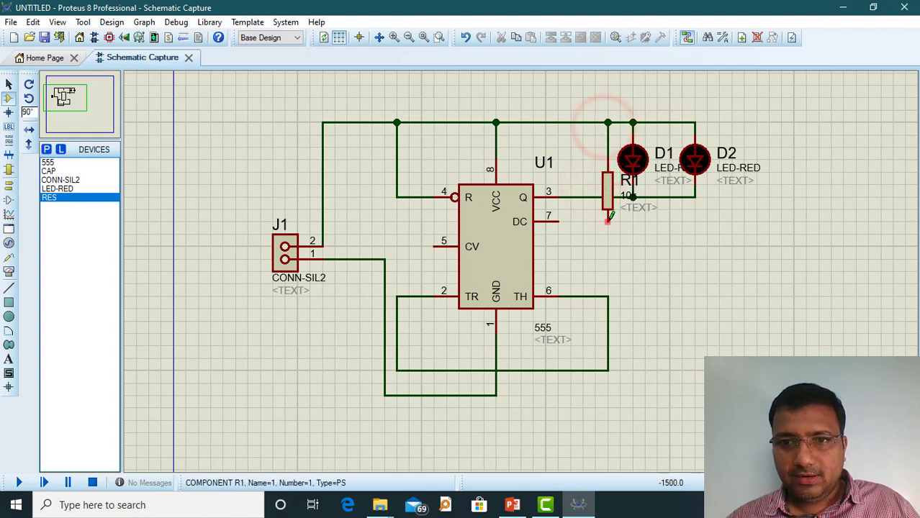
left_click(607, 219)
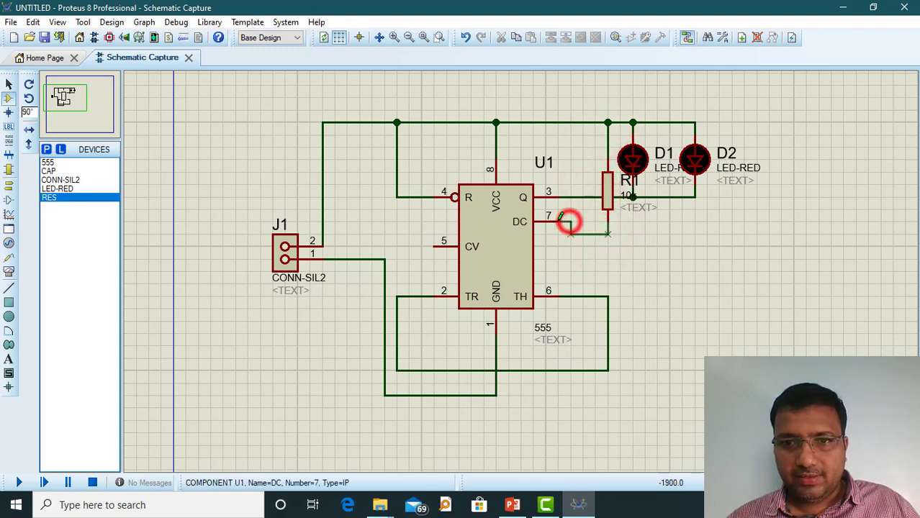
left_click(559, 221)
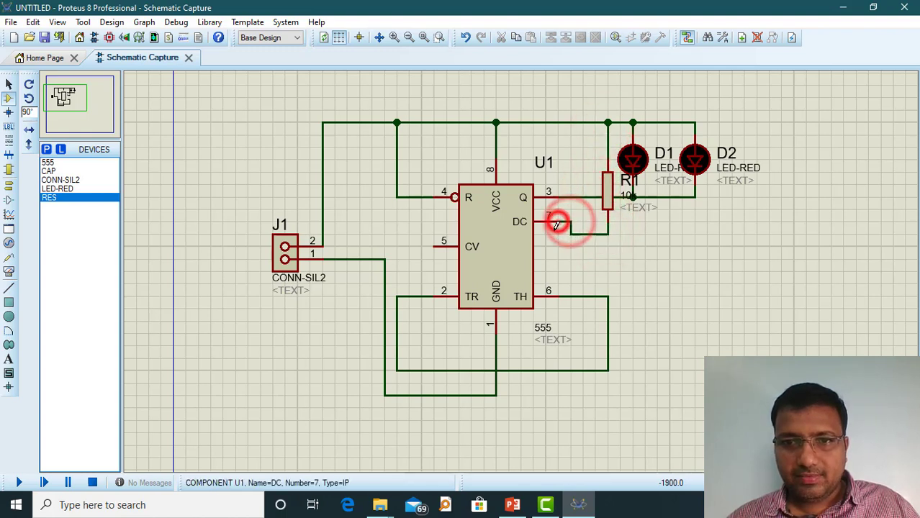
- Place a second RES resistor below R1 and wire it between R1's lower end and the 555's TH pin 6 line
left_click(626, 265)
left_click(637, 286)
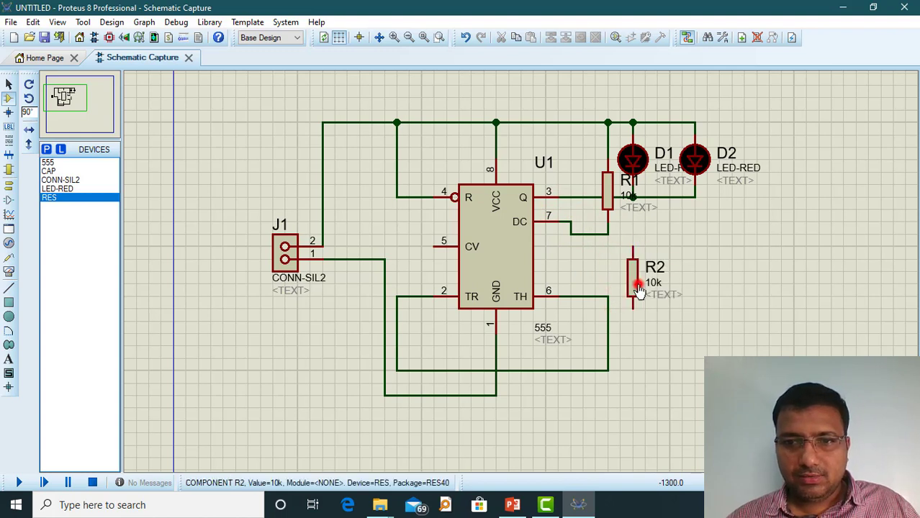
left_click(633, 248)
left_click(608, 235)
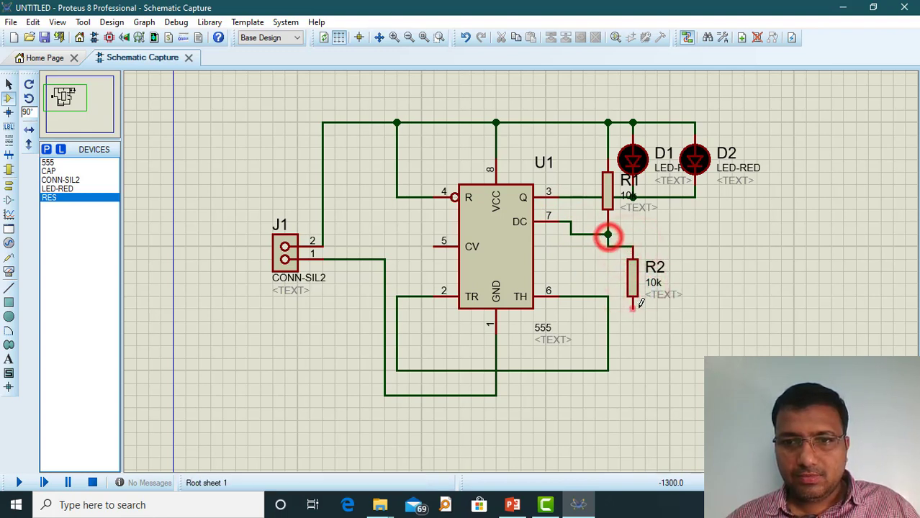
left_click(633, 307)
left_click(608, 321)
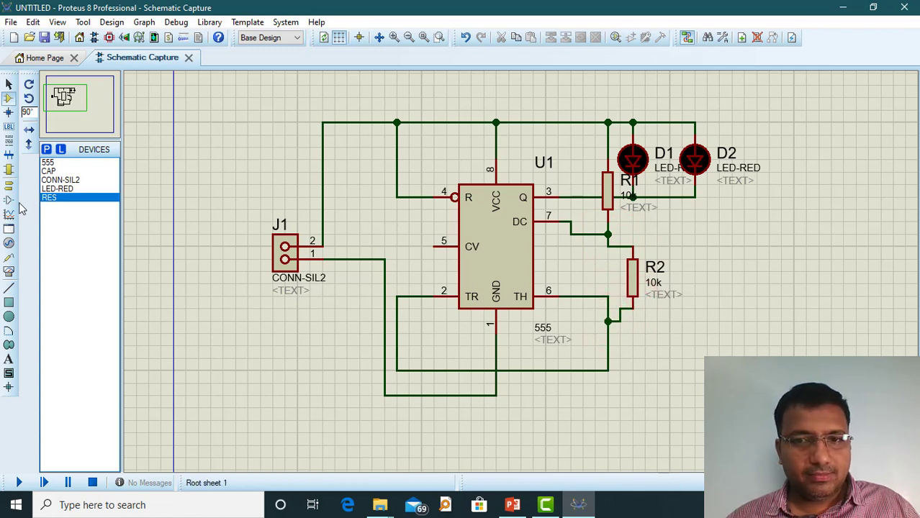
- Place a CAP capacitor below R2 and wire its upper end to R2's lower end
left_click(64, 170)
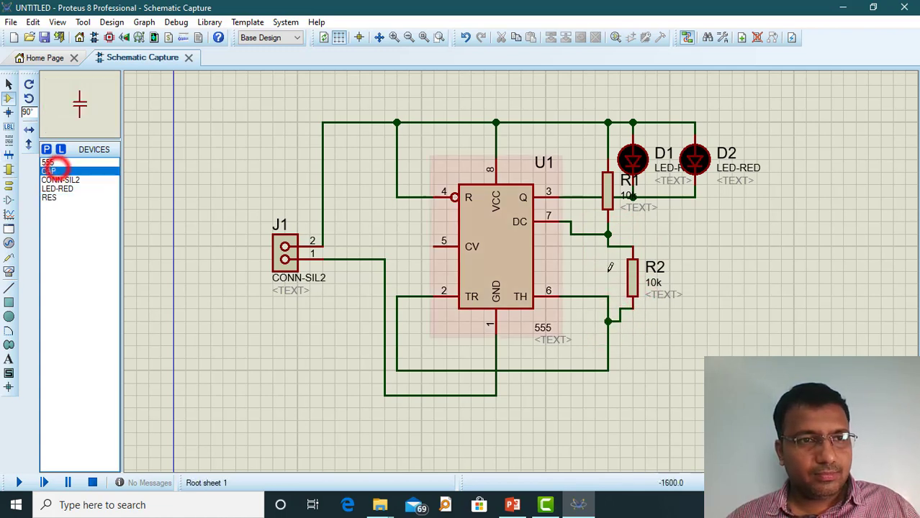
left_click(662, 351)
left_click(662, 353)
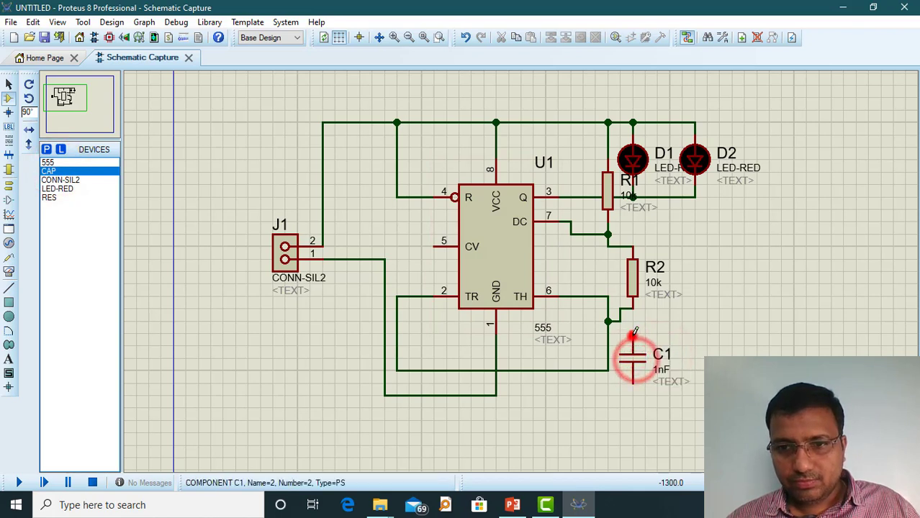
left_click(632, 339)
left_click(632, 311)
- Wire the lower end of capacitor C1 to the ground line below the 555
left_click(632, 383)
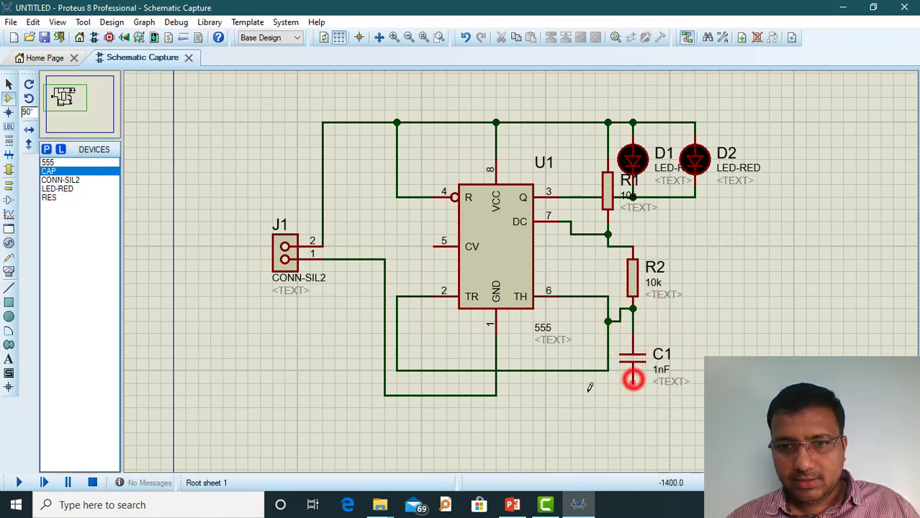
left_click(496, 396)
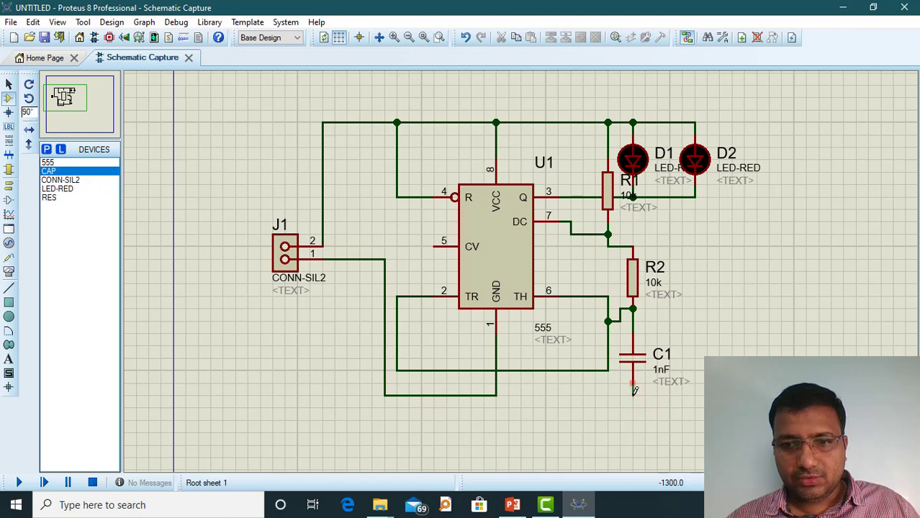
left_click(496, 396)
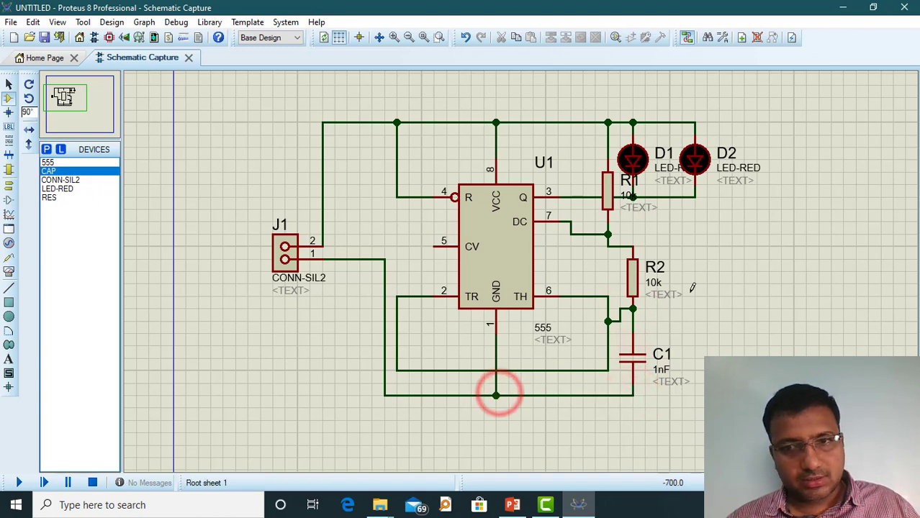
- Set resistor R2's value to 470K and resistor R1's resistance to 1K
double_click(653, 284)
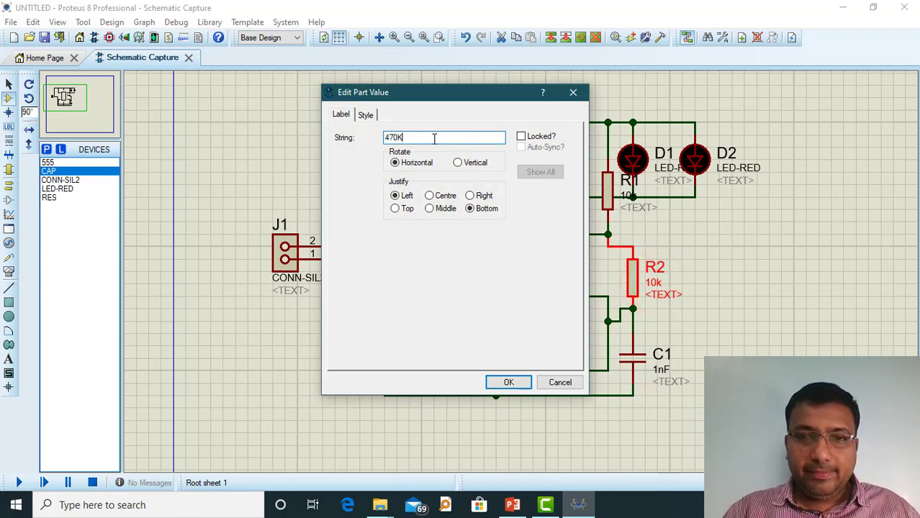
key("Return")
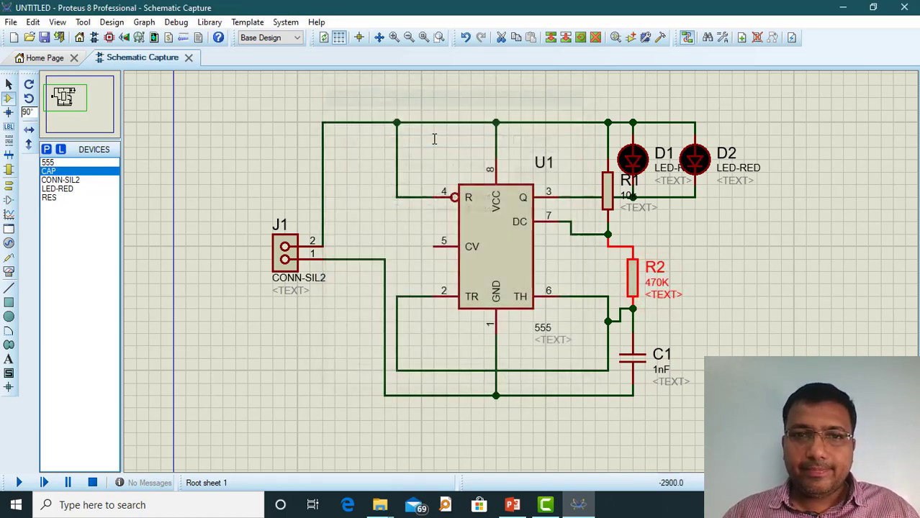
double_click(621, 192)
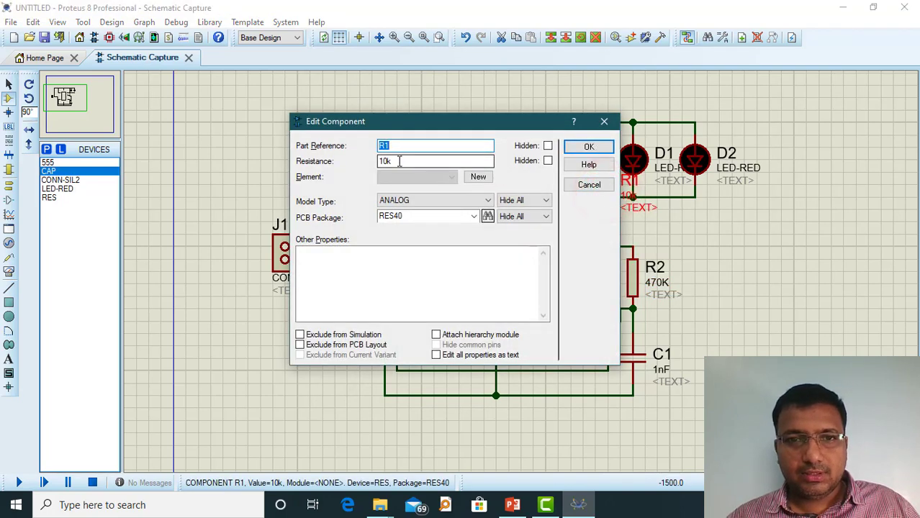
left_click(398, 161)
key("BackSpace")
key("BackSpace")
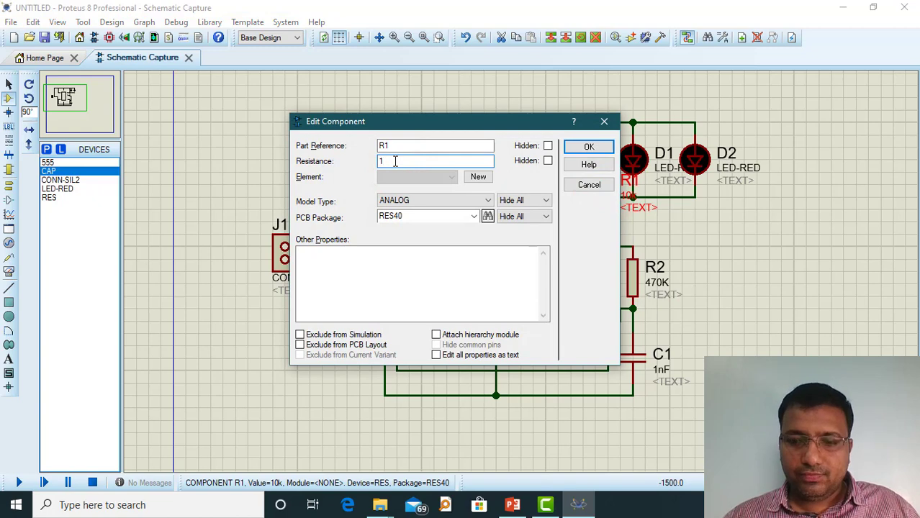
type("K")
key("Return")
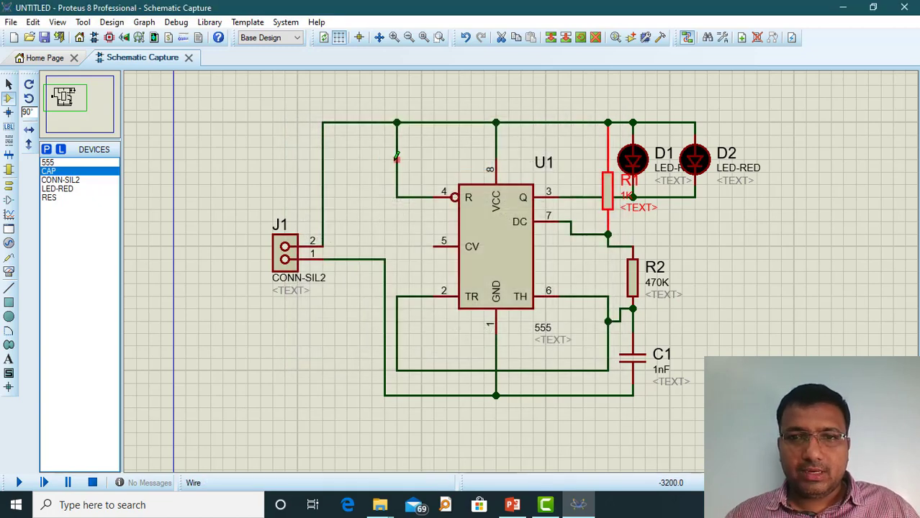
left_click(737, 326)
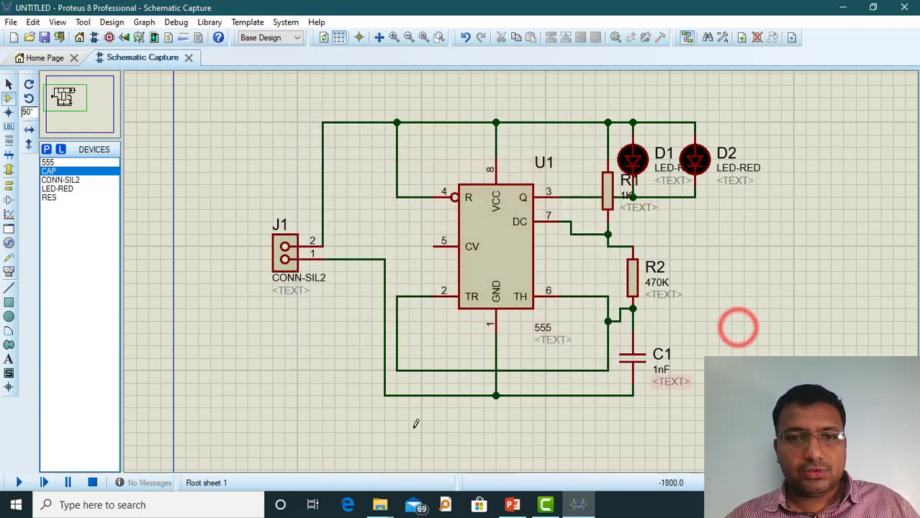
- Save the project as Cir23 in the Circuits folder on the Desktop
left_click(44, 37)
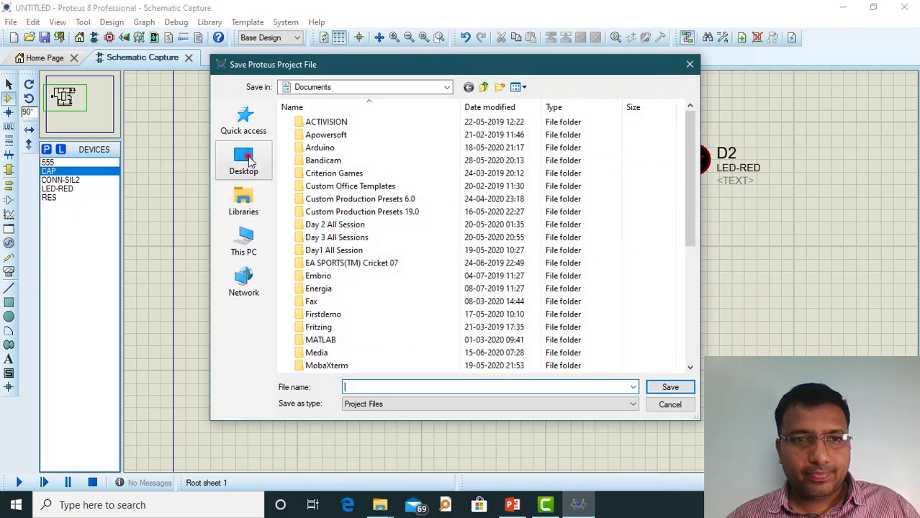
left_click(247, 162)
double_click(483, 260)
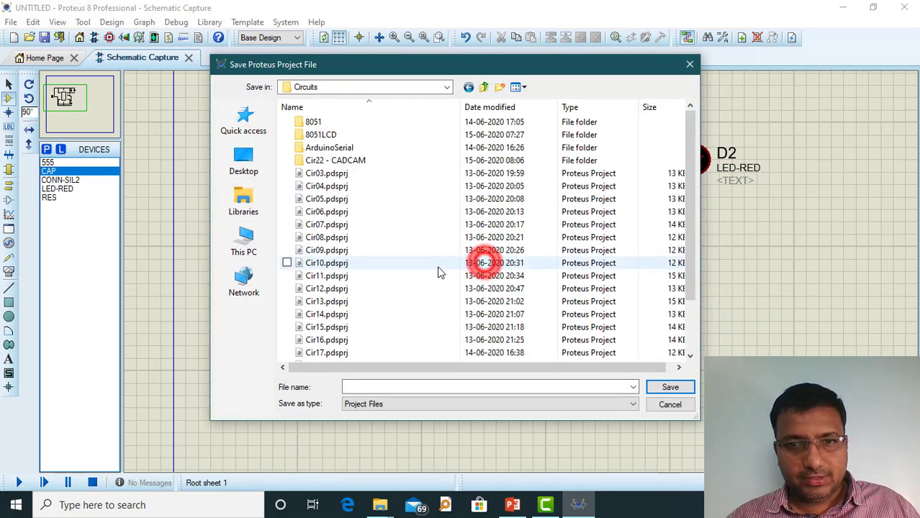
scroll(409, 303, "down", 2)
left_click(391, 385)
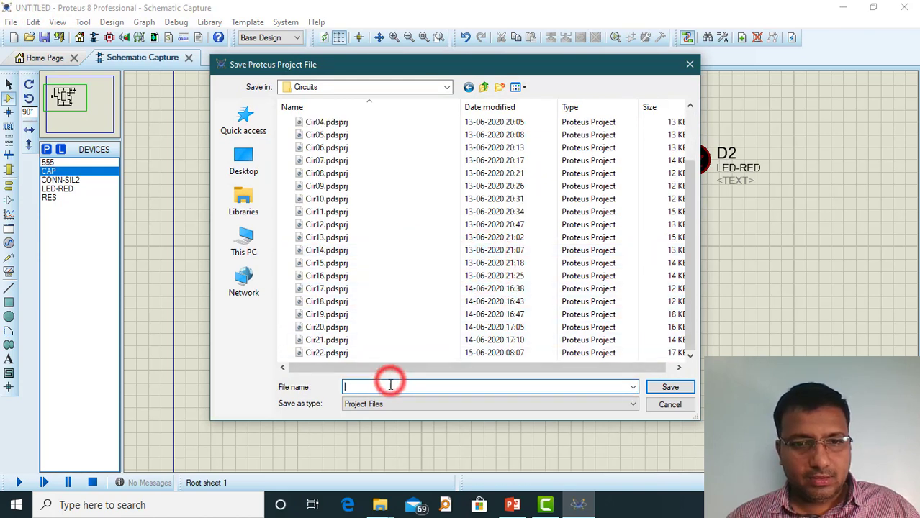
type("C")
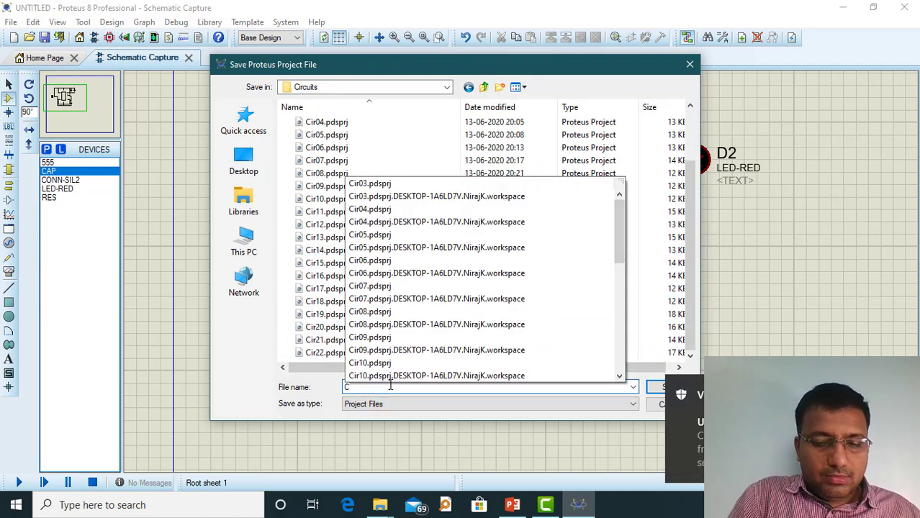
type("ir23")
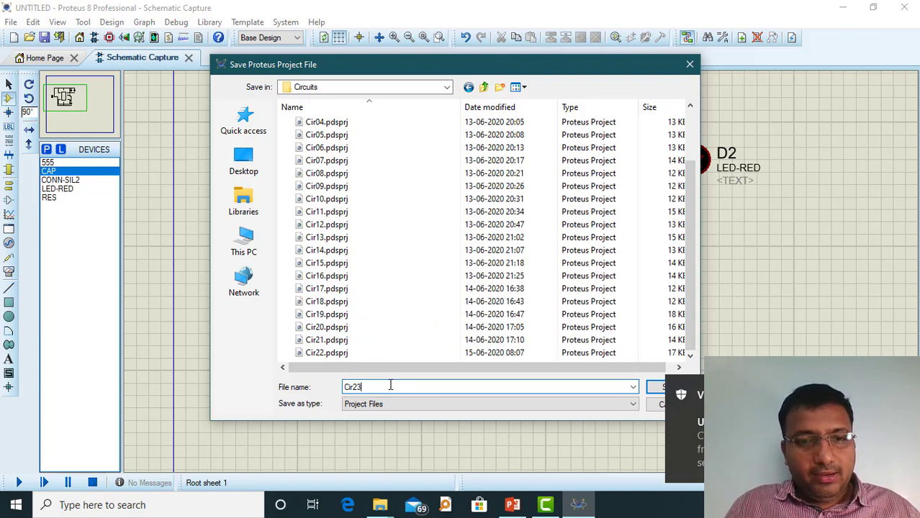
key("Return")
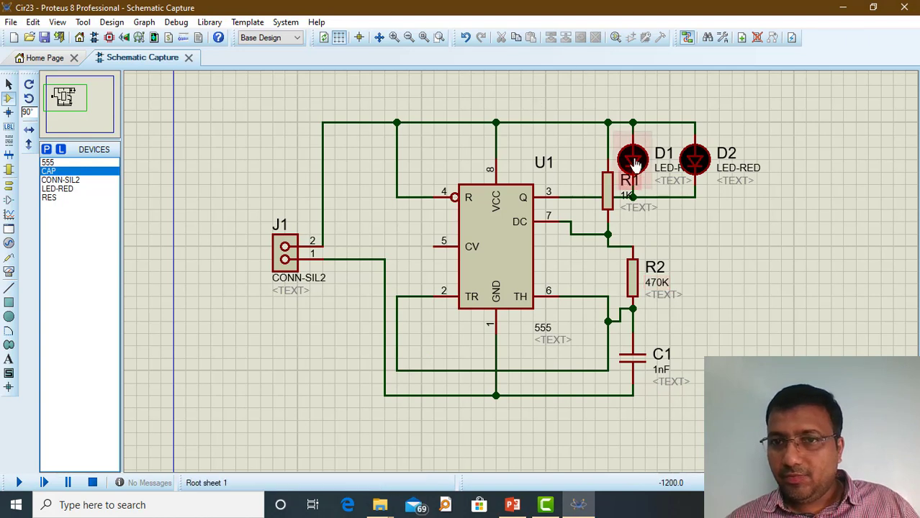
- Open the PCB layout, check the package status of D1 and D2 in the component list, and close the layout
left_click(110, 37)
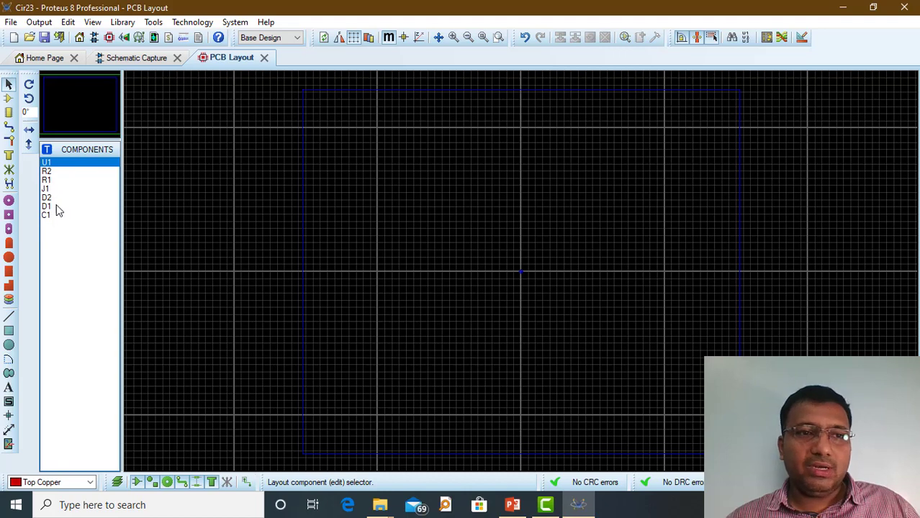
left_click(45, 208)
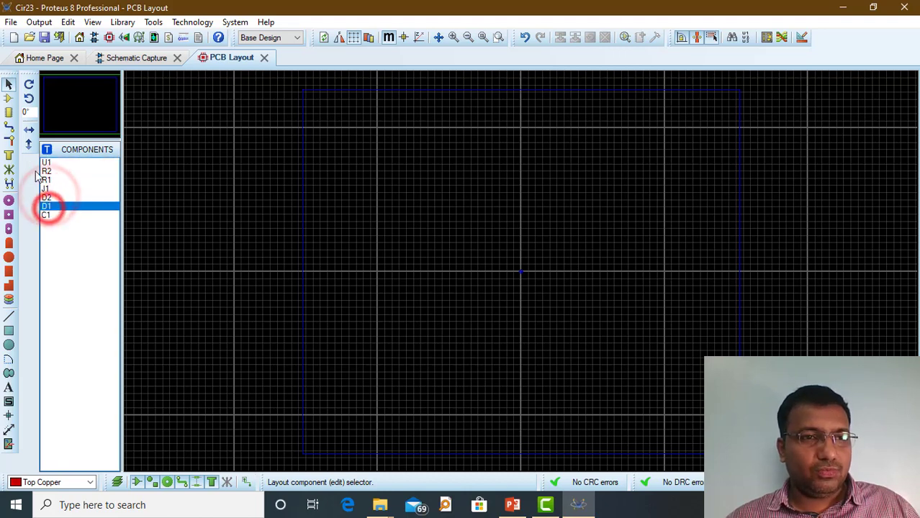
left_click(7, 99)
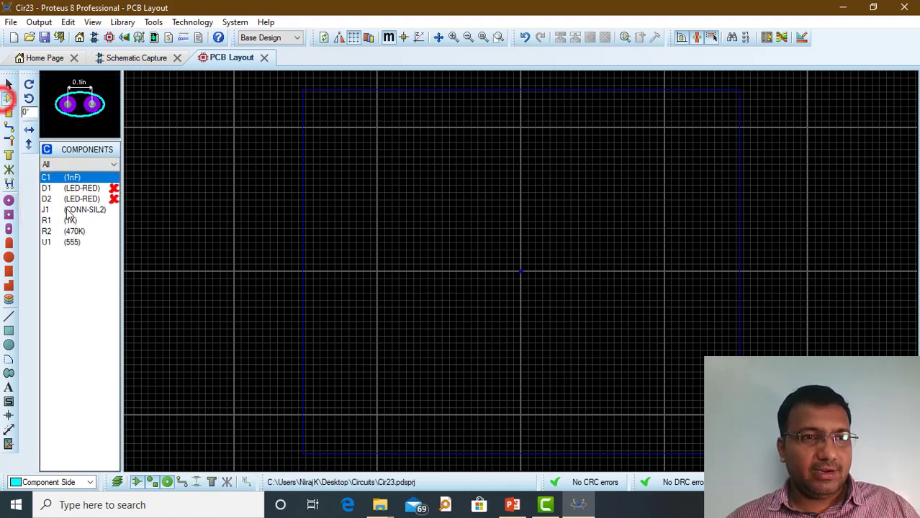
left_click(99, 189)
left_click(105, 200)
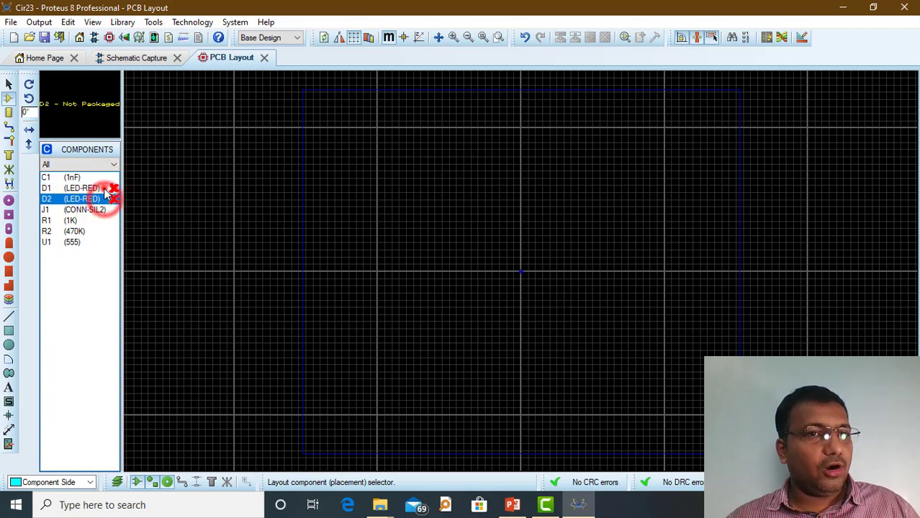
left_click(103, 188)
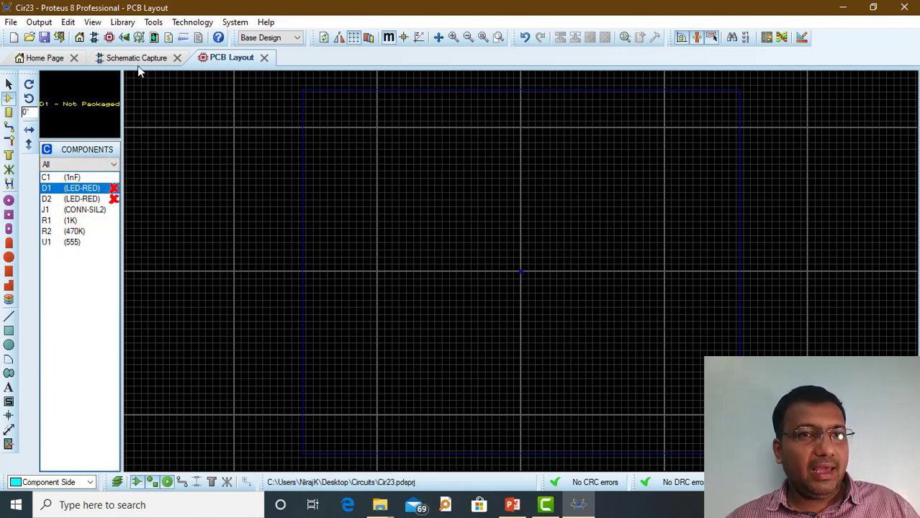
left_click(264, 58)
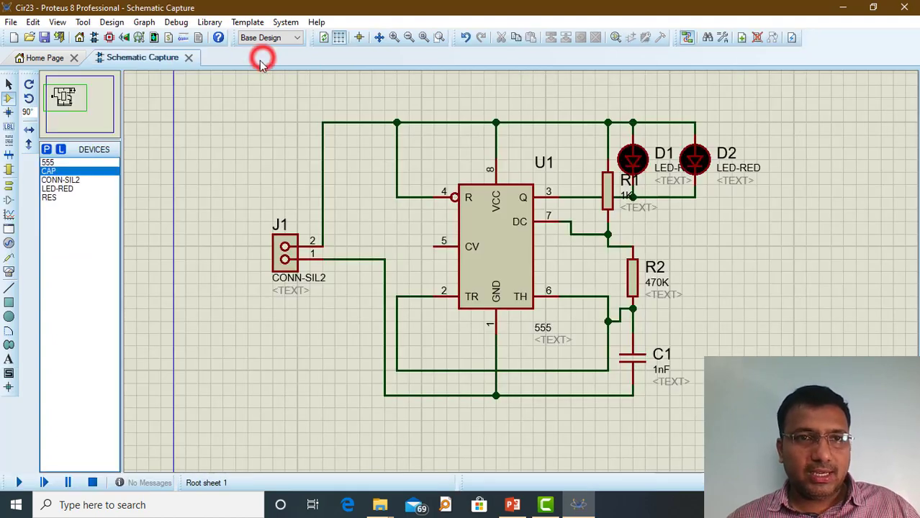
- Open the packaging tool for LED D1 on the schematic and dismiss the information message
right_click(638, 153)
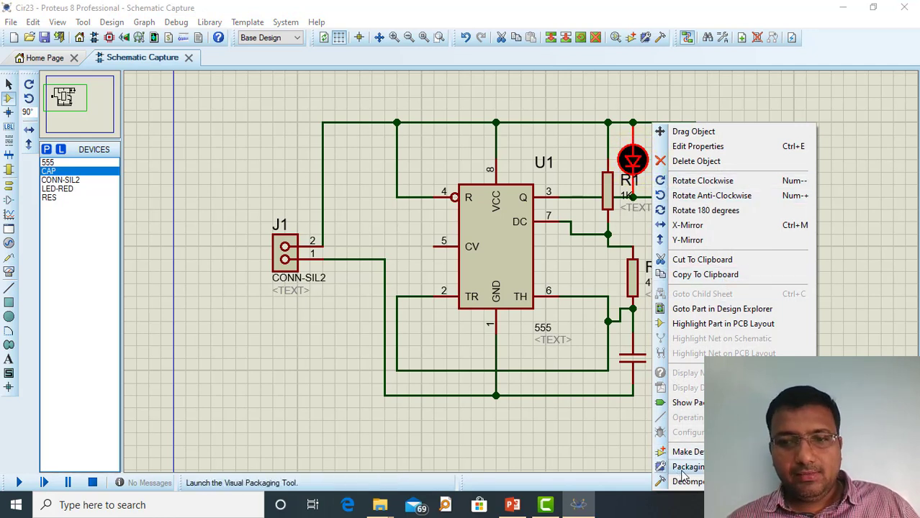
left_click(446, 434)
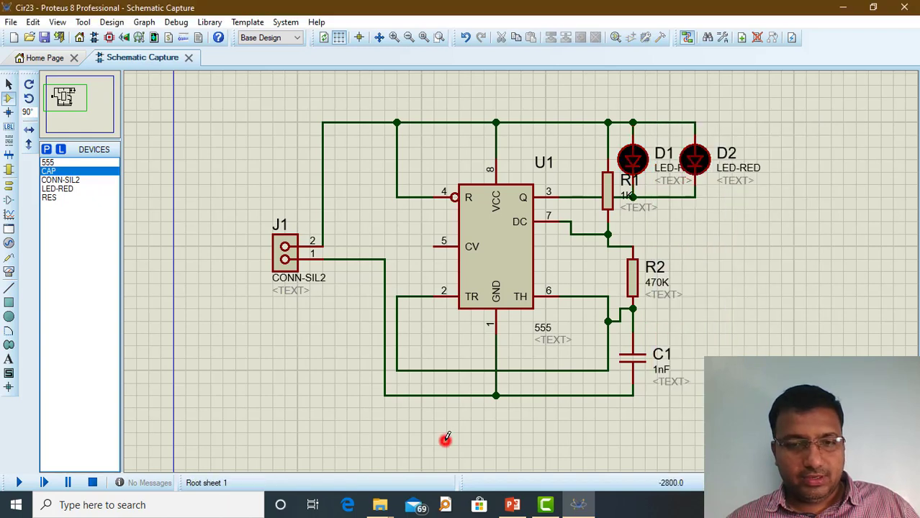
scroll(489, 275, "down", 1)
scroll(504, 267, "up", 2)
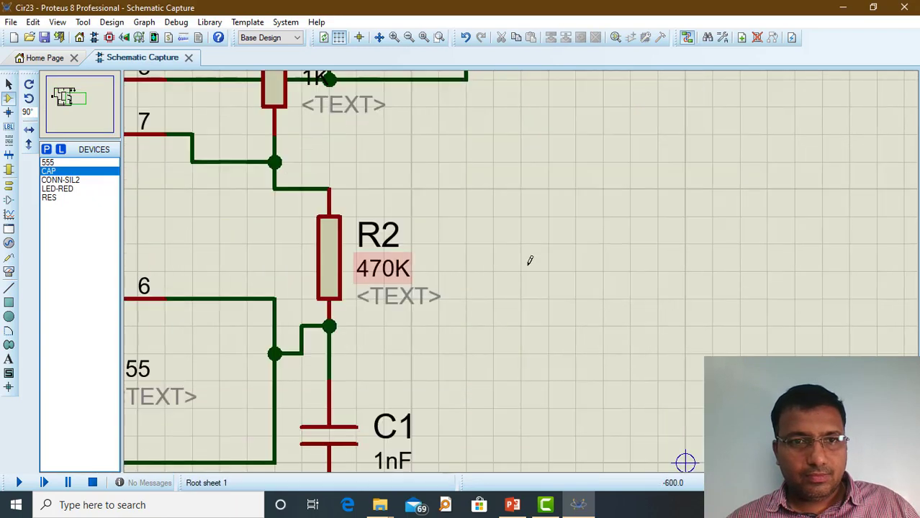
scroll(525, 259, "down", 1)
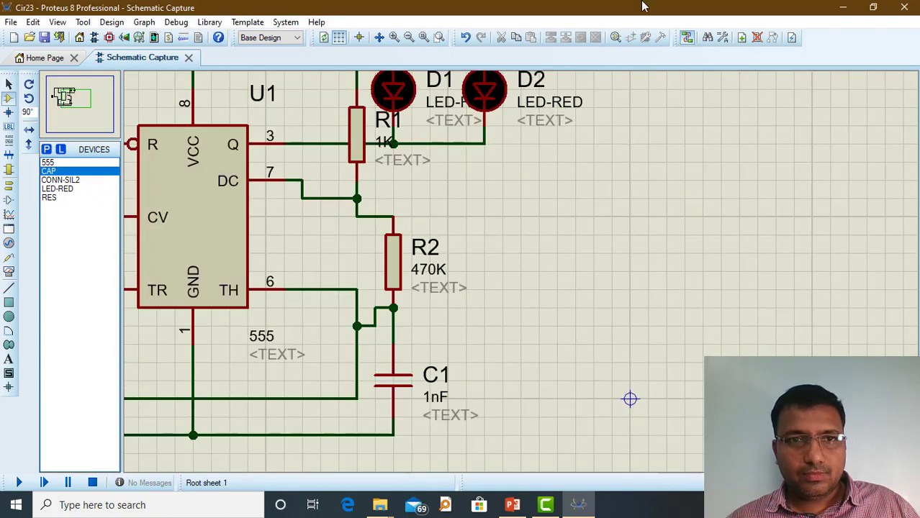
right_click(394, 90)
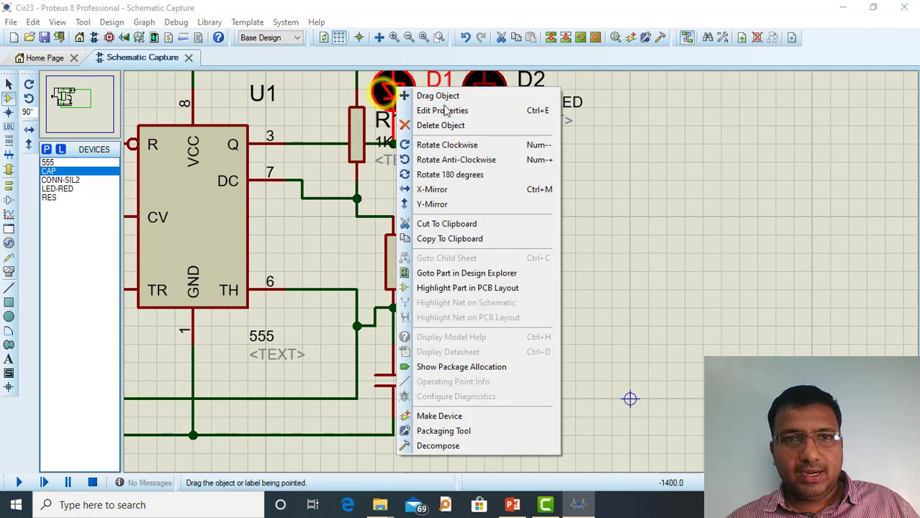
left_click(434, 431)
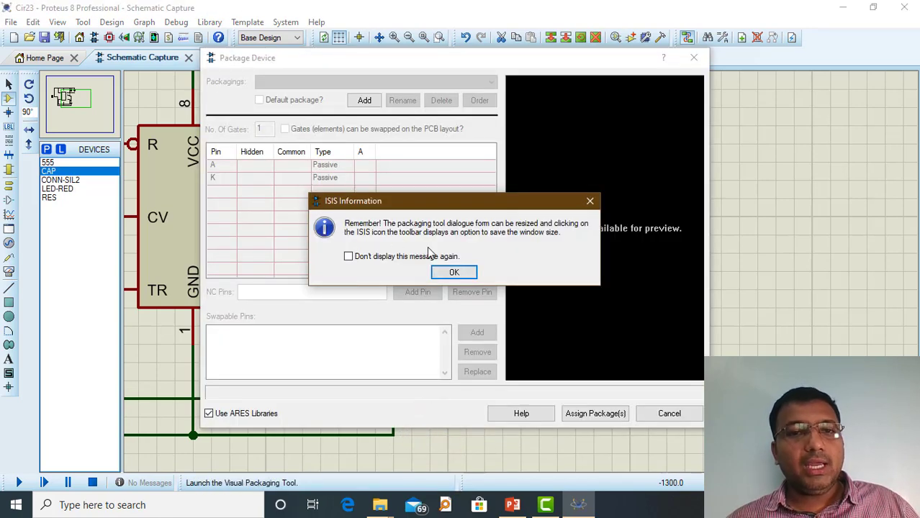
left_click(453, 274)
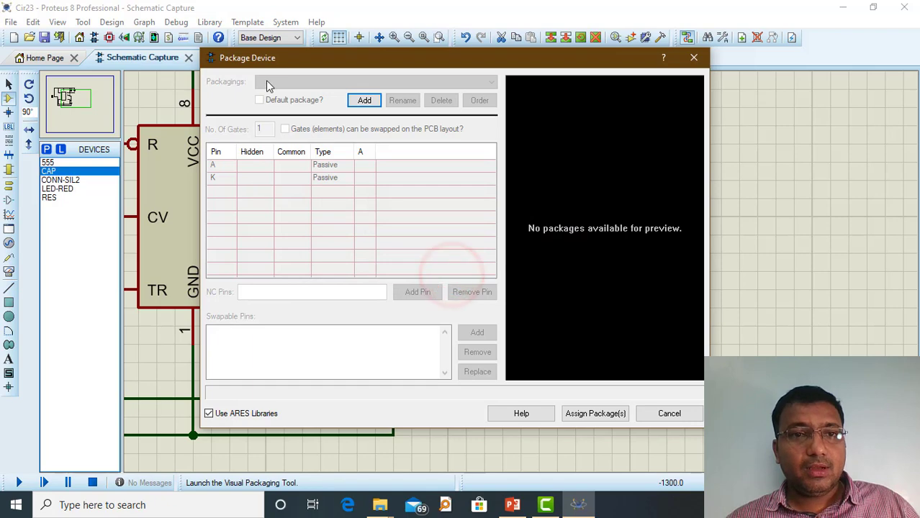
- Search the packages for led and add the LED package with 100th pitch and A-K pinout to the device
left_click(364, 102)
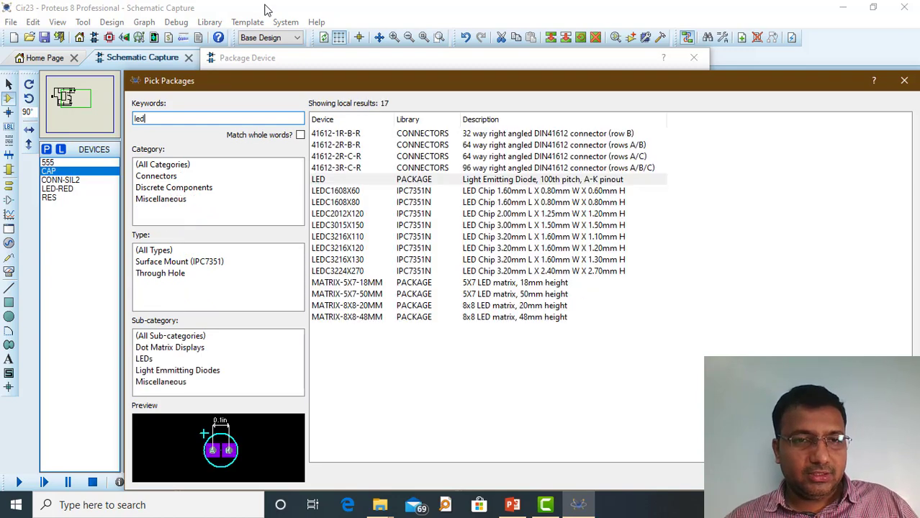
left_click_drag(268, 88, 255, 25)
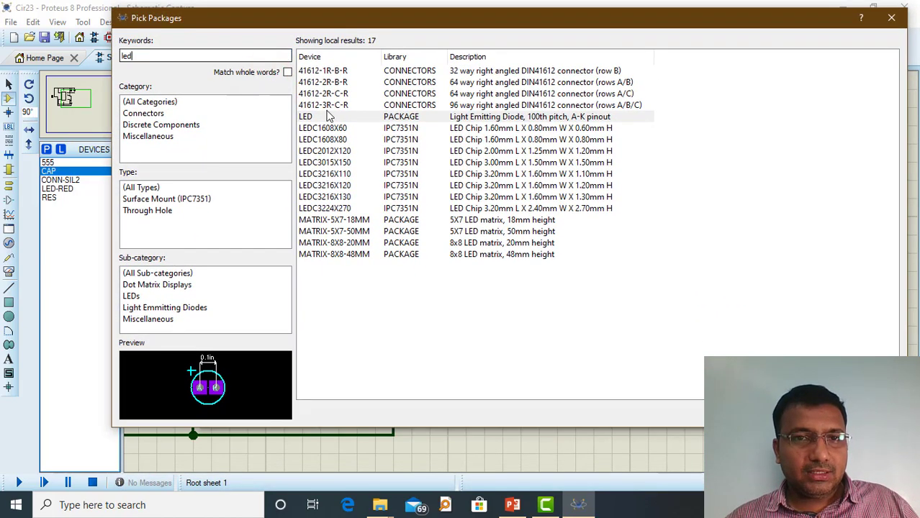
left_click(328, 118)
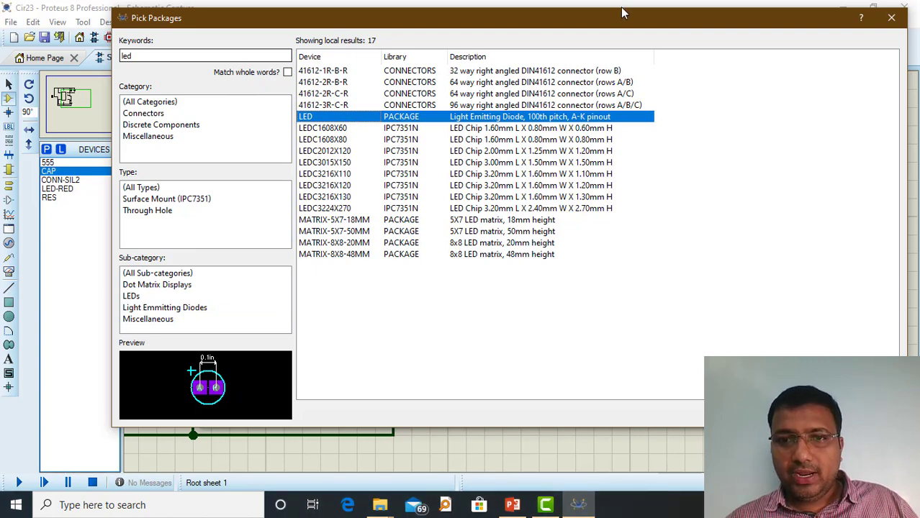
left_click_drag(405, 7, 86, 13)
left_click(296, 405)
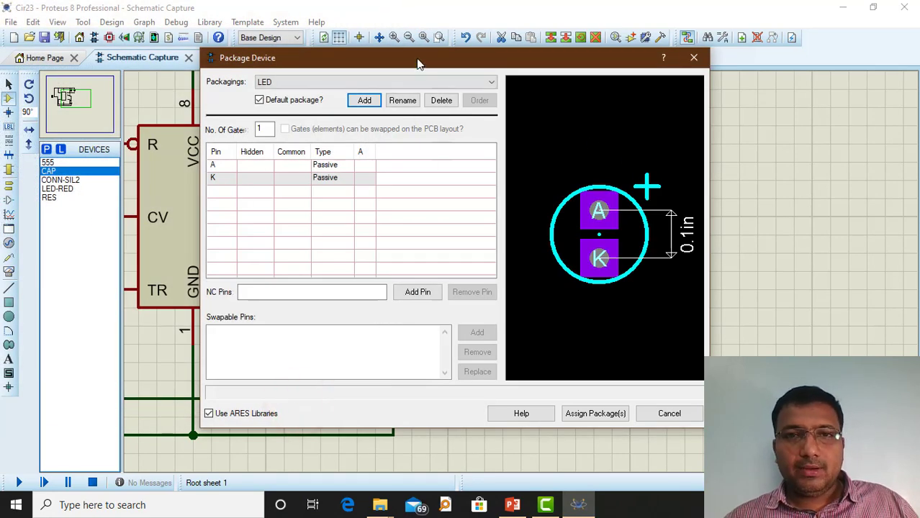
- Map pin A to pad A and pin K to pad K of the LED package
left_click_drag(418, 64, 280, 32)
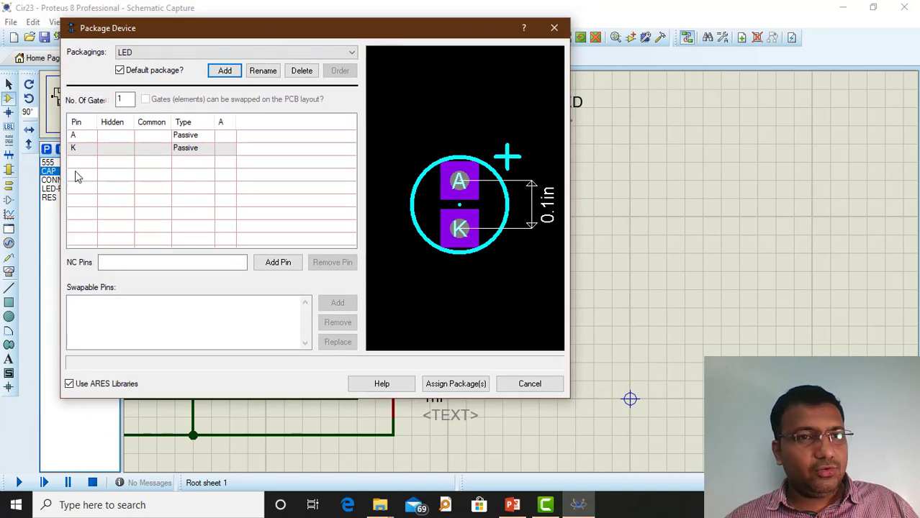
left_click(227, 136)
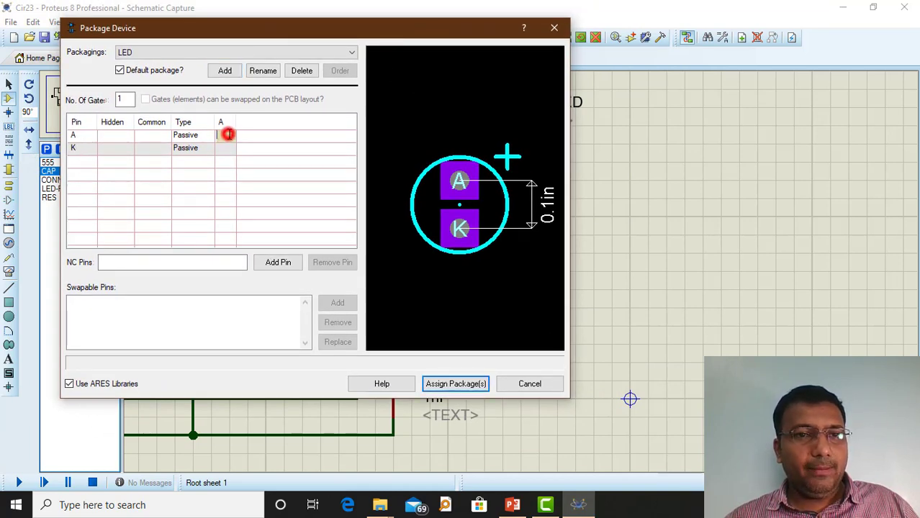
left_click(472, 173)
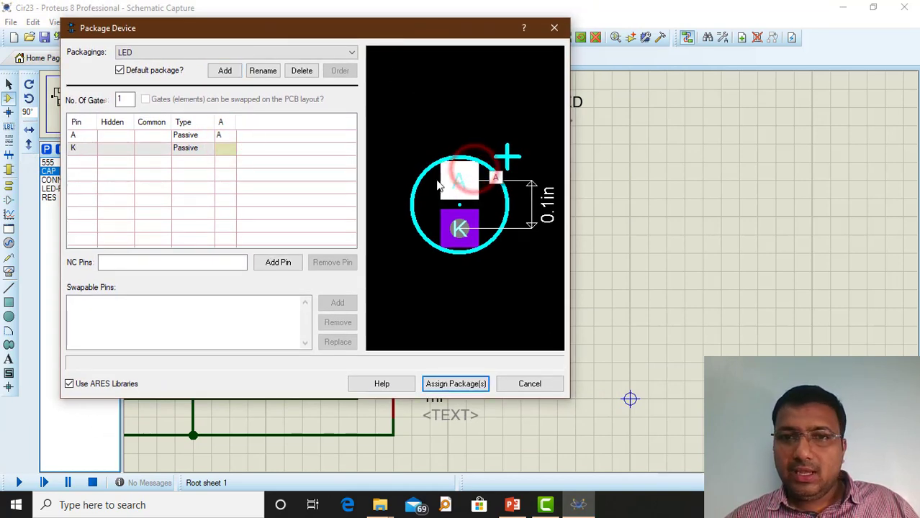
left_click(220, 148)
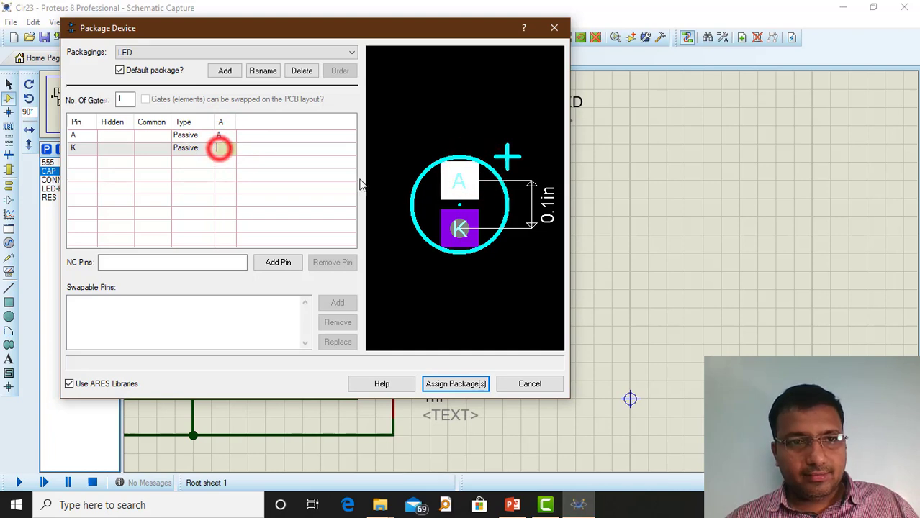
left_click(459, 229)
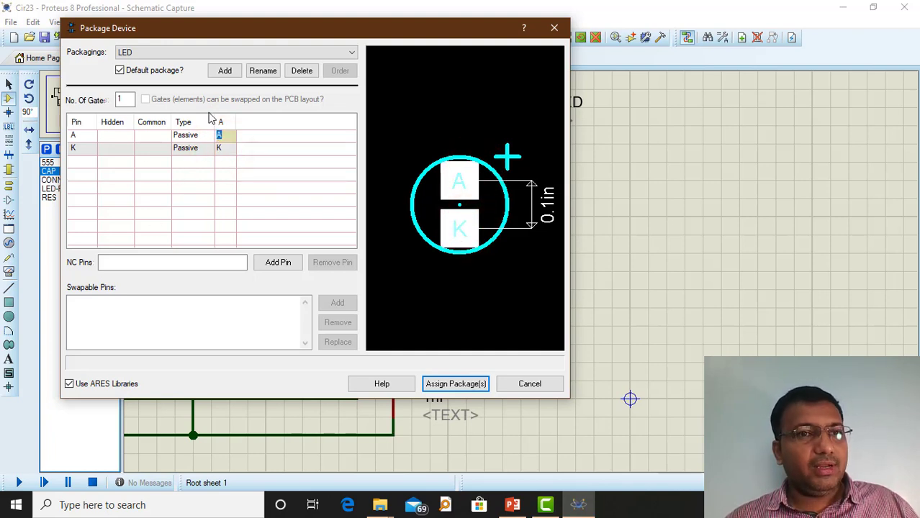
- Assign the package, save it in the USERDVC library, and update the design's devices with the newly packaged device
left_click(456, 384)
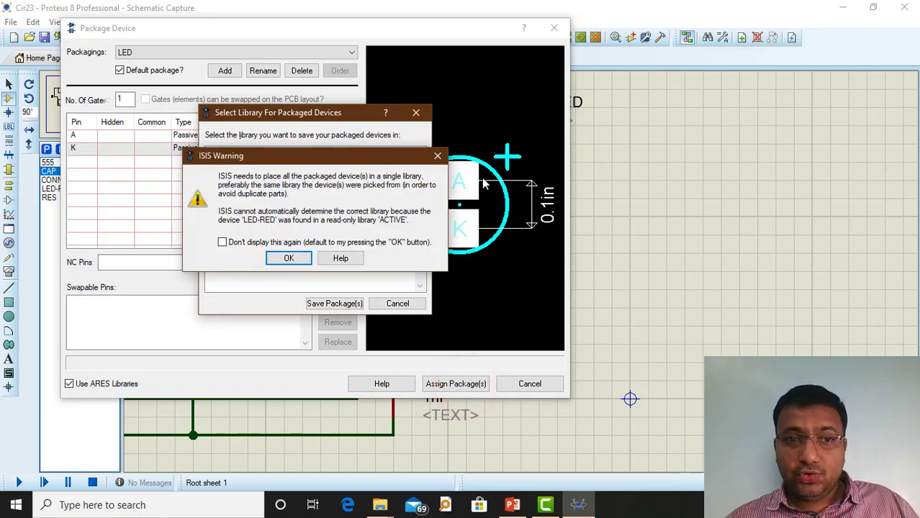
left_click(273, 259)
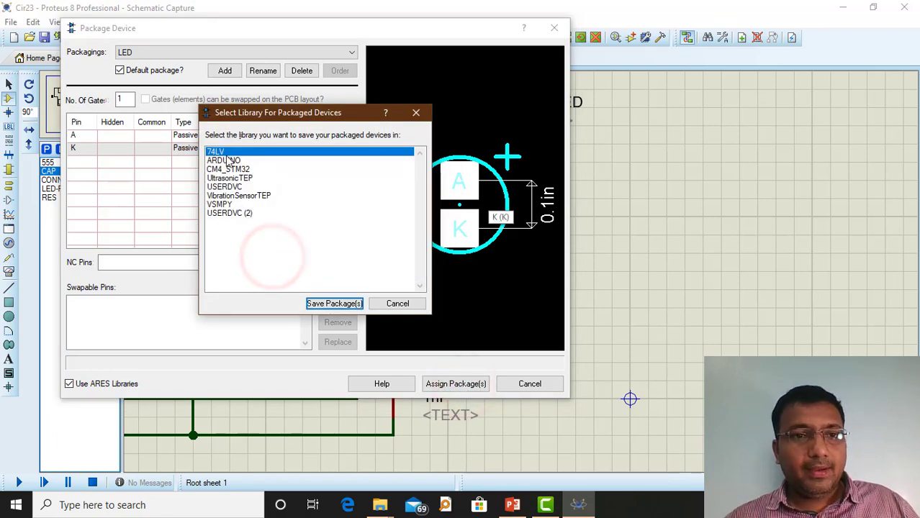
left_click(229, 187)
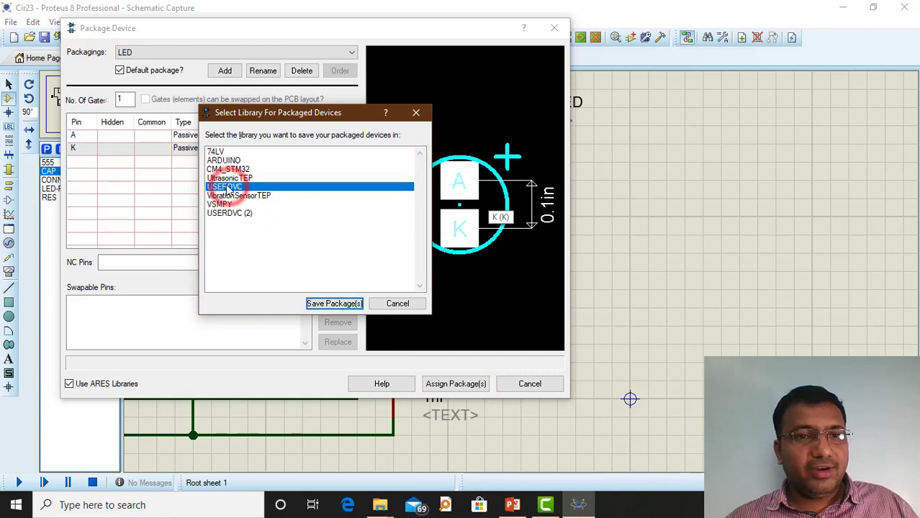
left_click(335, 304)
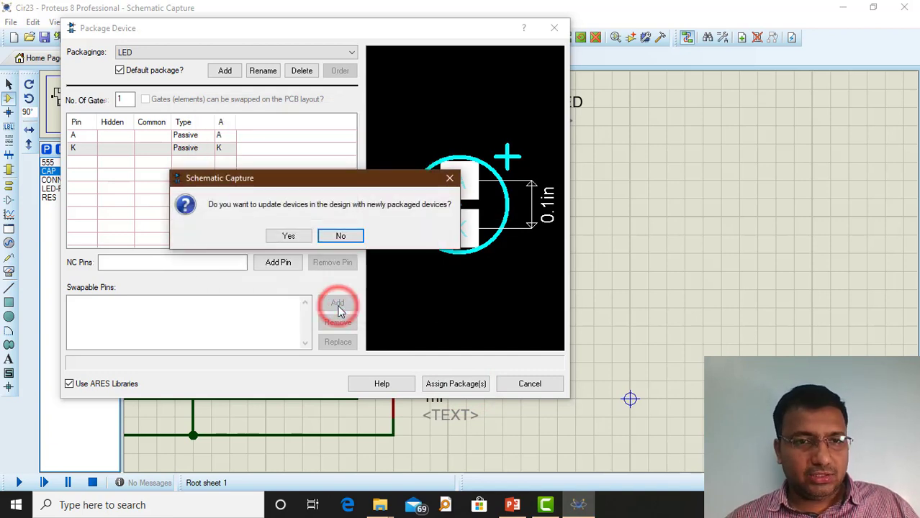
left_click(288, 242)
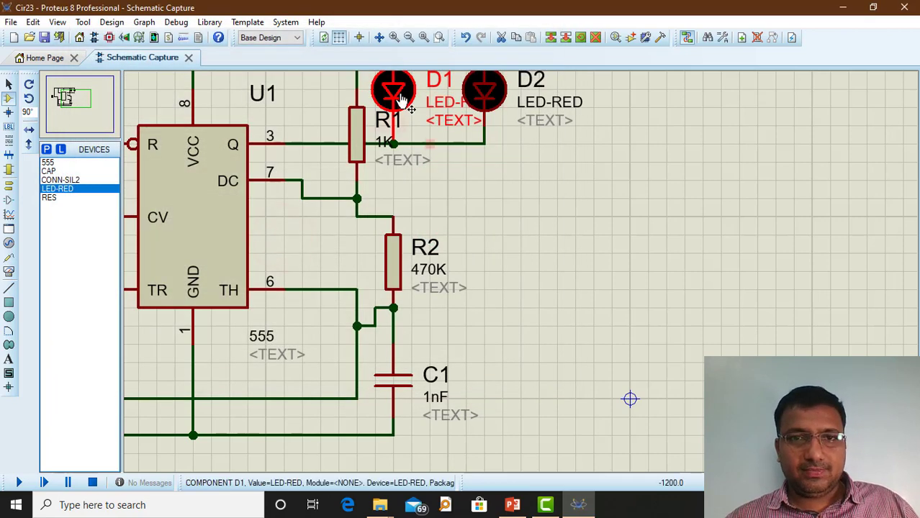
- Save the project and open its PCB layout
scroll(491, 195, "down", 2)
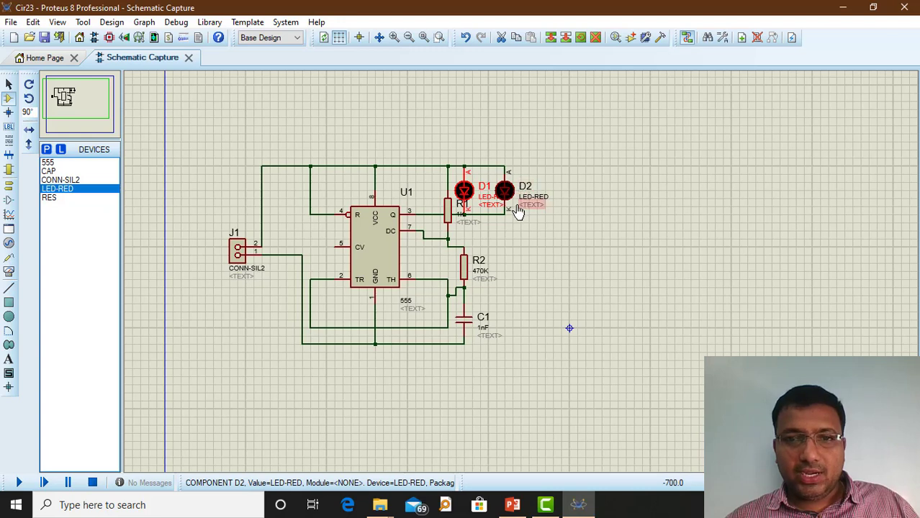
left_click(46, 38)
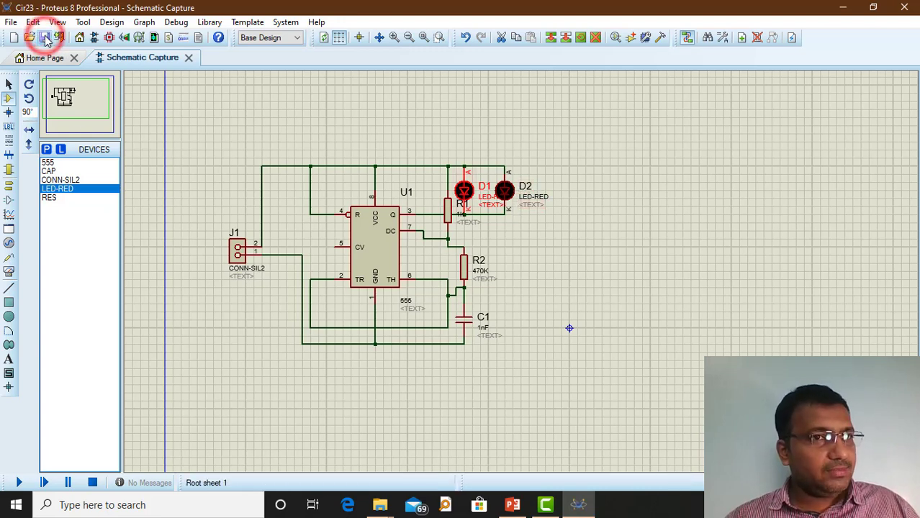
left_click(114, 42)
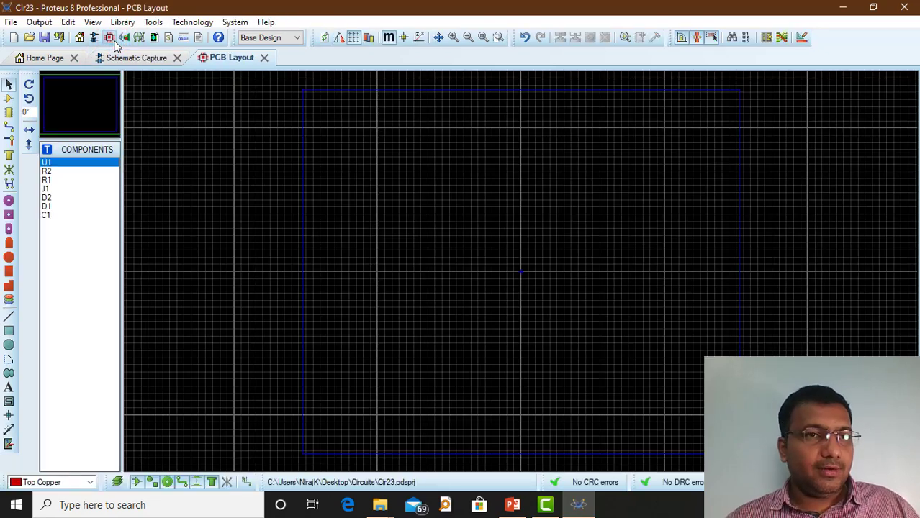
- Check the package previews of R1, D2 and C1 in the layout's component placement list
left_click(47, 195)
left_click(10, 103)
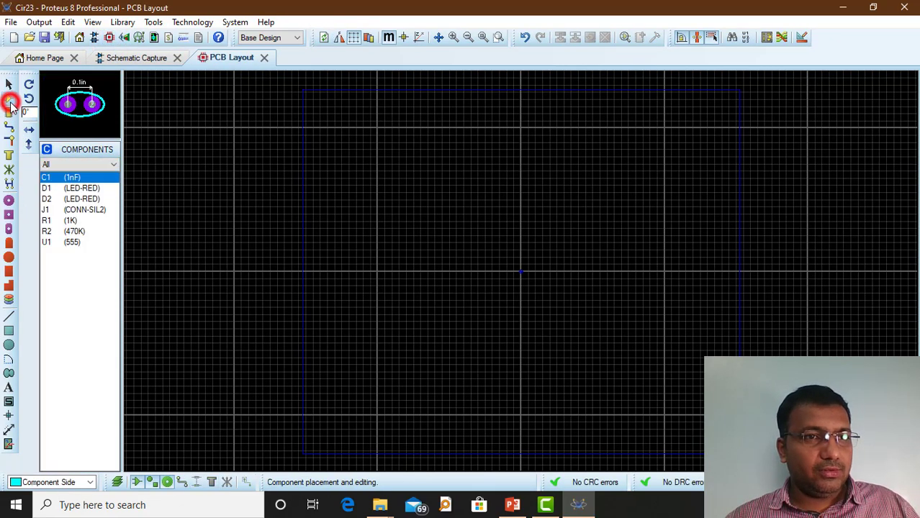
left_click(55, 220)
left_click(54, 199)
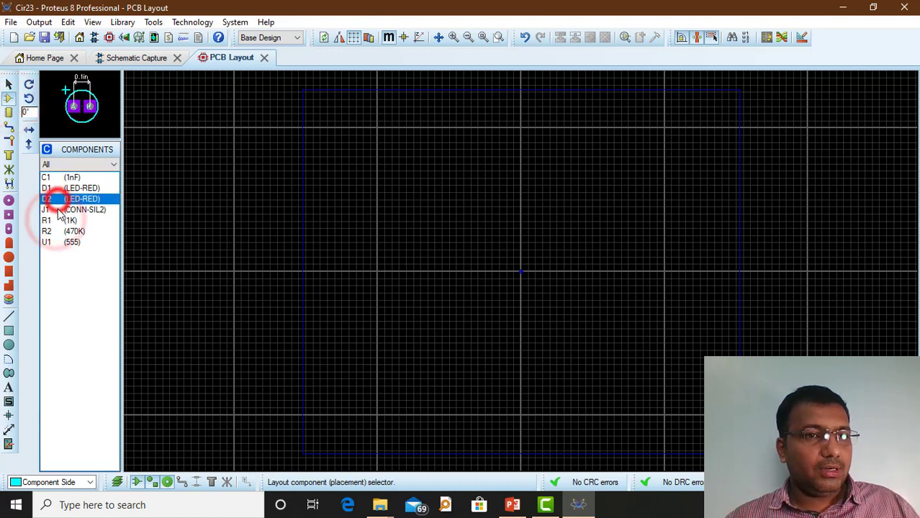
left_click(58, 177)
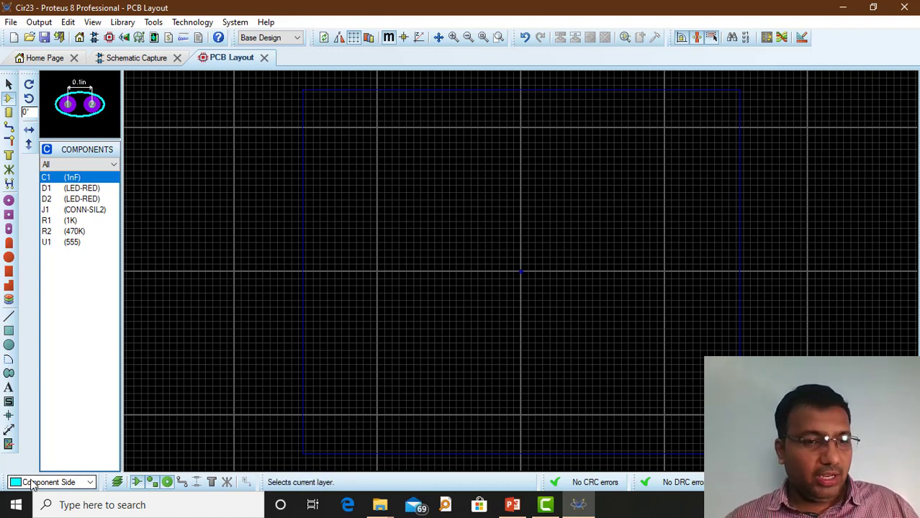
- Draw a rectangular board outline on the Board Edge layer, within the upper-left part of the work area
left_click(8, 333)
left_click(54, 484)
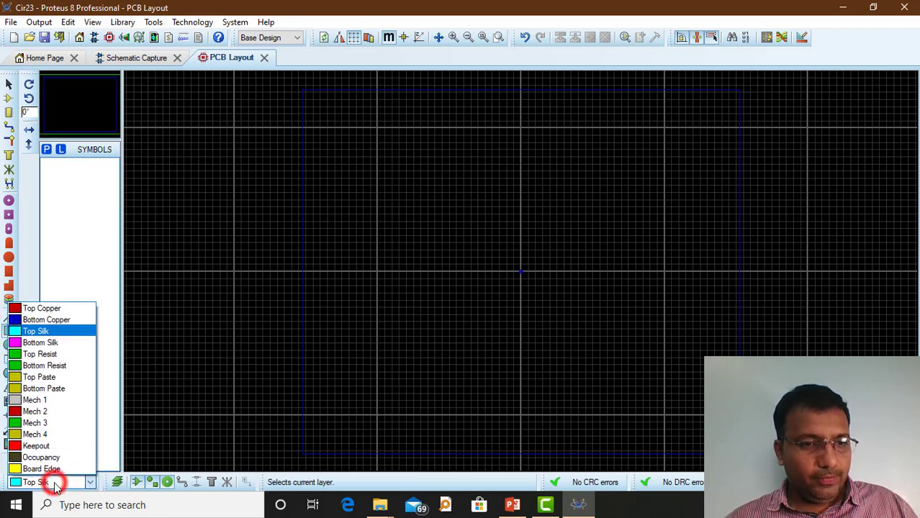
left_click(49, 469)
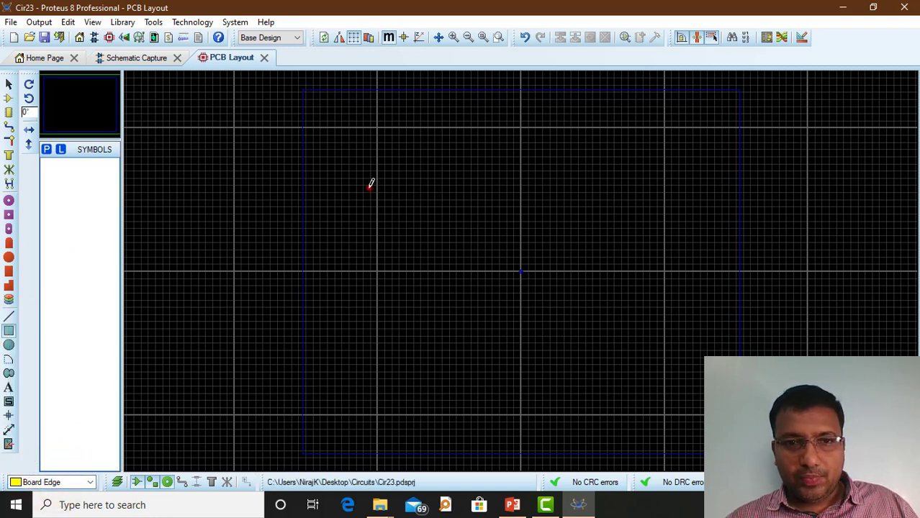
left_click(370, 189)
left_click(501, 287)
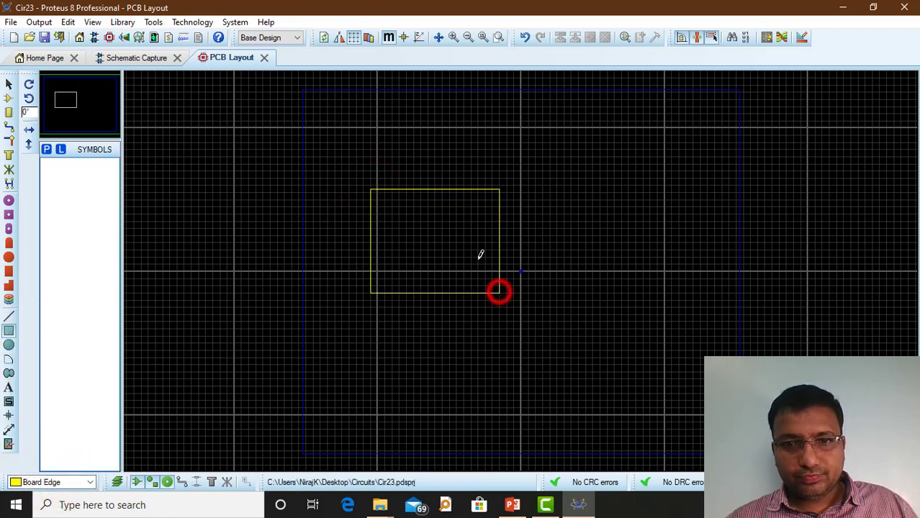
- Place the 555 timer U1, rotated to 270°, in the upper-left part of the board outline
scroll(522, 267, "up", 2)
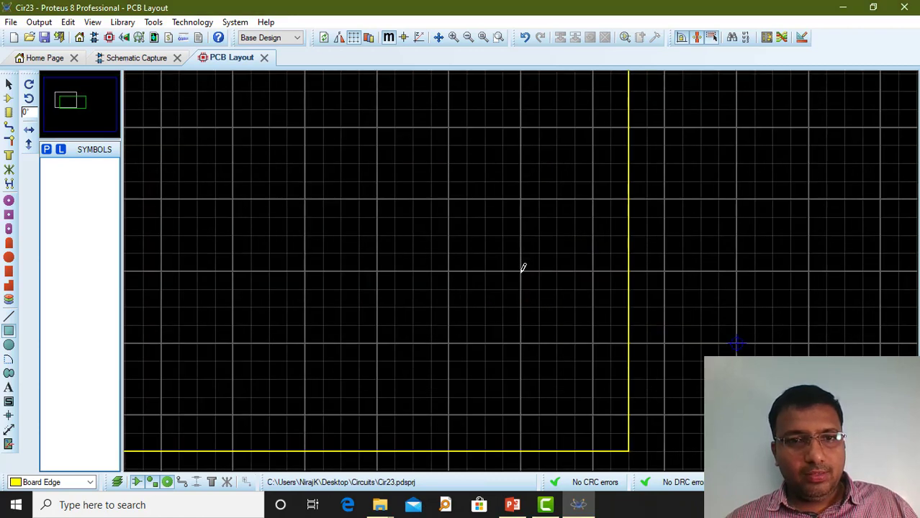
scroll(522, 268, "down", 2)
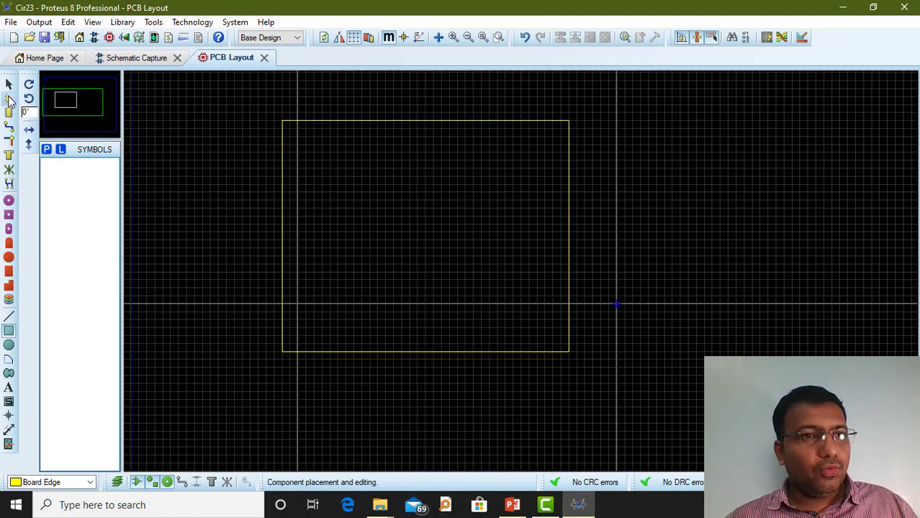
left_click(9, 99)
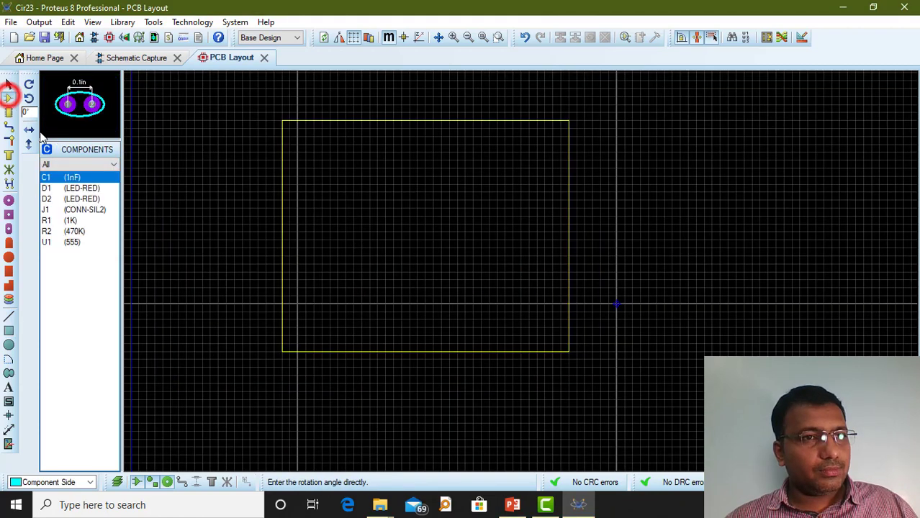
left_click(57, 243)
left_click(389, 219)
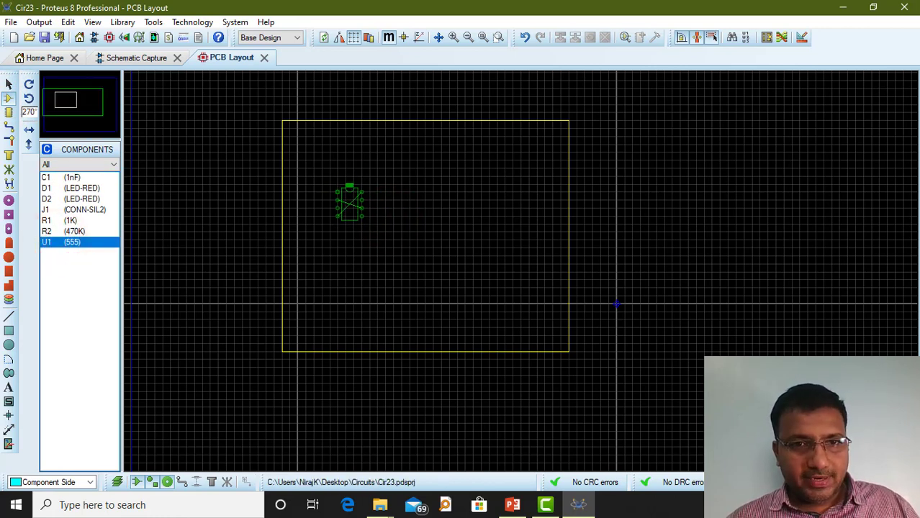
left_click(344, 225)
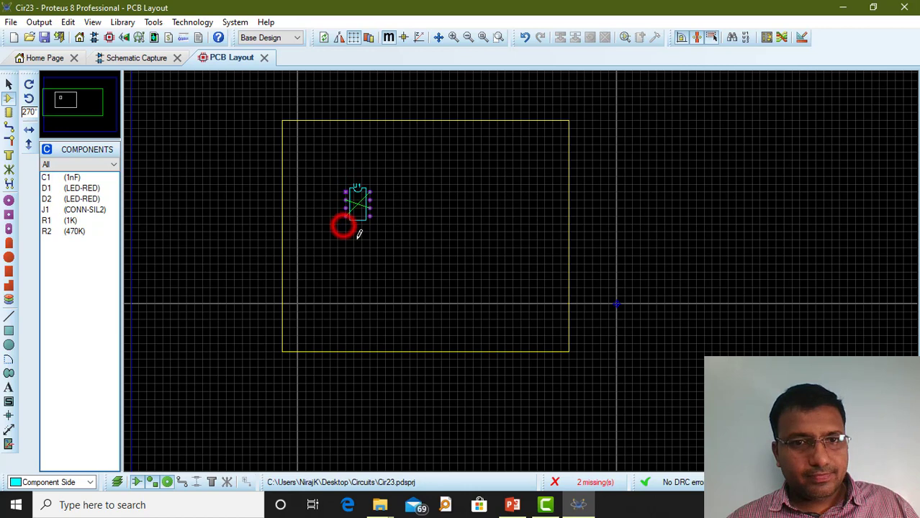
- Place C1 to the right of U1, LEDs D1 and D2 side by side above it, and connector J1 to its left
left_click(49, 178)
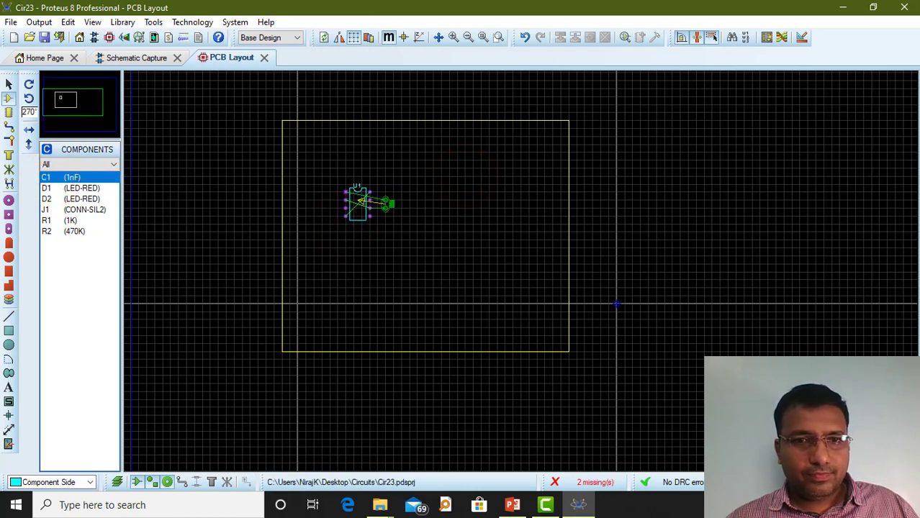
left_click(394, 203)
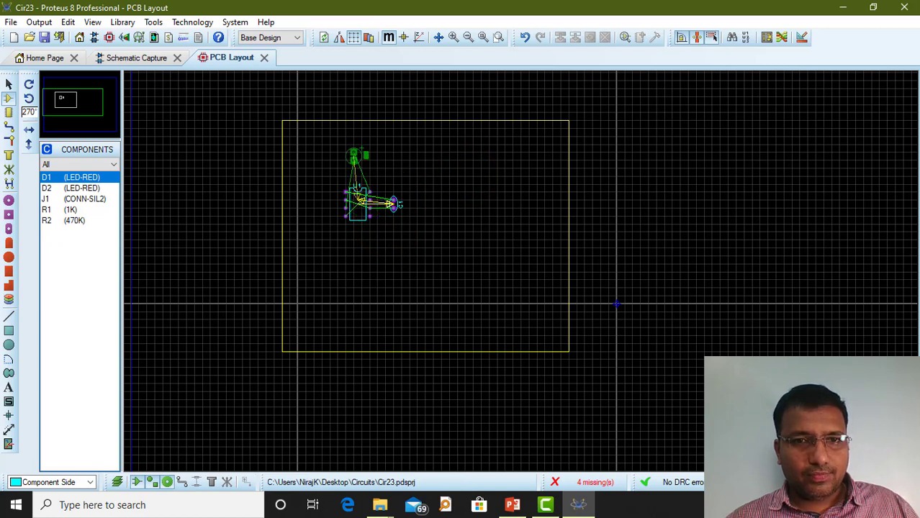
left_click(338, 165)
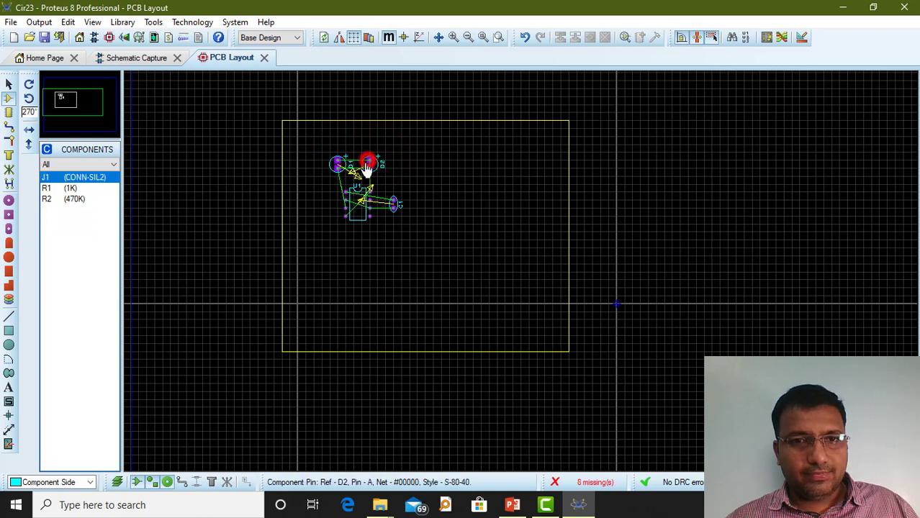
left_click(369, 164)
left_click(70, 180)
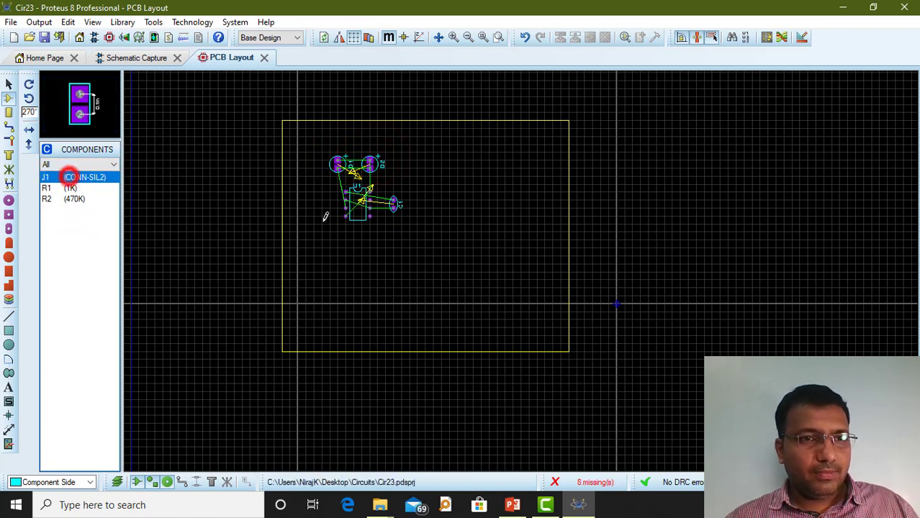
left_click(325, 201)
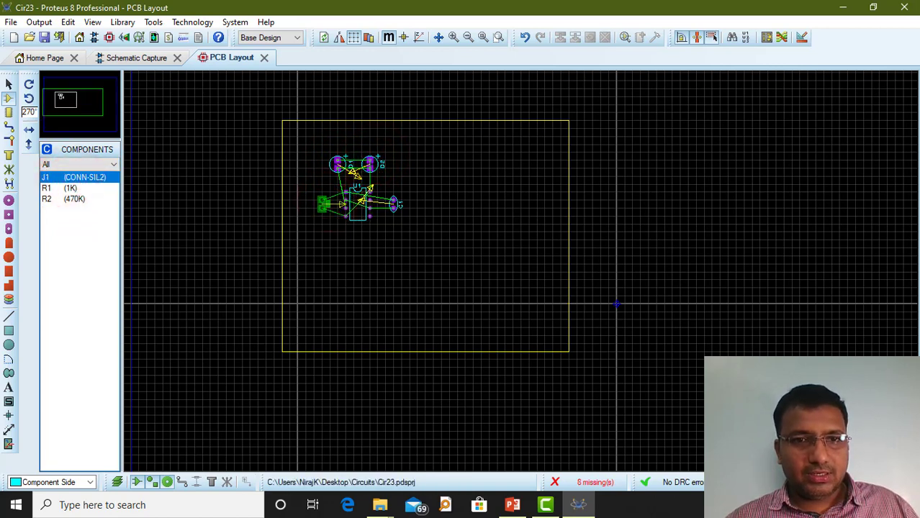
left_click(321, 202)
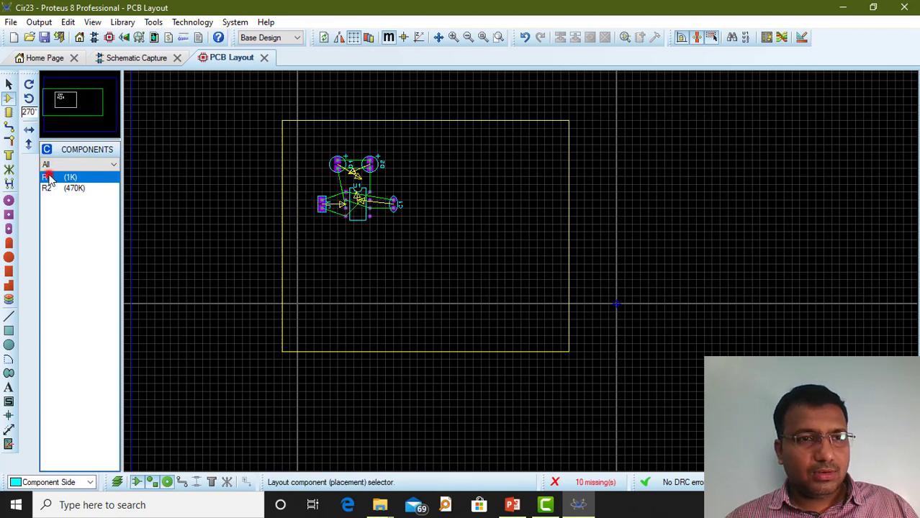
- Place resistors R1 and R2, rotated to 180°, side by side below U1
left_click(301, 244)
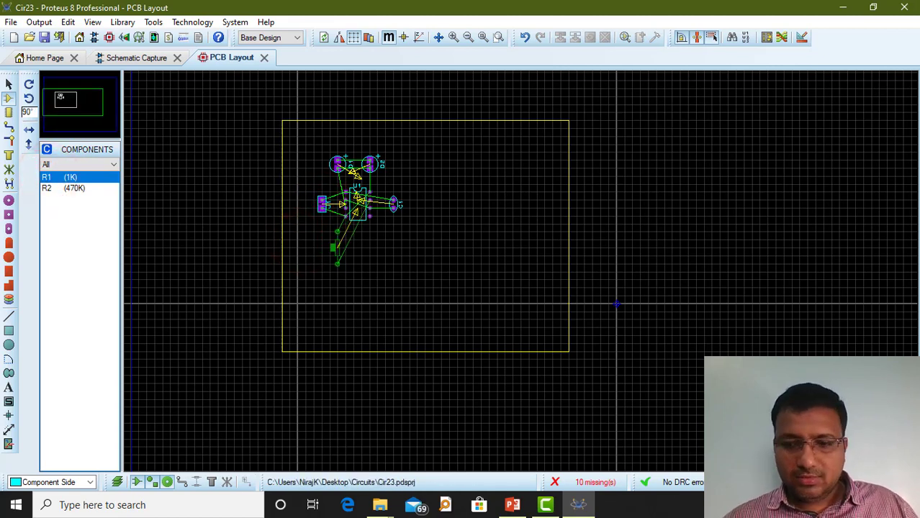
key("plus")
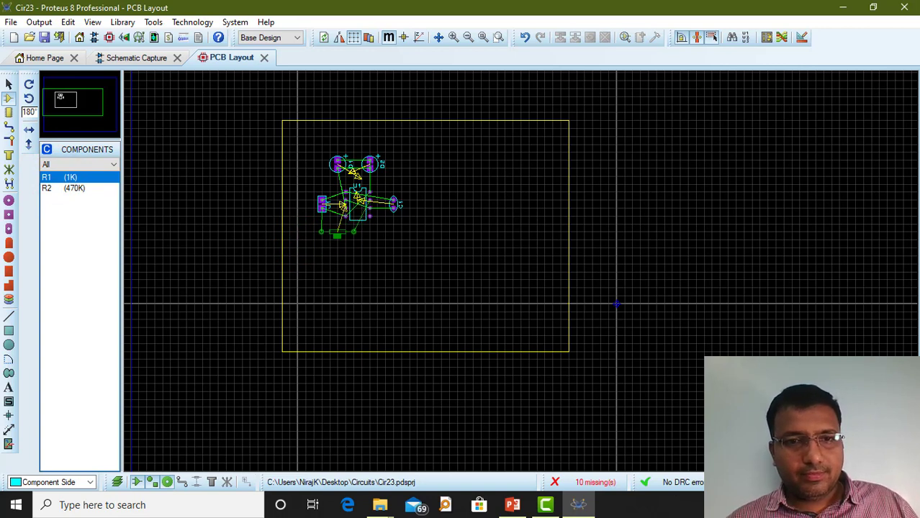
left_click(427, 222)
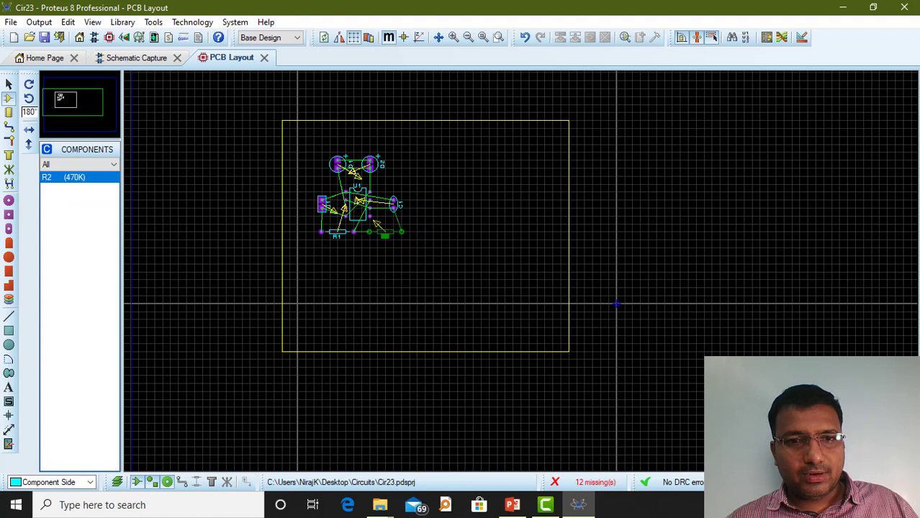
left_click(397, 229)
scroll(516, 269, "up", 2)
scroll(511, 271, "down", 1)
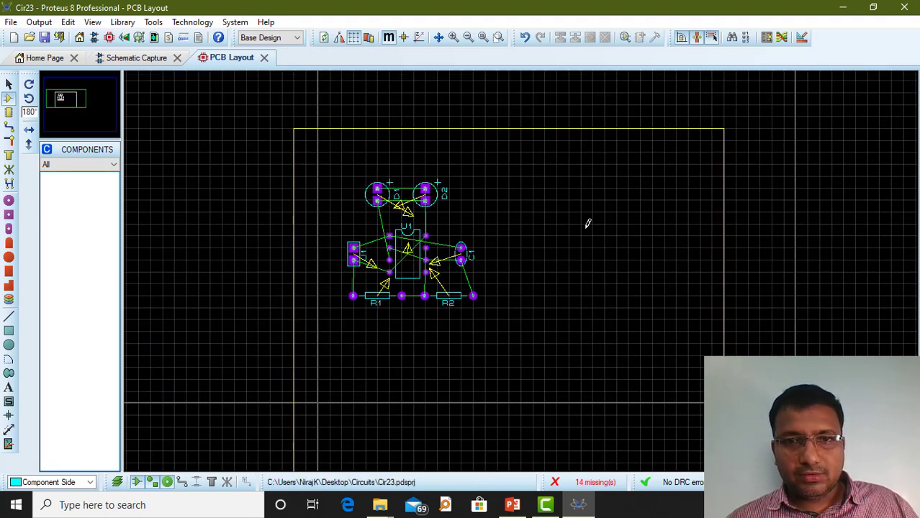
- Shrink the board outline from its upper-left and lower-right corners so it closely surrounds the placed components
left_click(10, 85)
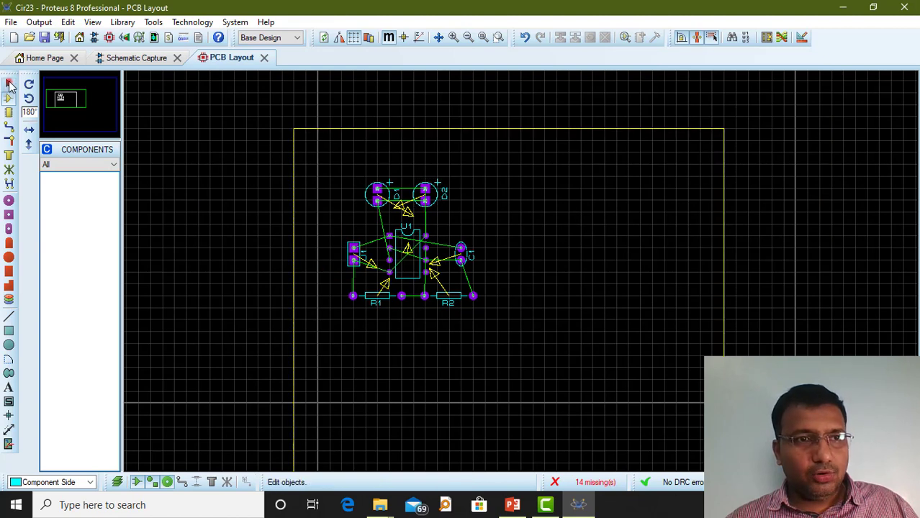
left_click(414, 128)
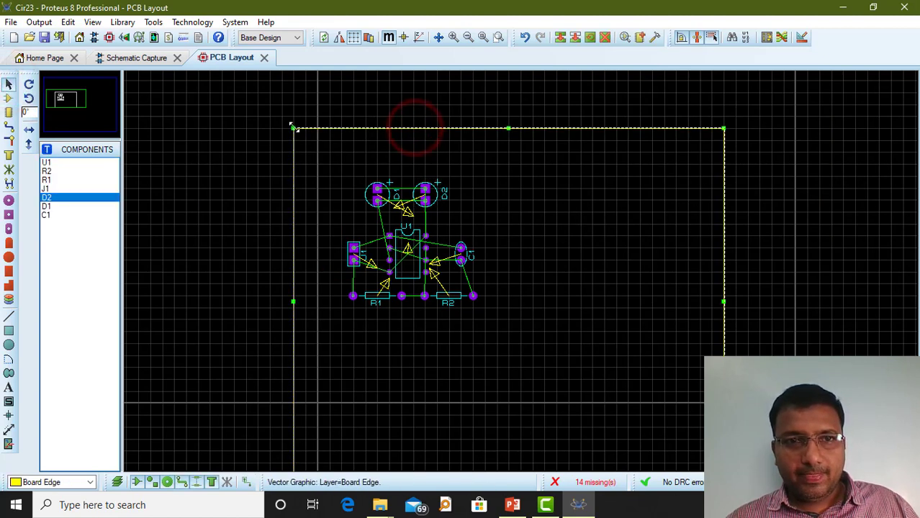
left_click(293, 128)
left_click_drag(329, 164, 330, 164)
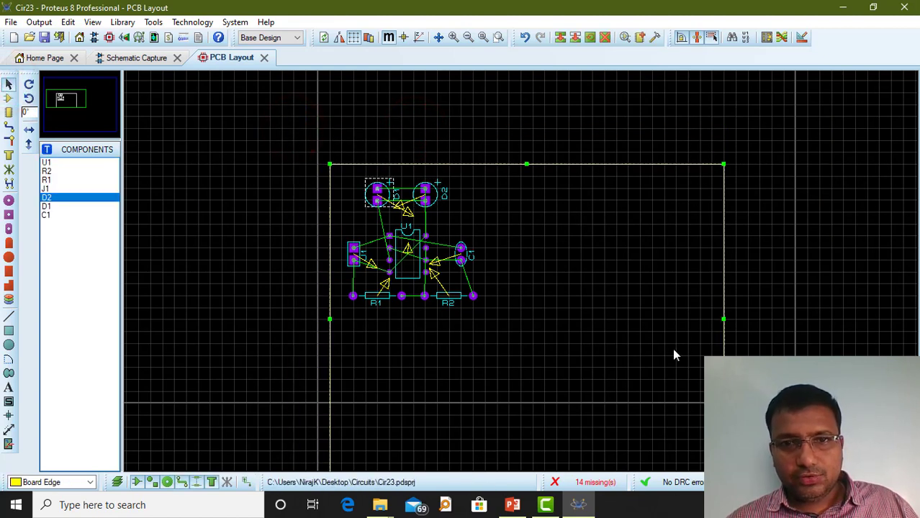
scroll(698, 411, "down", 1)
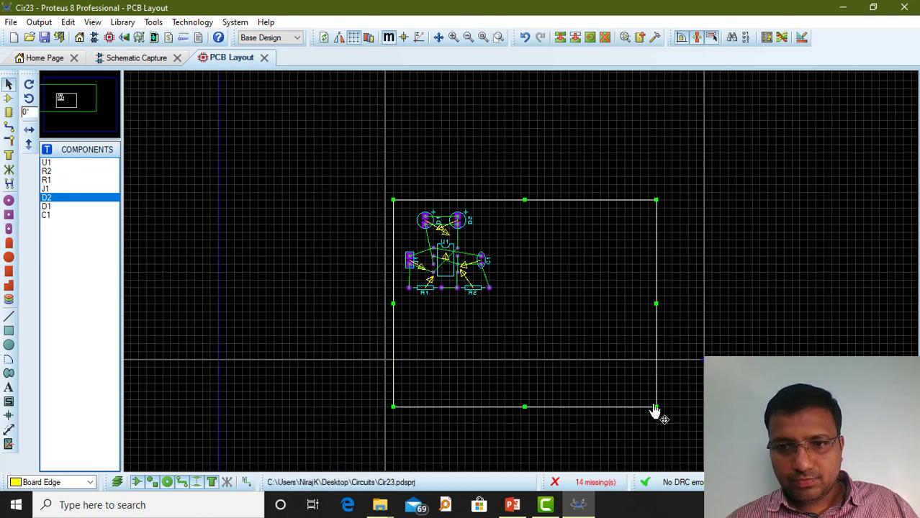
left_click_drag(656, 407, 506, 311)
scroll(432, 250, "up", 2)
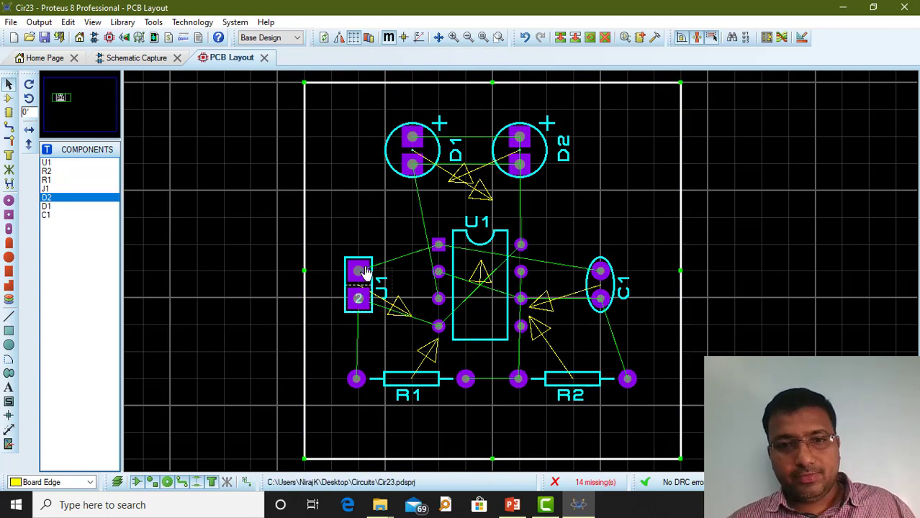
left_click(415, 379)
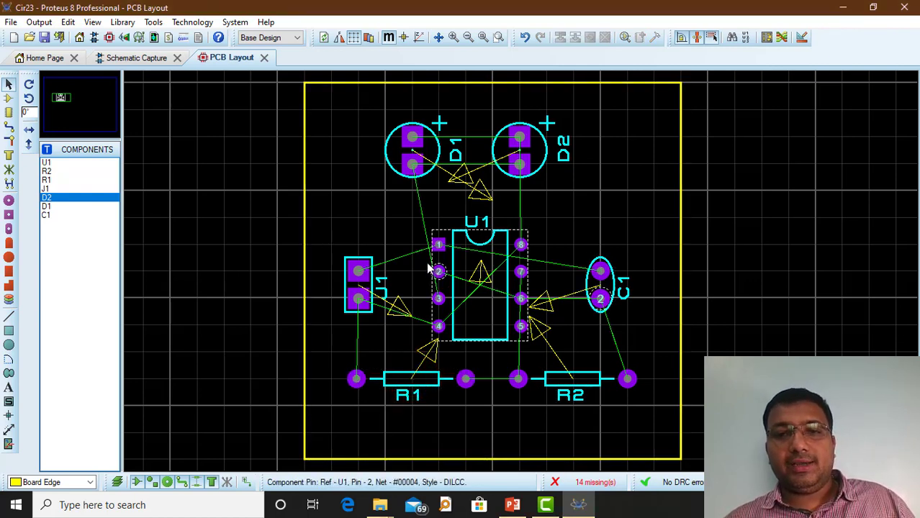
scroll(653, 327, "down", 2)
scroll(524, 274, "up", 3)
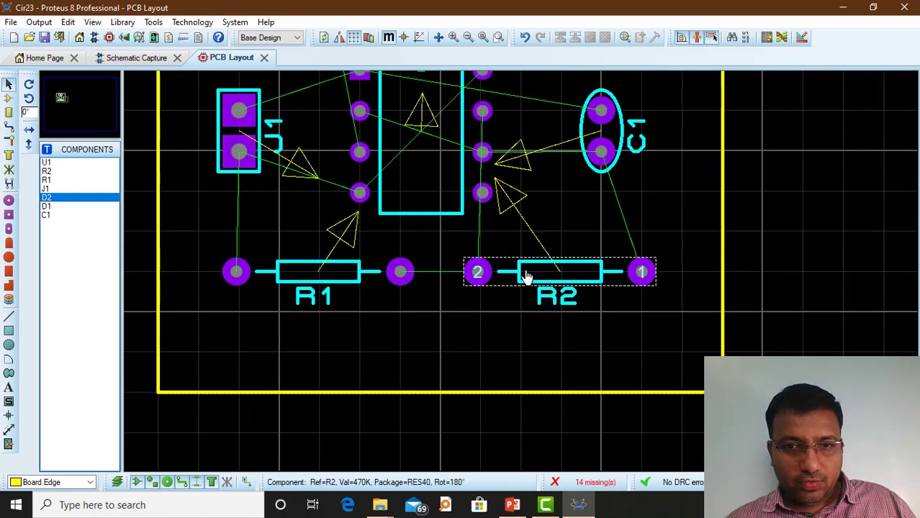
scroll(636, 237, "down", 1)
scroll(613, 233, "up", 2)
scroll(382, 287, "down", 2)
scroll(396, 287, "up", 1)
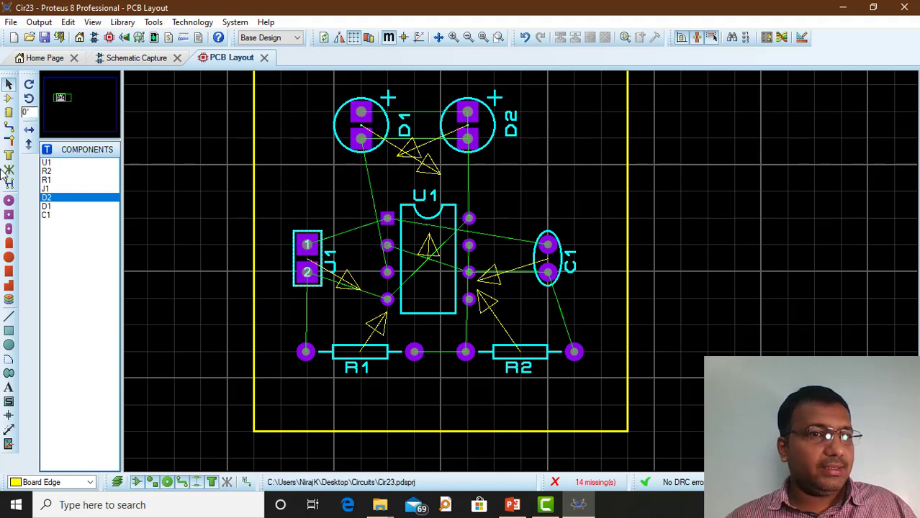
- Compare the dual-in-line through-hole pad styles and apply STDDIL, rotated to 90°, to pin 1 of U1
left_click(9, 229)
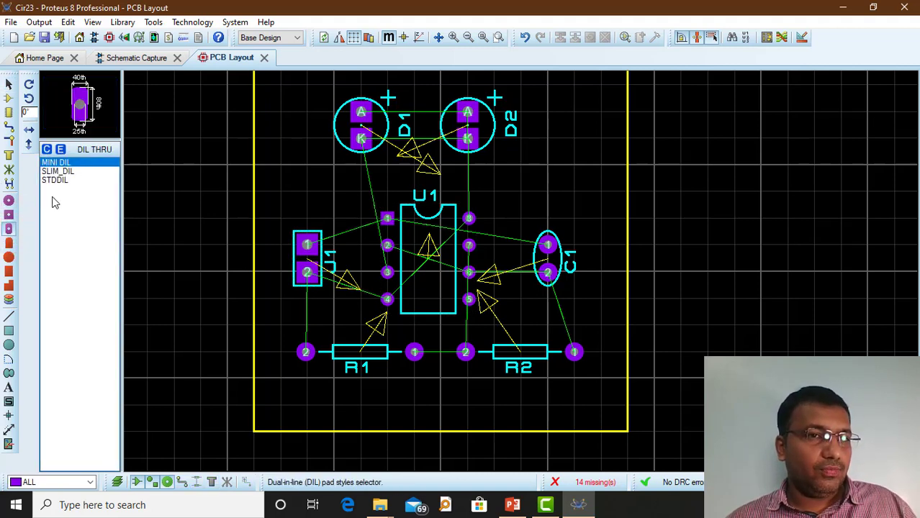
left_click(58, 180)
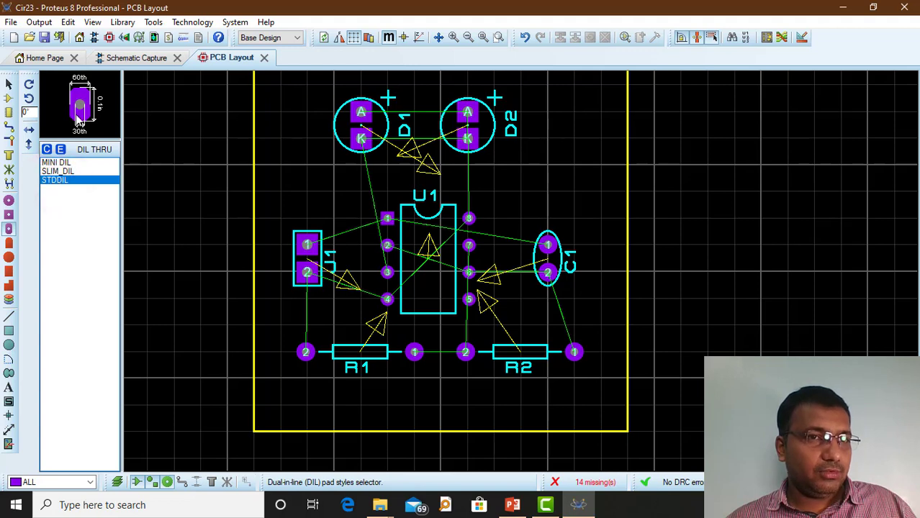
left_click(57, 162)
left_click(57, 172)
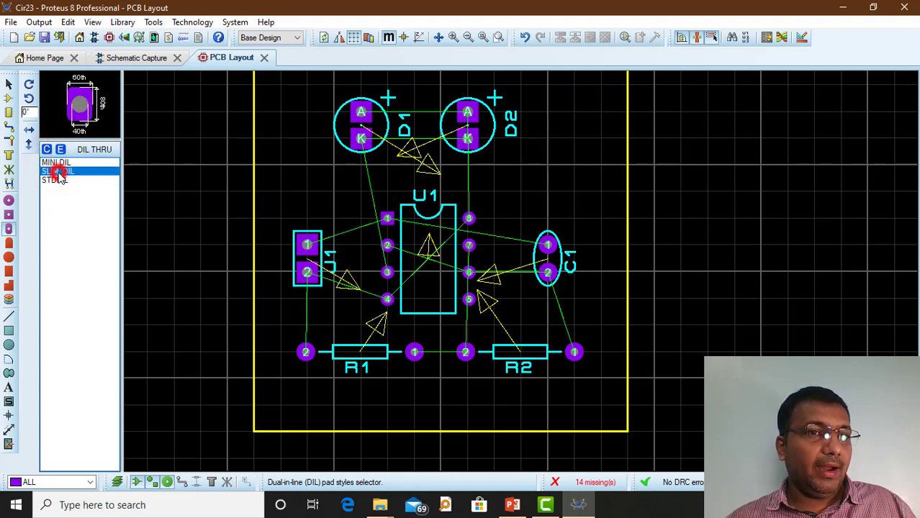
left_click(58, 180)
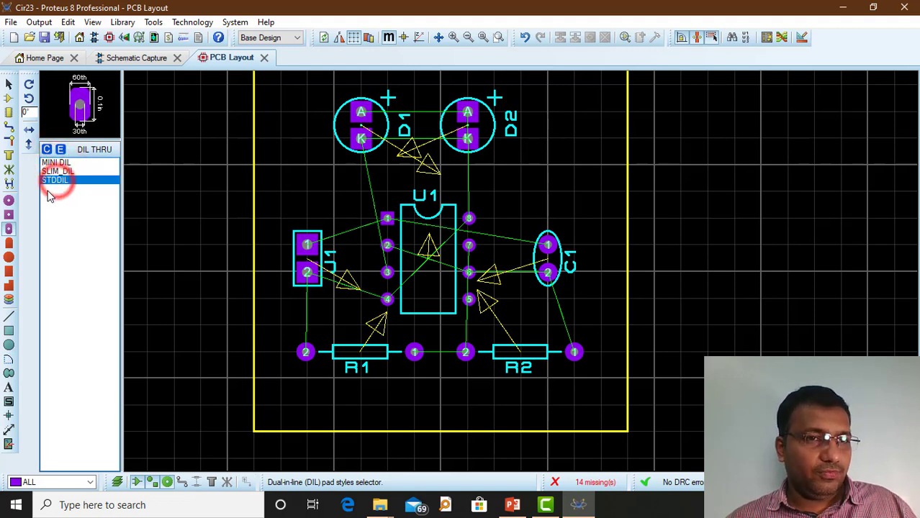
left_click(306, 168)
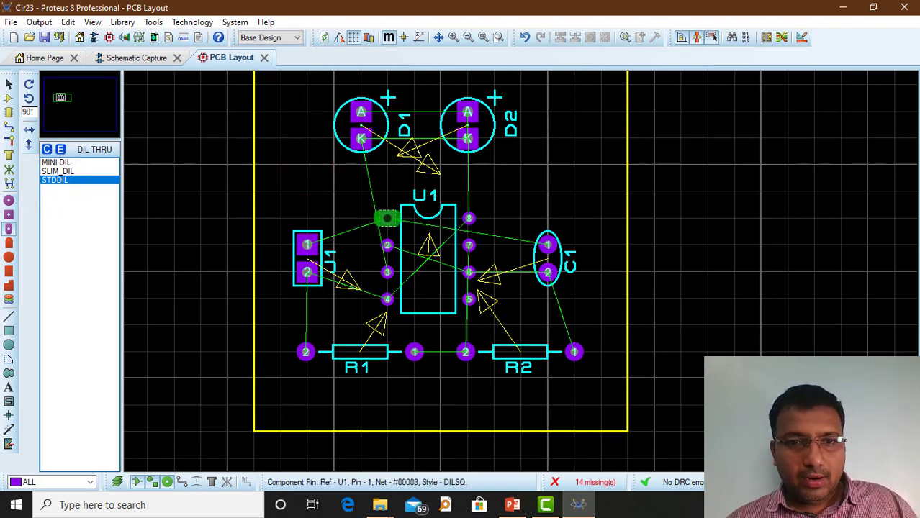
left_click(387, 214)
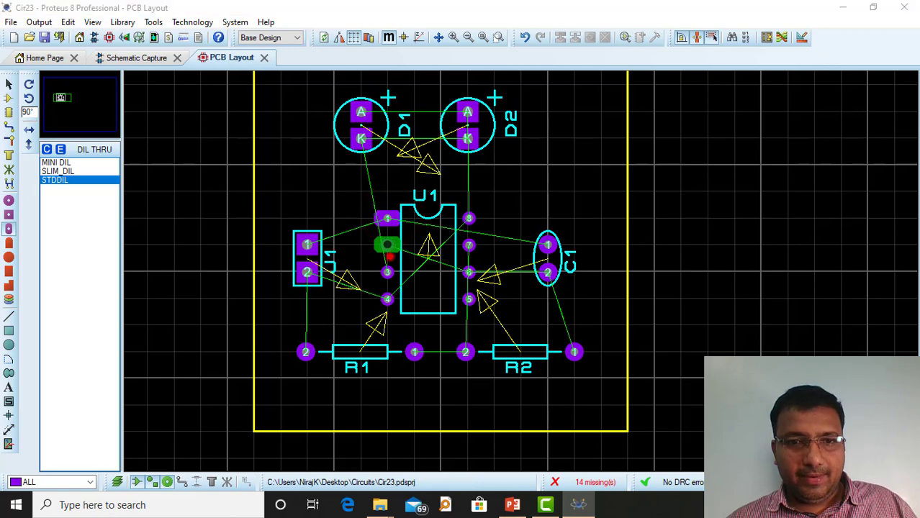
- Try the STDDIL pad style on pin 2 of U1 and remove it again
left_click(389, 253)
left_click(455, 279)
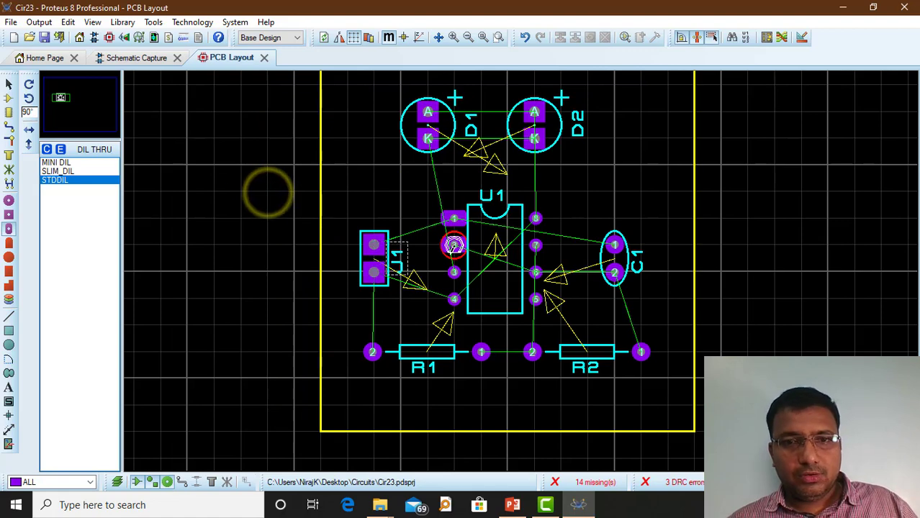
scroll(455, 246, "up", 2)
scroll(515, 240, "up", 1)
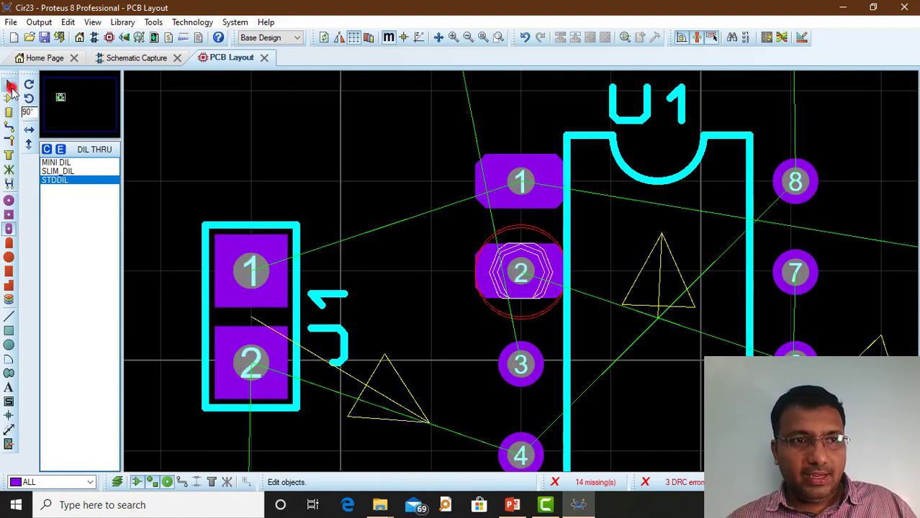
left_click(10, 85)
right_click(483, 282)
left_click(481, 281)
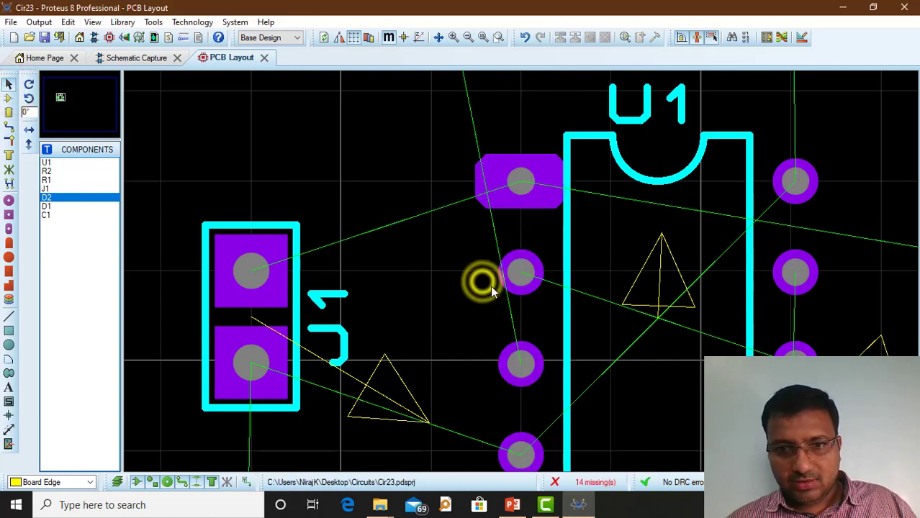
right_click(545, 206)
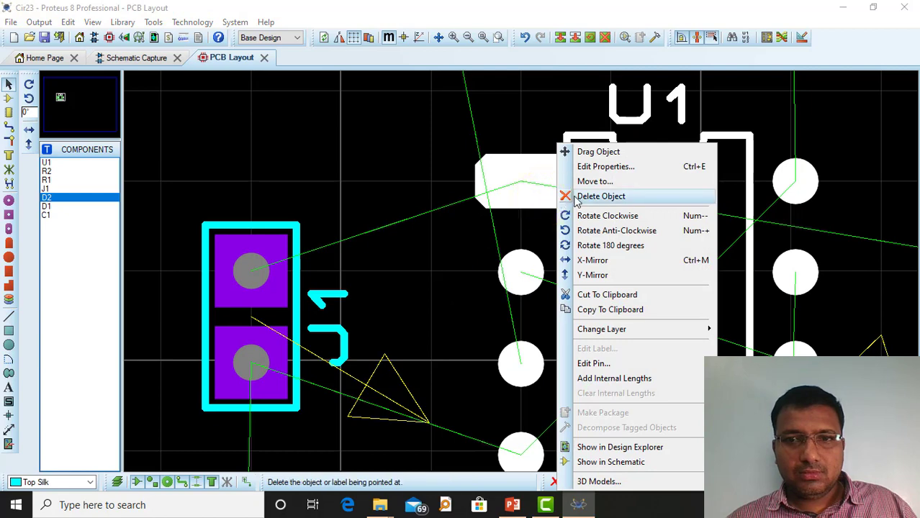
left_click(422, 275)
scroll(452, 282, "down", 1)
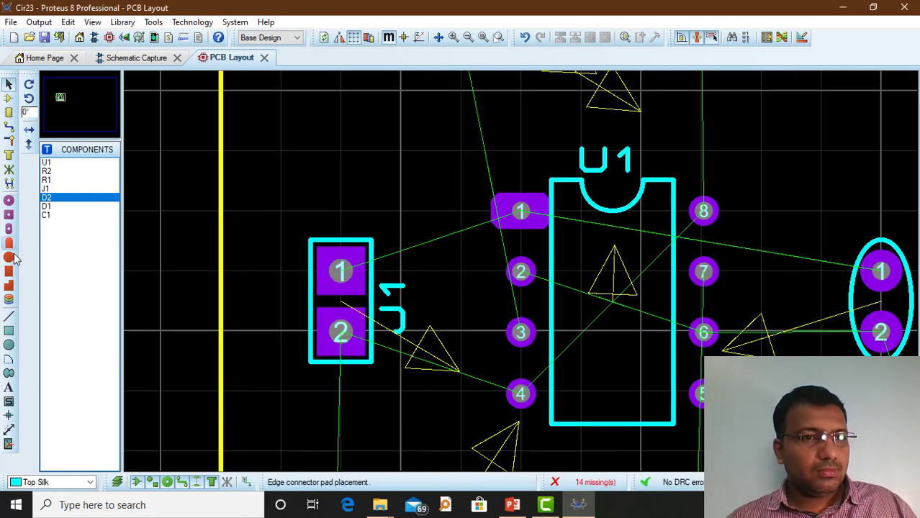
- Apply the MINI DIL pad style, rotated to 90°, to pins 2, 3 and 4 of U1
left_click(10, 229)
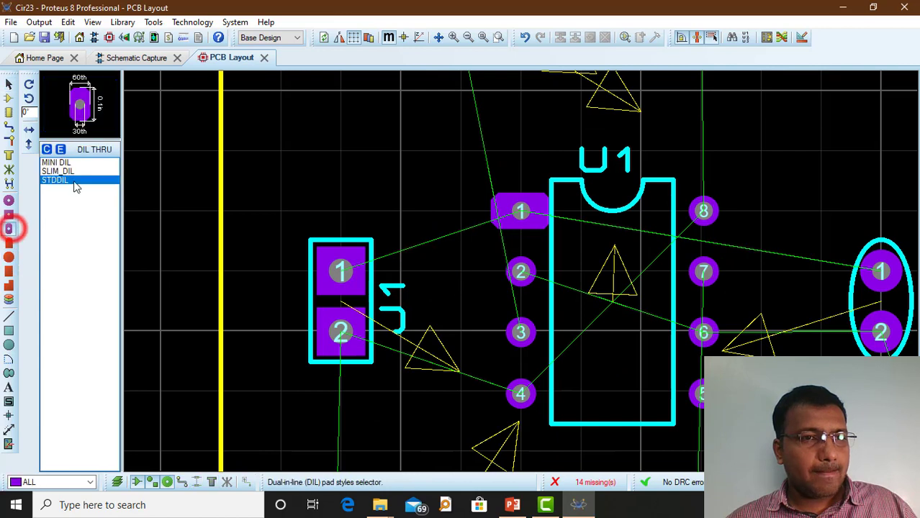
left_click(64, 163)
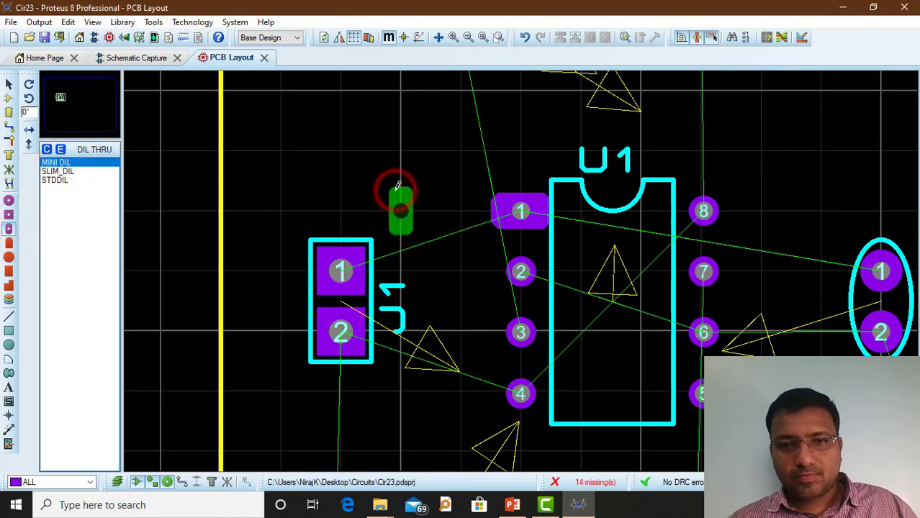
key("KP_Add")
left_click(521, 270)
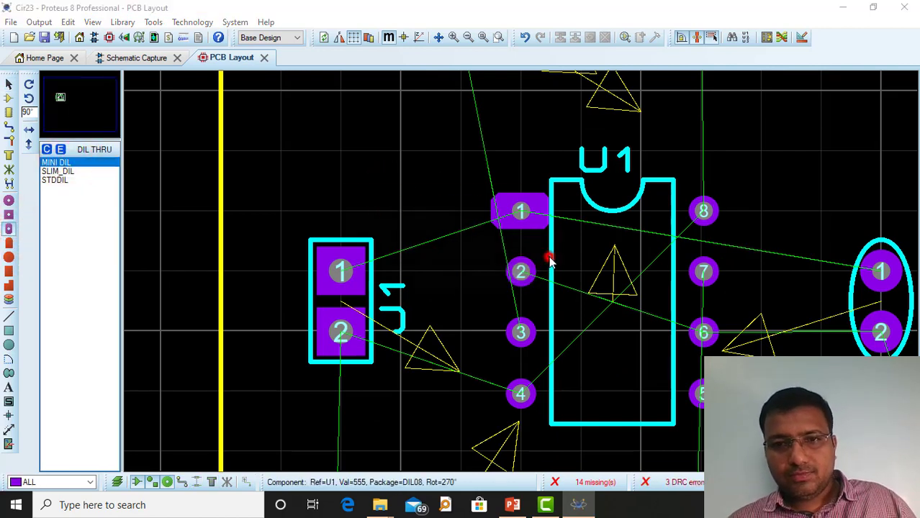
left_click(469, 281)
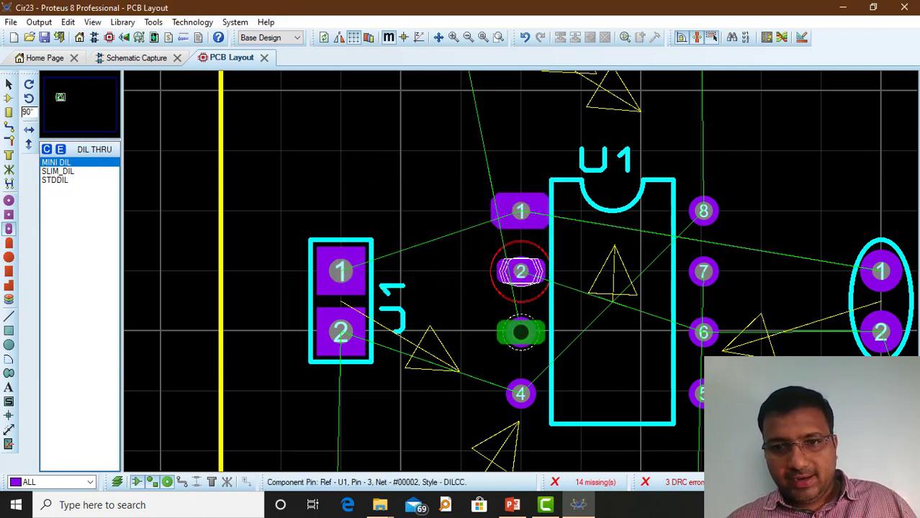
left_click(521, 331)
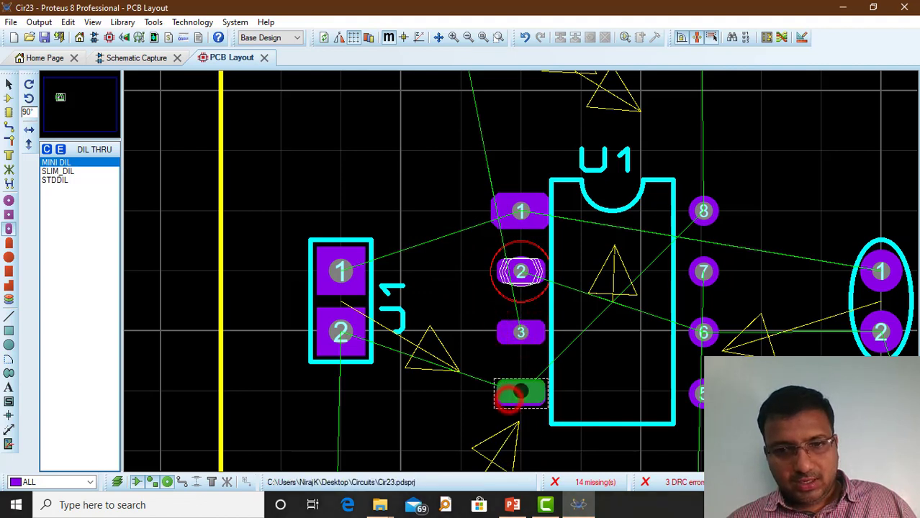
left_click(521, 392)
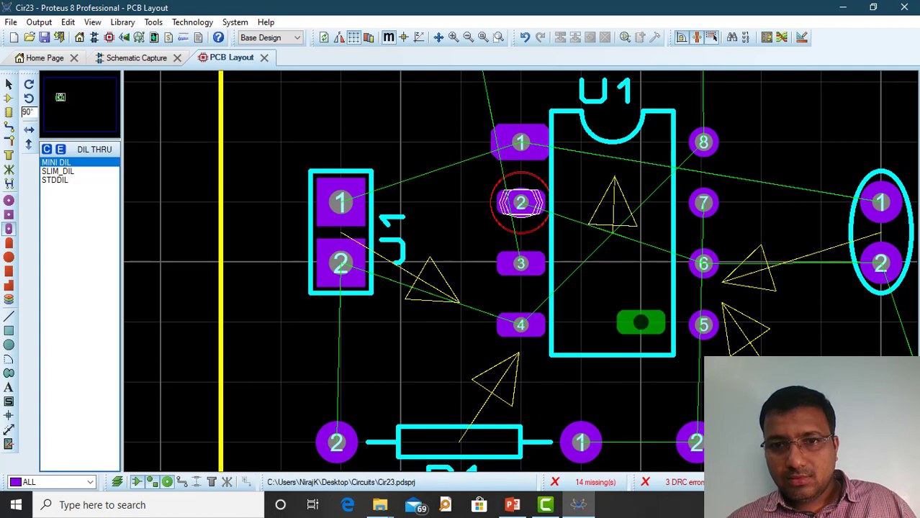
- Apply the MINI DIL pad style, rotated to 90°, to pins 5, 6, 7 and 8 of U1
left_click(693, 327)
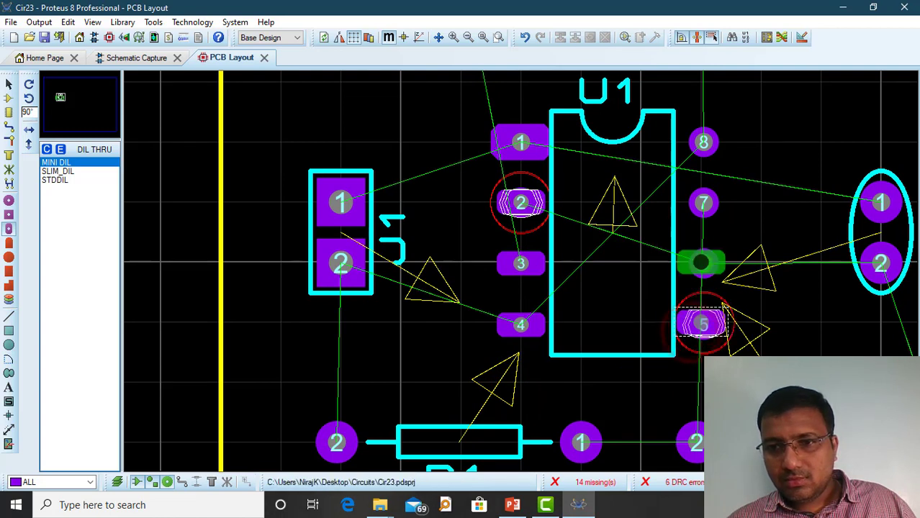
left_click(701, 262)
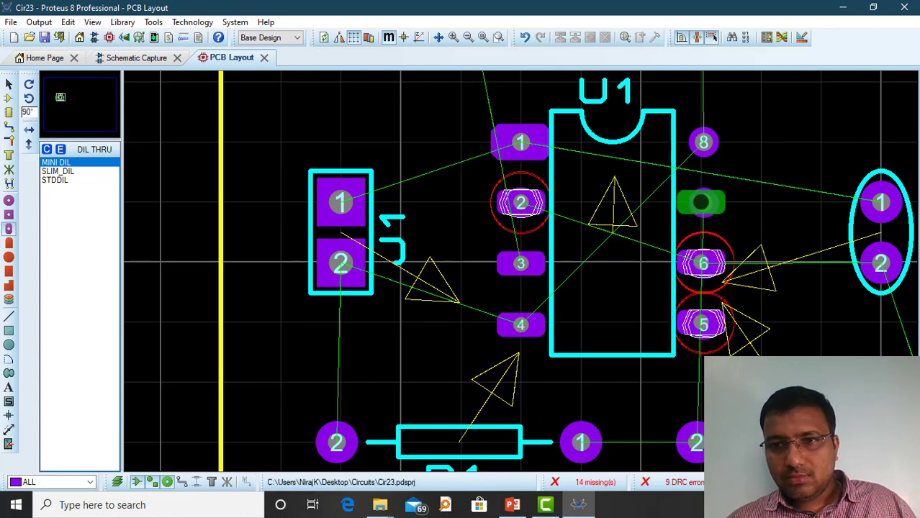
left_click(700, 203)
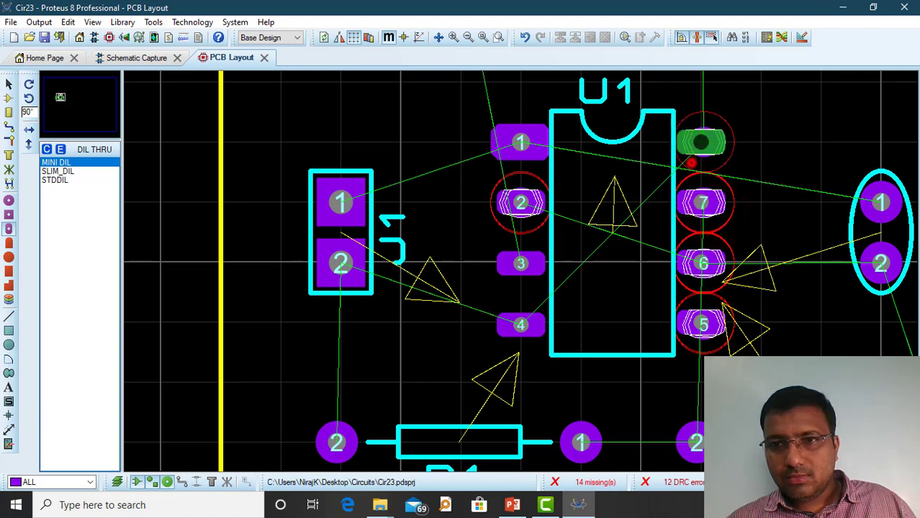
left_click(701, 142)
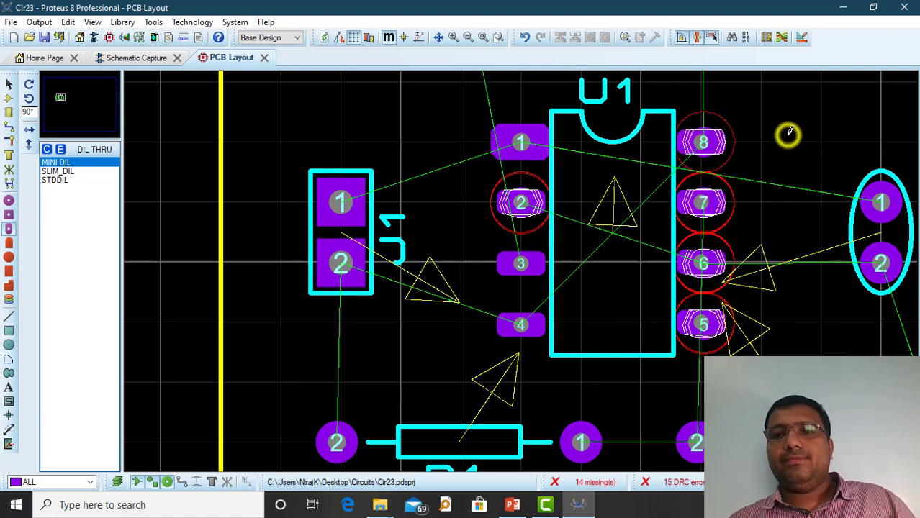
- Set the width of the DEFAULT trace style to 20 th
scroll(787, 134, "down", 3)
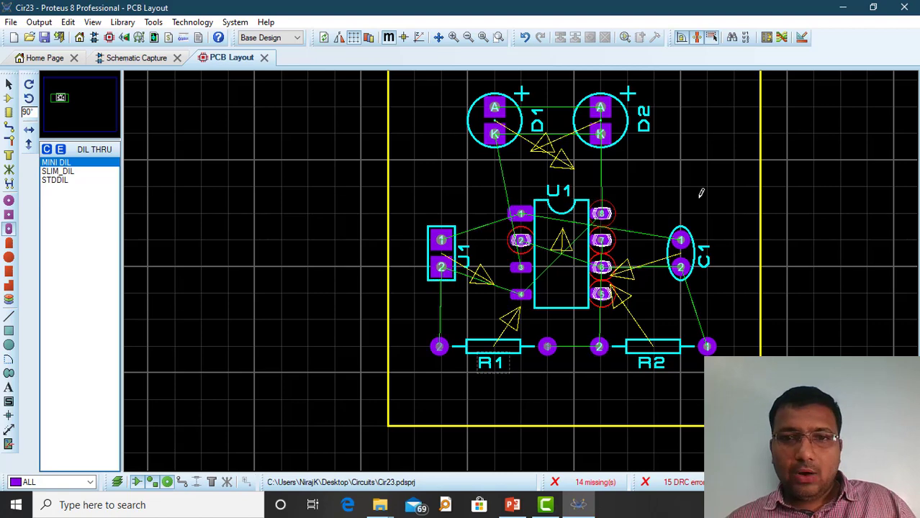
scroll(632, 228, "down", 1)
scroll(554, 262, "up", 2)
scroll(520, 268, "down", 2)
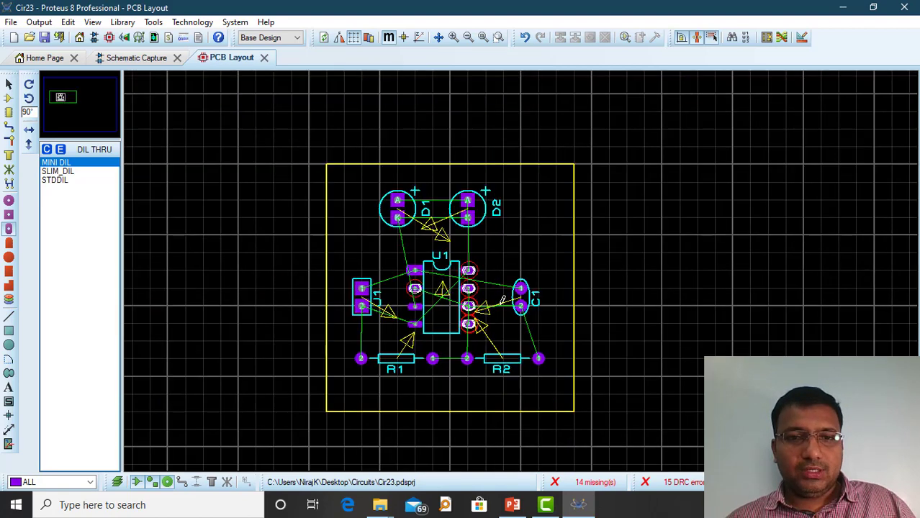
scroll(502, 301, "up", 1)
scroll(525, 268, "down", 1)
scroll(504, 252, "up", 1)
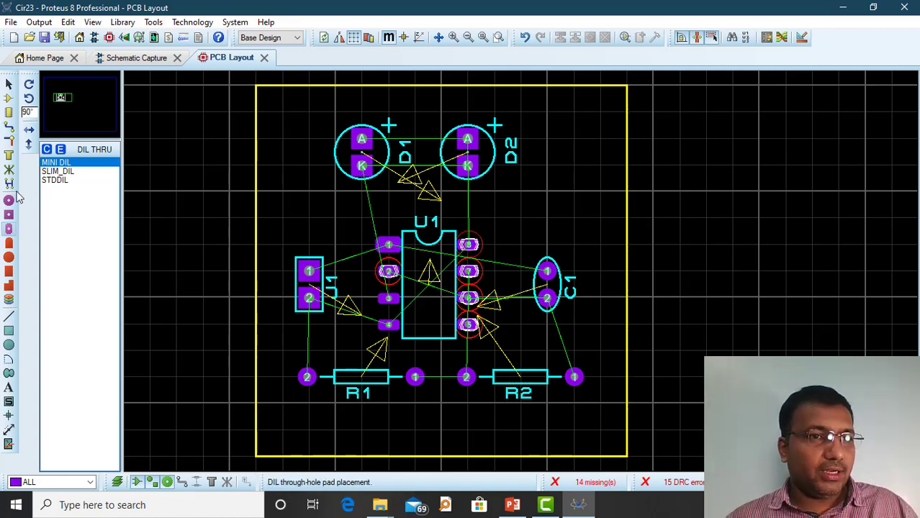
left_click(8, 128)
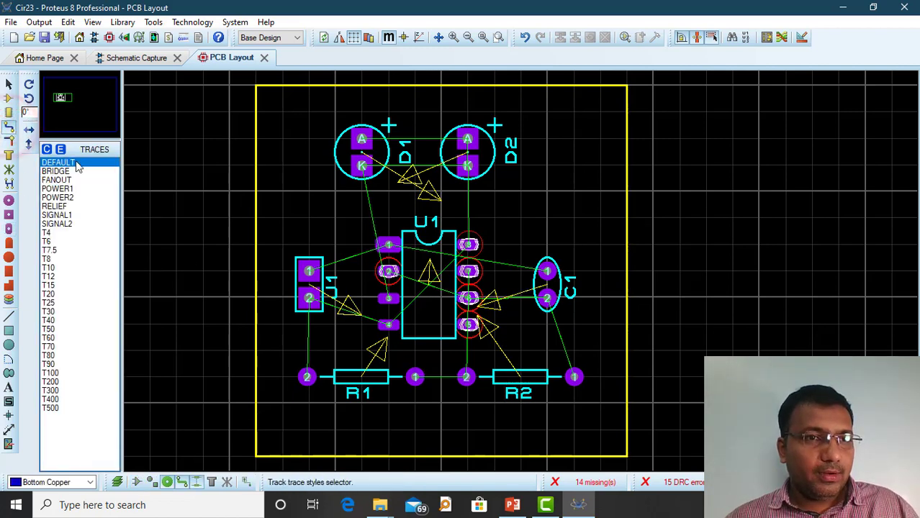
right_click(77, 163)
left_click(105, 233)
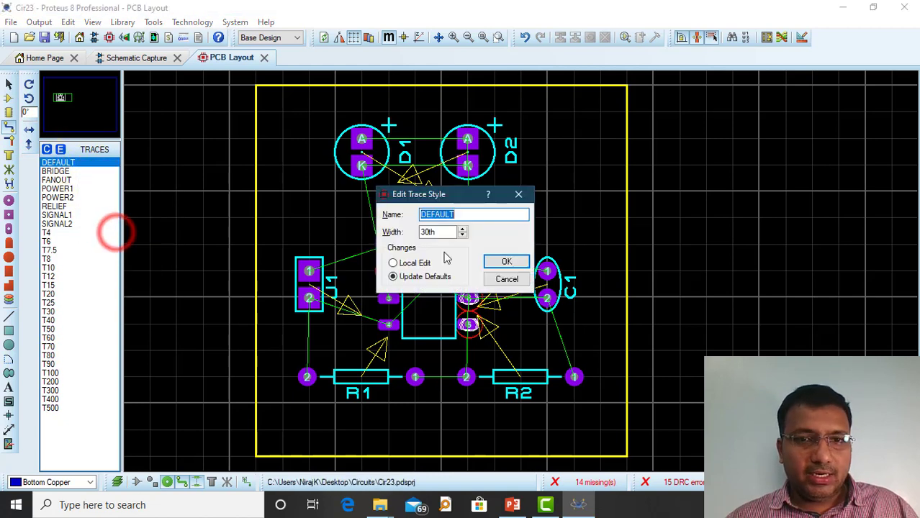
double_click(435, 231)
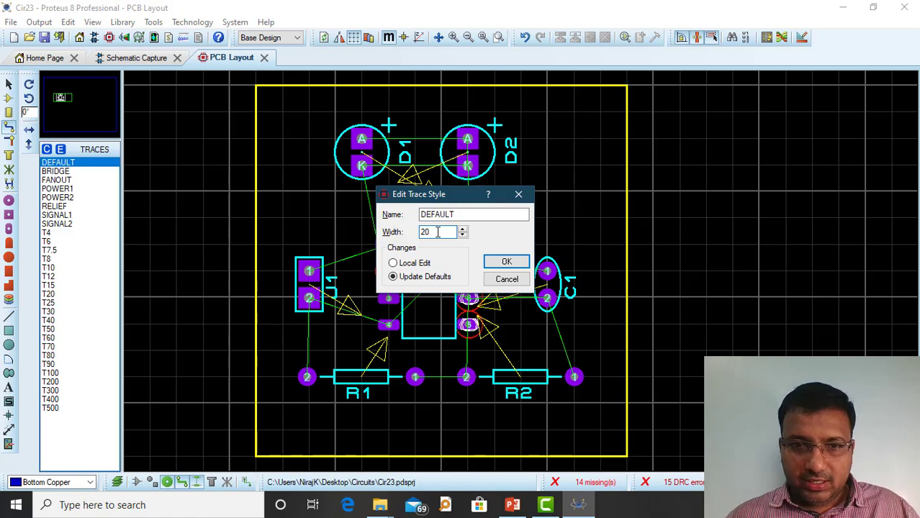
key("Return")
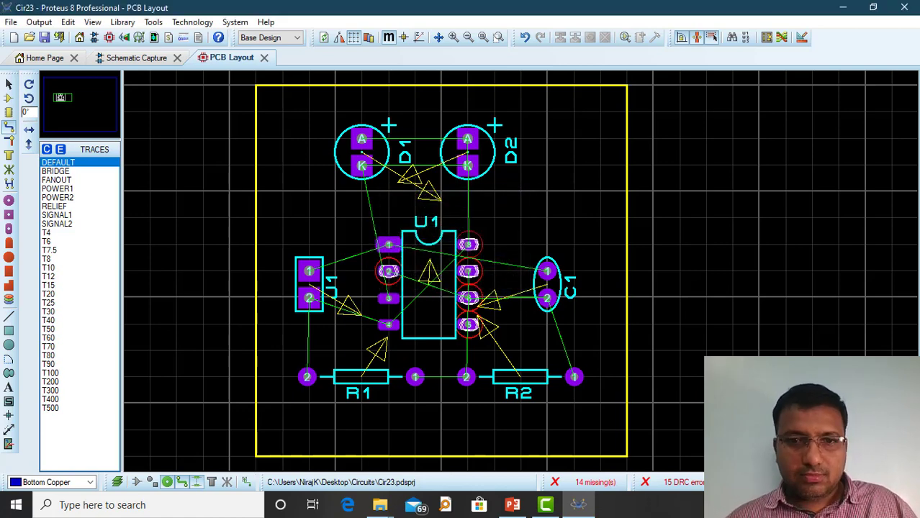
- Save the project with the changed pads and trace style
left_click(160, 240)
right_click(294, 274)
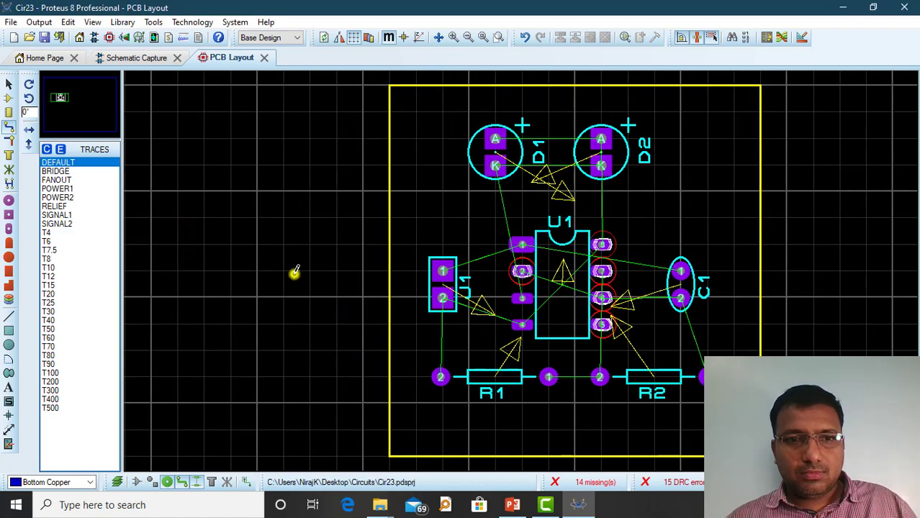
left_click(44, 38)
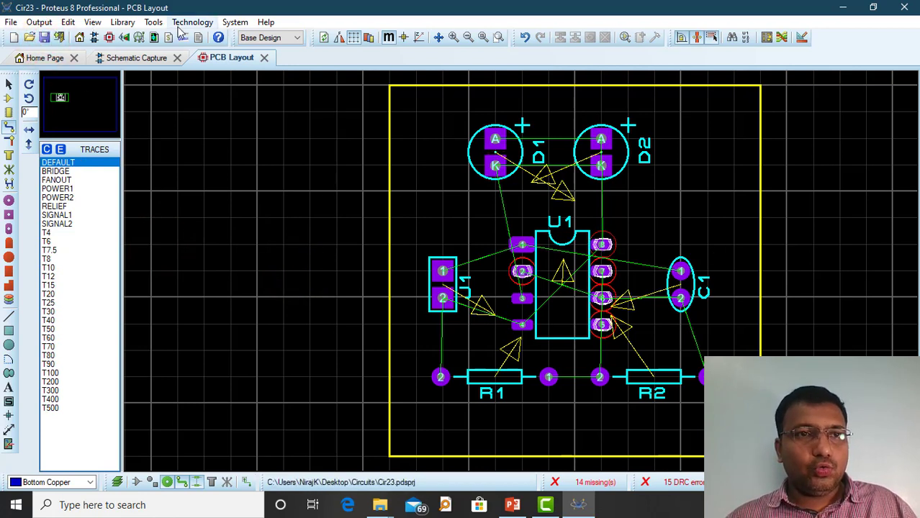
left_click(153, 22)
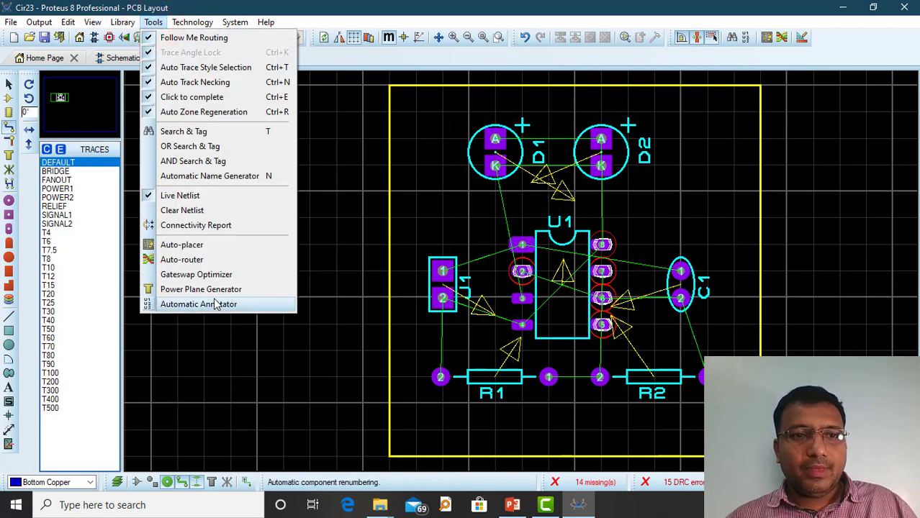
left_click(191, 262)
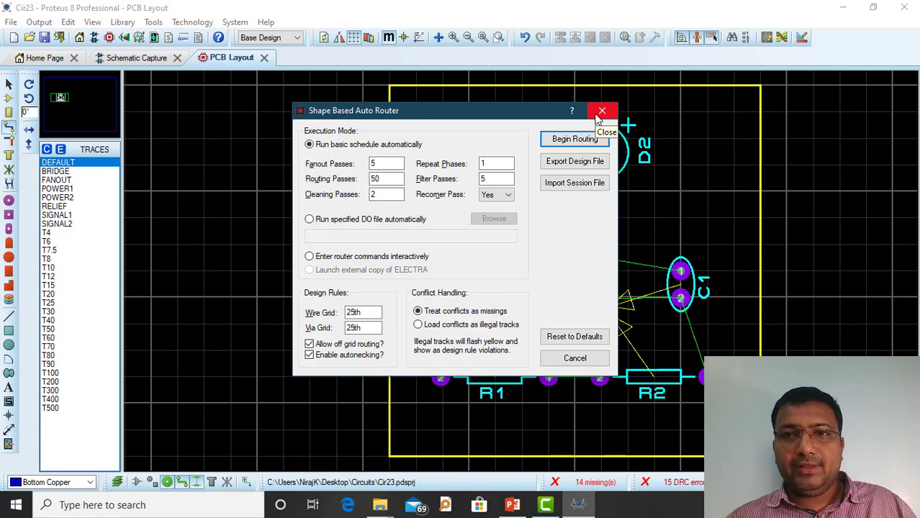
left_click(602, 112)
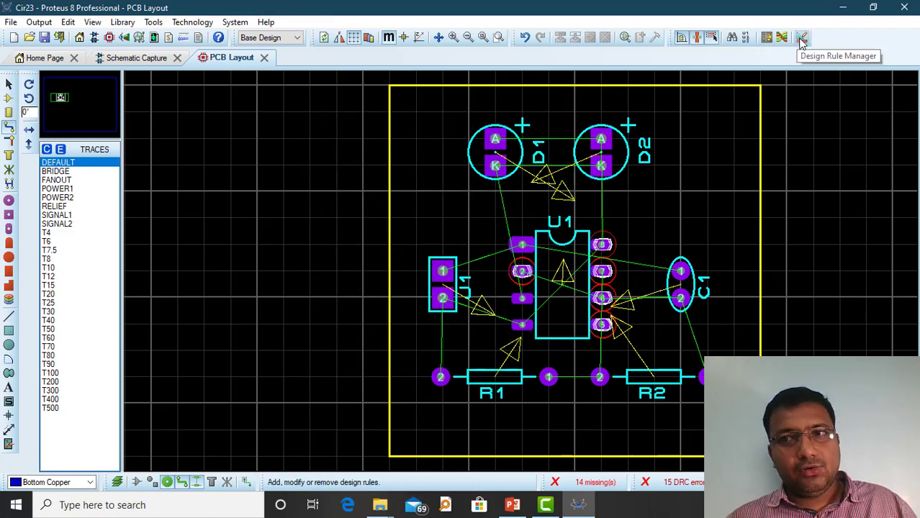
- In the design rules, assign Bottom Copper as the horizontal layer of autorouting Pair 1 for the SIGNAL net class
left_click(151, 23)
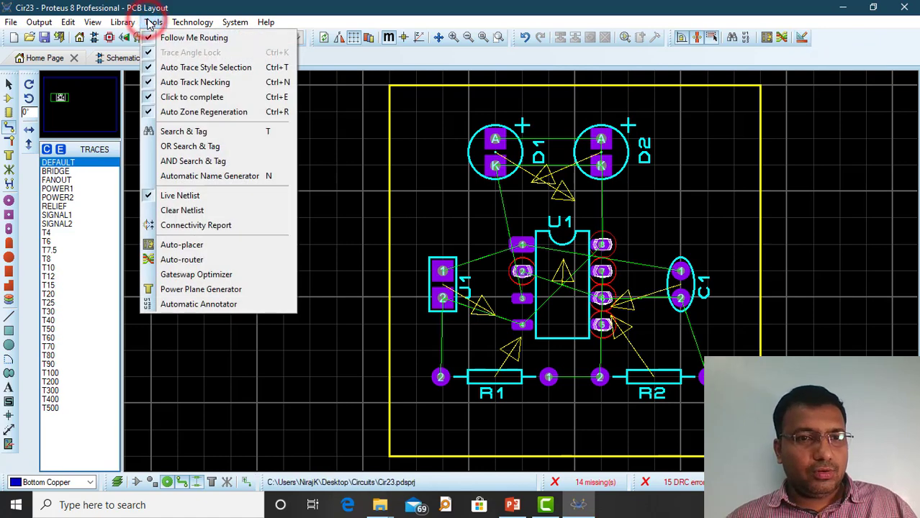
mouse_move(124, 27)
mouse_move(95, 24)
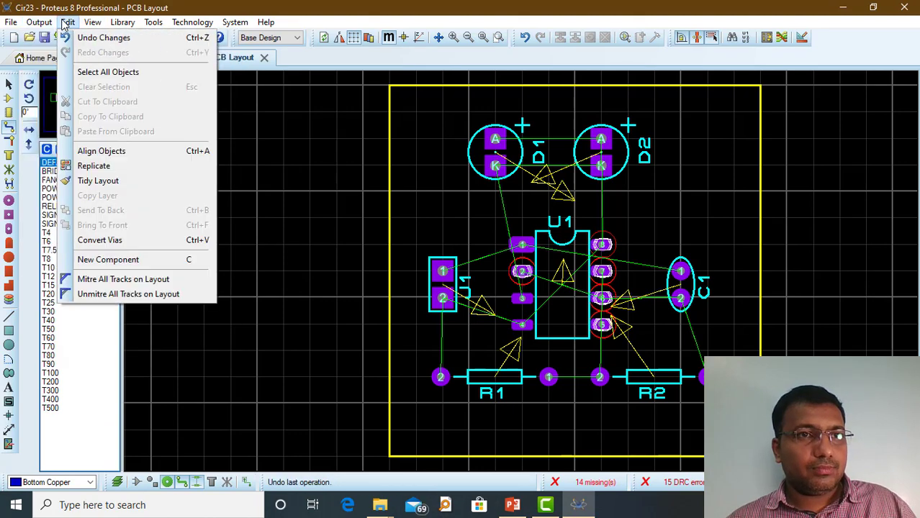
mouse_move(195, 26)
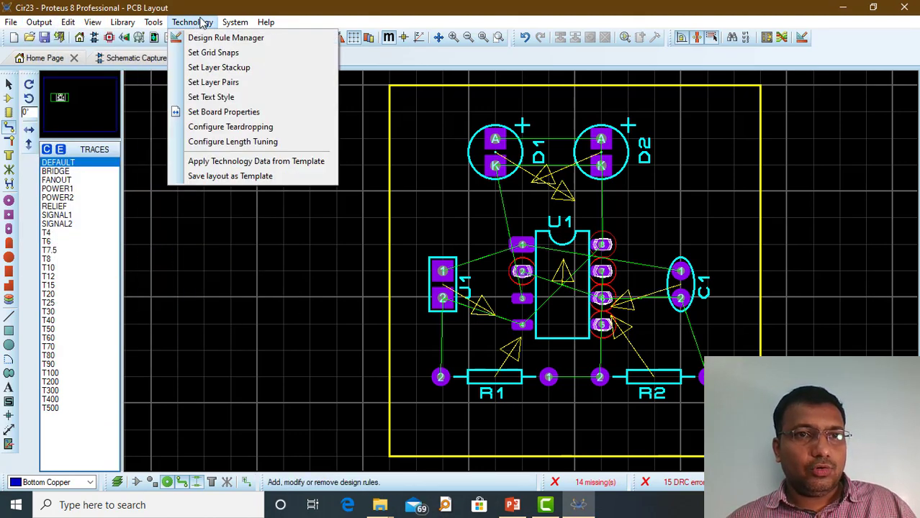
left_click(205, 37)
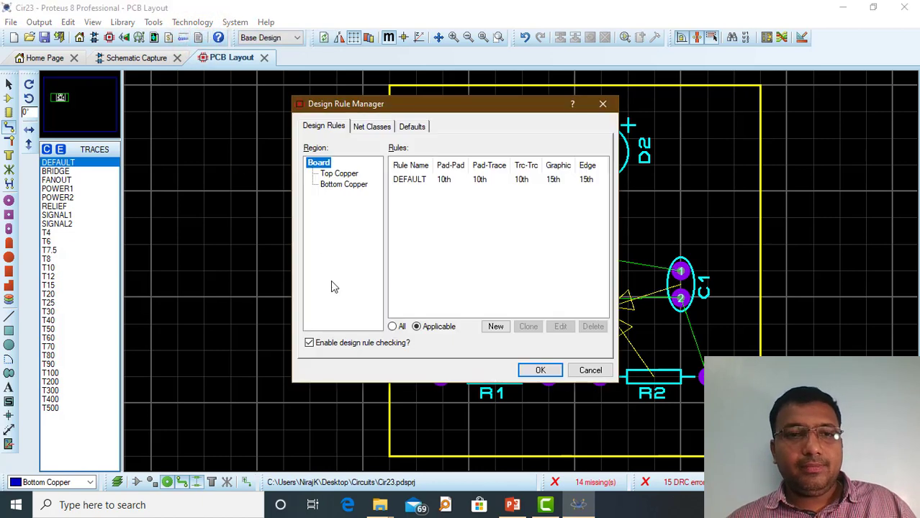
left_click(334, 175)
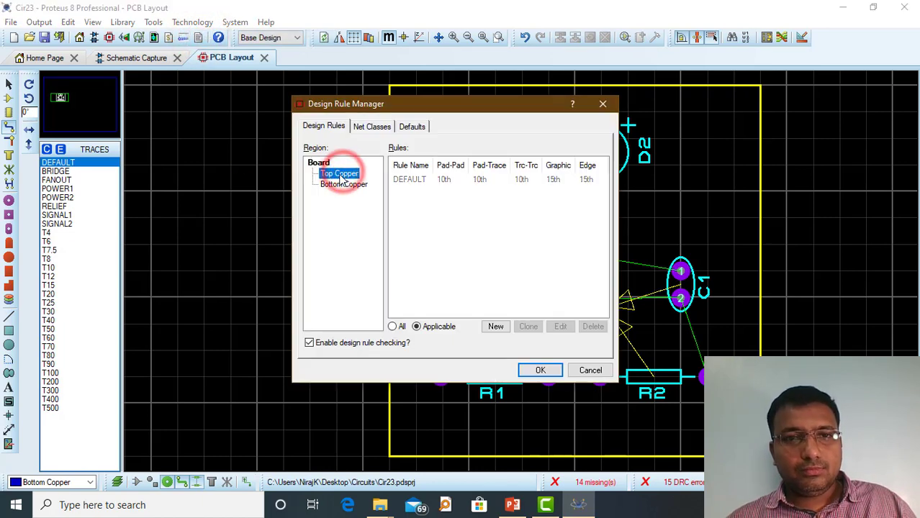
left_click(369, 126)
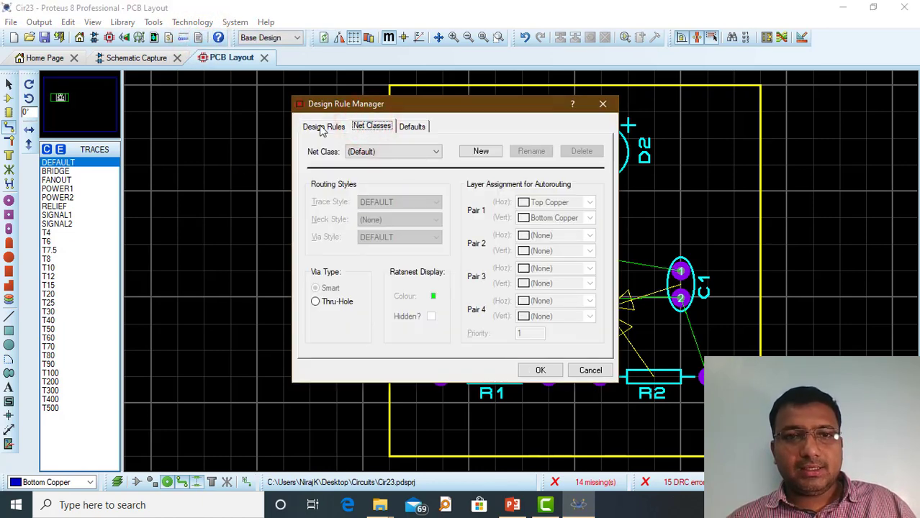
left_click(321, 126)
left_click(376, 128)
left_click(404, 149)
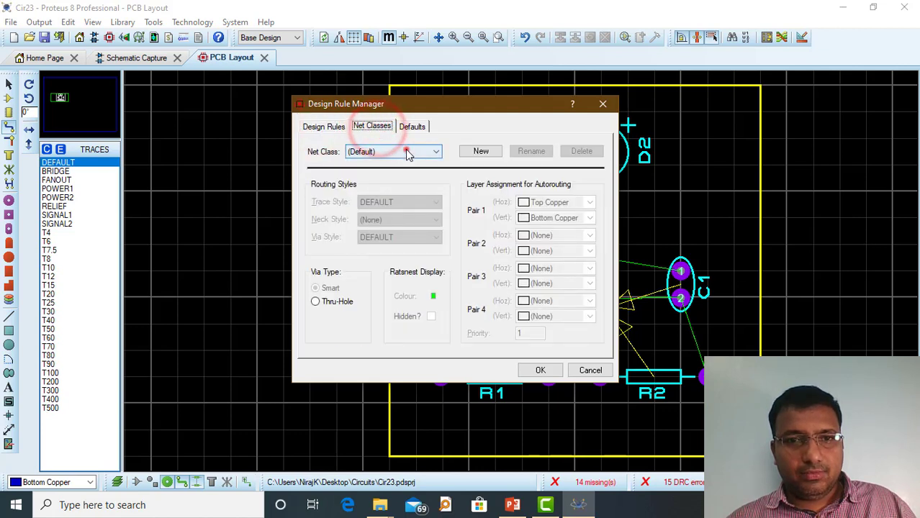
left_click(396, 172)
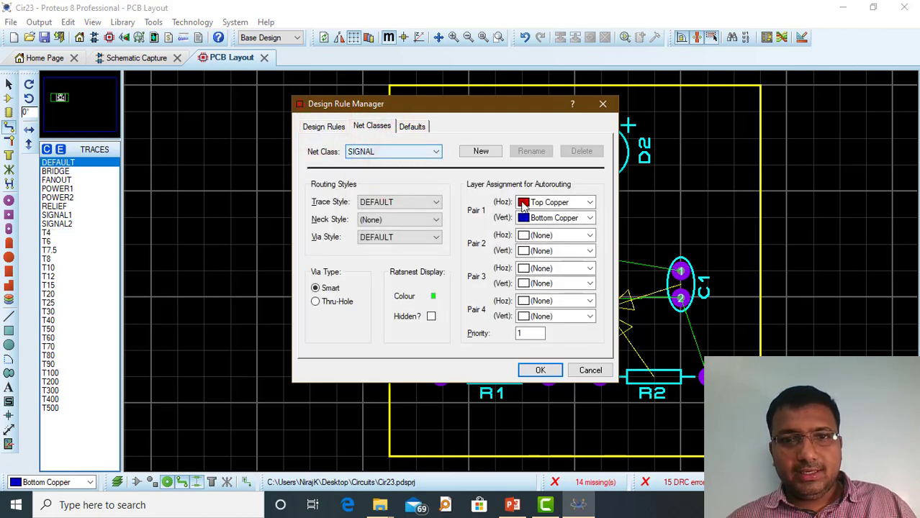
left_click(569, 203)
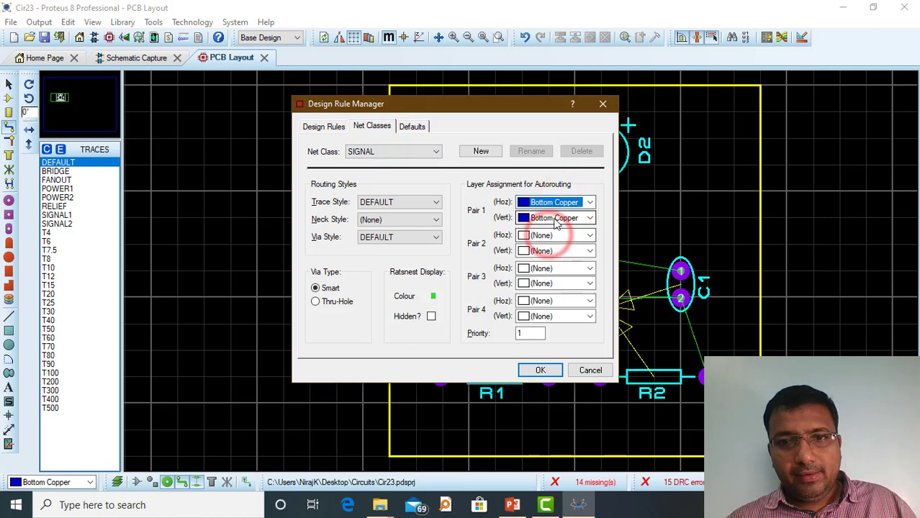
left_click(540, 370)
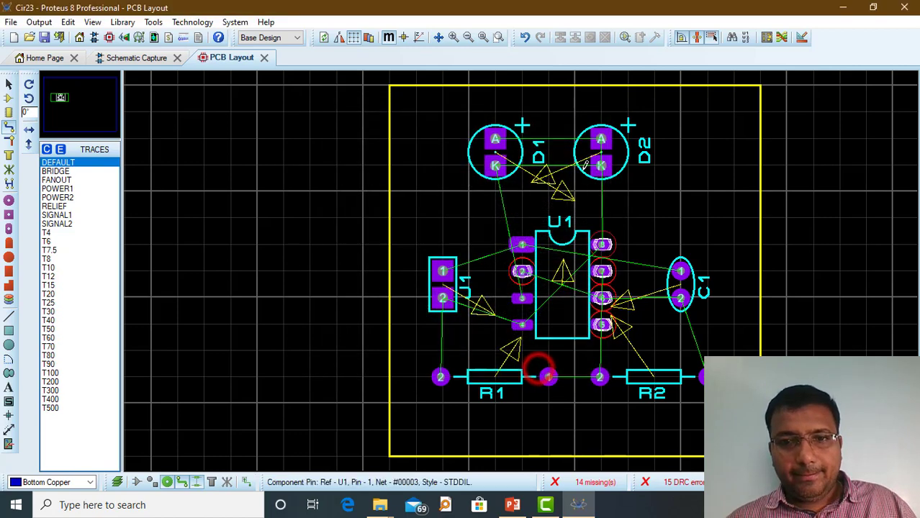
- Check the autorouting layer assignment of the SIGNAL net class in the design rules
left_click(801, 37)
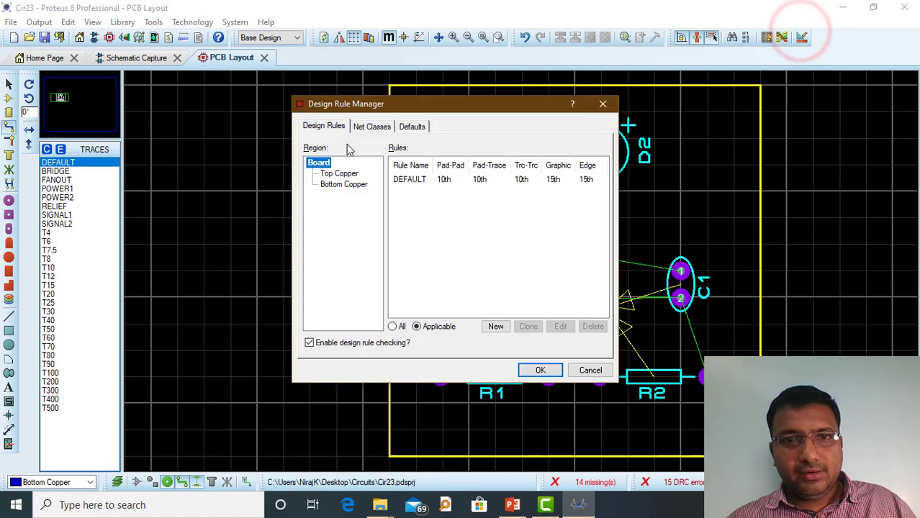
left_click(372, 126)
left_click(389, 152)
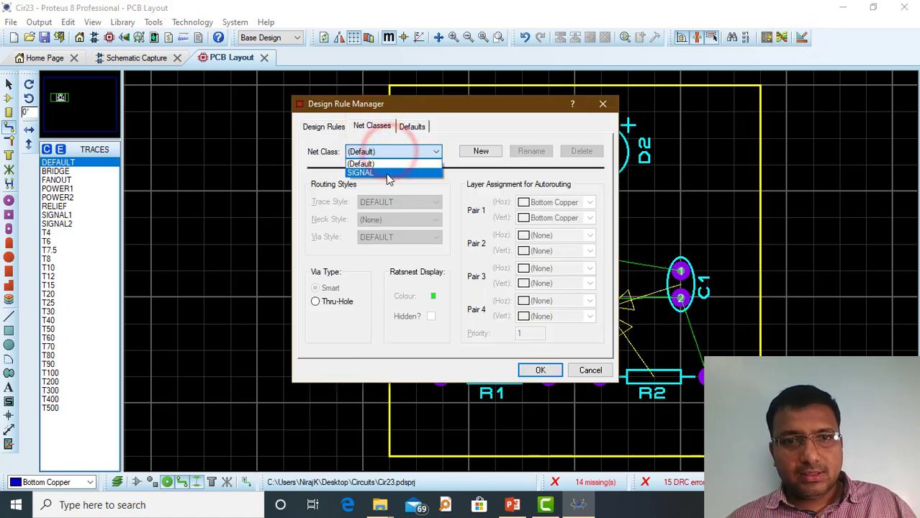
left_click(386, 173)
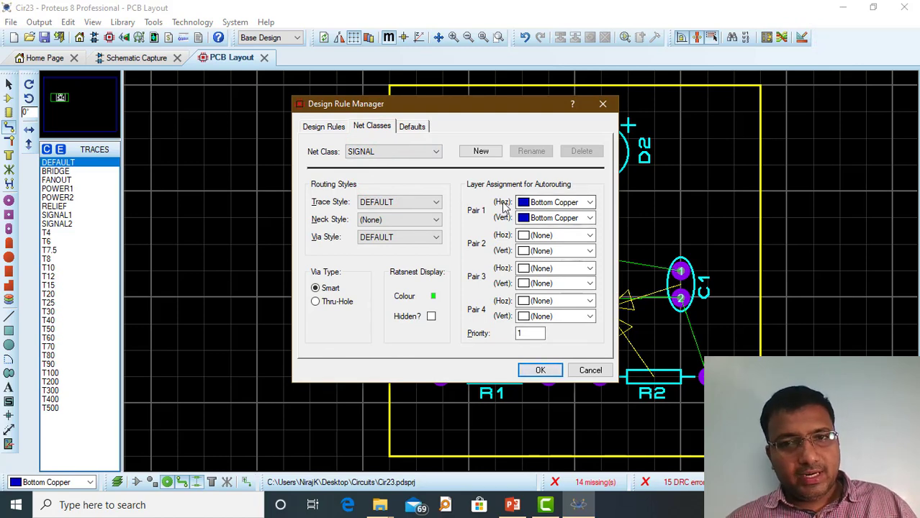
left_click(541, 371)
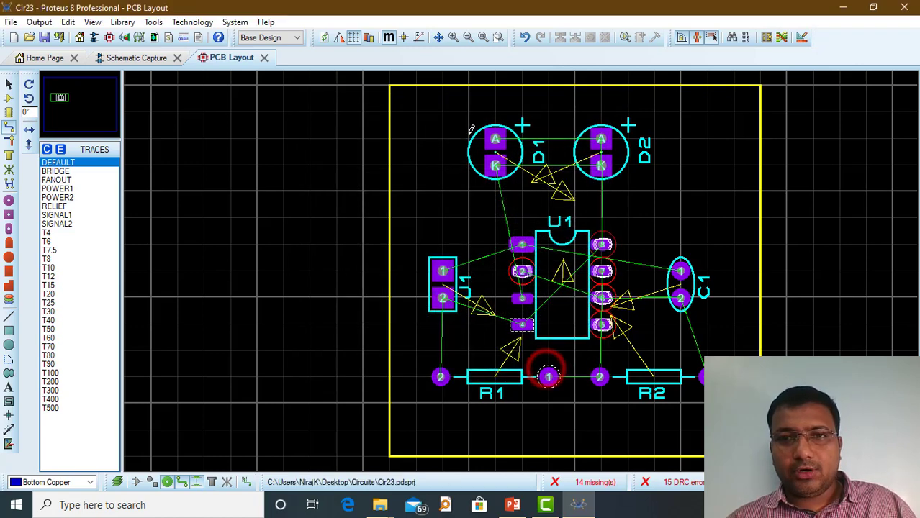
- Autoroute the board using the basic schedule with the existing pass and grid settings
left_click(784, 40)
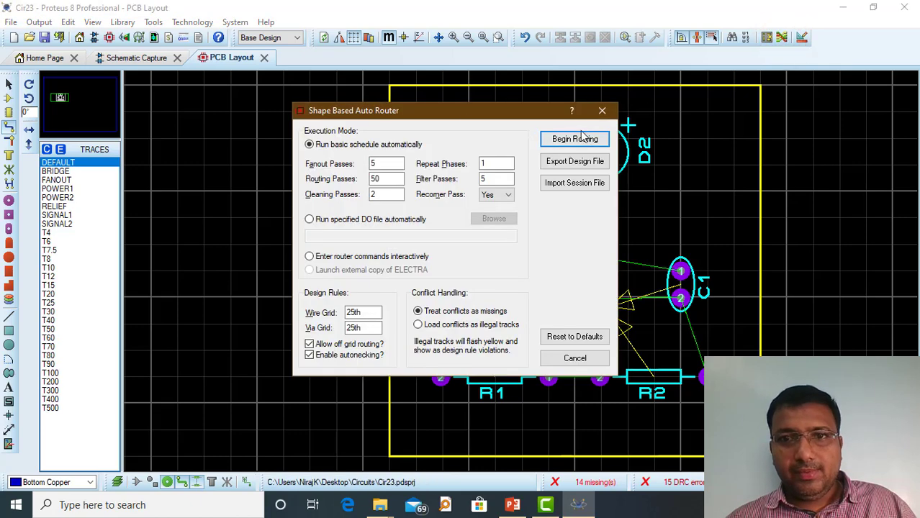
left_click_drag(468, 116, 424, 111)
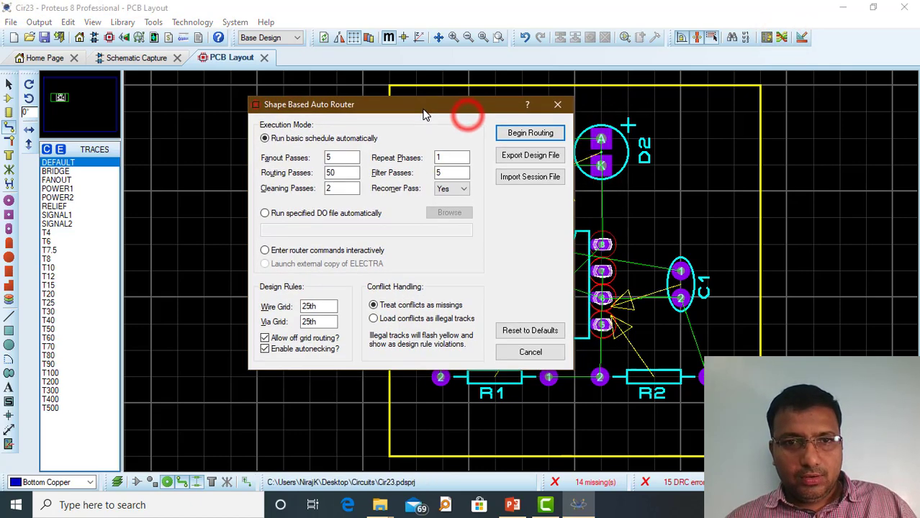
left_click(537, 134)
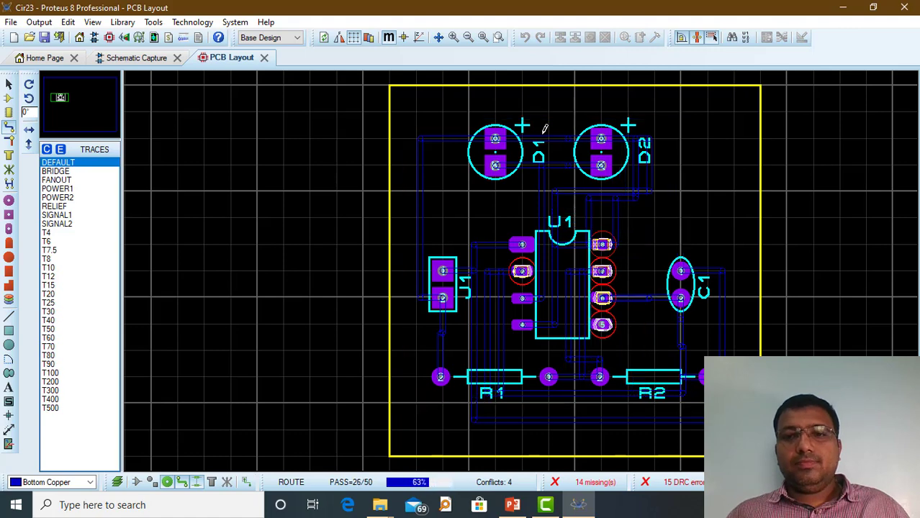
scroll(750, 212, "down", 1)
scroll(524, 262, "up", 3)
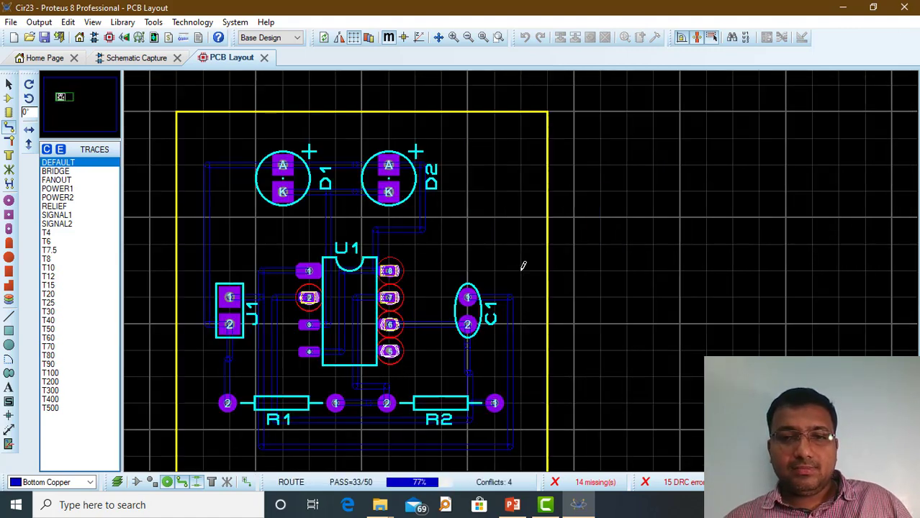
scroll(490, 276, "down", 2)
scroll(536, 298, "up", 1)
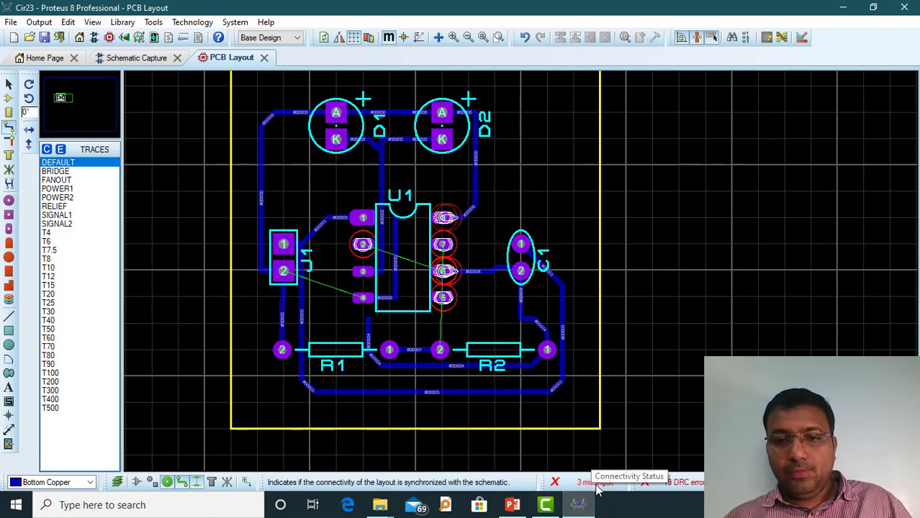
- Review the list of design rule errors for the autorouted board and close it
left_click(683, 483)
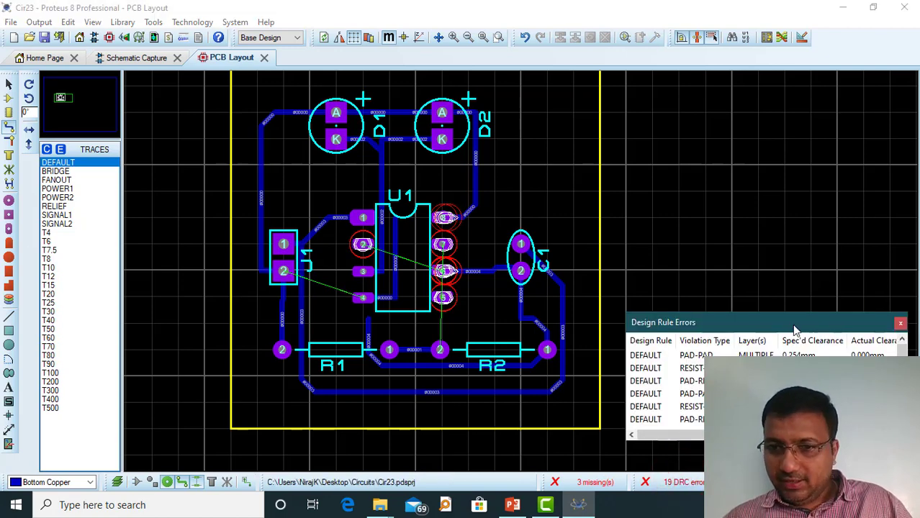
left_click_drag(745, 315, 322, 122)
scroll(358, 207, "down", 3)
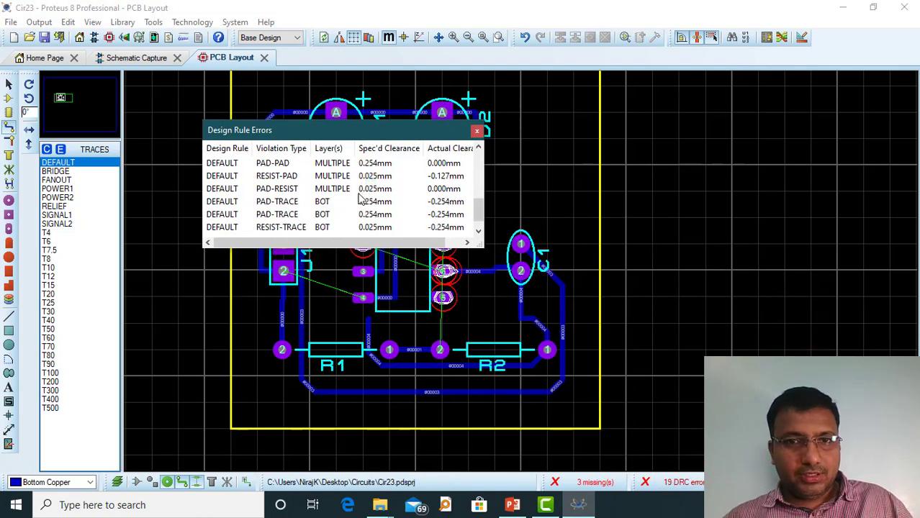
scroll(358, 207, "up", 2)
left_click(478, 132)
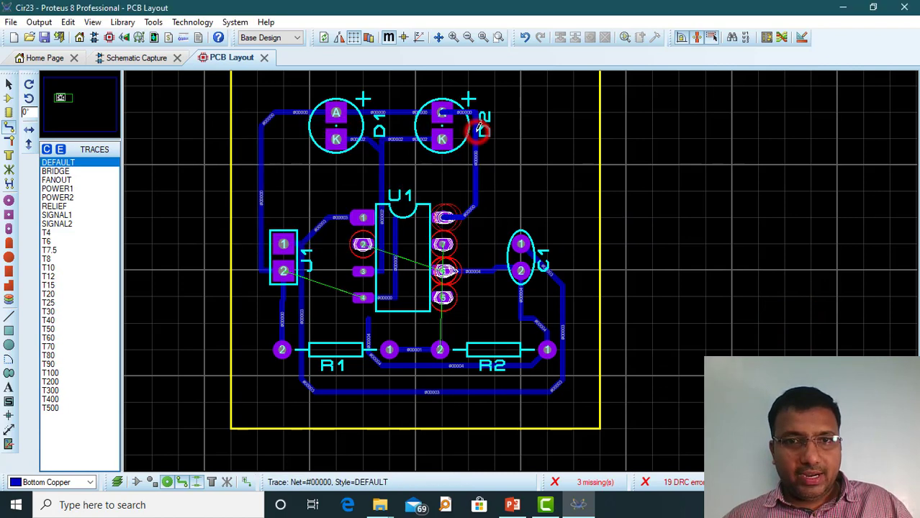
- Examine the flagged pads of U1 up close and review the list of missing connections
scroll(482, 127, "up", 5)
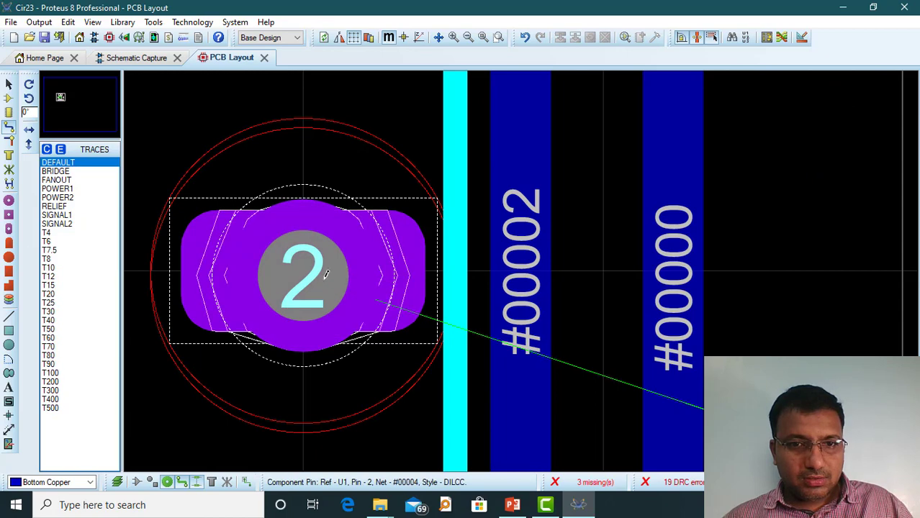
scroll(533, 272, "down", 3)
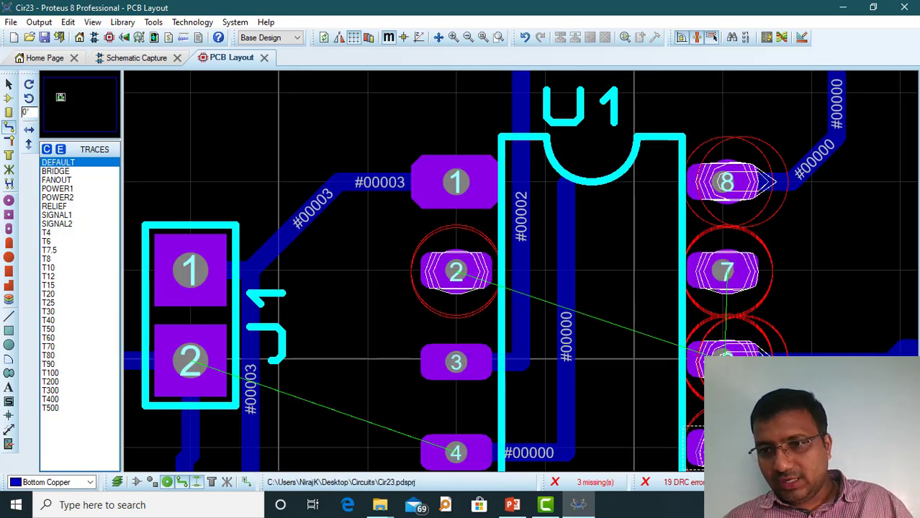
scroll(695, 443, "down", 4)
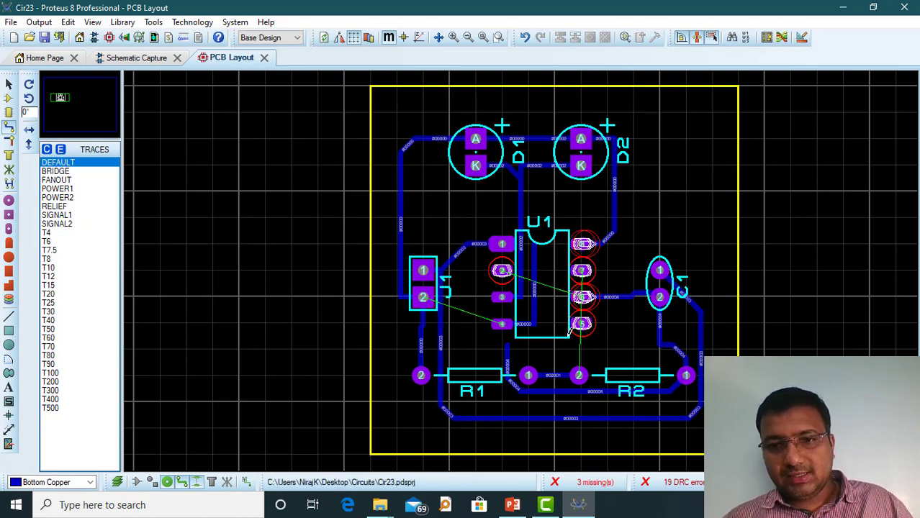
left_click(586, 481)
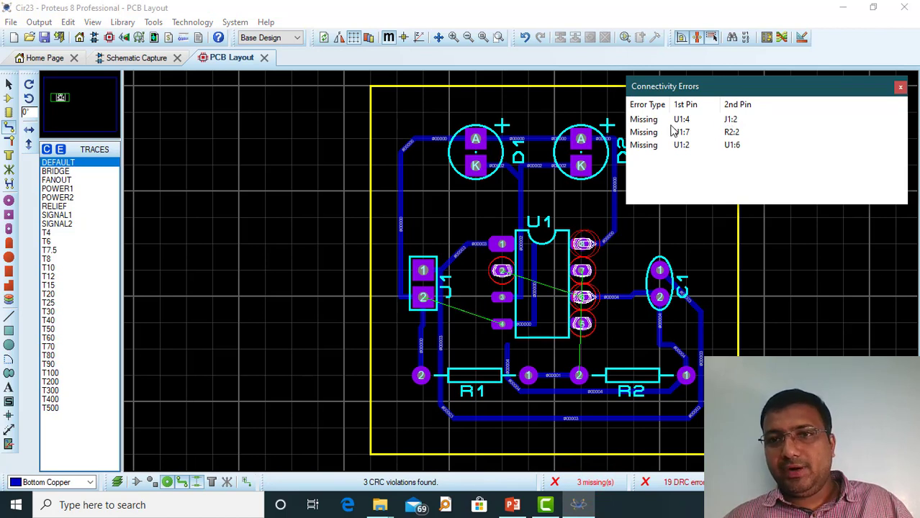
left_click(899, 89)
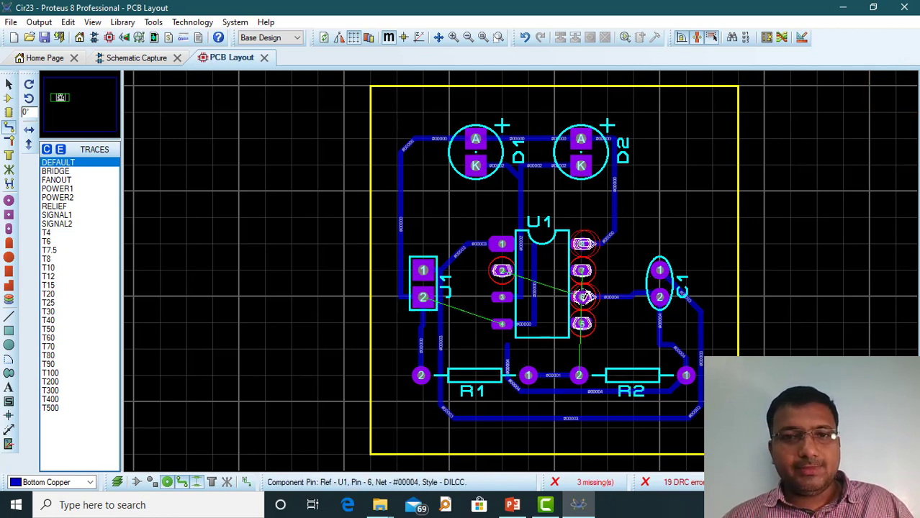
- Open the board in the 3D Visualizer with its components shown
left_click(126, 39)
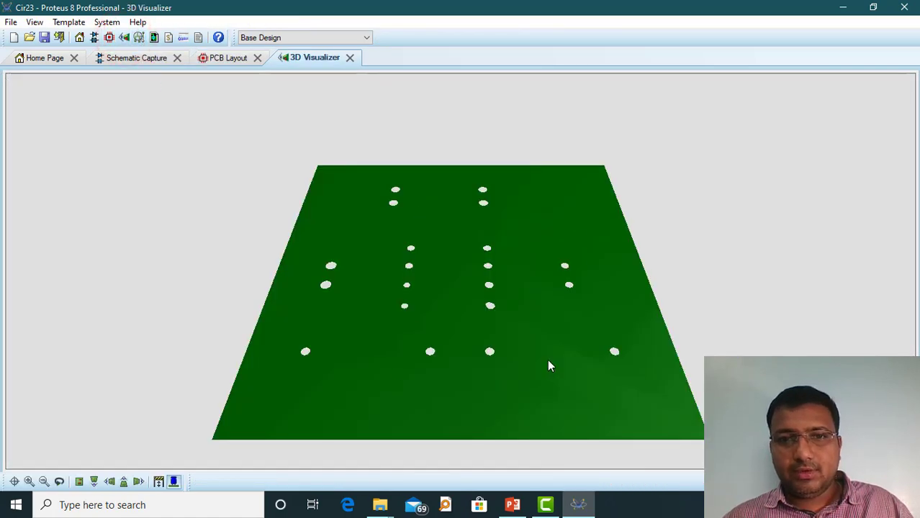
left_click(173, 482)
left_click(173, 482)
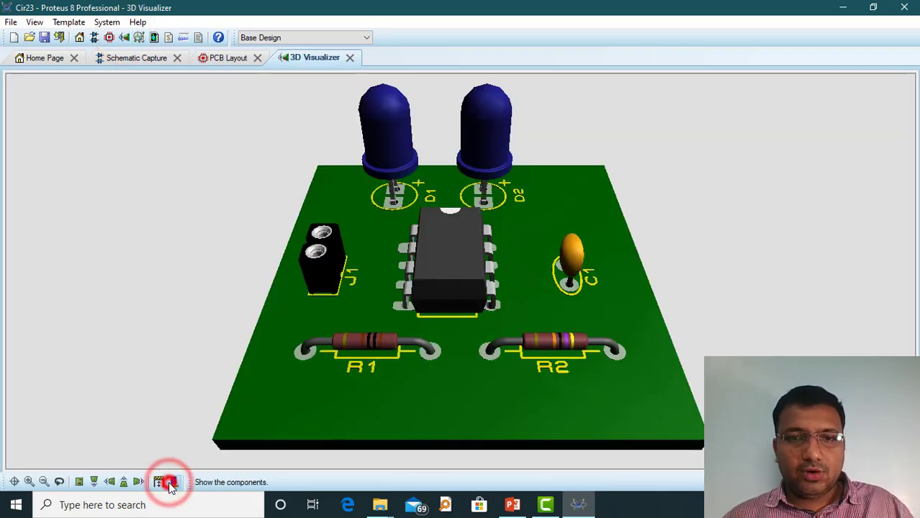
- Inspect the copper traces on the board's underside in 3D, and return to the component side
left_click(461, 387)
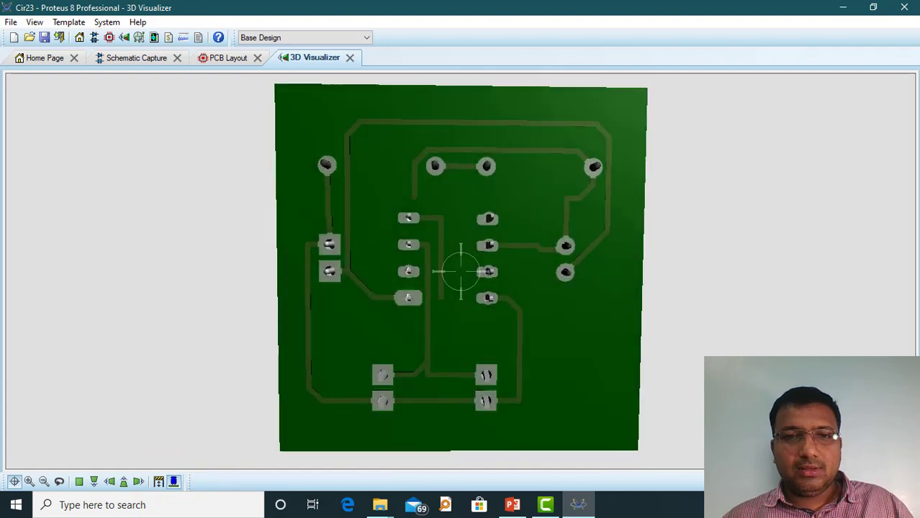
left_click_drag(461, 271, 461, 272)
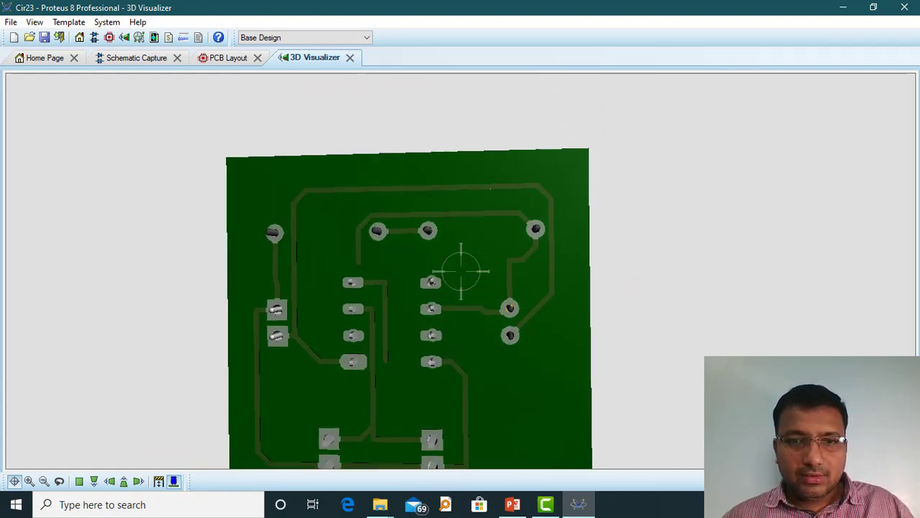
scroll(461, 272, "up", 5)
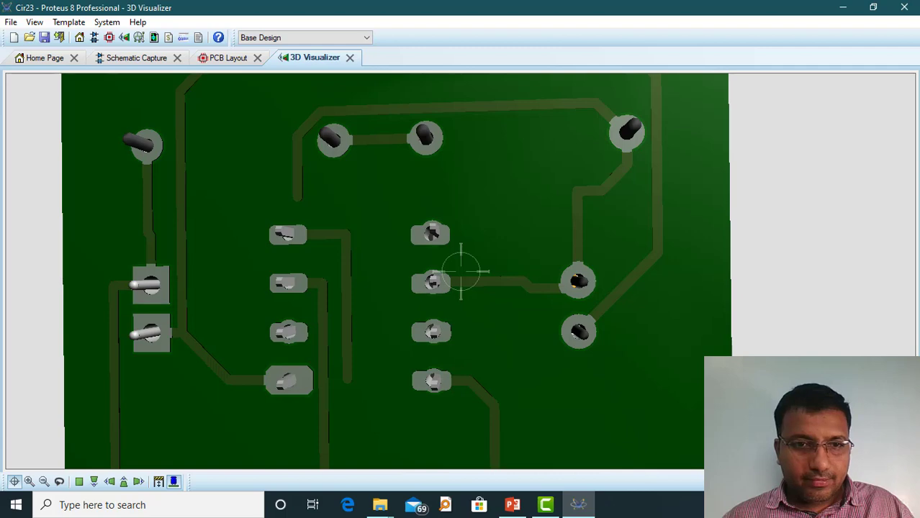
scroll(460, 271, "down", 2)
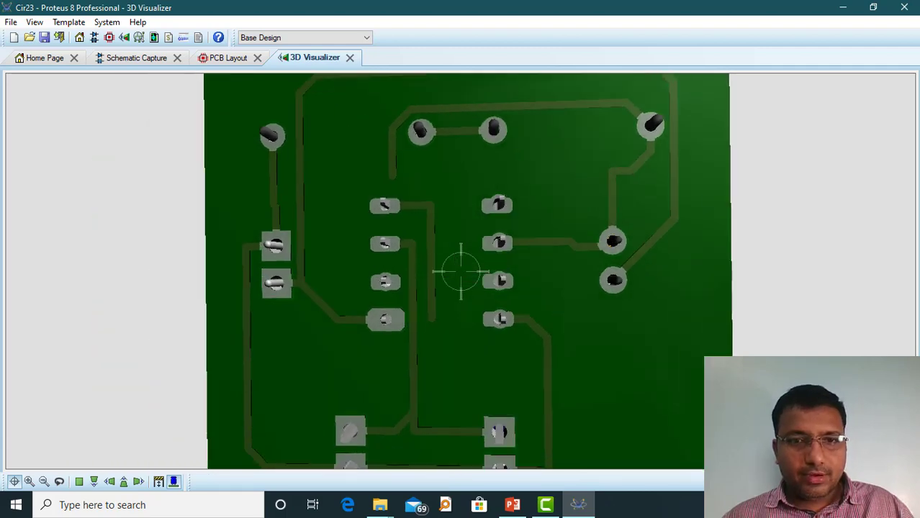
scroll(461, 271, "up", 5)
scroll(460, 272, "down", 5)
left_click_drag(461, 271, 460, 272)
scroll(461, 272, "down", 3)
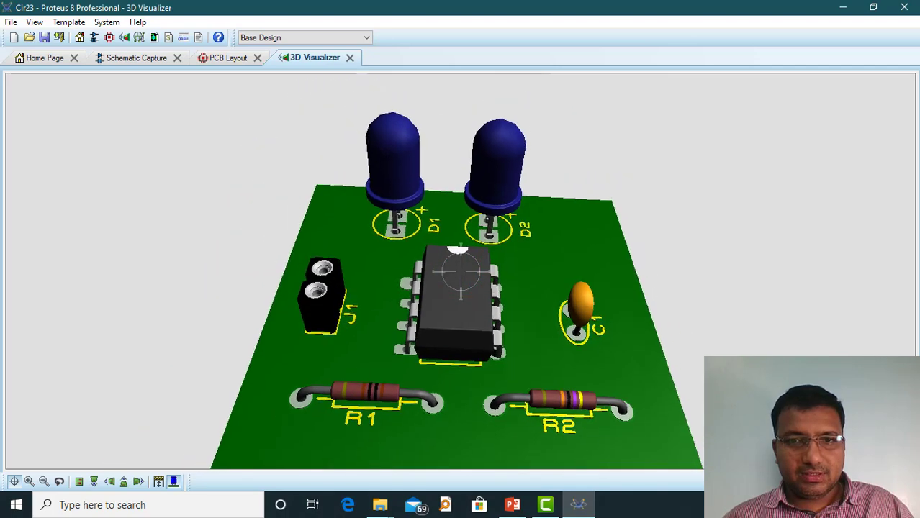
left_click(455, 310)
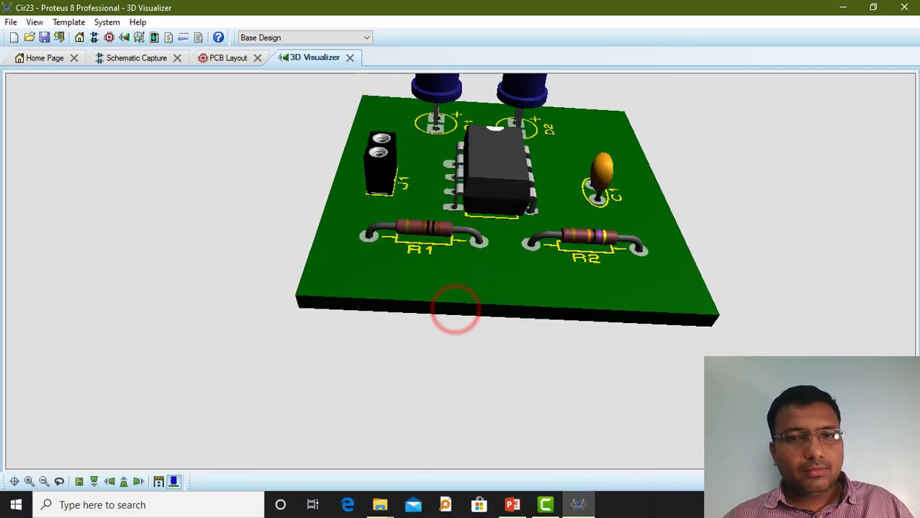
- View the 3D board without components, and inspect the populated board with its height bounds shown before hiding the bounds
left_click(174, 482)
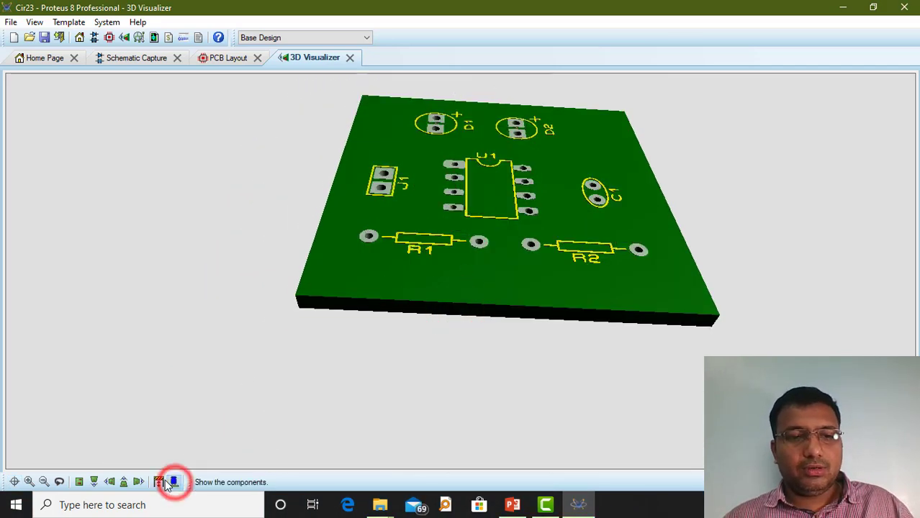
left_click(159, 482)
left_click(174, 482)
left_click(421, 259)
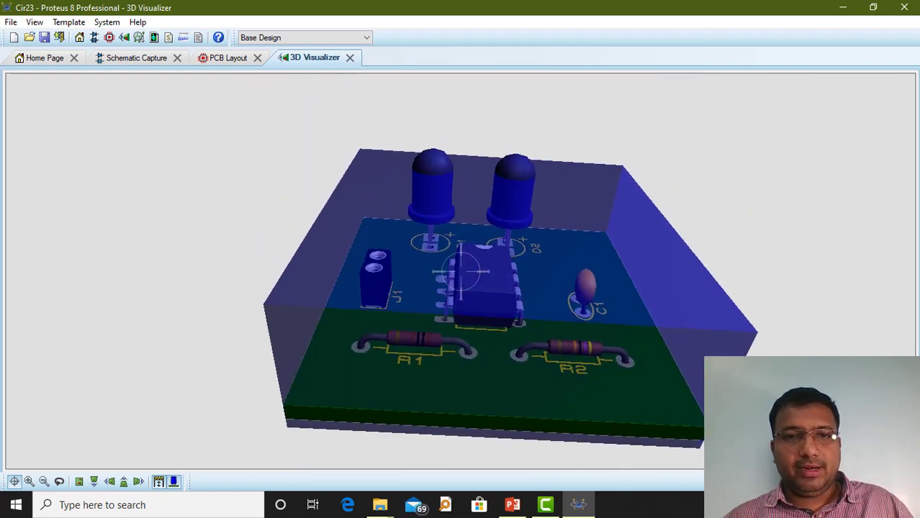
left_click(461, 271)
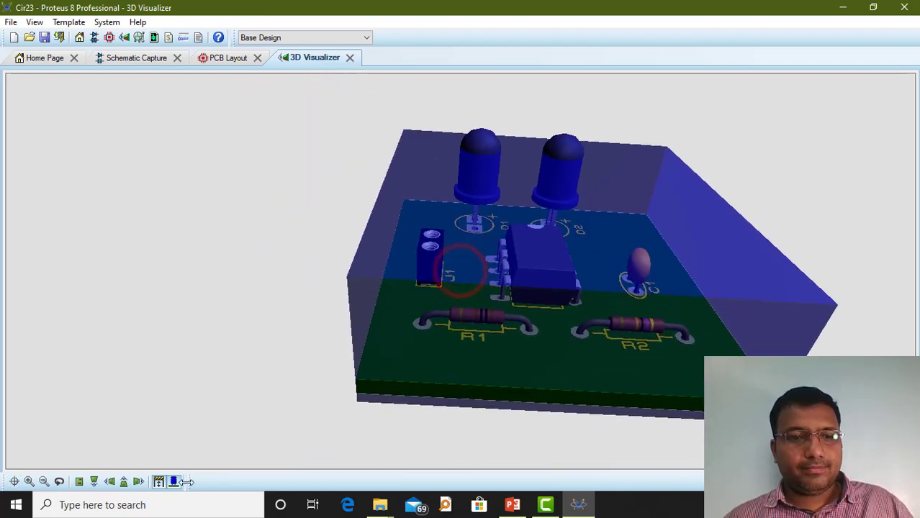
left_click(157, 481)
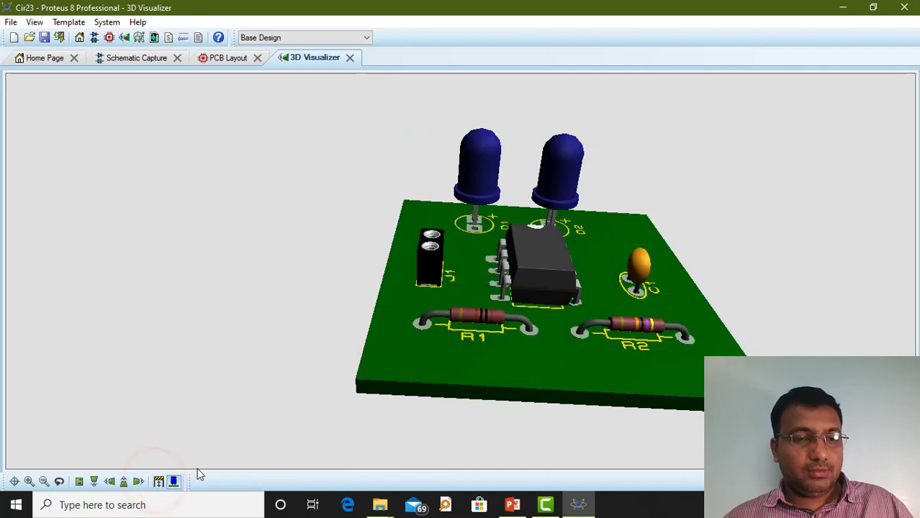
- Hide the components in the 3D view and inspect the bare board from both sides and up close
left_click(177, 484)
left_click(596, 346)
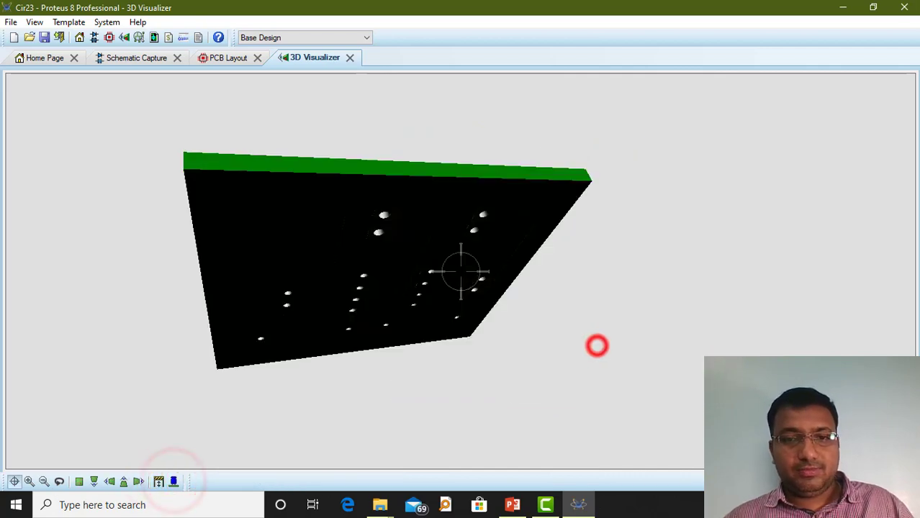
left_click(461, 271)
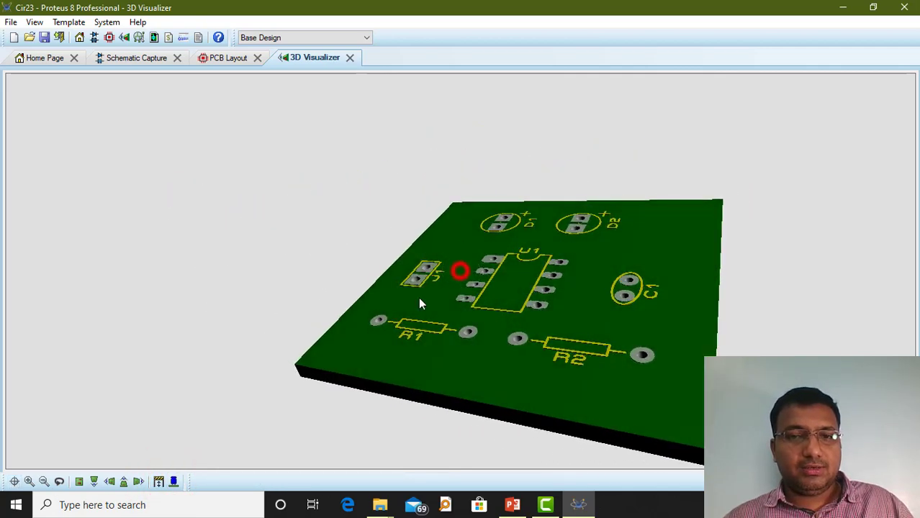
left_click(58, 482)
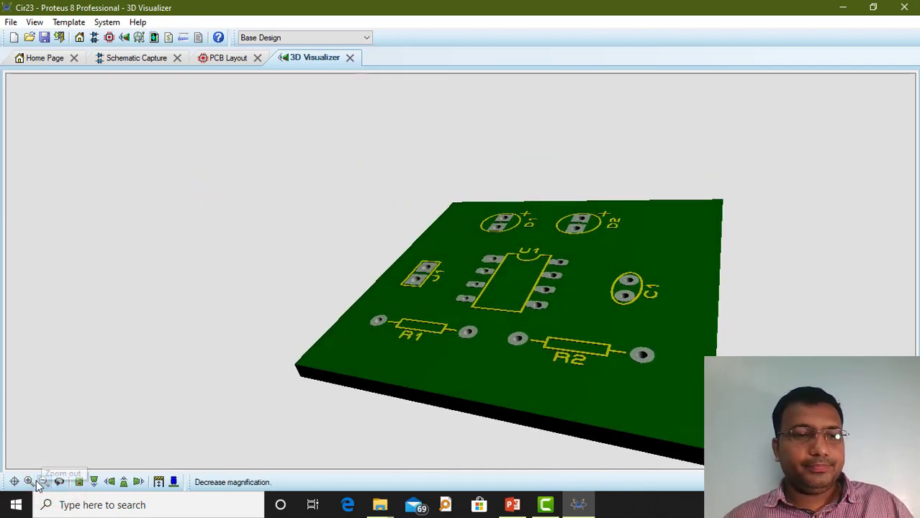
left_click(30, 483)
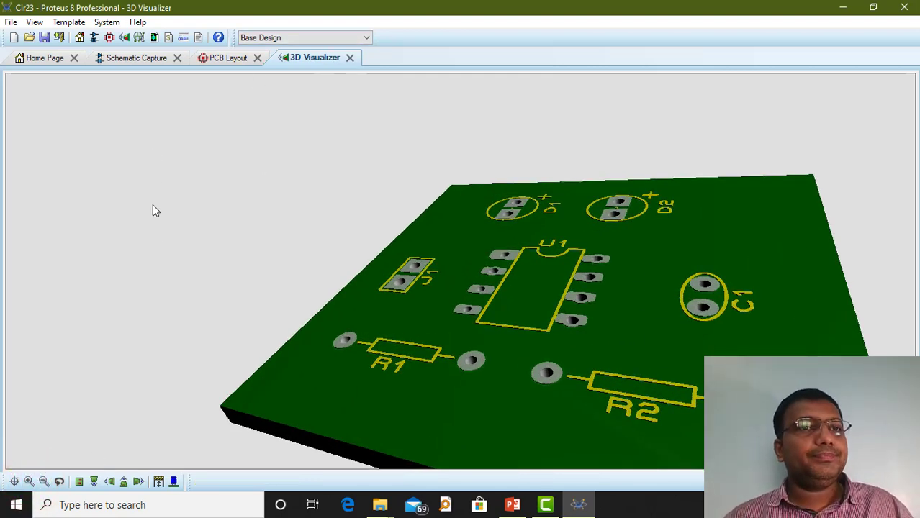
left_click(36, 25)
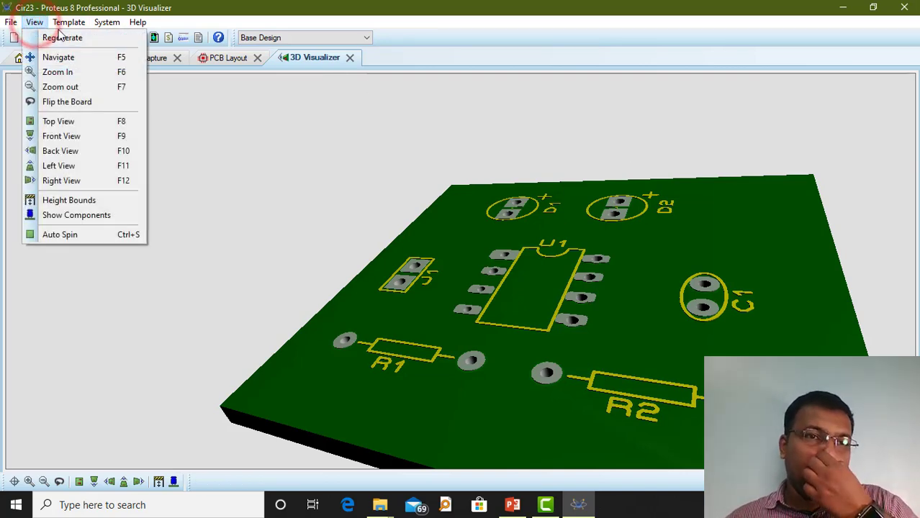
left_click(57, 56)
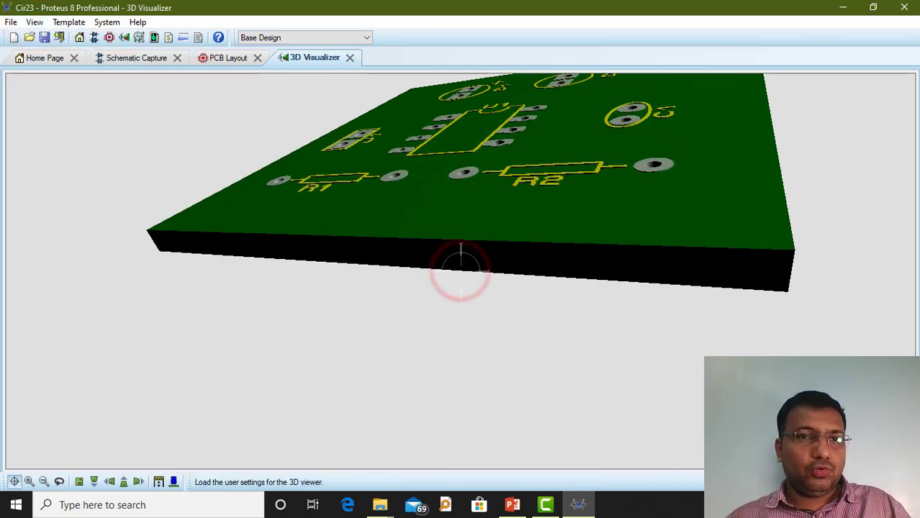
left_click(460, 271)
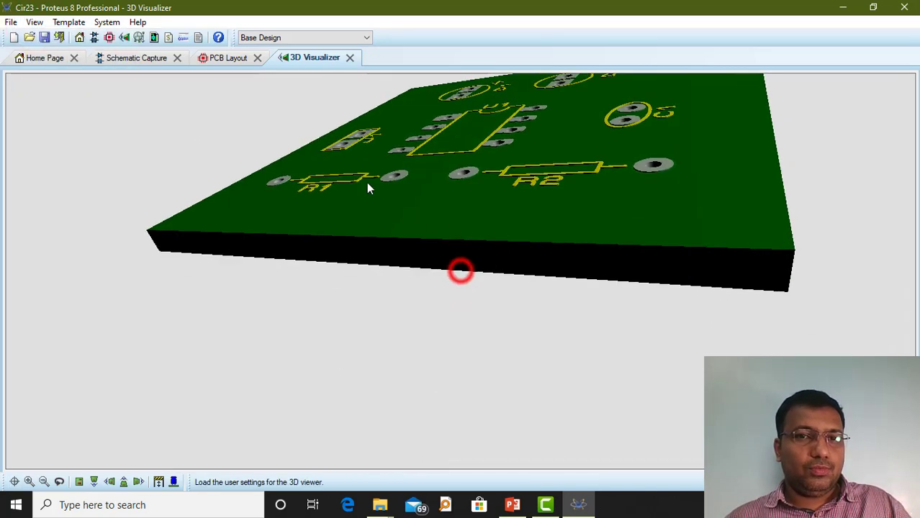
- Return to the PCB layout and look at its bitmap export options without exporting
left_click(223, 59)
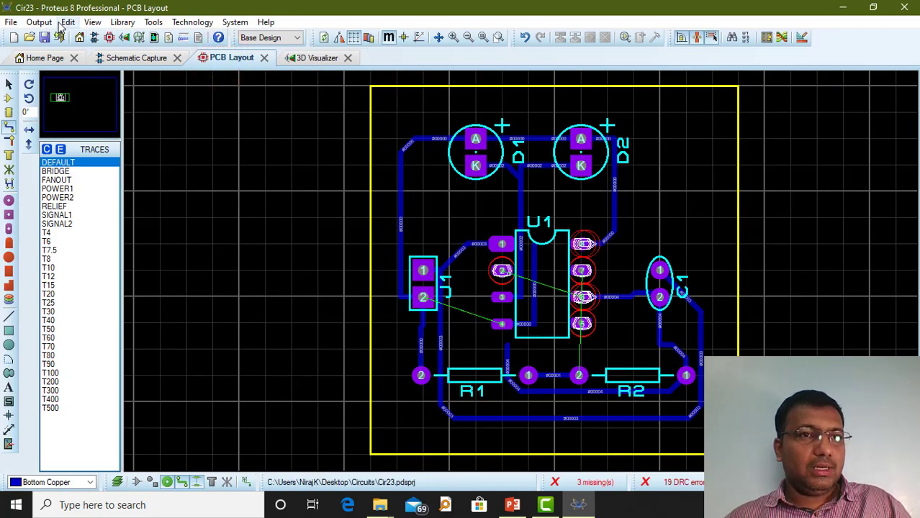
left_click(39, 22)
mouse_move(77, 121)
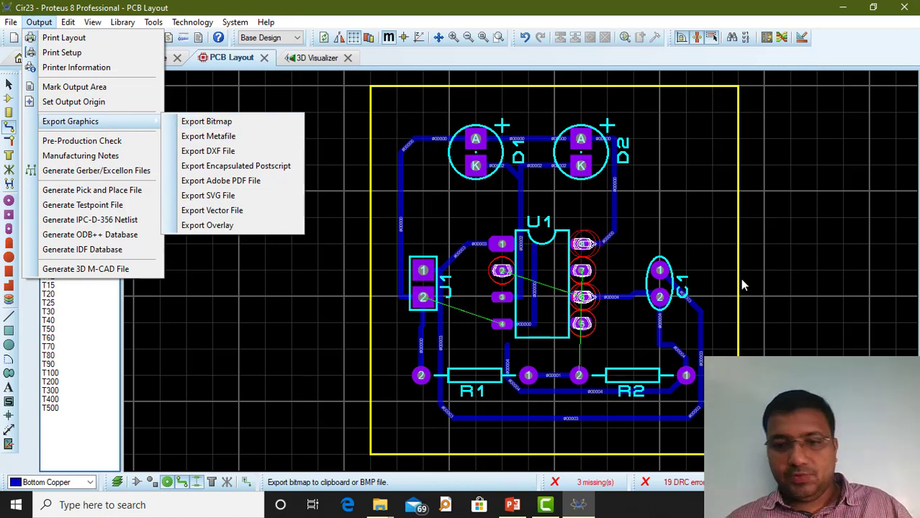
left_click(213, 121)
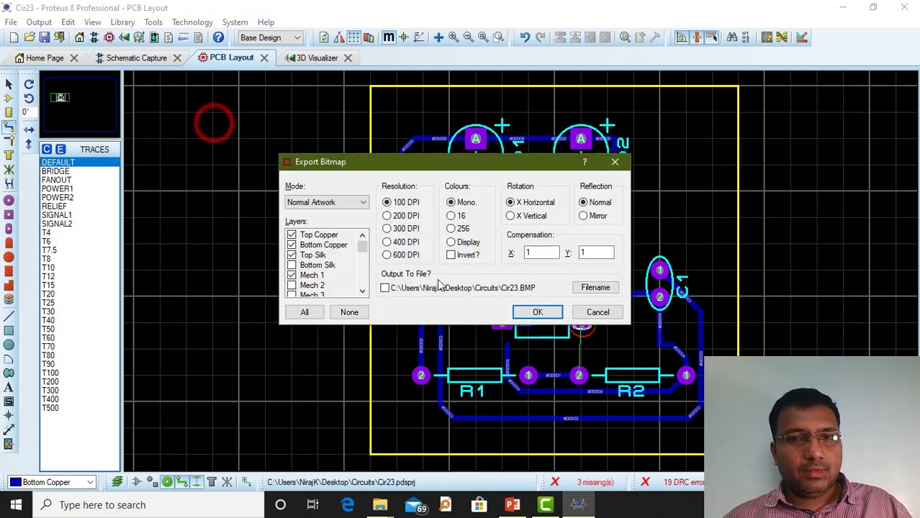
left_click(596, 312)
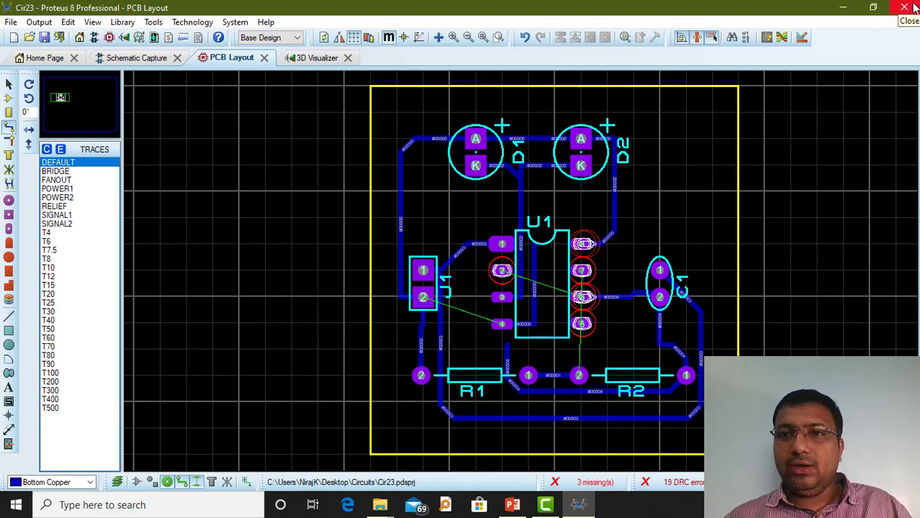
- Save the project and close Proteus
left_click(44, 37)
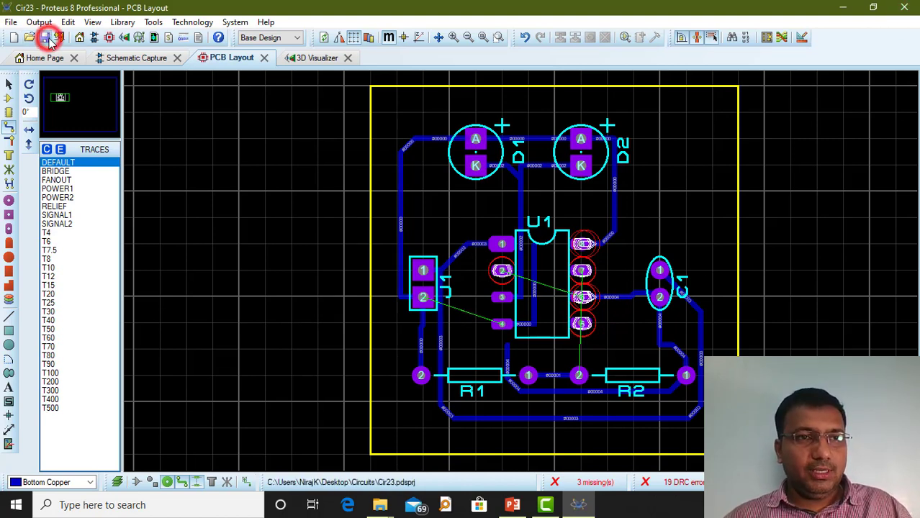
left_click(903, 8)
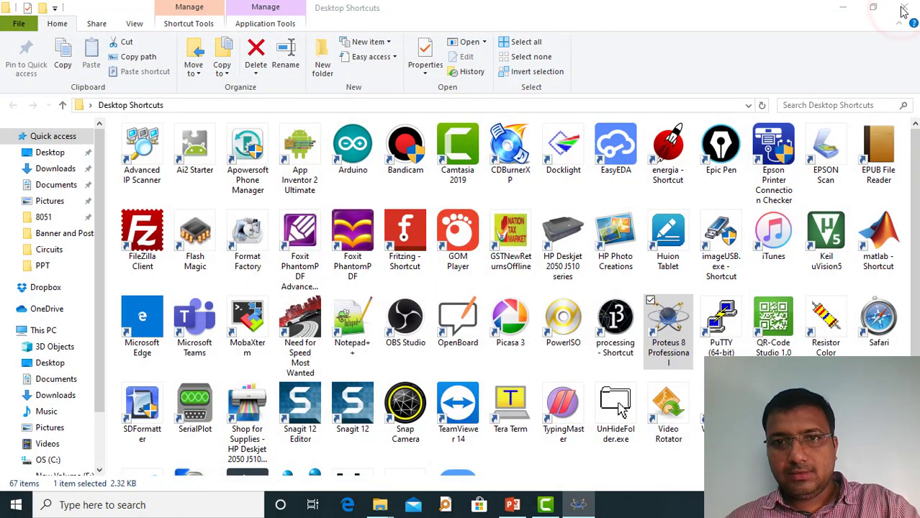